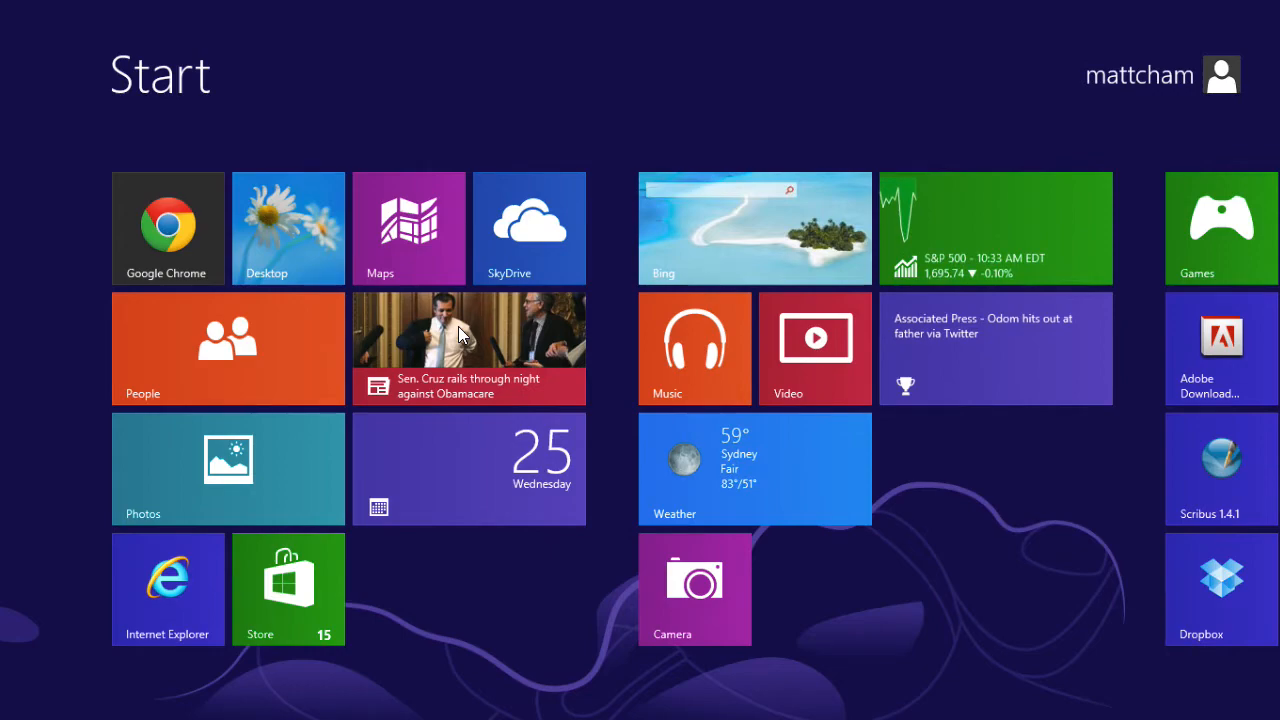
Step: Launch ArcMap 10.2 and start a new map from the Blank Map template in My Templates
{"action": "type", "text": "arc"}
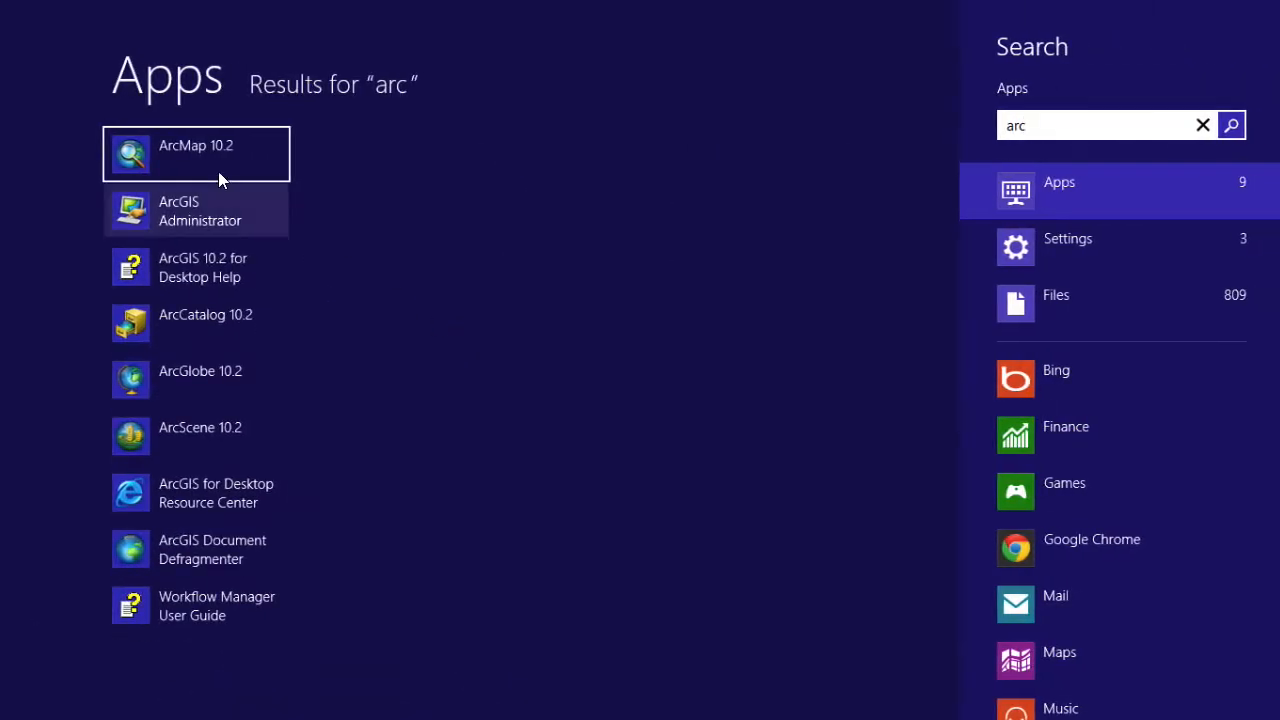
{"action": "left_click", "coordinate": [196, 155]}
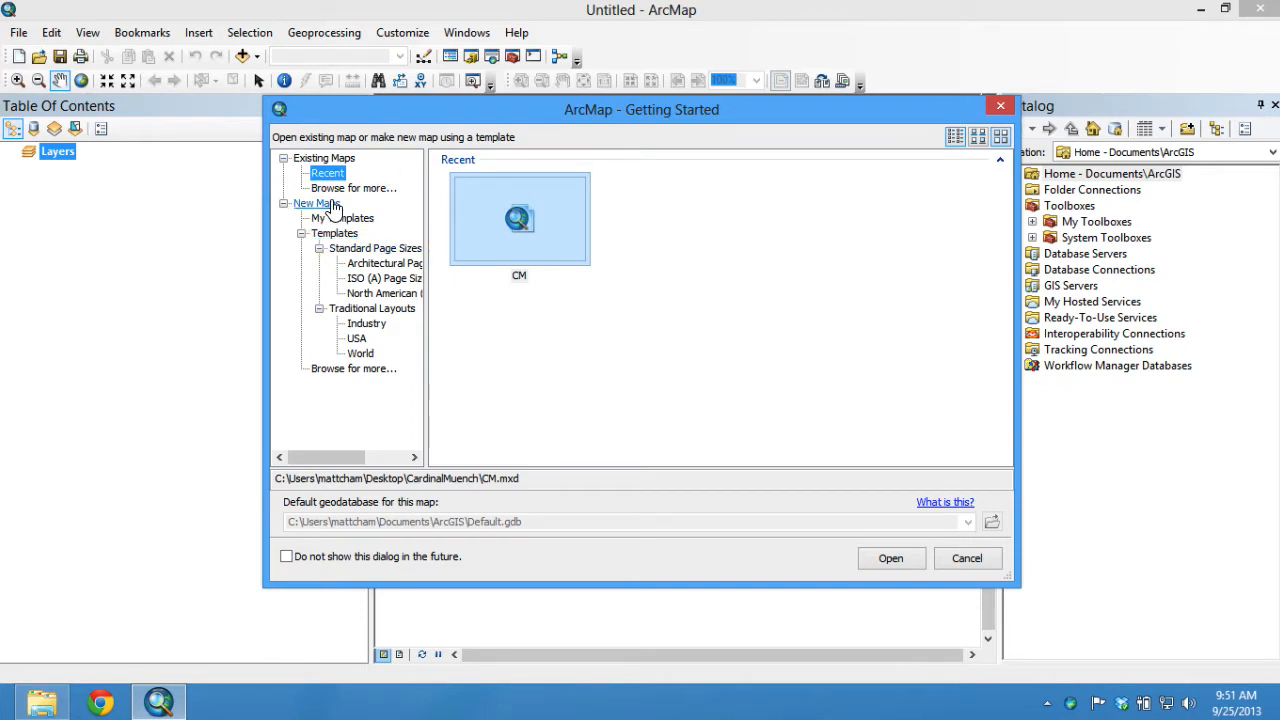
{"action": "left_click", "coordinate": [340, 218]}
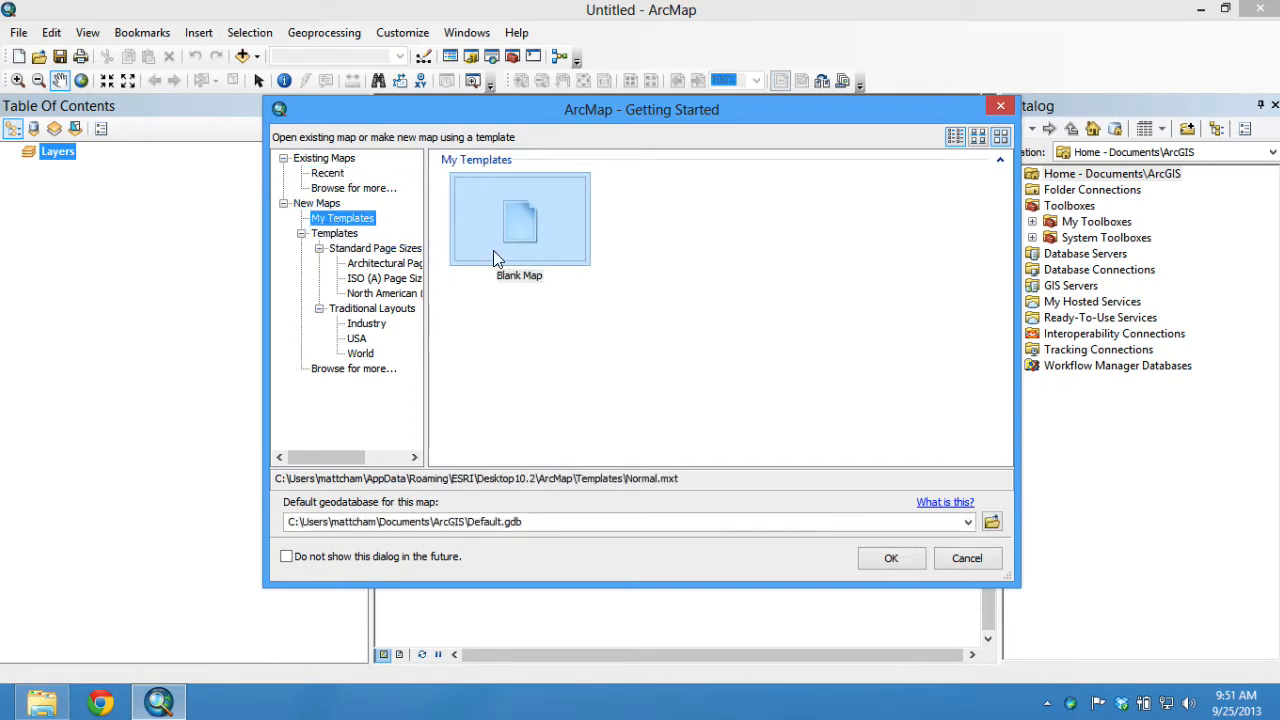
{"action": "left_click", "coordinate": [520, 268]}
{"action": "left_click", "coordinate": [897, 564]}
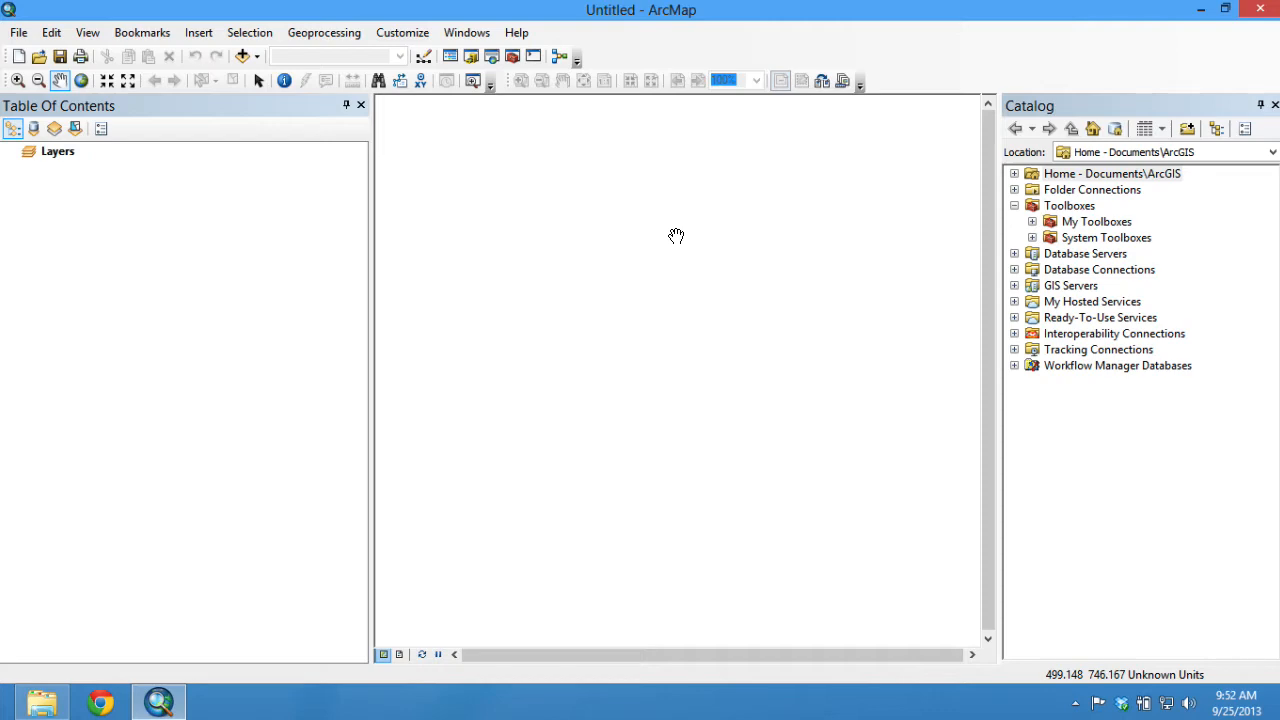
Step: Create a folder named 590_0925 on the desktop and move it away from the other icons
{"action": "left_click", "coordinate": [1276, 705]}
{"action": "right_click", "coordinate": [709, 158]}
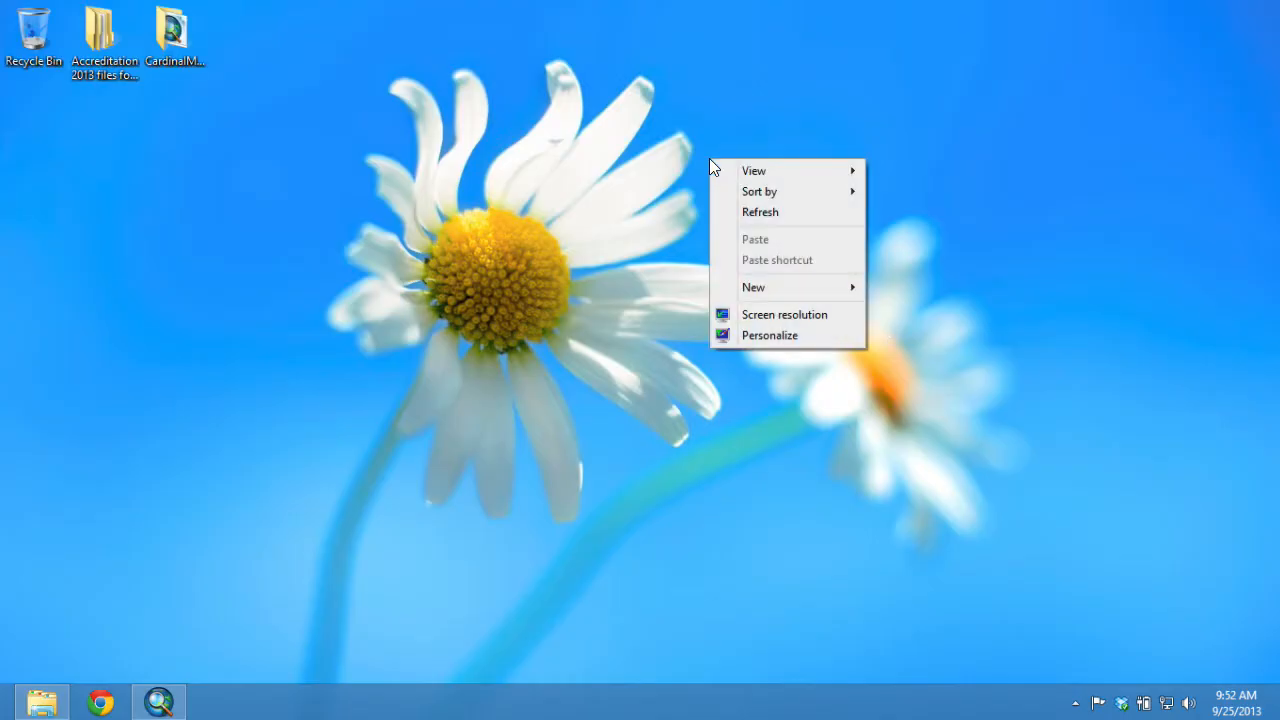
{"action": "mouse_move", "coordinate": [848, 289]}
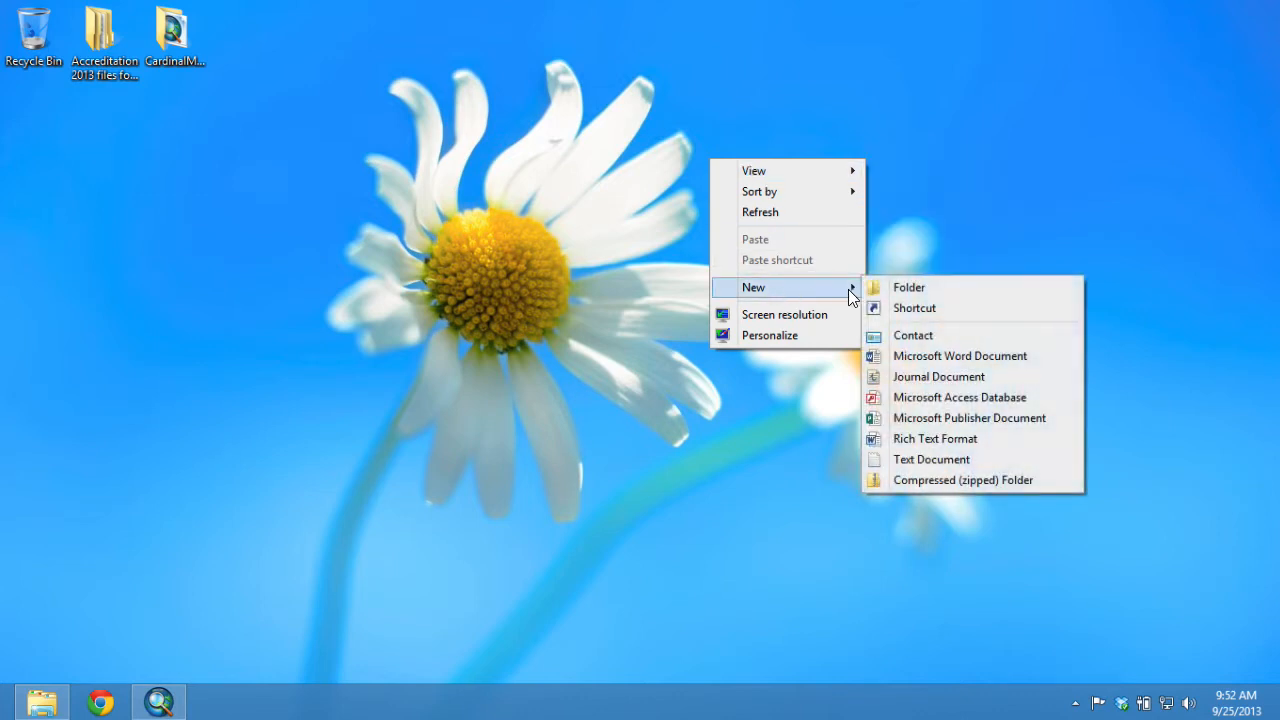
{"action": "left_click", "coordinate": [902, 289]}
{"action": "left_click_drag", "start_coordinate": [725, 200], "coordinate": [972, 145]}
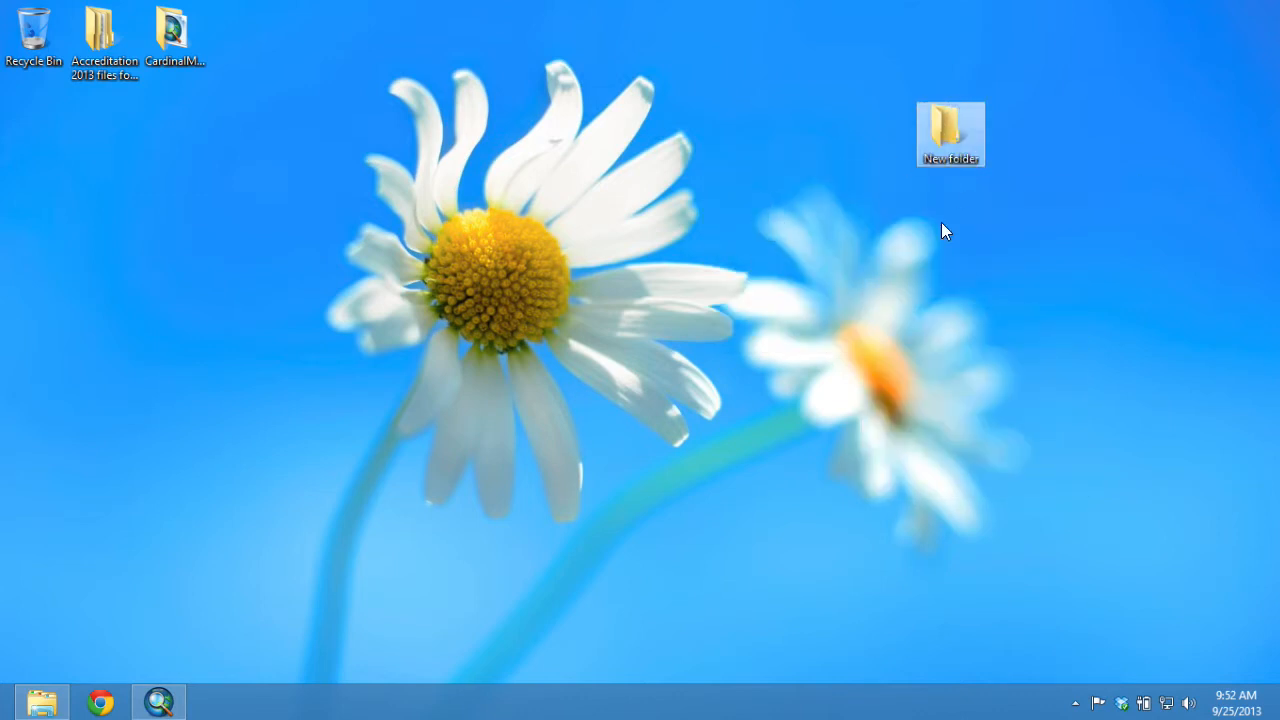
{"action": "left_click", "coordinate": [952, 155]}
{"action": "type", "text": "590"}
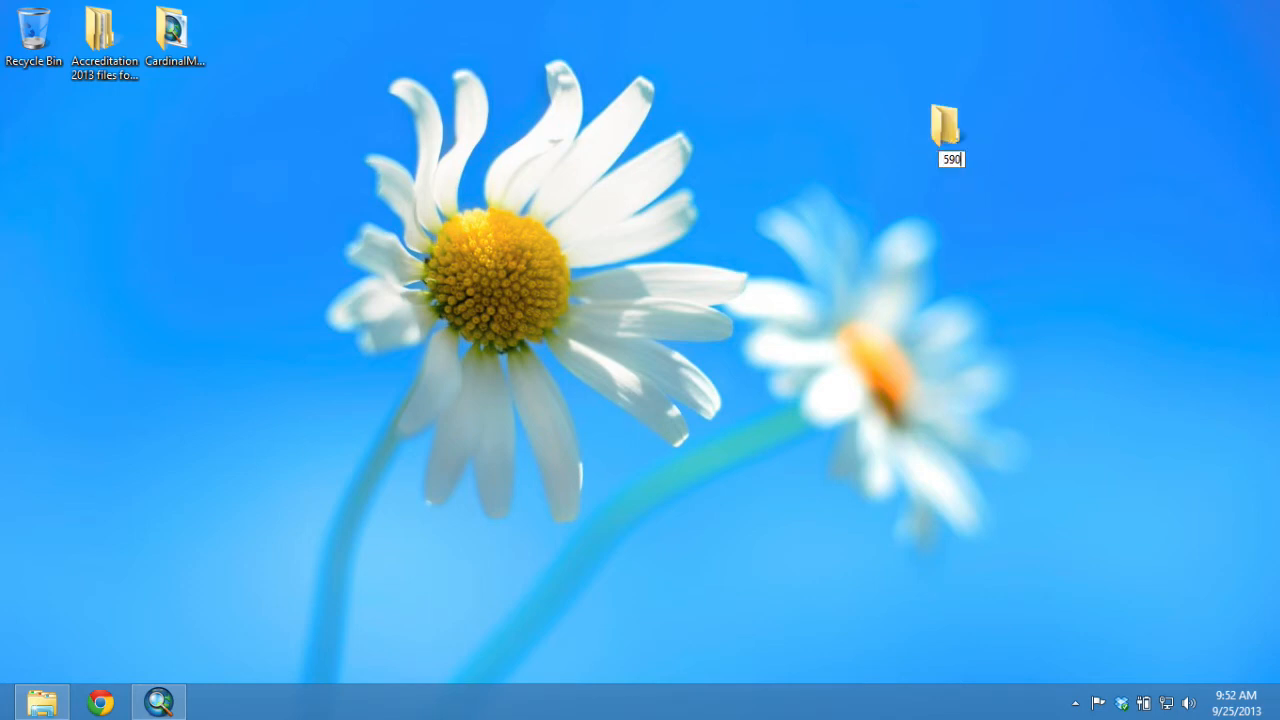
{"action": "type", "text": "_0925"}
{"action": "key", "text": "Return"}
{"action": "left_click_drag", "start_coordinate": [949, 157], "coordinate": [1088, 150]}
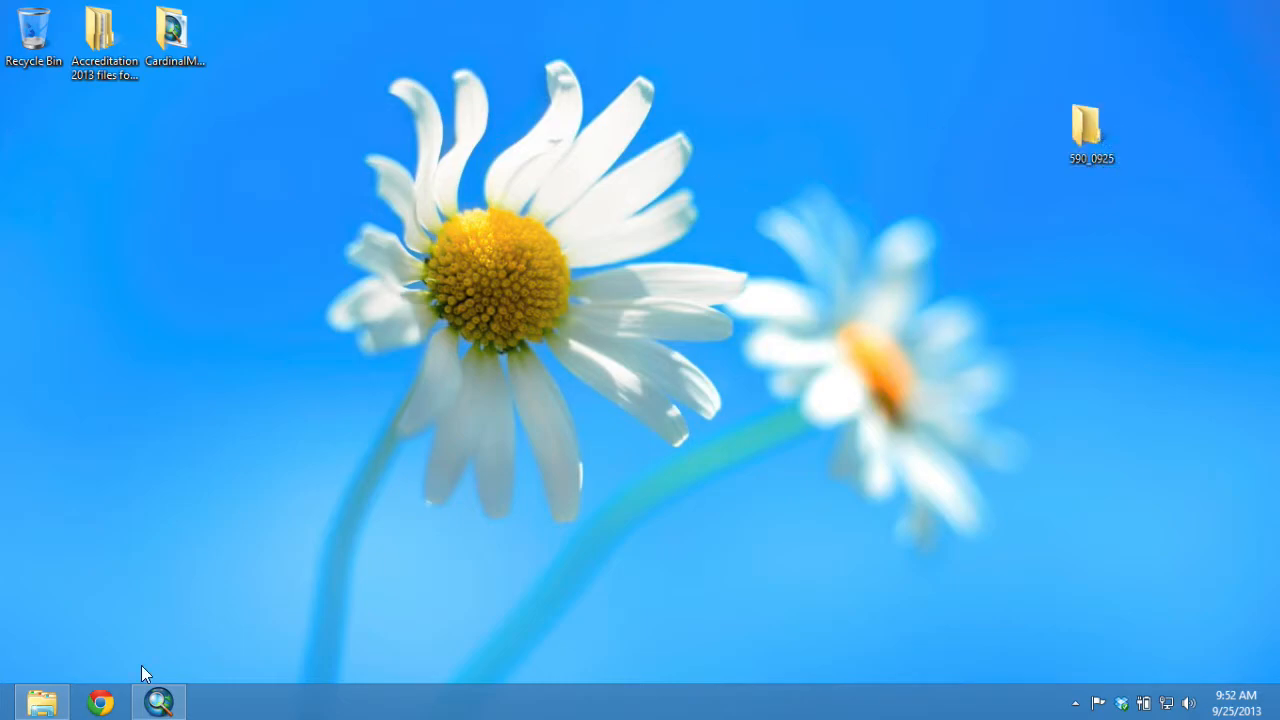
Step: Return to ArcMap and save the map document as exercise in the desktop folder 590_0925
{"action": "left_click", "coordinate": [158, 700]}
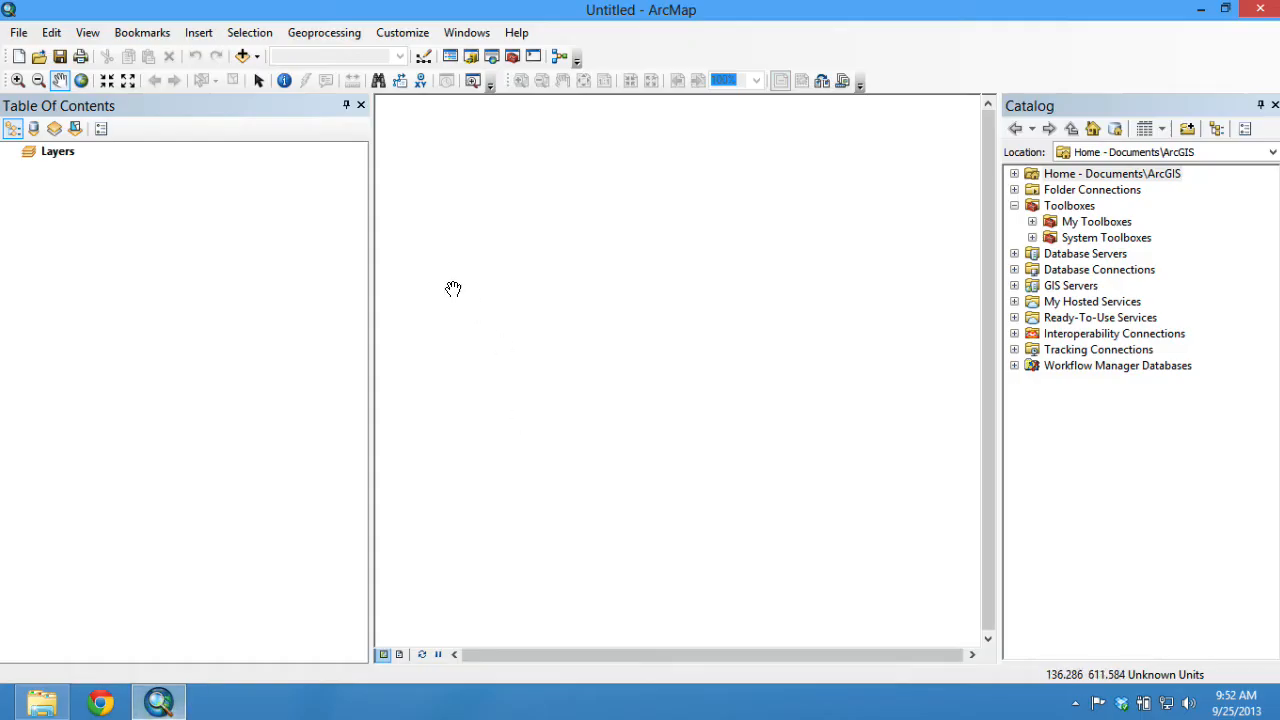
{"action": "left_click", "coordinate": [18, 32]}
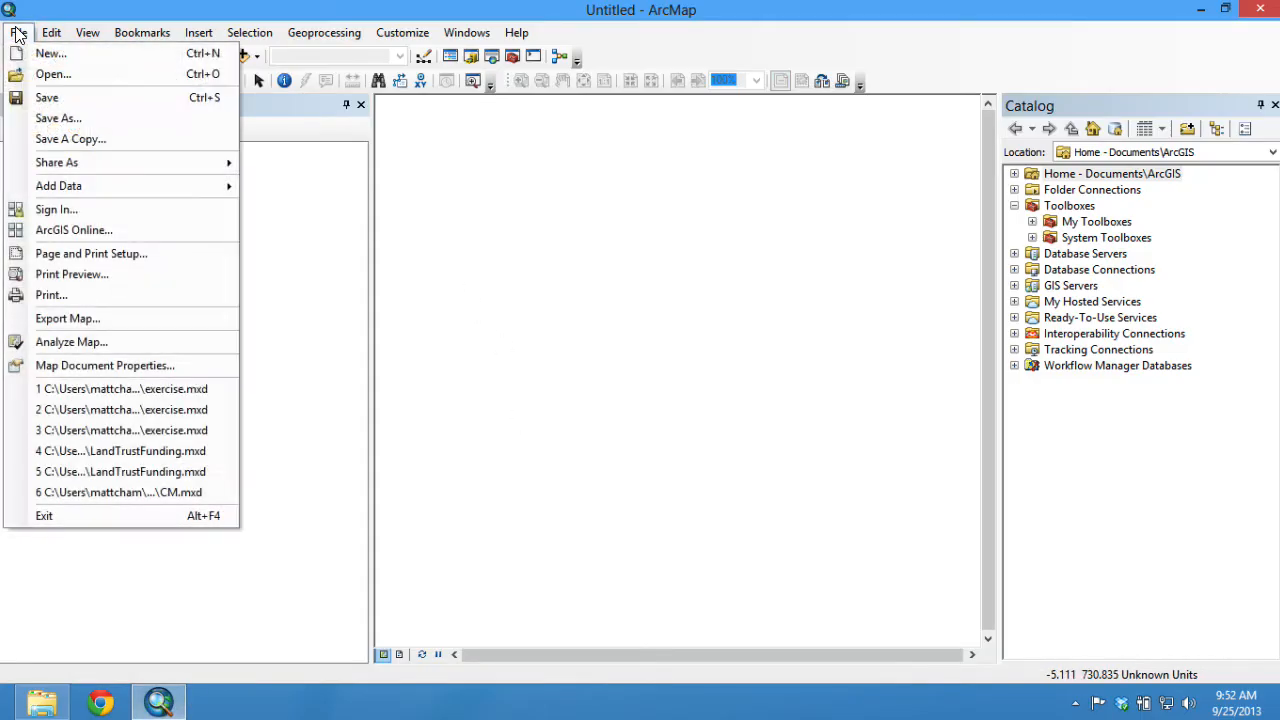
{"action": "left_click", "coordinate": [62, 118]}
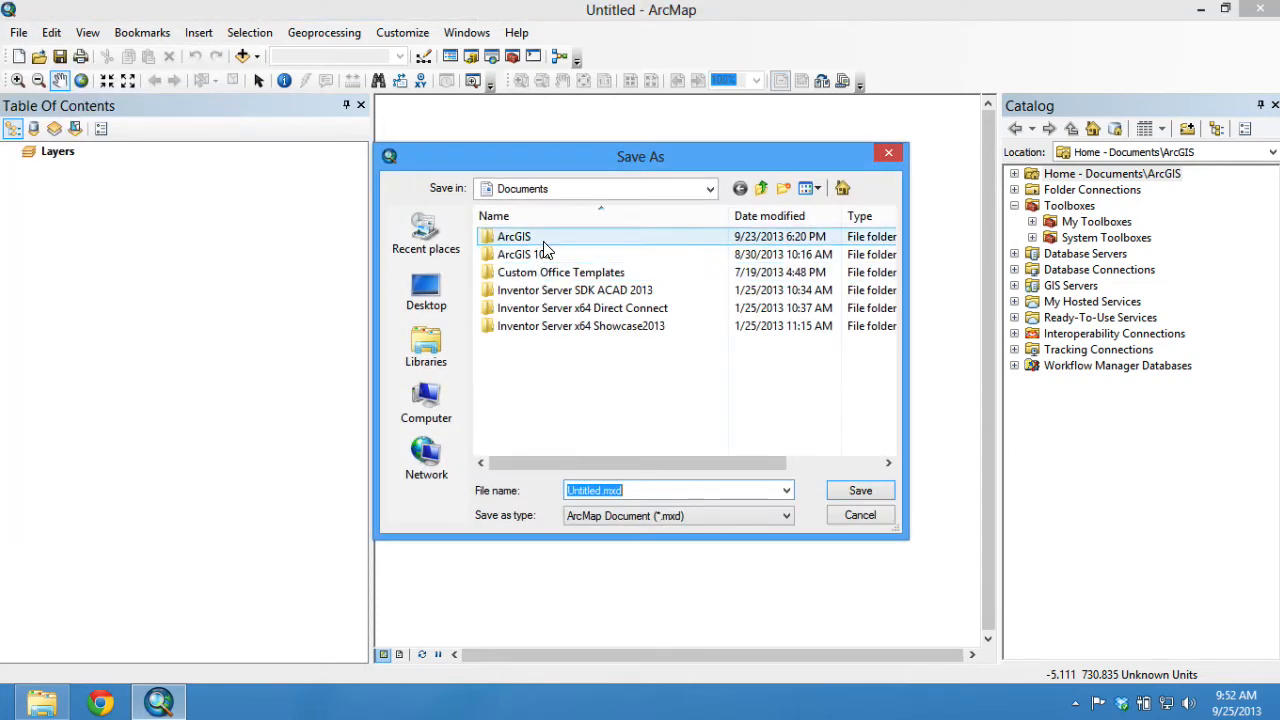
{"action": "left_click", "coordinate": [458, 298]}
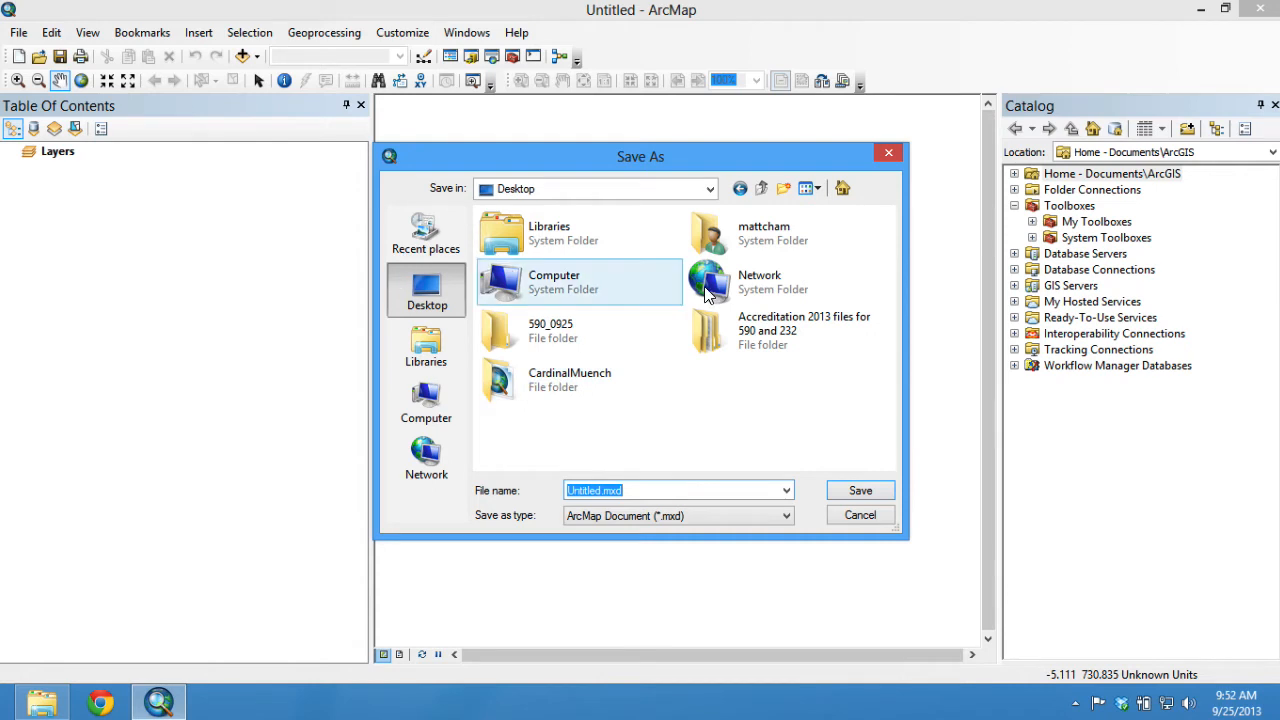
{"action": "double_click", "coordinate": [526, 330]}
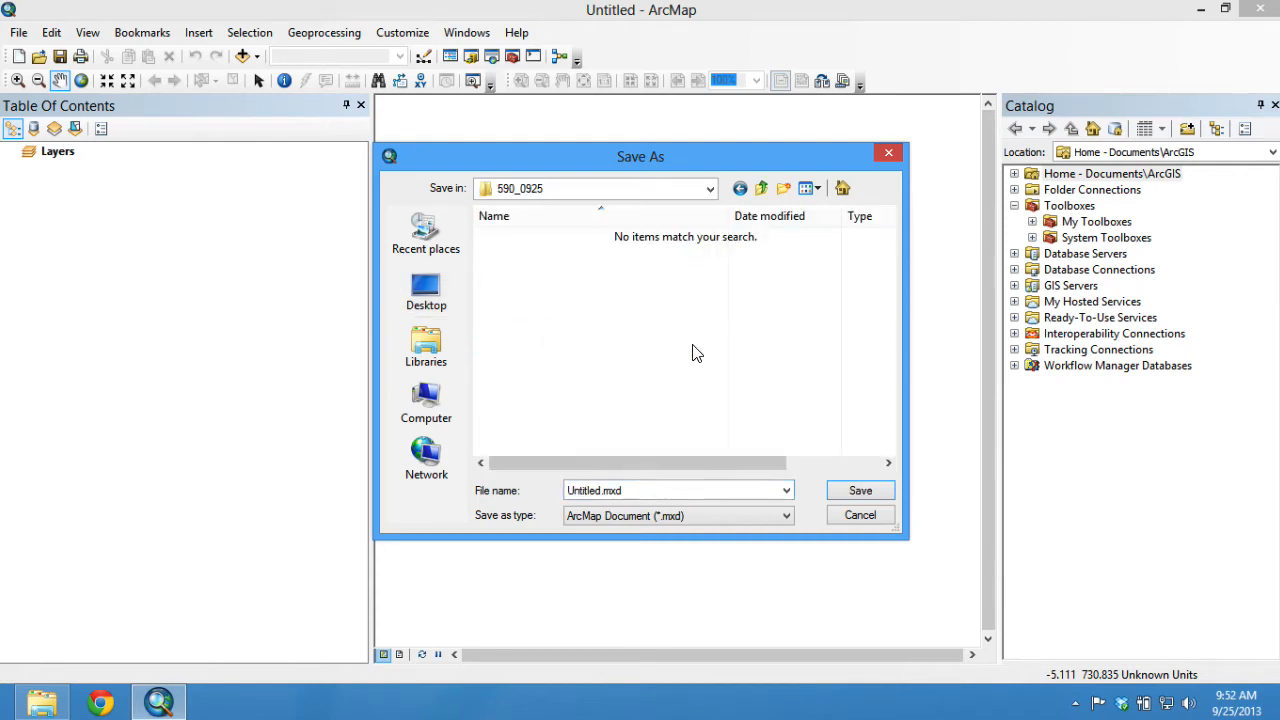
{"action": "left_click", "coordinate": [596, 488]}
{"action": "left_click", "coordinate": [598, 489]}
{"action": "left_click_drag", "start_coordinate": [598, 489], "coordinate": [538, 488]}
{"action": "type", "text": "exercise"}
{"action": "key", "text": "Delete"}
{"action": "left_click", "coordinate": [857, 490]}
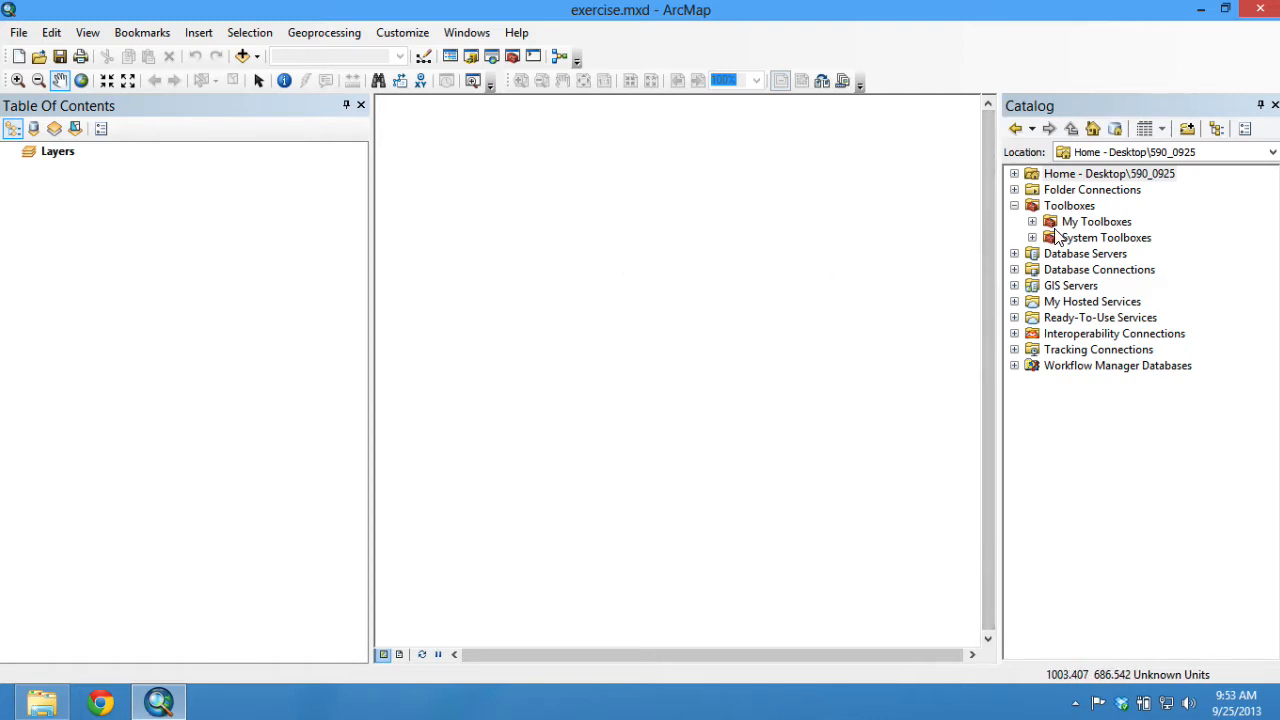
Step: Add a folder connection to the desktop folder 590_0925 in the Catalog and expand it
{"action": "left_click", "coordinate": [1014, 190]}
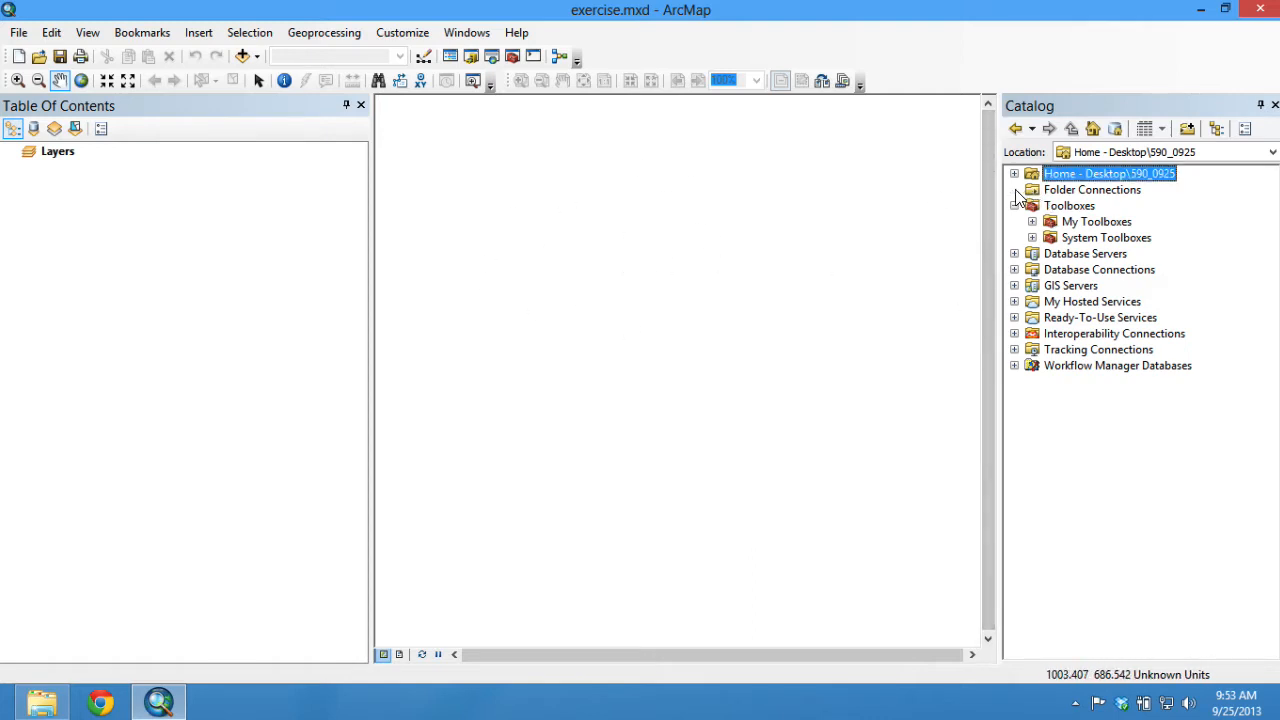
{"action": "left_click", "coordinate": [1130, 194]}
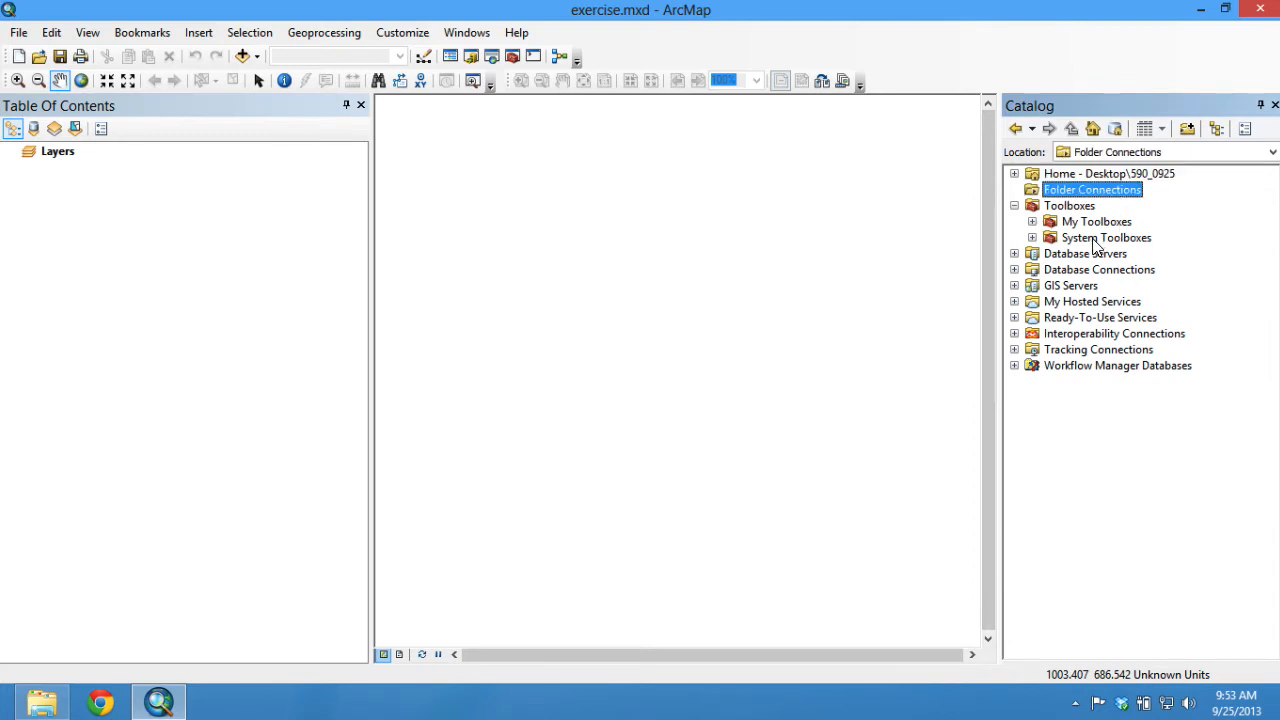
{"action": "left_click", "coordinate": [1188, 131]}
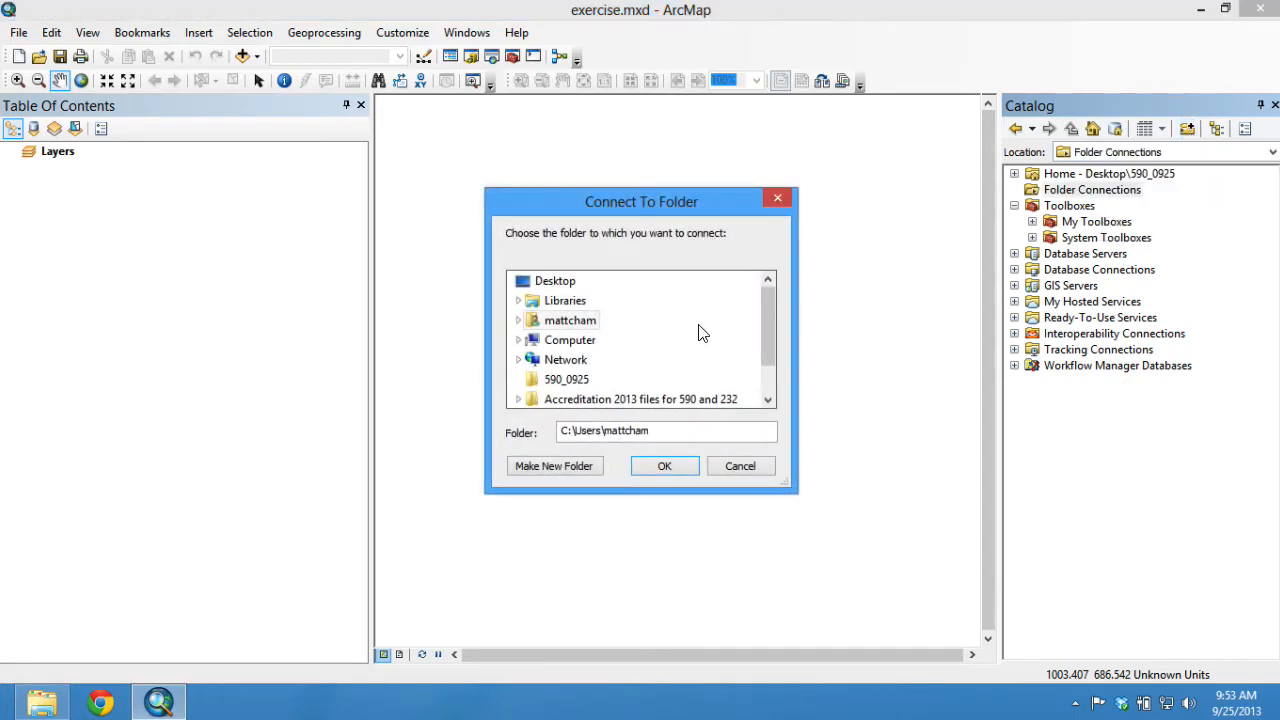
{"action": "left_click", "coordinate": [563, 382]}
{"action": "left_click", "coordinate": [681, 464]}
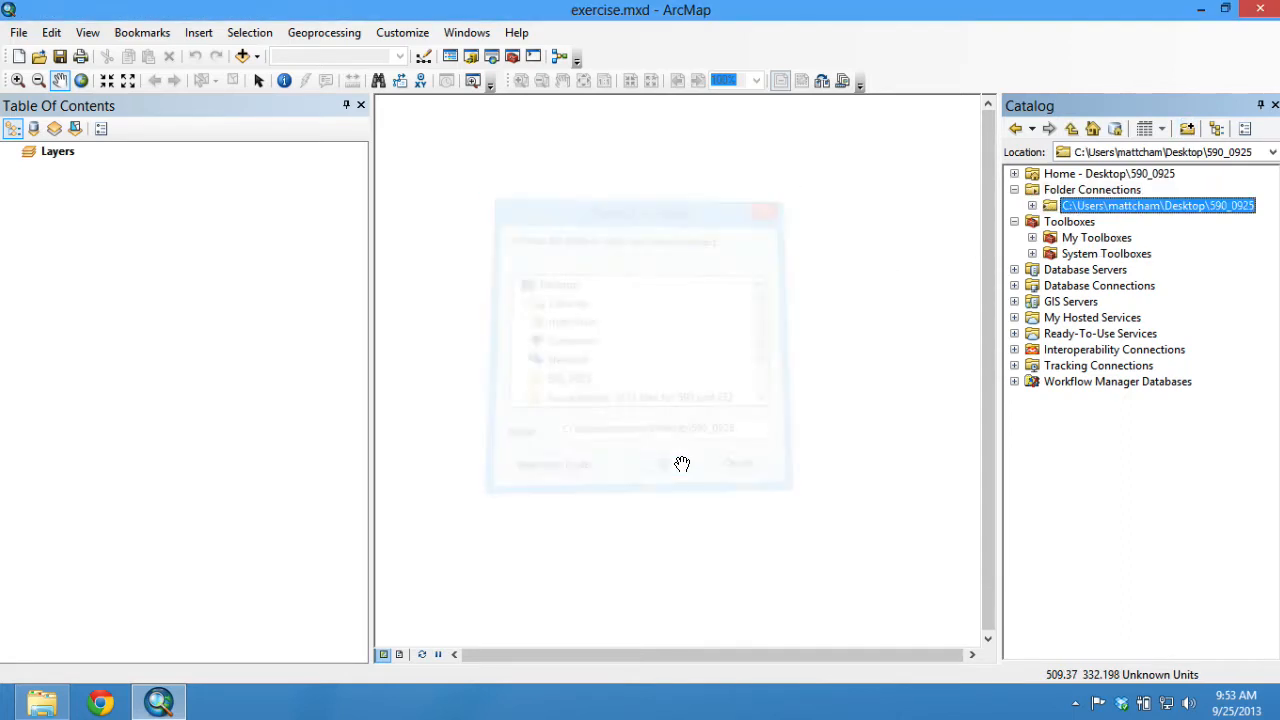
{"action": "left_click", "coordinate": [1032, 205]}
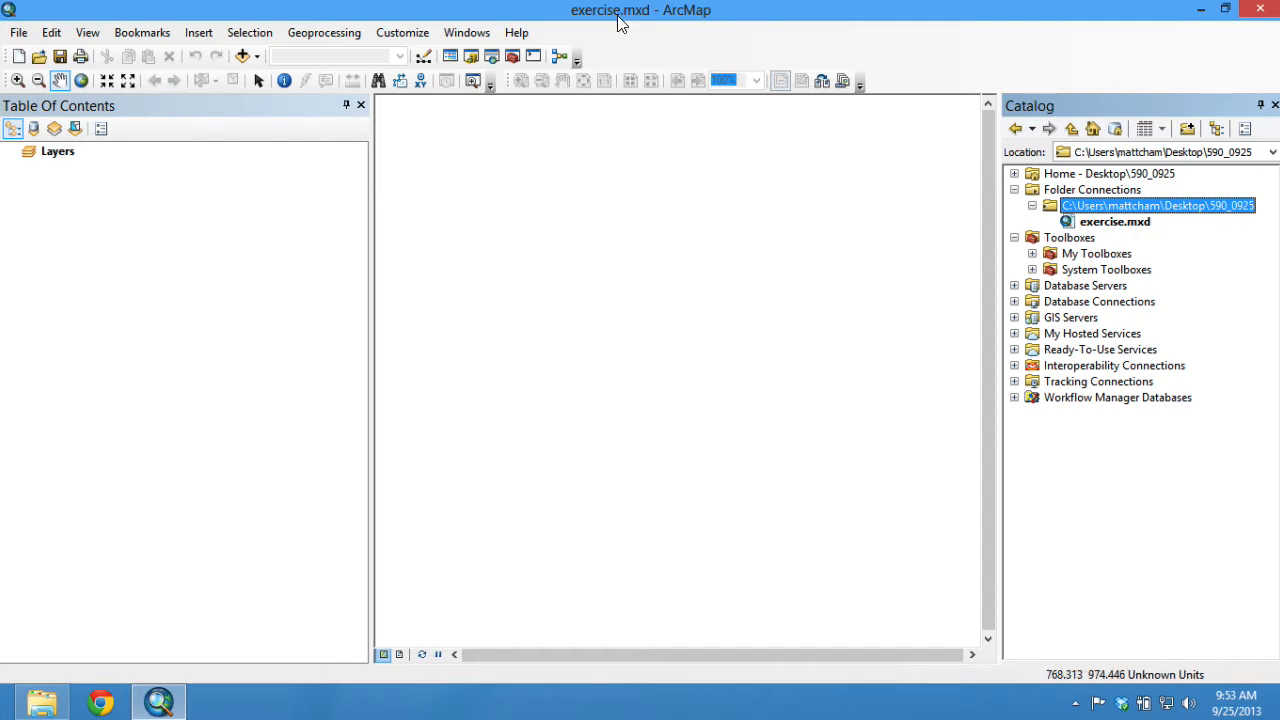
{"action": "left_click", "coordinate": [703, 177]}
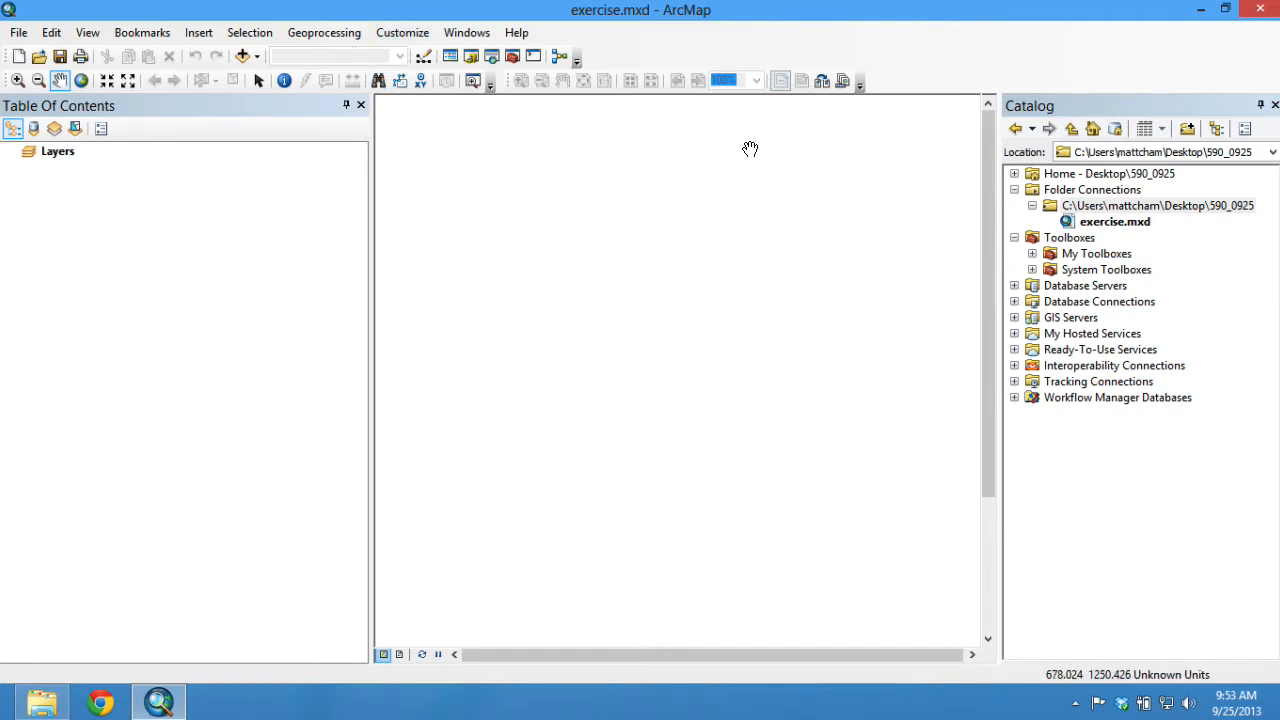
Step: Create a file geodatabase in the connected 590_0925 folder, named with the owner's first name and the .gdb extension
{"action": "right_click", "coordinate": [1165, 208]}
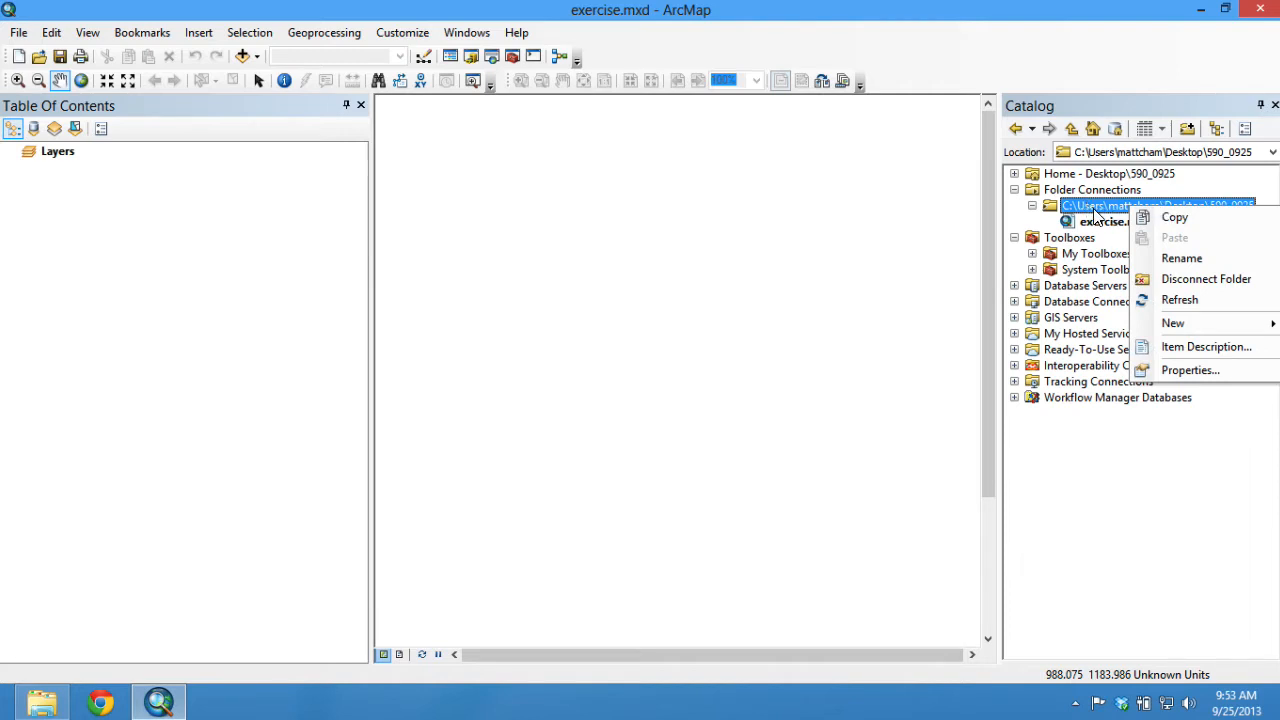
{"action": "mouse_move", "coordinate": [1188, 328]}
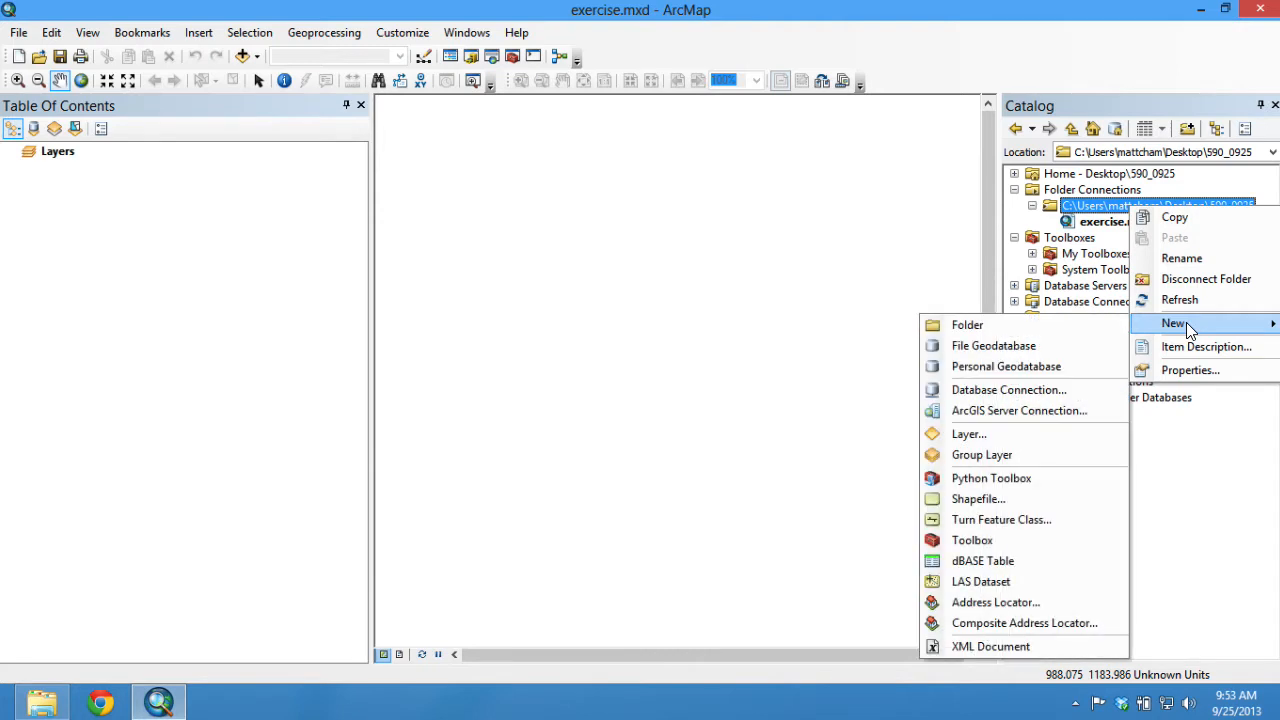
{"action": "left_click", "coordinate": [1047, 346]}
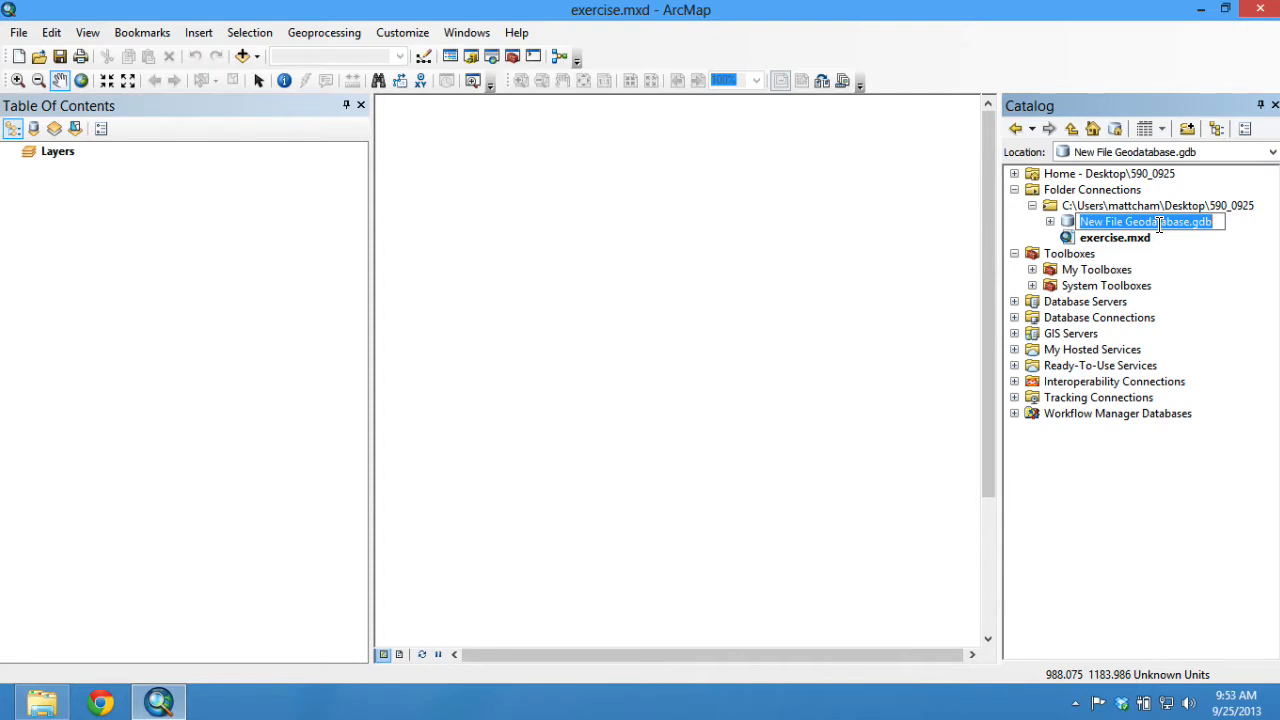
{"action": "type", "text": "Matt."}
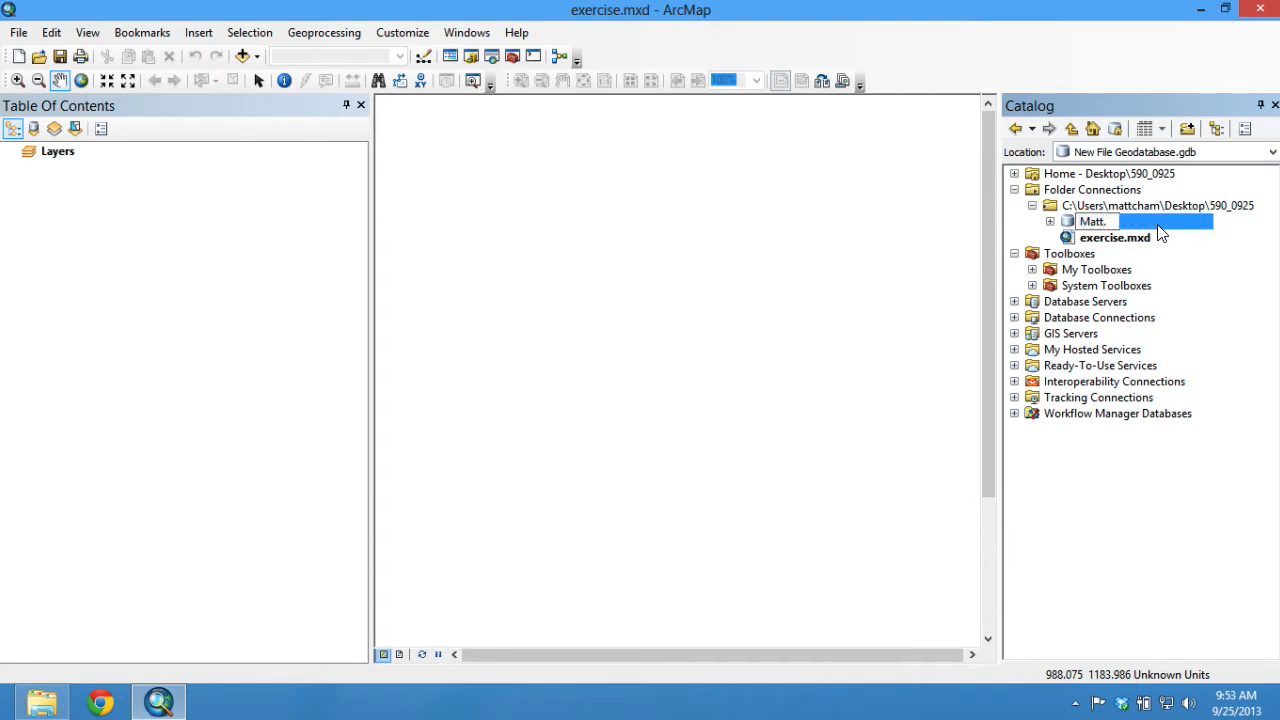
{"action": "type", "text": "gdb"}
{"action": "key", "text": "Return"}
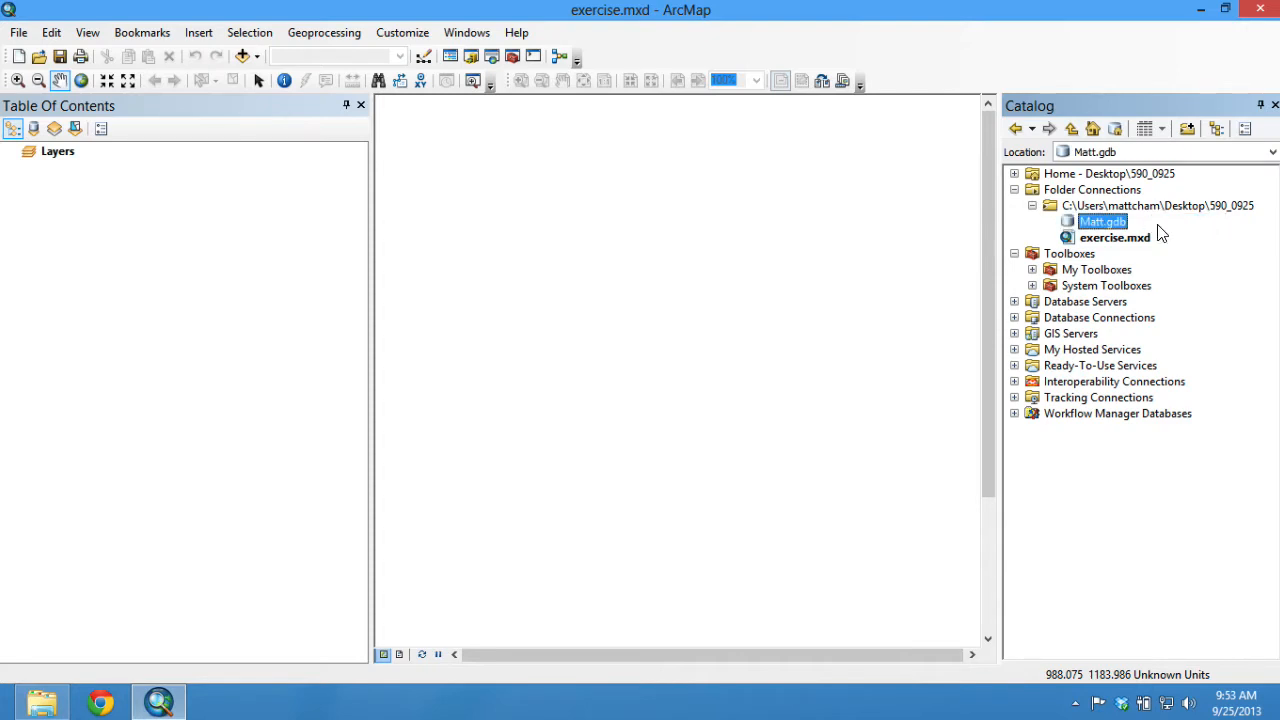
Step: Inspect the files inside the new geodatabase through the 590_0925 folder on the desktop, closing the folder window when done
{"action": "left_click", "coordinate": [1276, 704]}
{"action": "double_click", "coordinate": [1092, 127]}
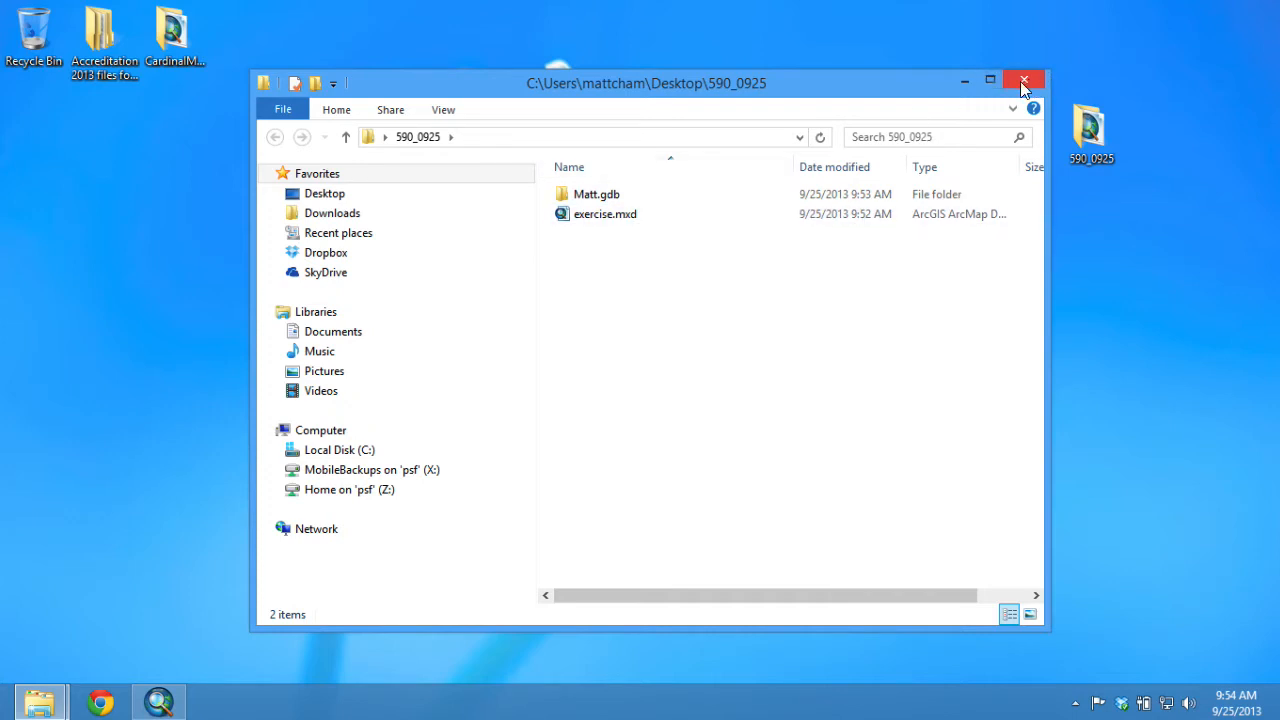
{"action": "double_click", "coordinate": [580, 194]}
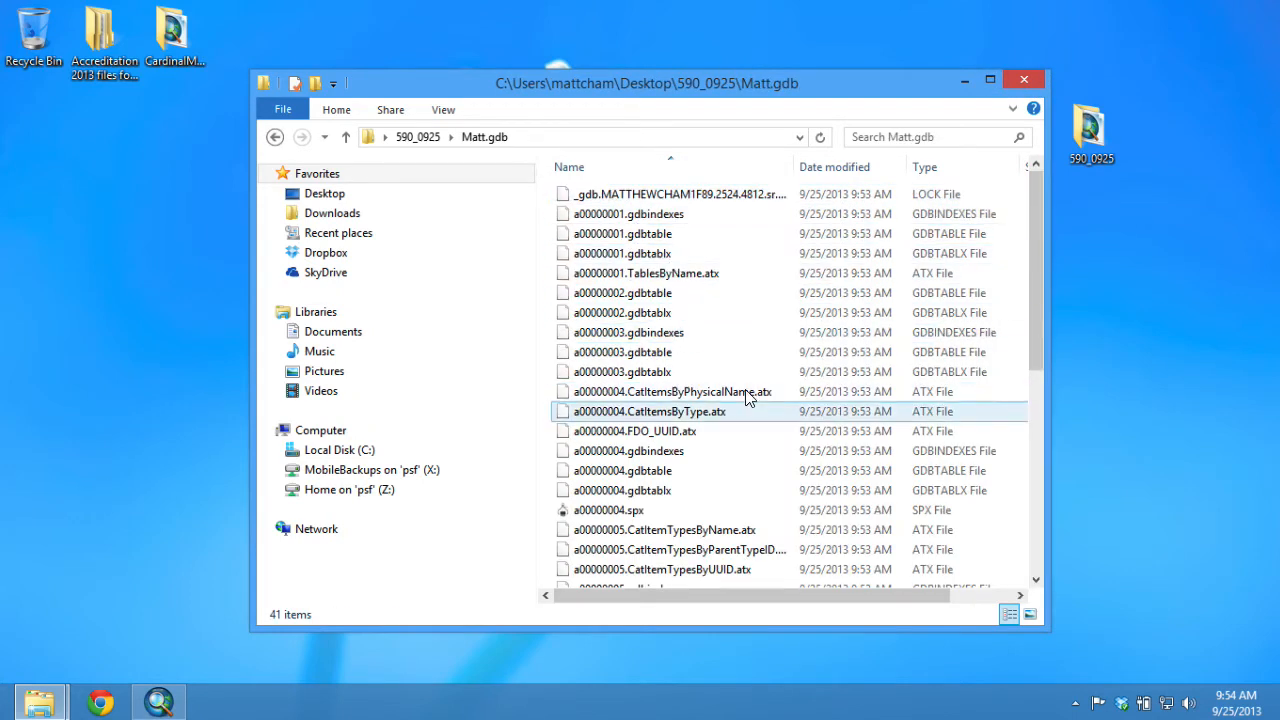
{"action": "scroll", "coordinate": [748, 398], "scroll_direction": "down", "scroll_amount": 4}
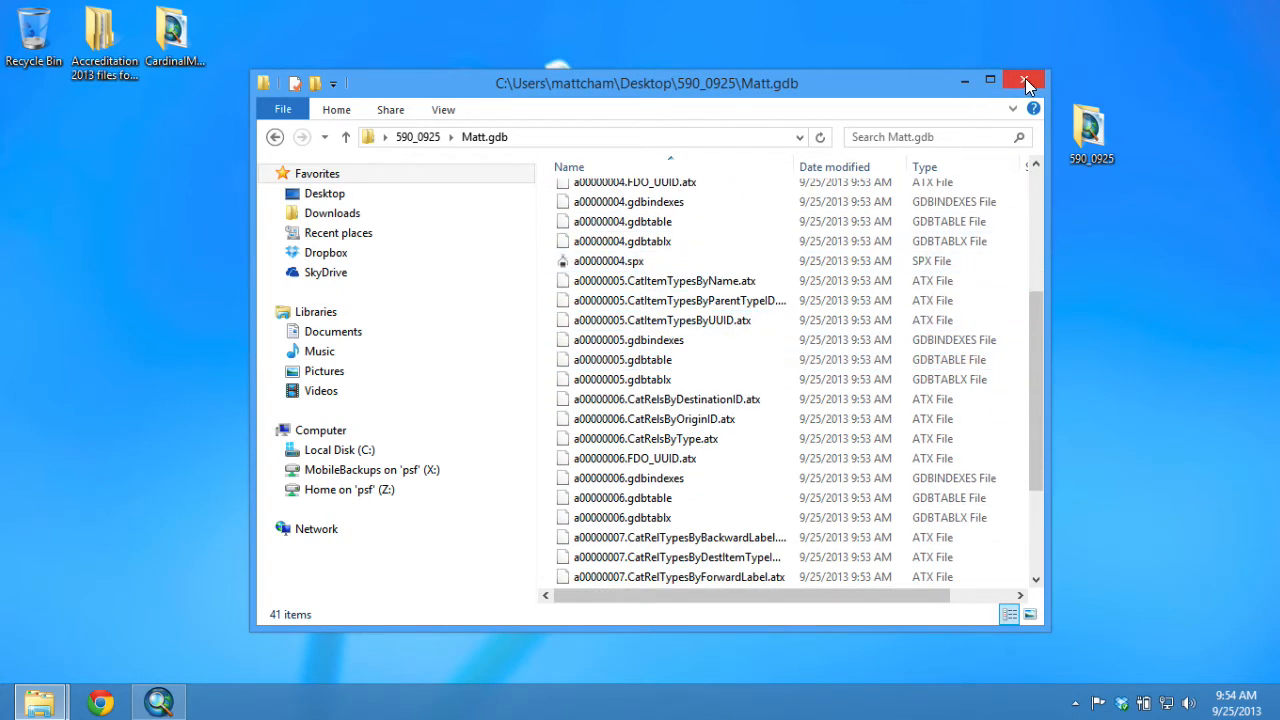
{"action": "left_click", "coordinate": [1025, 80]}
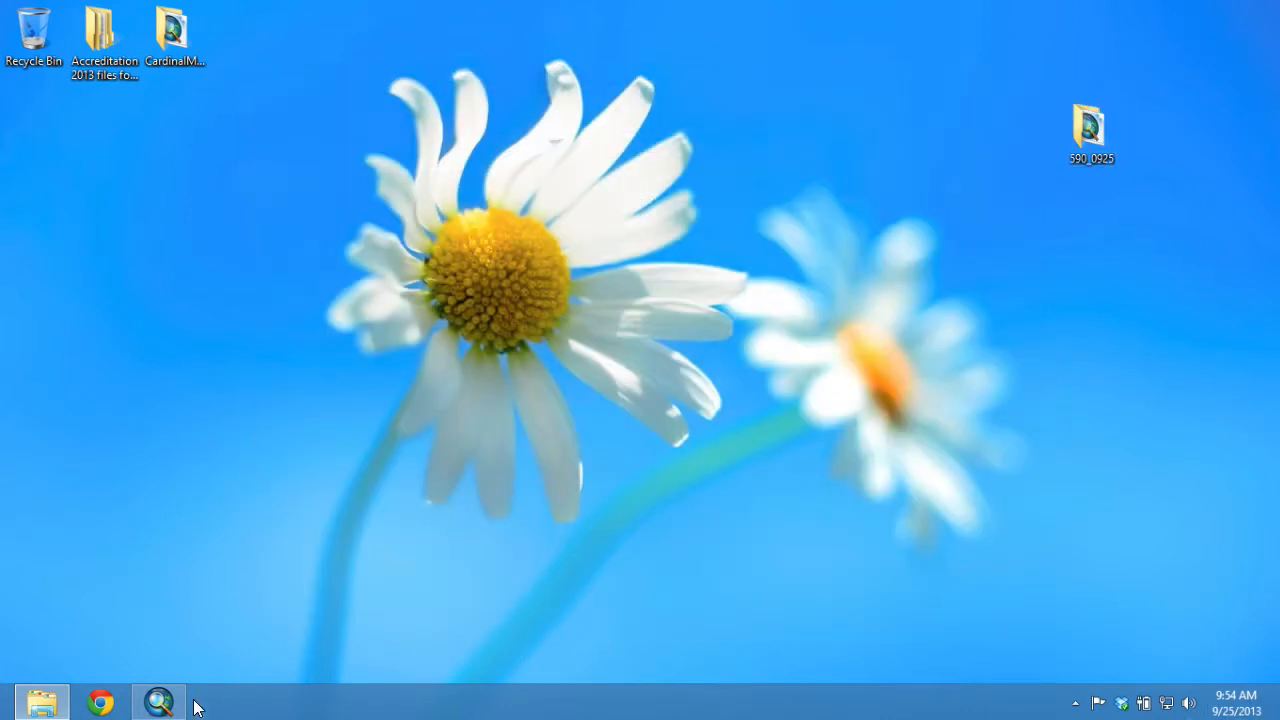
Step: Switch back to ArcMap and make the new file geodatabase the map's default geodatabase
{"action": "left_click", "coordinate": [160, 702]}
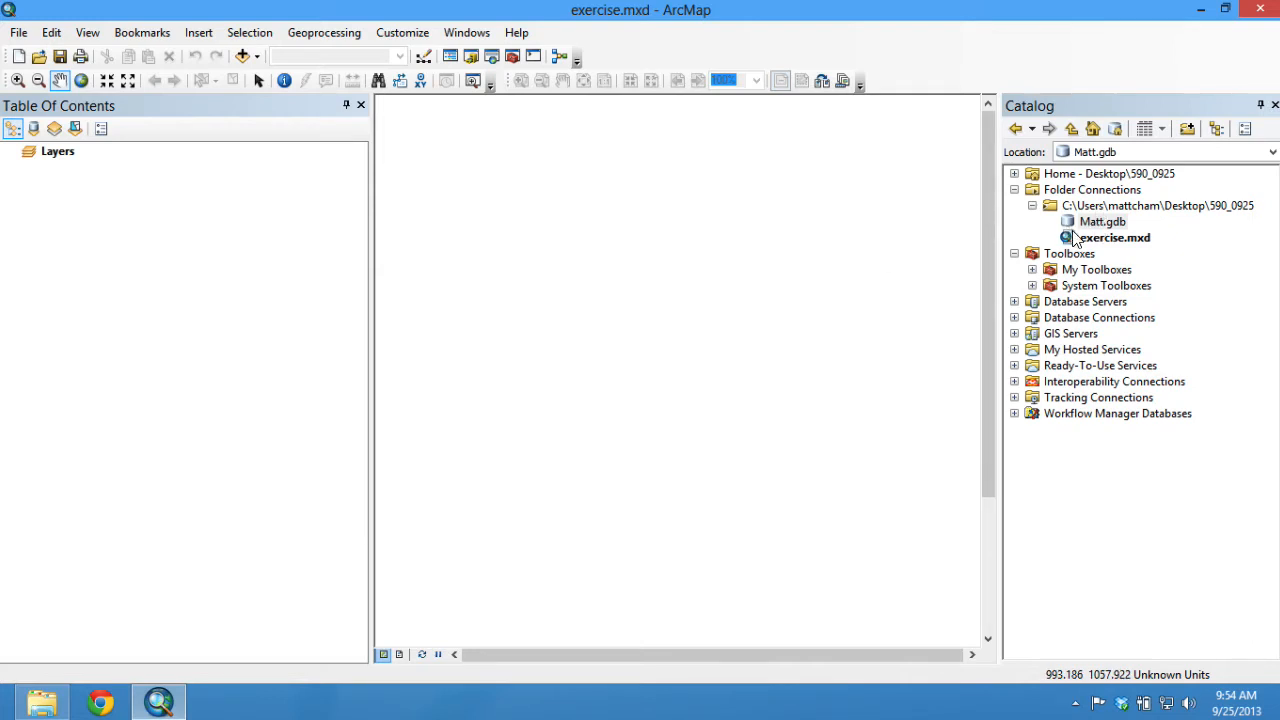
{"action": "right_click", "coordinate": [1097, 218]}
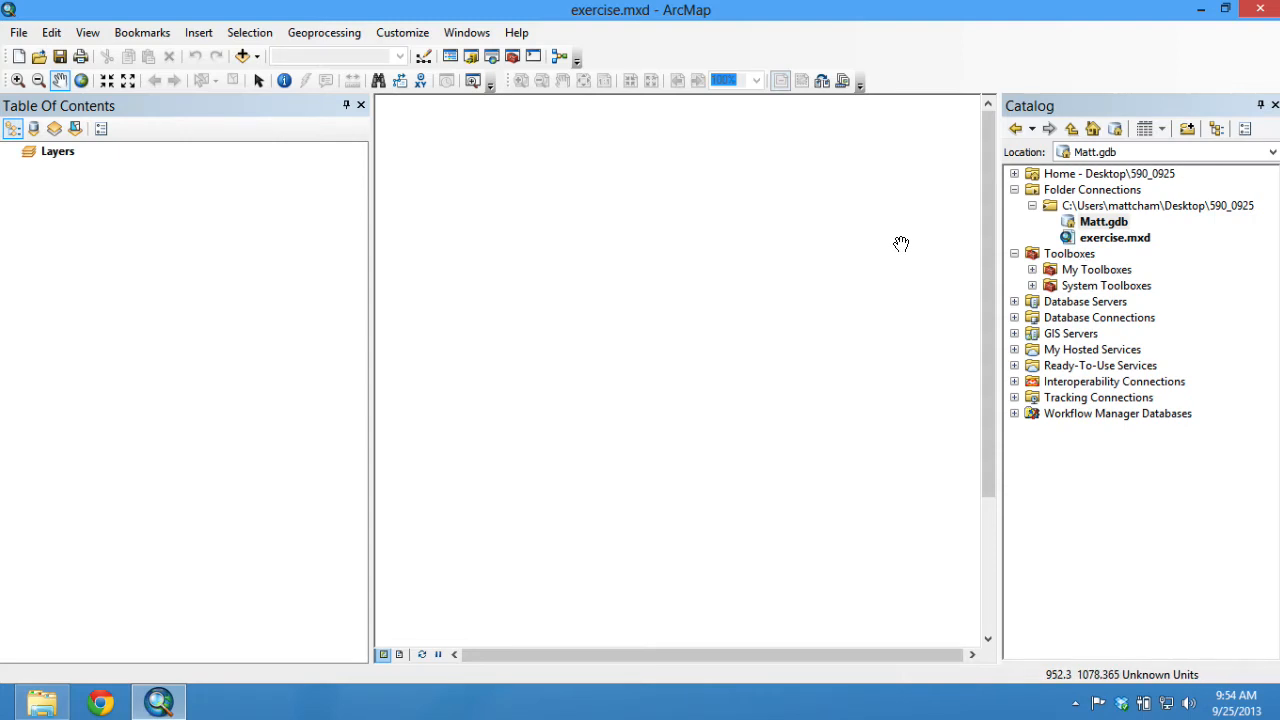
Step: Browse the data available from ArcGIS Online and search it for "usa states"
{"action": "left_click", "coordinate": [257, 56]}
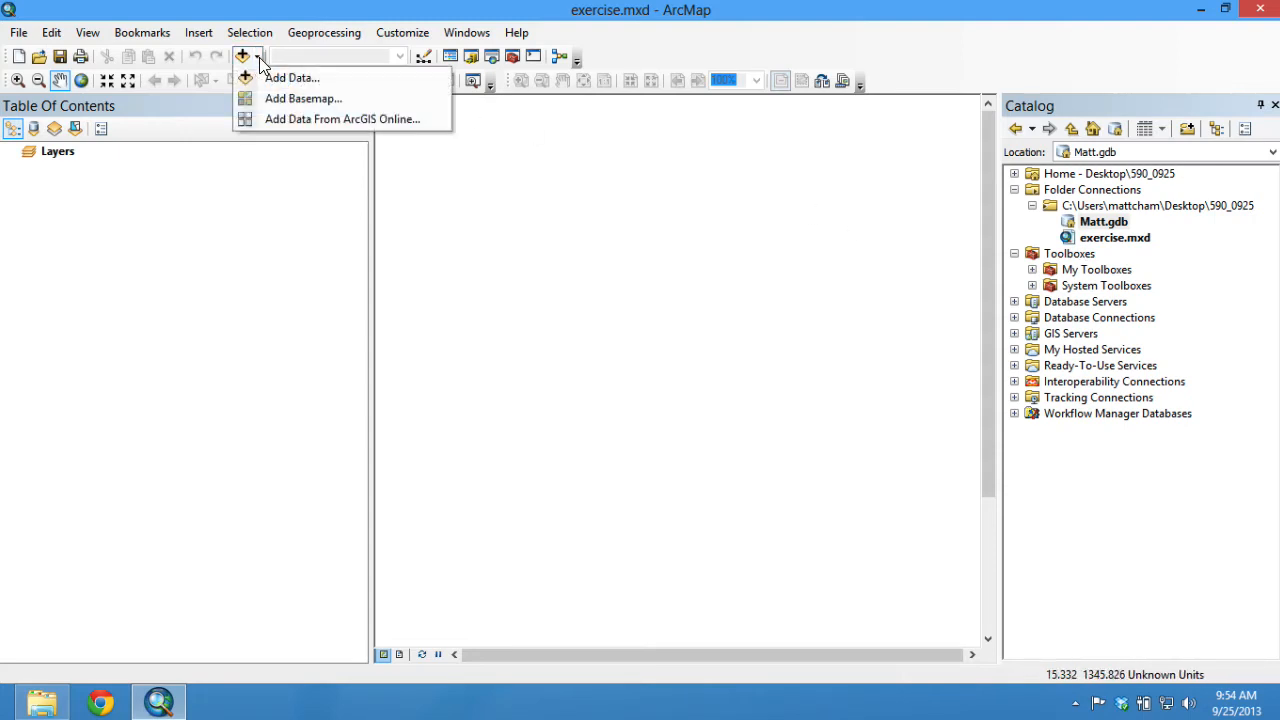
{"action": "left_click", "coordinate": [345, 122]}
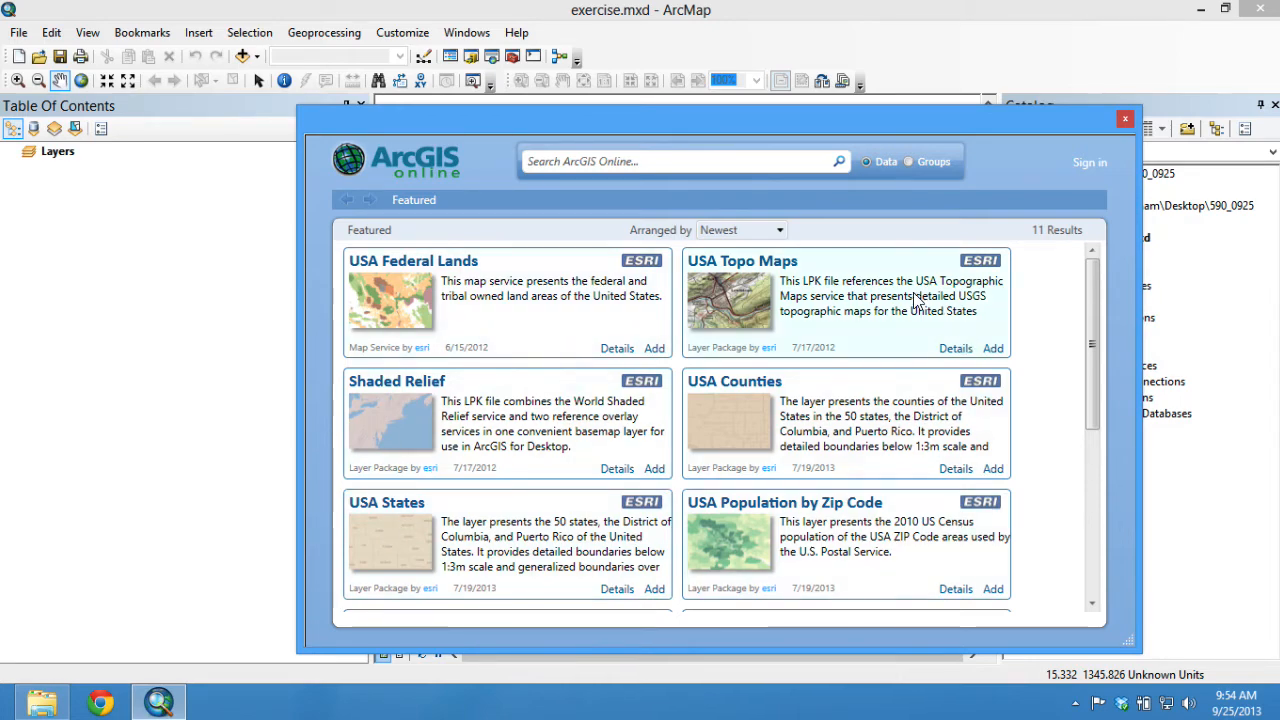
{"action": "left_click_drag", "start_coordinate": [1094, 330], "coordinate": [1105, 300]}
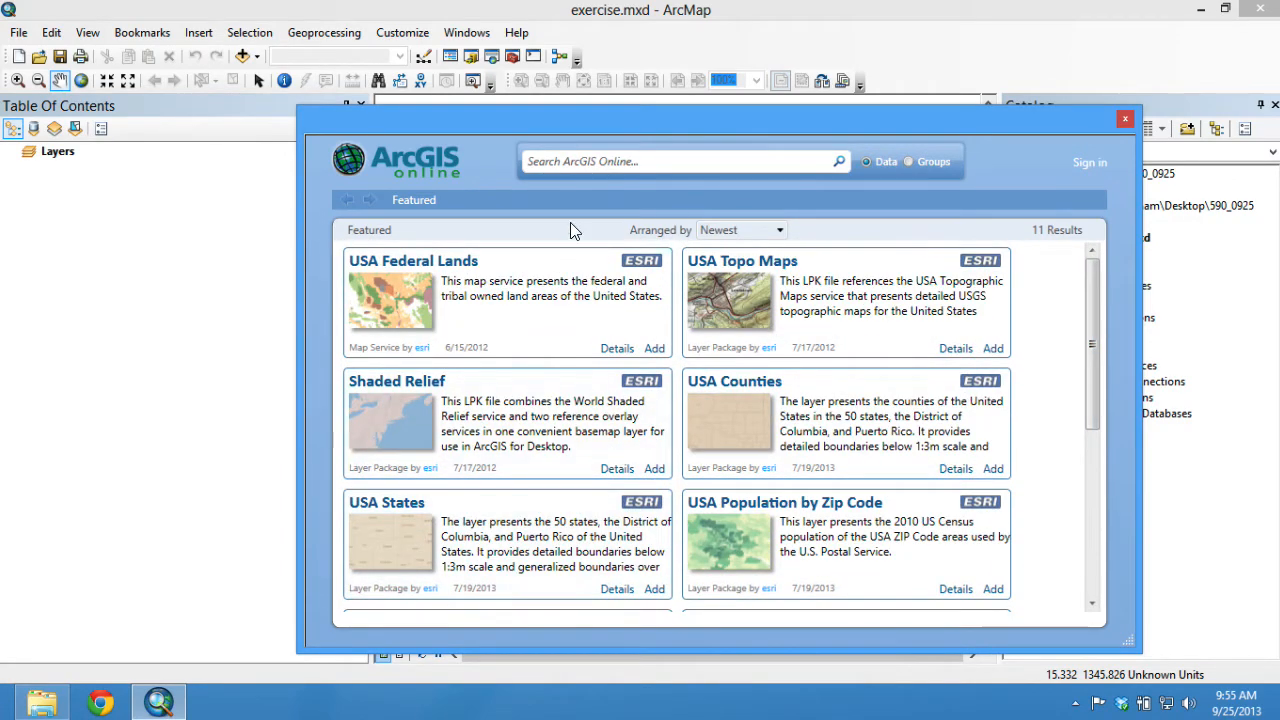
{"action": "left_click", "coordinate": [582, 163]}
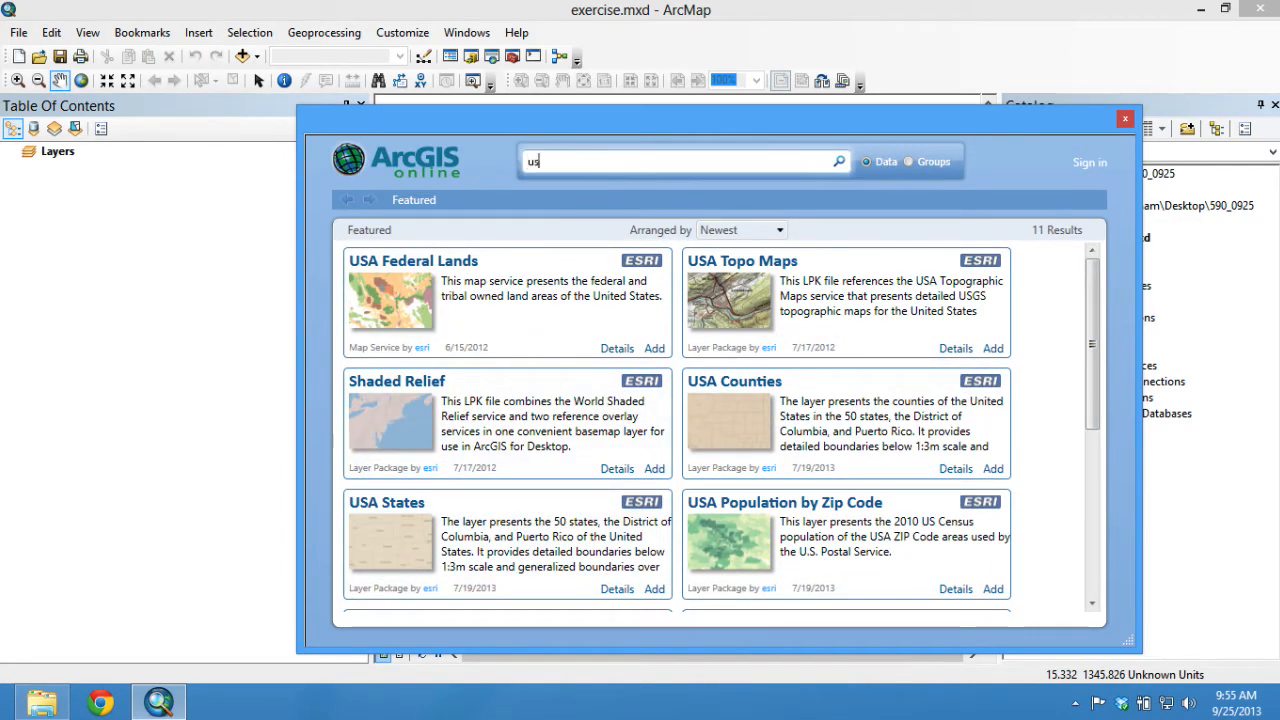
{"action": "type", "text": "usa states"}
{"action": "key", "text": "Return"}
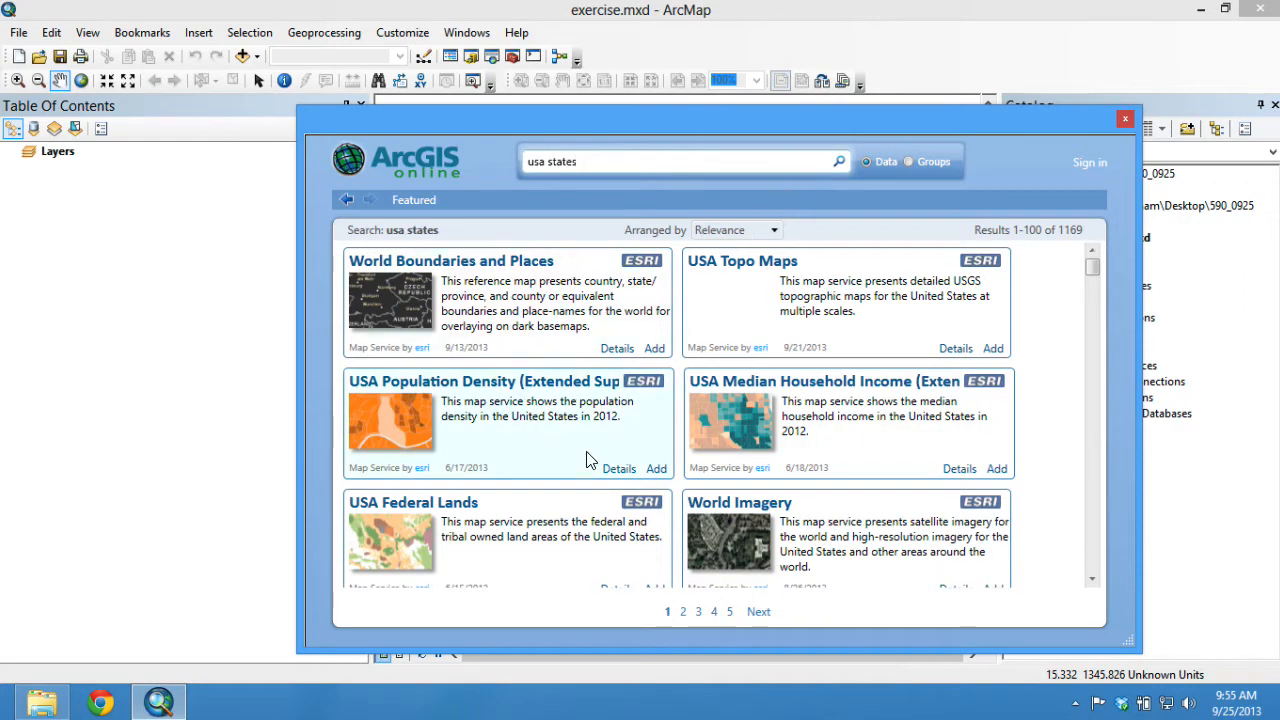
Step: Add Esri's USA States layer package from the search results to the map and center the contiguous states
{"action": "left_click_drag", "start_coordinate": [1092, 266], "coordinate": [1096, 320]}
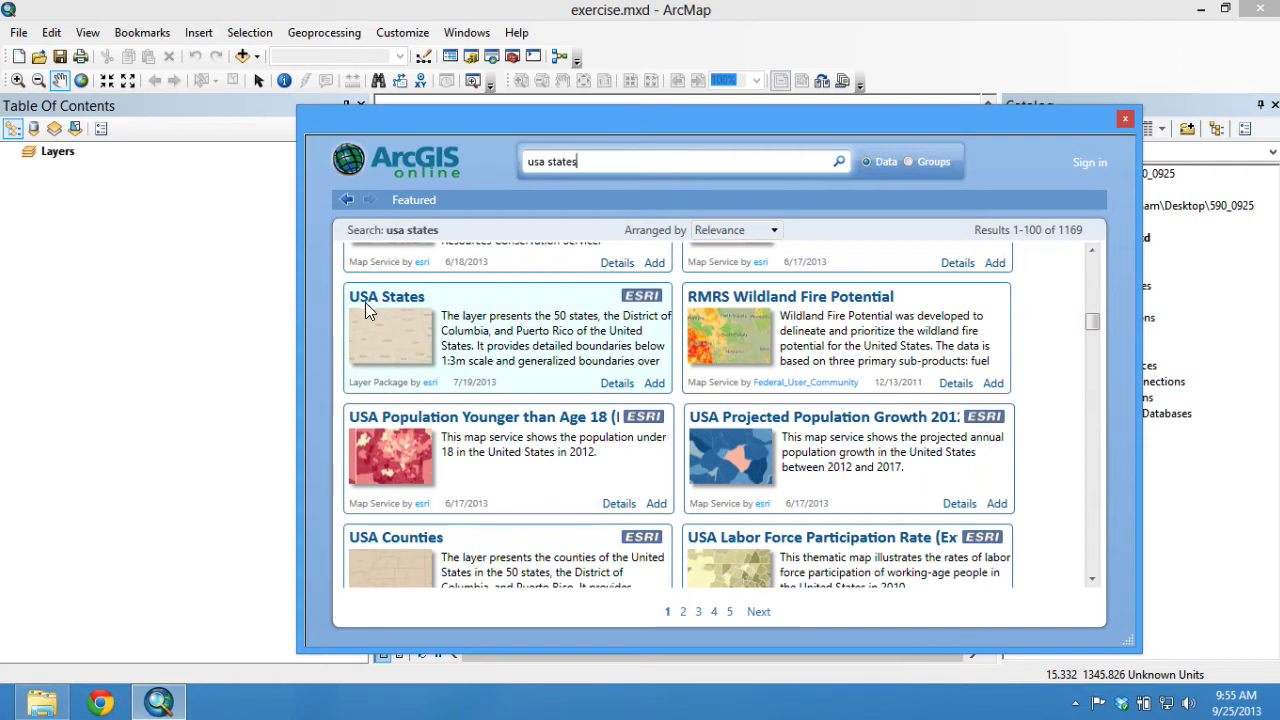
{"action": "left_click", "coordinate": [655, 383]}
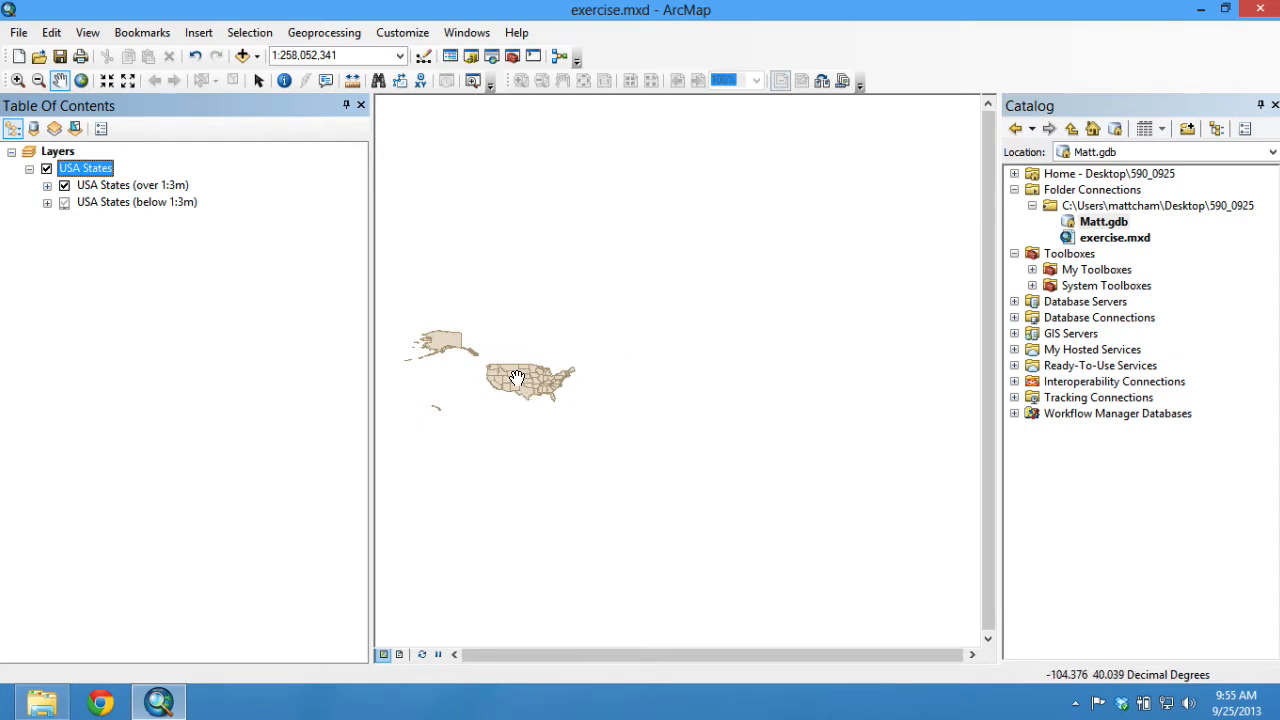
{"action": "scroll", "coordinate": [508, 380], "scroll_direction": "up", "scroll_amount": 4}
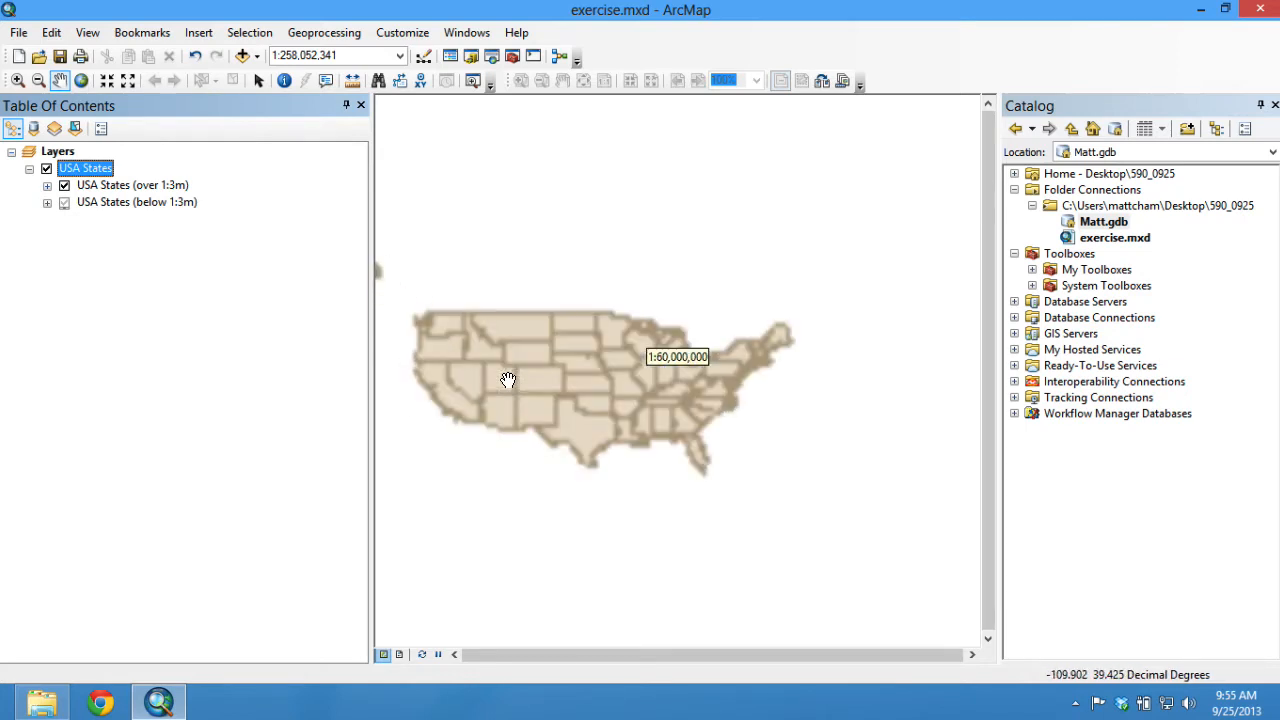
{"action": "left_click_drag", "start_coordinate": [603, 354], "coordinate": [705, 334]}
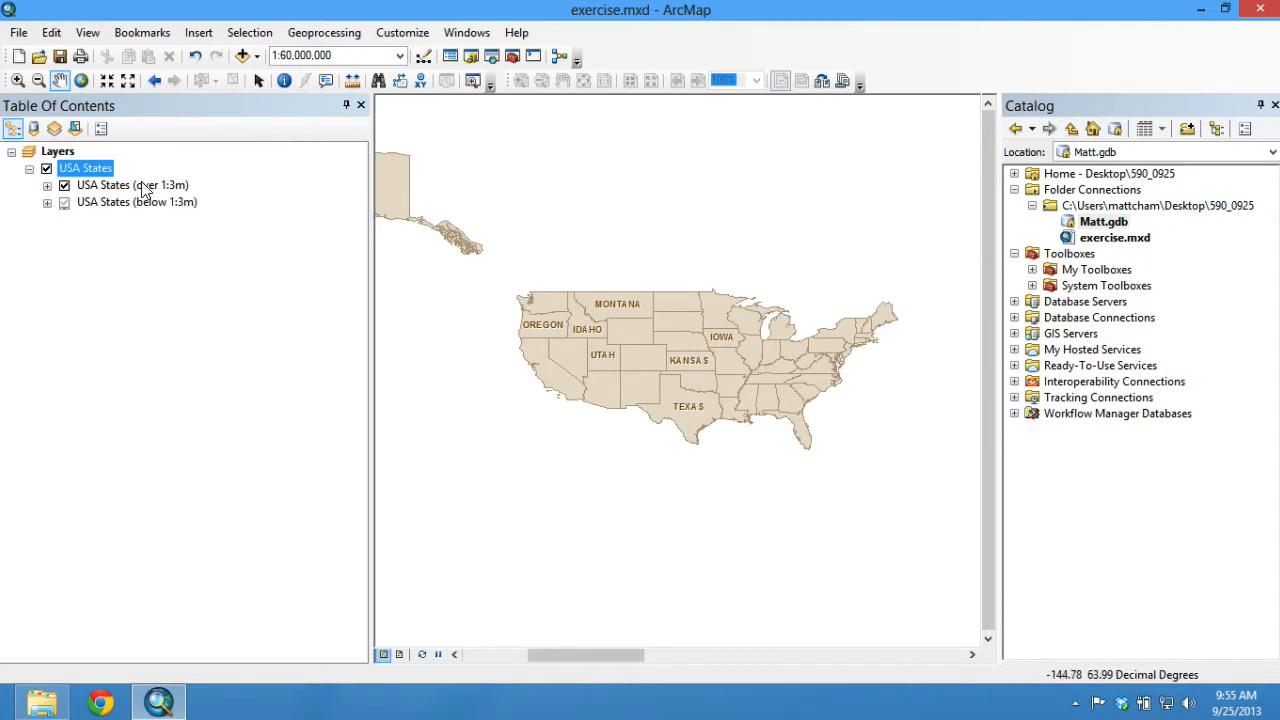
Step: Check the table of contents listed by source, returning it to the drawing order listing
{"action": "left_click", "coordinate": [257, 59]}
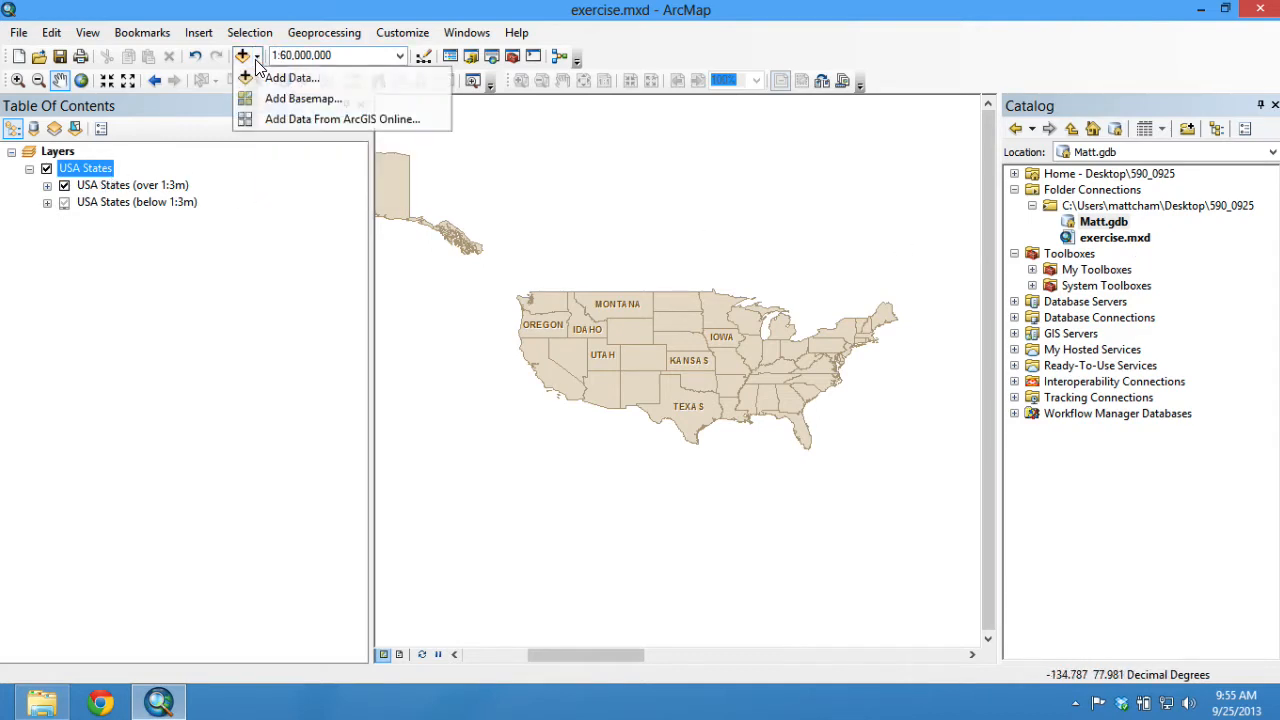
{"action": "left_click", "coordinate": [168, 415]}
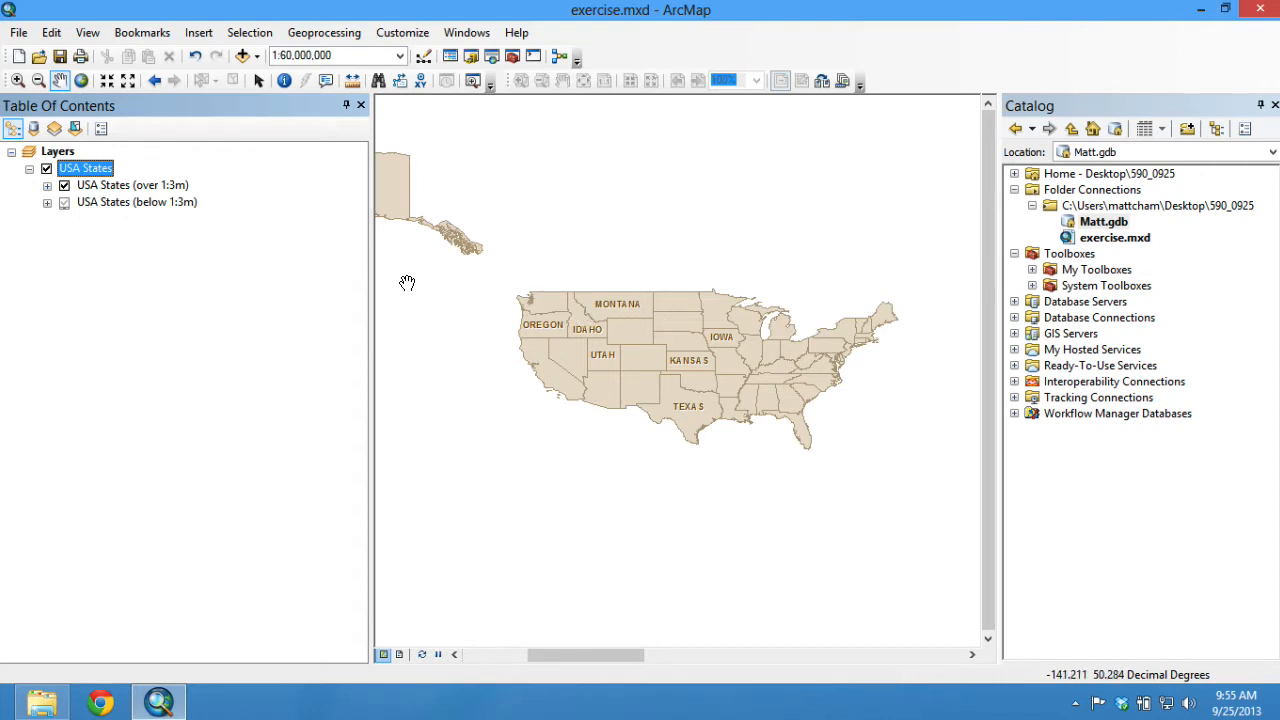
{"action": "left_click", "coordinate": [33, 128]}
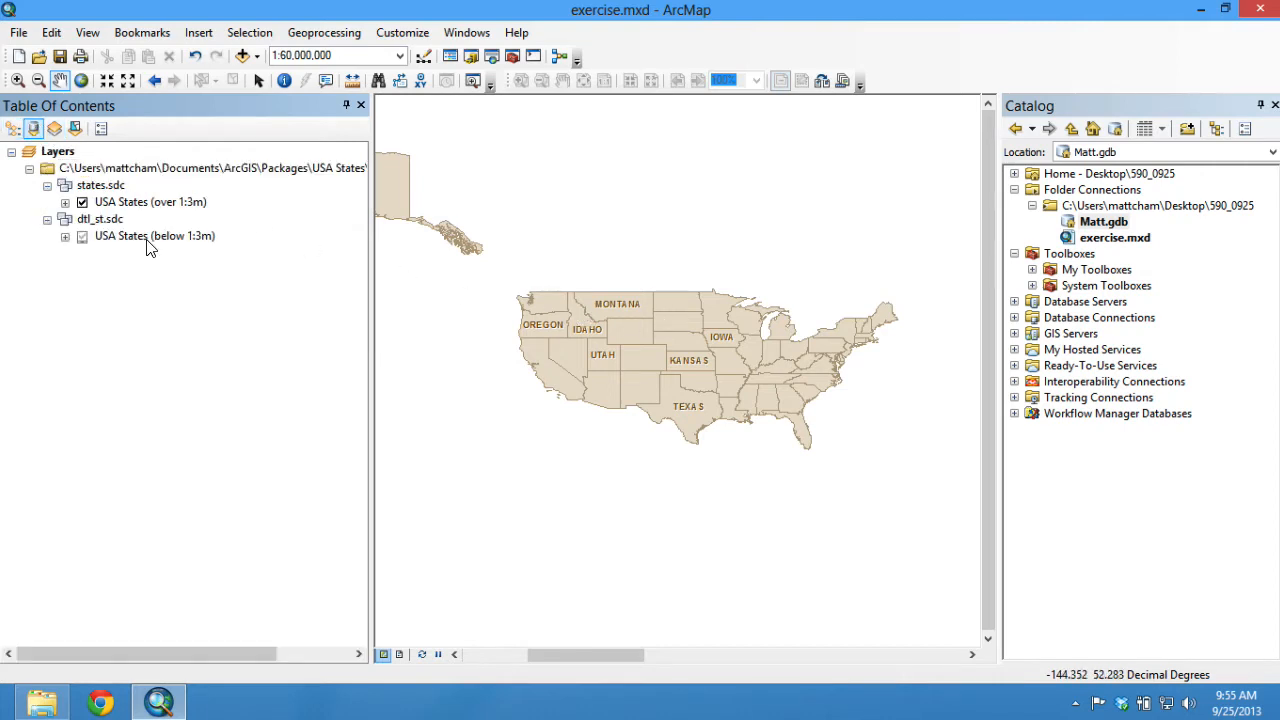
{"action": "left_click", "coordinate": [13, 129]}
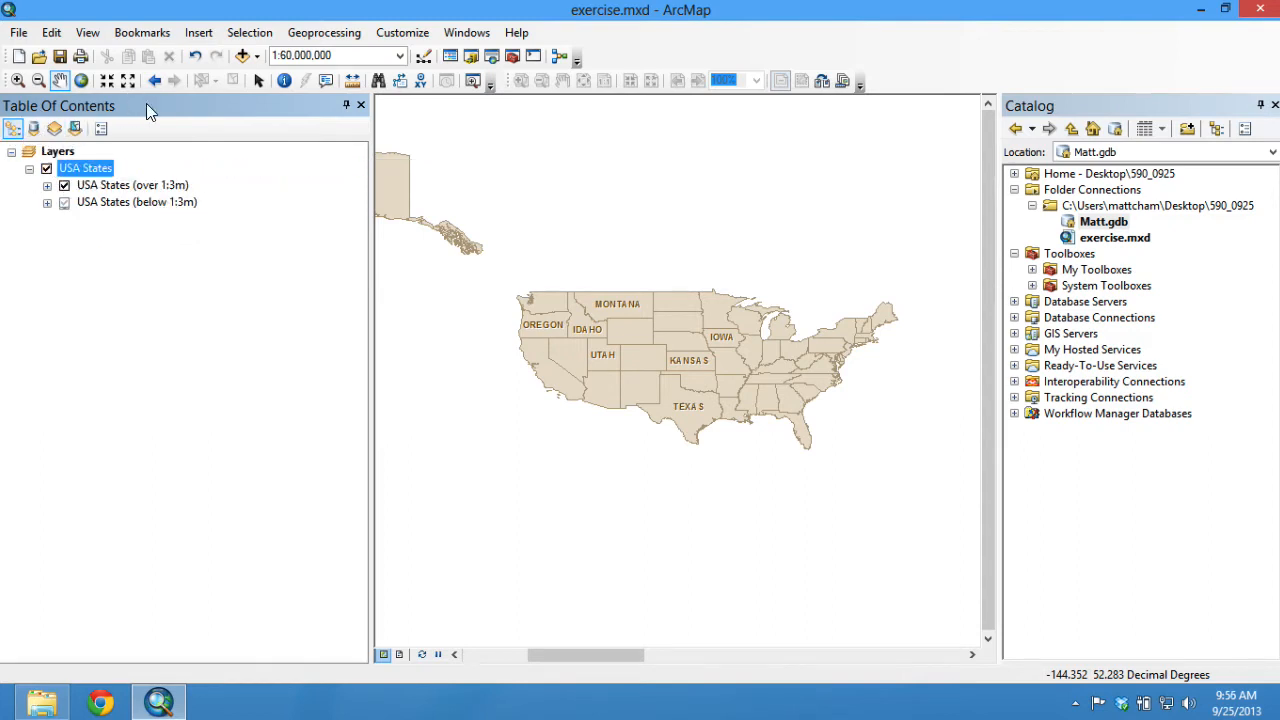
Step: Undock and close the Table Of Contents window, restoring it to its docked place beside the map
{"action": "left_click_drag", "start_coordinate": [184, 99], "coordinate": [508, 120]}
{"action": "left_click", "coordinate": [555, 125]}
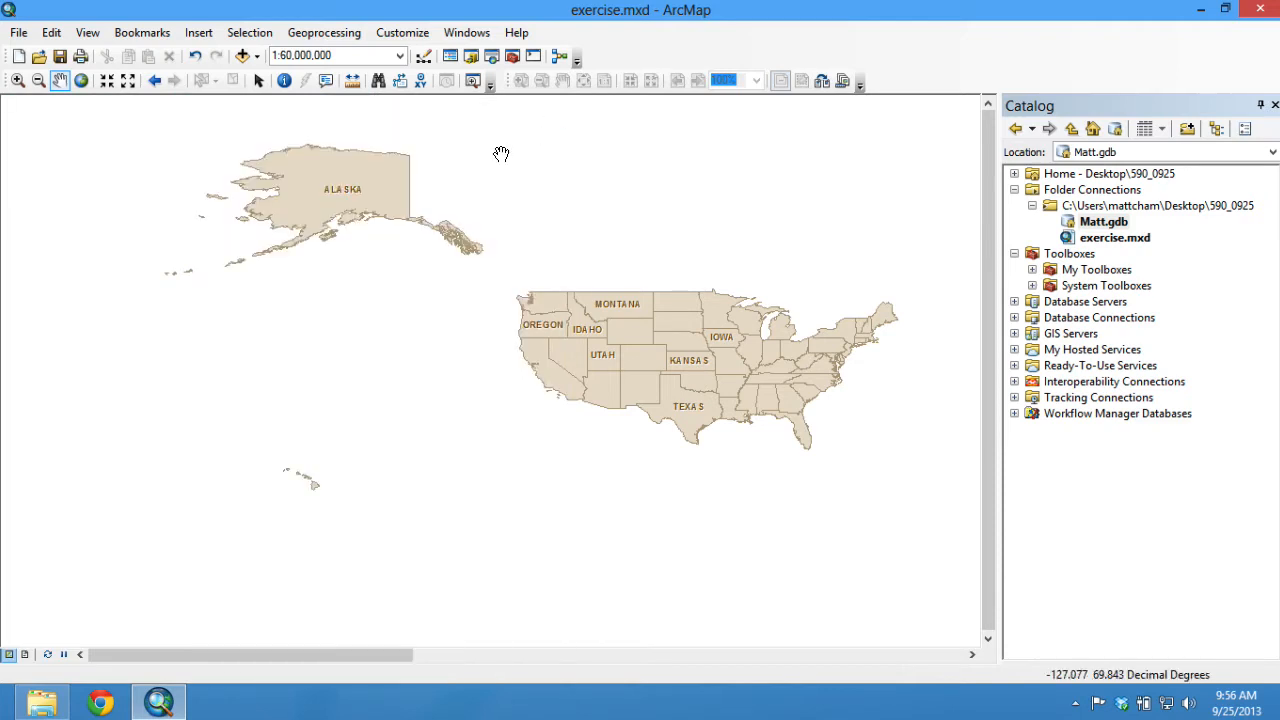
{"action": "left_click", "coordinate": [450, 57]}
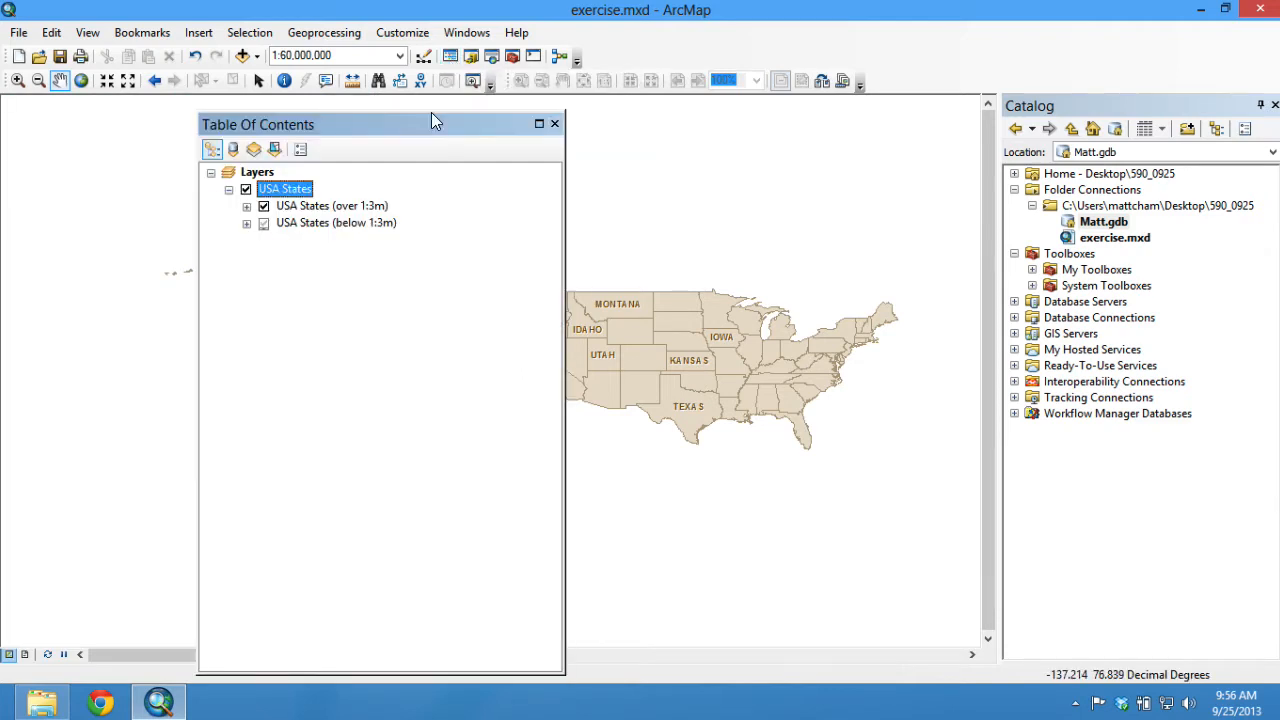
{"action": "left_click_drag", "start_coordinate": [431, 120], "coordinate": [29, 378]}
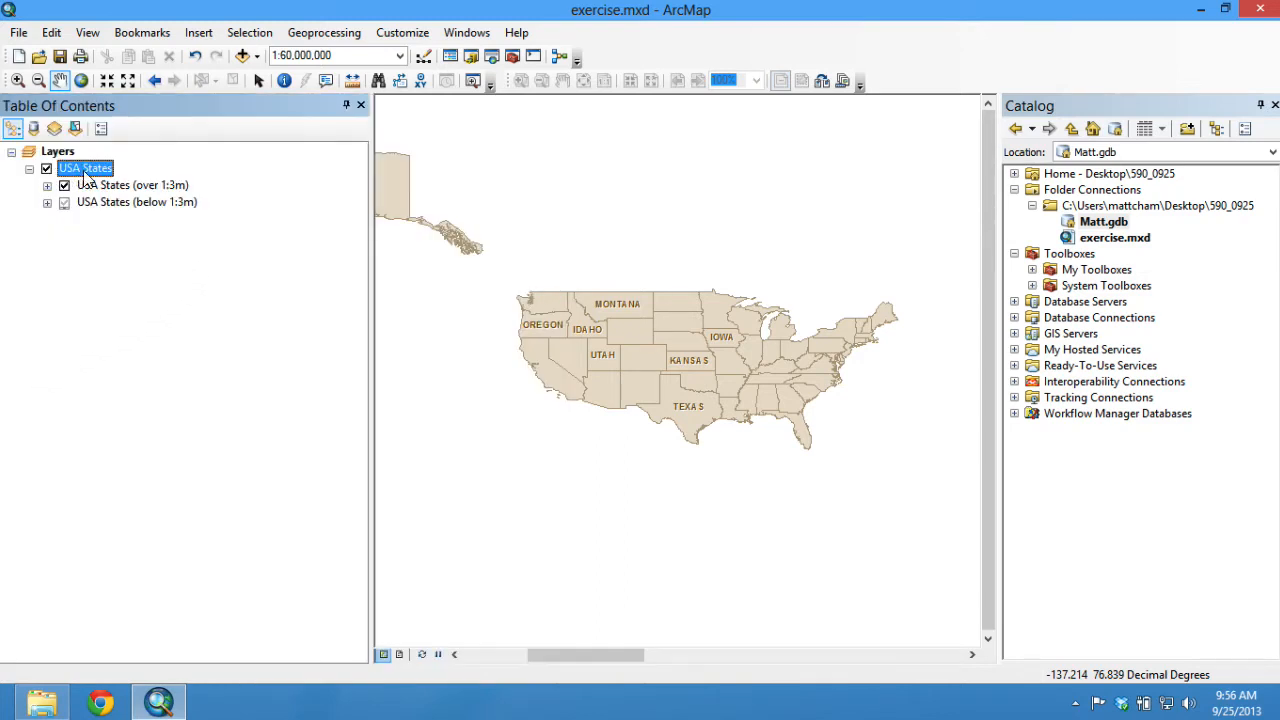
Step: Look up the full source folder path of the USA States layers and return to the drawing order listing
{"action": "left_click", "coordinate": [13, 131]}
{"action": "left_click", "coordinate": [34, 130]}
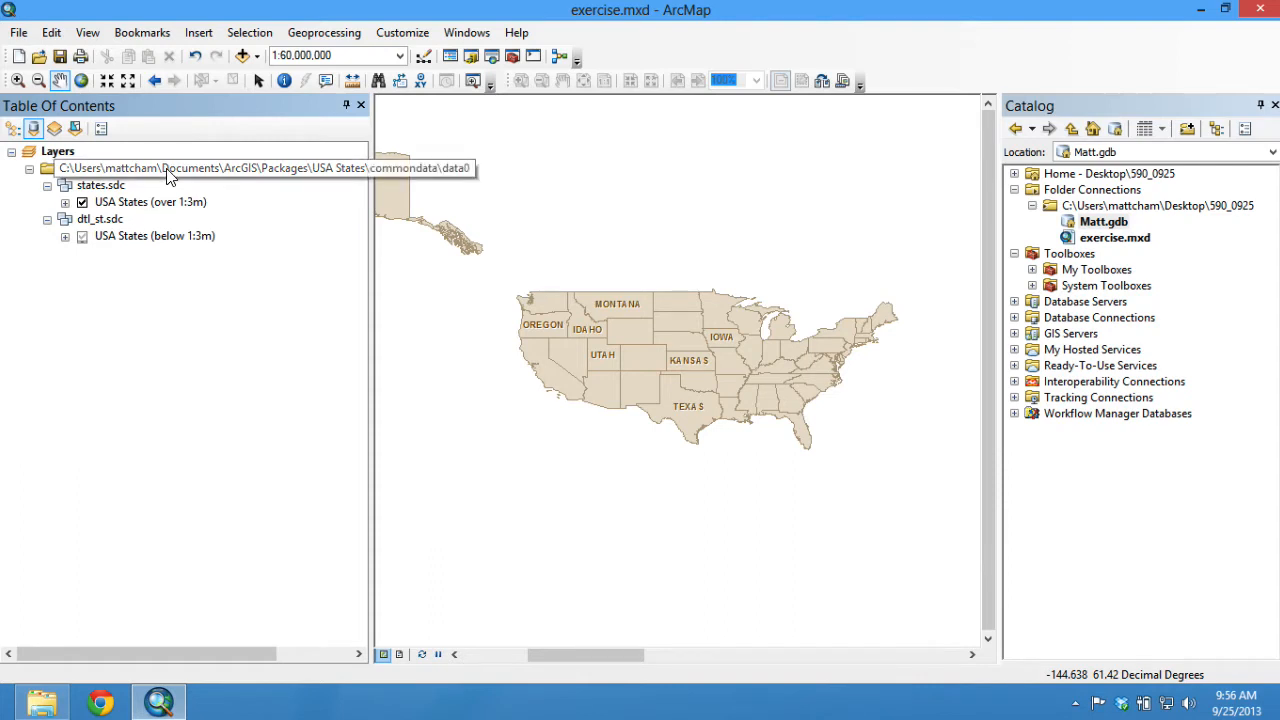
{"action": "left_click", "coordinate": [12, 128]}
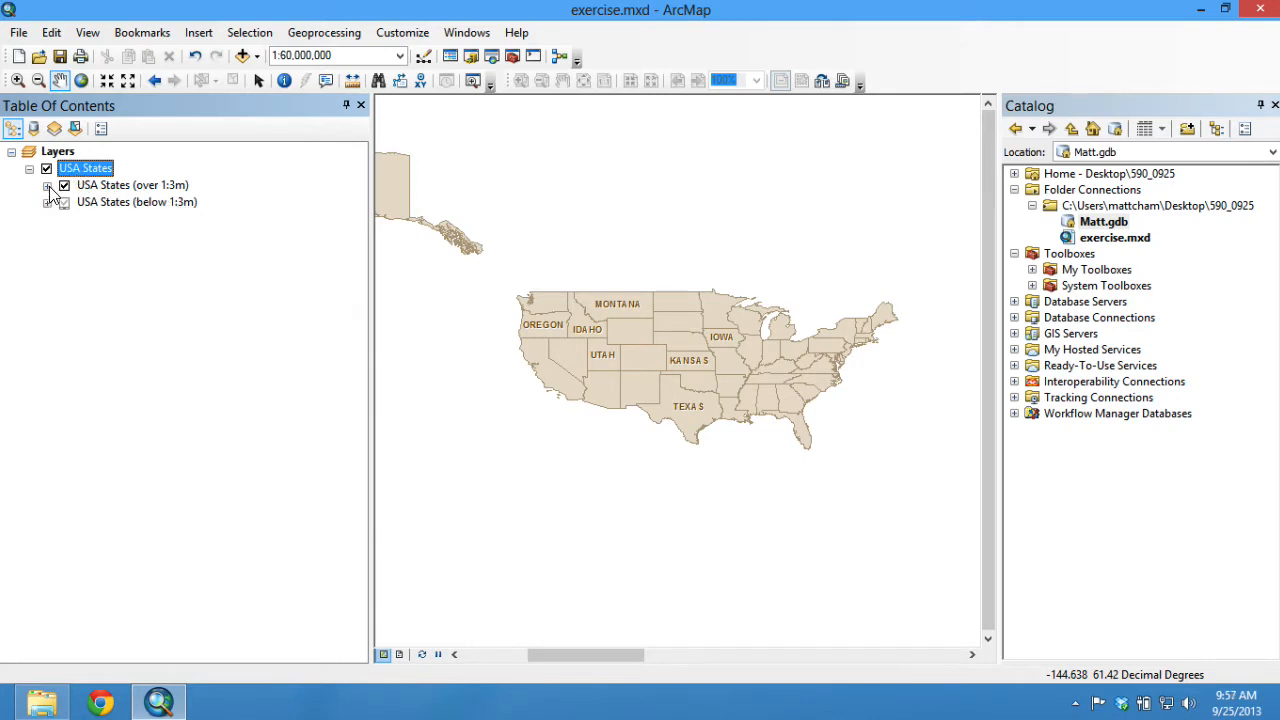
Step: Expand the symbols of both USA States sublayers and select the USA States group layer
{"action": "left_click", "coordinate": [47, 186]}
{"action": "left_click", "coordinate": [47, 219]}
{"action": "left_click", "coordinate": [131, 219]}
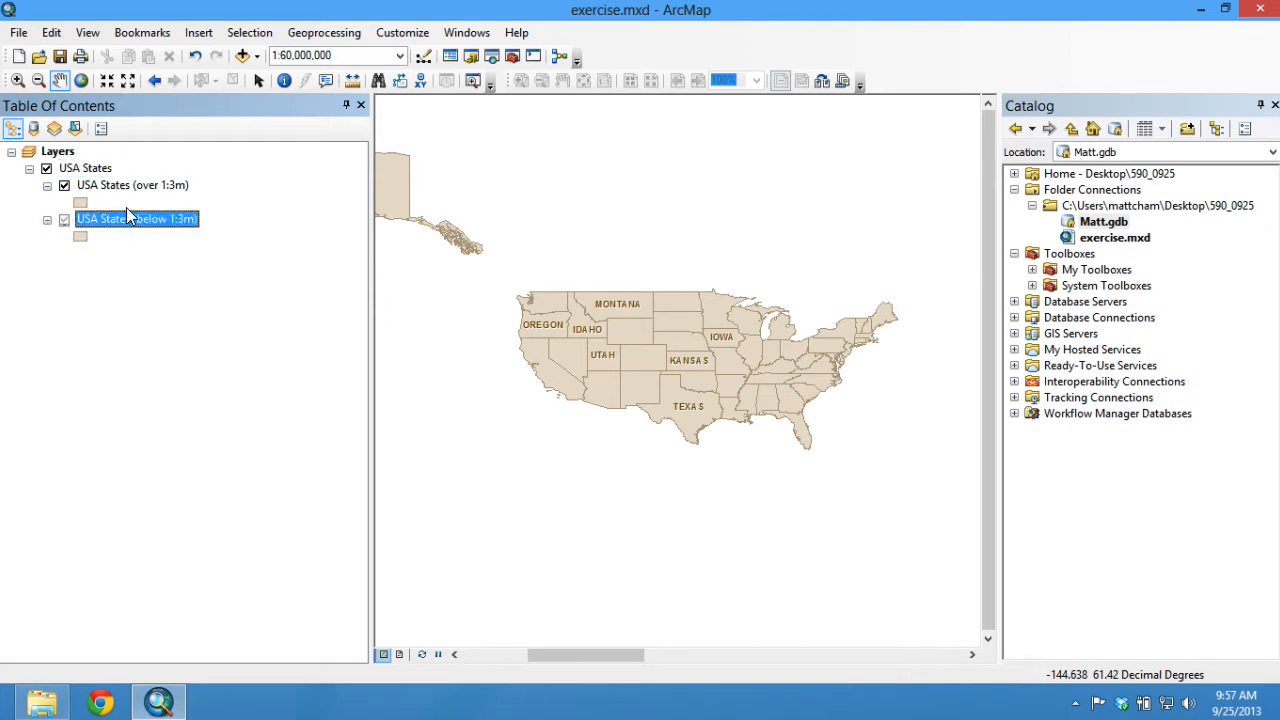
{"action": "left_click", "coordinate": [108, 170]}
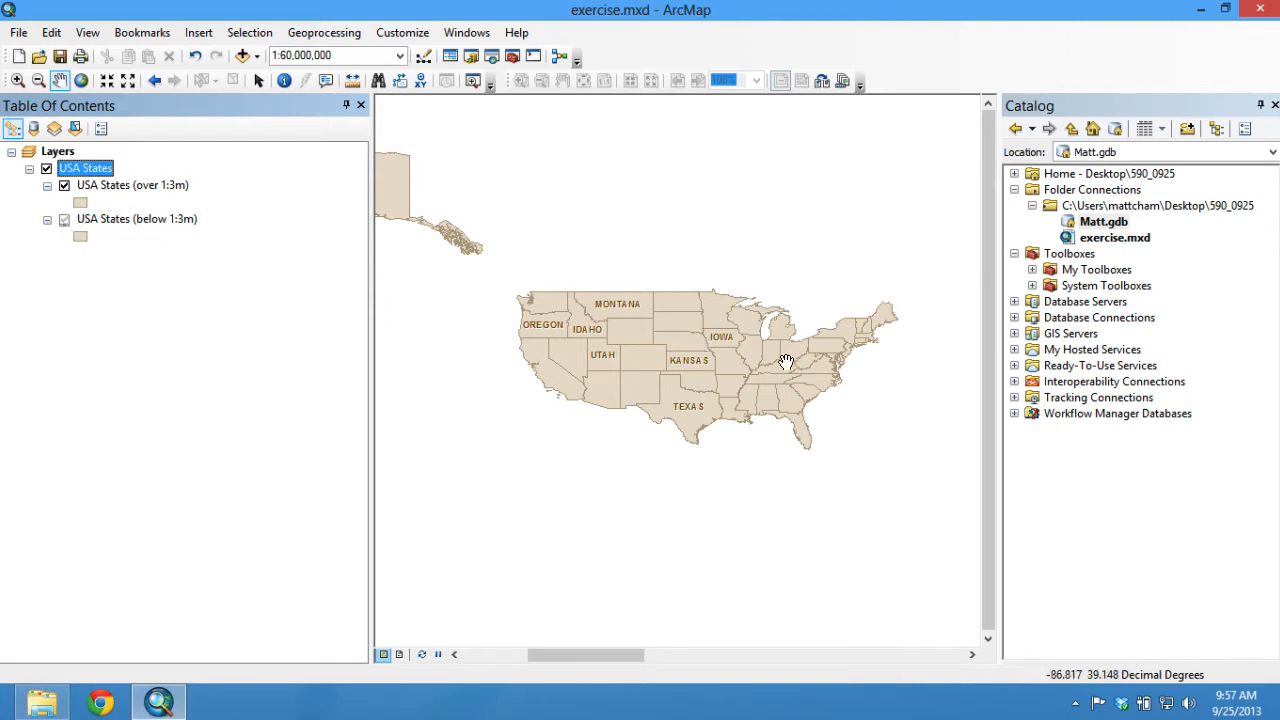
Step: Examine which USA States sublayer draws at scales above and below 1:3,000,000, using the Minnesota–Wisconsin border
{"action": "scroll", "coordinate": [729, 307], "scroll_direction": "up", "scroll_amount": 5}
{"action": "scroll", "coordinate": [729, 307], "scroll_direction": "up", "scroll_amount": 4}
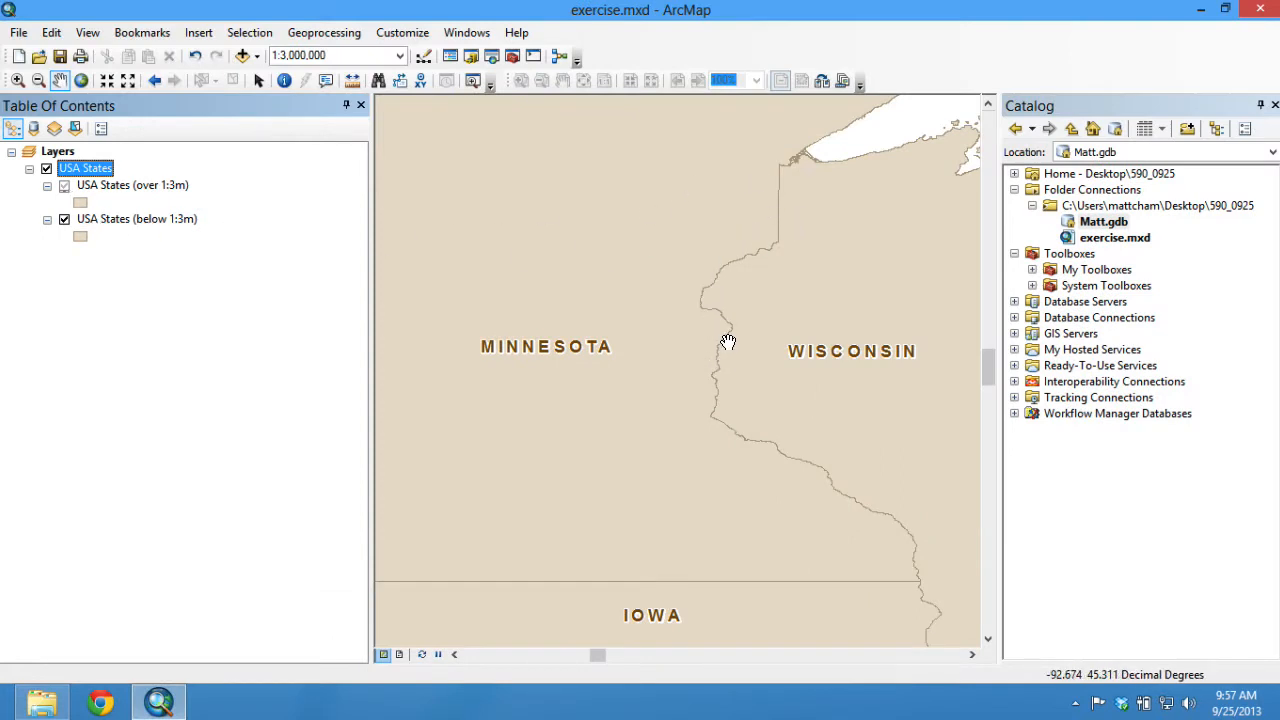
{"action": "scroll", "coordinate": [728, 342], "scroll_direction": "up", "scroll_amount": 4}
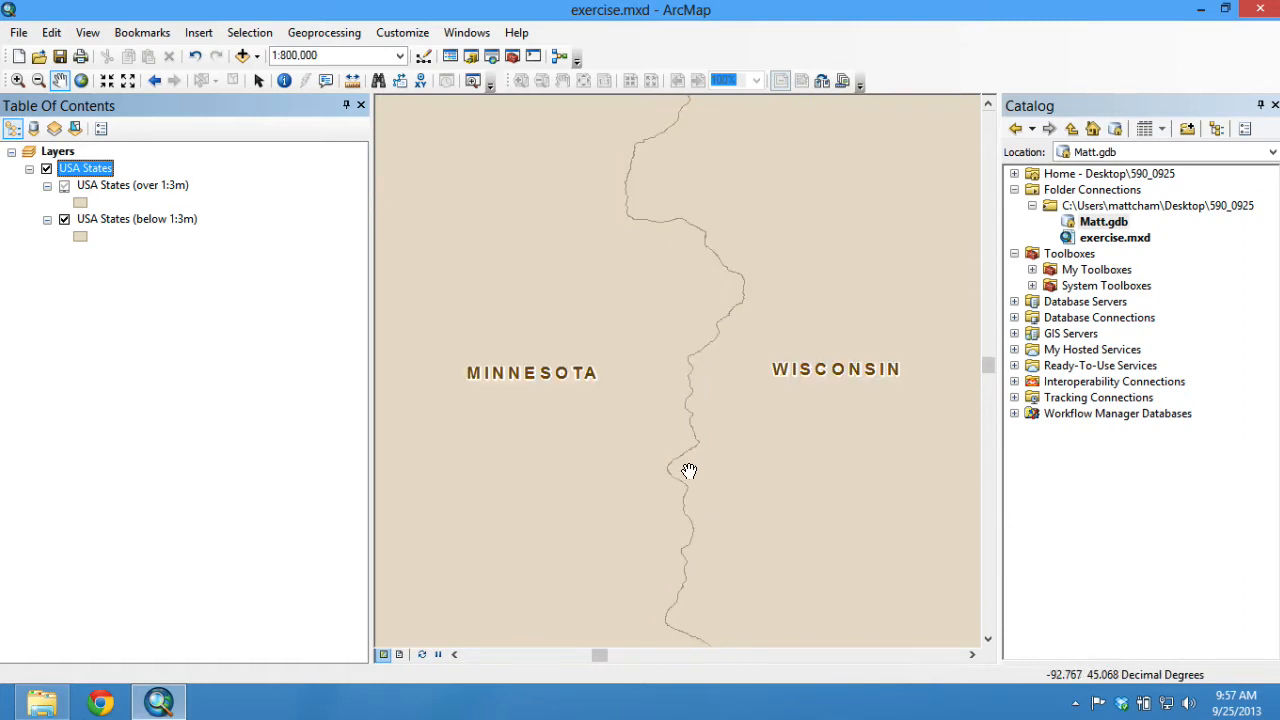
{"action": "scroll", "coordinate": [790, 322], "scroll_direction": "down", "scroll_amount": 8}
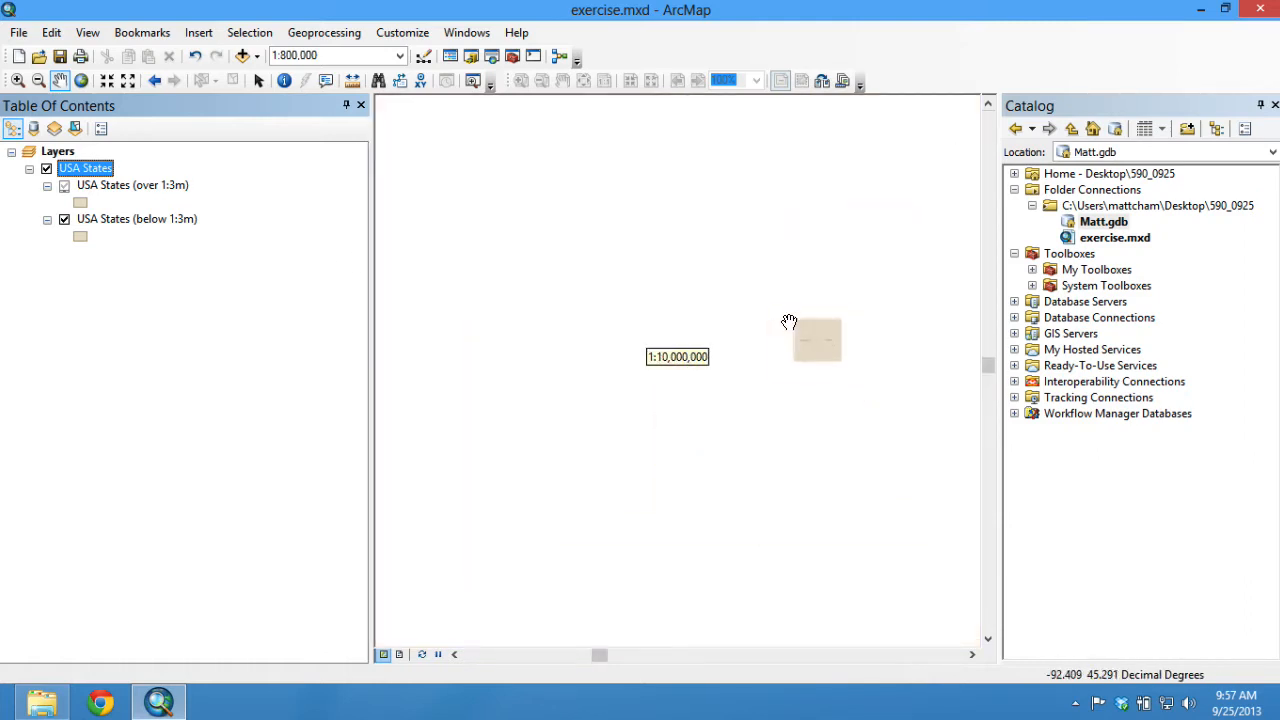
{"action": "scroll", "coordinate": [795, 335], "scroll_direction": "down", "scroll_amount": 1}
{"action": "scroll", "coordinate": [808, 354], "scroll_direction": "down", "scroll_amount": 4}
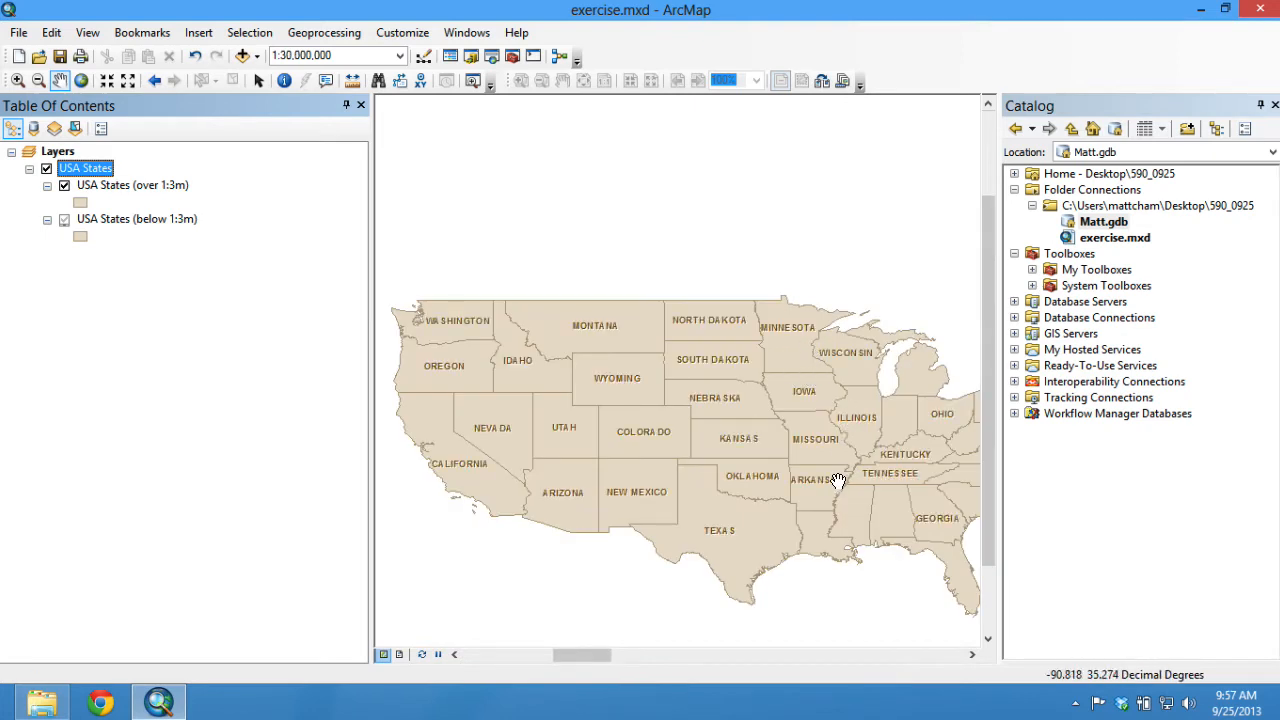
Step: Open the properties of the USA States (over 1:3m) layer and review its minimum and maximum scale choices
{"action": "right_click", "coordinate": [122, 187]}
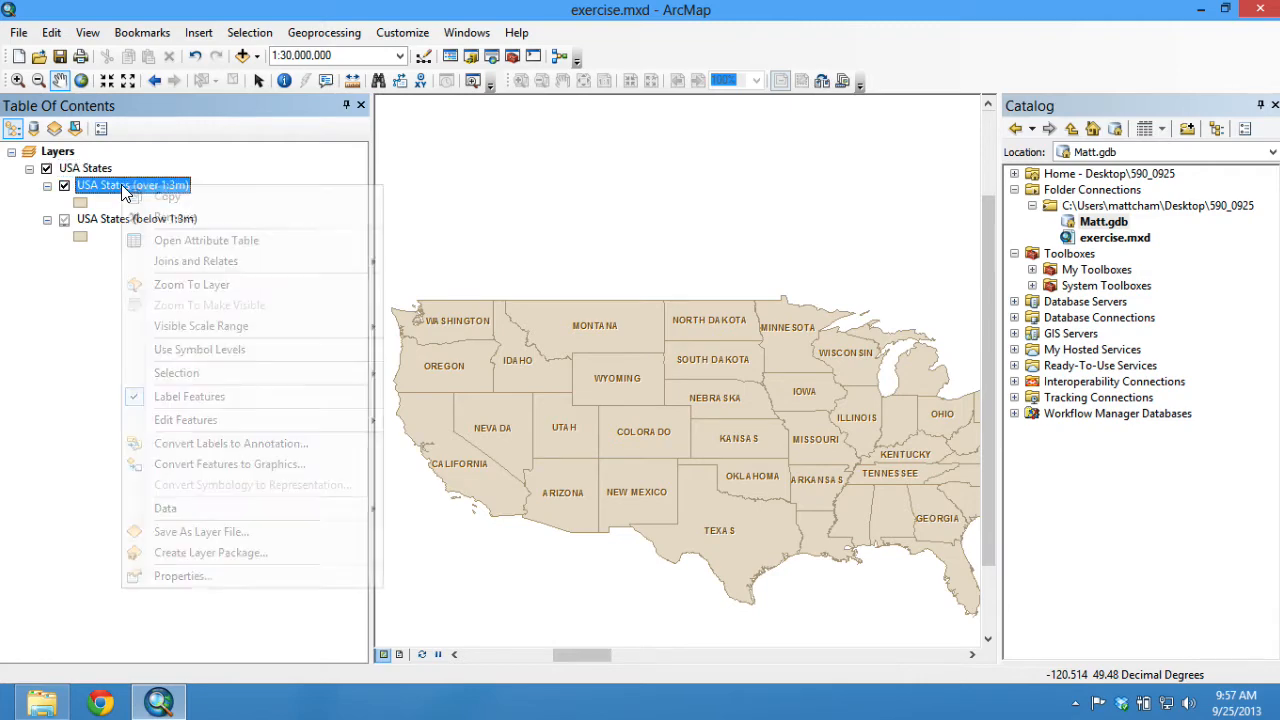
{"action": "left_click", "coordinate": [213, 572]}
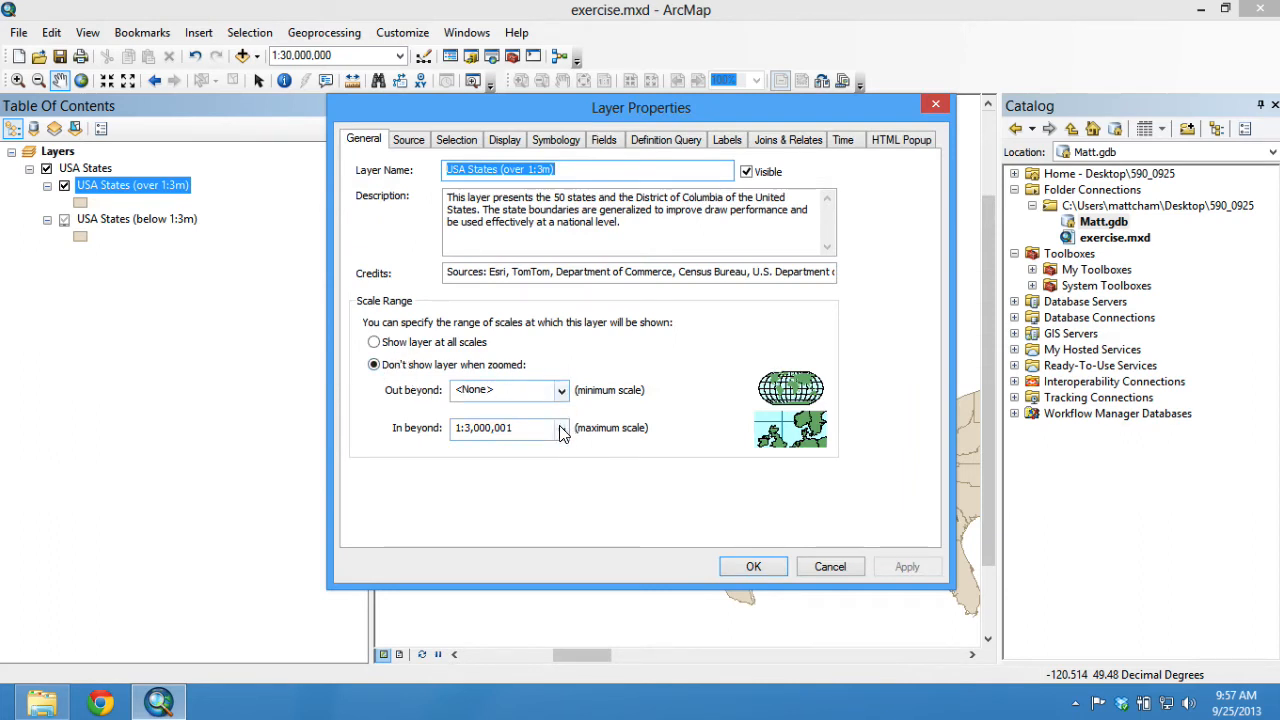
{"action": "left_click", "coordinate": [562, 391]}
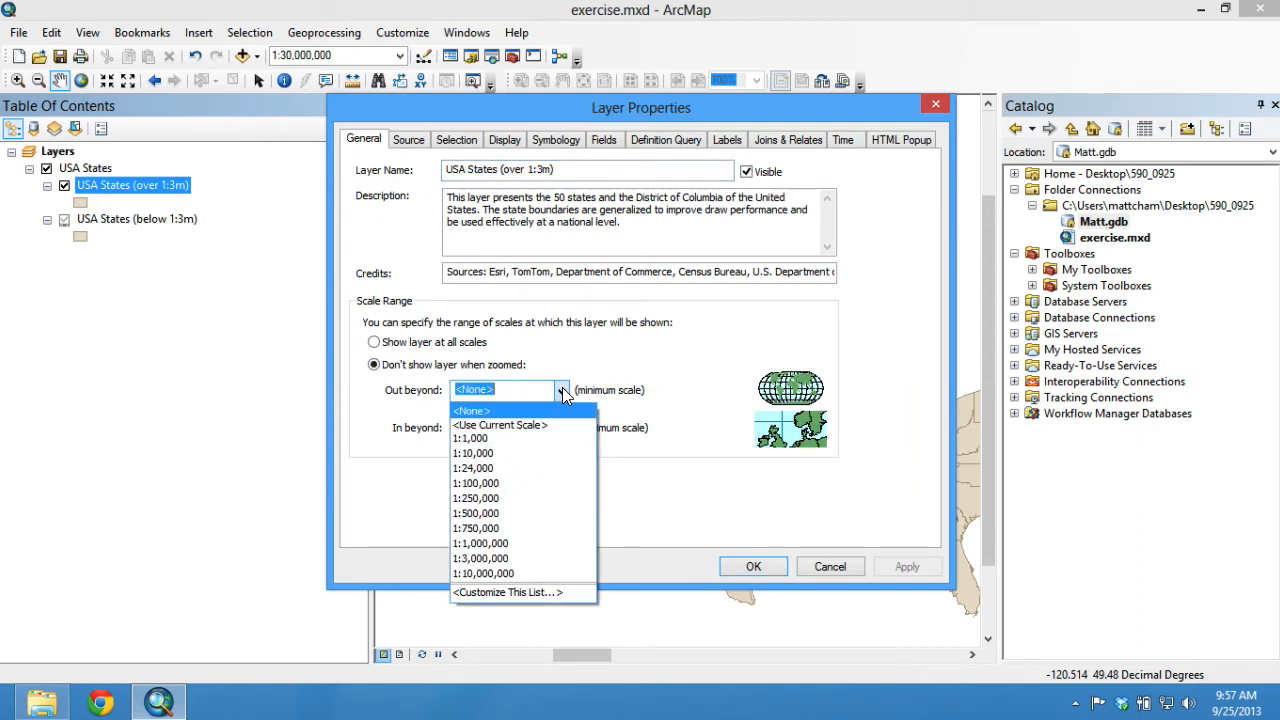
{"action": "left_click", "coordinate": [610, 356]}
{"action": "left_click", "coordinate": [565, 393]}
{"action": "left_click", "coordinate": [587, 352]}
{"action": "left_click", "coordinate": [565, 428]}
{"action": "left_click", "coordinate": [617, 364]}
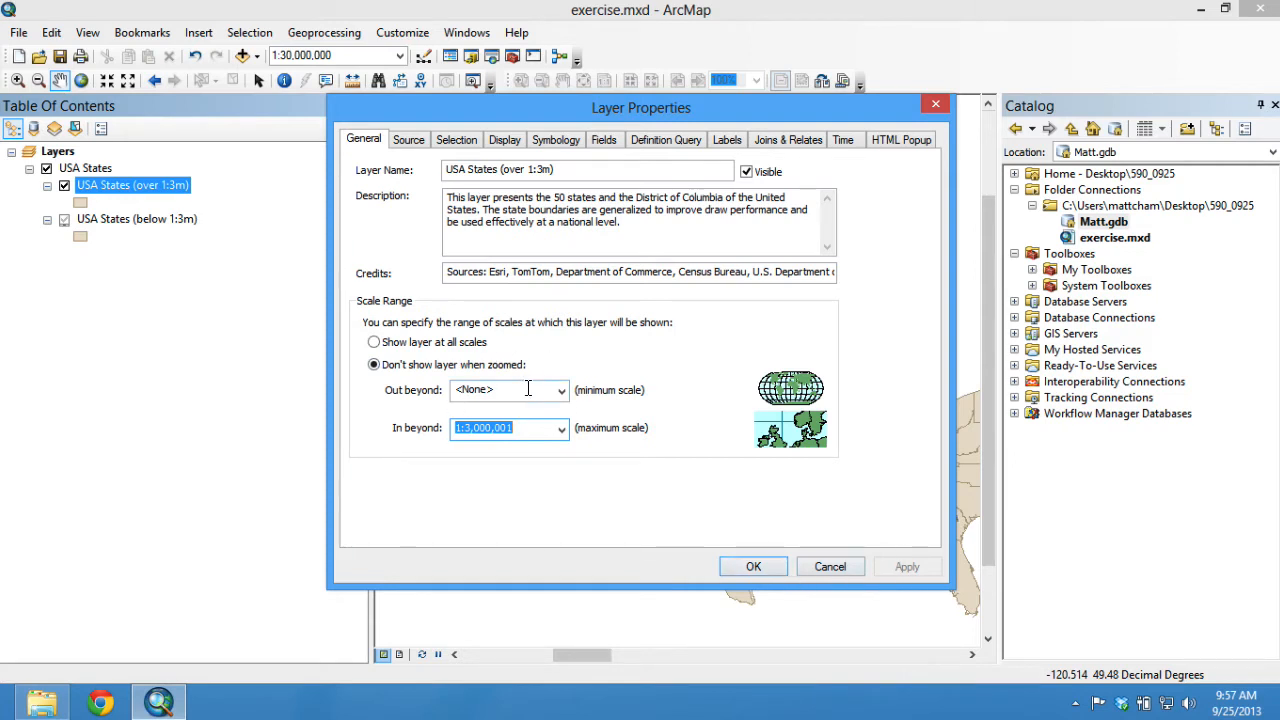
Step: Examine the layer's maximum scale value in its scale range and close the properties without changes
{"action": "left_click", "coordinate": [494, 426]}
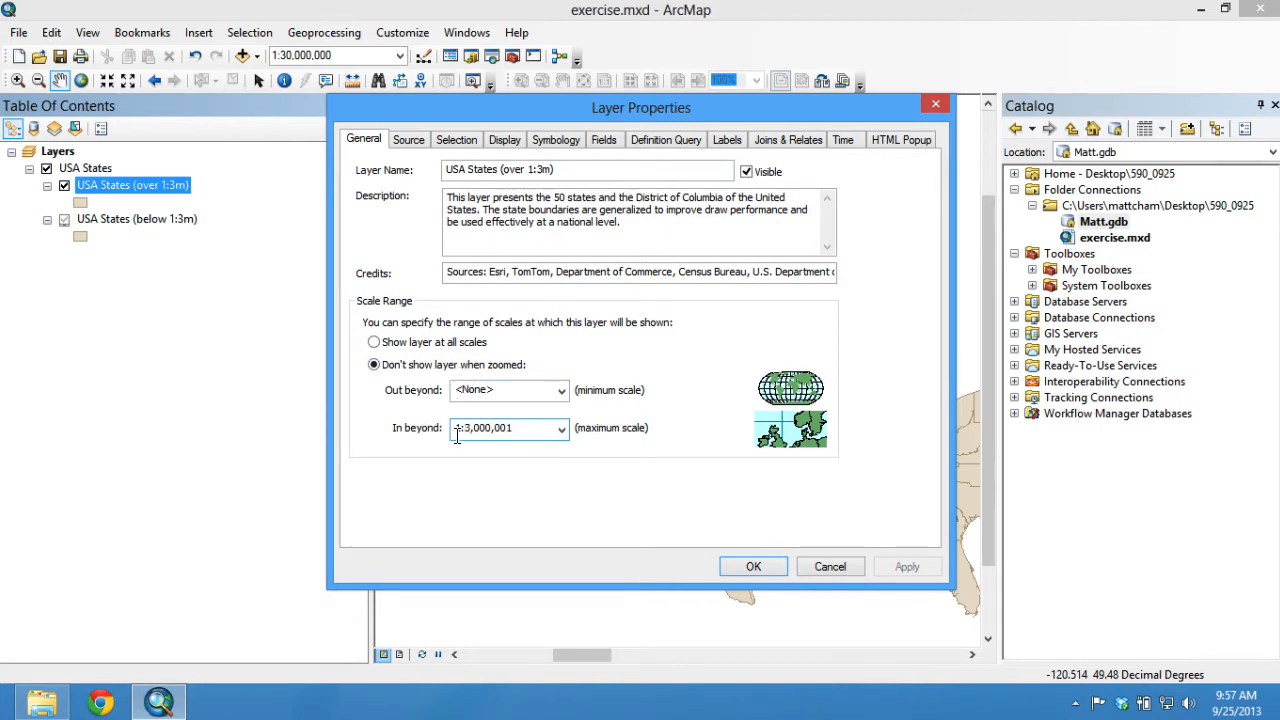
{"action": "left_click_drag", "start_coordinate": [460, 427], "coordinate": [519, 428]}
{"action": "left_click", "coordinate": [524, 430]}
{"action": "left_click", "coordinate": [458, 430]}
{"action": "left_click_drag", "start_coordinate": [464, 428], "coordinate": [517, 427]}
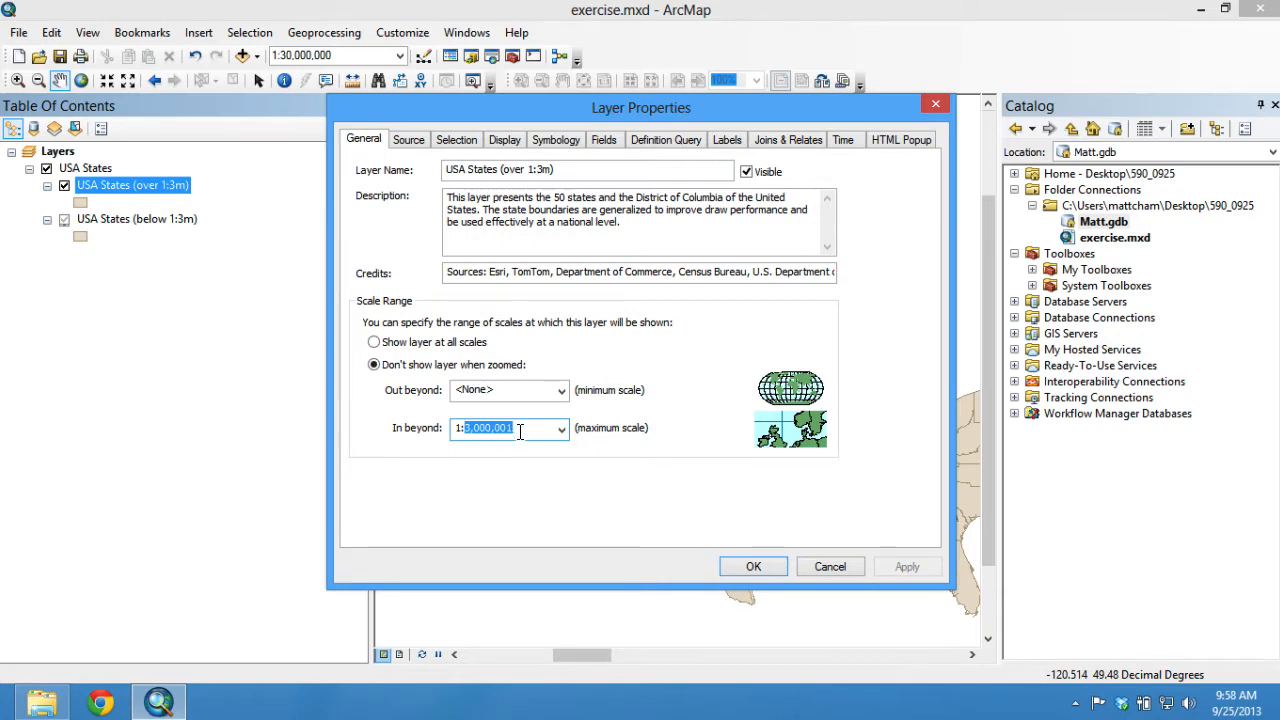
{"action": "left_click_drag", "start_coordinate": [809, 110], "coordinate": [455, 327]}
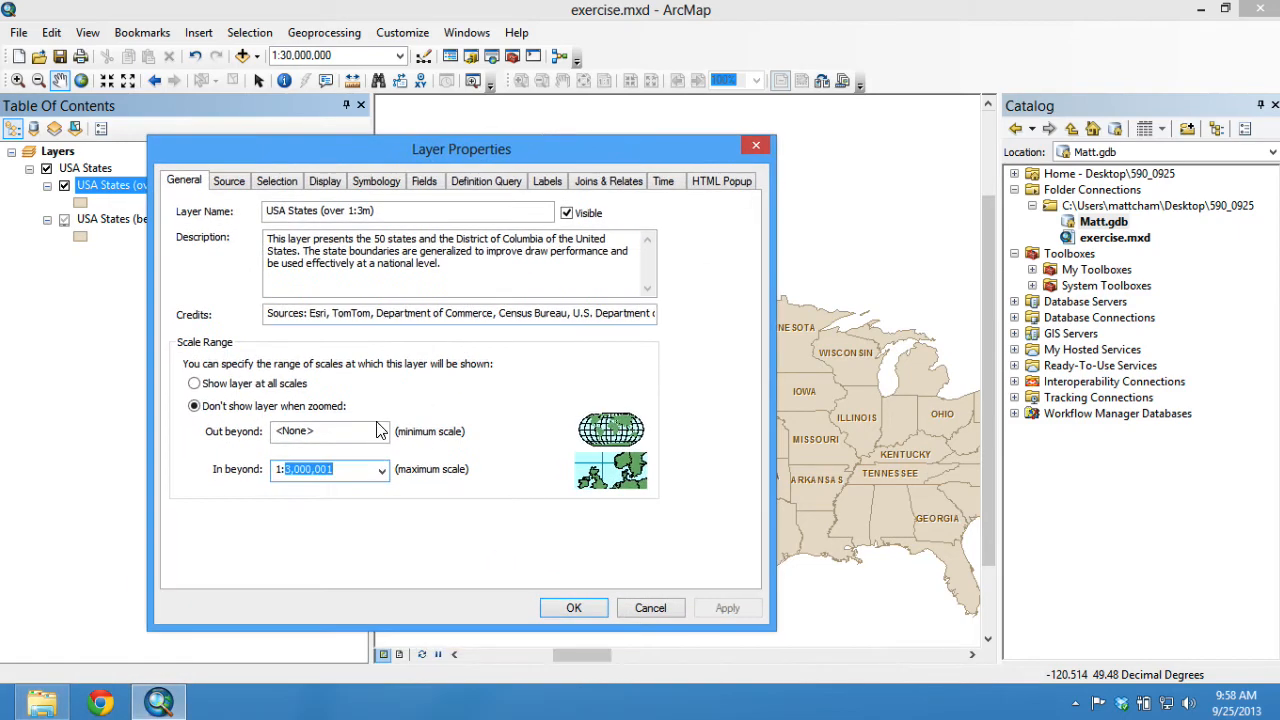
{"action": "left_click", "coordinate": [278, 474]}
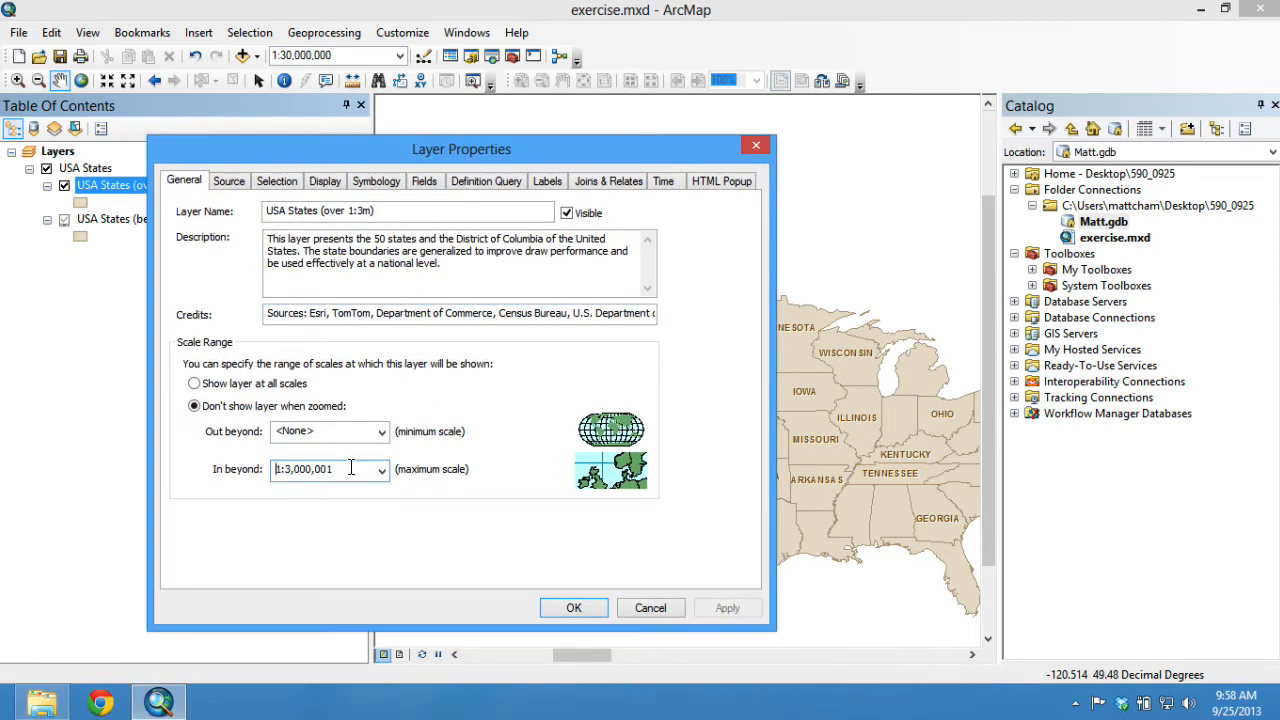
{"action": "left_click", "coordinate": [756, 144]}
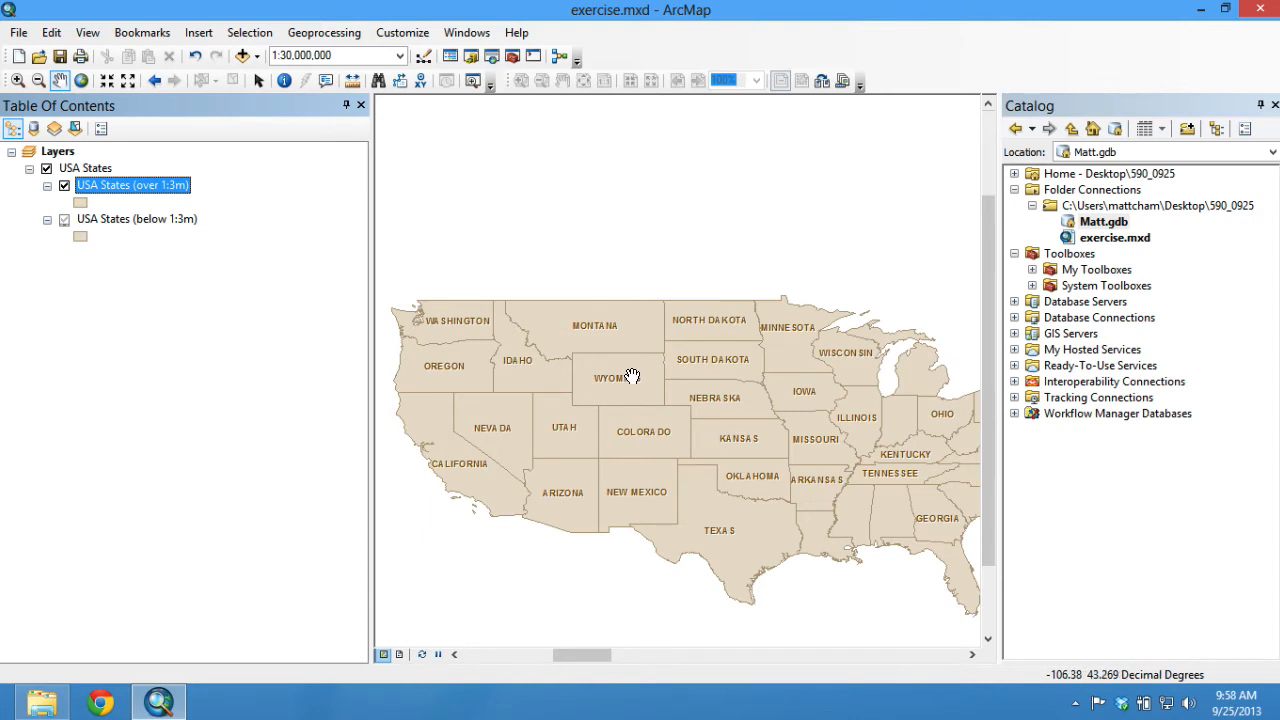
Step: Zoom the map to the full extent of the USA States (over 1:3m) layer
{"action": "right_click", "coordinate": [106, 186]}
{"action": "left_click", "coordinate": [186, 278]}
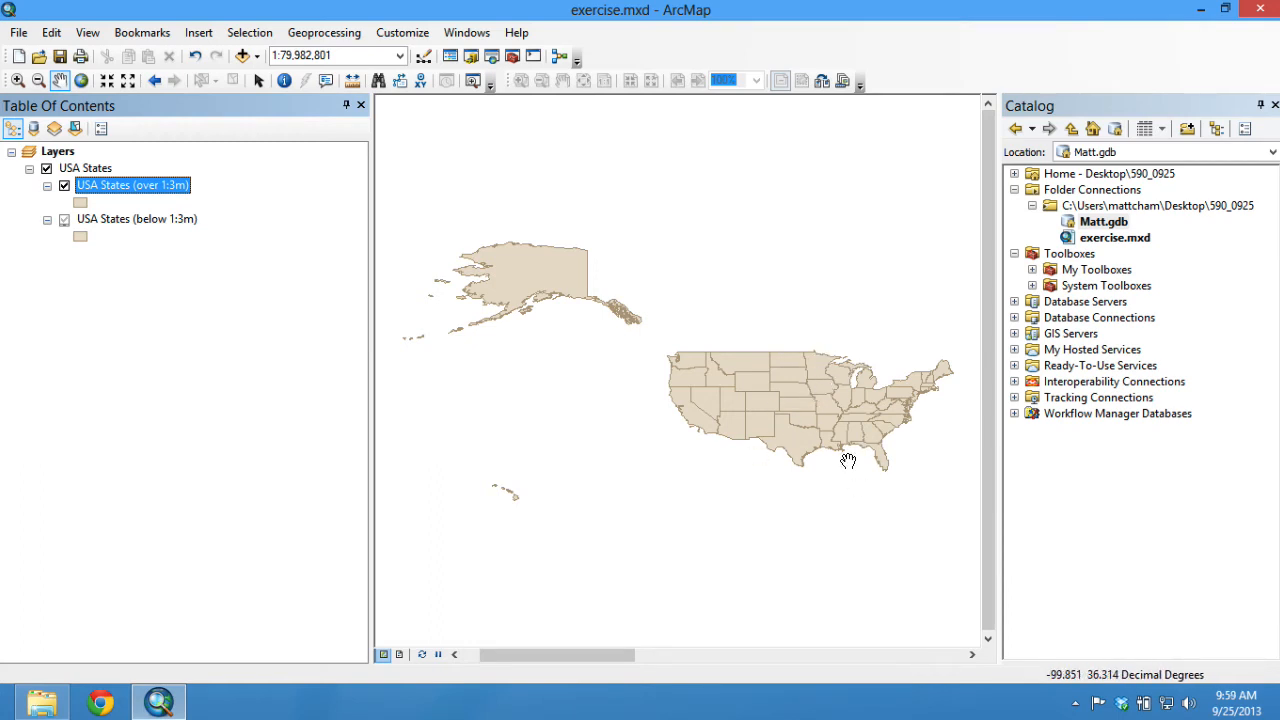
{"action": "left_click_drag", "start_coordinate": [800, 392], "coordinate": [722, 362]}
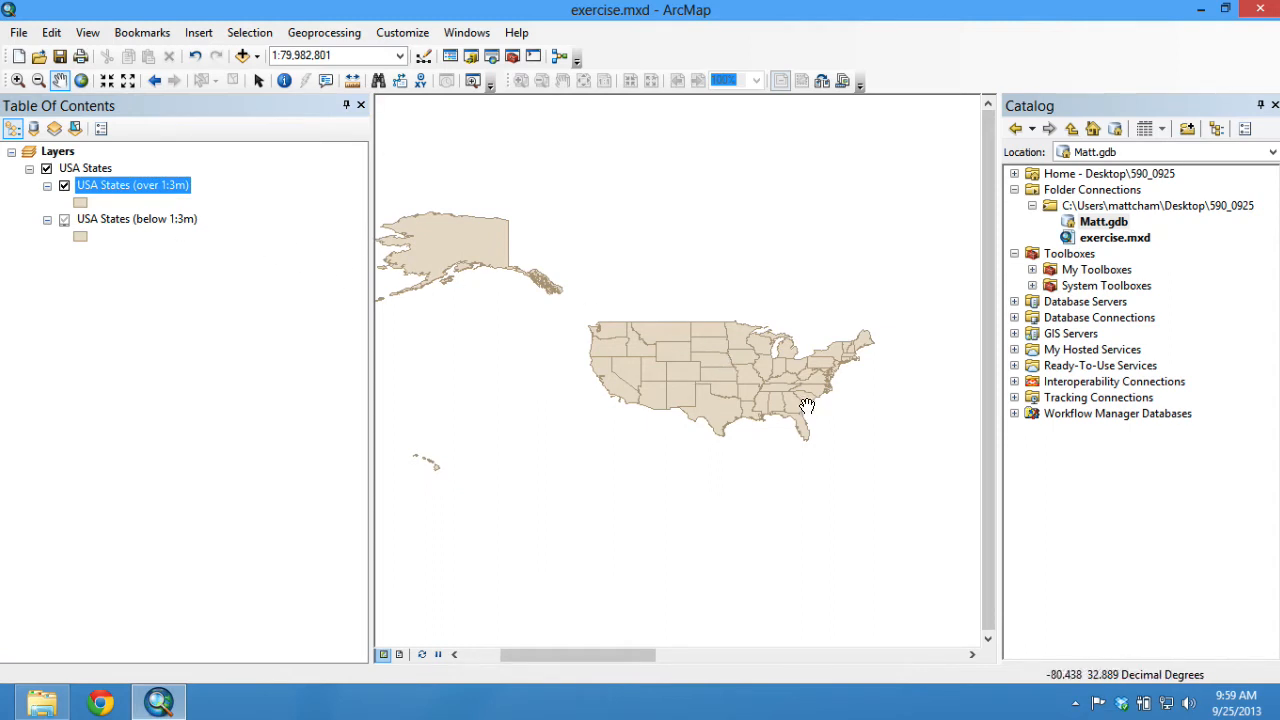
Step: Make both the USA States (over 1:3m) and USA States (below 1:3m) layers selectable
{"action": "scroll", "coordinate": [750, 390], "scroll_direction": "up", "scroll_amount": 2}
{"action": "left_click_drag", "start_coordinate": [726, 390], "coordinate": [707, 399]}
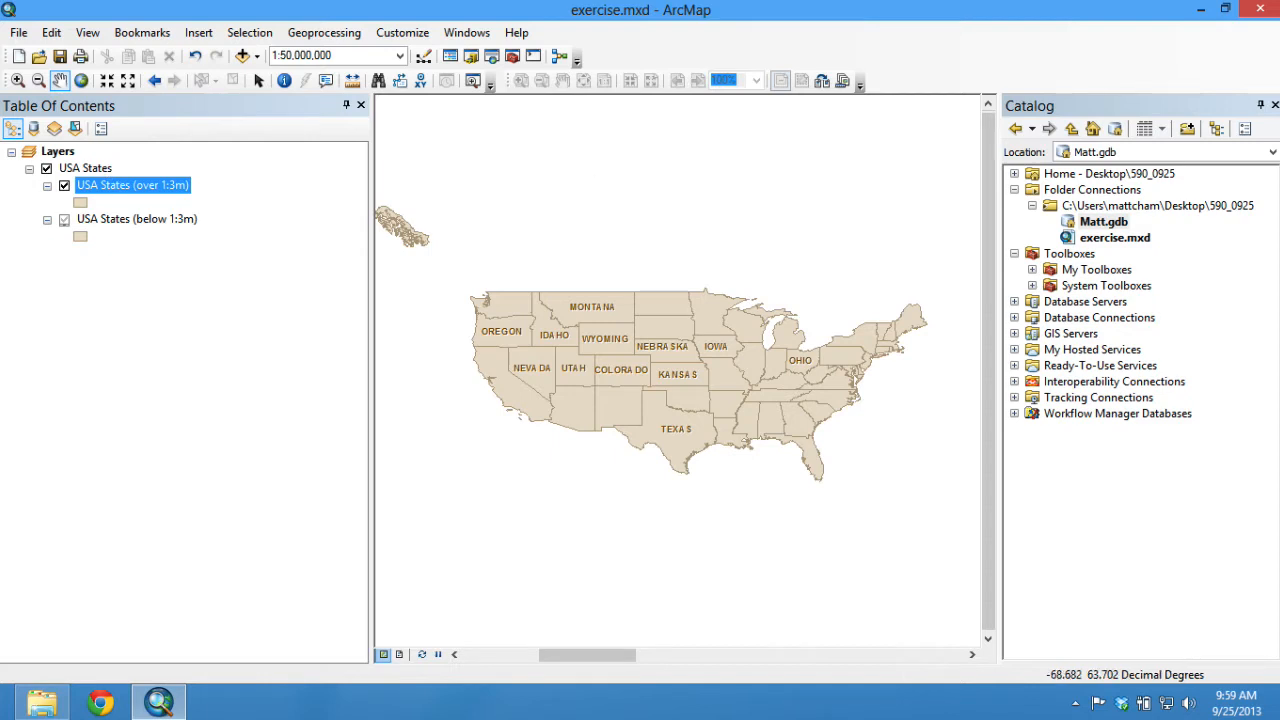
{"action": "left_click", "coordinate": [75, 130]}
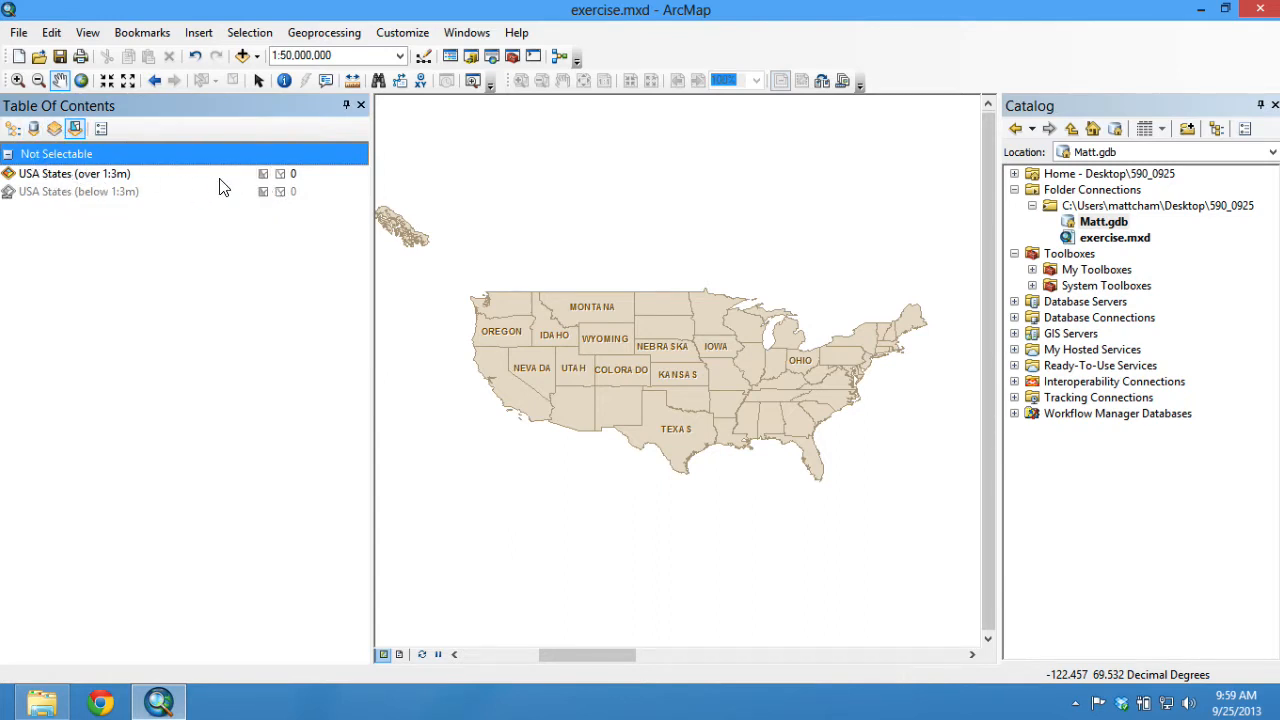
{"action": "left_click", "coordinate": [265, 175]}
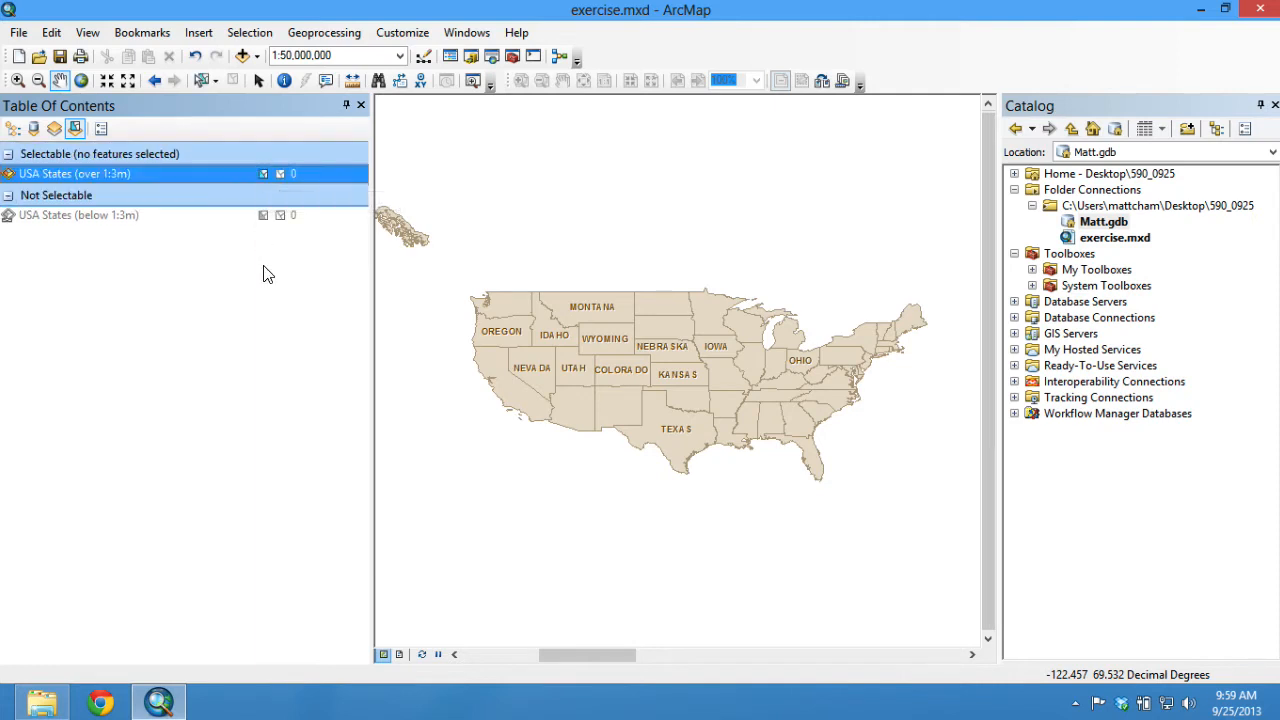
{"action": "left_click", "coordinate": [264, 215]}
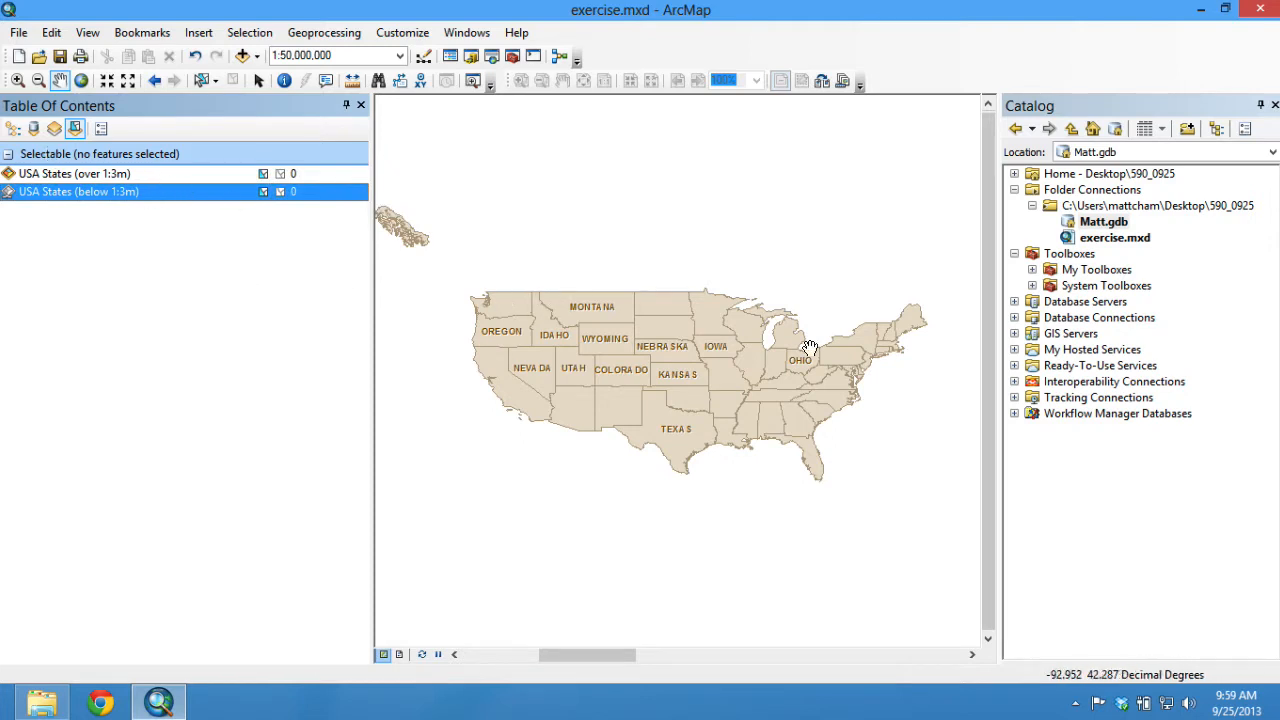
Step: List the layers by drawing order and select the contiguous states on the map with a rectangle
{"action": "left_click", "coordinate": [12, 128]}
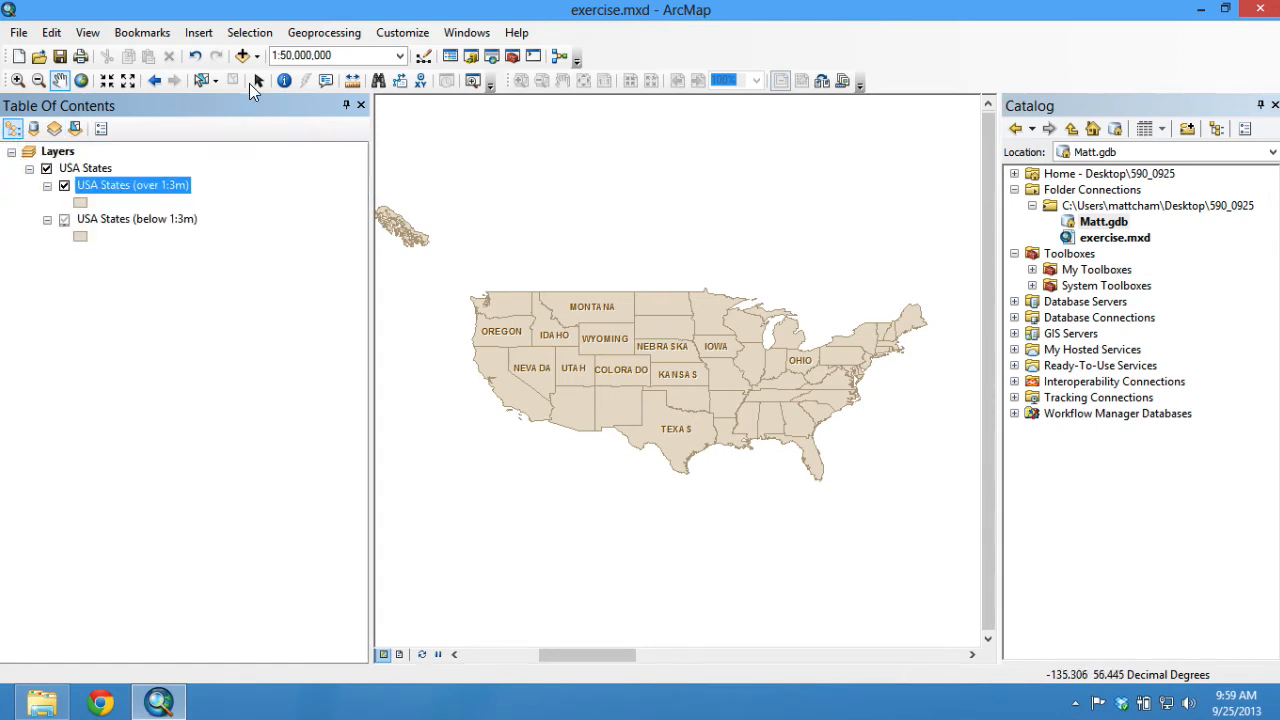
{"action": "left_click", "coordinate": [201, 80]}
{"action": "left_click_drag", "start_coordinate": [447, 254], "coordinate": [938, 519]}
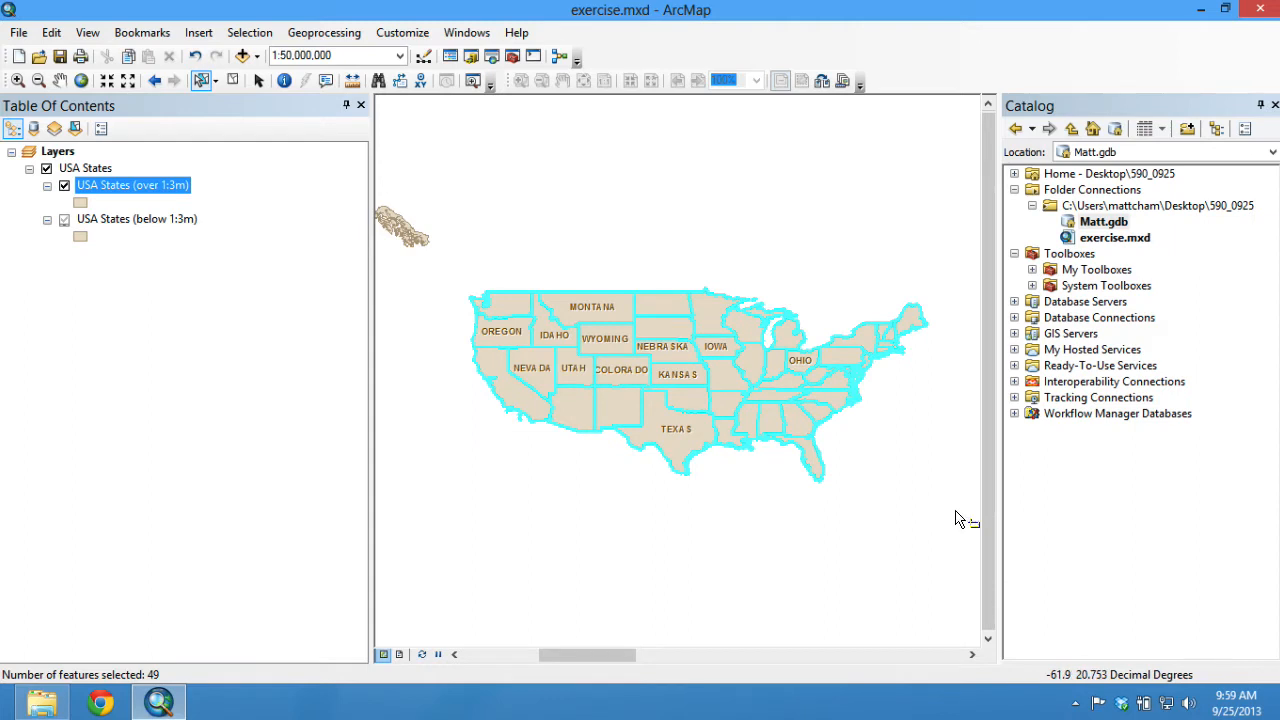
Step: Create a new layer from the selected features of USA States (over 1:3m)
{"action": "right_click", "coordinate": [139, 193]}
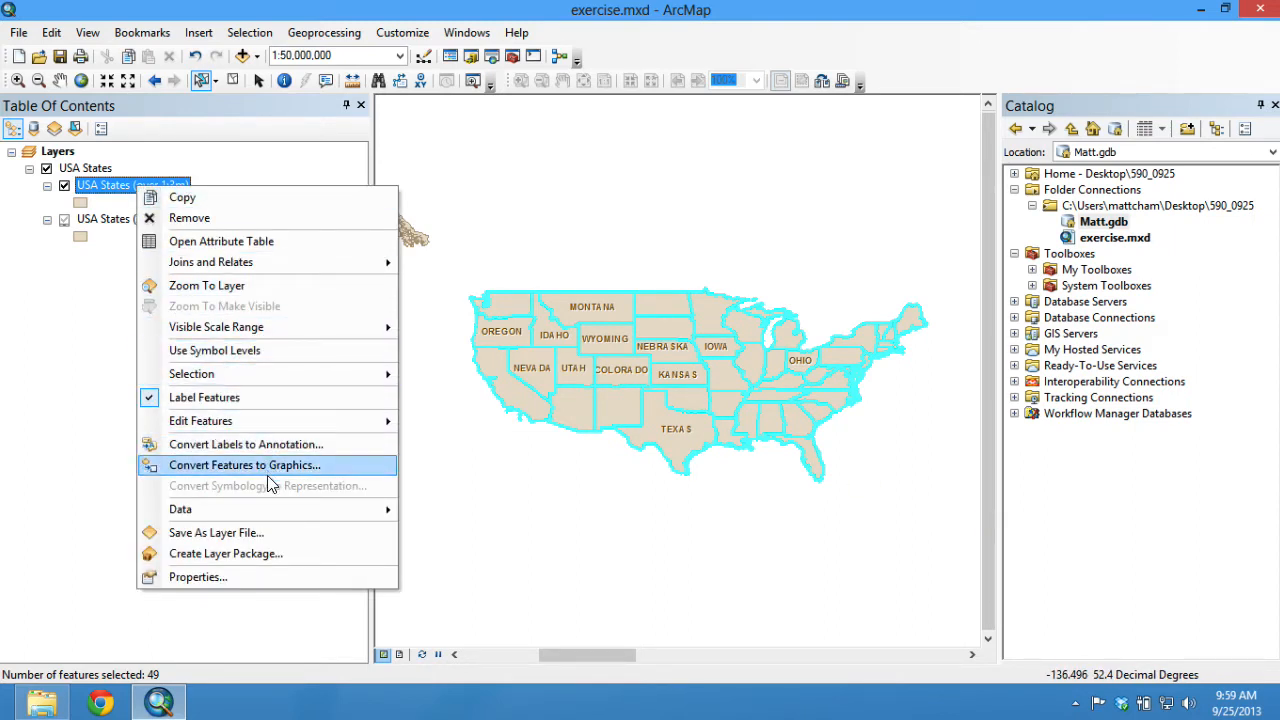
{"action": "mouse_move", "coordinate": [276, 520]}
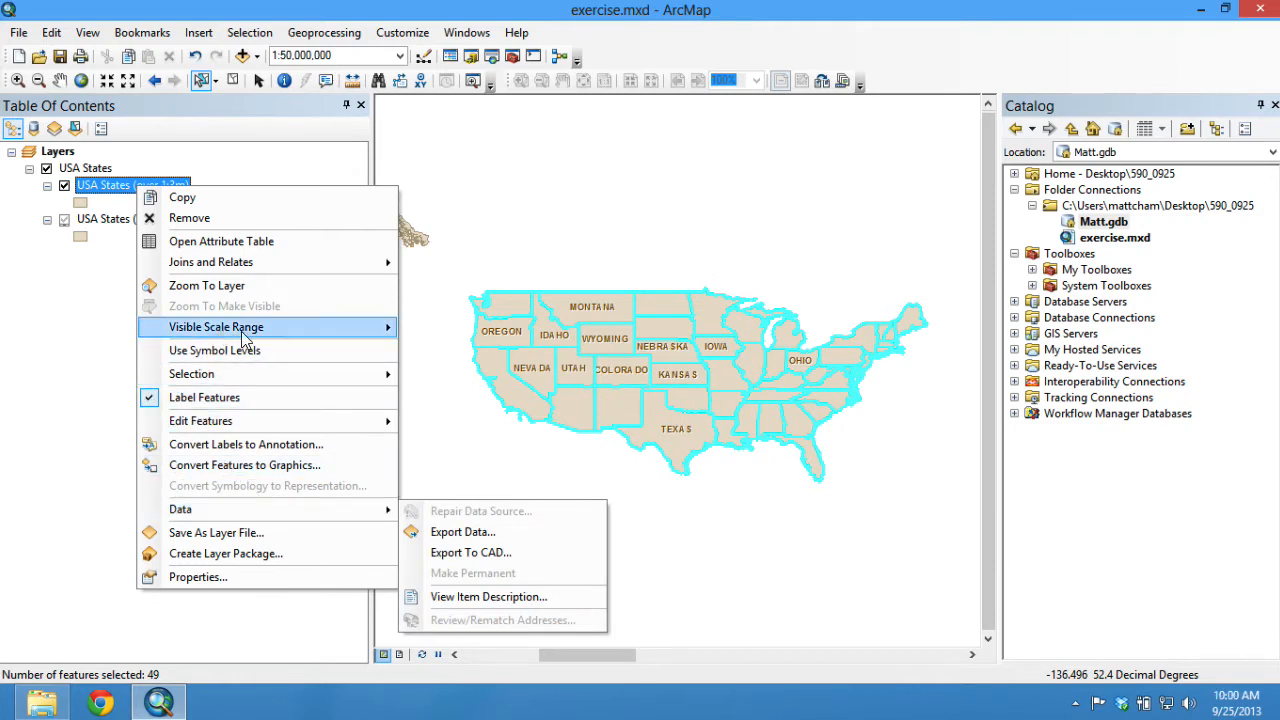
{"action": "mouse_move", "coordinate": [266, 428]}
{"action": "mouse_move", "coordinate": [257, 372]}
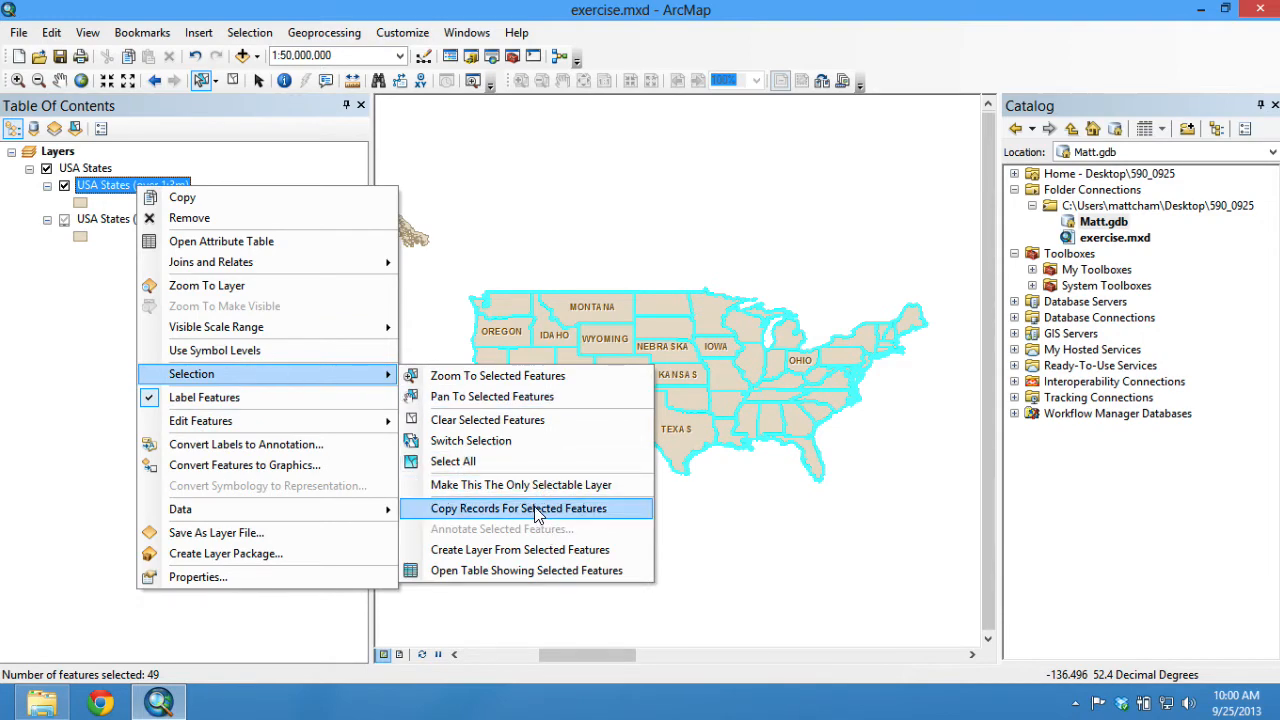
{"action": "left_click", "coordinate": [547, 557]}
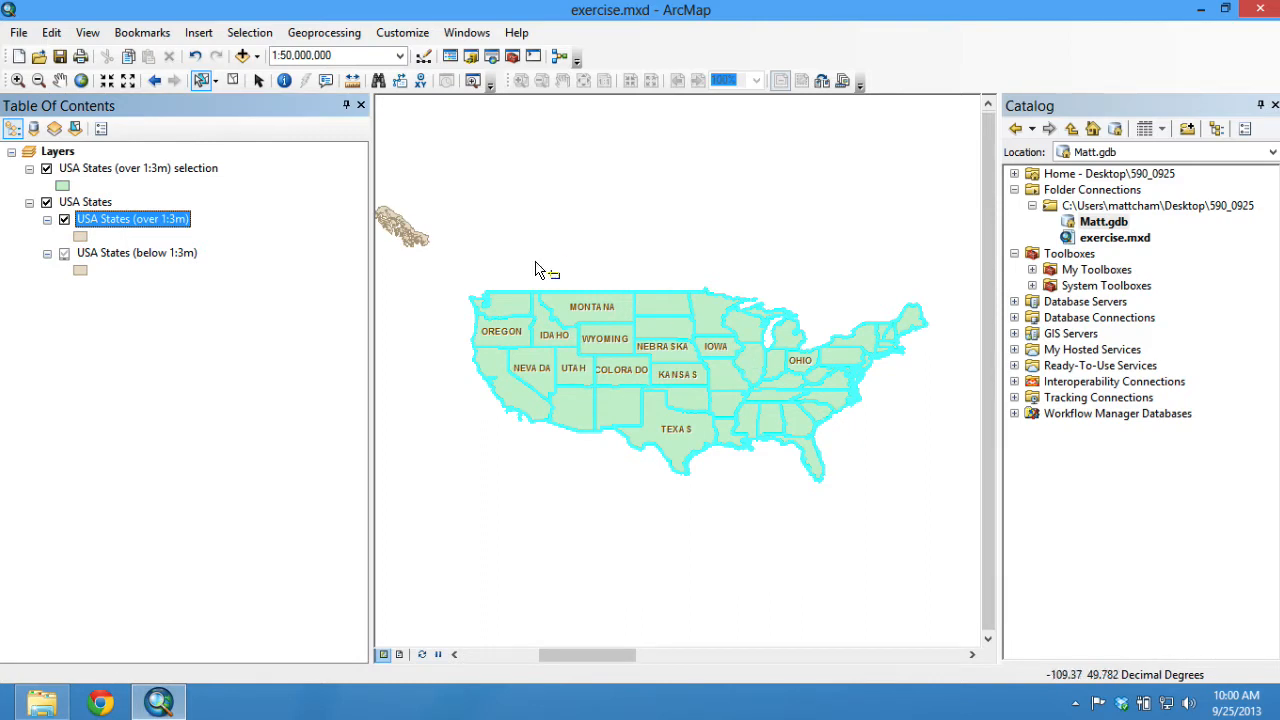
Step: Hide the USA States group layer and examine the source path of the new selection layer
{"action": "left_click", "coordinate": [46, 202]}
{"action": "left_click", "coordinate": [157, 169]}
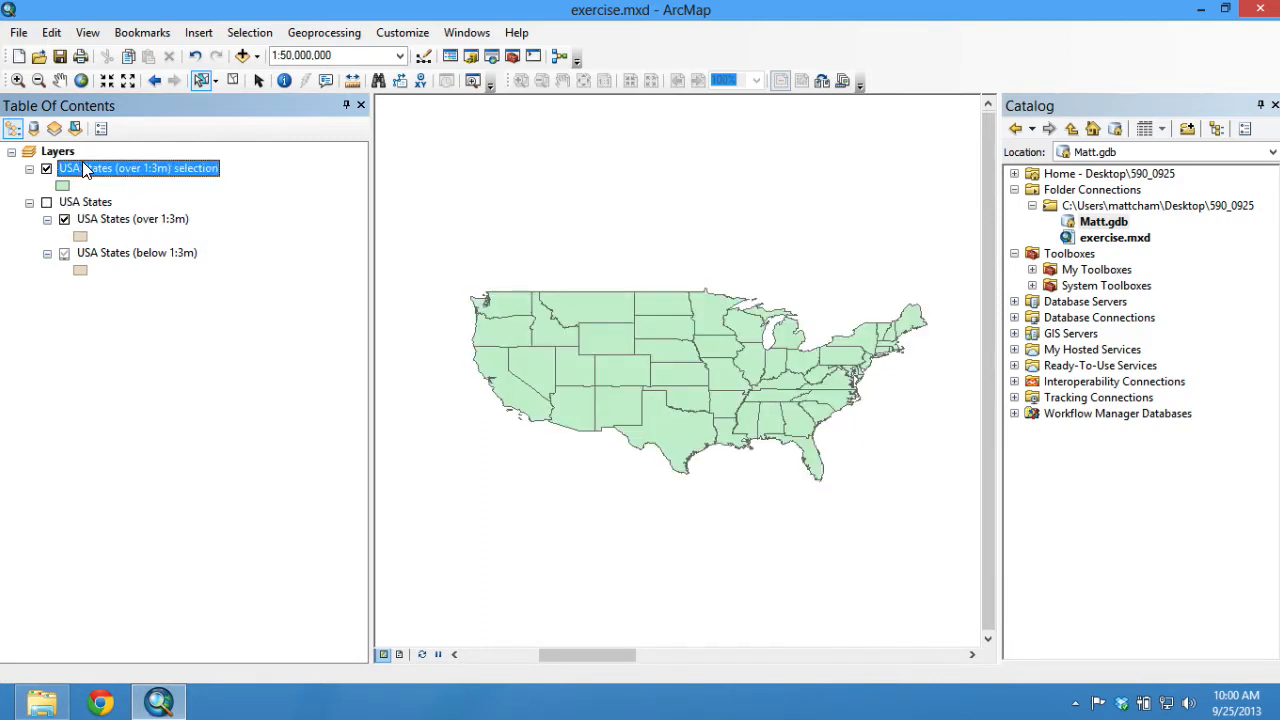
{"action": "left_click", "coordinate": [33, 128]}
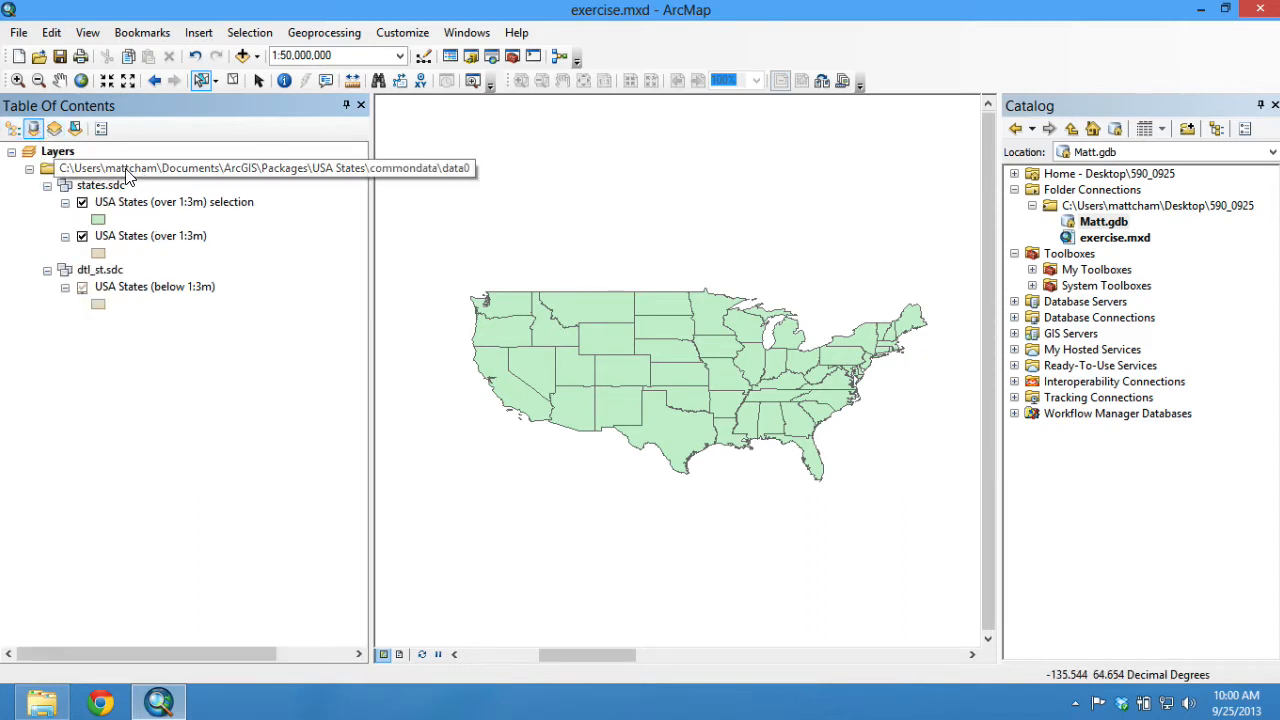
{"action": "left_click", "coordinate": [13, 129]}
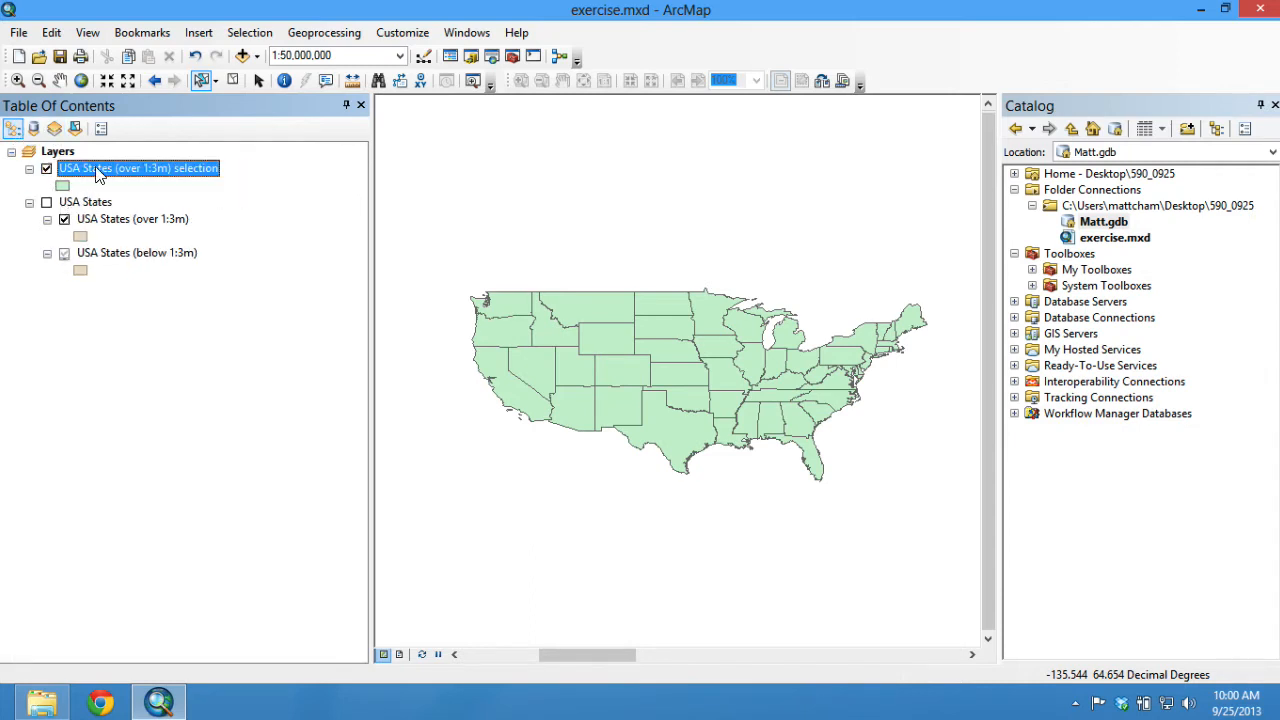
Step: Compare the extent of the selection layer with the full USA States group by showing and hiding the group
{"action": "scroll", "coordinate": [530, 338], "scroll_direction": "up", "scroll_amount": 2}
{"action": "scroll", "coordinate": [528, 336], "scroll_direction": "up", "scroll_amount": 2}
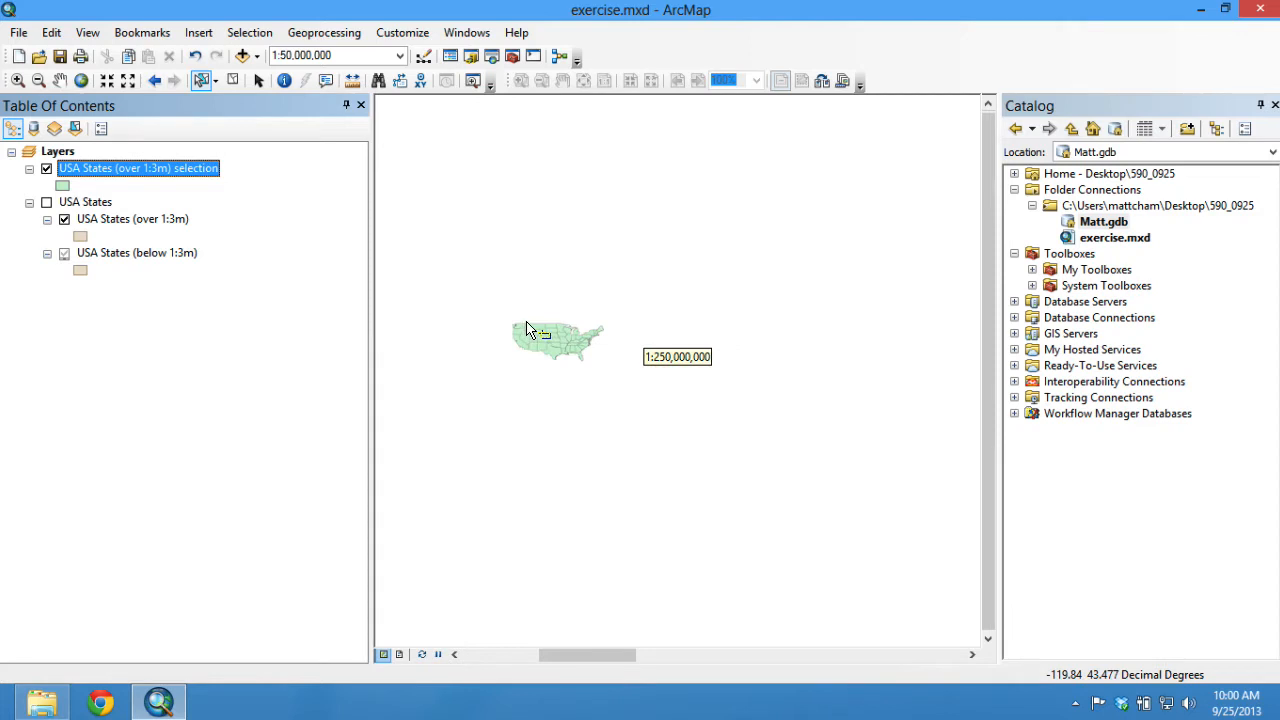
{"action": "left_click", "coordinate": [47, 202]}
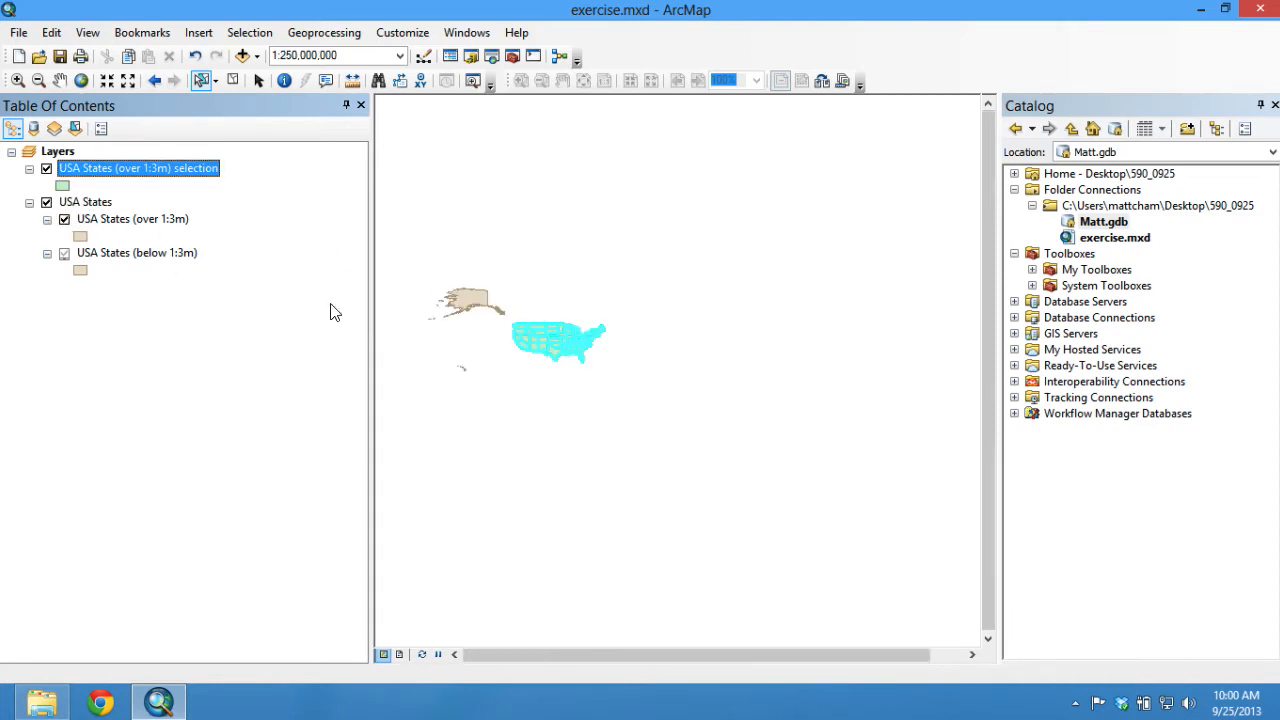
{"action": "left_click", "coordinate": [47, 202]}
{"action": "scroll", "coordinate": [650, 352], "scroll_direction": "down", "scroll_amount": 2}
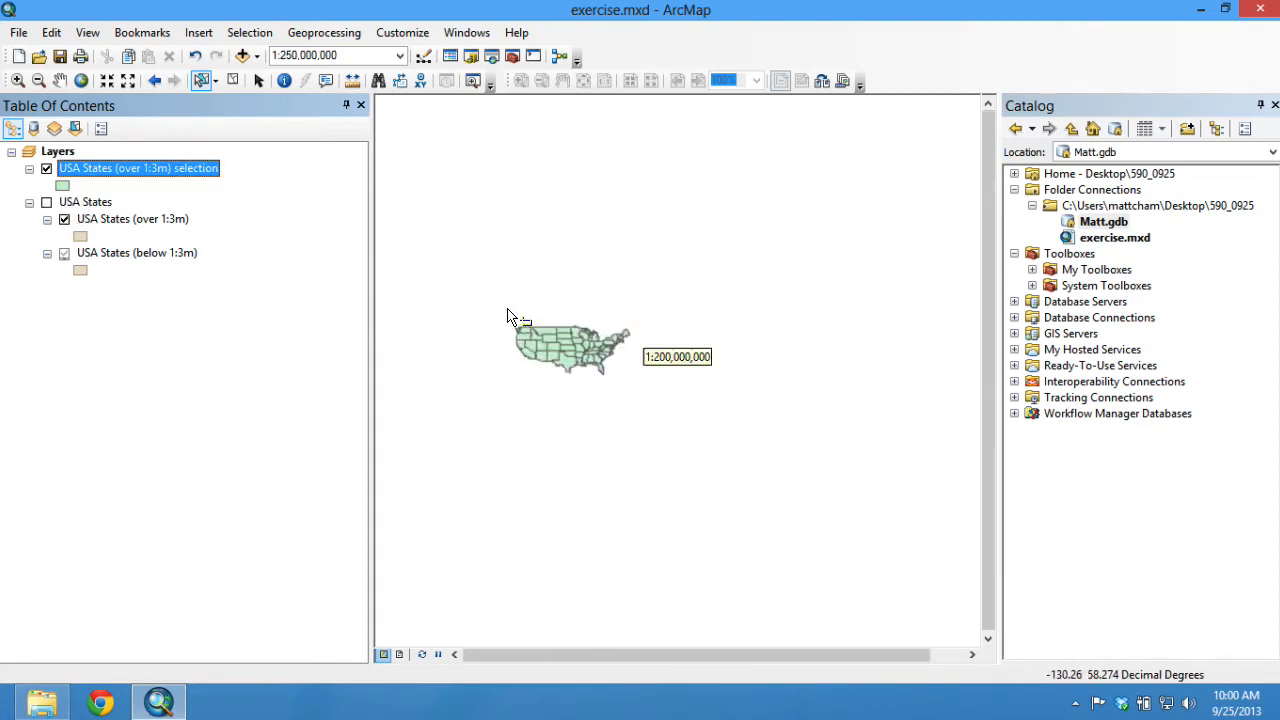
{"action": "scroll", "coordinate": [634, 344], "scroll_direction": "up", "scroll_amount": 1}
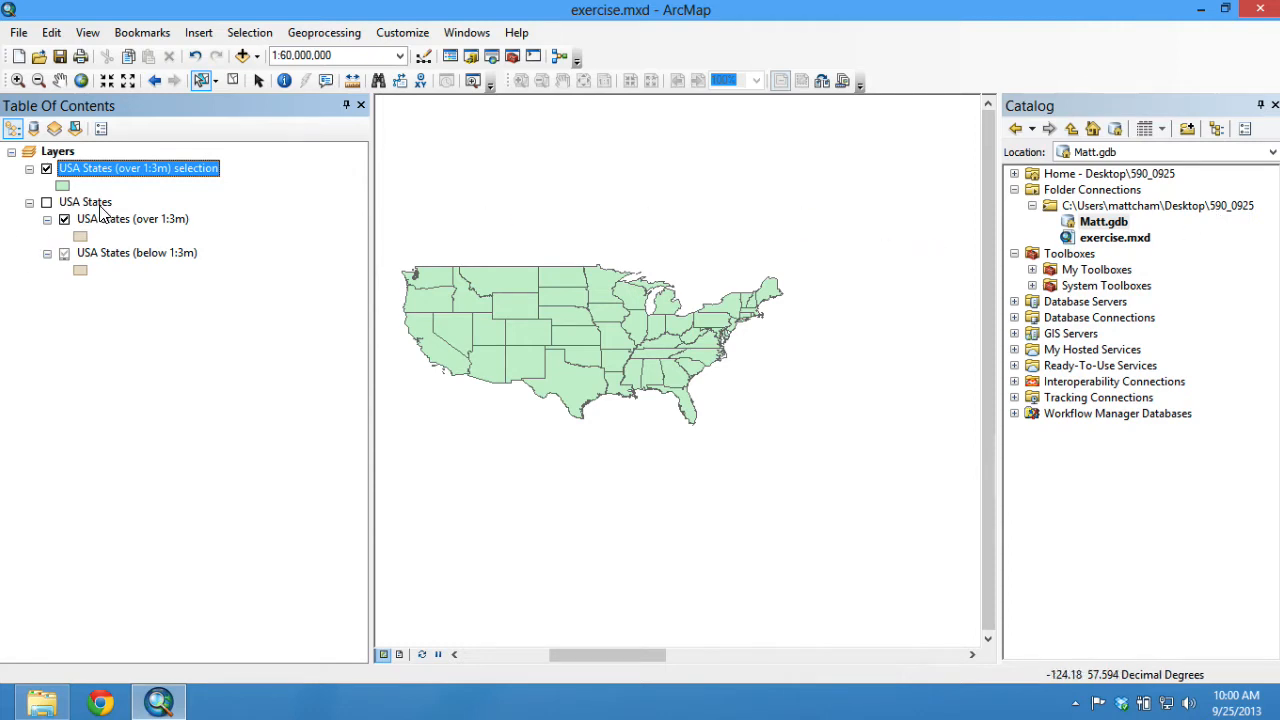
Step: Show the USA States group layer and hide the selection layer
{"action": "left_click", "coordinate": [46, 202]}
{"action": "left_click", "coordinate": [46, 168]}
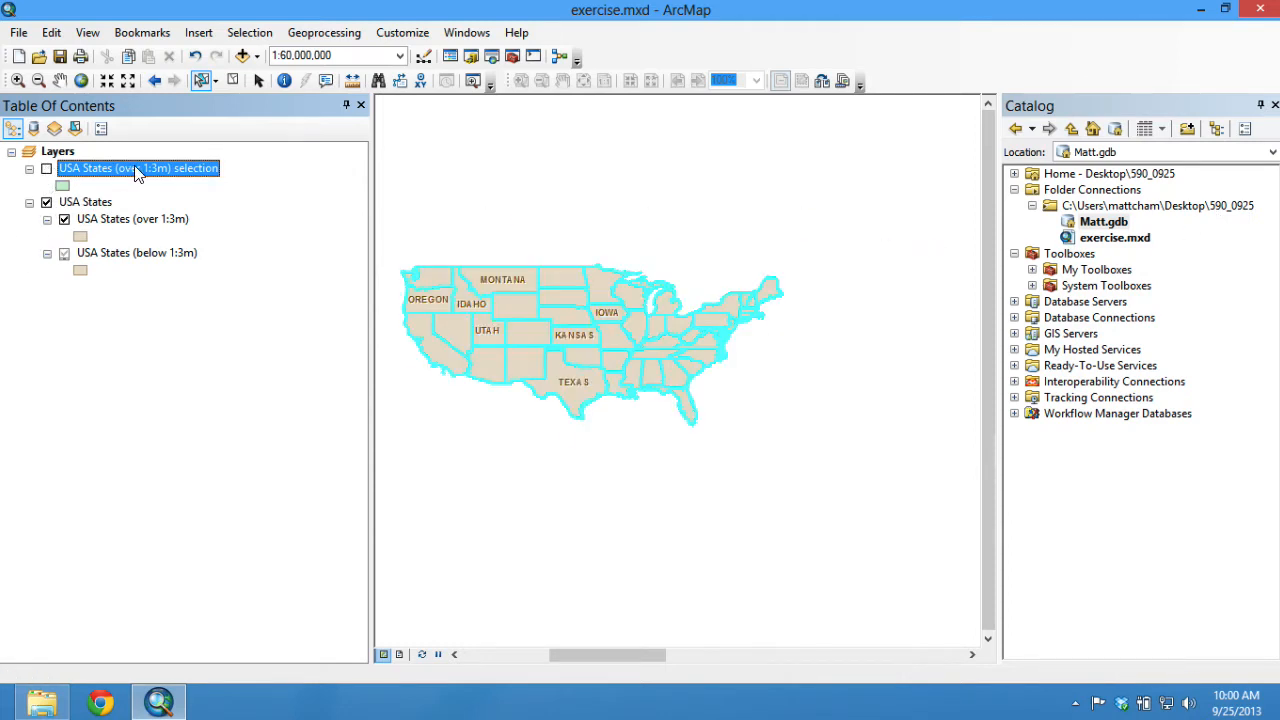
{"action": "right_click", "coordinate": [96, 210]}
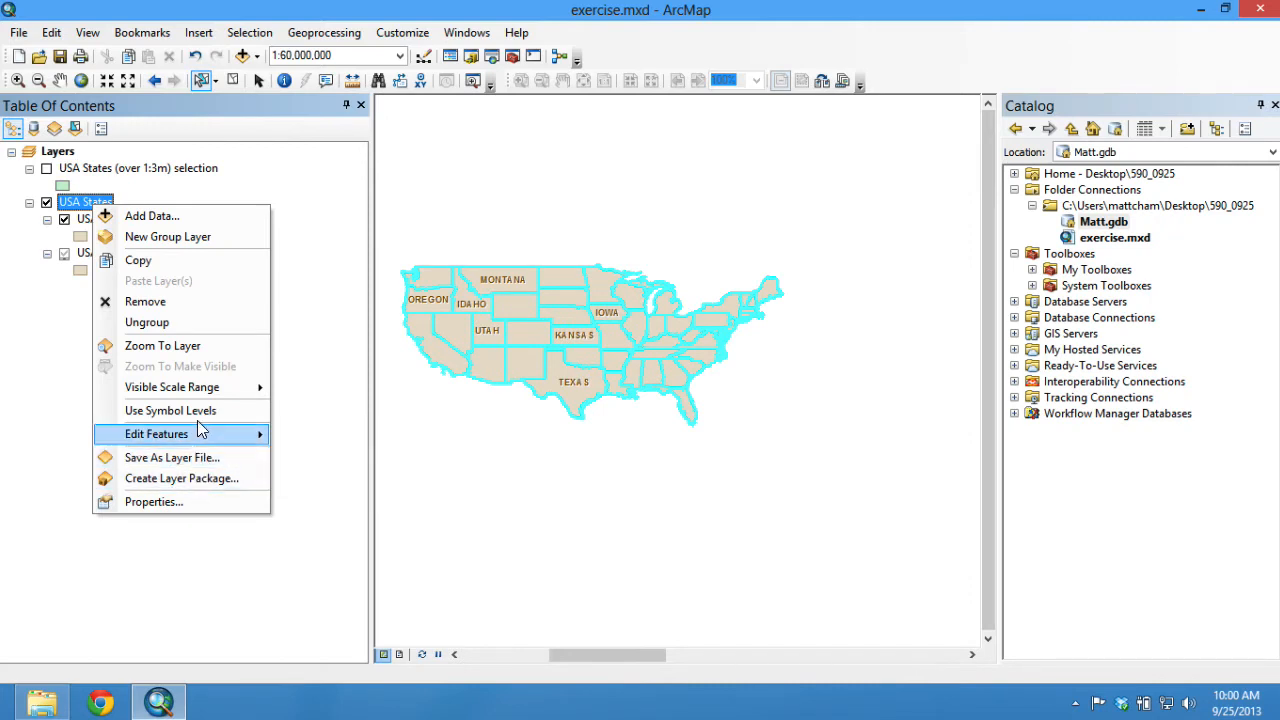
{"action": "mouse_move", "coordinate": [199, 443]}
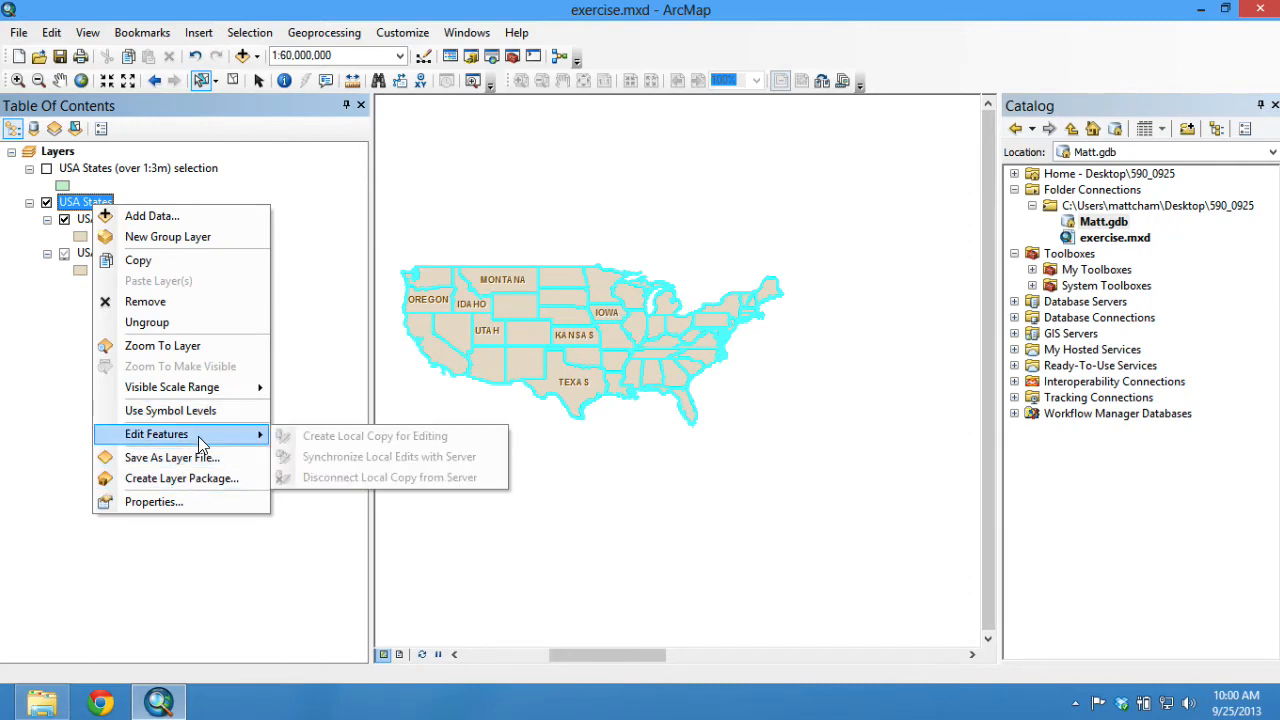
{"action": "key", "text": "Escape"}
Step: Start exporting the selected features of USA States (over 1:3m) and browse to the connected 590_0925 folder for the output
{"action": "left_click", "coordinate": [110, 221]}
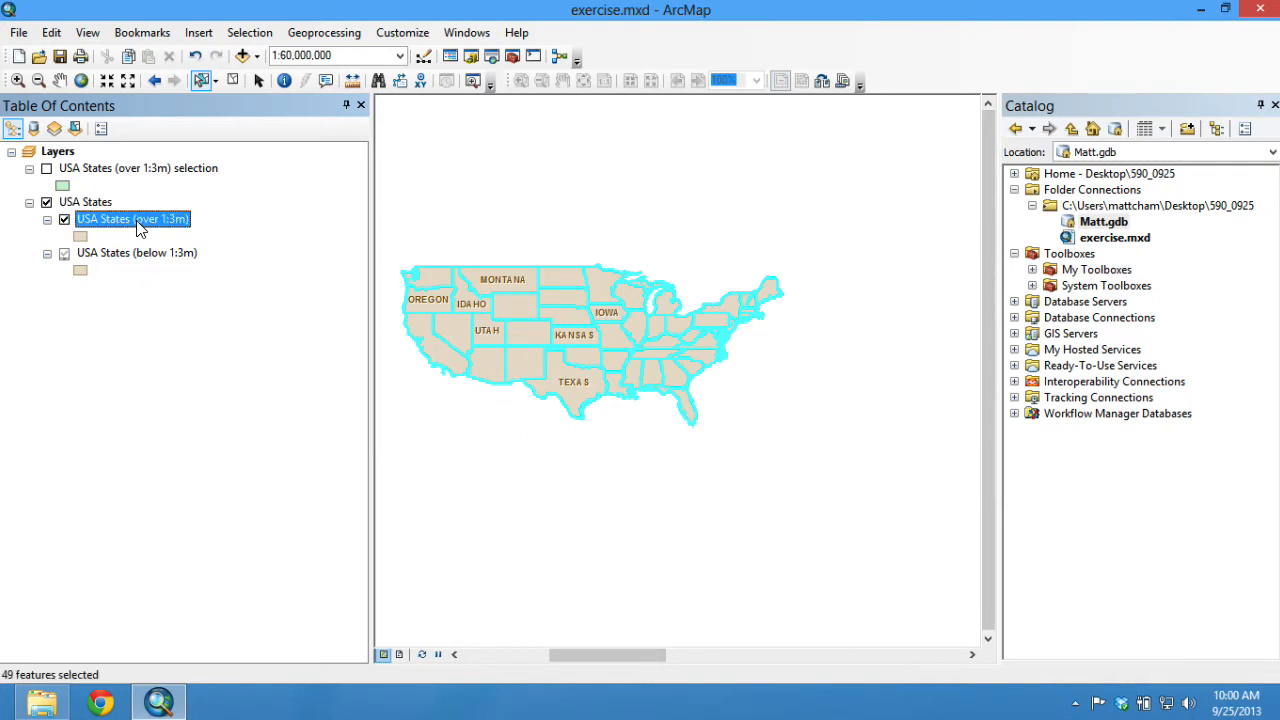
{"action": "right_click", "coordinate": [135, 222]}
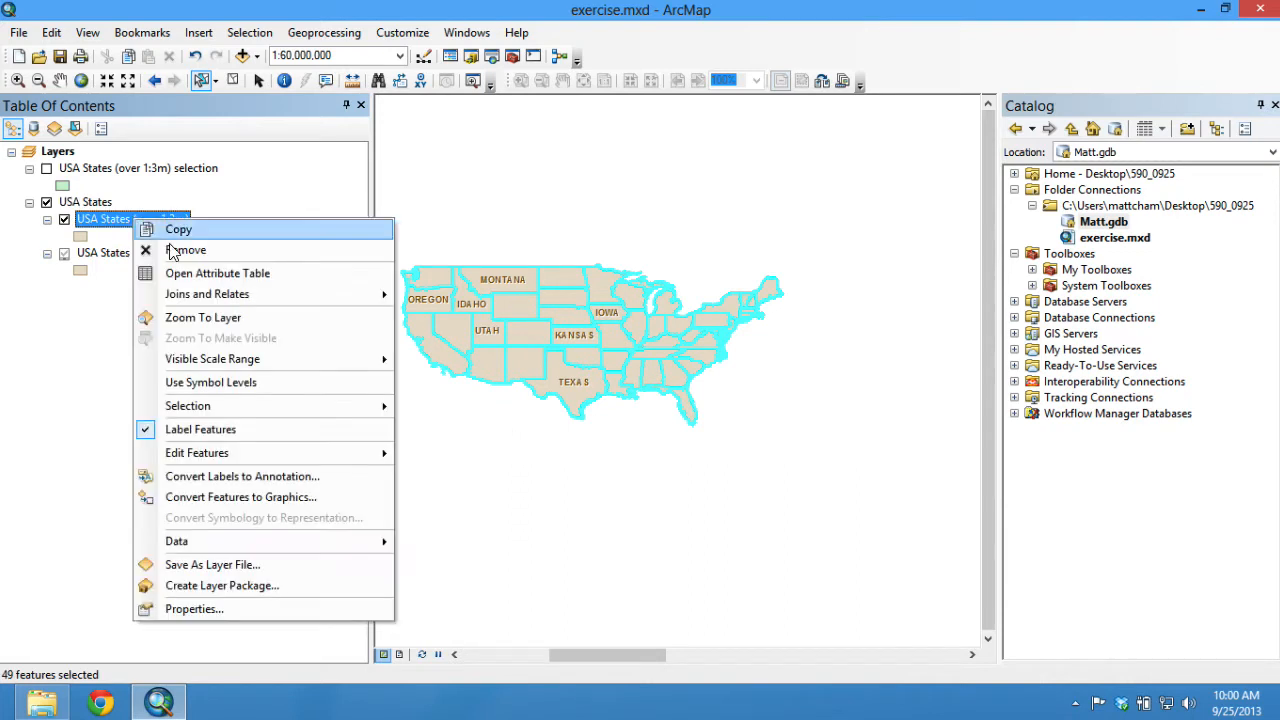
{"action": "mouse_move", "coordinate": [266, 541]}
{"action": "left_click", "coordinate": [510, 568]}
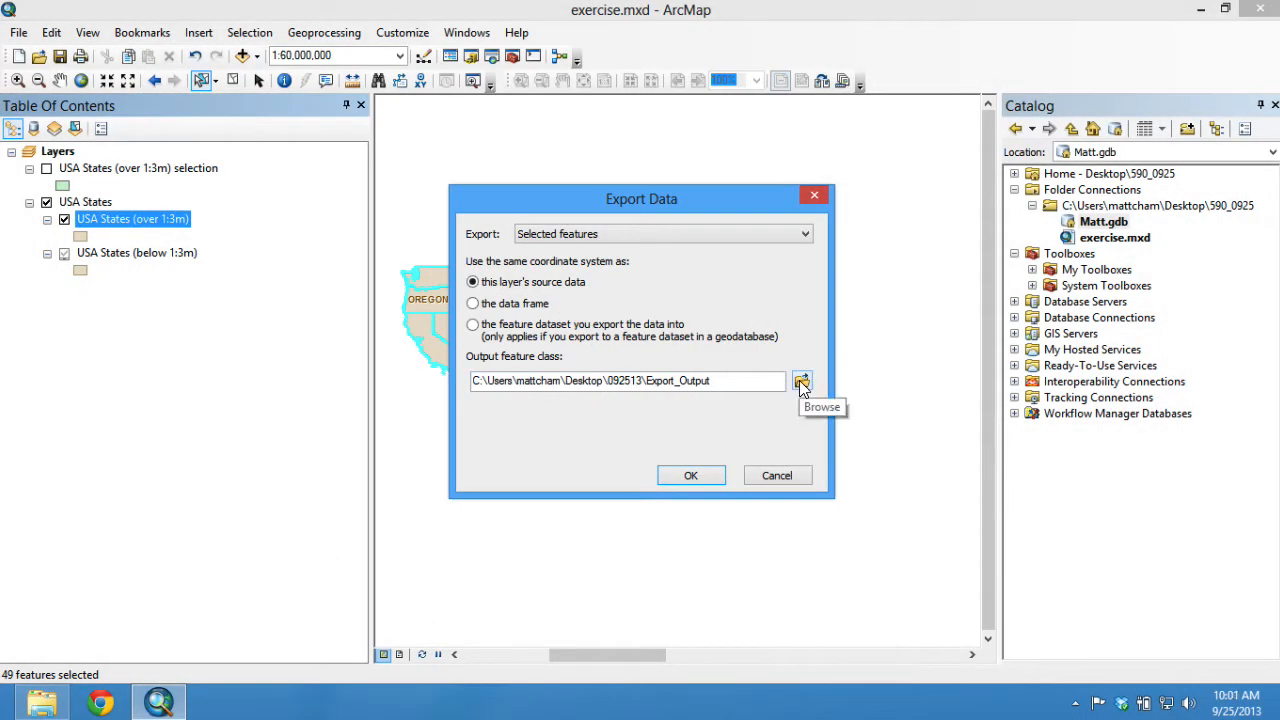
{"action": "left_click", "coordinate": [801, 383]}
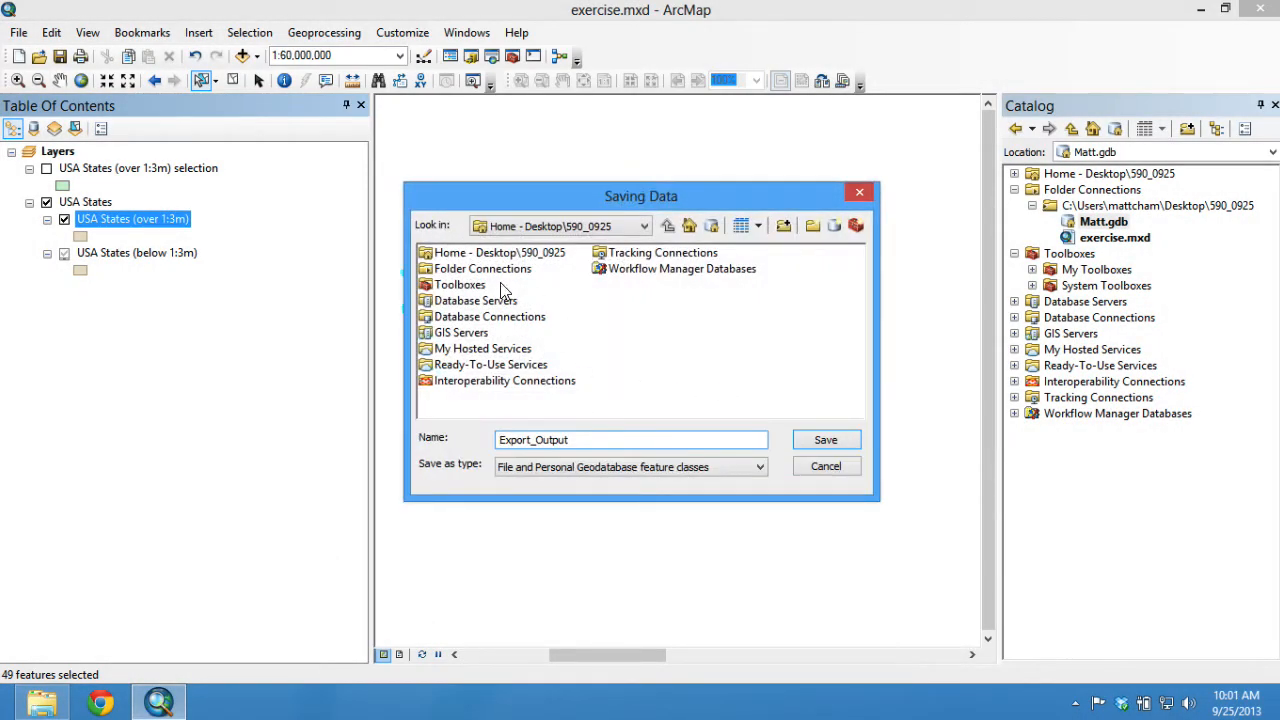
{"action": "double_click", "coordinate": [512, 270]}
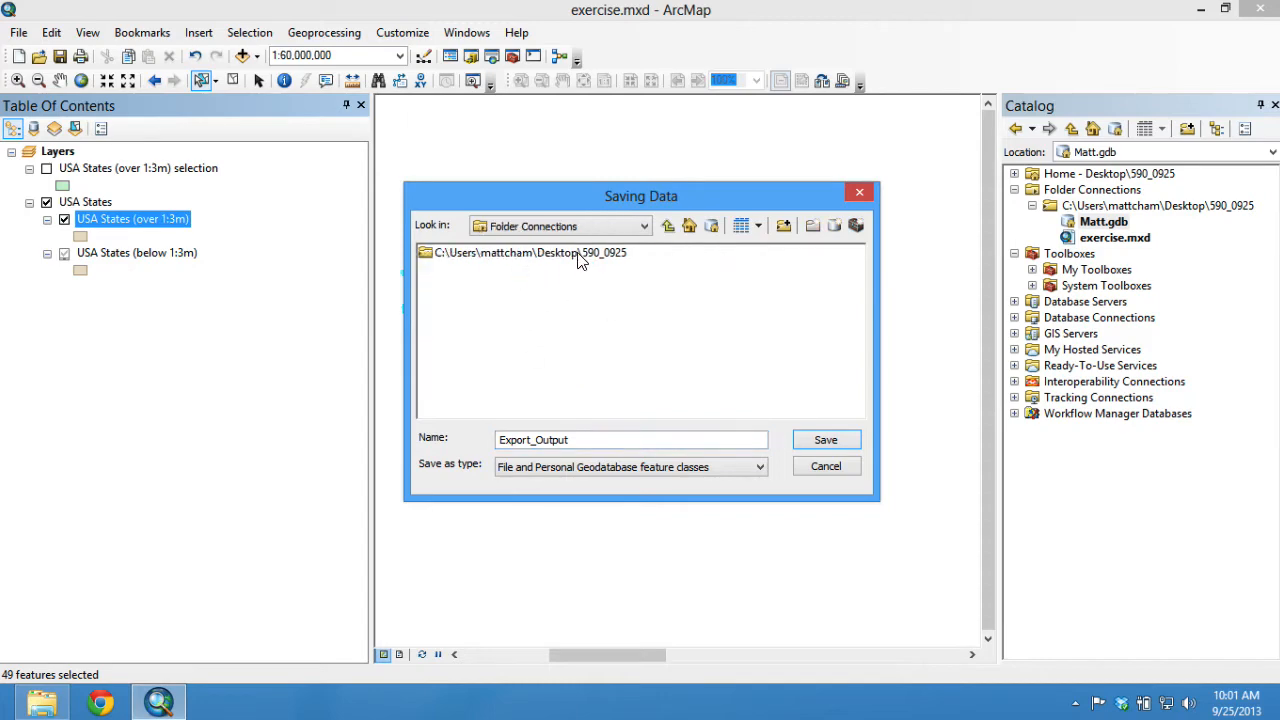
{"action": "double_click", "coordinate": [580, 256]}
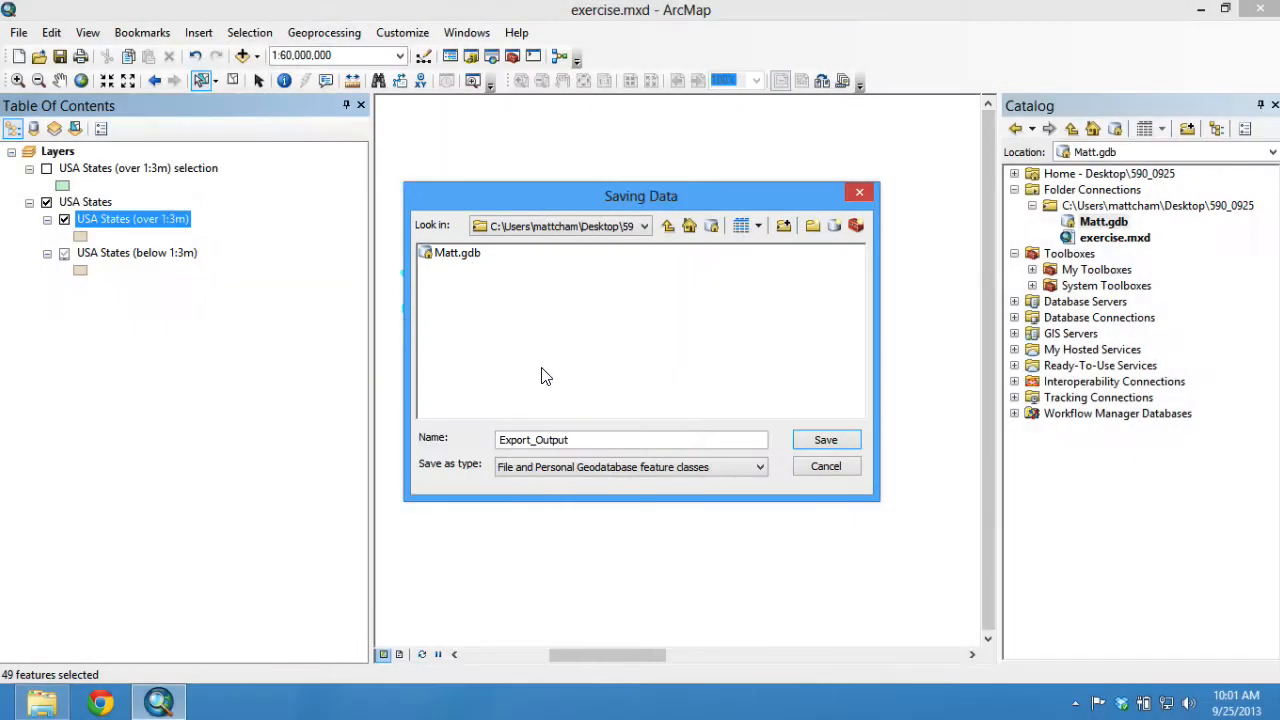
{"action": "left_click", "coordinate": [558, 467]}
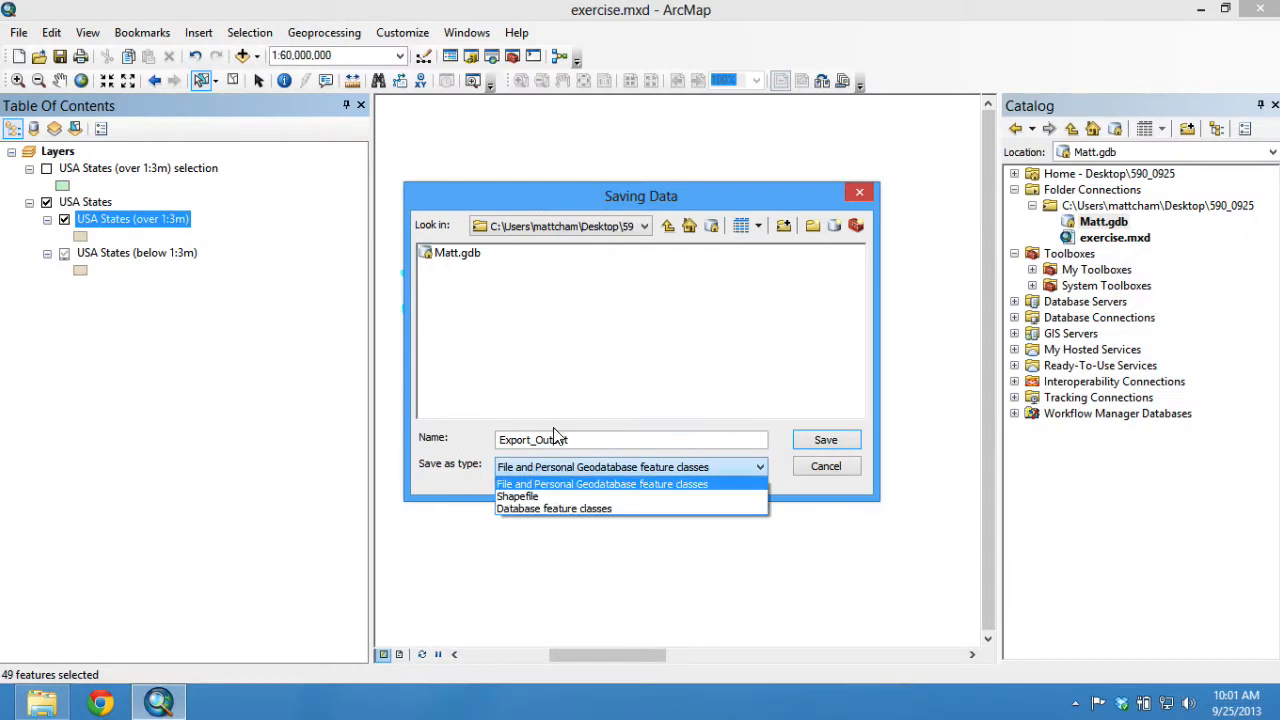
{"action": "left_click", "coordinate": [533, 497]}
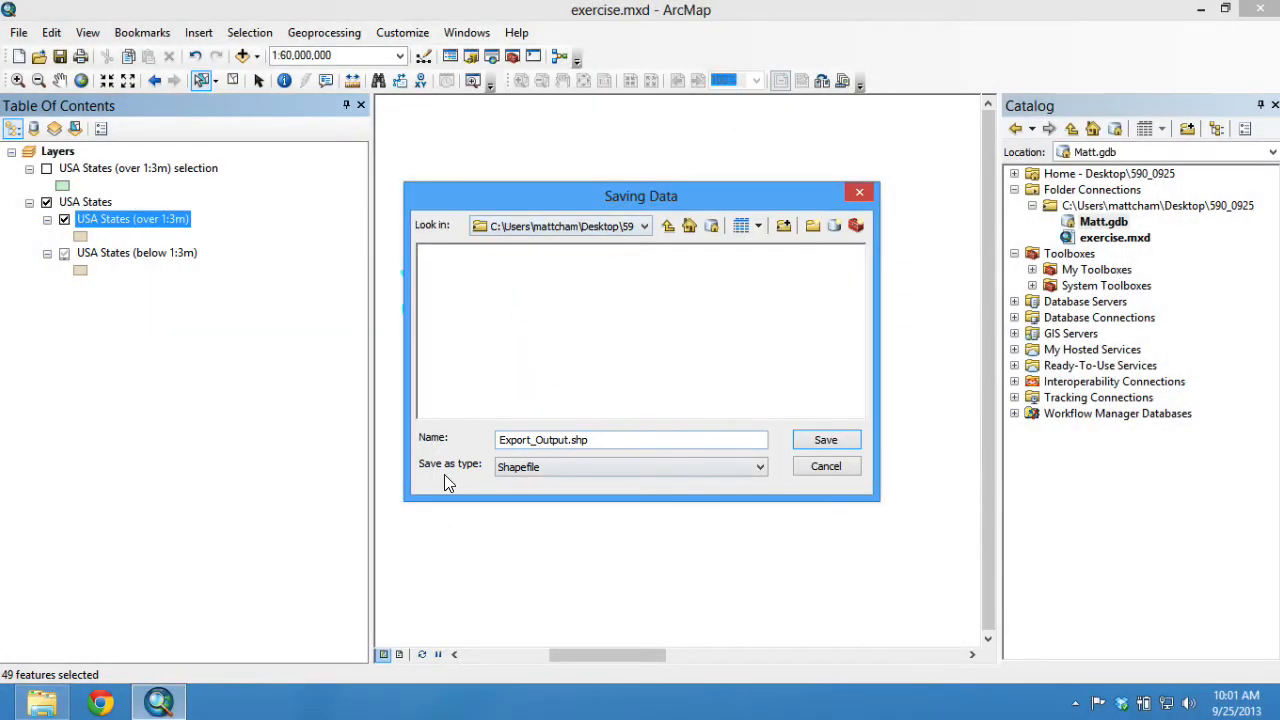
{"action": "left_click", "coordinate": [528, 468]}
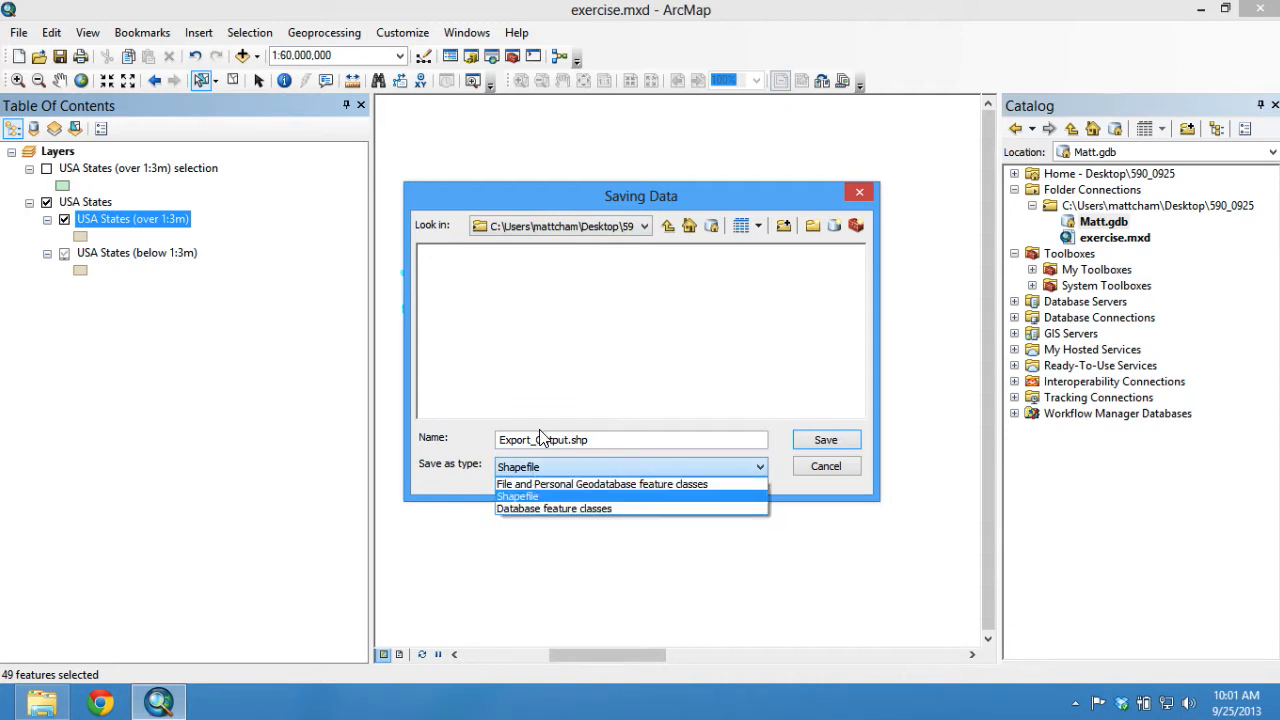
{"action": "left_click", "coordinate": [583, 486]}
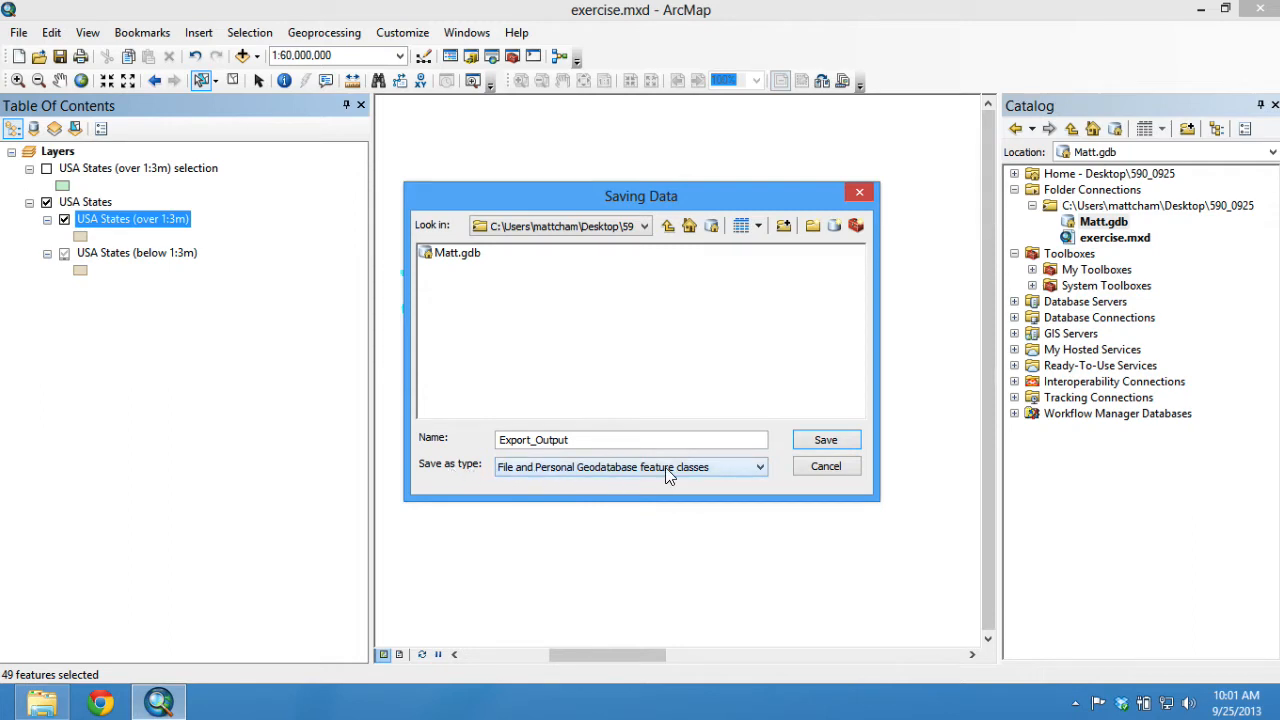
Step: Export the selected features into Matt.gdb as a feature class named States and add it to the map
{"action": "double_click", "coordinate": [455, 256]}
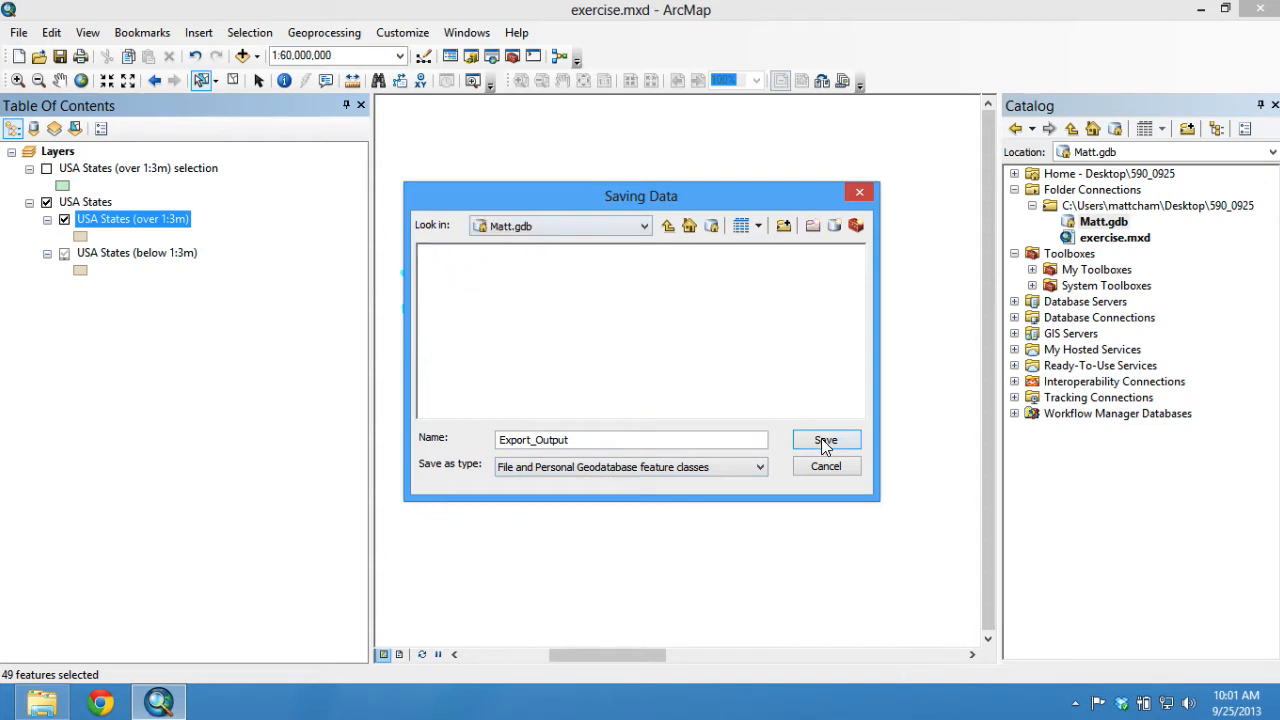
{"action": "left_click_drag", "start_coordinate": [604, 440], "coordinate": [474, 440]}
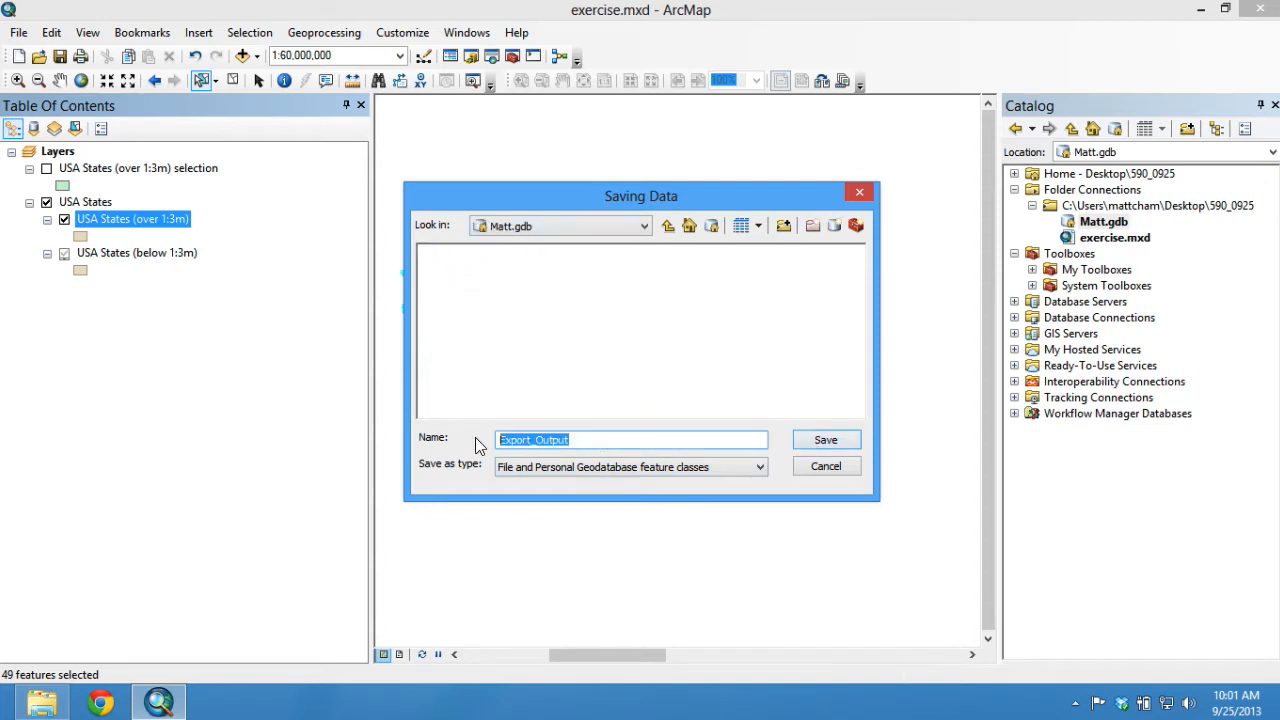
{"action": "type", "text": "States"}
{"action": "left_click", "coordinate": [828, 442]}
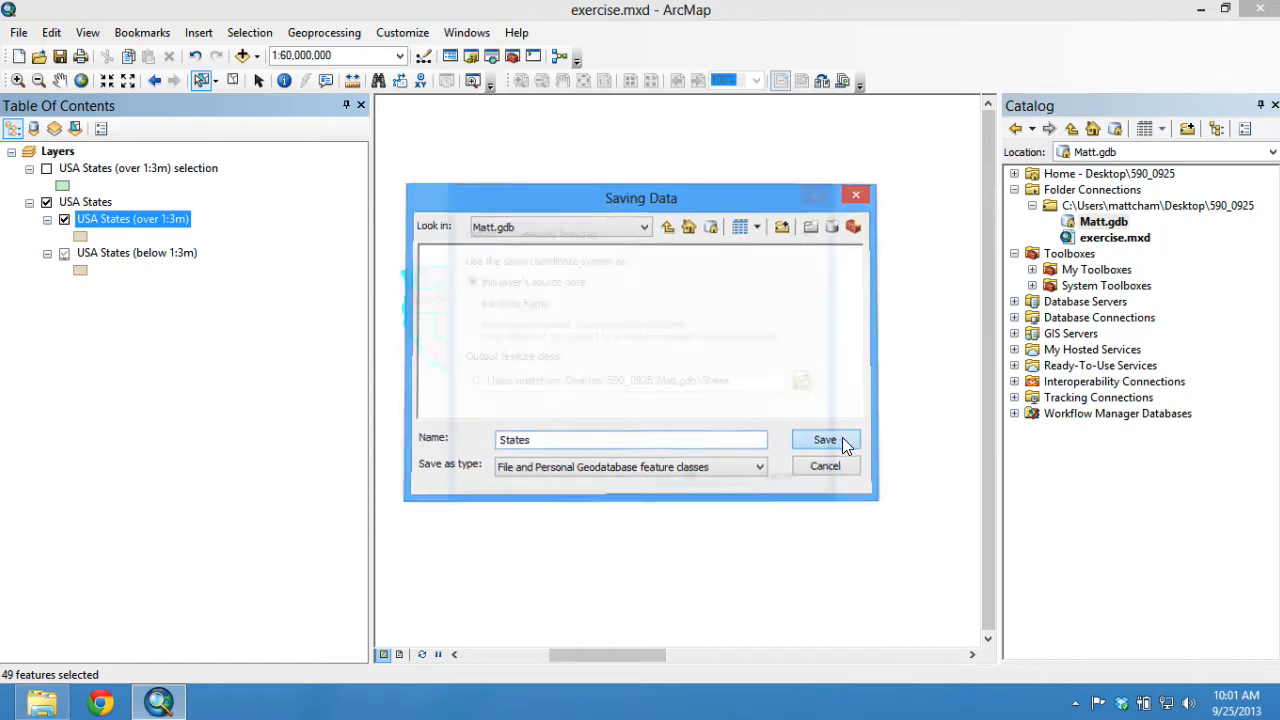
{"action": "left_click", "coordinate": [701, 475]}
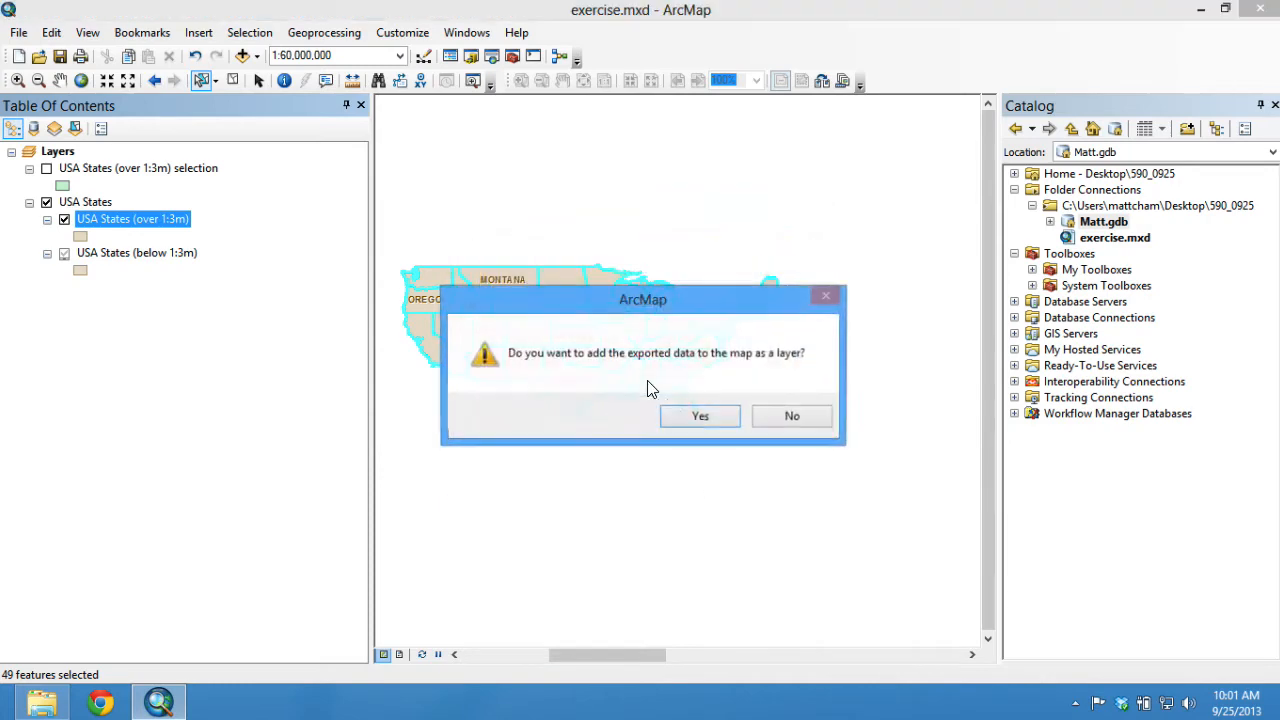
{"action": "left_click", "coordinate": [701, 417]}
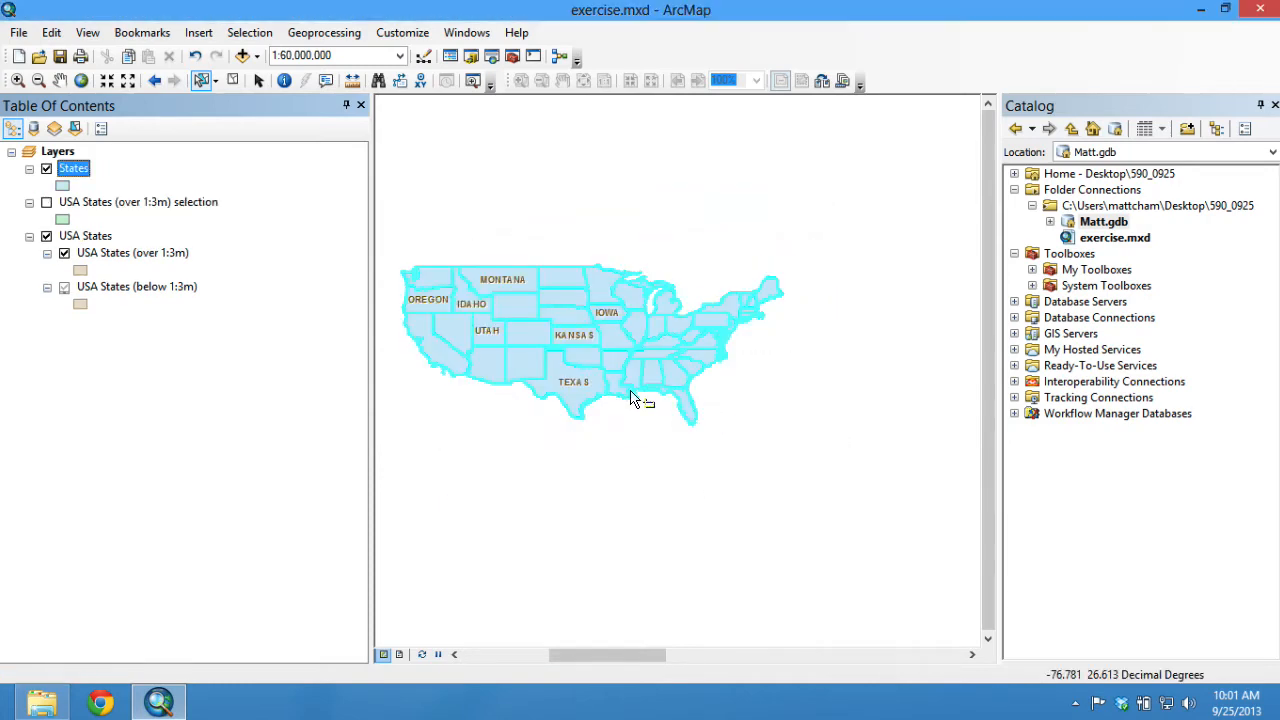
Step: Expand Matt.gdb in the catalog tree to view its feature classes
{"action": "double_click", "coordinate": [1066, 222]}
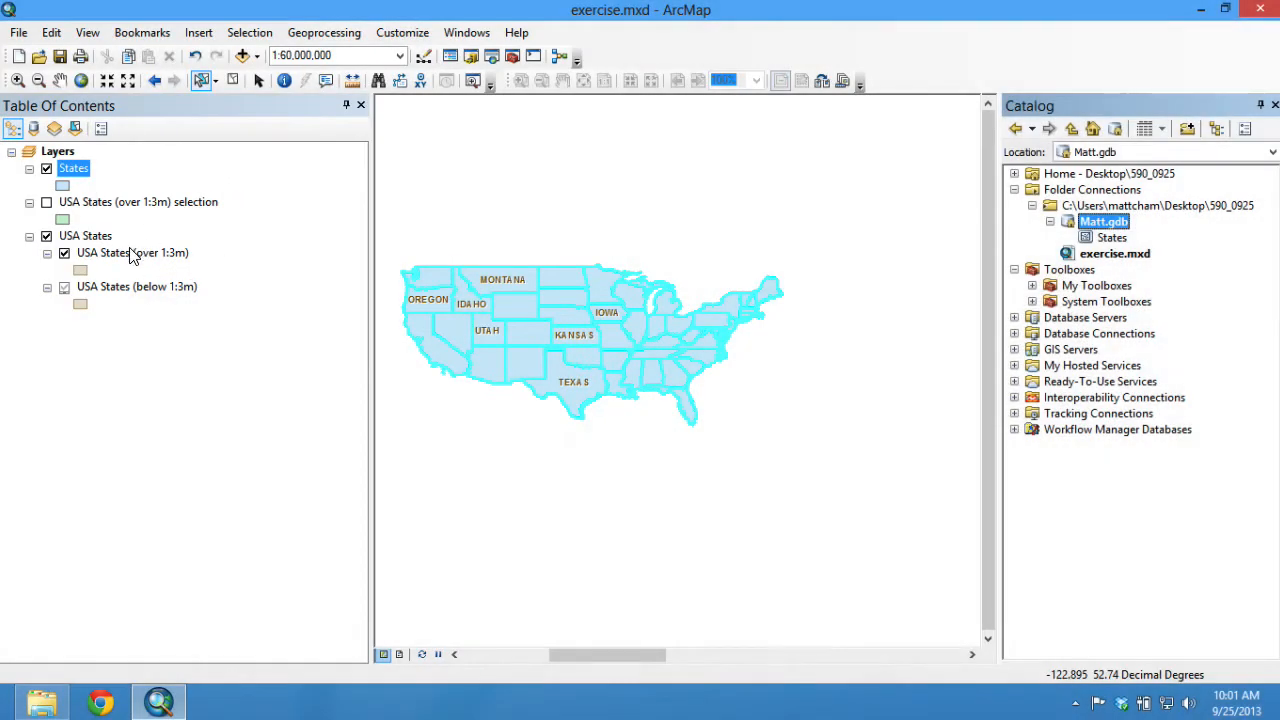
{"action": "right_click", "coordinate": [132, 252]}
{"action": "mouse_move", "coordinate": [235, 436]}
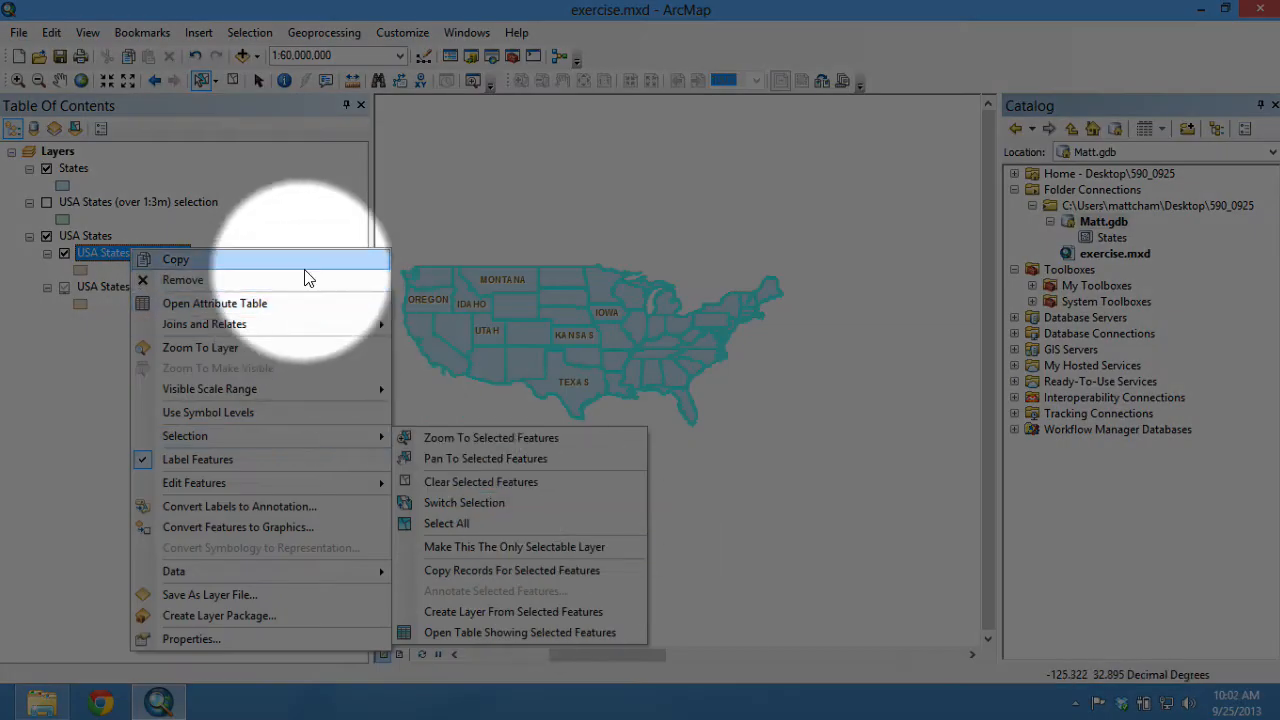
{"action": "left_click", "coordinate": [309, 265]}
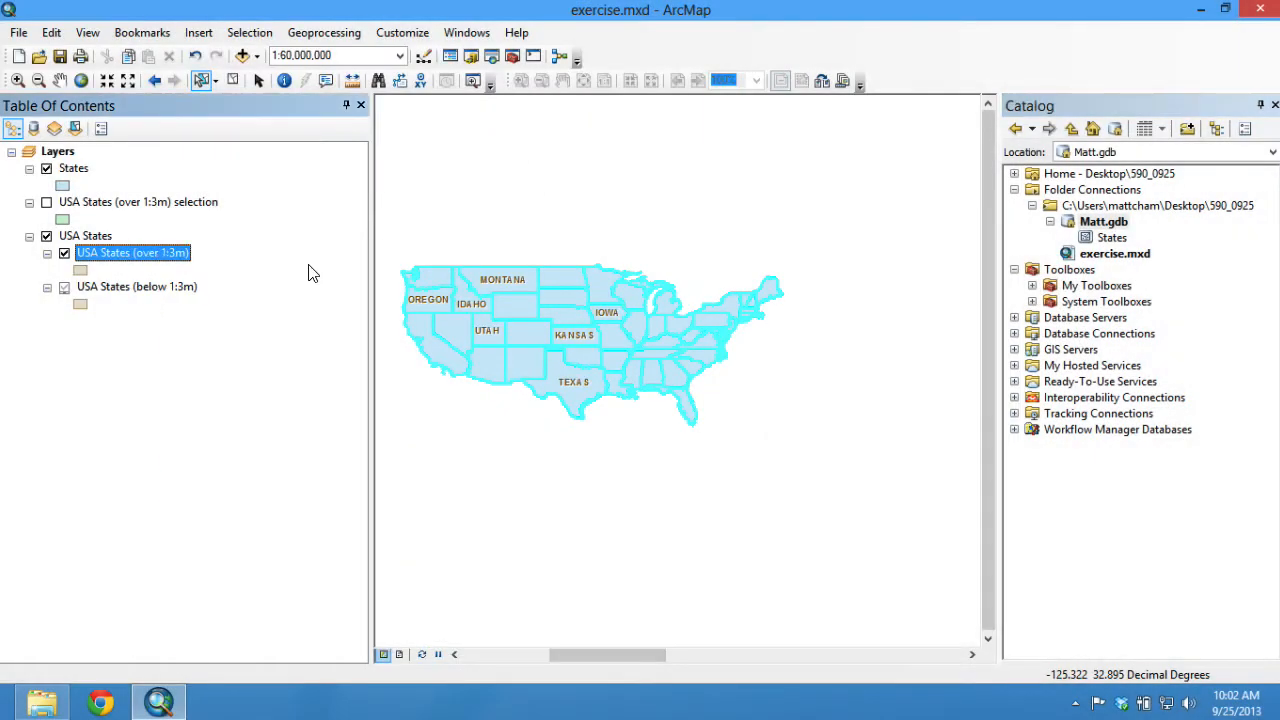
Step: Hide the USA States group layer and remove the USA States (over 1:3m) selection layer from the map
{"action": "left_click", "coordinate": [46, 236]}
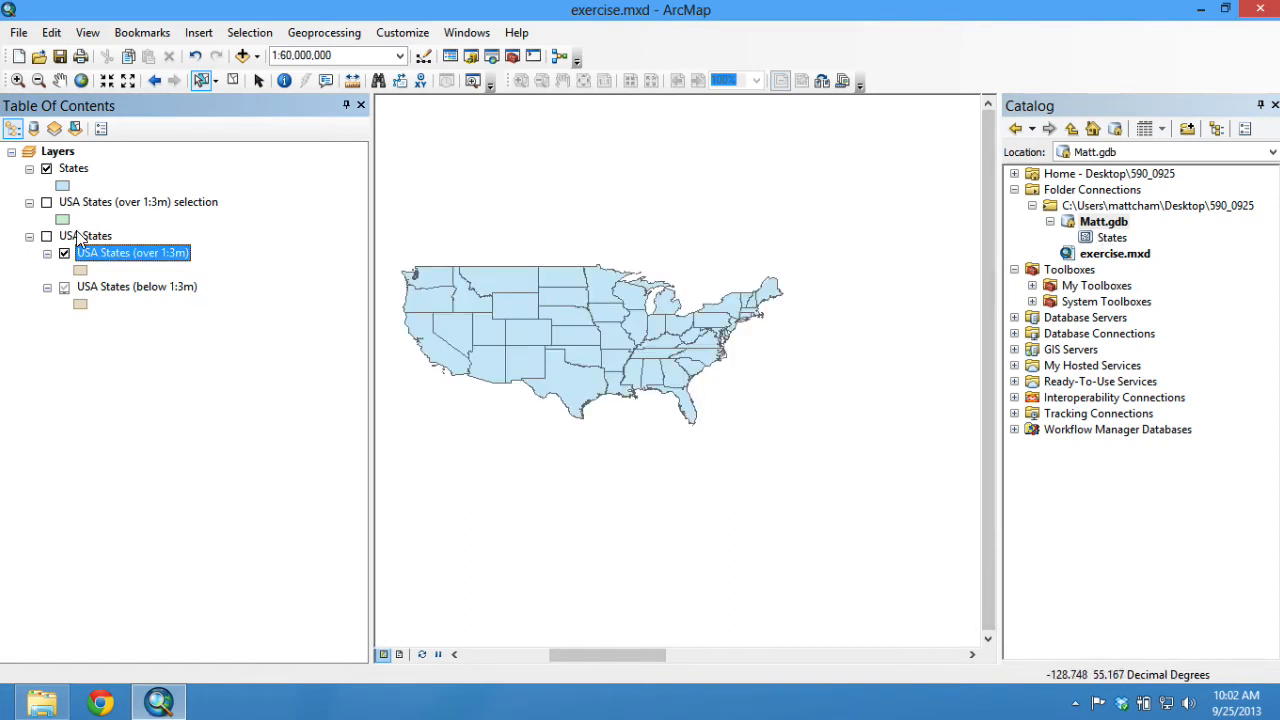
{"action": "right_click", "coordinate": [110, 205]}
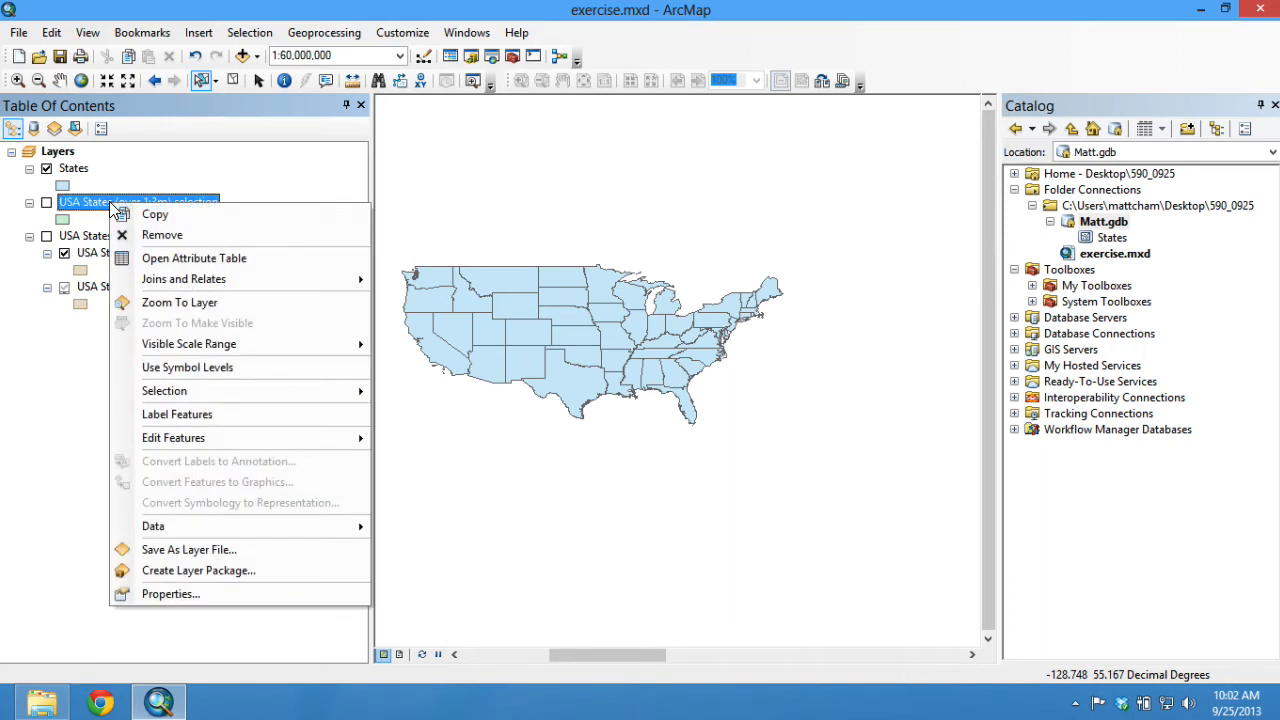
{"action": "left_click", "coordinate": [150, 239]}
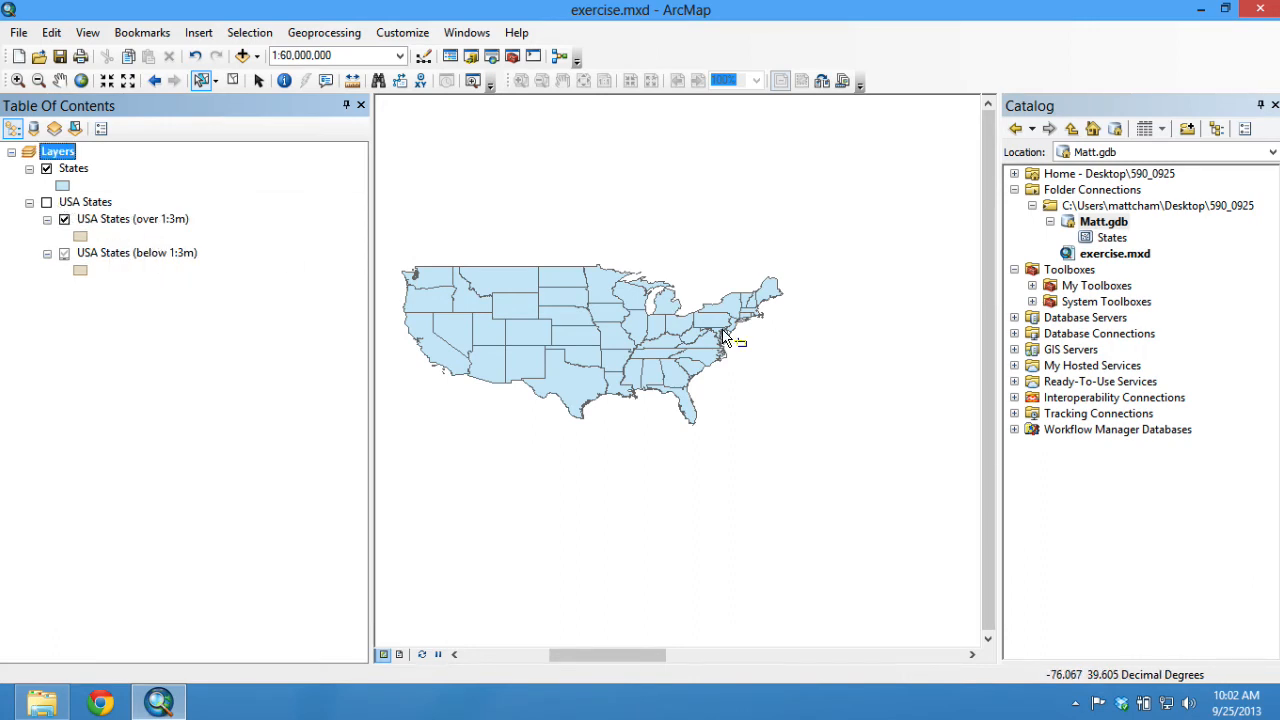
Step: Examine the attribute table of the States layer through to its last fields and close it
{"action": "right_click", "coordinate": [72, 172]}
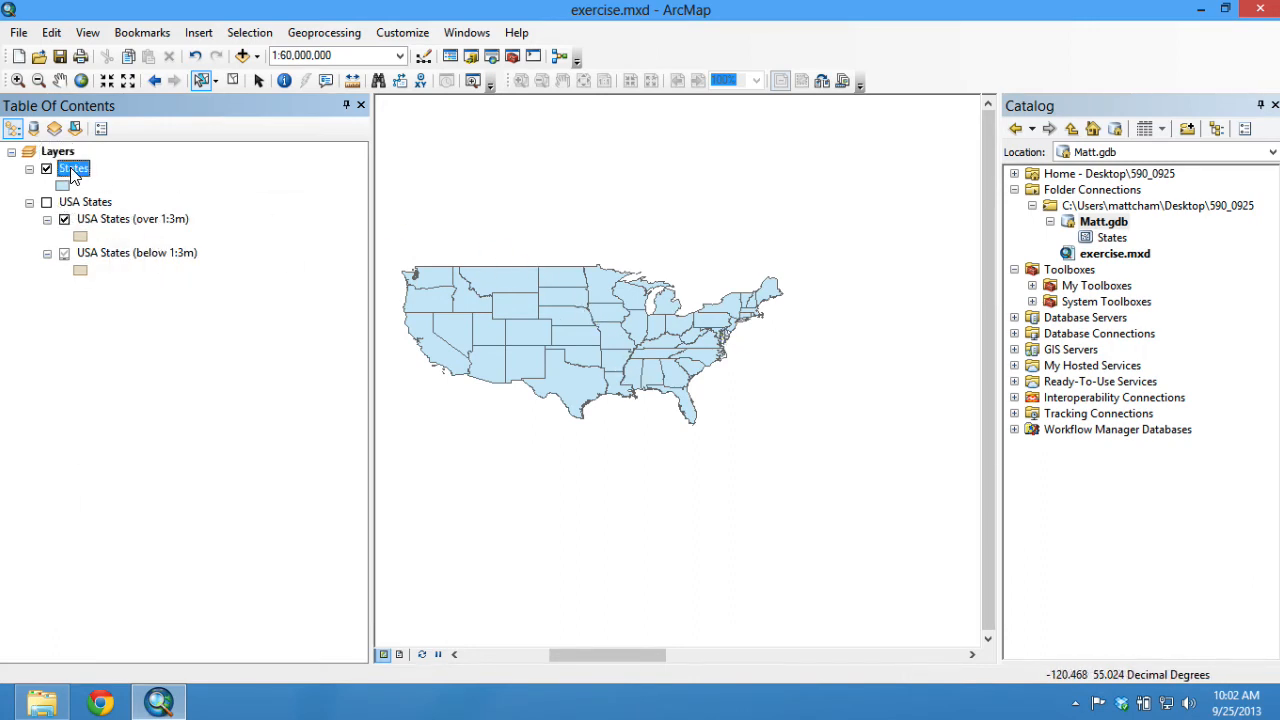
{"action": "left_click", "coordinate": [133, 219]}
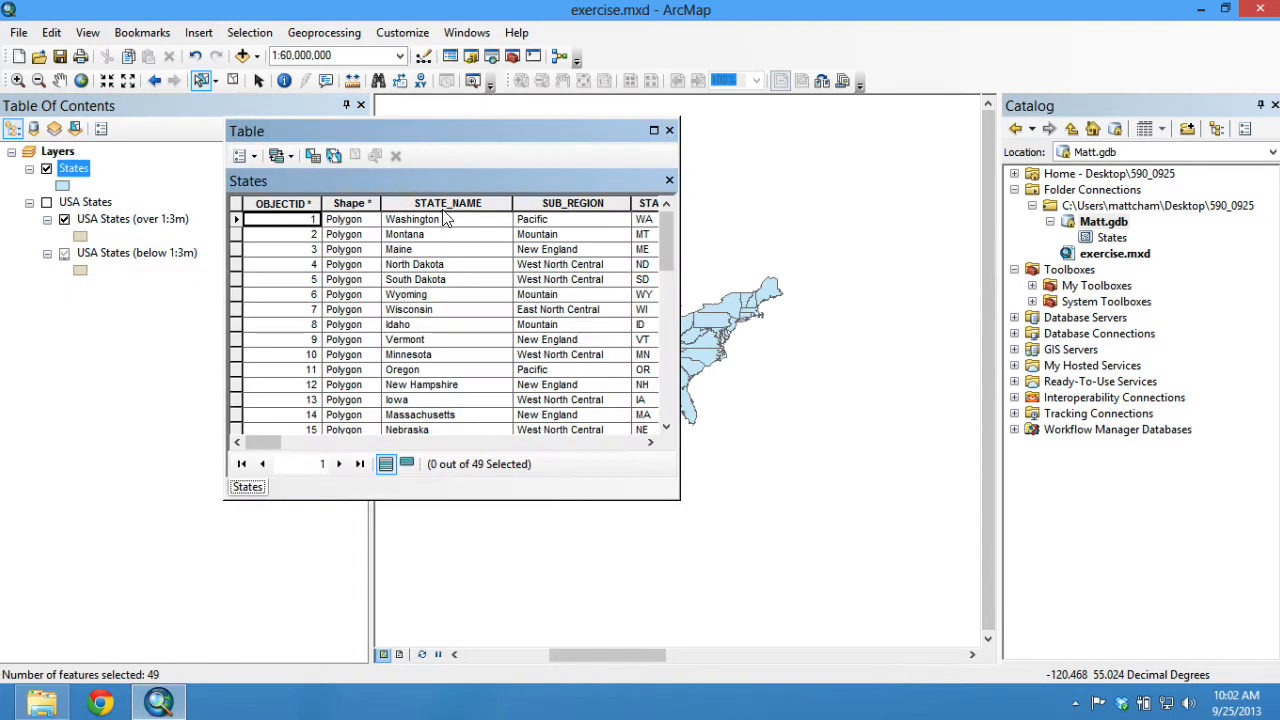
{"action": "left_click_drag", "start_coordinate": [269, 439], "coordinate": [638, 465]}
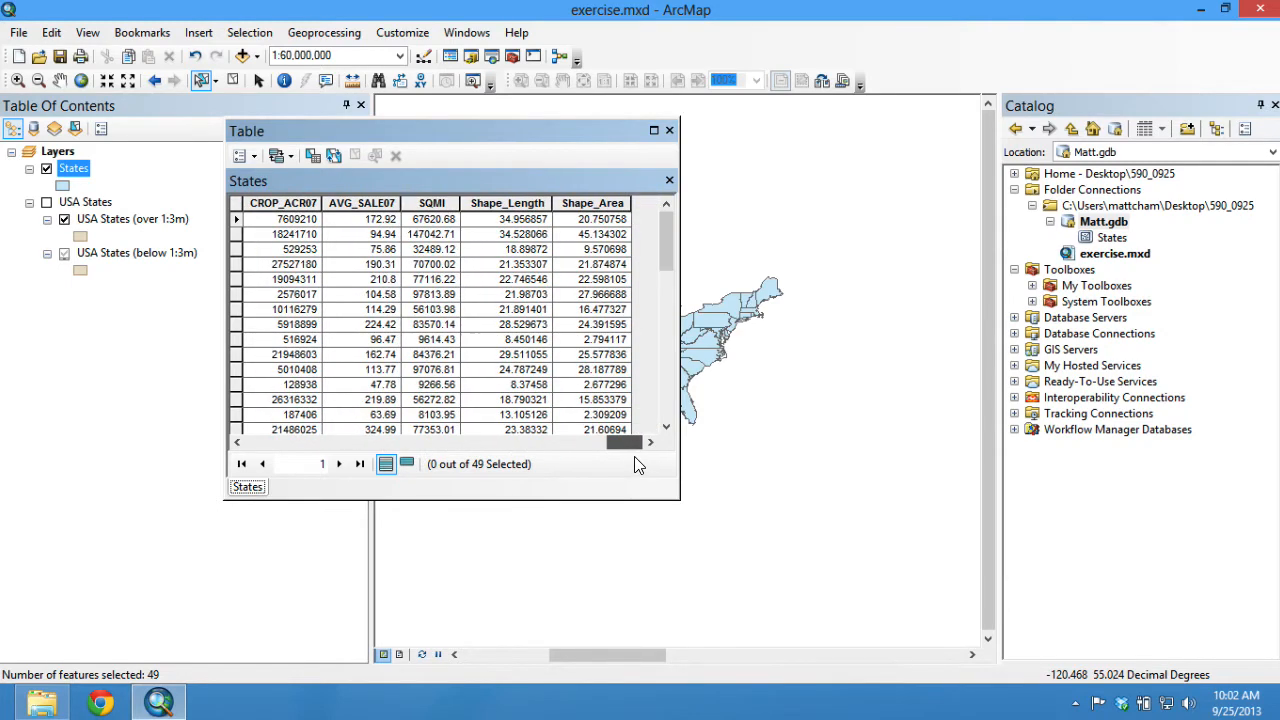
{"action": "left_click", "coordinate": [669, 130]}
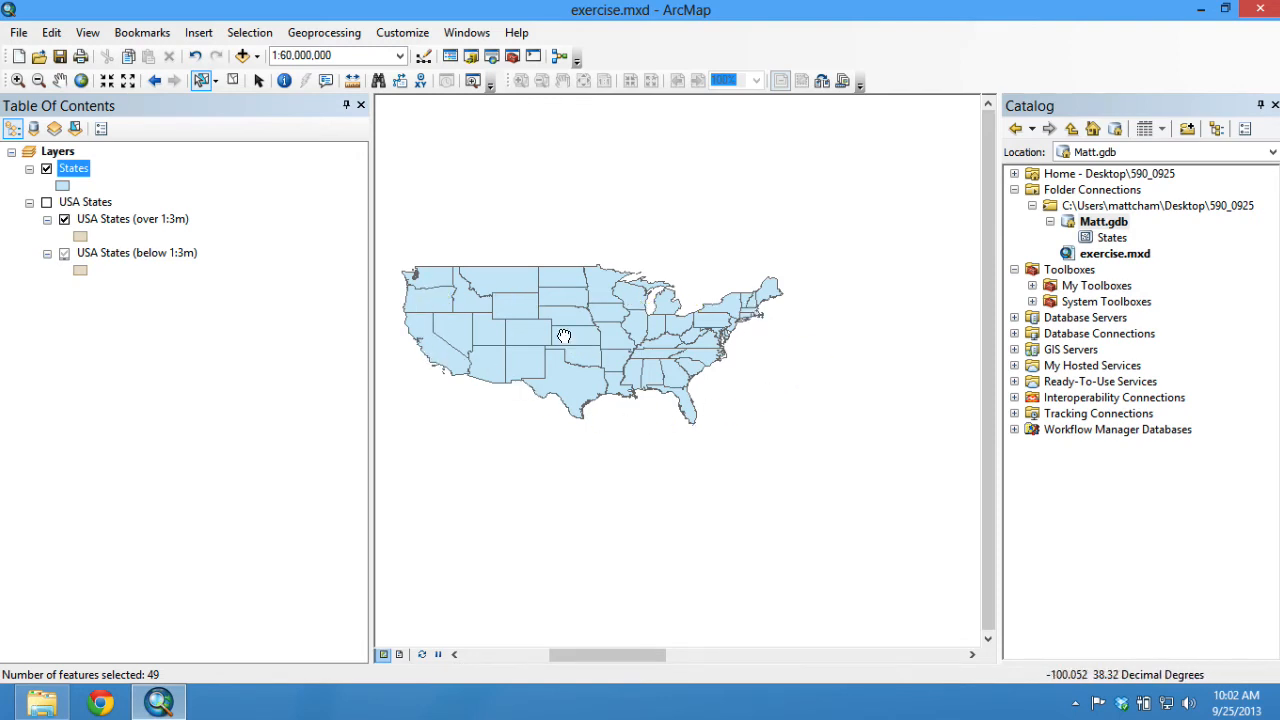
{"action": "left_click_drag", "start_coordinate": [564, 336], "coordinate": [646, 349]}
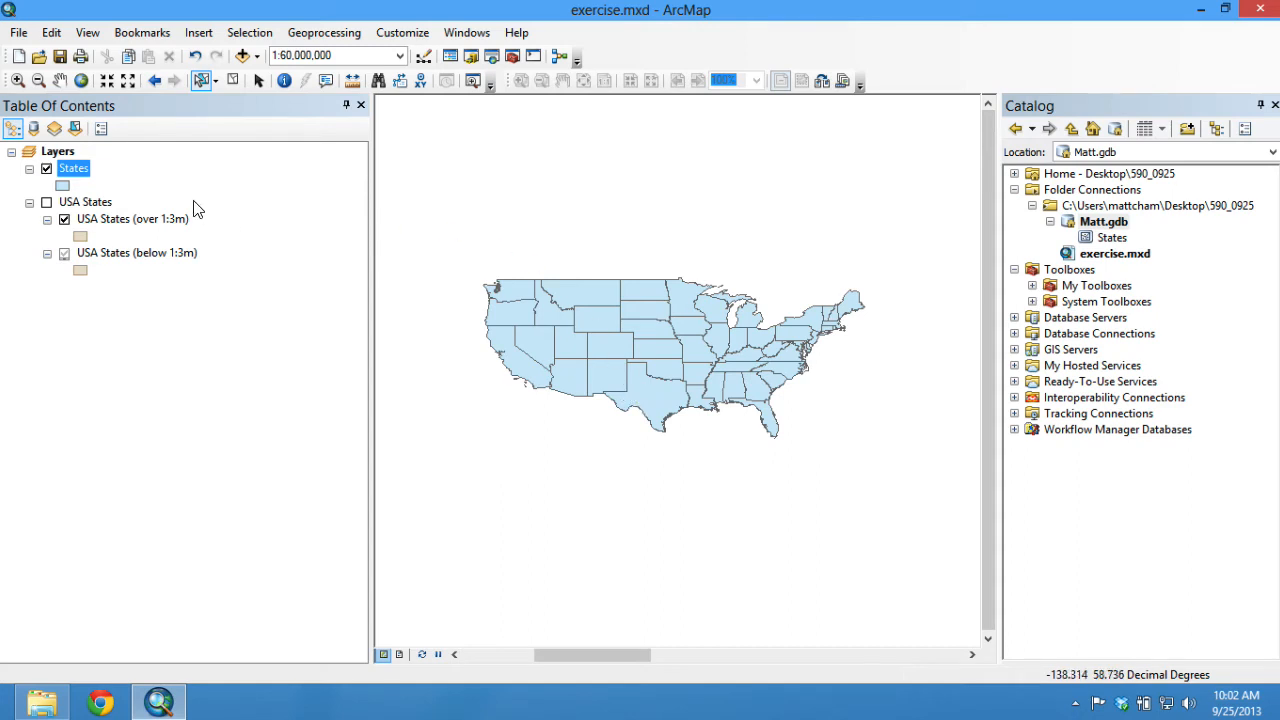
Step: Look through ArcToolbox, including the Raster Interpolation, Raster Surface and Triangulated Surface toolsets of 3D Analyst Tools, and close it
{"action": "left_click", "coordinate": [340, 36]}
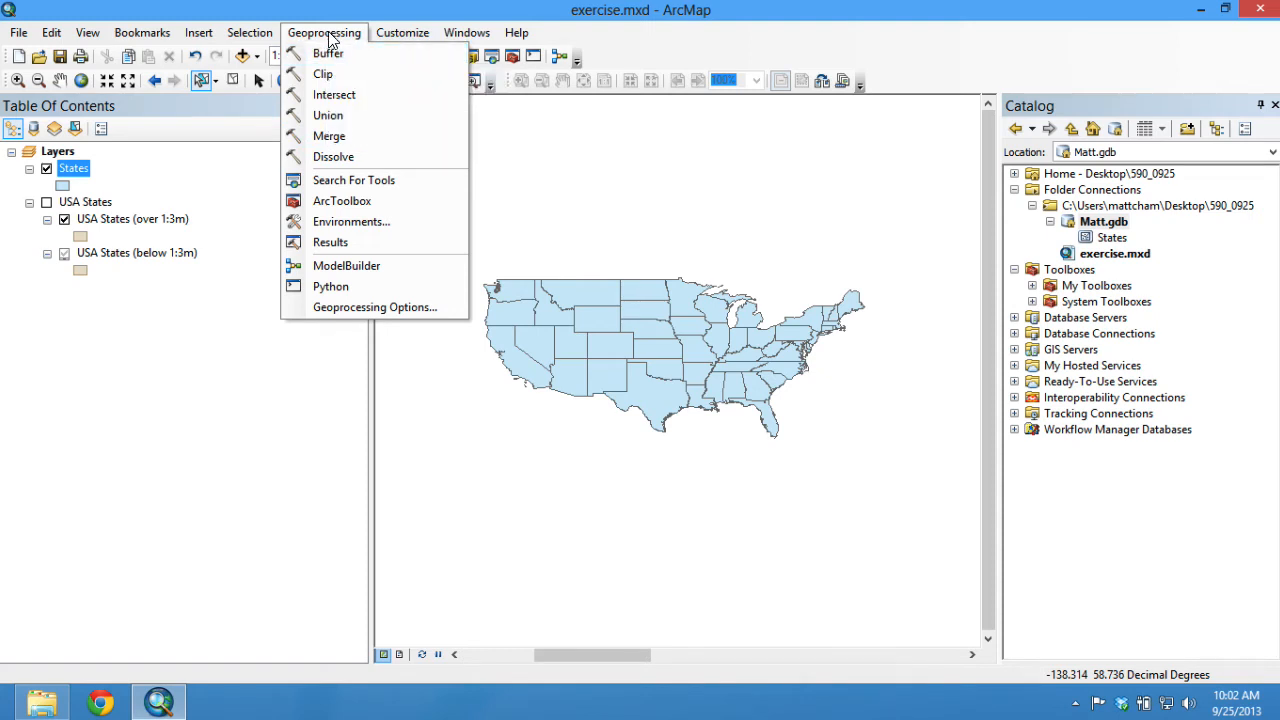
{"action": "left_click", "coordinate": [601, 35]}
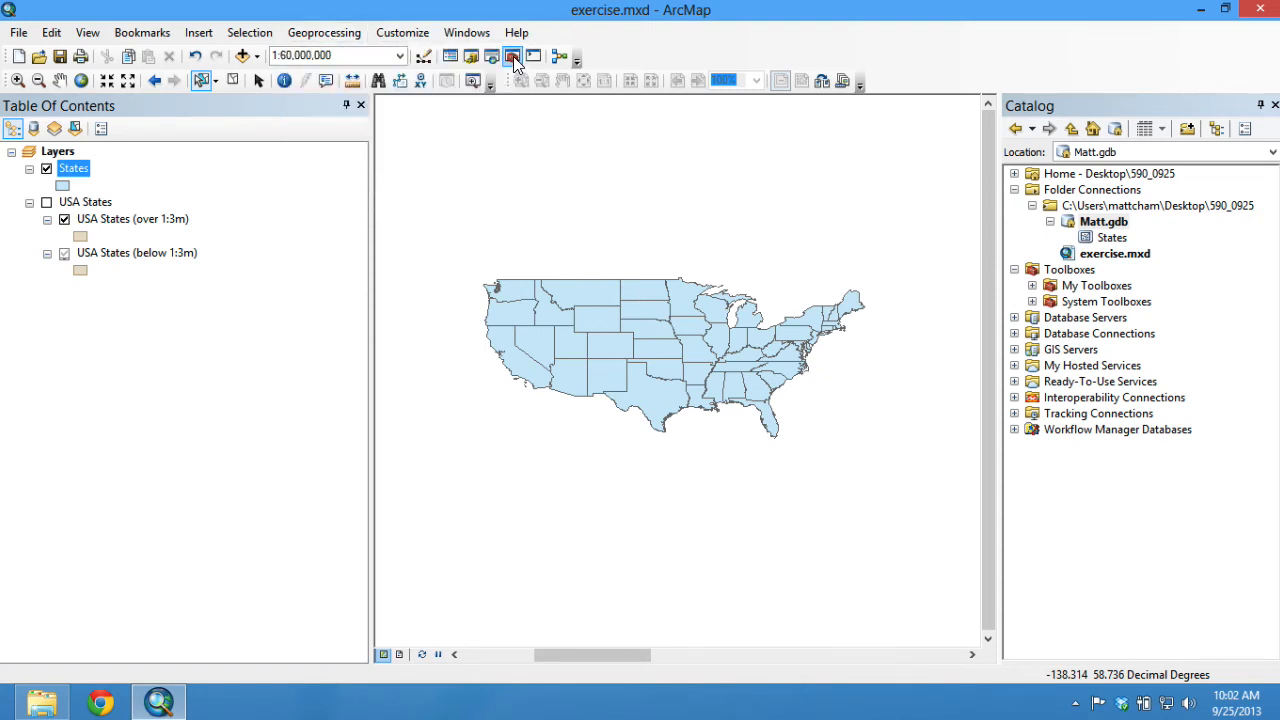
{"action": "left_click", "coordinate": [513, 56]}
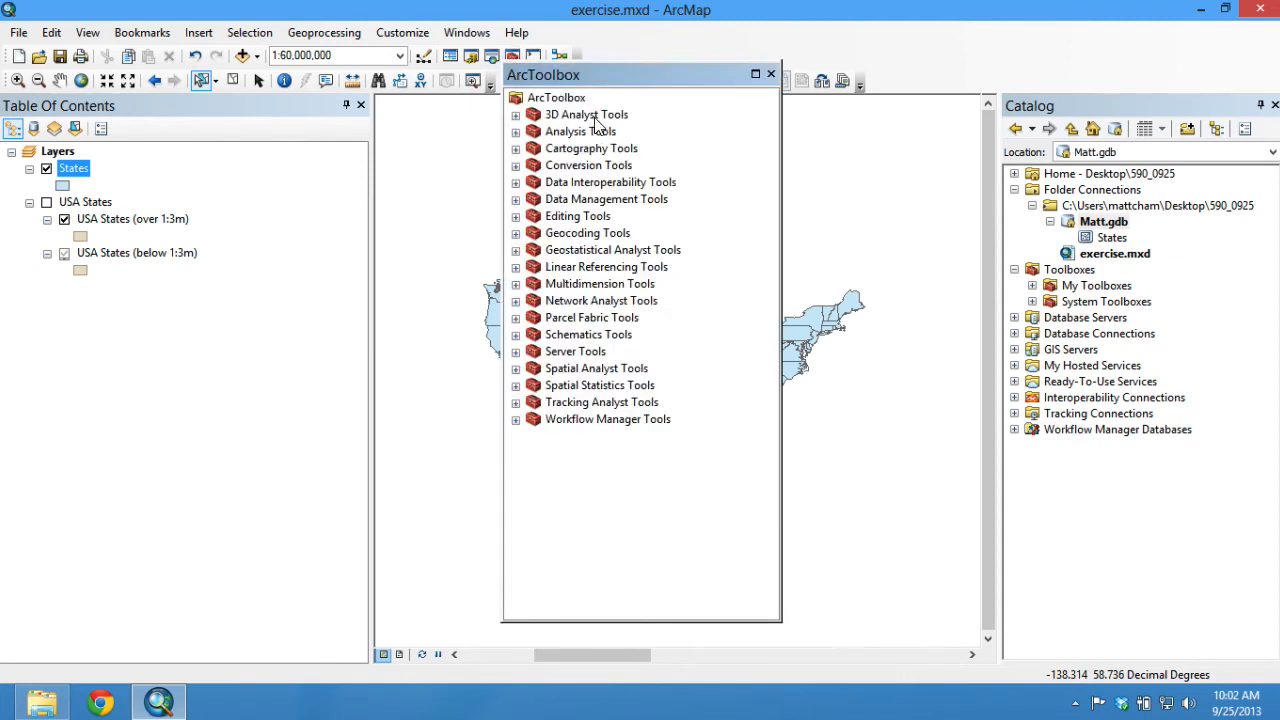
{"action": "left_click", "coordinate": [516, 115]}
{"action": "left_click", "coordinate": [533, 216]}
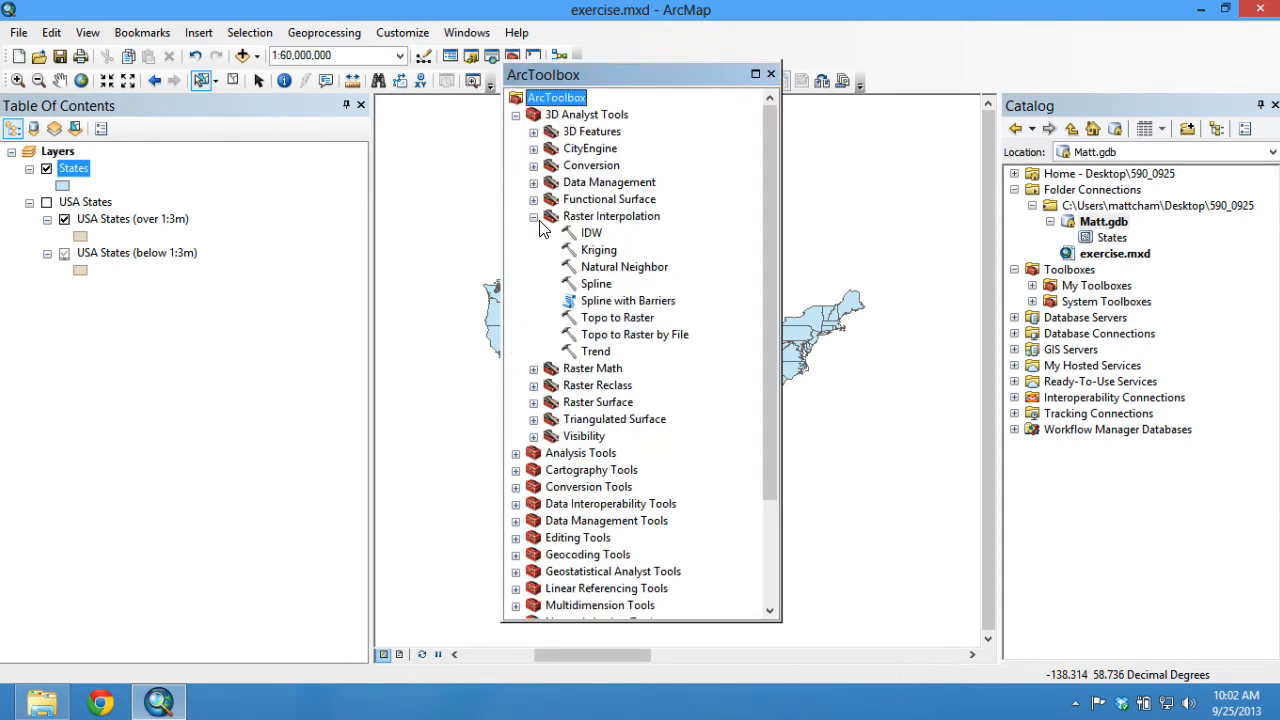
{"action": "left_click", "coordinate": [533, 419]}
{"action": "left_click", "coordinate": [533, 402]}
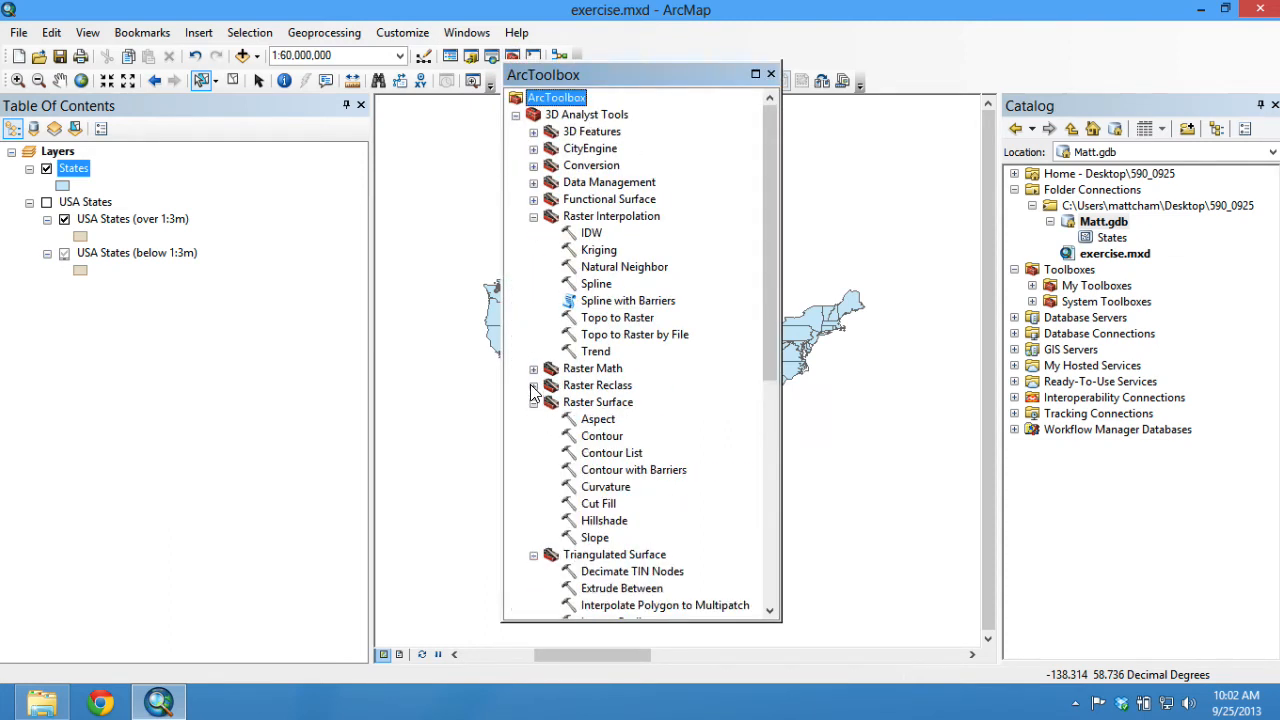
{"action": "left_click", "coordinate": [771, 75]}
Step: Dissolve the States layer into Matt.gdb with the default output name, no dissolve fields and multipart features allowed
{"action": "left_click", "coordinate": [328, 33]}
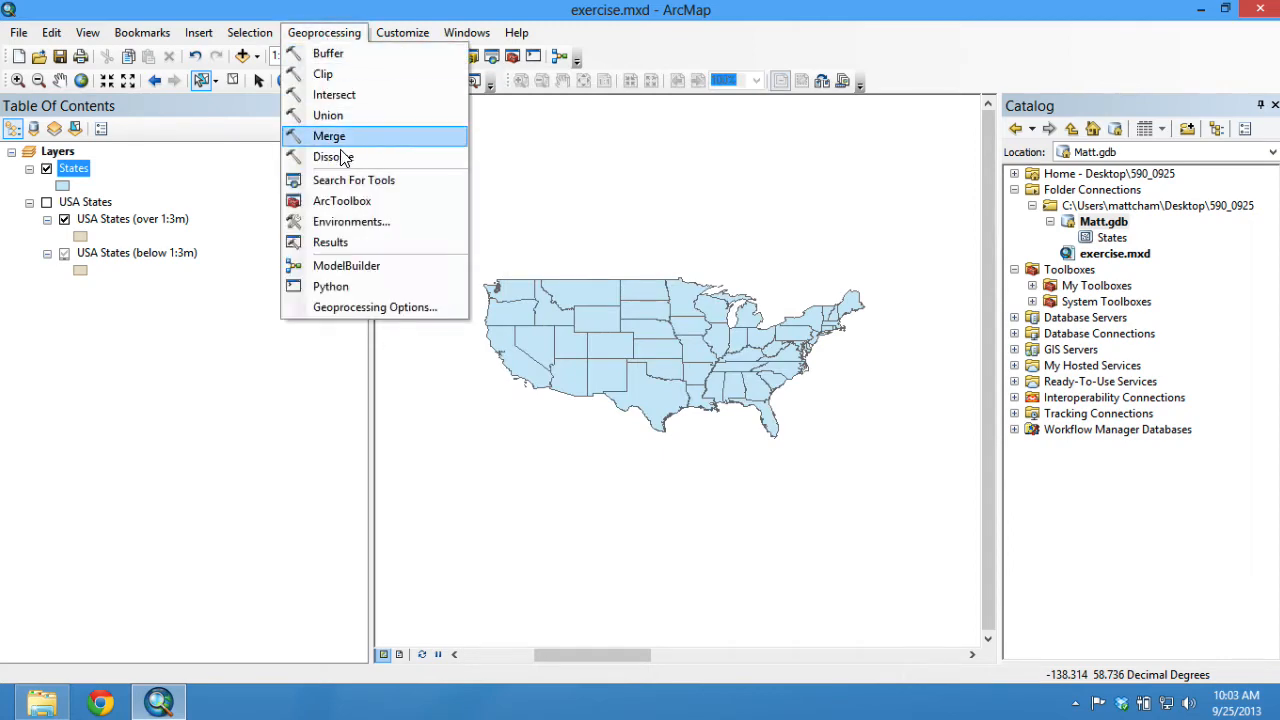
{"action": "left_click", "coordinate": [335, 157]}
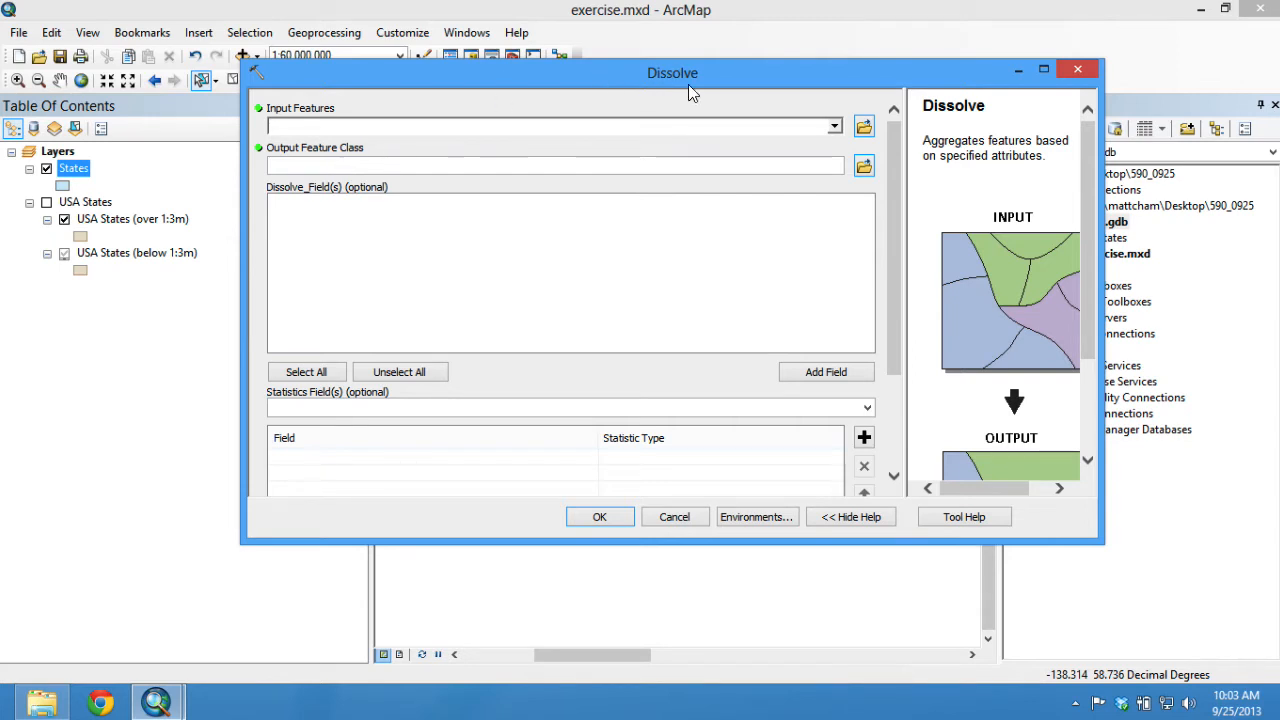
{"action": "left_click", "coordinate": [835, 126]}
{"action": "left_click", "coordinate": [348, 147]}
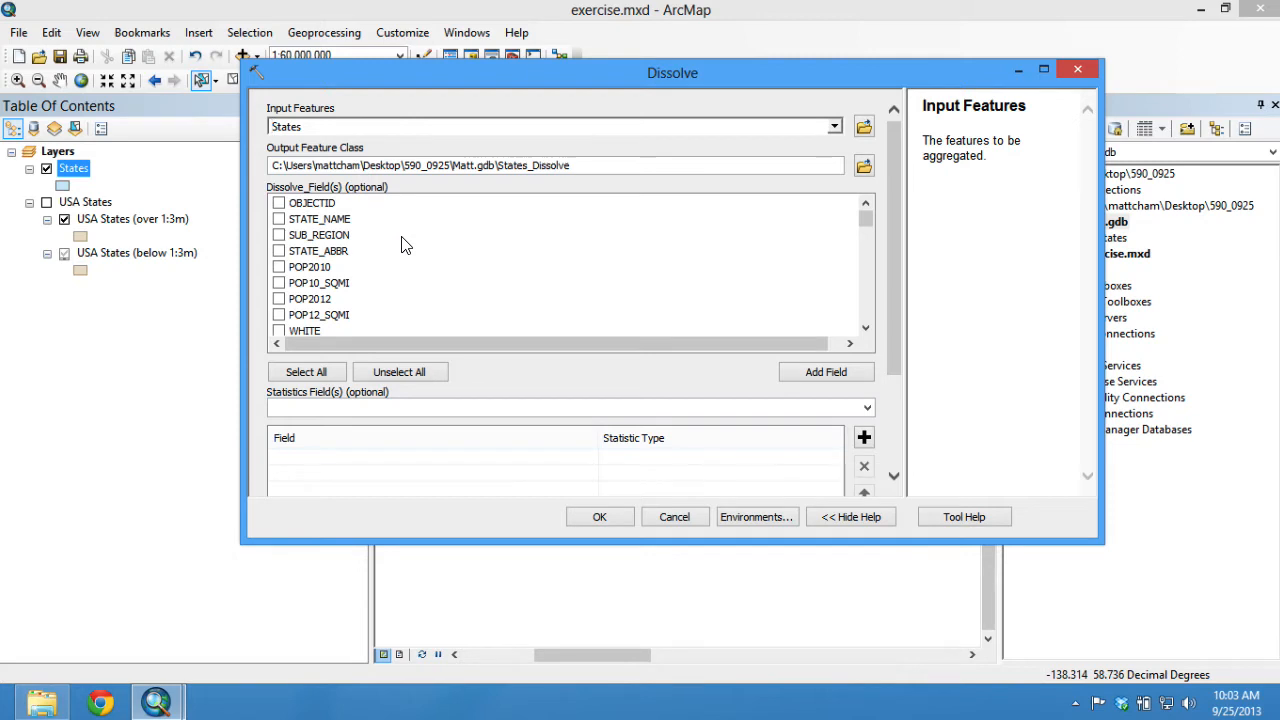
{"action": "left_click_drag", "start_coordinate": [897, 297], "coordinate": [903, 383]}
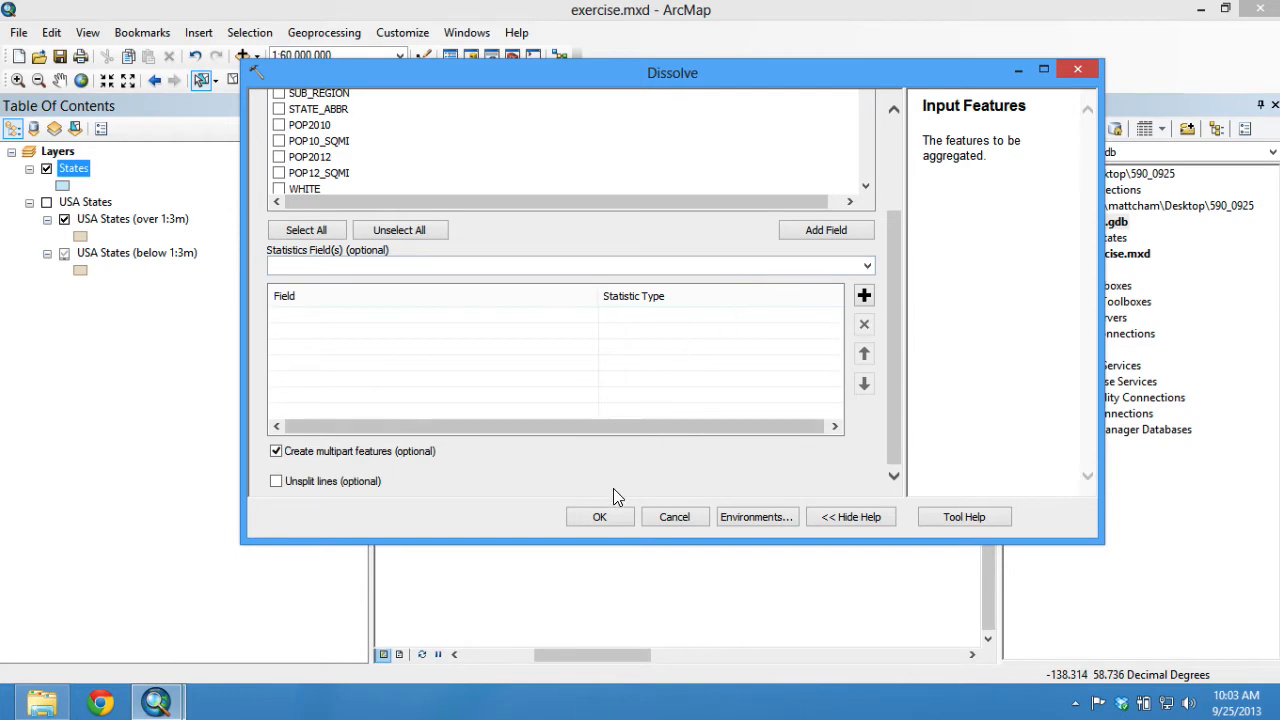
{"action": "left_click", "coordinate": [614, 516]}
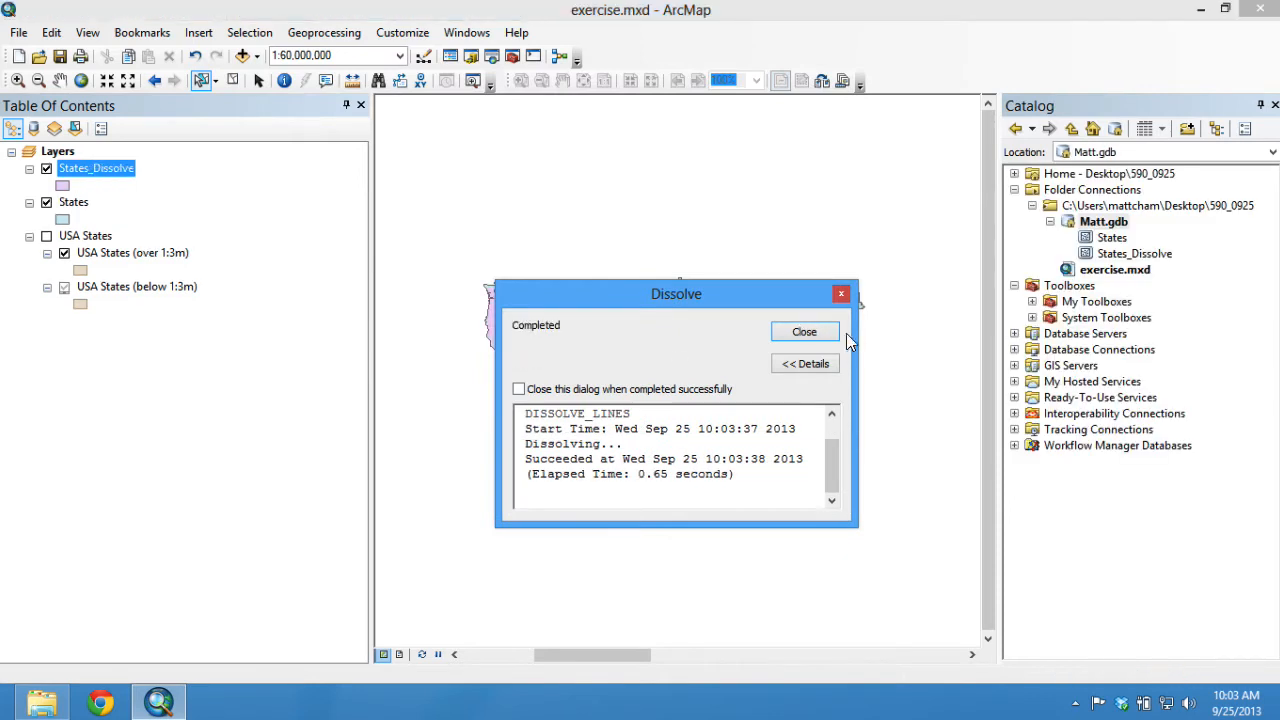
{"action": "left_click", "coordinate": [805, 333]}
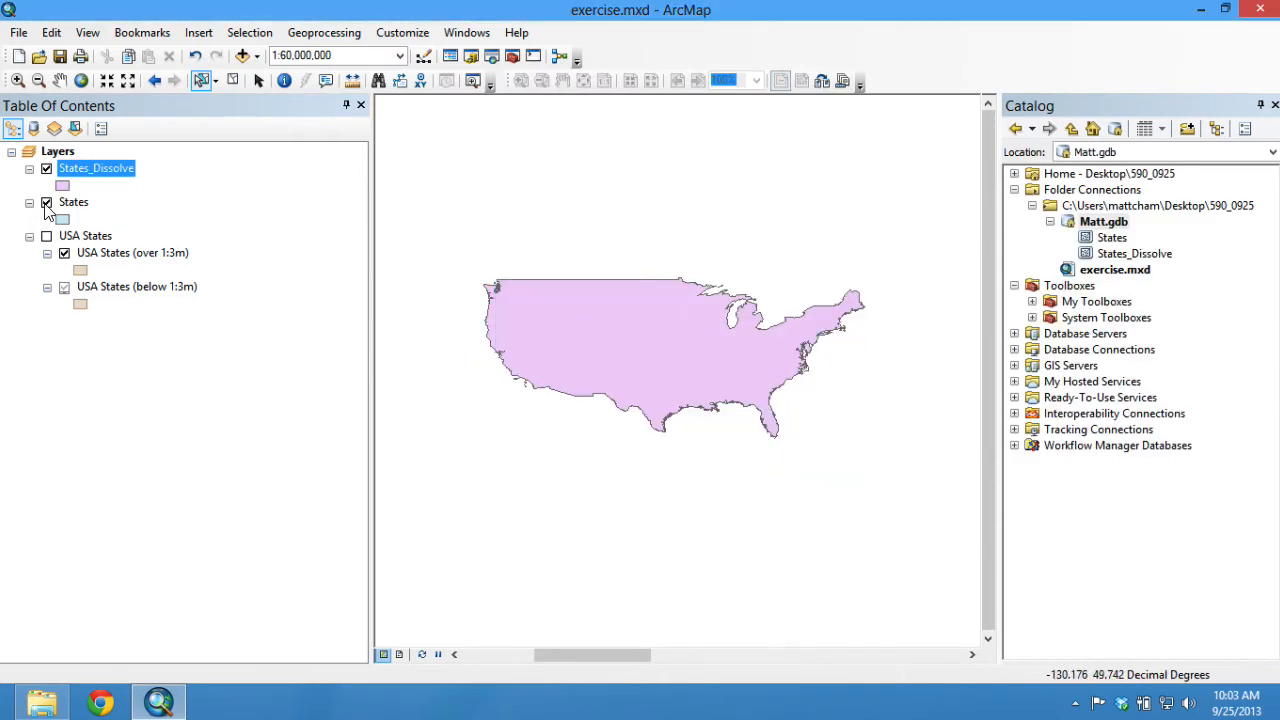
Step: Hide the States layer and check the attribute table of the States_Dissolve layer
{"action": "left_click", "coordinate": [46, 203]}
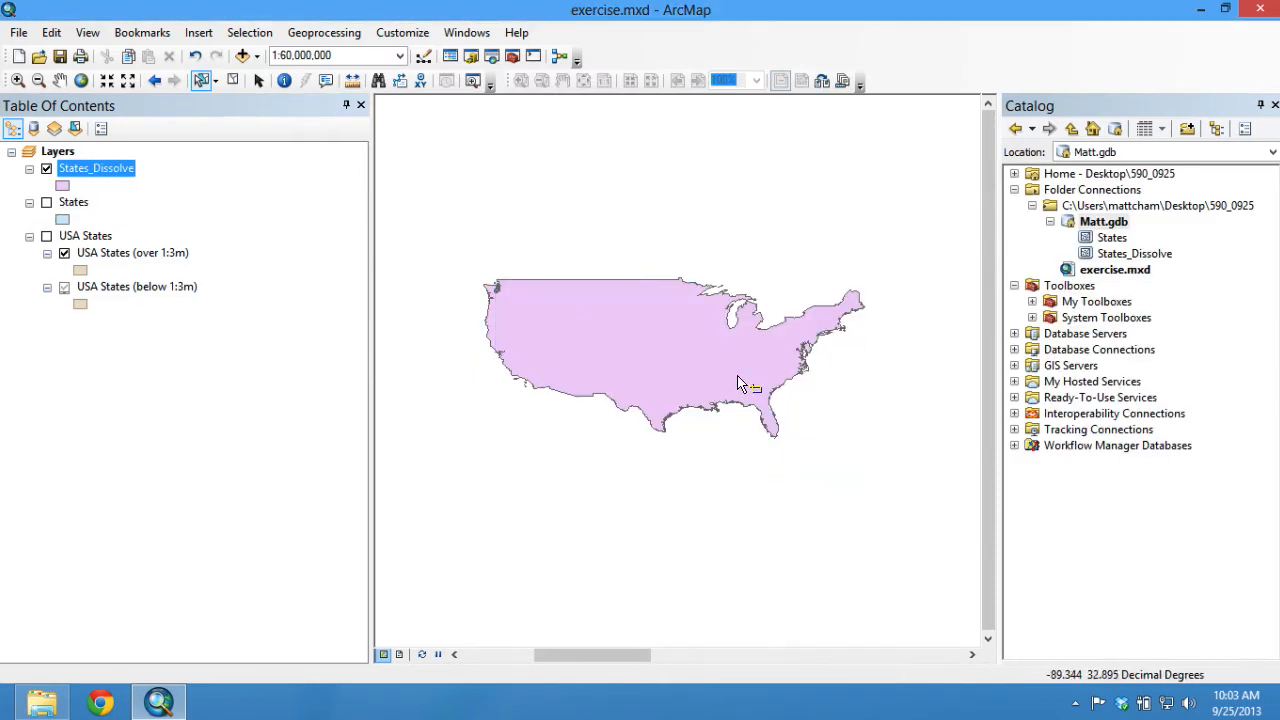
{"action": "right_click", "coordinate": [112, 172]}
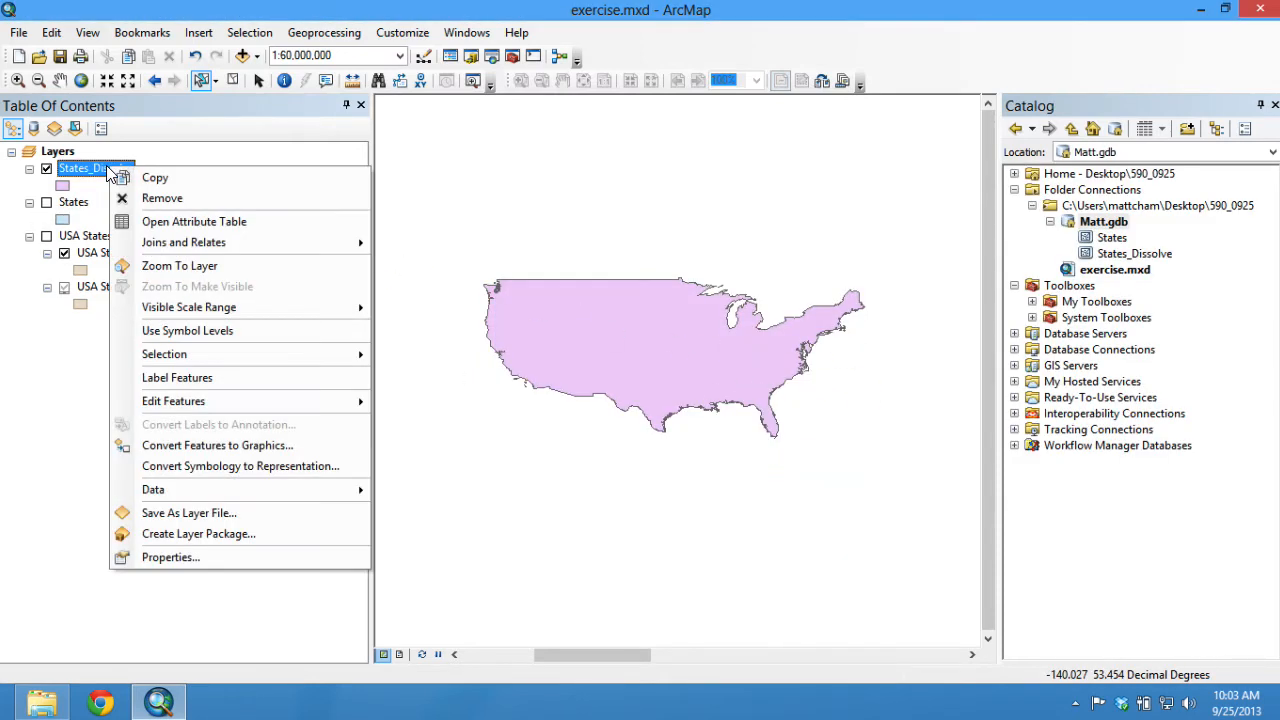
{"action": "left_click", "coordinate": [182, 222]}
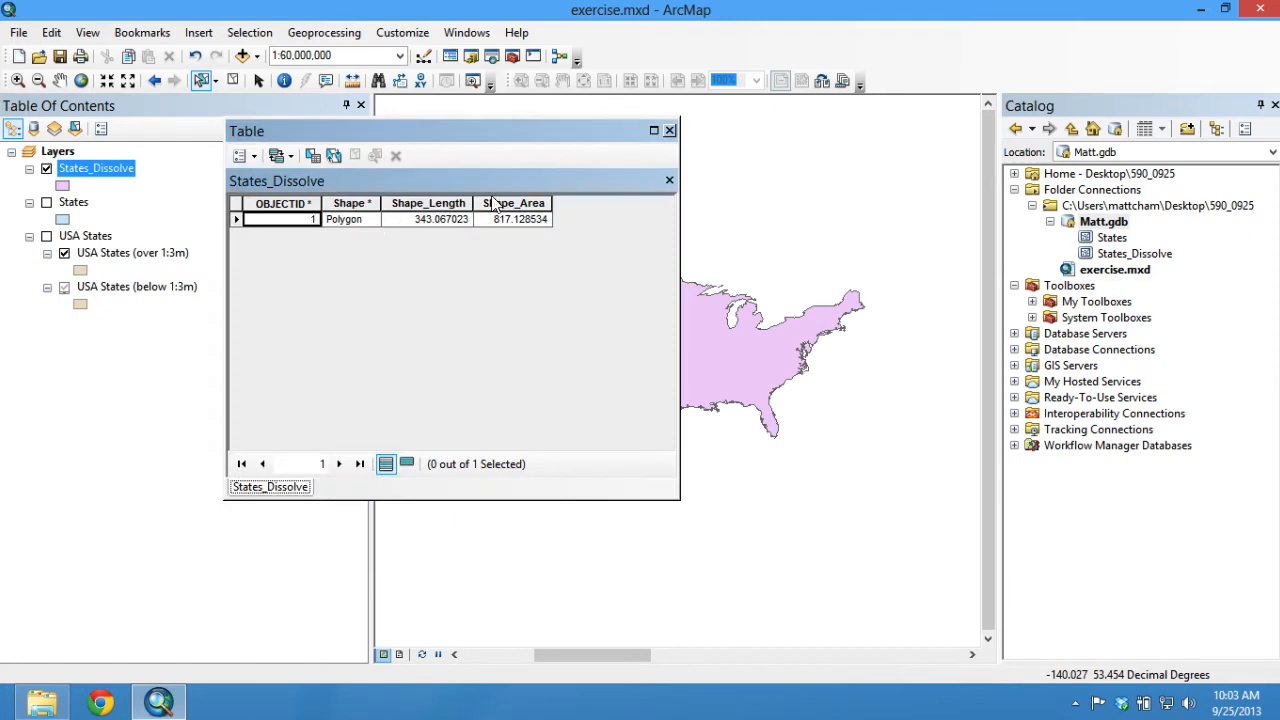
{"action": "left_click", "coordinate": [670, 130]}
Step: Look through the source and selection settings in the layer properties of States_Dissolve and close them
{"action": "right_click", "coordinate": [97, 176]}
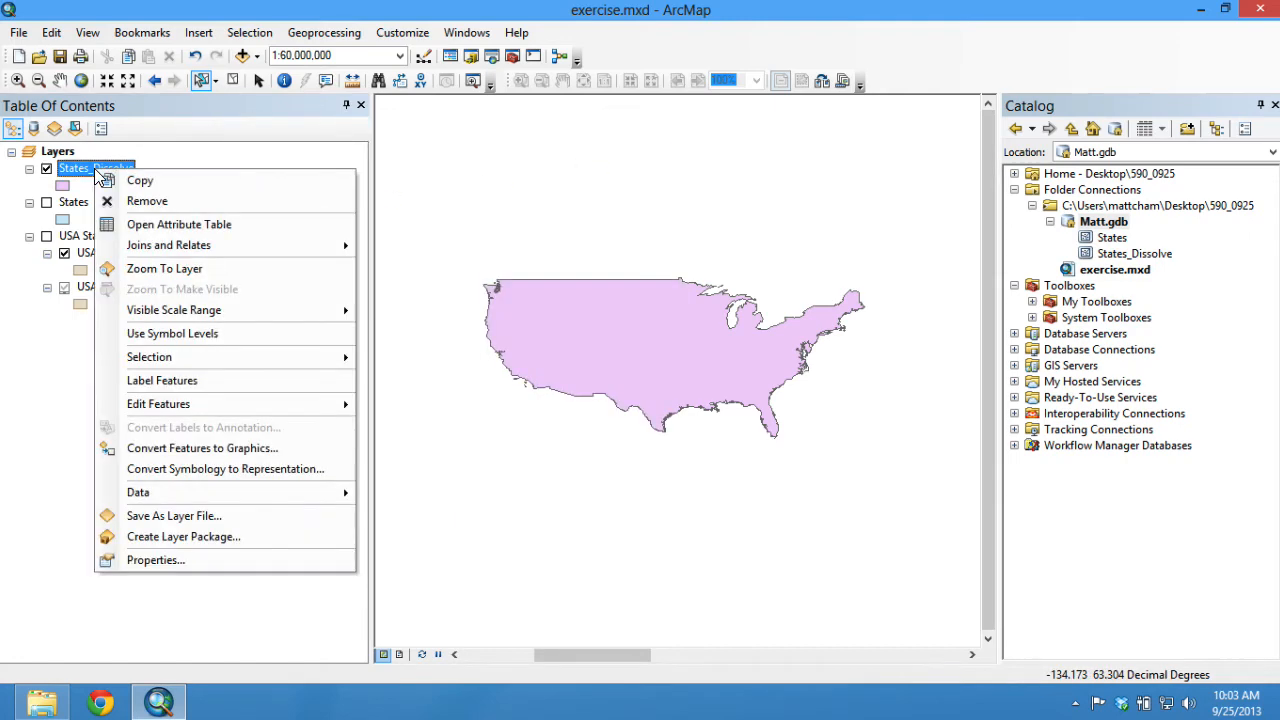
{"action": "left_click", "coordinate": [168, 560]}
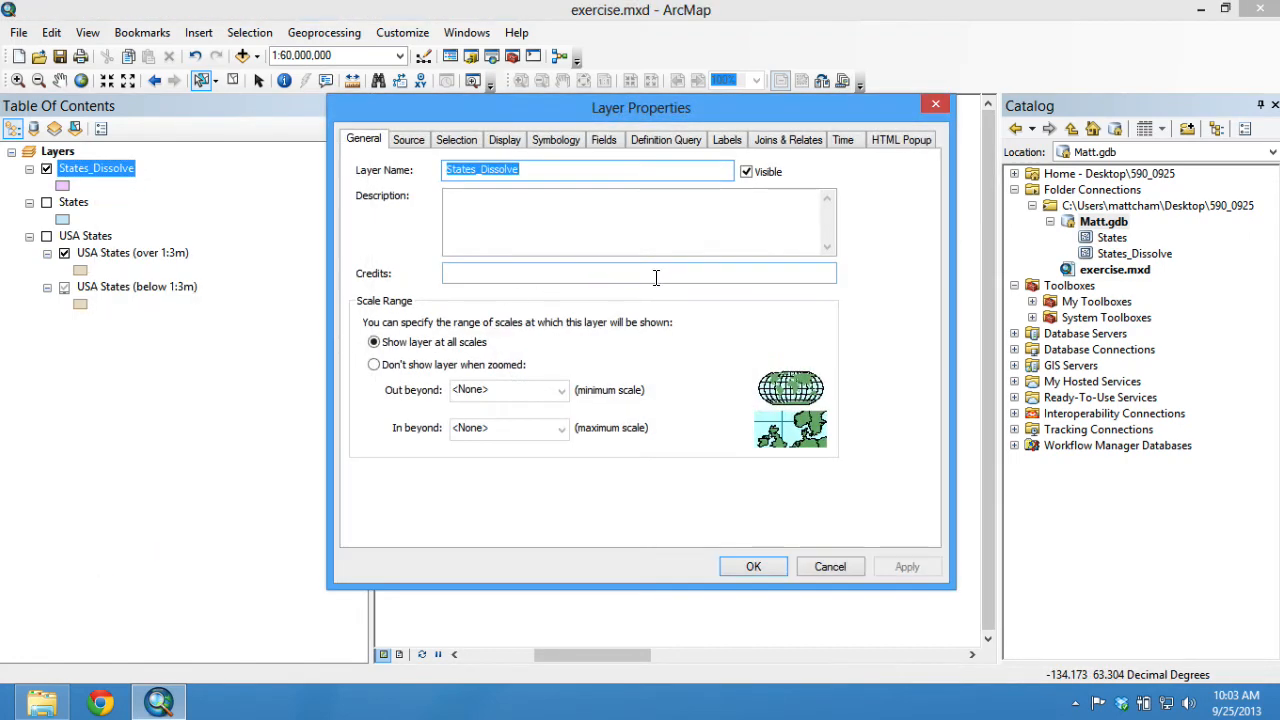
{"action": "left_click", "coordinate": [408, 139]}
{"action": "left_click", "coordinate": [457, 141]}
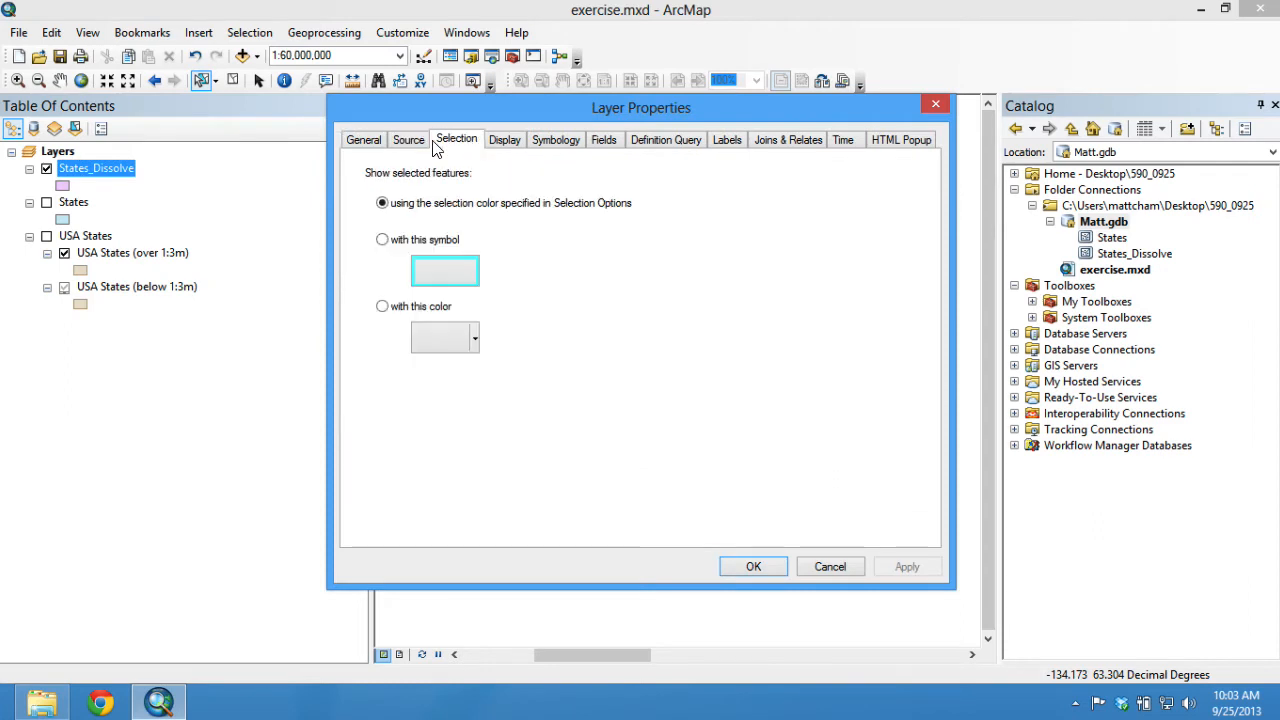
{"action": "left_click", "coordinate": [935, 104]}
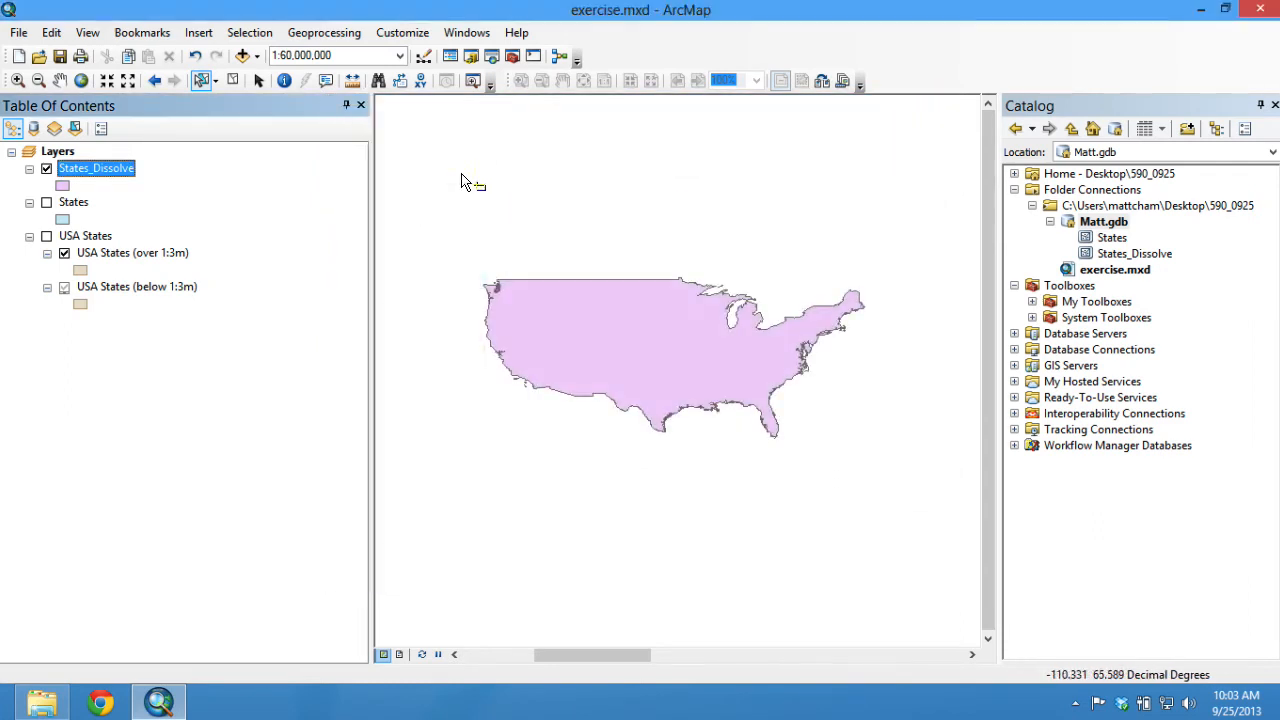
Step: Hide the States_Dissolve layer and show the States layer again
{"action": "left_click", "coordinate": [46, 169]}
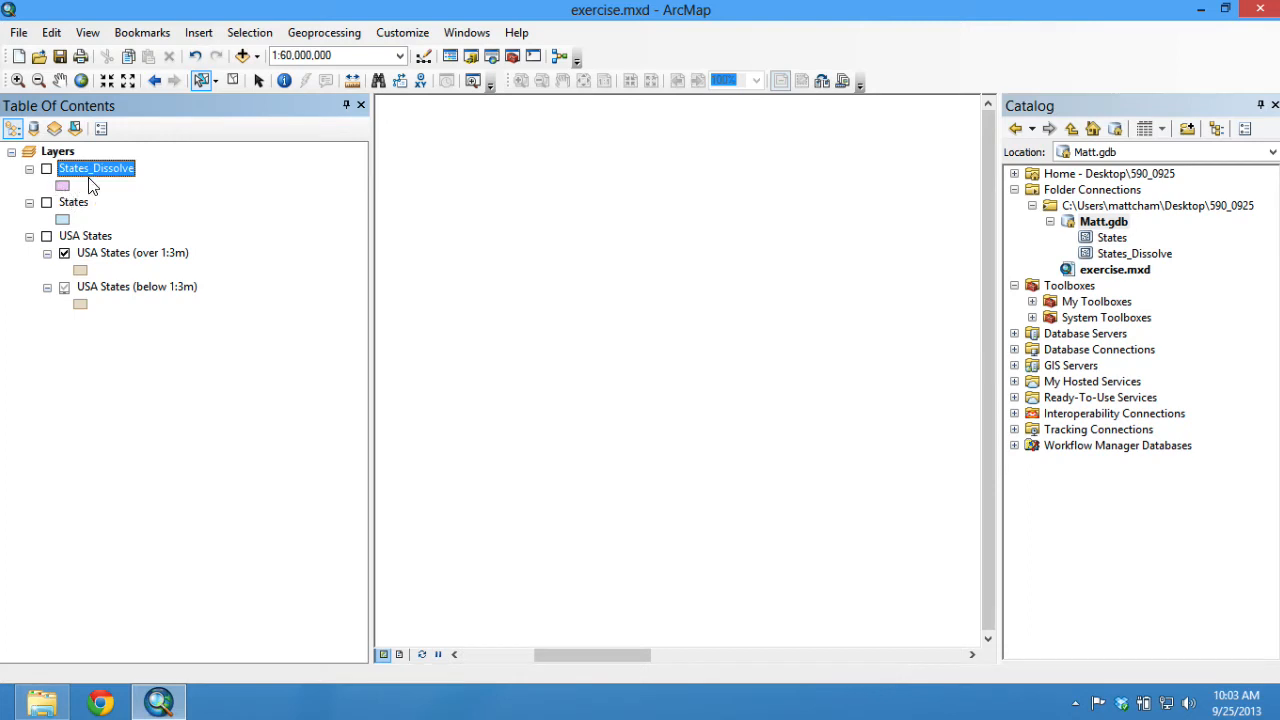
{"action": "left_click", "coordinate": [73, 202]}
{"action": "left_click", "coordinate": [46, 202]}
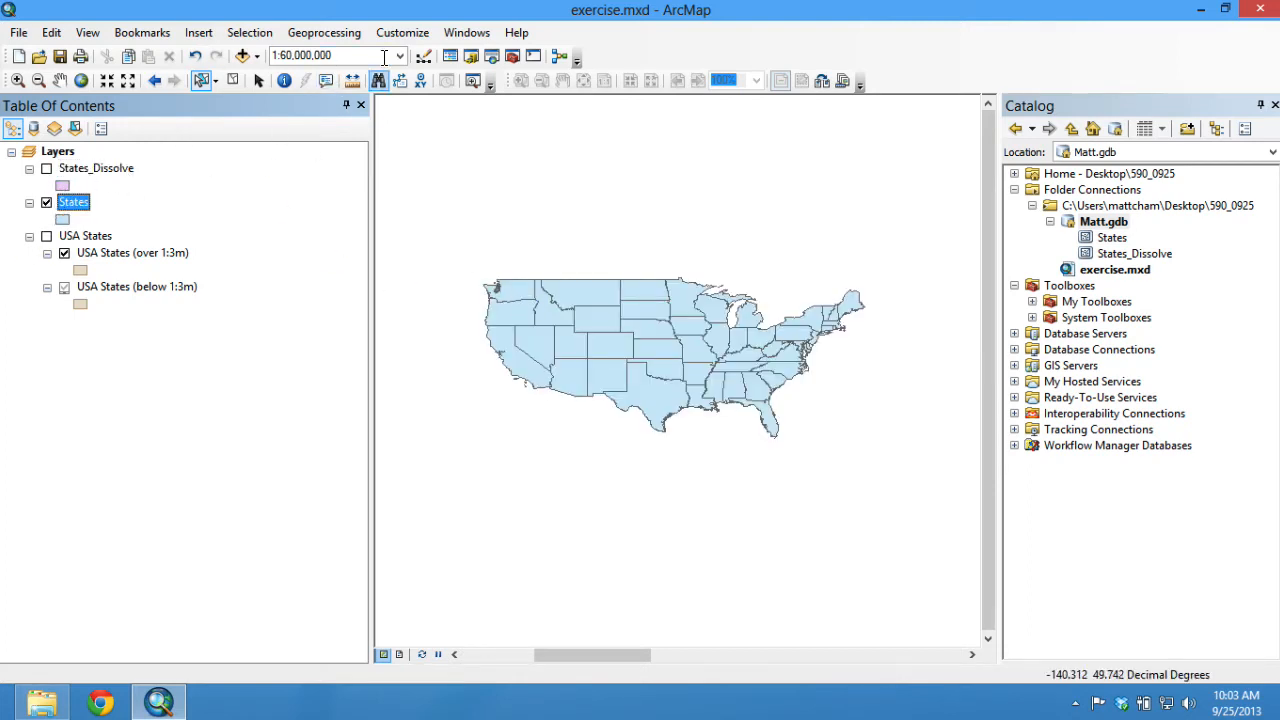
Step: Set up a Dissolve of the States layer with the default output feature class in Matt.gdb and no dissolve fields
{"action": "left_click", "coordinate": [324, 32]}
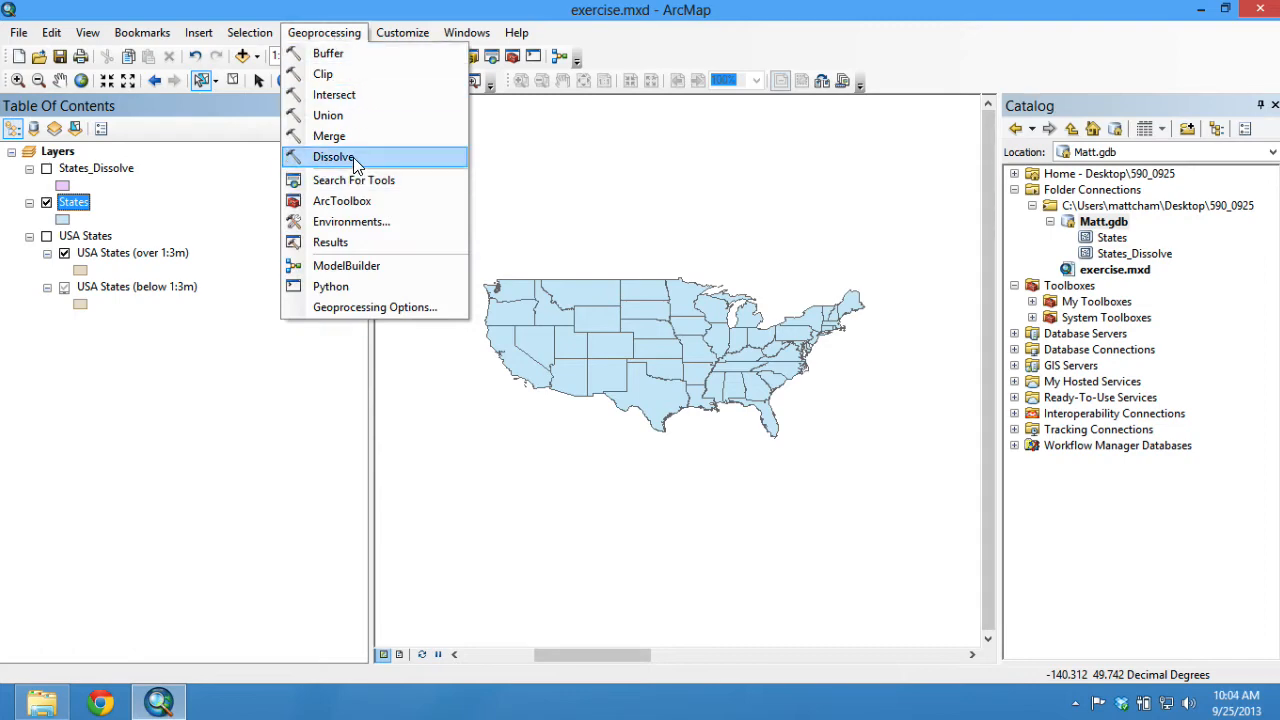
{"action": "left_click", "coordinate": [353, 157]}
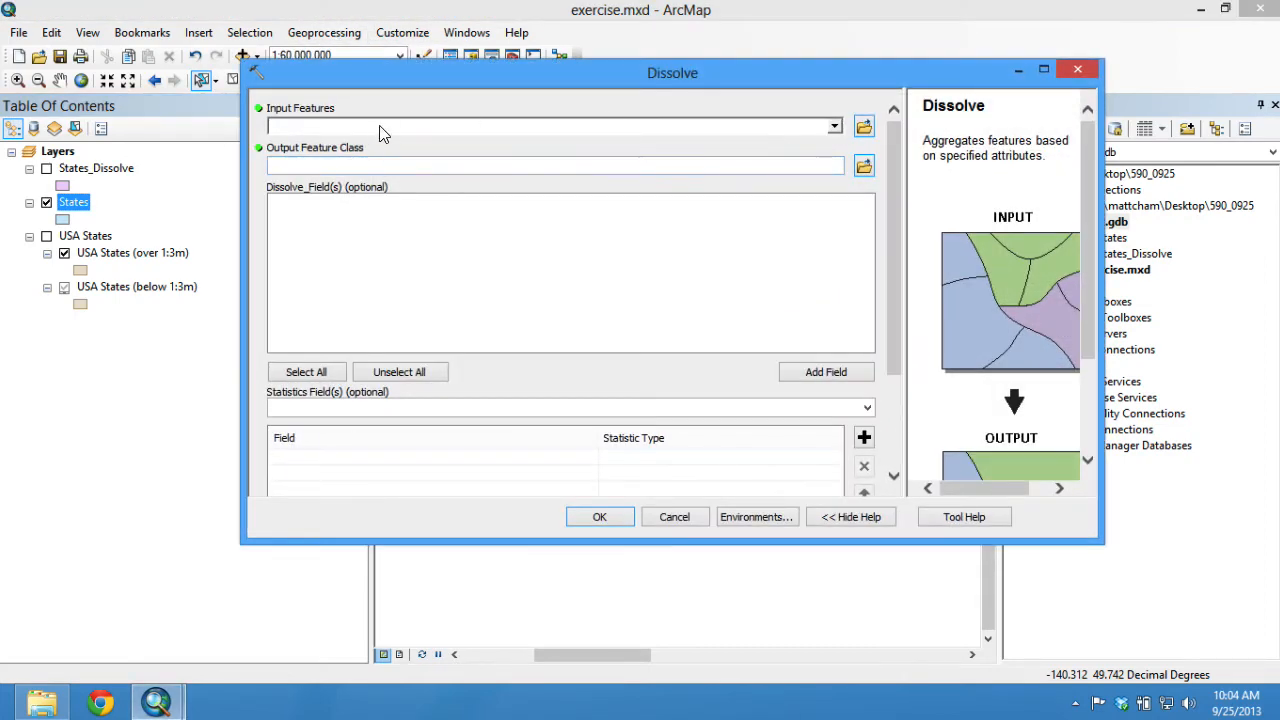
{"action": "left_click", "coordinate": [834, 130]}
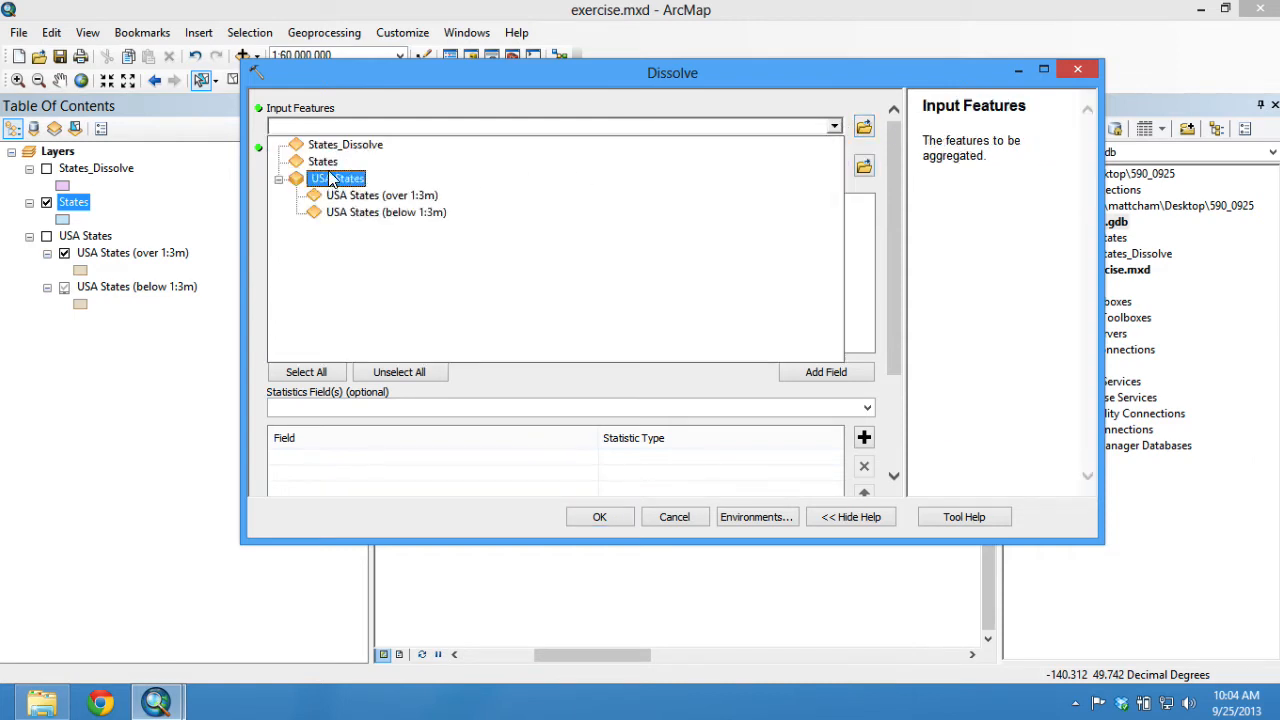
{"action": "left_click", "coordinate": [323, 161]}
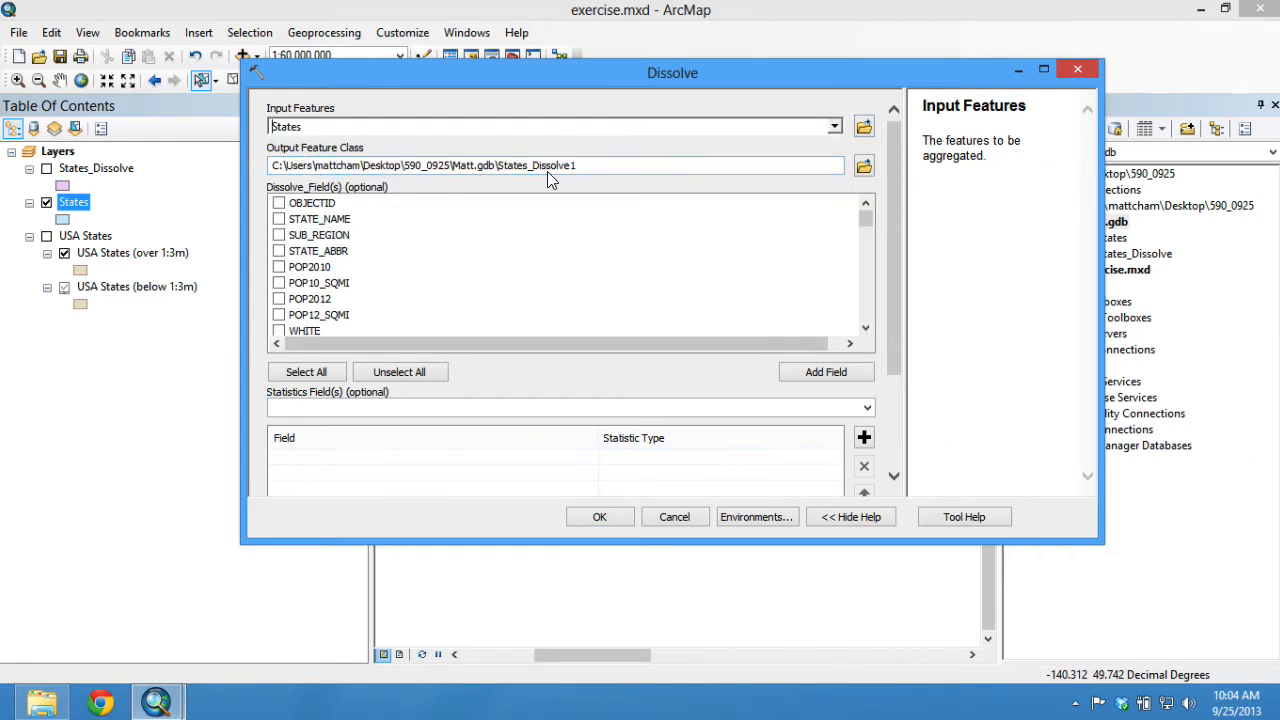
{"action": "left_click", "coordinate": [517, 167]}
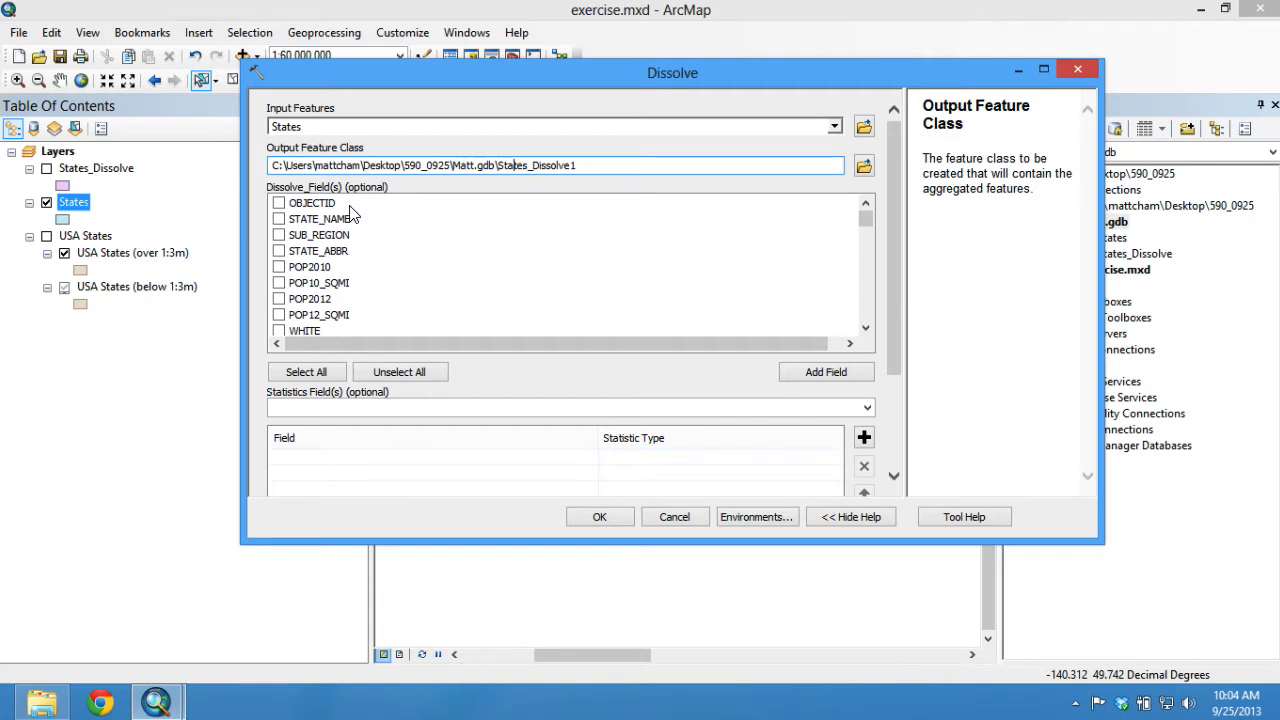
{"action": "scroll", "coordinate": [352, 212], "scroll_direction": "down", "scroll_amount": 2}
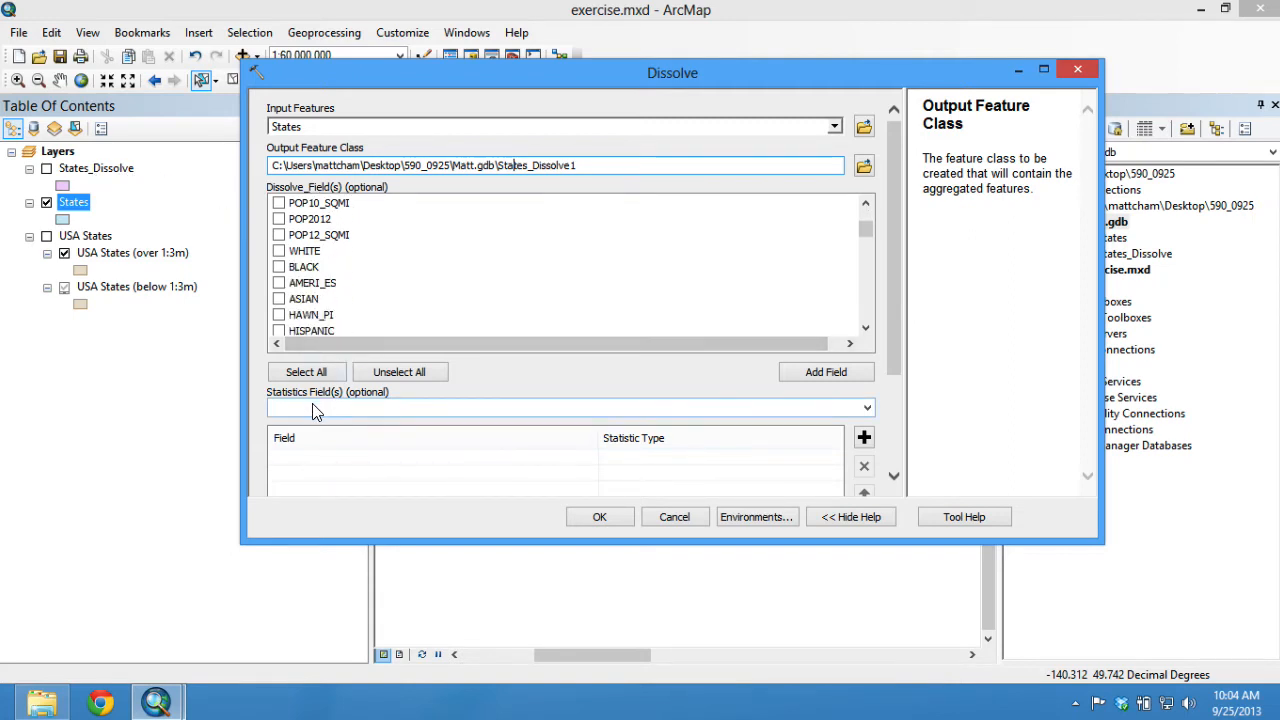
Step: Add POP2010 as the statistics field for the dissolve and remove the stray OBJECTID entry from the field list
{"action": "left_click", "coordinate": [313, 410]}
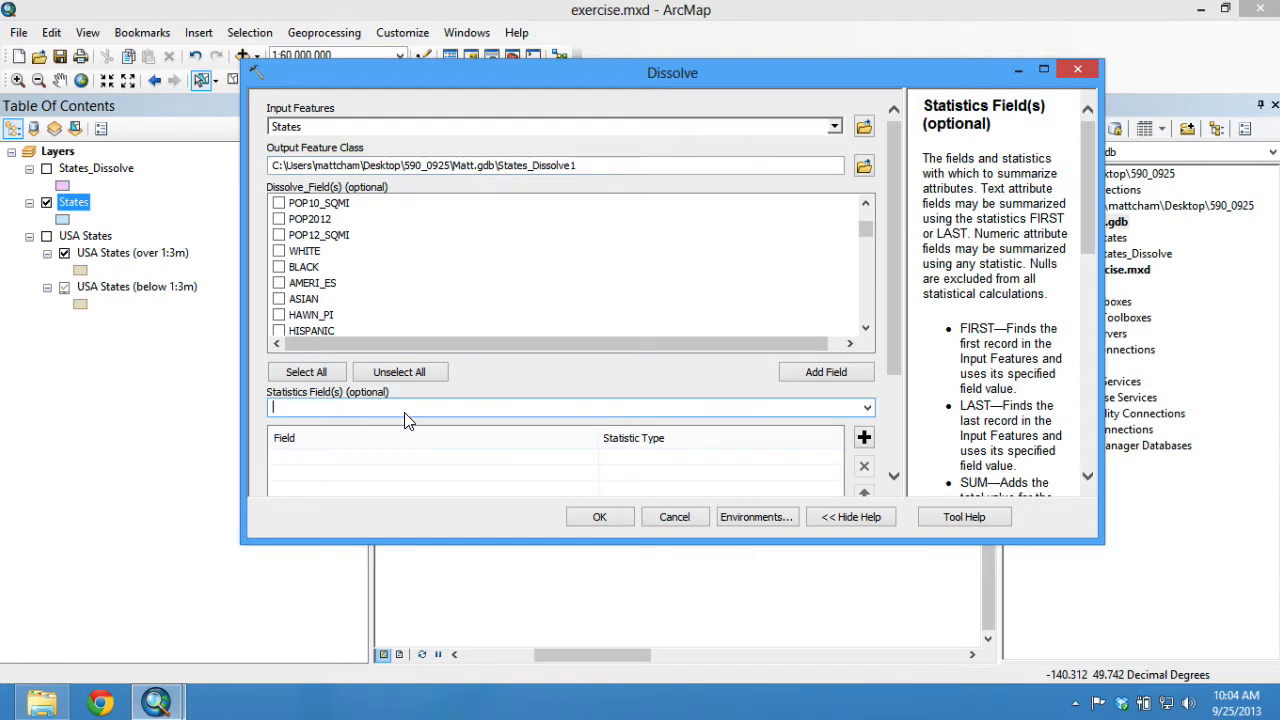
{"action": "left_click", "coordinate": [865, 406]}
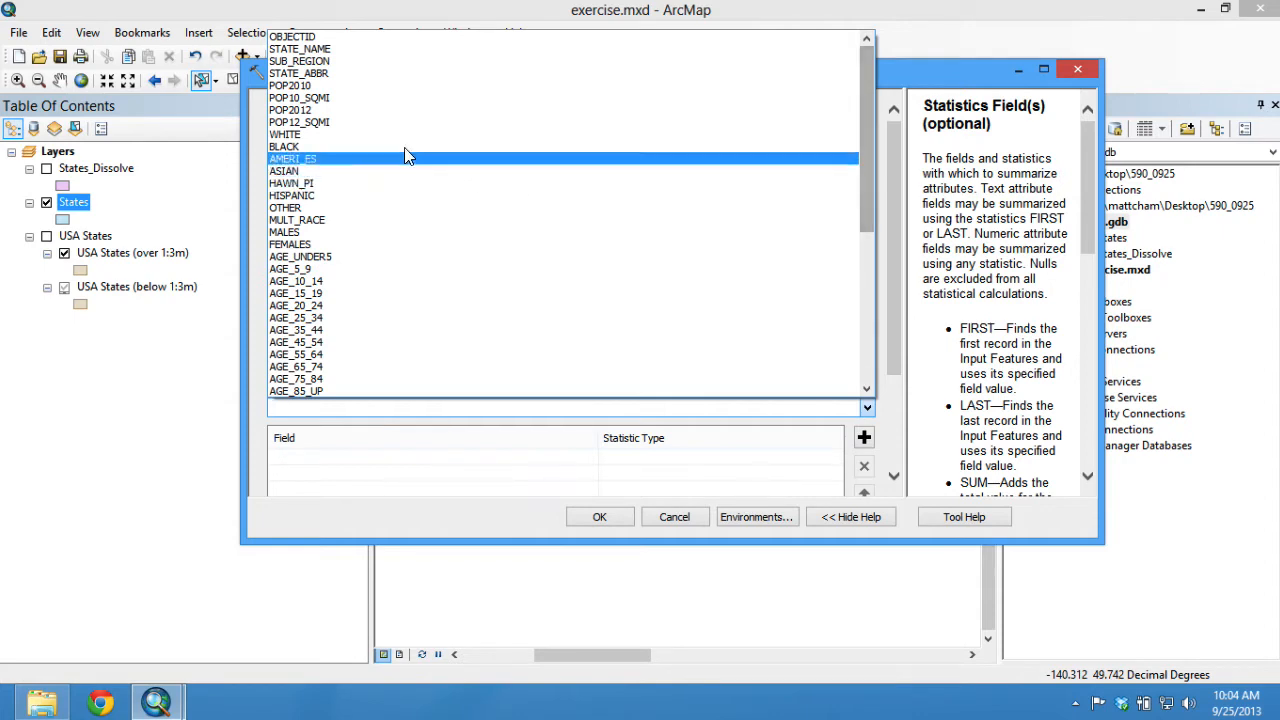
{"action": "left_click", "coordinate": [308, 87]}
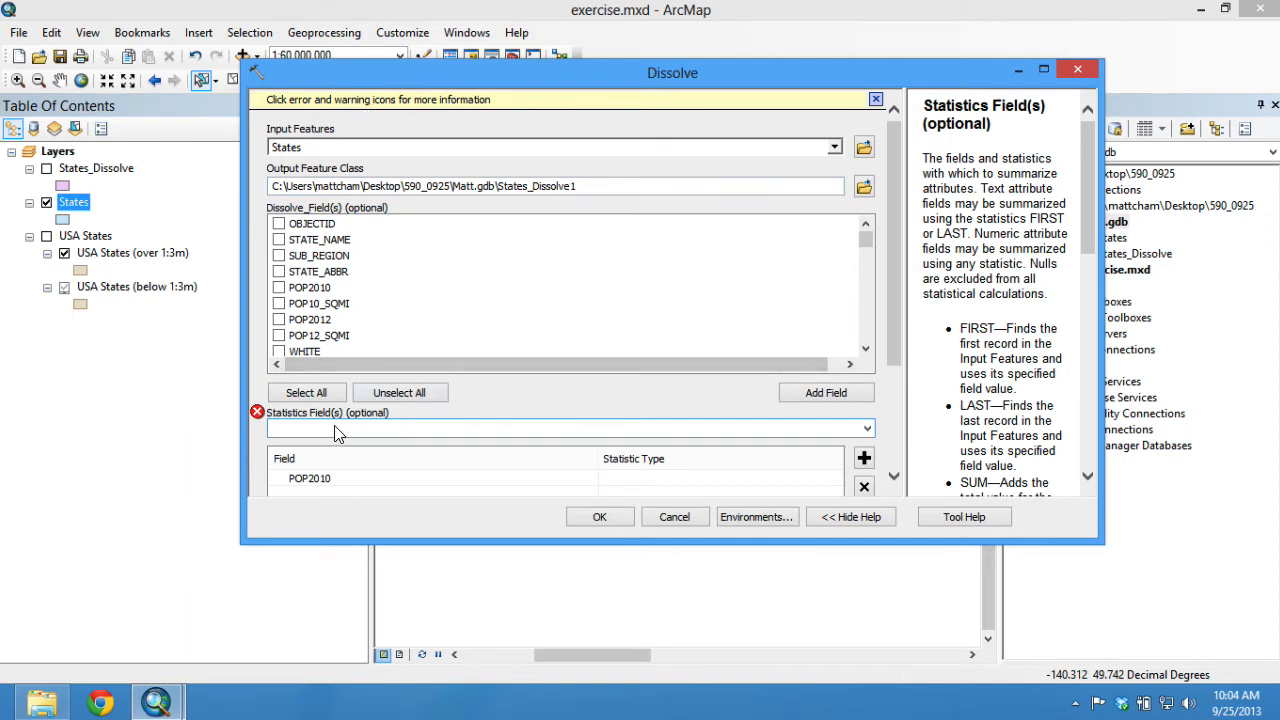
{"action": "scroll", "coordinate": [335, 426], "scroll_direction": "down", "scroll_amount": 1}
{"action": "left_click", "coordinate": [313, 480]}
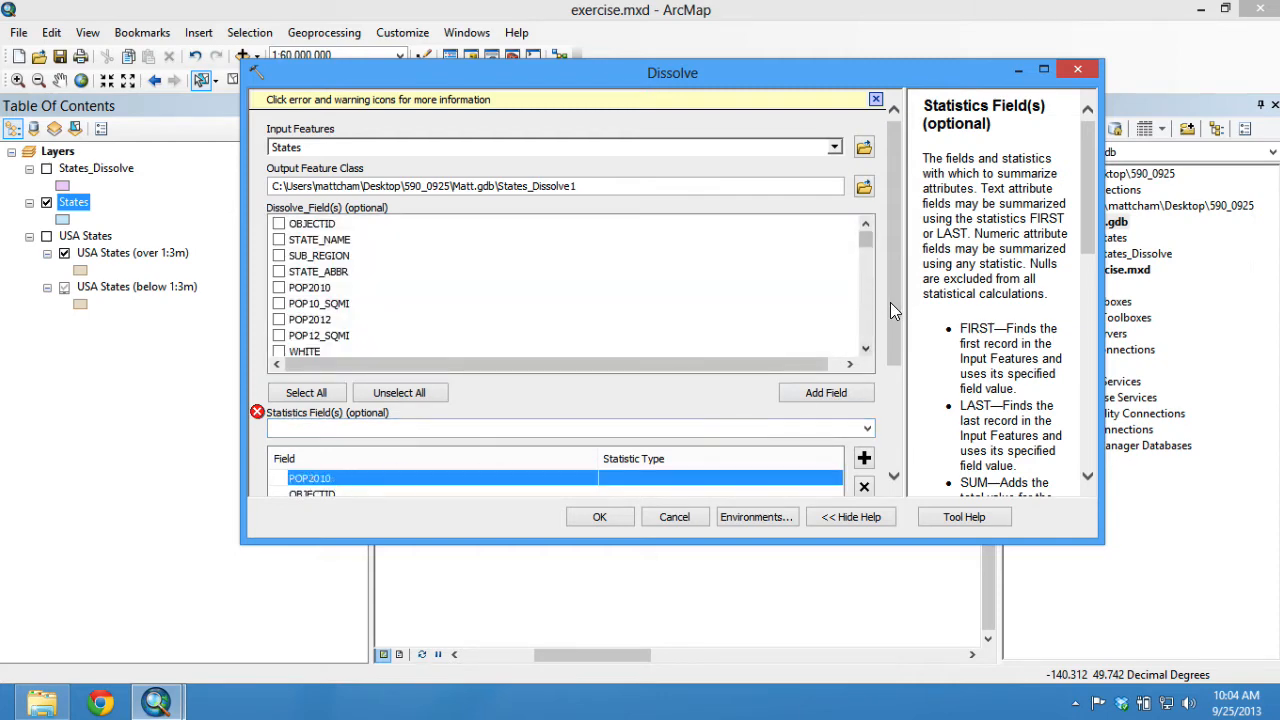
{"action": "scroll", "coordinate": [690, 413], "scroll_direction": "down", "scroll_amount": 3}
{"action": "left_click", "coordinate": [360, 371]}
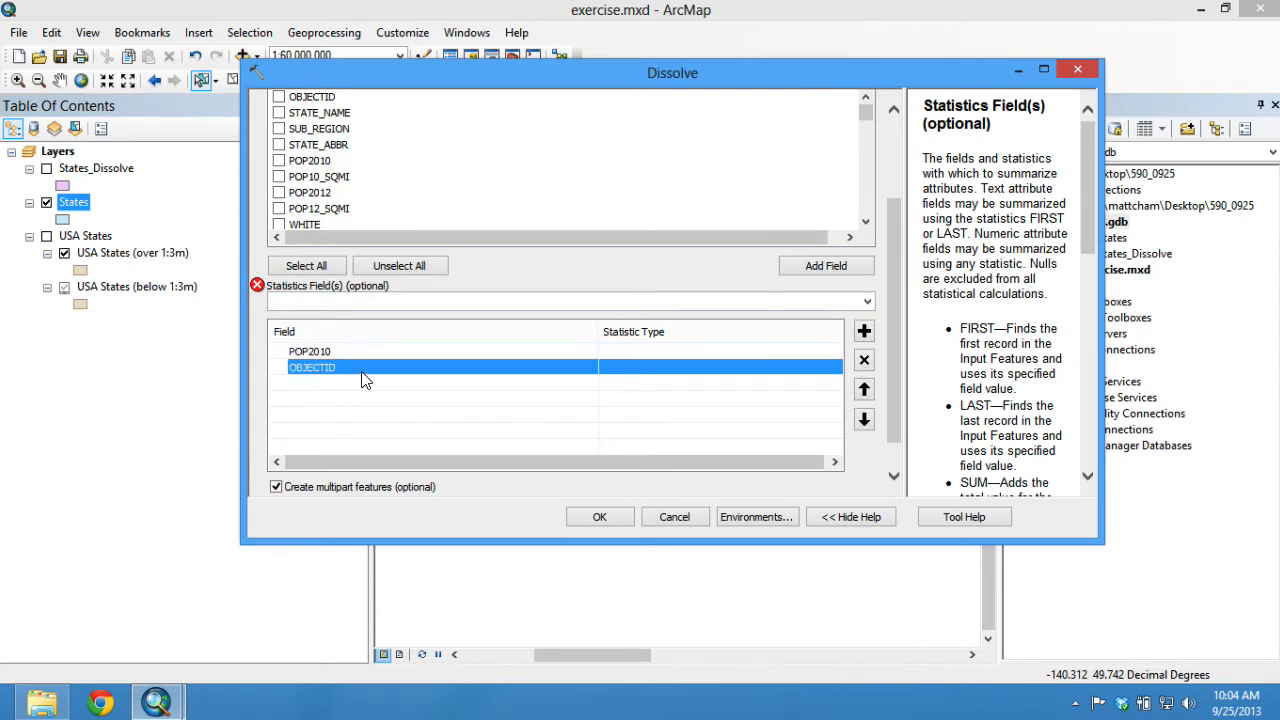
{"action": "left_click", "coordinate": [864, 362]}
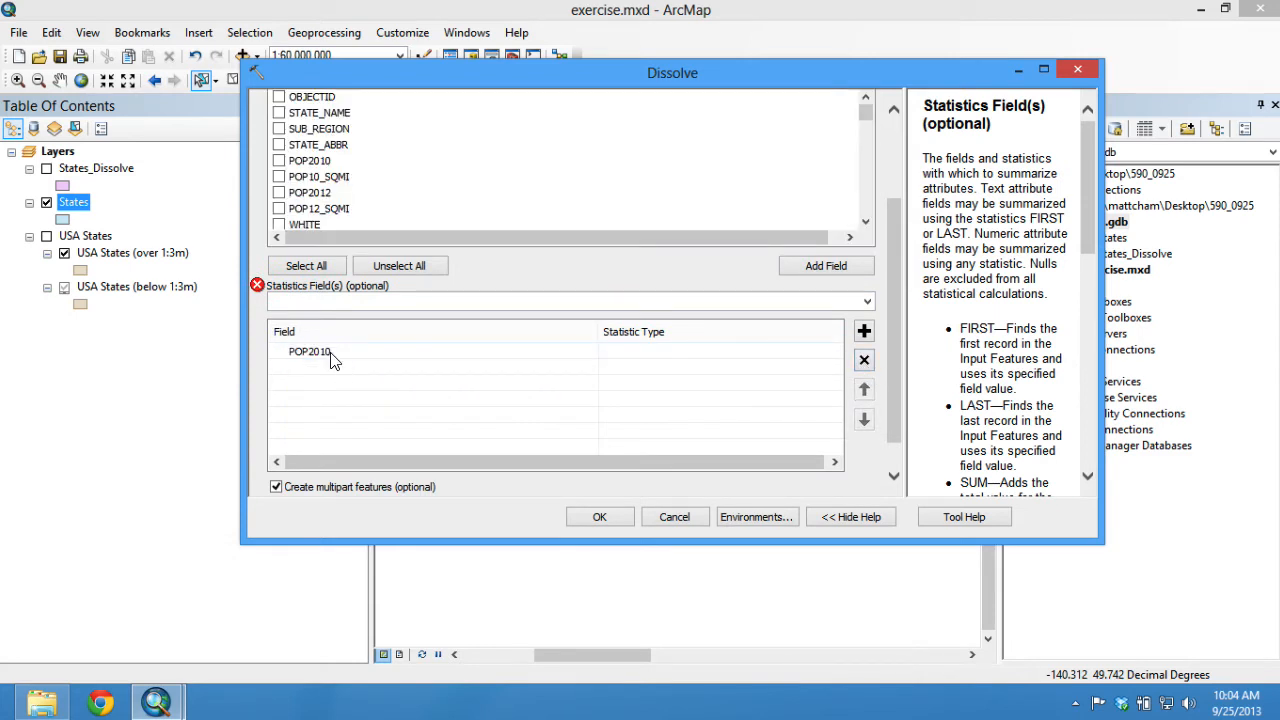
Step: Set the POP2010 statistic type to SUM, run the dissolve with multipart features allowed, and close the completion report
{"action": "mouse_move", "coordinate": [258, 287]}
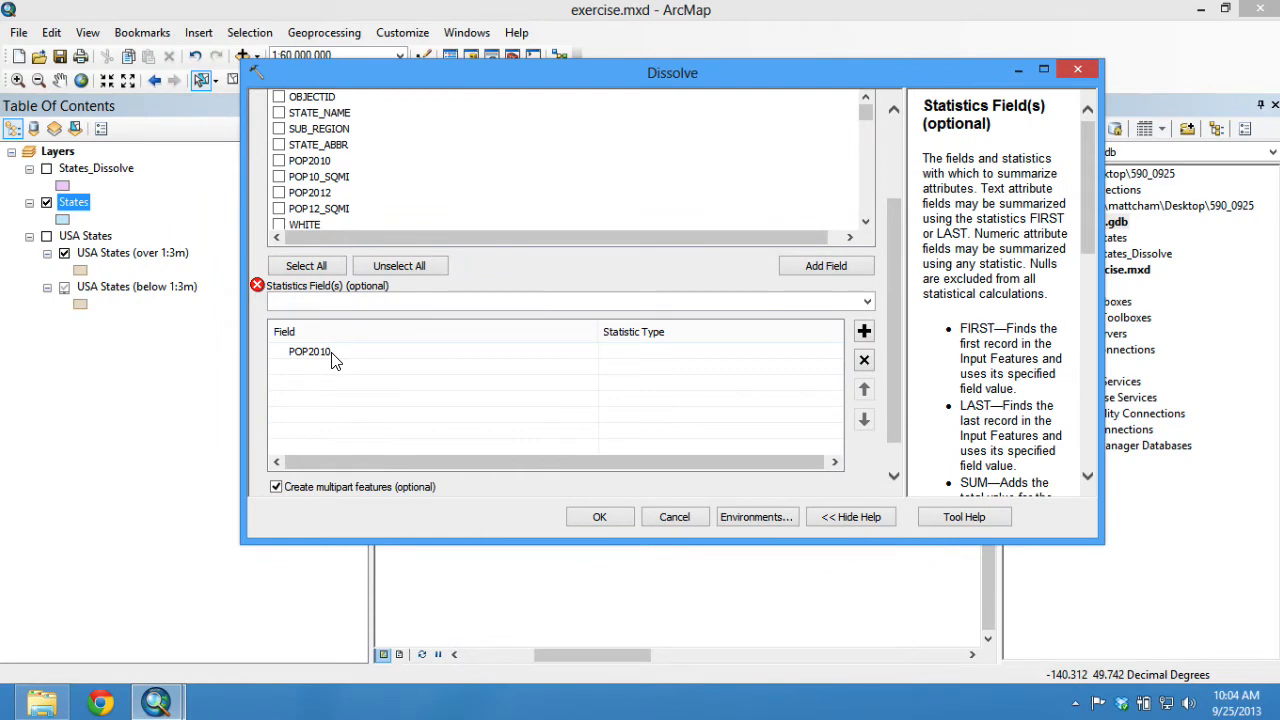
{"action": "left_click_drag", "start_coordinate": [393, 83], "coordinate": [495, 423]}
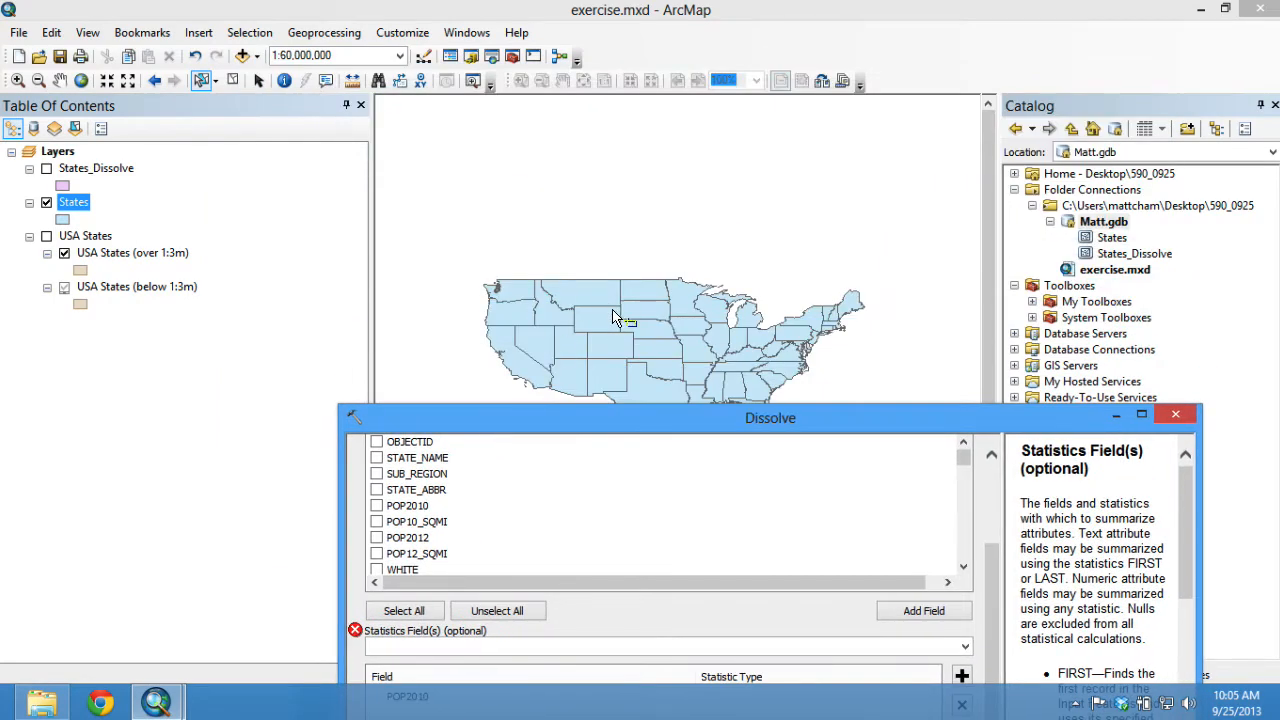
{"action": "left_click_drag", "start_coordinate": [683, 410], "coordinate": [595, 105]}
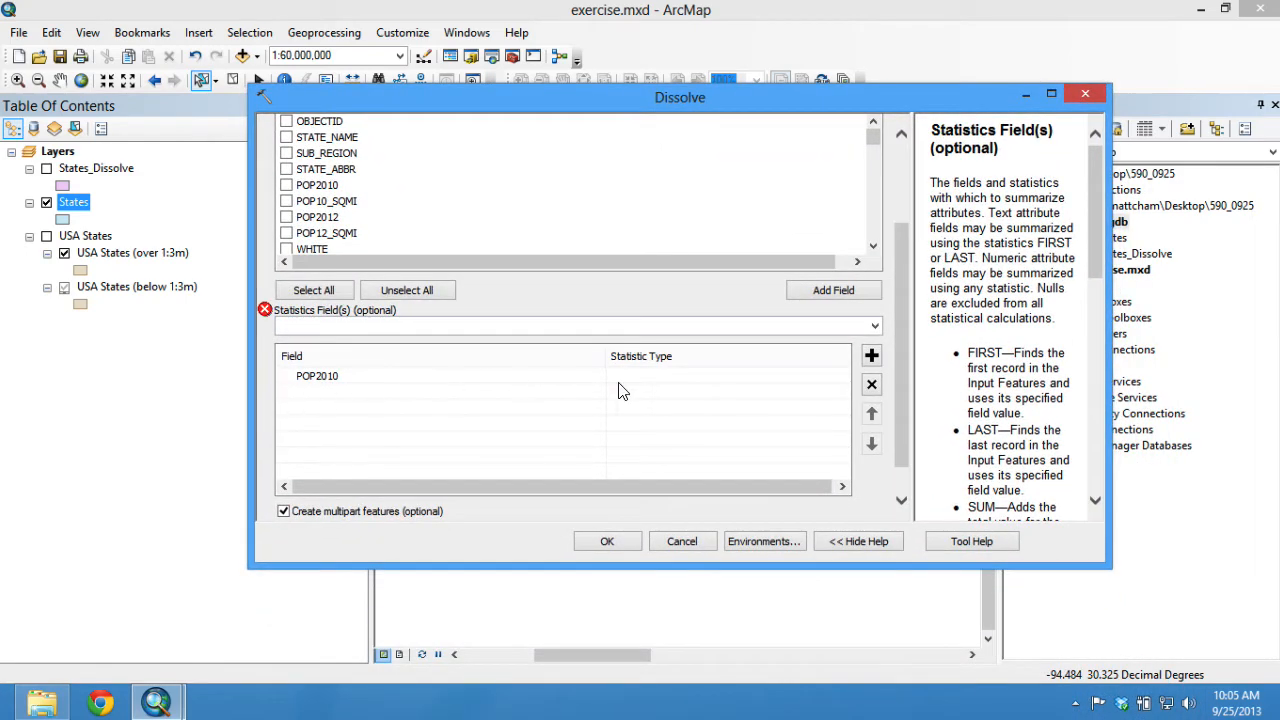
{"action": "left_click", "coordinate": [663, 386]}
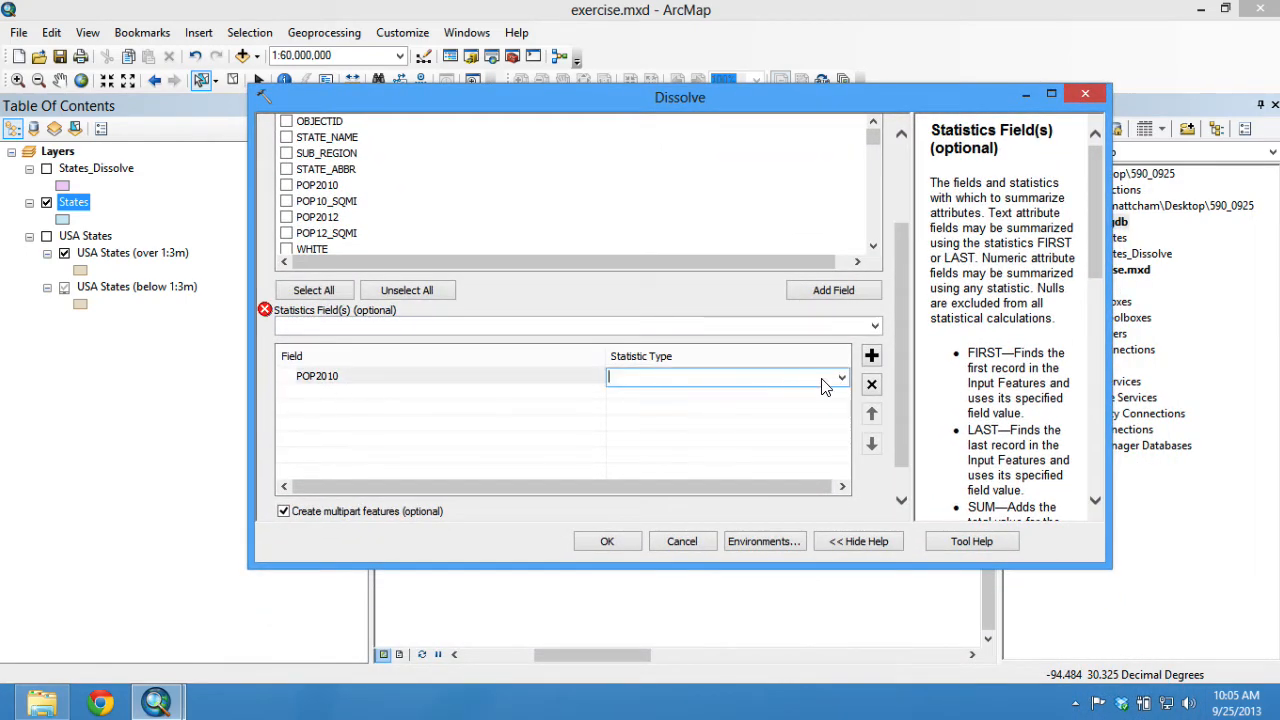
{"action": "left_click", "coordinate": [843, 377]}
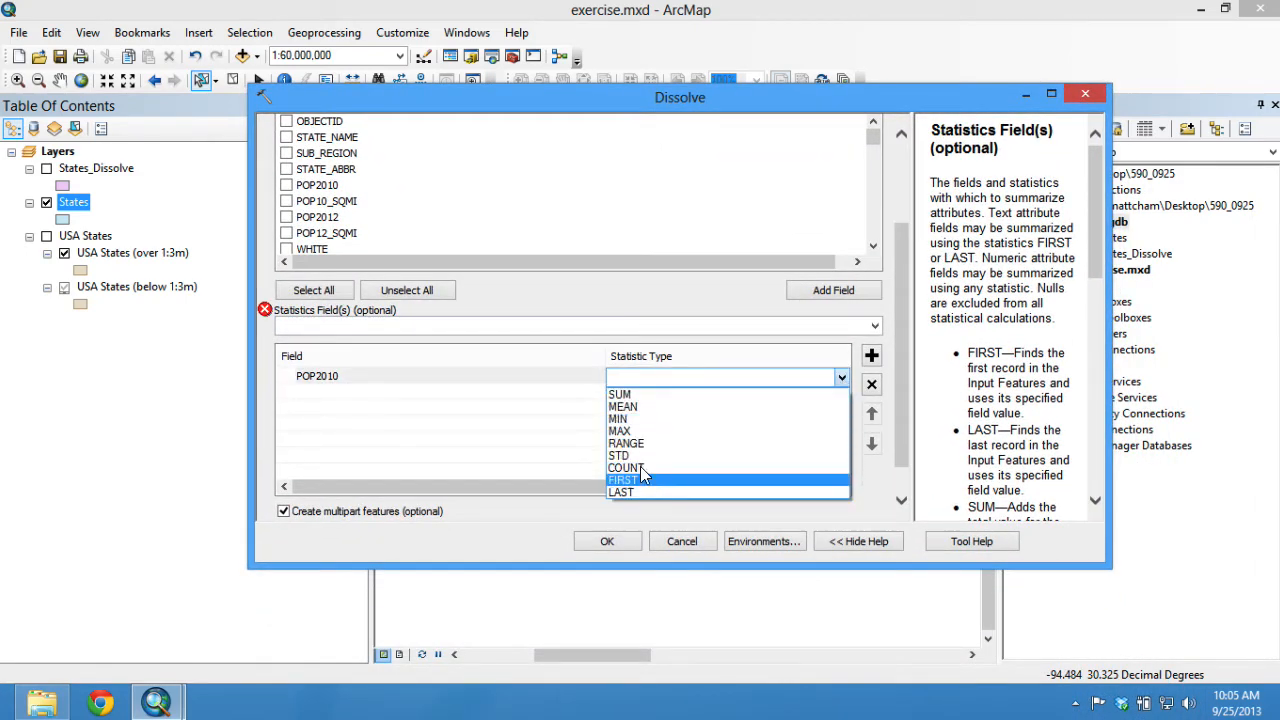
{"action": "left_click", "coordinate": [633, 396]}
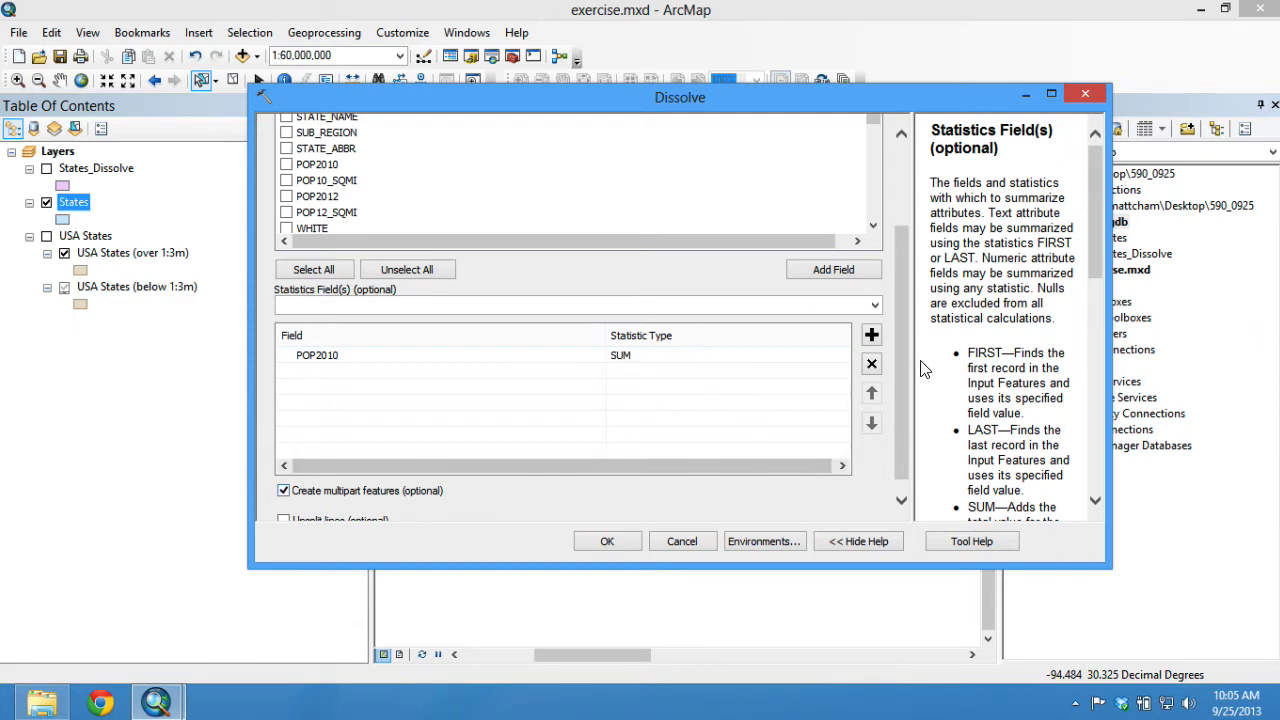
{"action": "scroll", "coordinate": [902, 376], "scroll_direction": "down", "scroll_amount": 2}
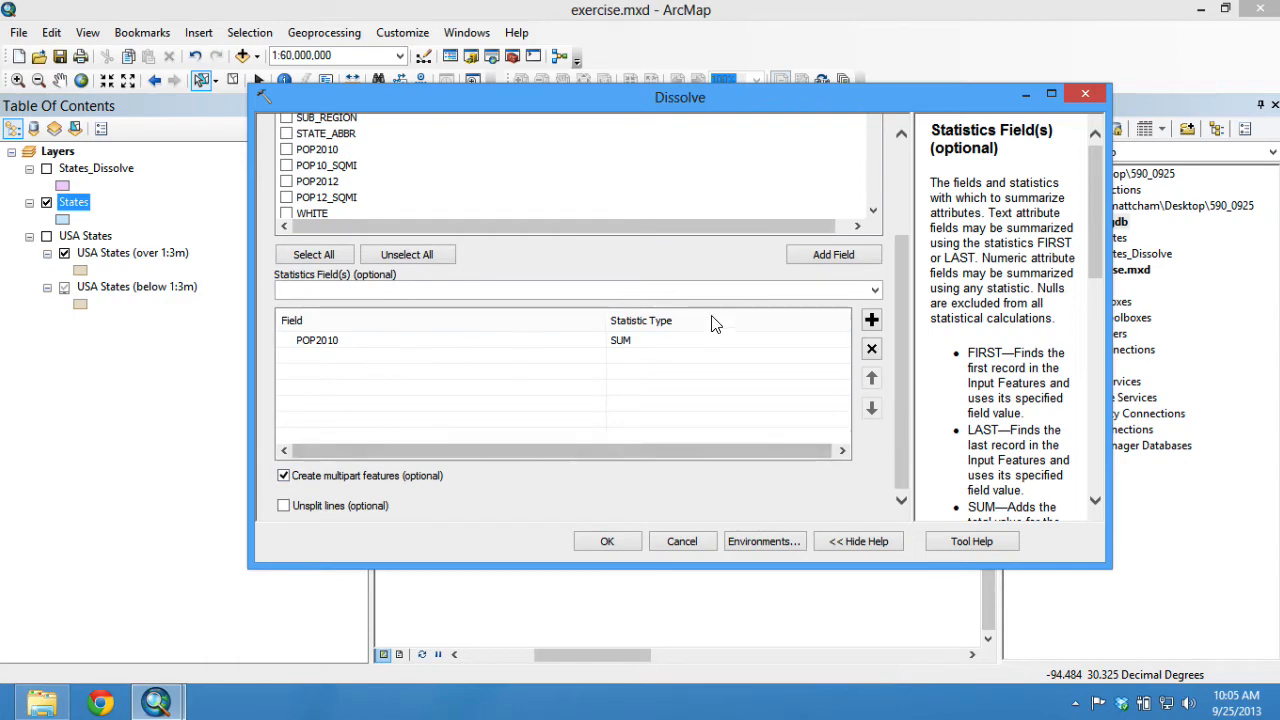
{"action": "left_click", "coordinate": [604, 539]}
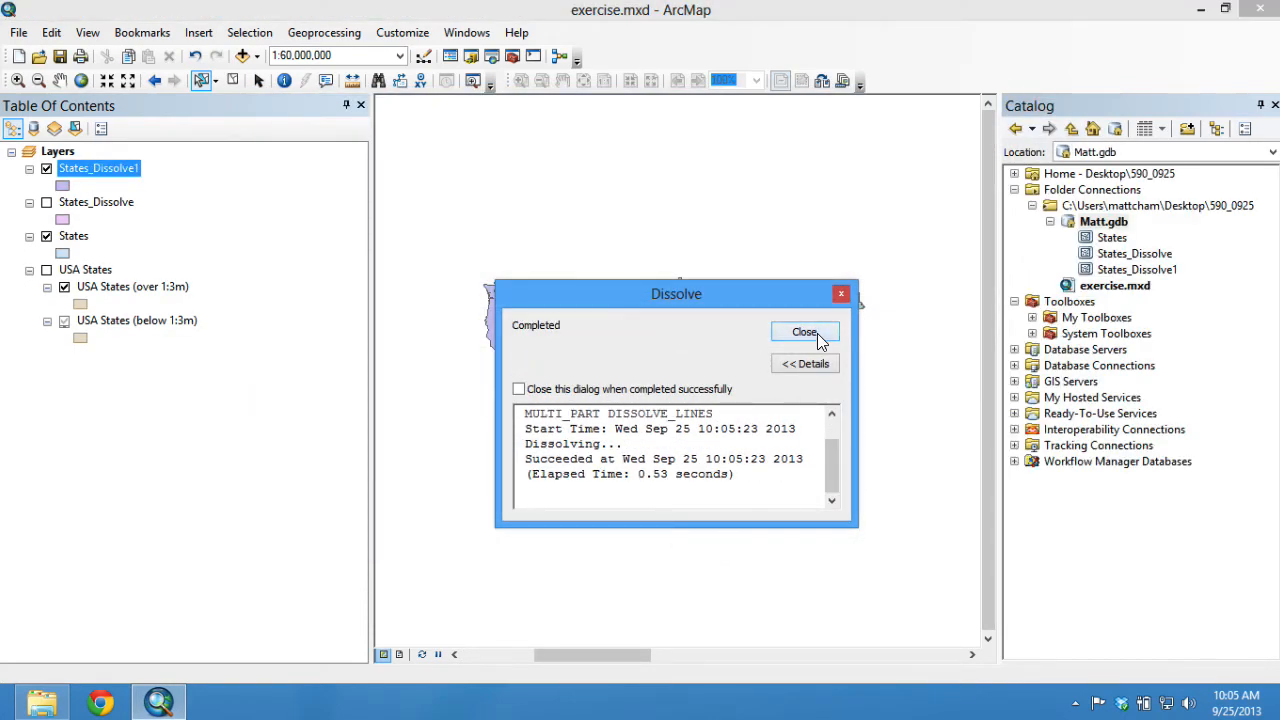
{"action": "left_click", "coordinate": [817, 334]}
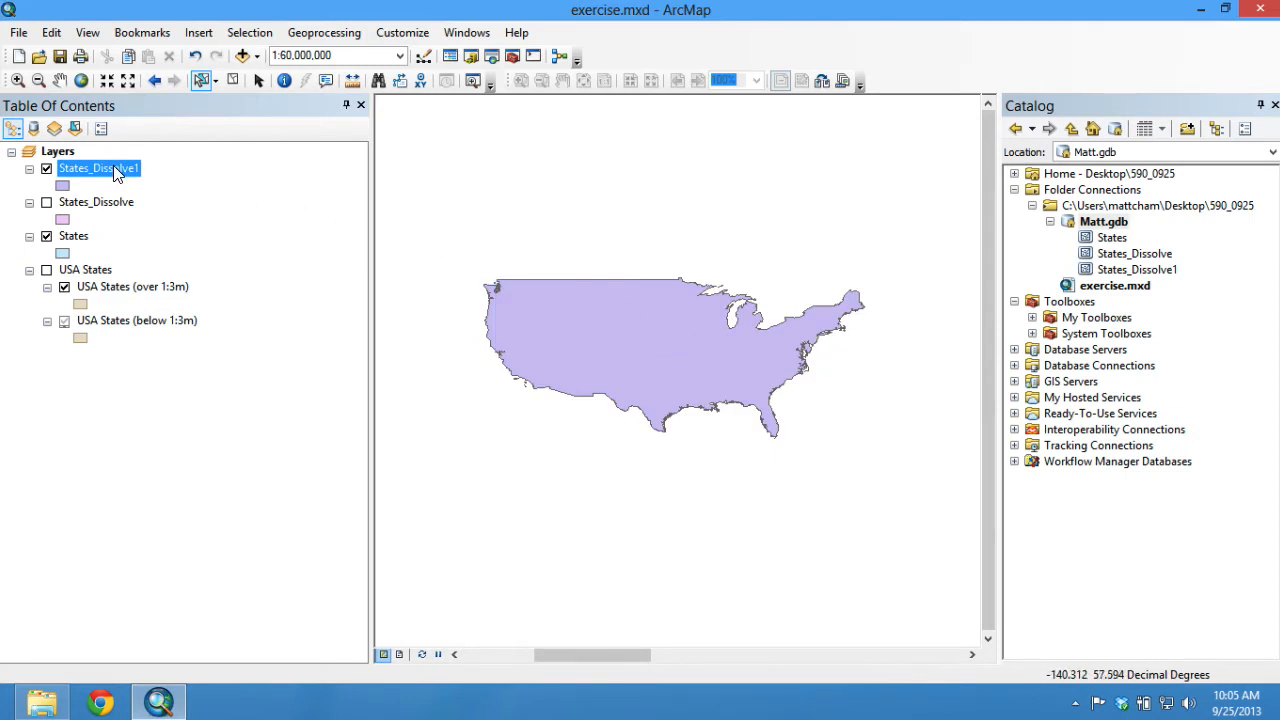
Step: Check the attribute table of the States_Dissolve1 layer and hide that layer so the States layer shows
{"action": "right_click", "coordinate": [116, 172]}
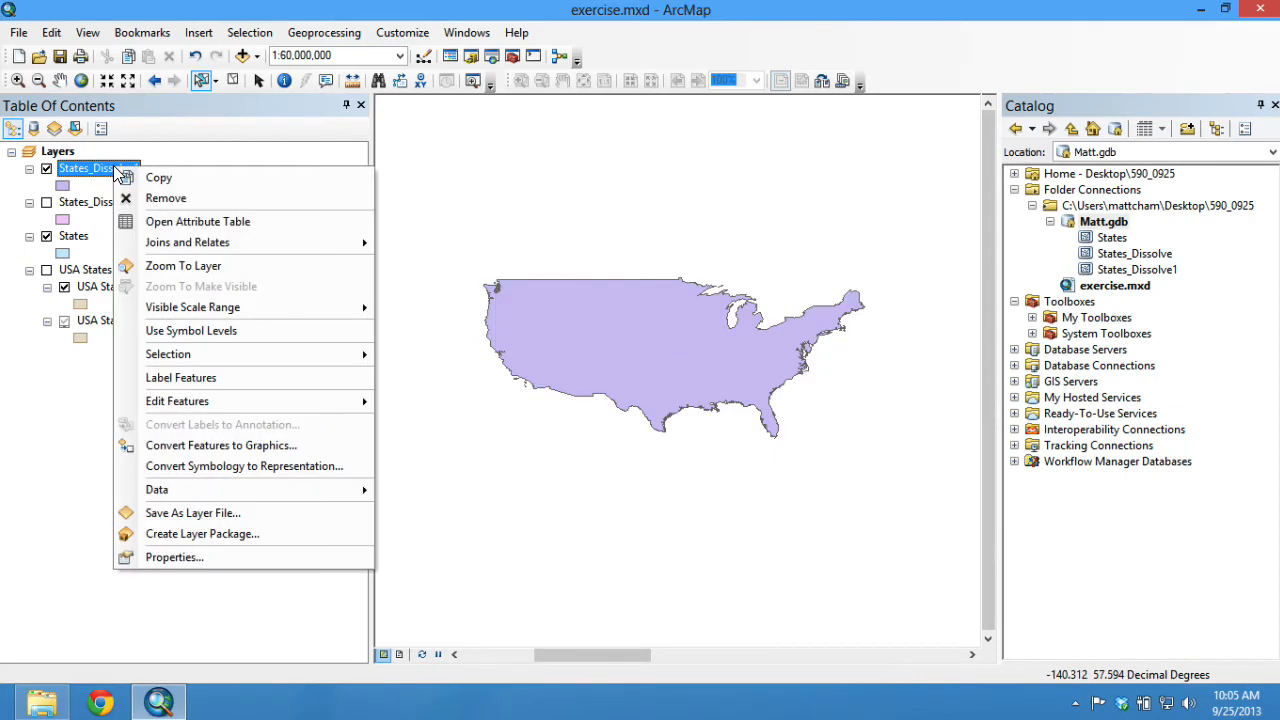
{"action": "left_click", "coordinate": [190, 219]}
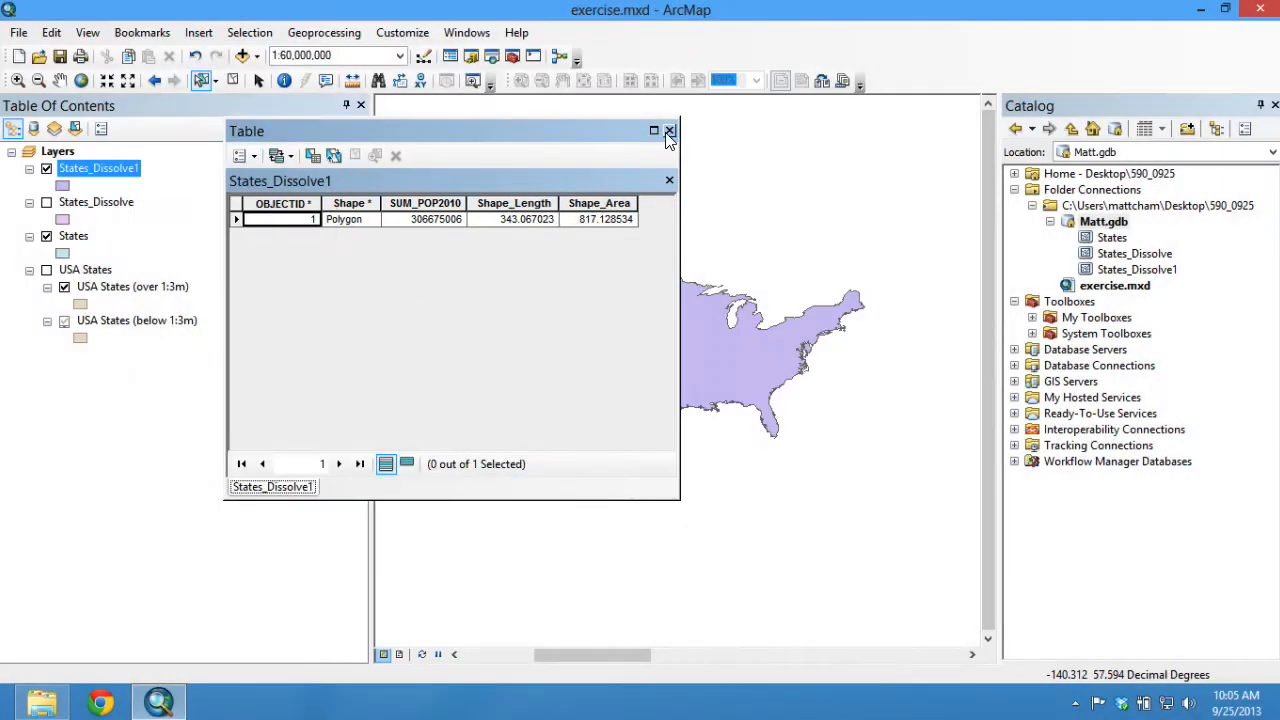
{"action": "left_click", "coordinate": [669, 131]}
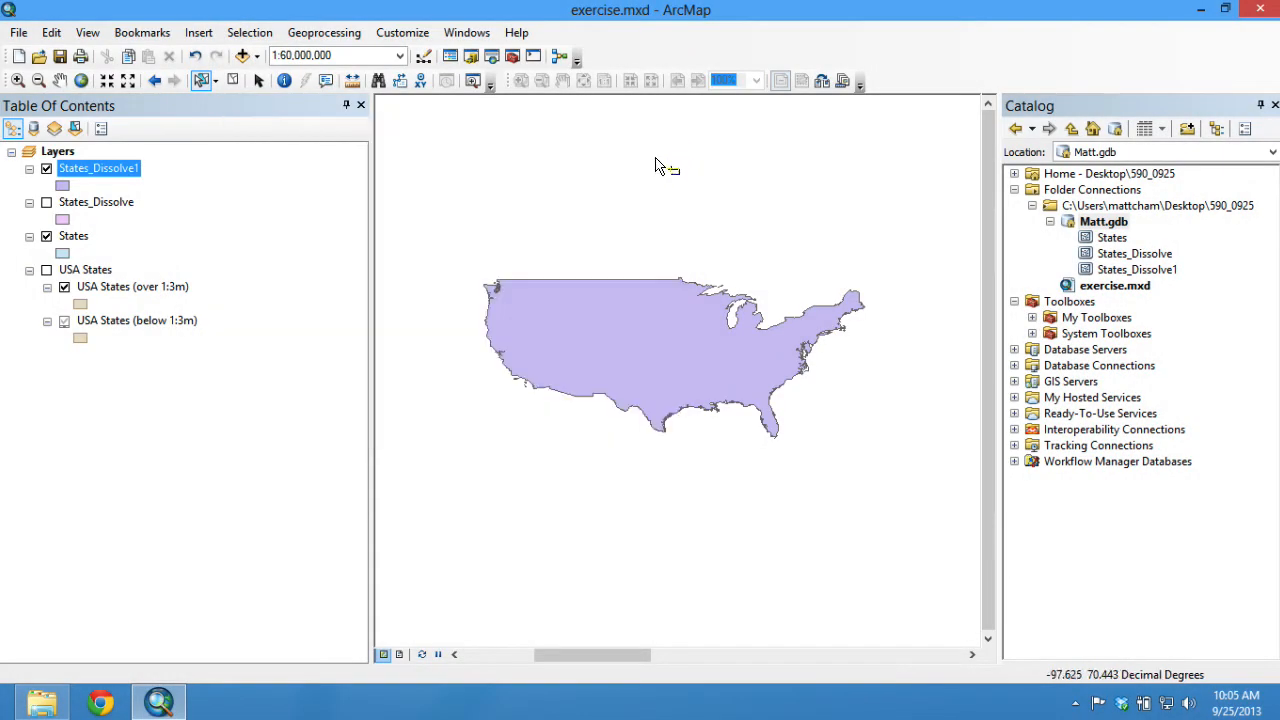
{"action": "left_click", "coordinate": [49, 170]}
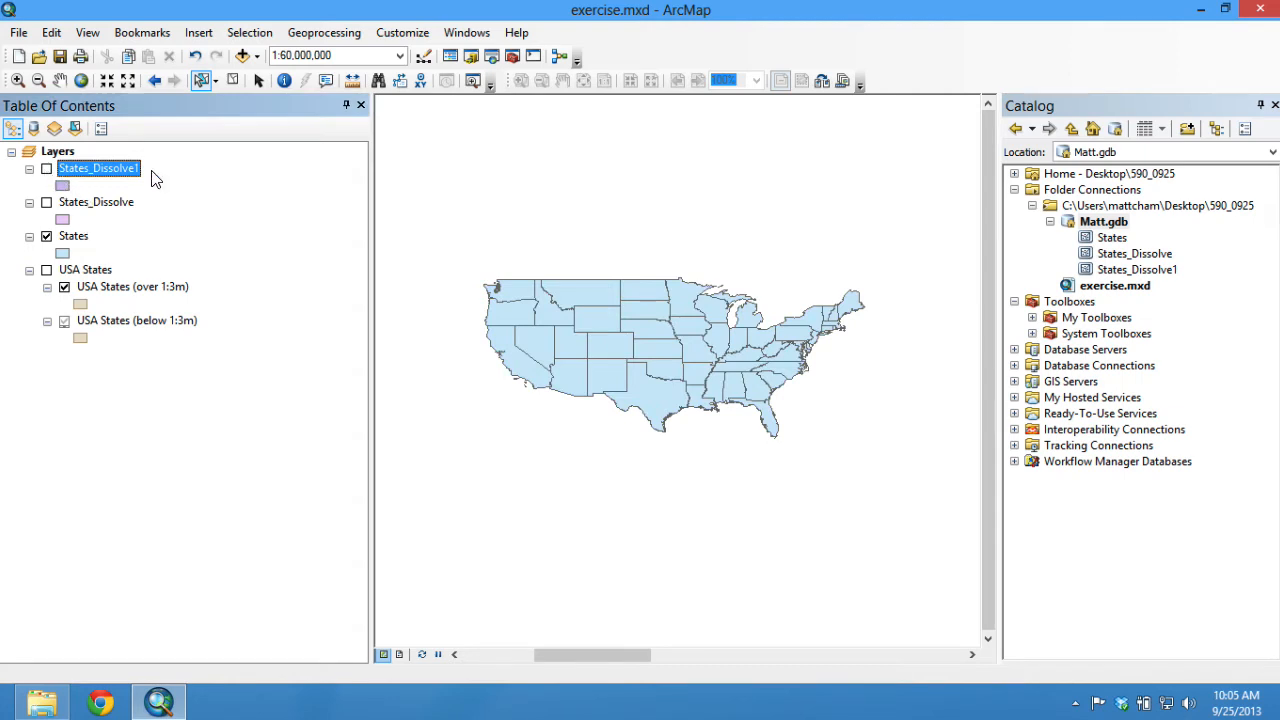
{"action": "left_click", "coordinate": [75, 238]}
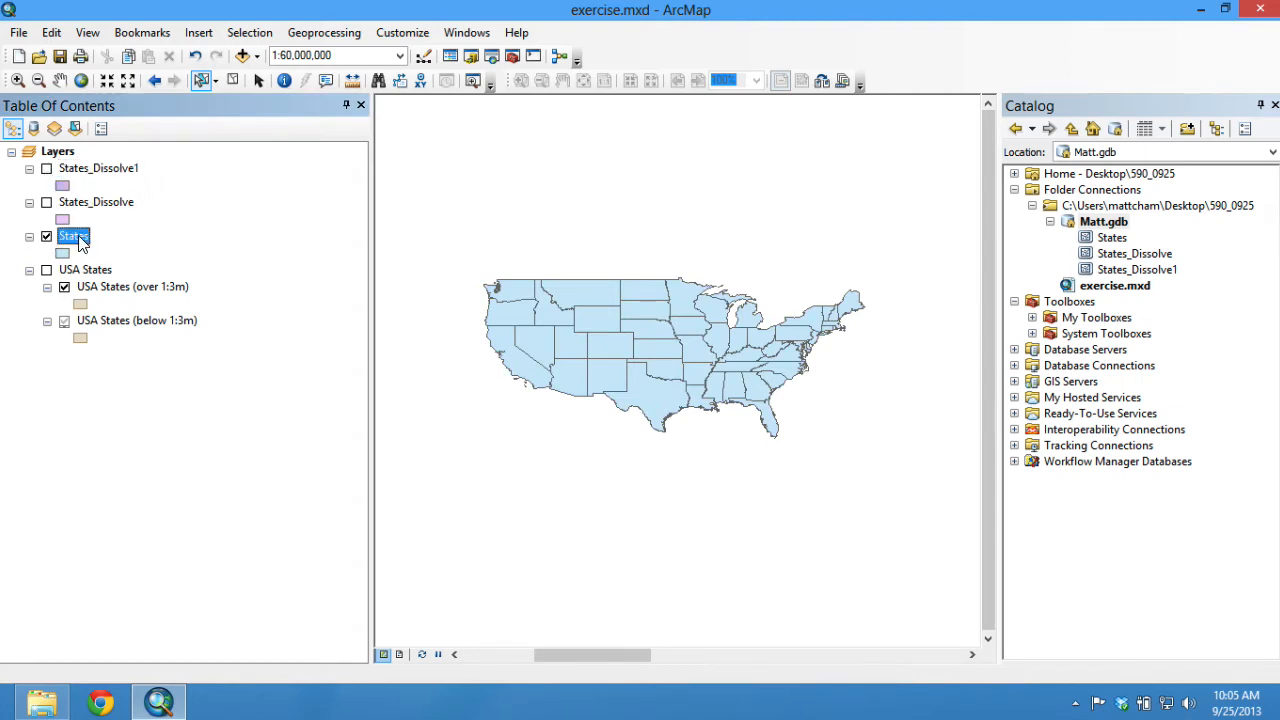
Step: Set up another Dissolve of the States layer into Matt.gdb with the default output name and no dissolve fields
{"action": "left_click", "coordinate": [327, 40]}
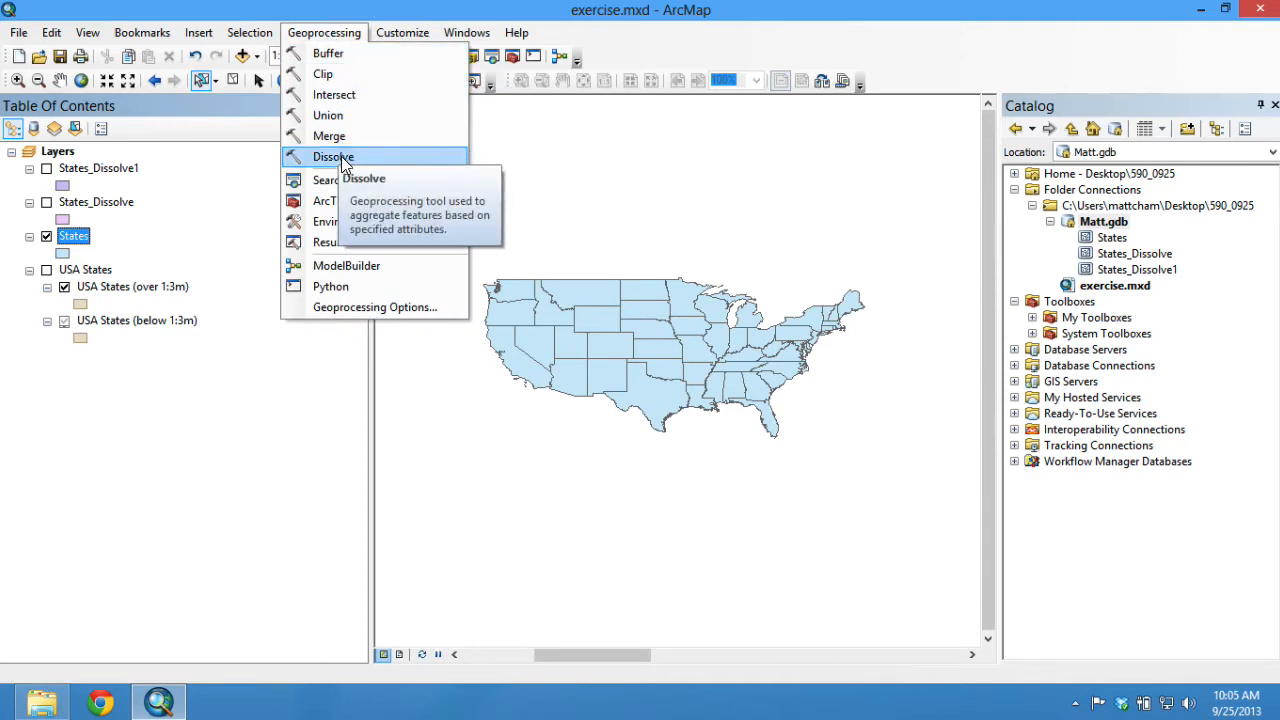
{"action": "left_click", "coordinate": [345, 156]}
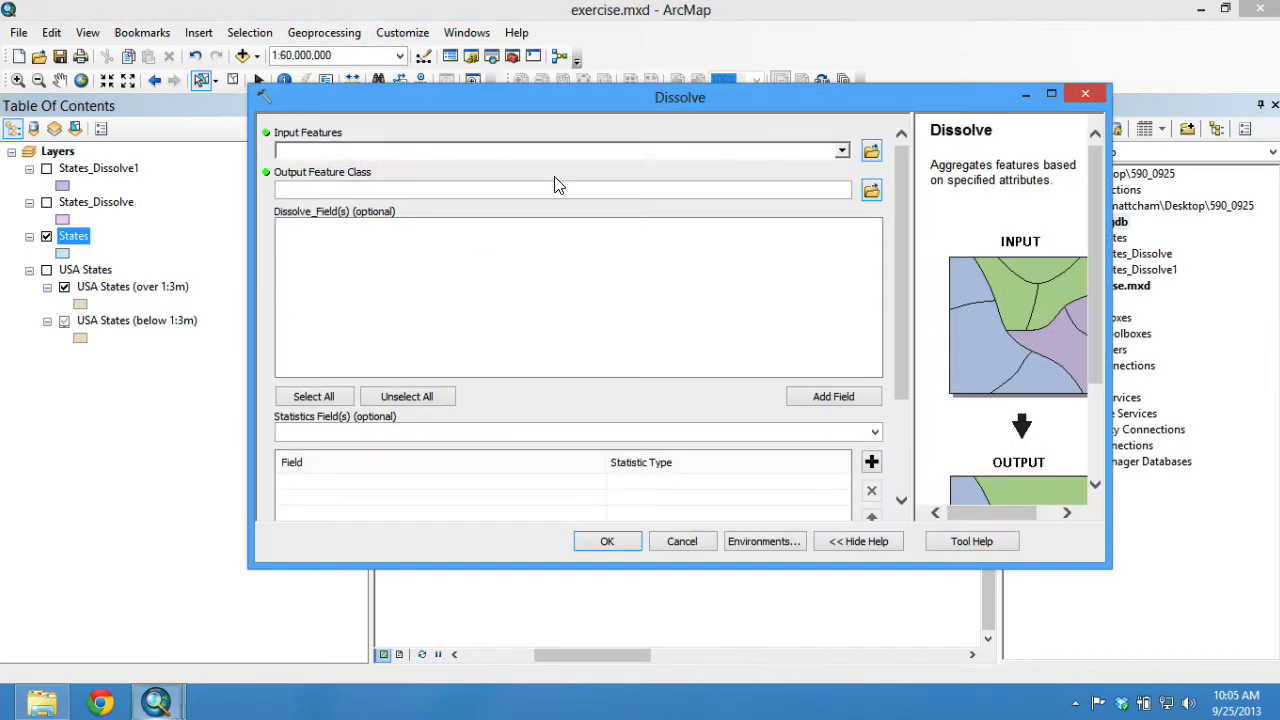
{"action": "left_click", "coordinate": [842, 152]}
{"action": "left_click", "coordinate": [365, 203]}
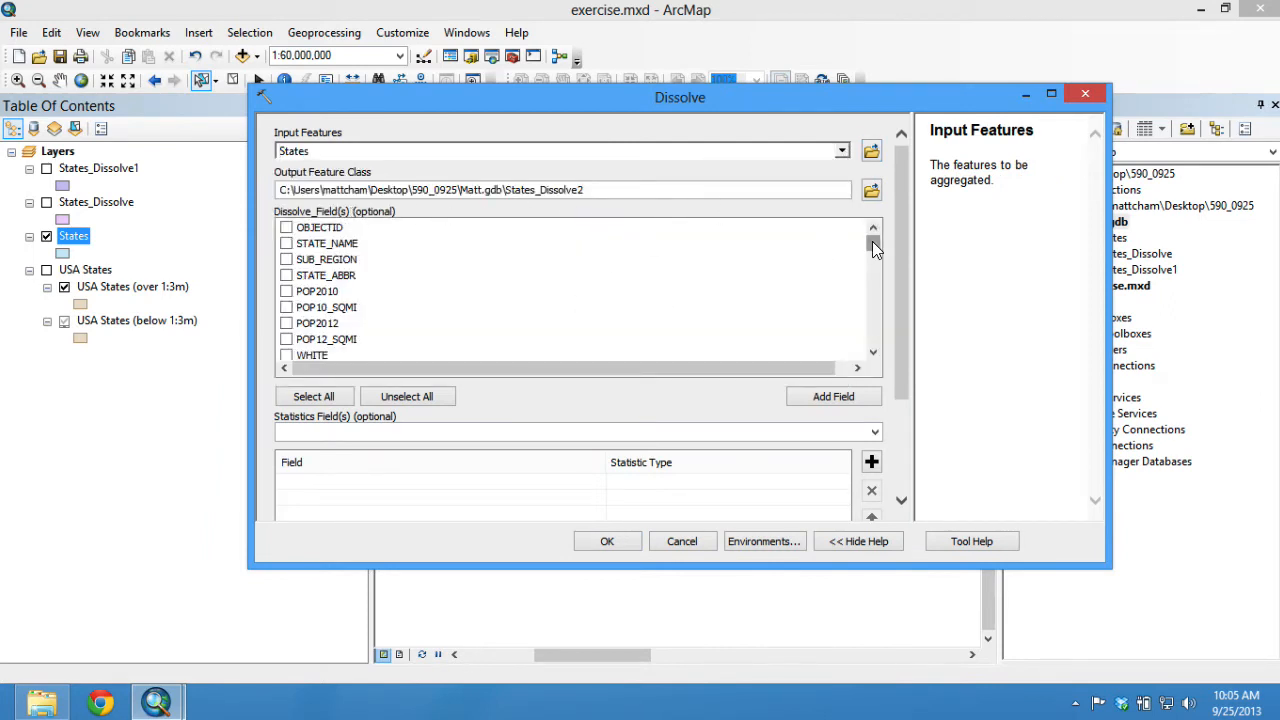
{"action": "left_click_drag", "start_coordinate": [872, 242], "coordinate": [872, 250]}
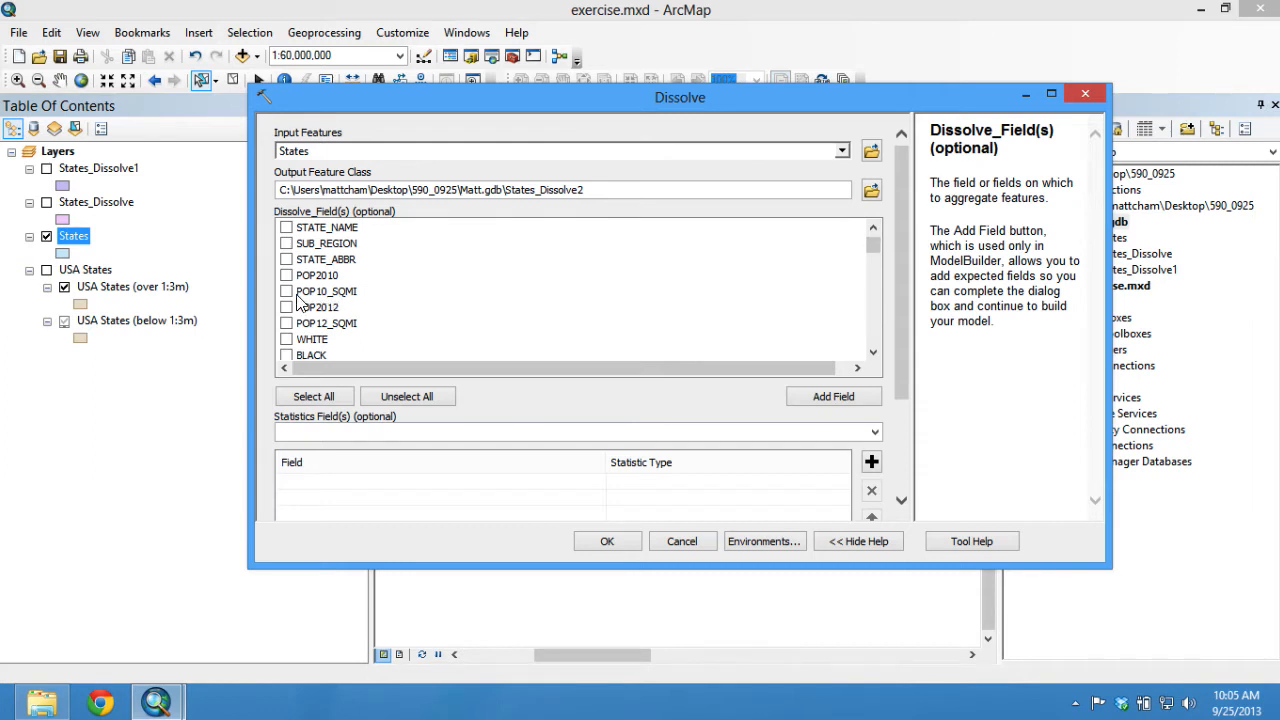
{"action": "left_click", "coordinate": [287, 292]}
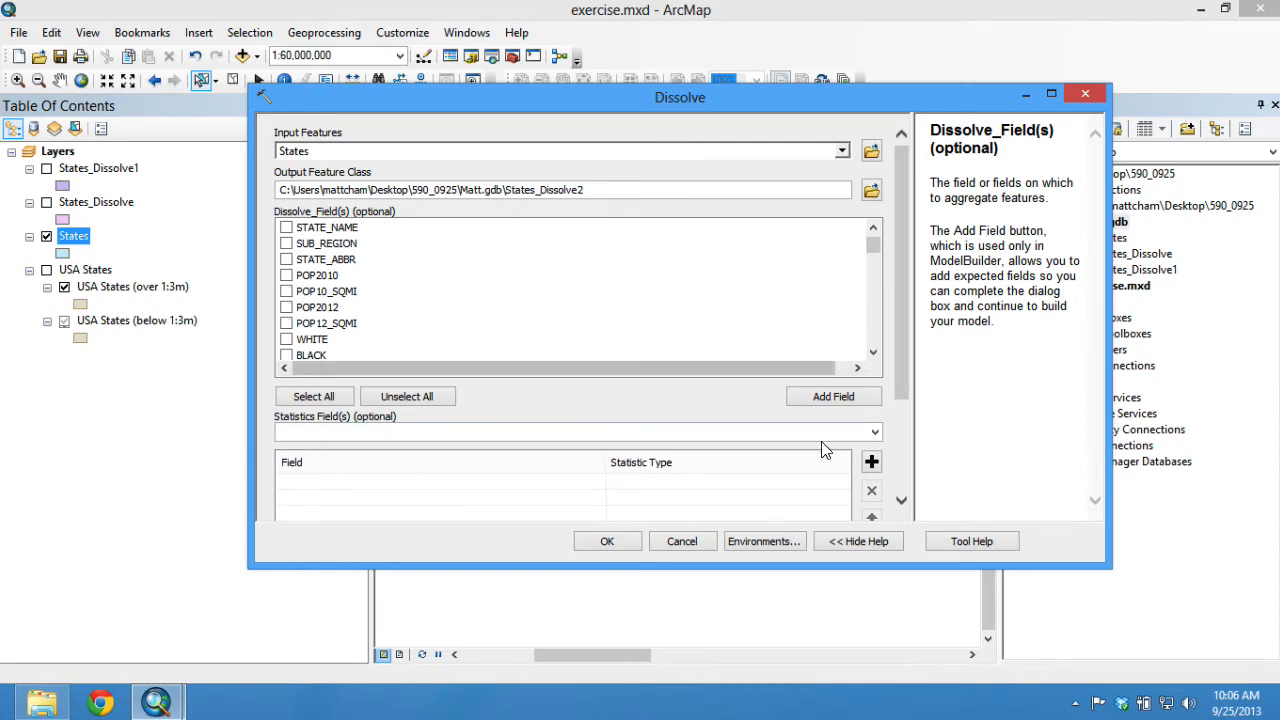
Step: Add POP10_SQMI as the statistics field for the dissolve and set its statistic type to MEAN
{"action": "left_click", "coordinate": [876, 432]}
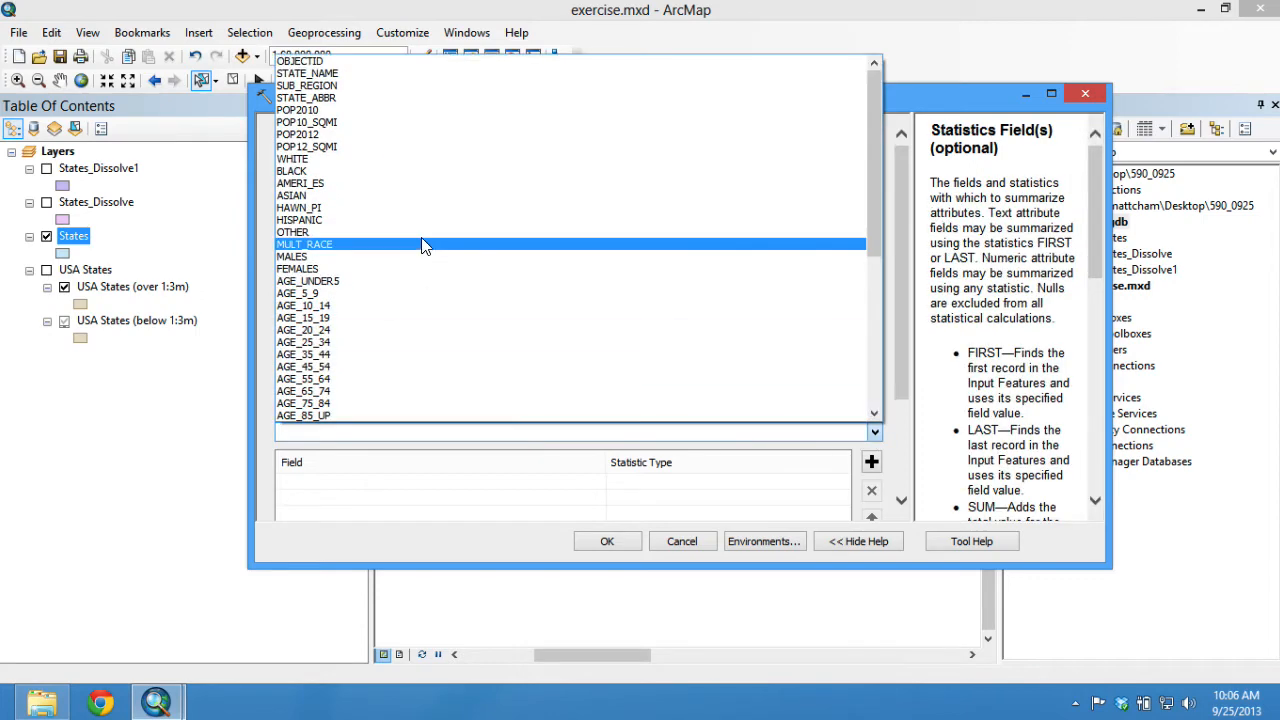
{"action": "left_click", "coordinate": [357, 122]}
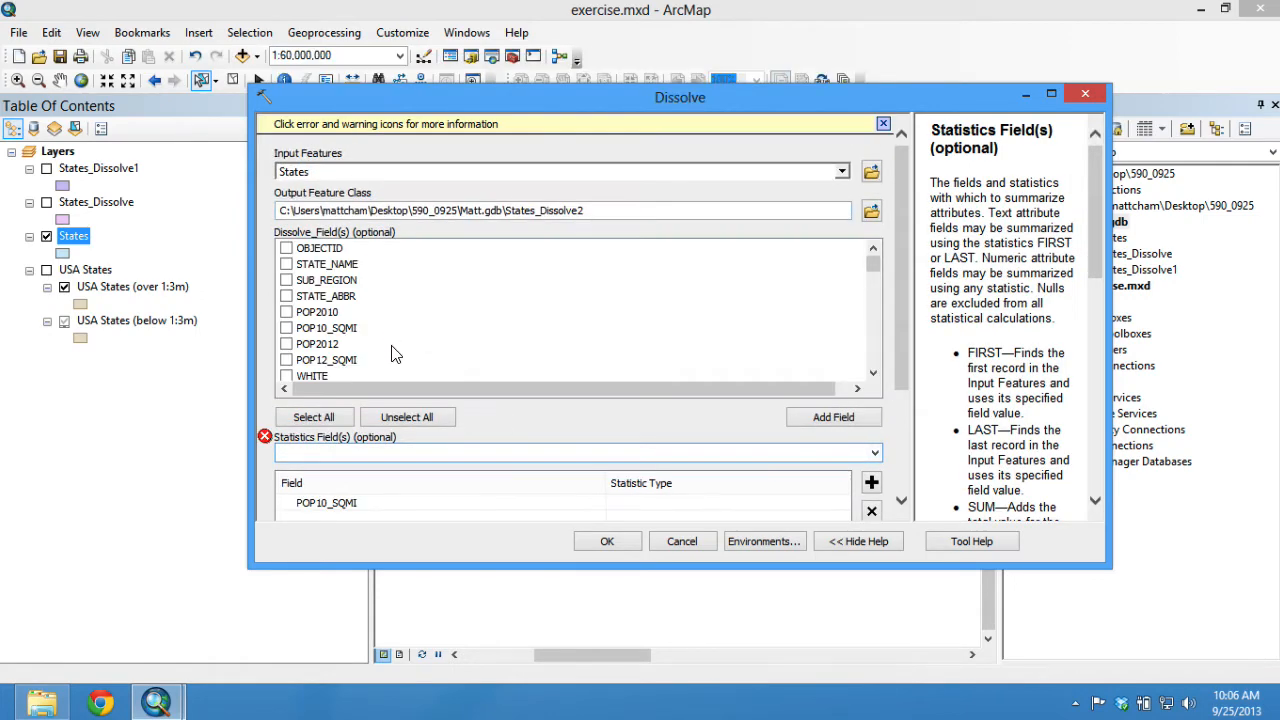
{"action": "left_click", "coordinate": [734, 503]}
{"action": "left_click", "coordinate": [843, 503]}
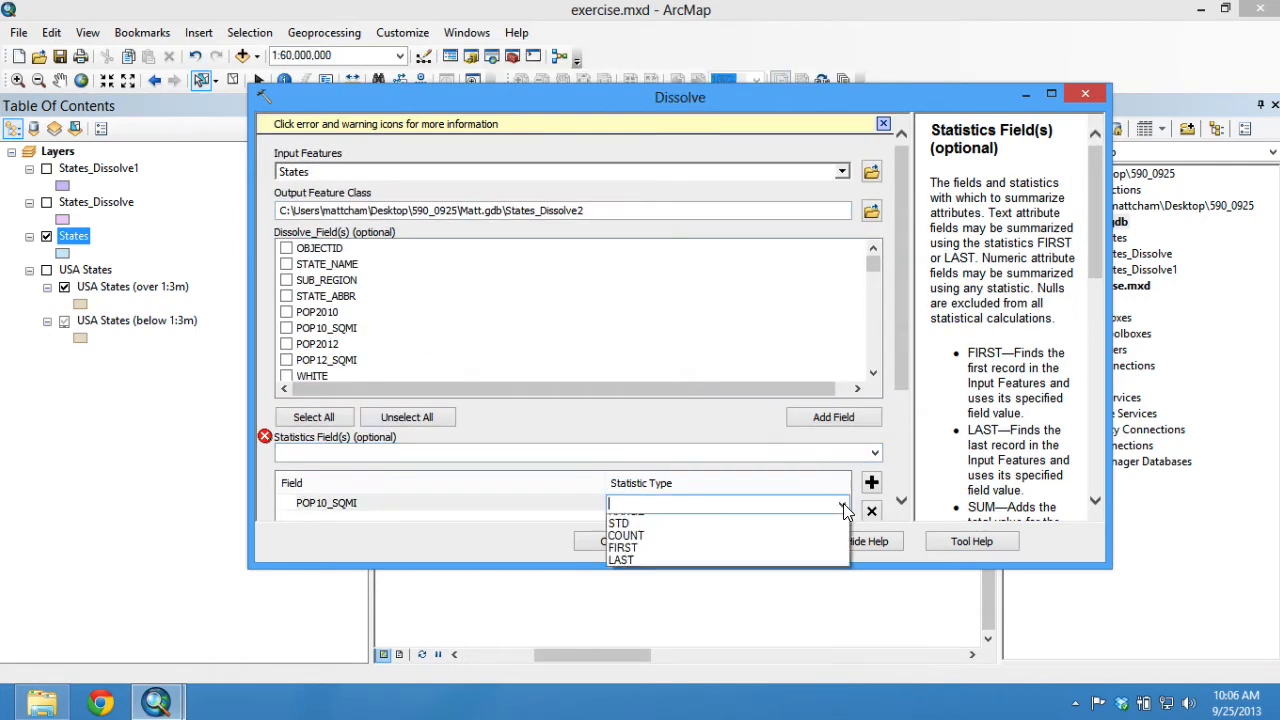
{"action": "left_click", "coordinate": [655, 533]}
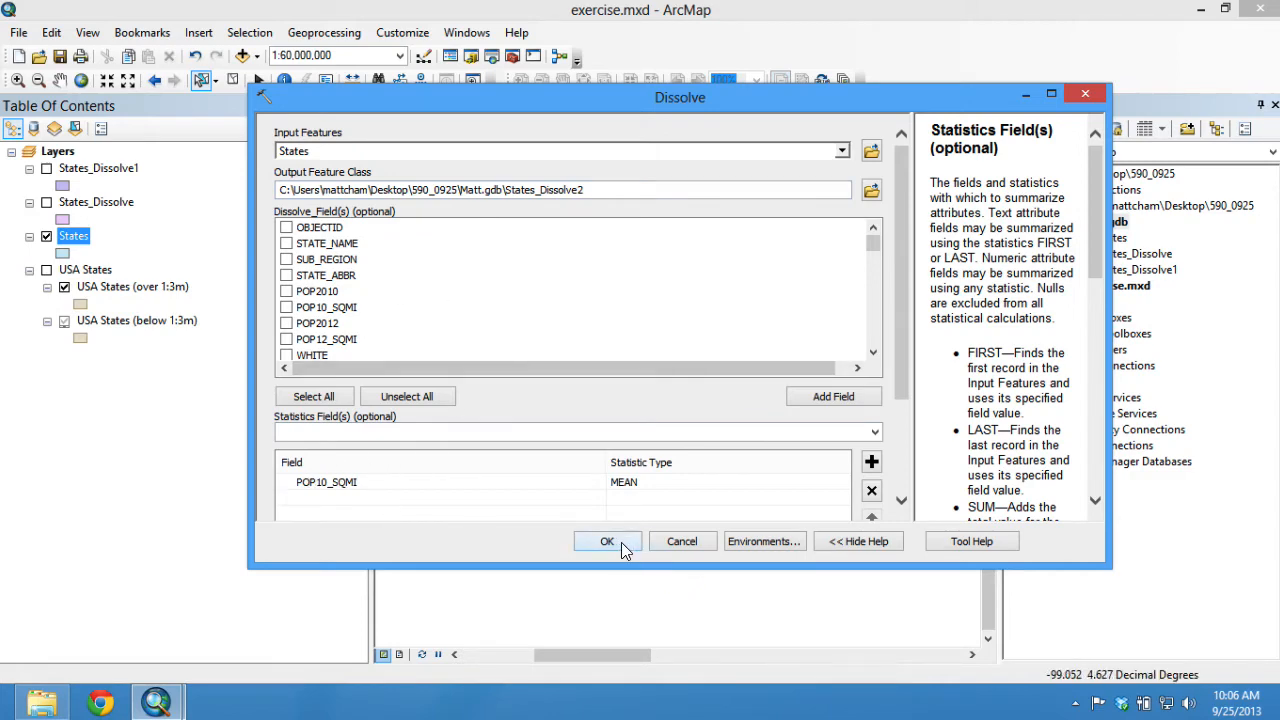
Step: Run the dissolve of the States layer with the POP10_SQMI mean statistic and close the completion report
{"action": "left_click", "coordinate": [607, 542]}
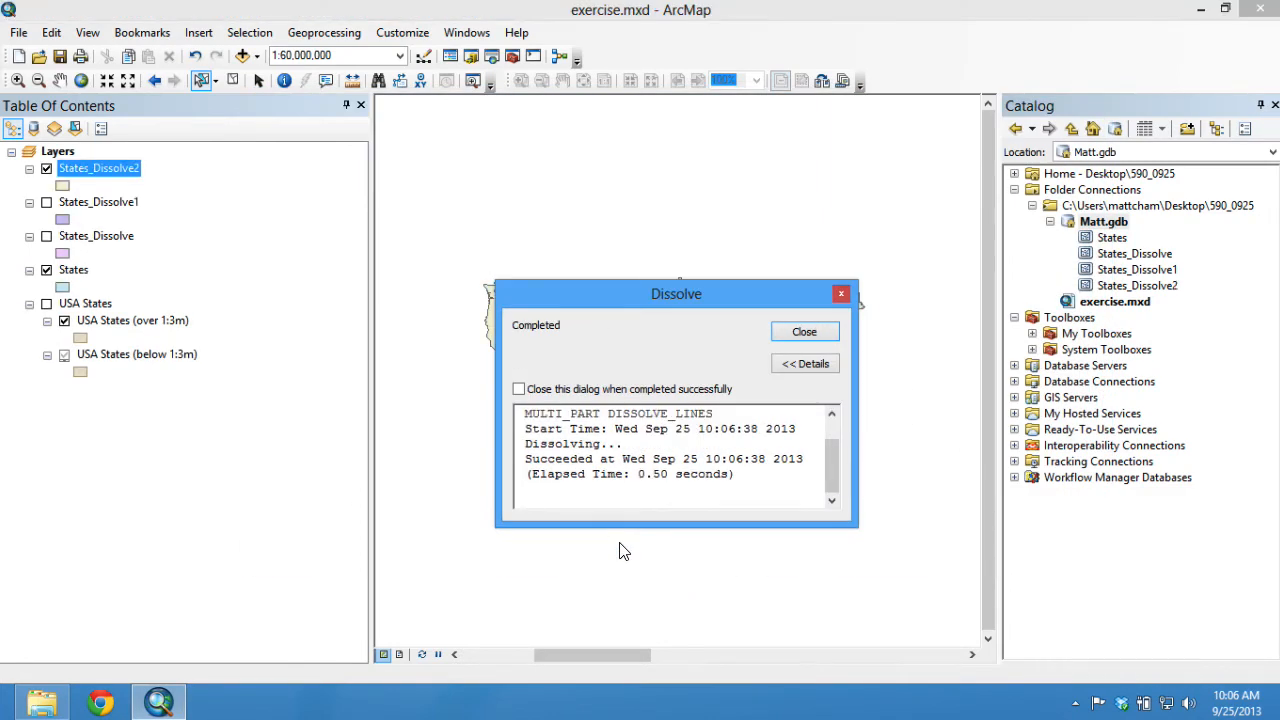
{"action": "left_click", "coordinate": [836, 336]}
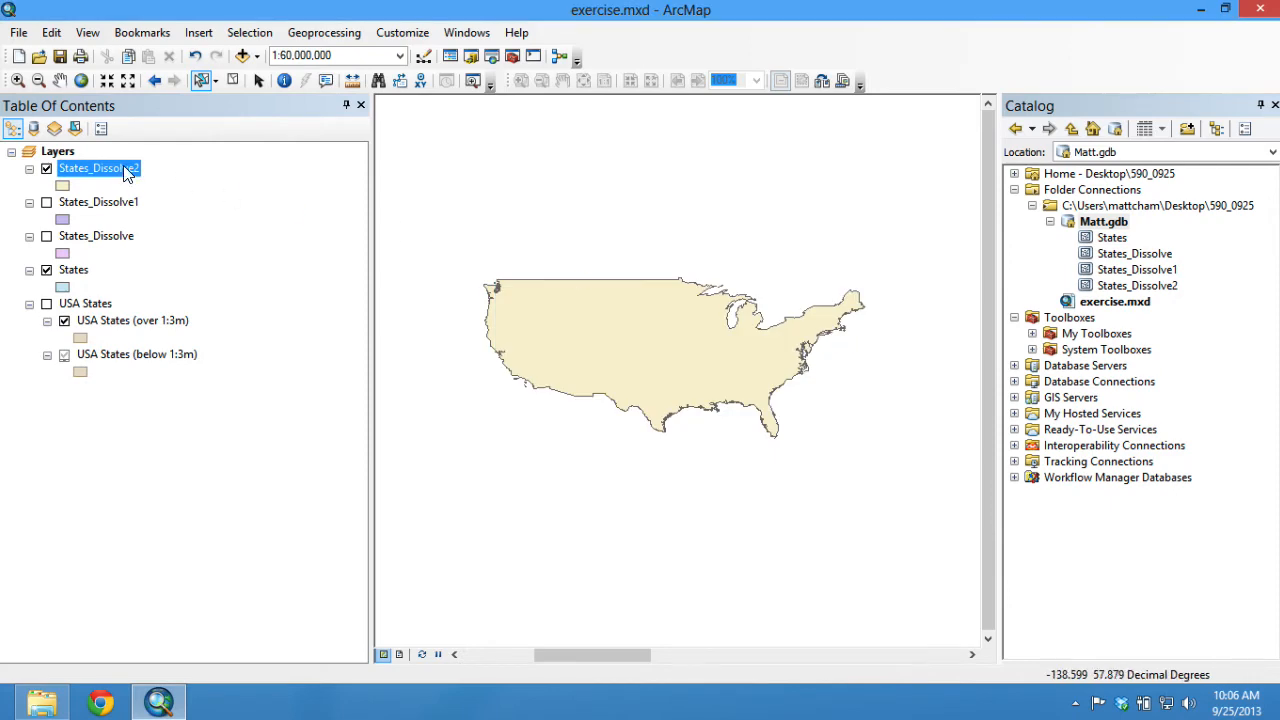
Step: Check the attribute table of the States_Dissolve2 layer and hide that layer so the States layer shows
{"action": "right_click", "coordinate": [125, 169]}
{"action": "left_click", "coordinate": [165, 221]}
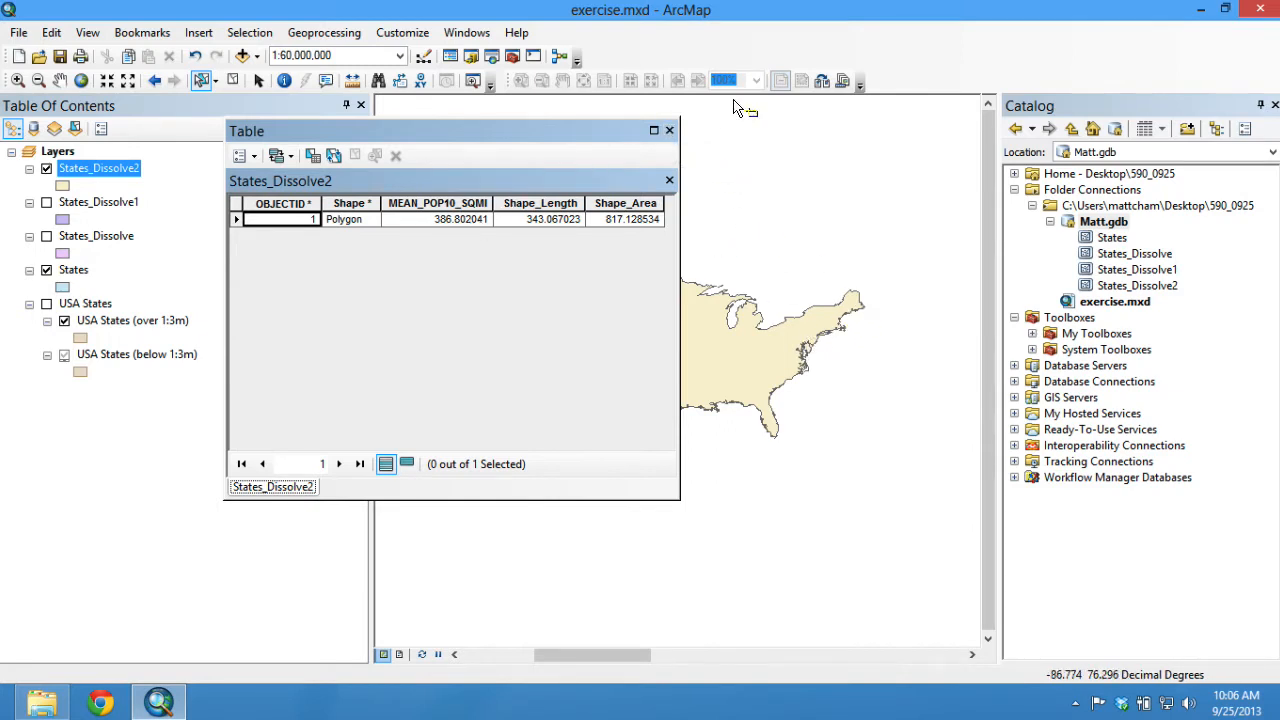
{"action": "left_click", "coordinate": [669, 131]}
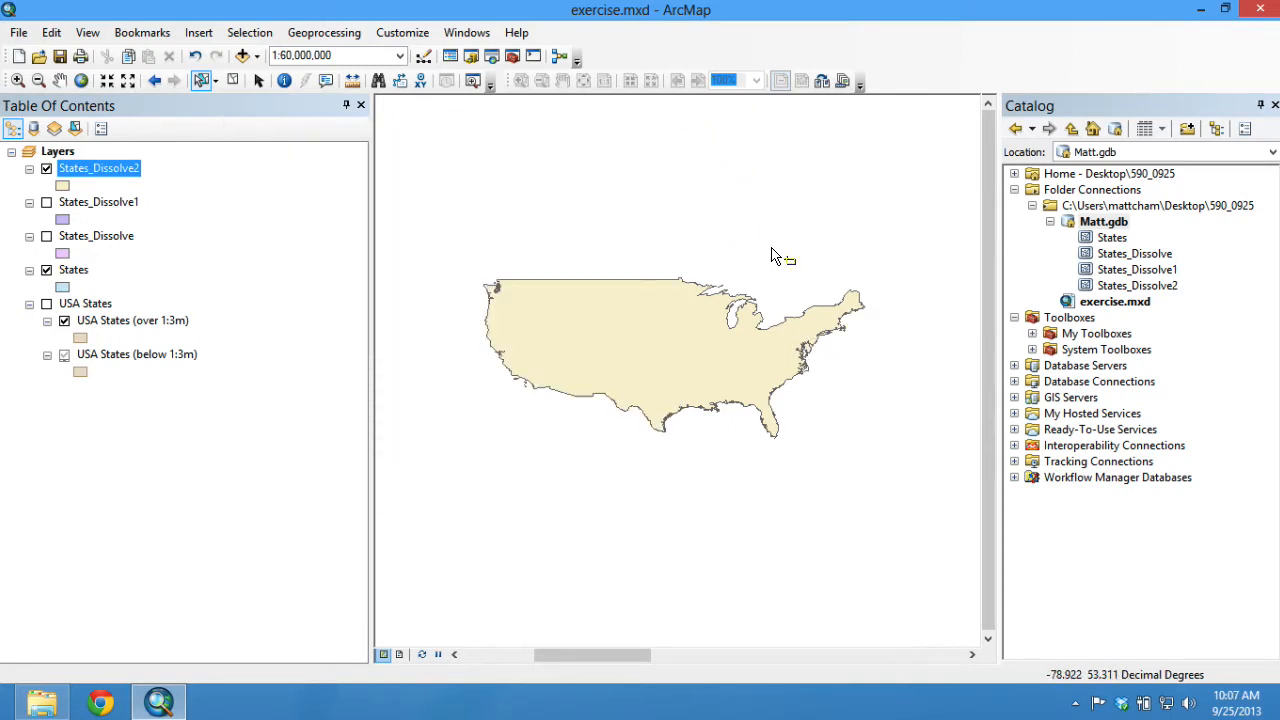
{"action": "left_click", "coordinate": [46, 170]}
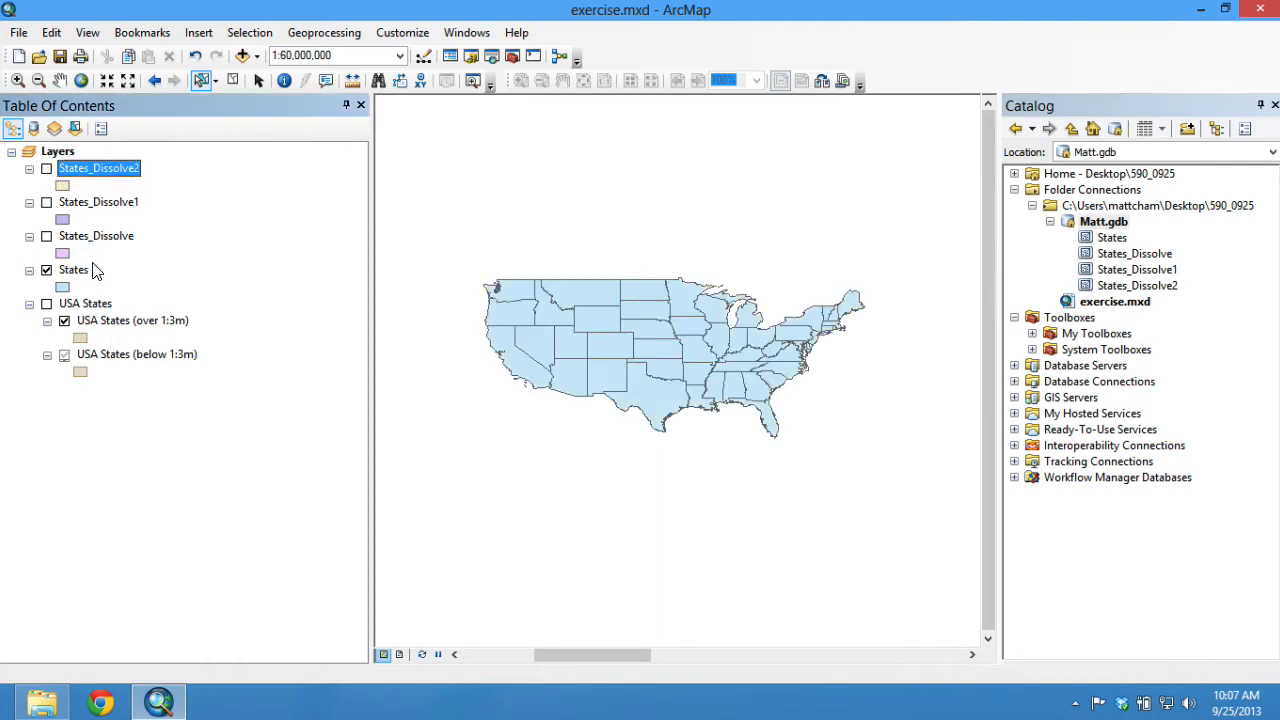
Step: Examine which fields of the States layer the Dissolve tool offers as dissolve fields, and close the tool without running it
{"action": "left_click", "coordinate": [336, 40]}
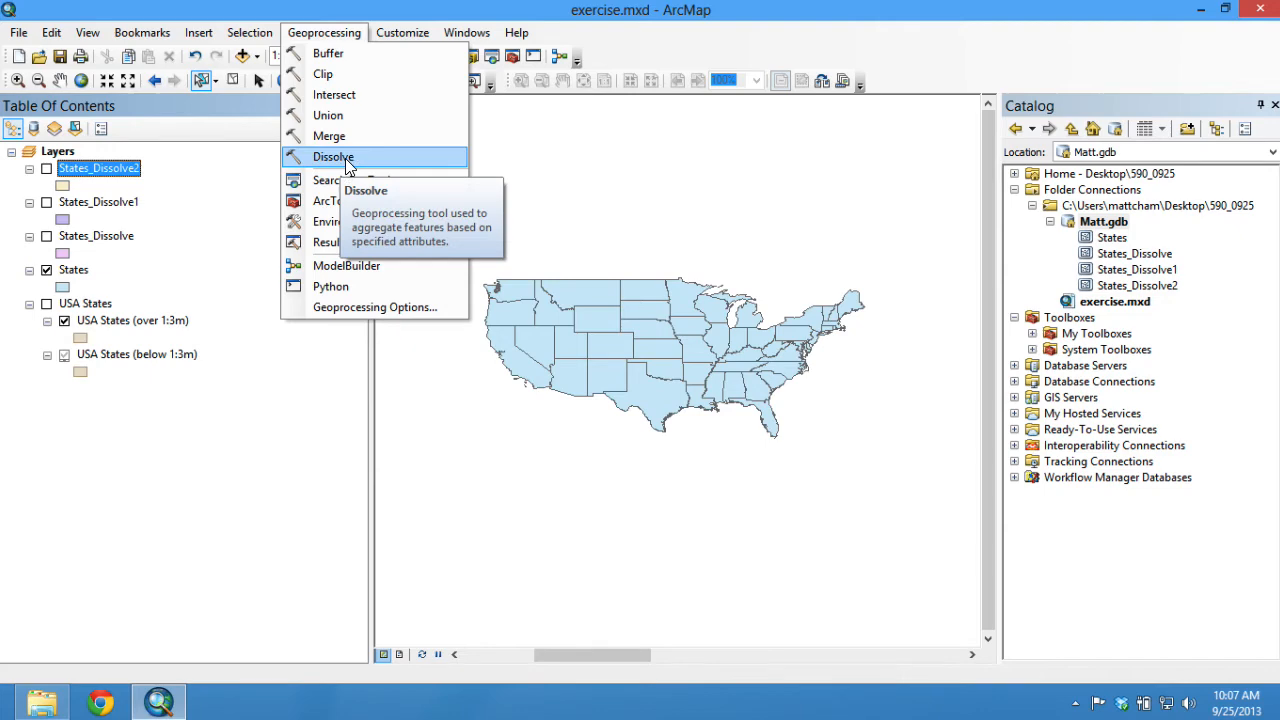
{"action": "left_click", "coordinate": [345, 158]}
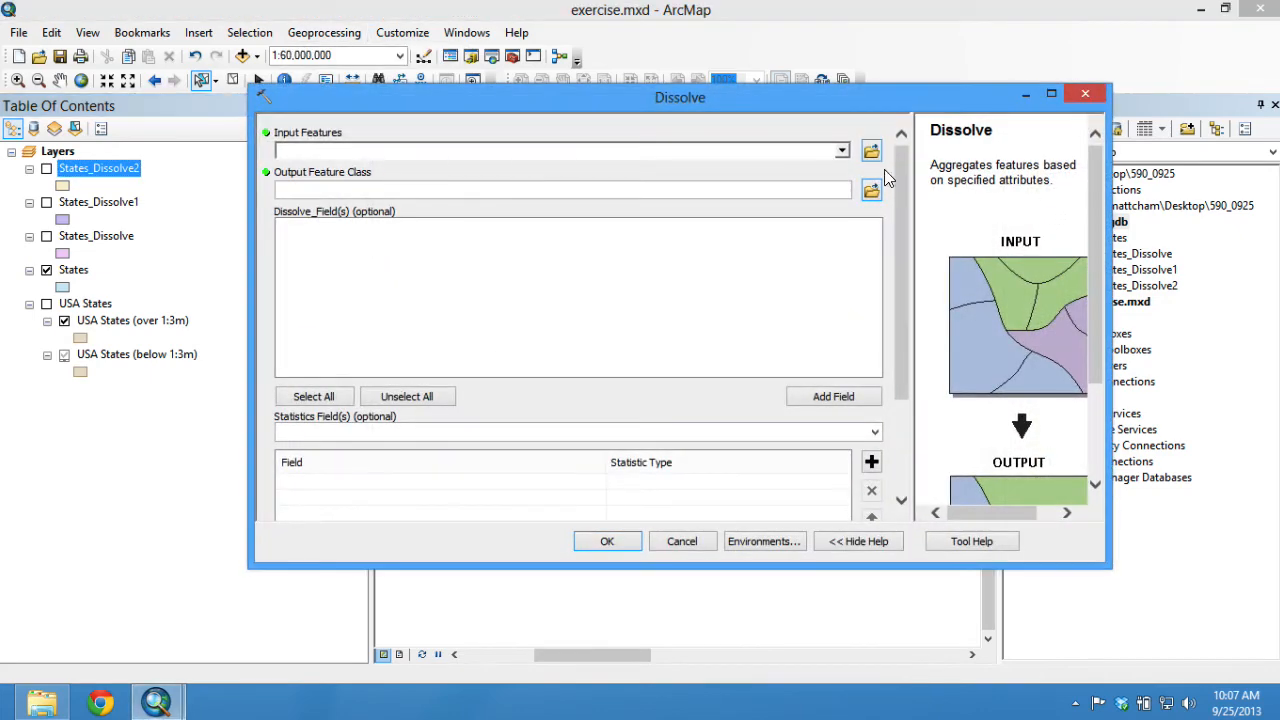
{"action": "left_click", "coordinate": [842, 150]}
{"action": "left_click", "coordinate": [330, 218]}
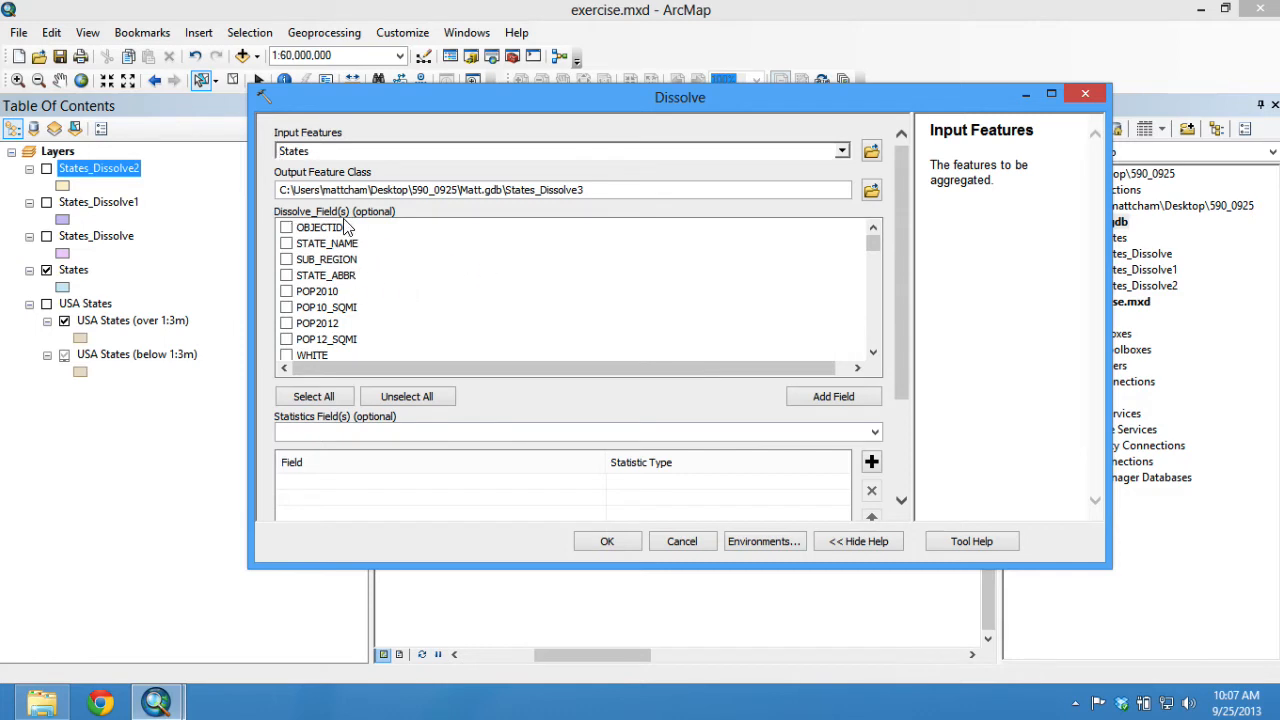
{"action": "scroll", "coordinate": [356, 268], "scroll_direction": "down", "scroll_amount": 3}
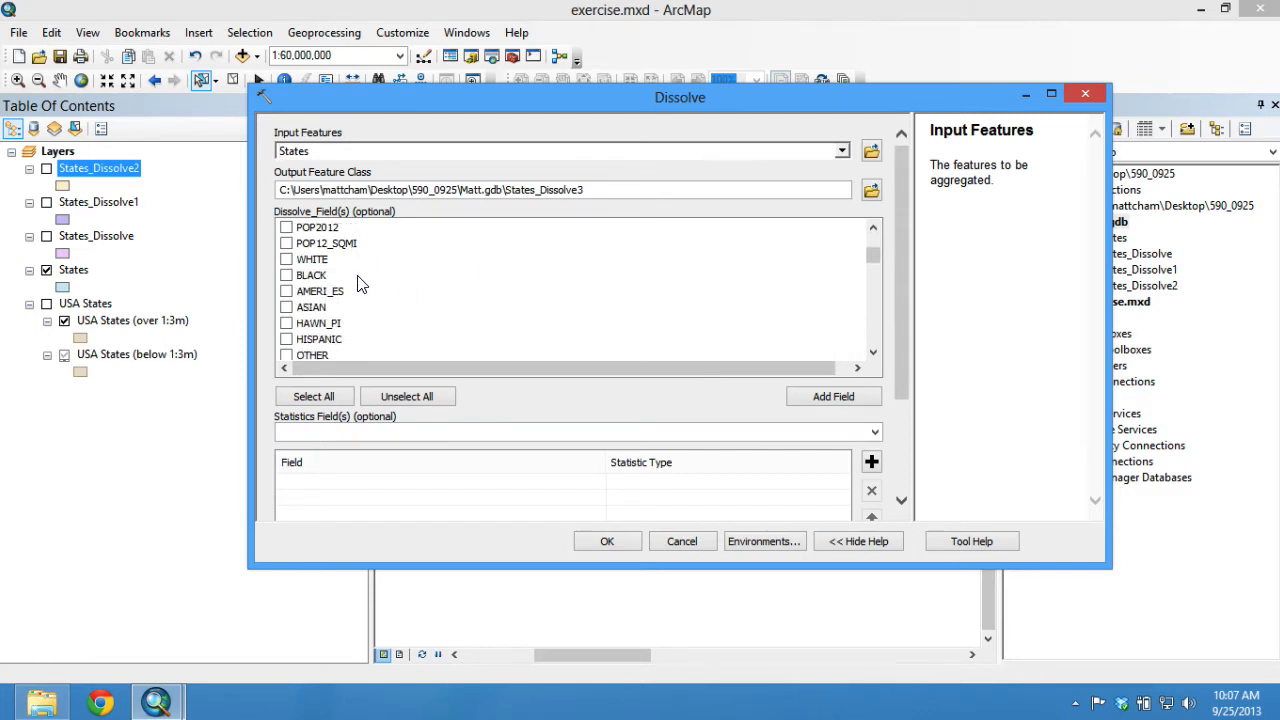
{"action": "scroll", "coordinate": [360, 284], "scroll_direction": "down", "scroll_amount": 2}
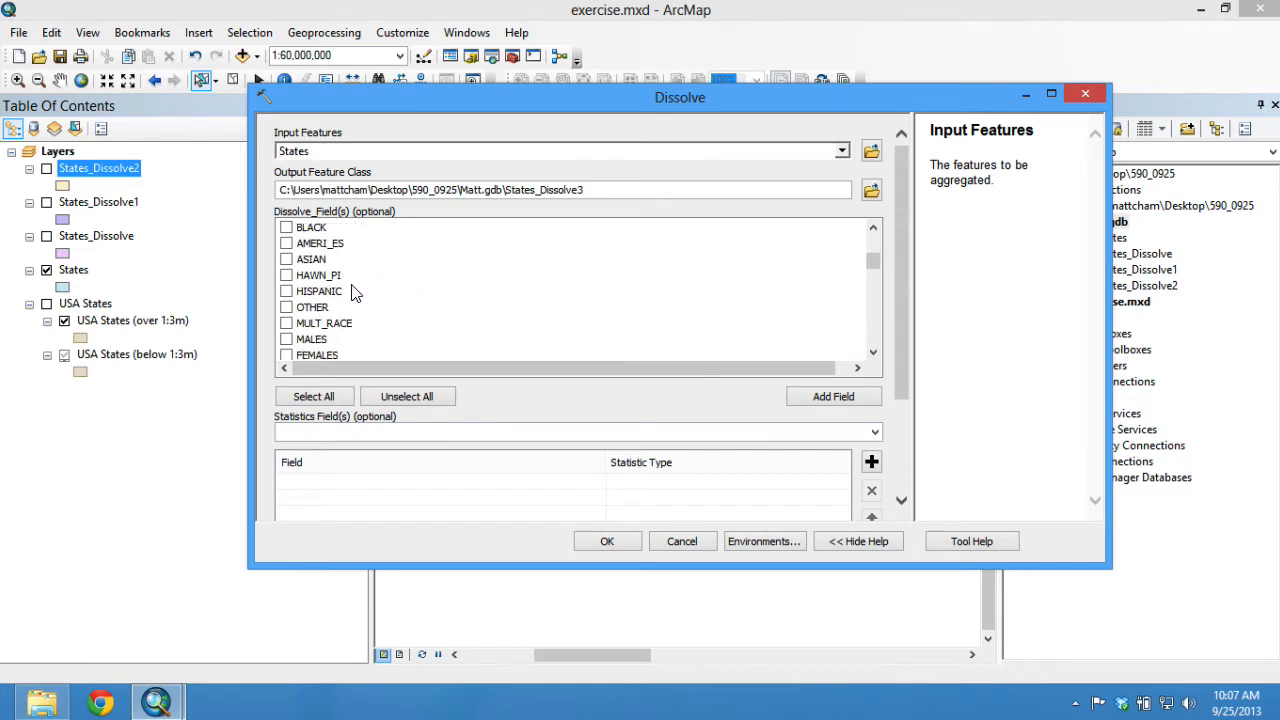
{"action": "scroll", "coordinate": [354, 292], "scroll_direction": "down", "scroll_amount": 2}
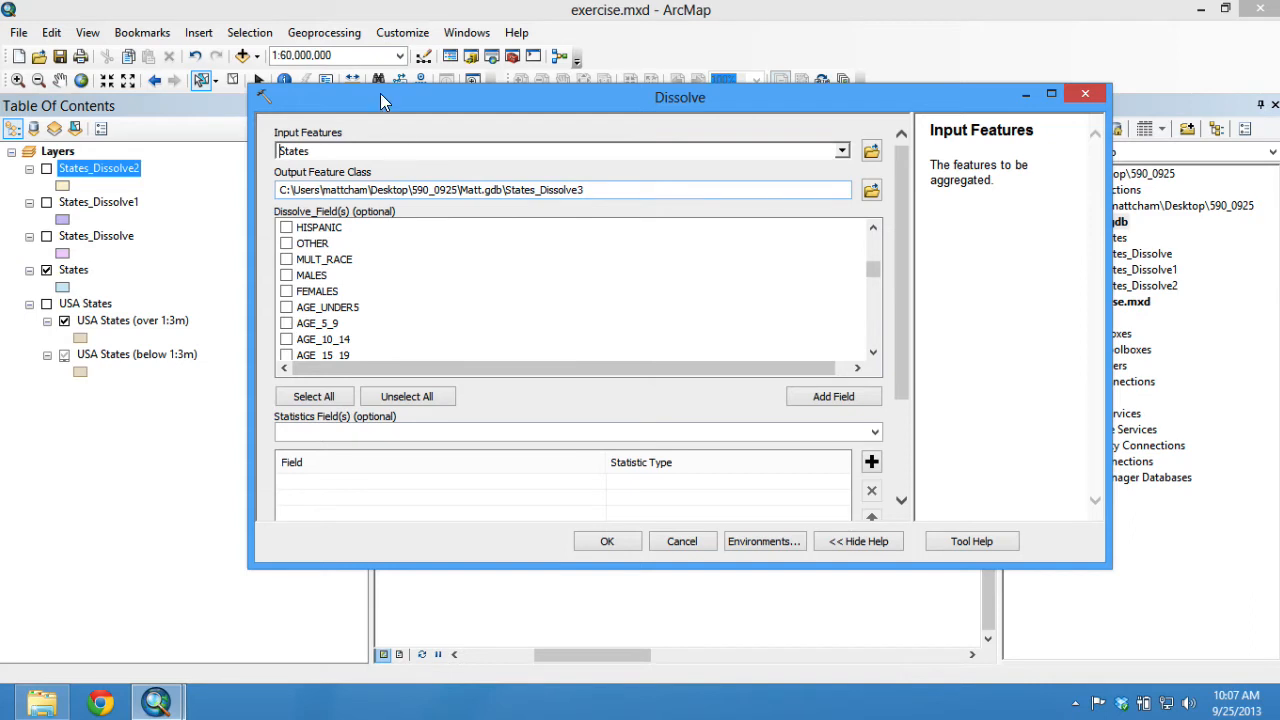
{"action": "left_click_drag", "start_coordinate": [380, 93], "coordinate": [1006, 117]}
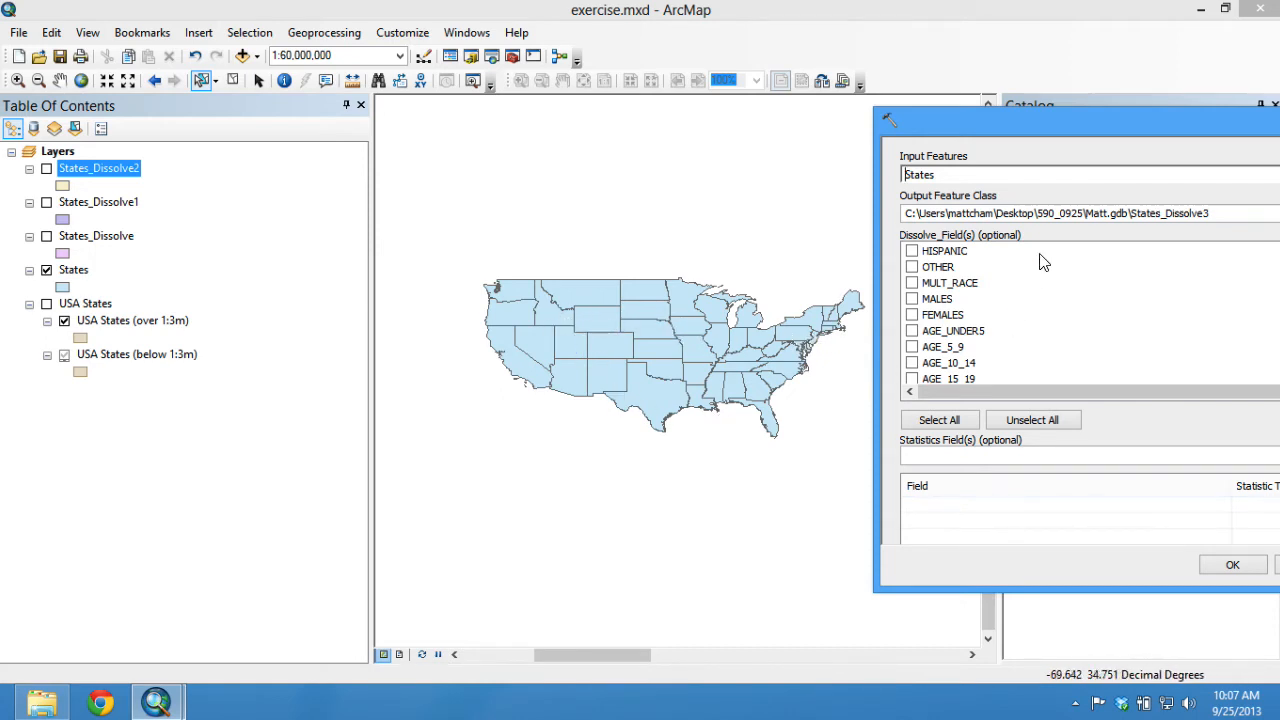
{"action": "left_click_drag", "start_coordinate": [1015, 131], "coordinate": [499, 137]}
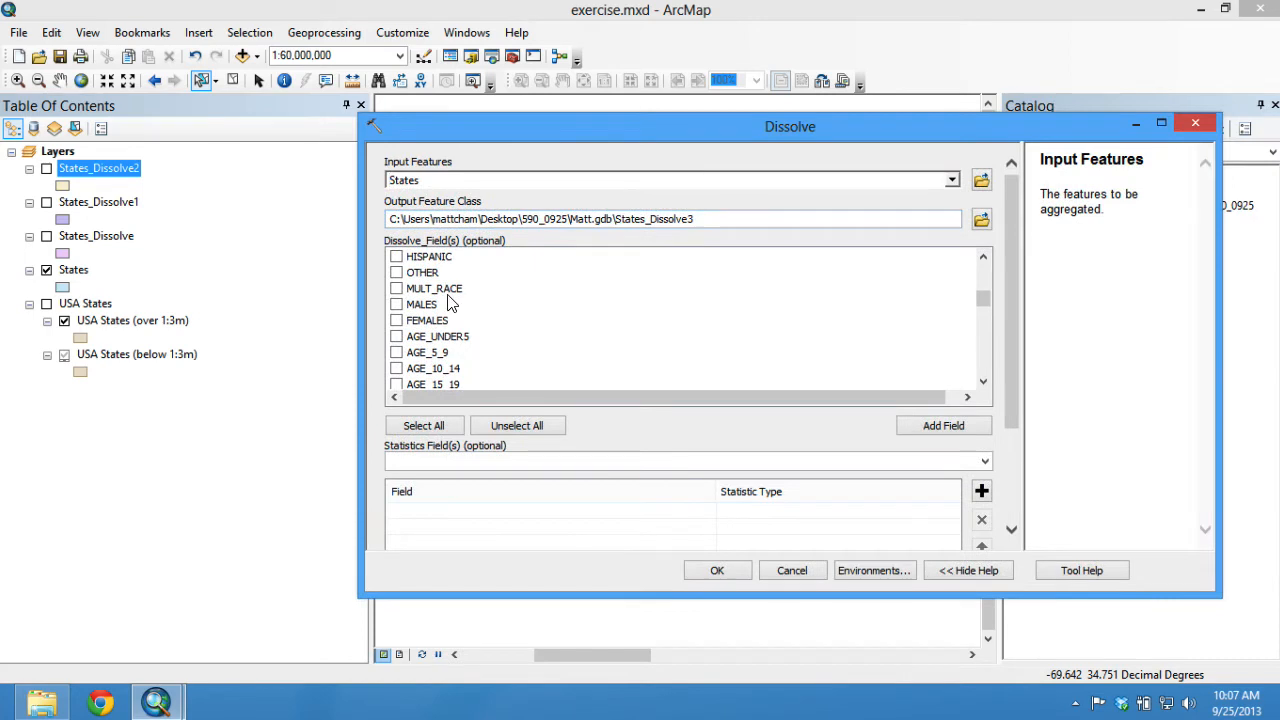
{"action": "scroll", "coordinate": [450, 302], "scroll_direction": "up", "scroll_amount": 2}
{"action": "scroll", "coordinate": [450, 304], "scroll_direction": "up", "scroll_amount": 3}
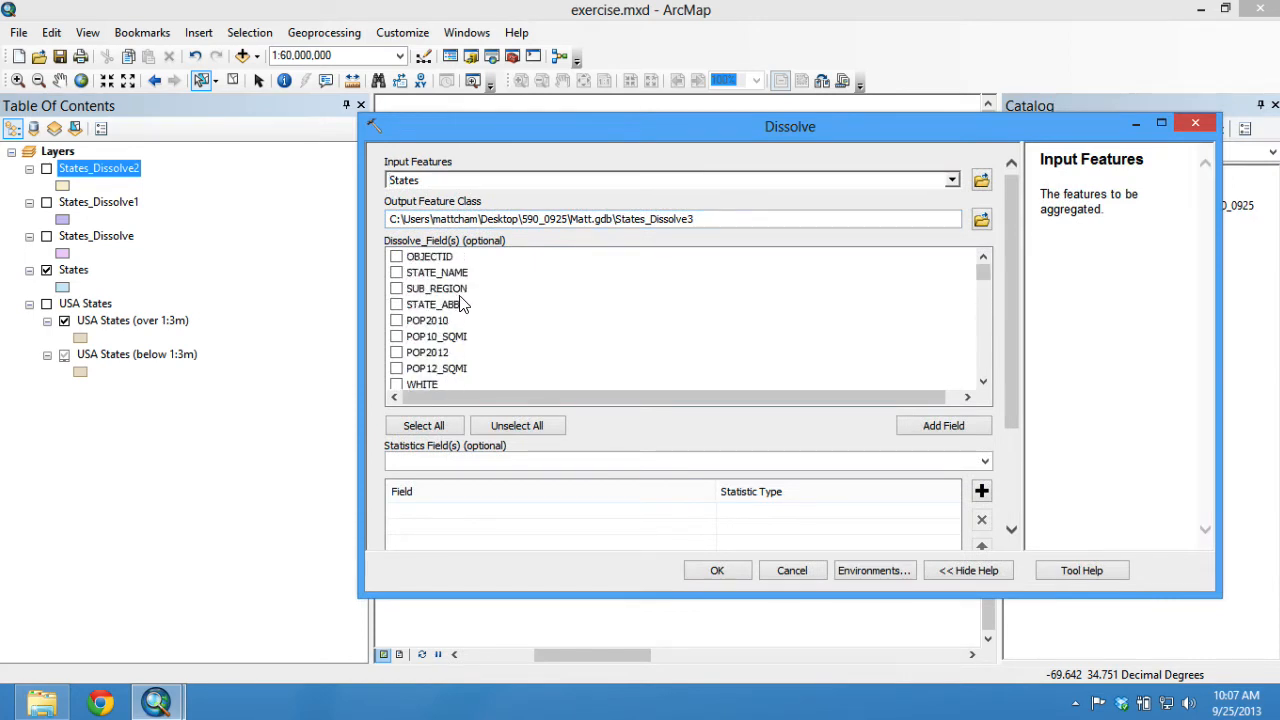
{"action": "scroll", "coordinate": [458, 306], "scroll_direction": "down", "scroll_amount": 4}
{"action": "scroll", "coordinate": [460, 314], "scroll_direction": "down", "scroll_amount": 5}
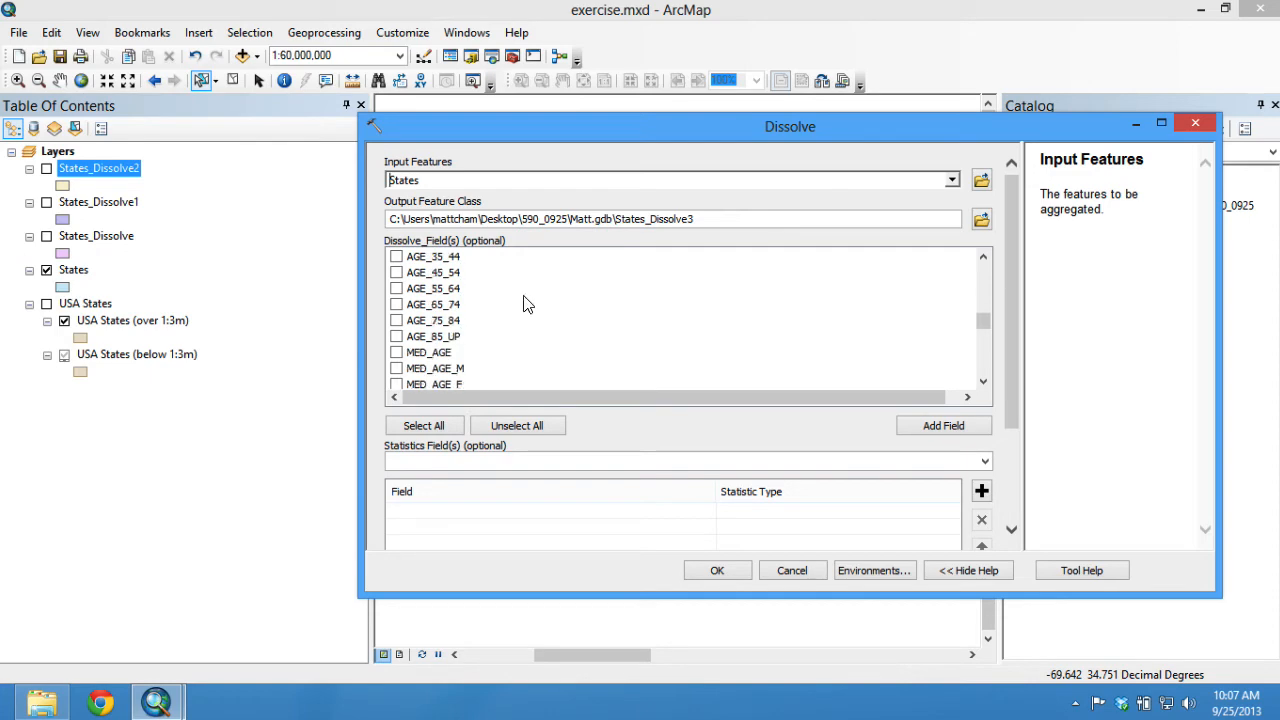
{"action": "scroll", "coordinate": [534, 305], "scroll_direction": "up", "scroll_amount": 9}
{"action": "left_click", "coordinate": [1195, 123]}
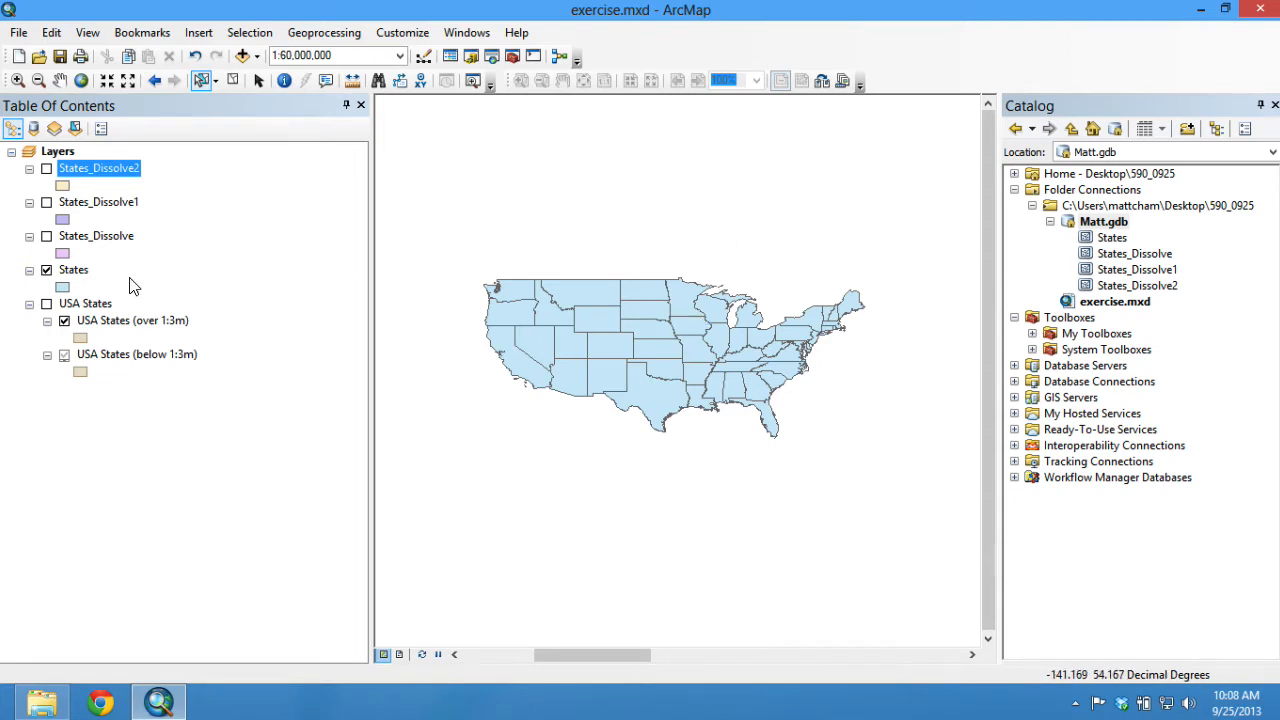
Step: Check whether the attribute table of the States layer allows adding a field, and close the table
{"action": "left_click", "coordinate": [72, 270]}
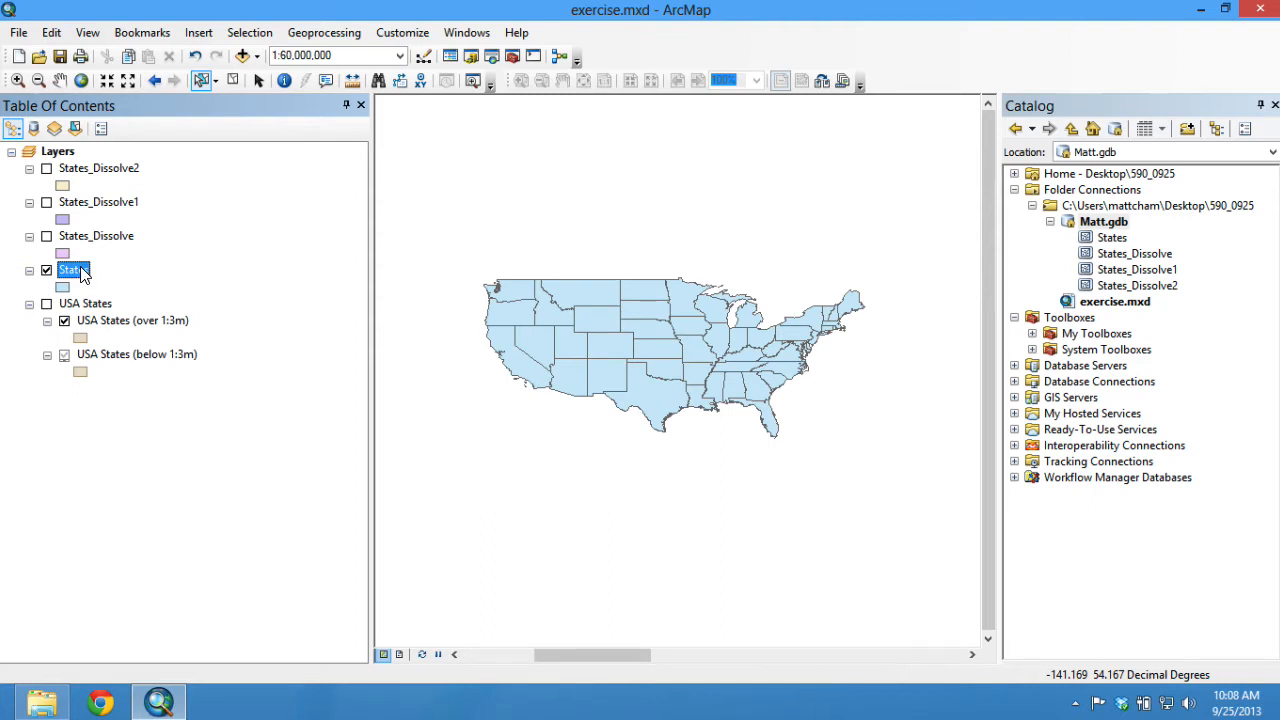
{"action": "right_click", "coordinate": [84, 276]}
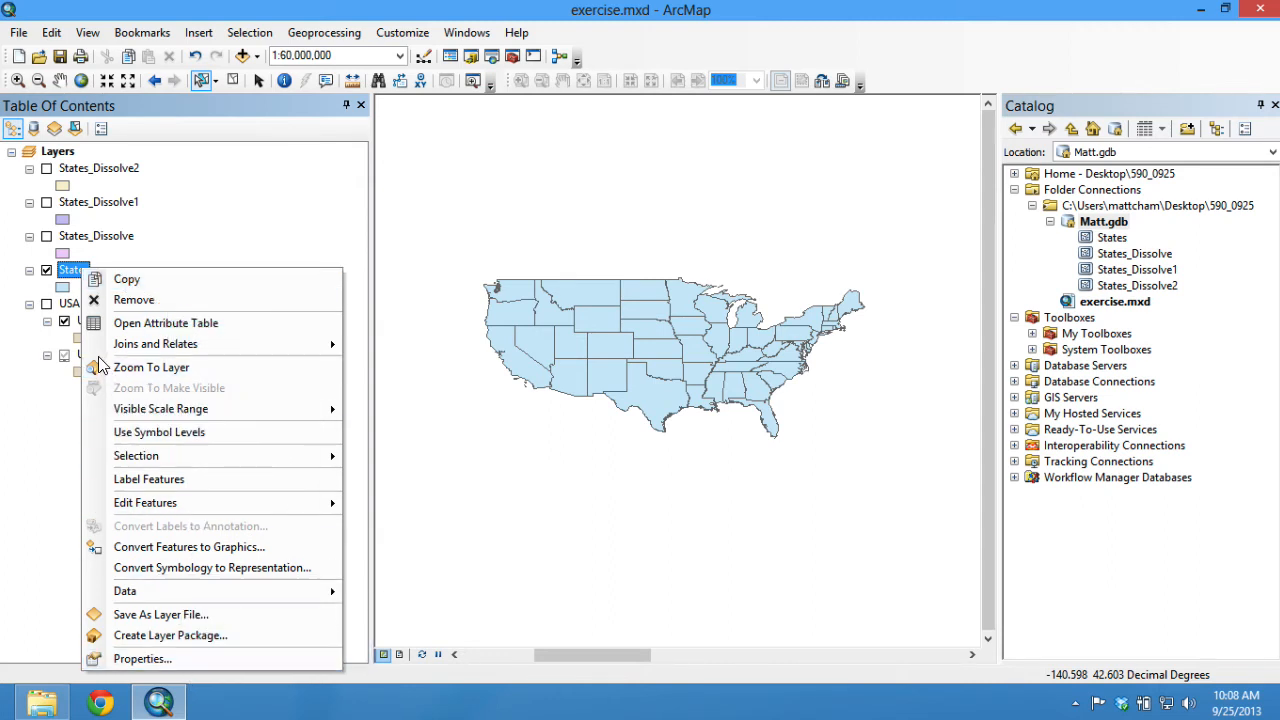
{"action": "left_click", "coordinate": [166, 331]}
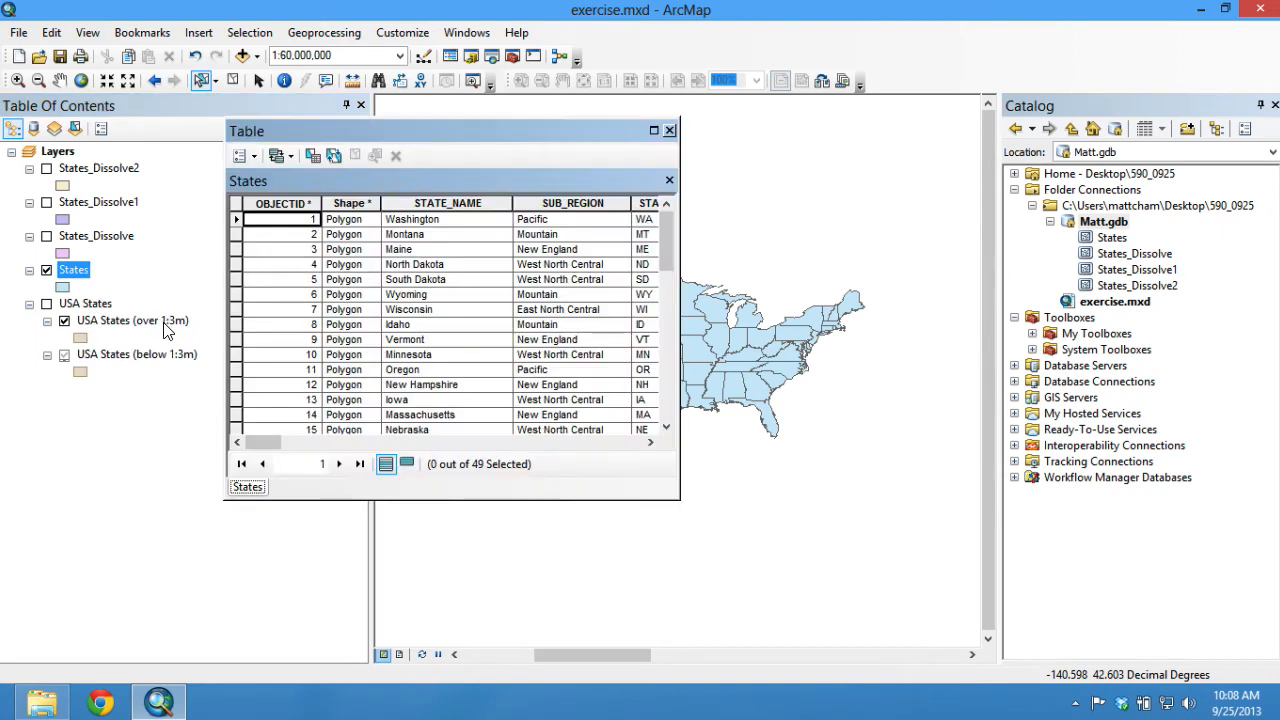
{"action": "left_click", "coordinate": [242, 158]}
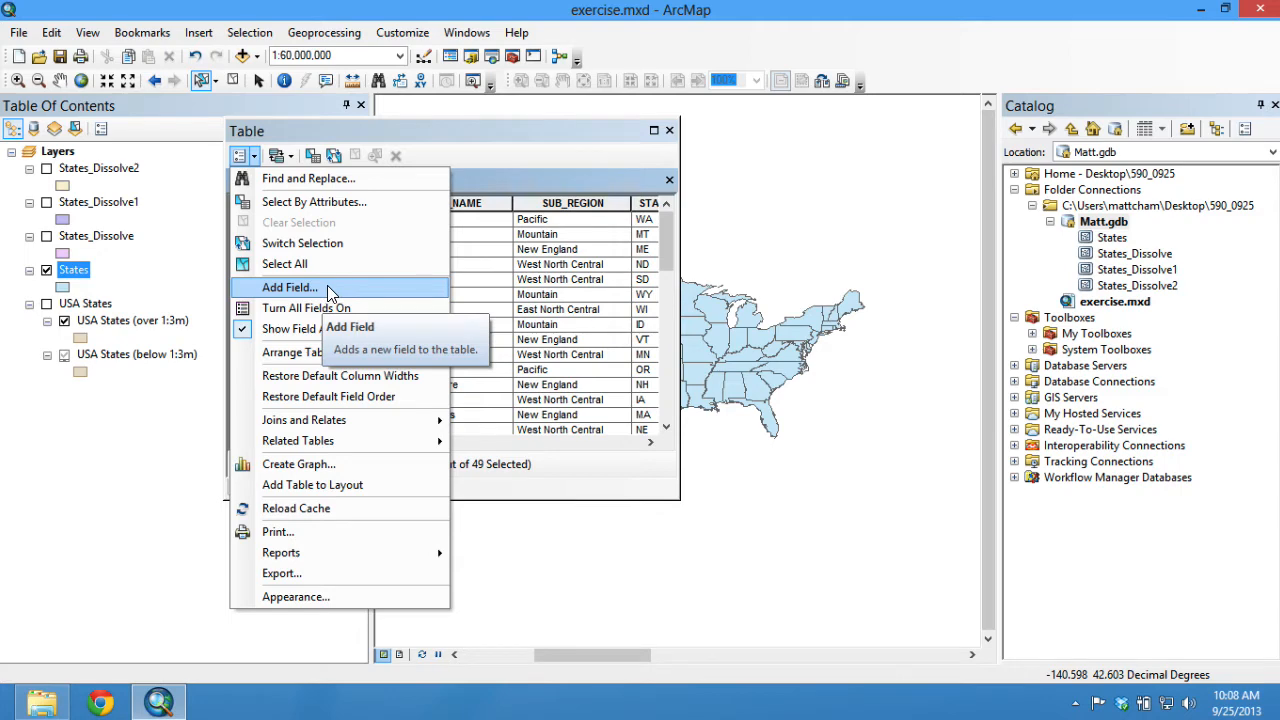
{"action": "left_click", "coordinate": [66, 274]}
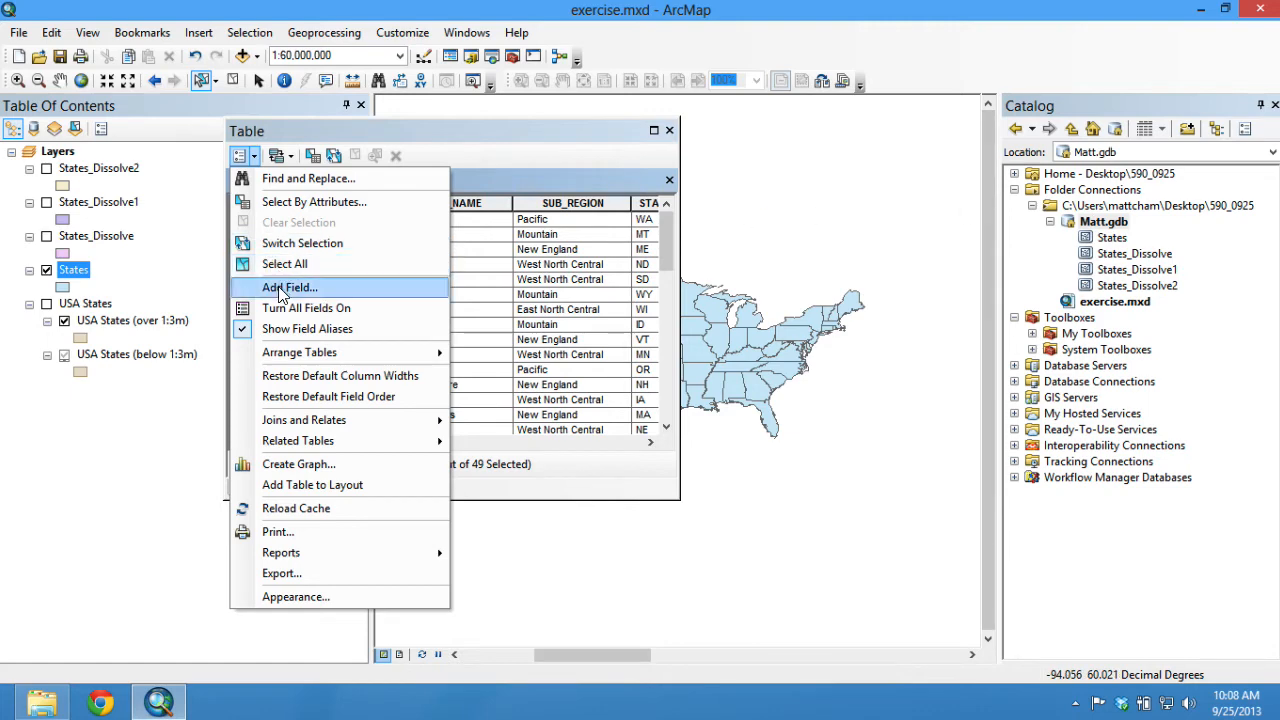
{"action": "left_click", "coordinate": [669, 130]}
{"action": "left_click", "coordinate": [669, 130]}
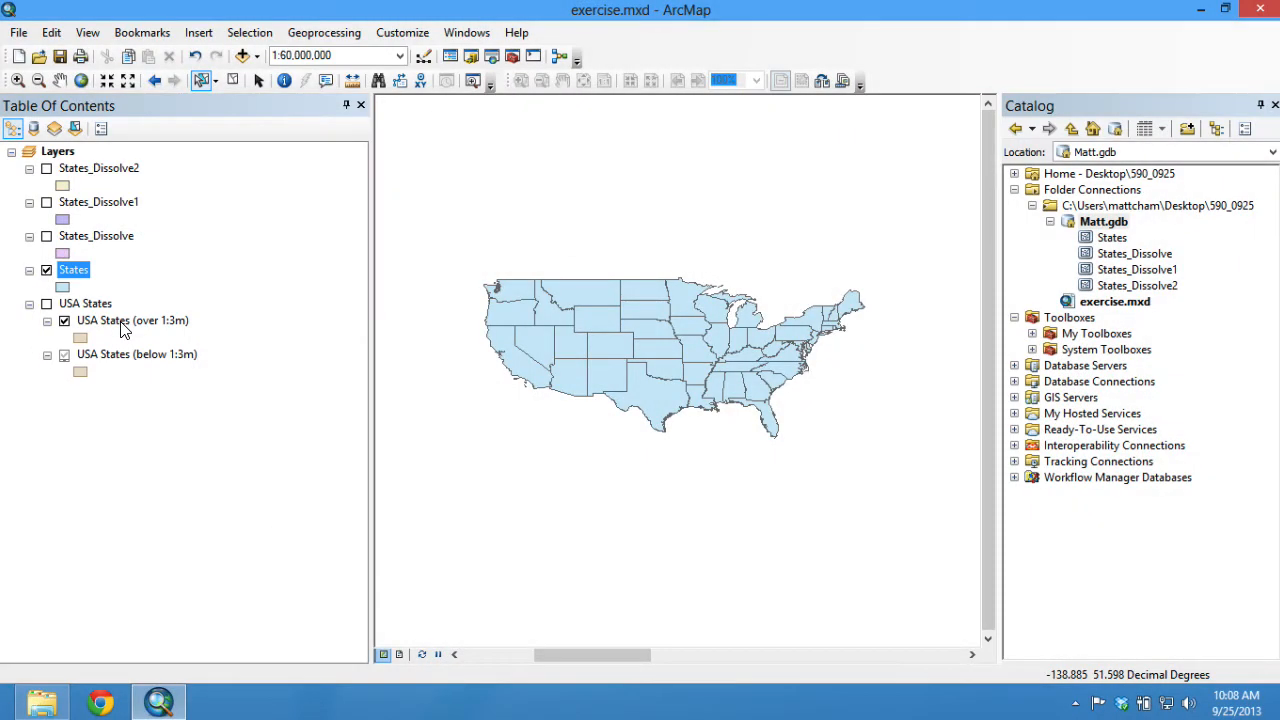
Step: Check whether the attribute table of the USA States (over 1:3m) layer allows adding a field, and close the table
{"action": "right_click", "coordinate": [123, 330]}
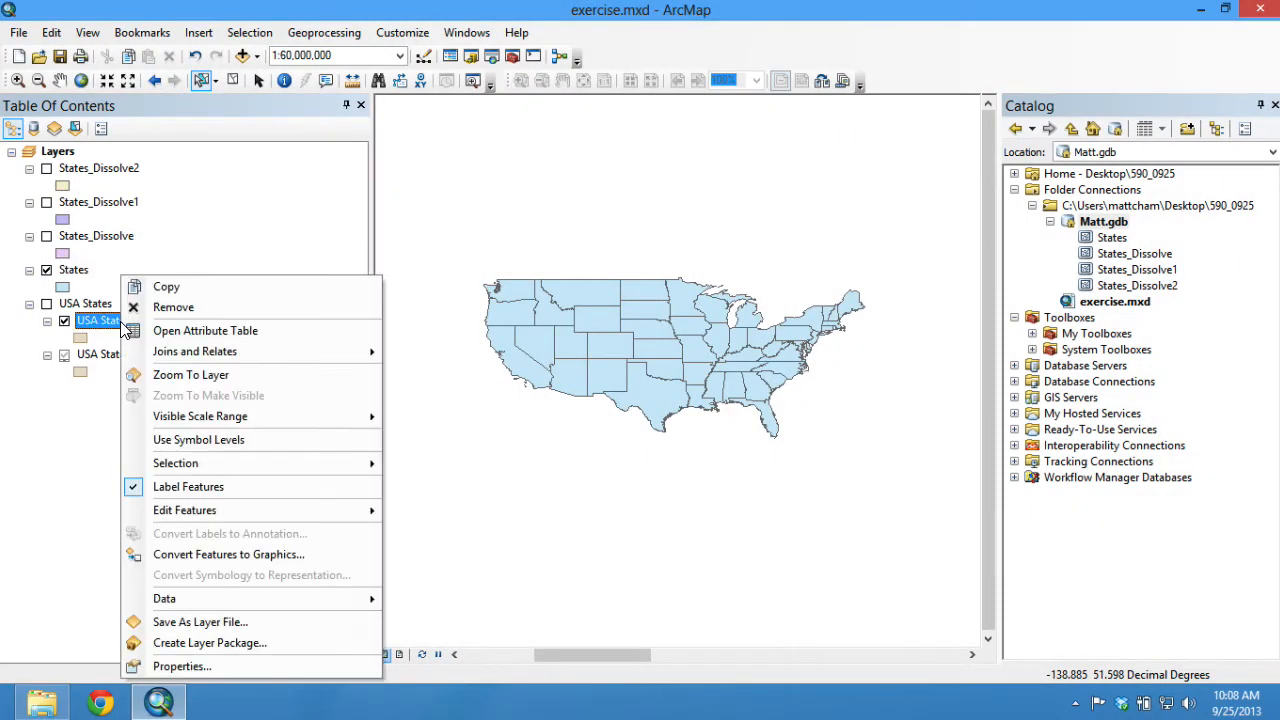
{"action": "left_click", "coordinate": [204, 338]}
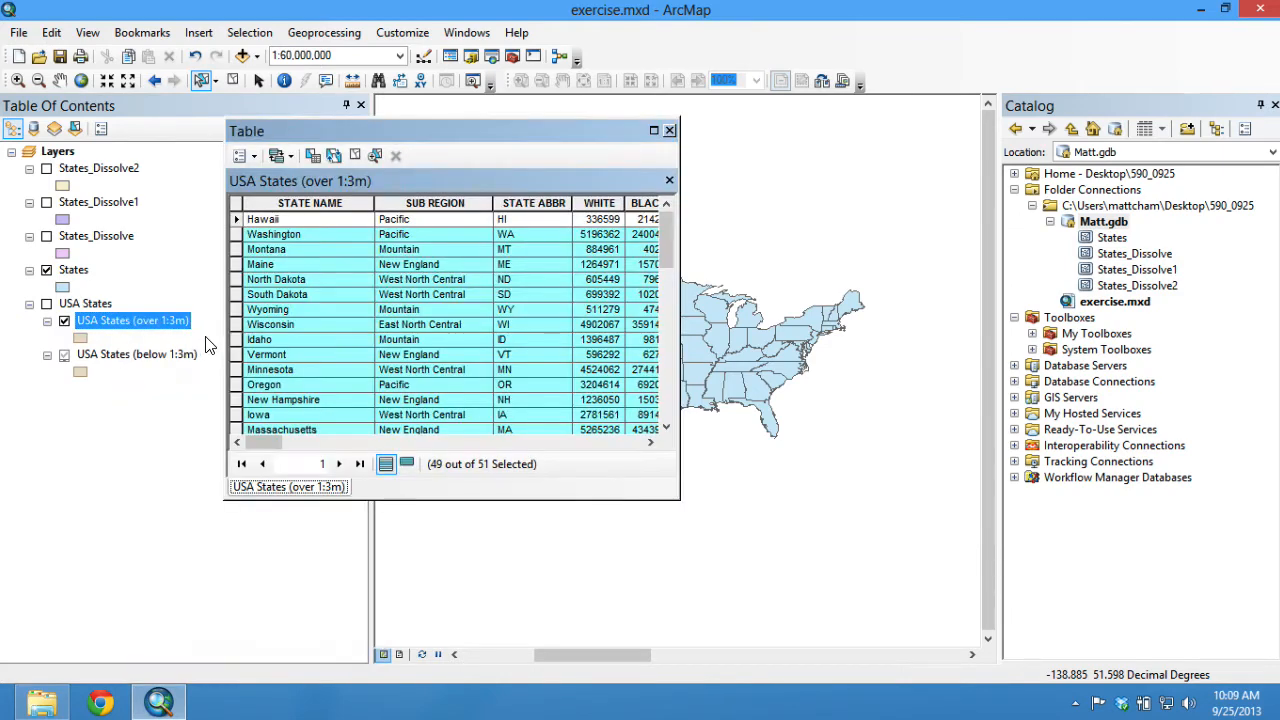
{"action": "left_click", "coordinate": [241, 157]}
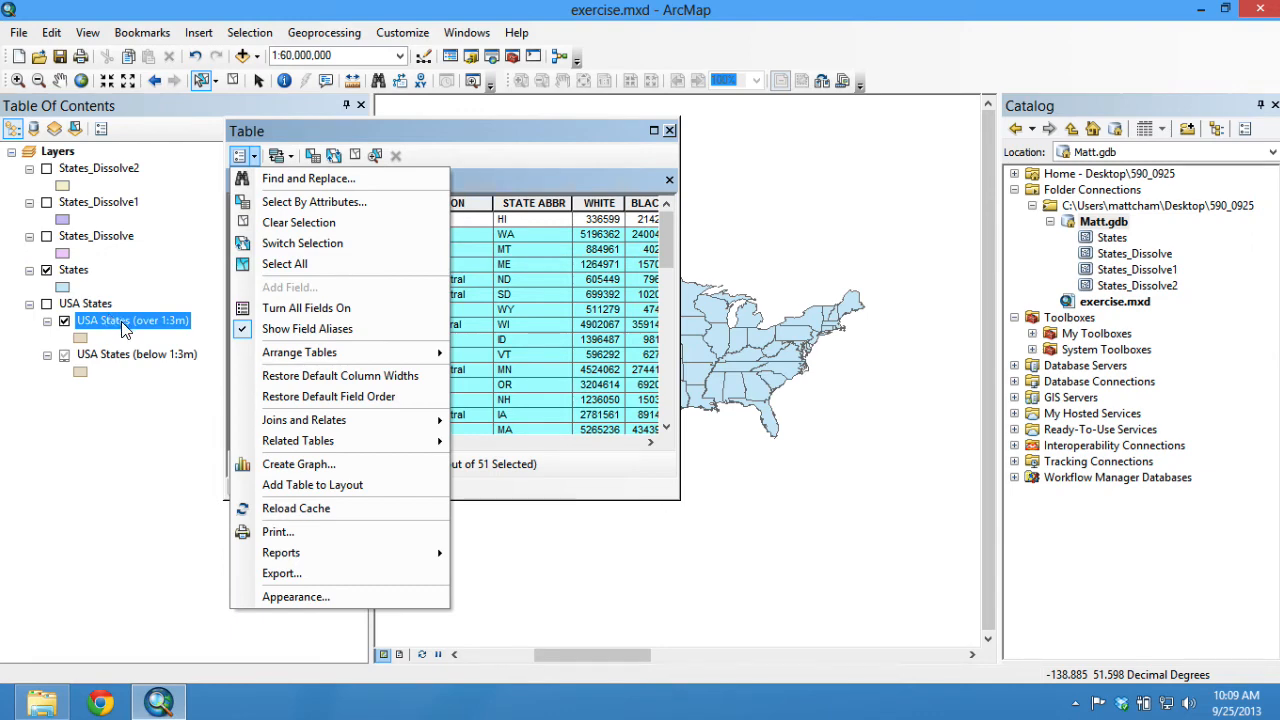
{"action": "left_click", "coordinate": [601, 140]}
{"action": "left_click", "coordinate": [240, 158]}
{"action": "left_click", "coordinate": [569, 134]}
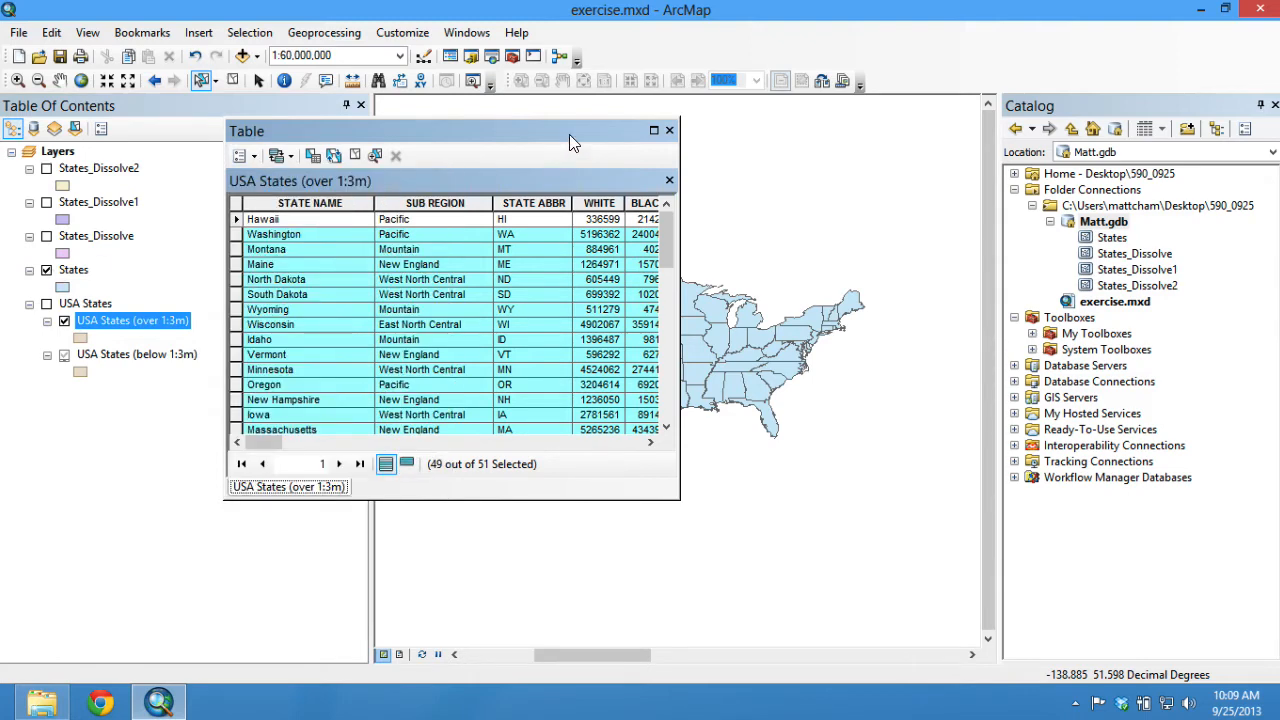
{"action": "left_click", "coordinate": [669, 130]}
Step: Add a new Text field named FirstL to the attribute table of the States layer
{"action": "left_click", "coordinate": [78, 270]}
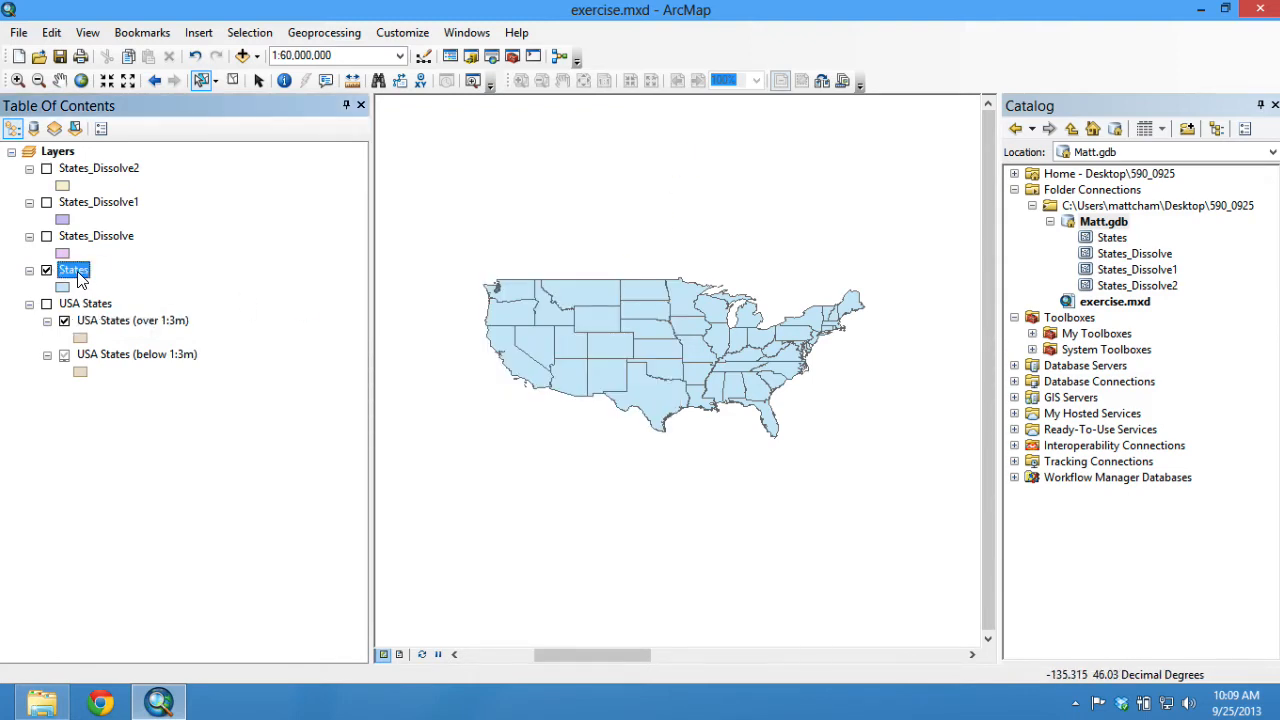
{"action": "right_click", "coordinate": [78, 269]}
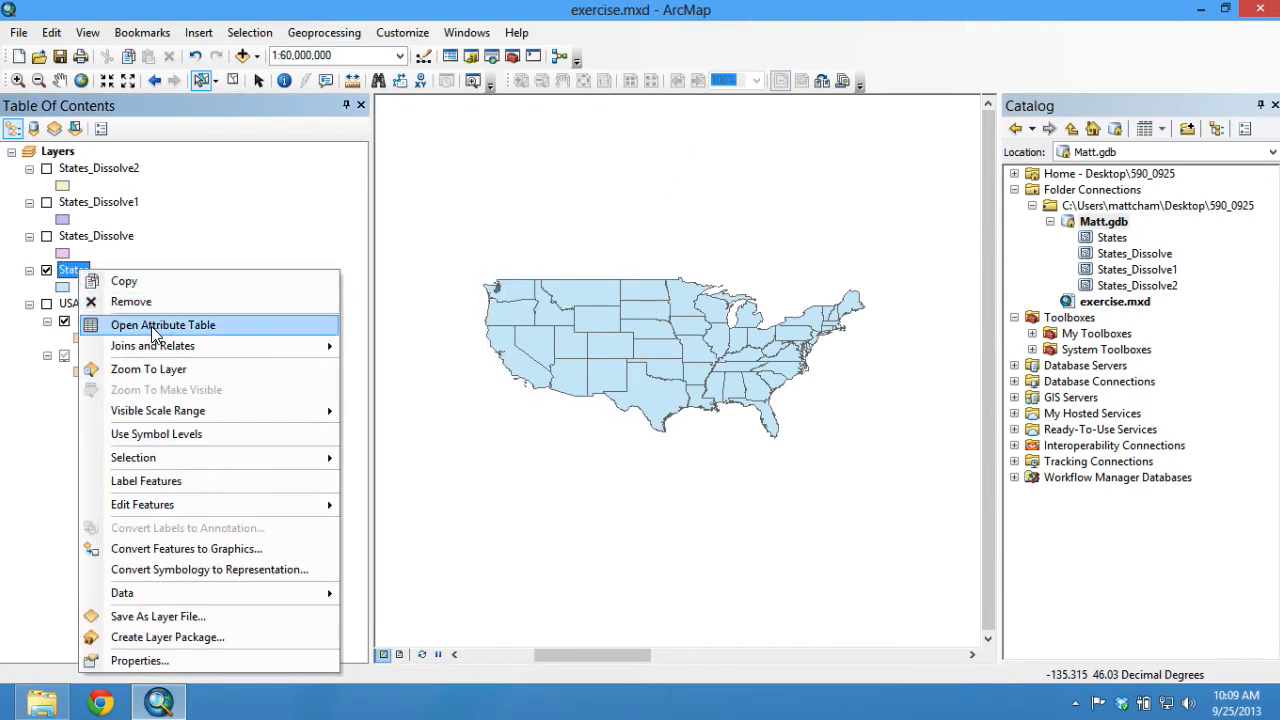
{"action": "left_click", "coordinate": [150, 328]}
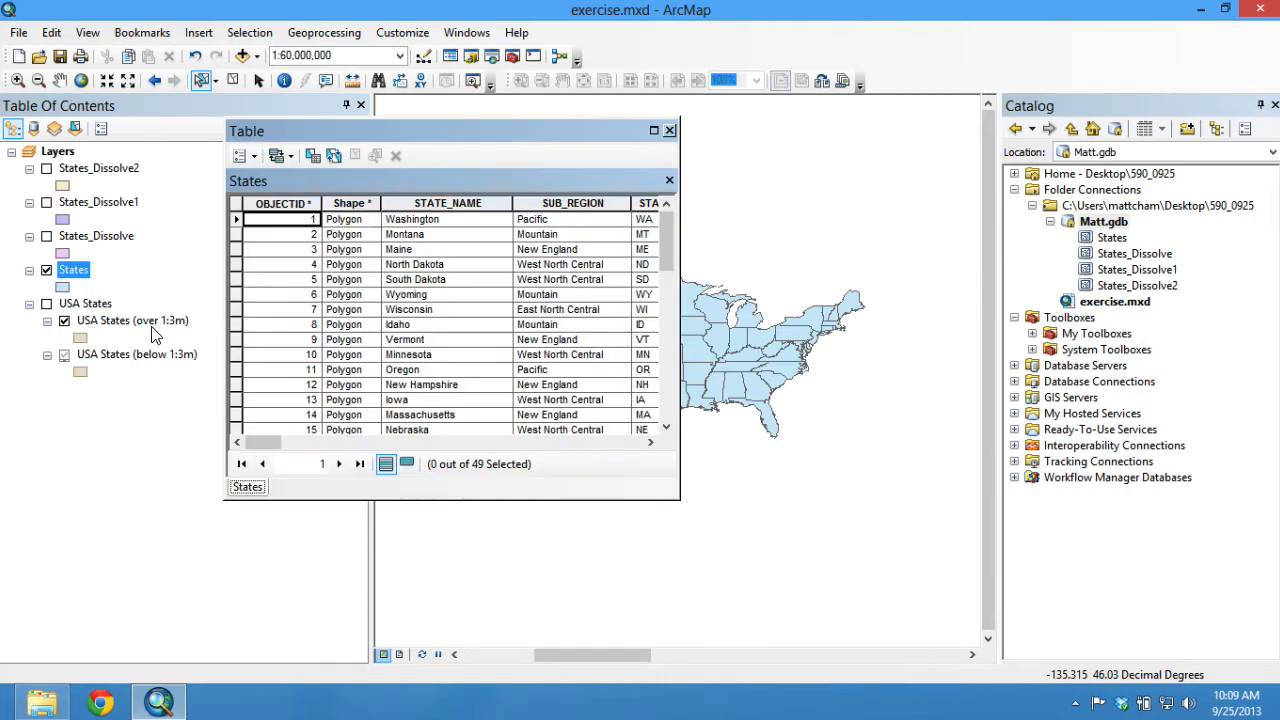
{"action": "mouse_move", "coordinate": [264, 441]}
{"action": "left_mouse_down"}
{"action": "mouse_move", "coordinate": [485, 443]}
{"action": "mouse_move", "coordinate": [262, 442]}
{"action": "left_mouse_up"}
{"action": "left_click", "coordinate": [254, 157]}
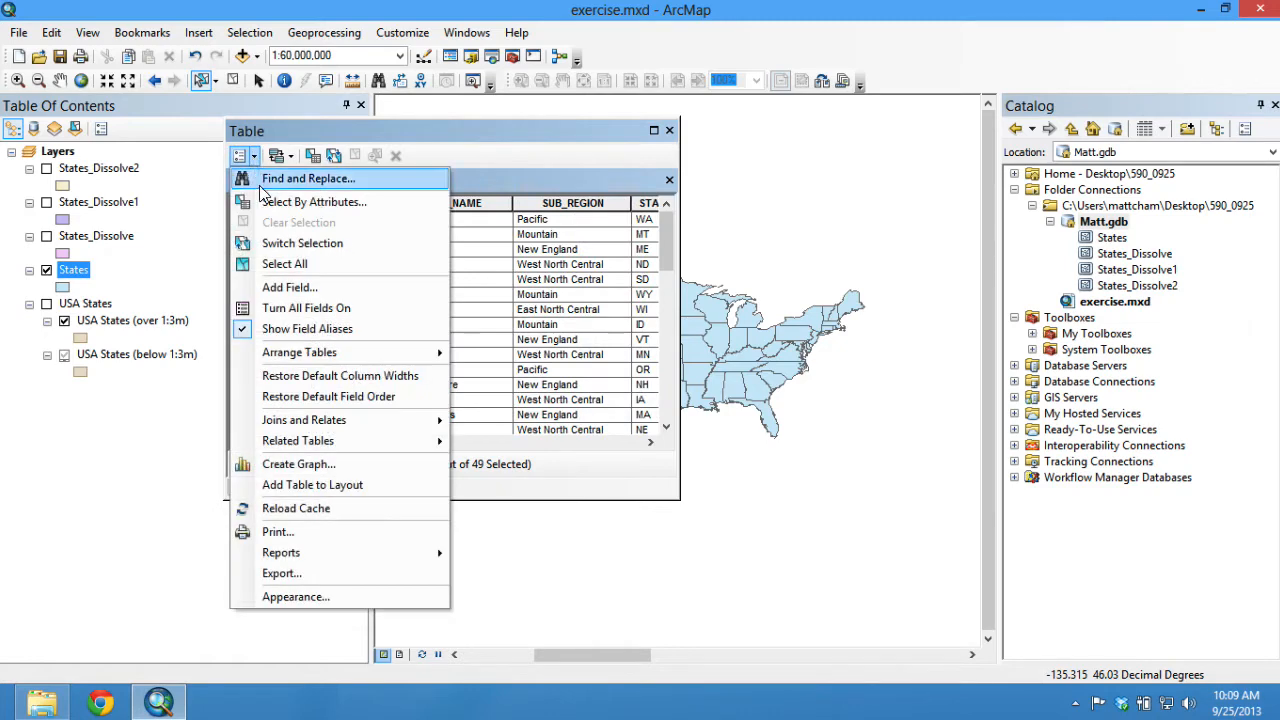
{"action": "left_click", "coordinate": [296, 288]}
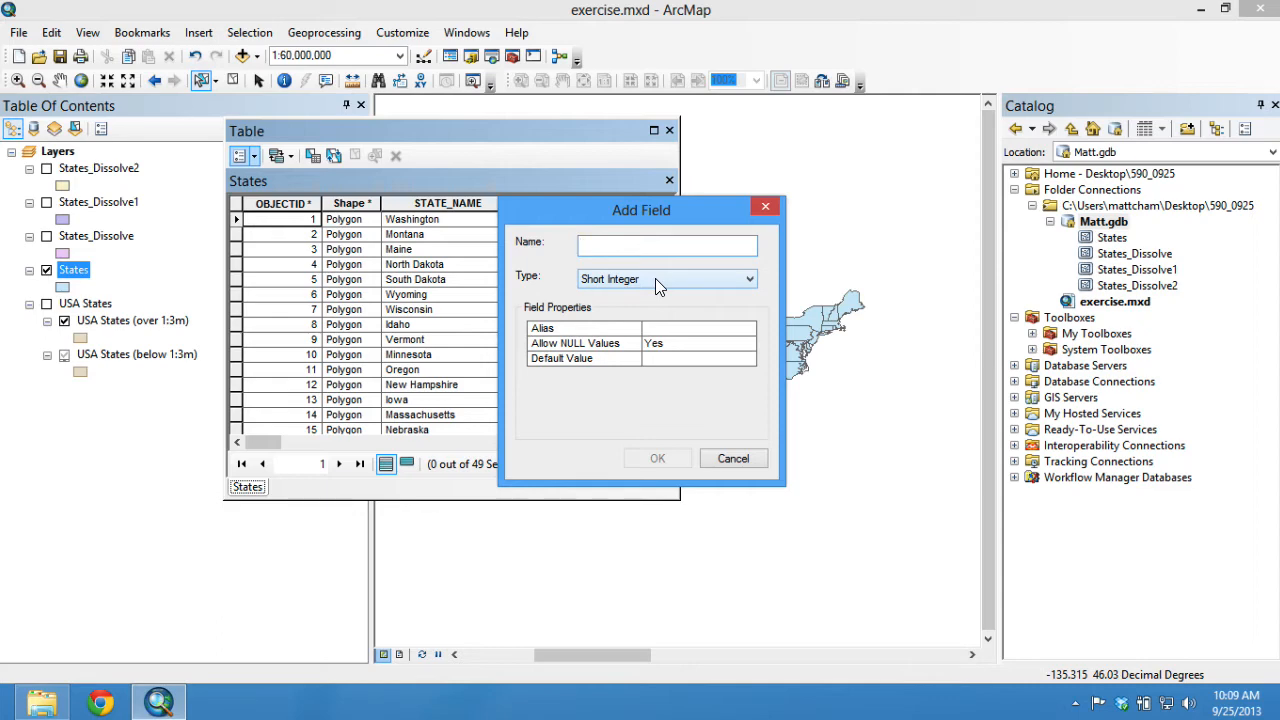
{"action": "left_click", "coordinate": [707, 277]}
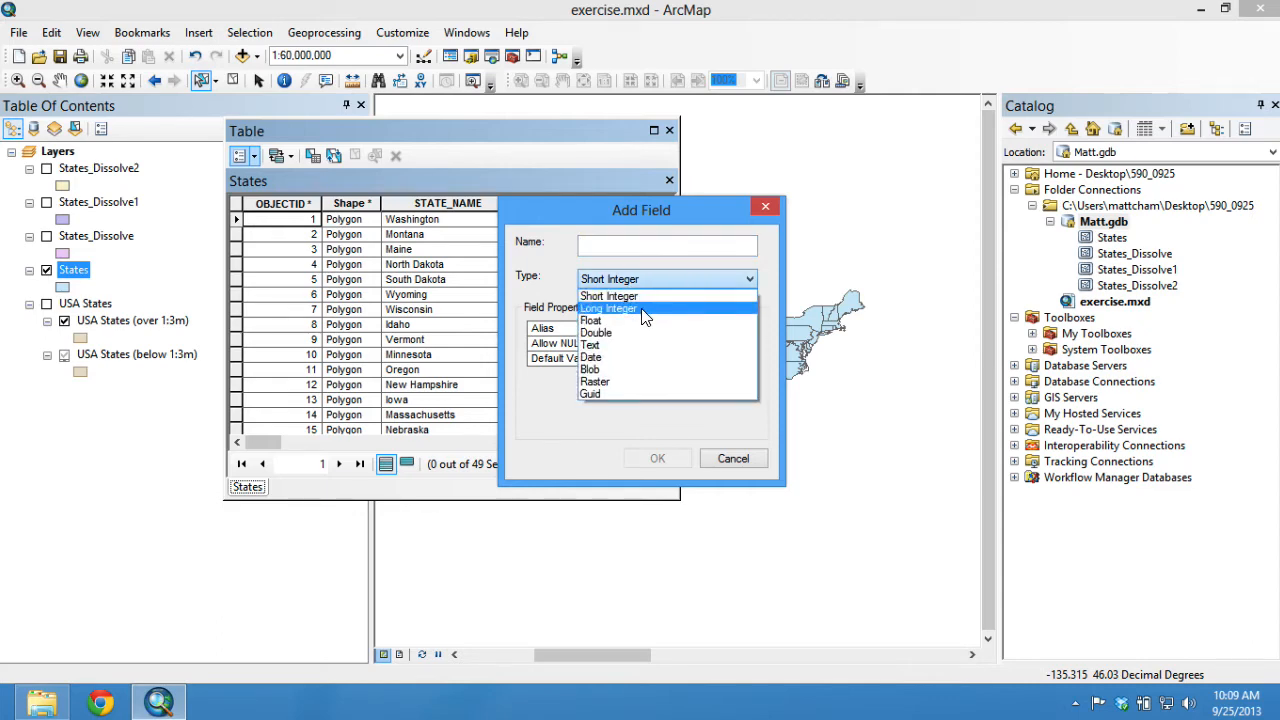
{"action": "left_click", "coordinate": [591, 345]}
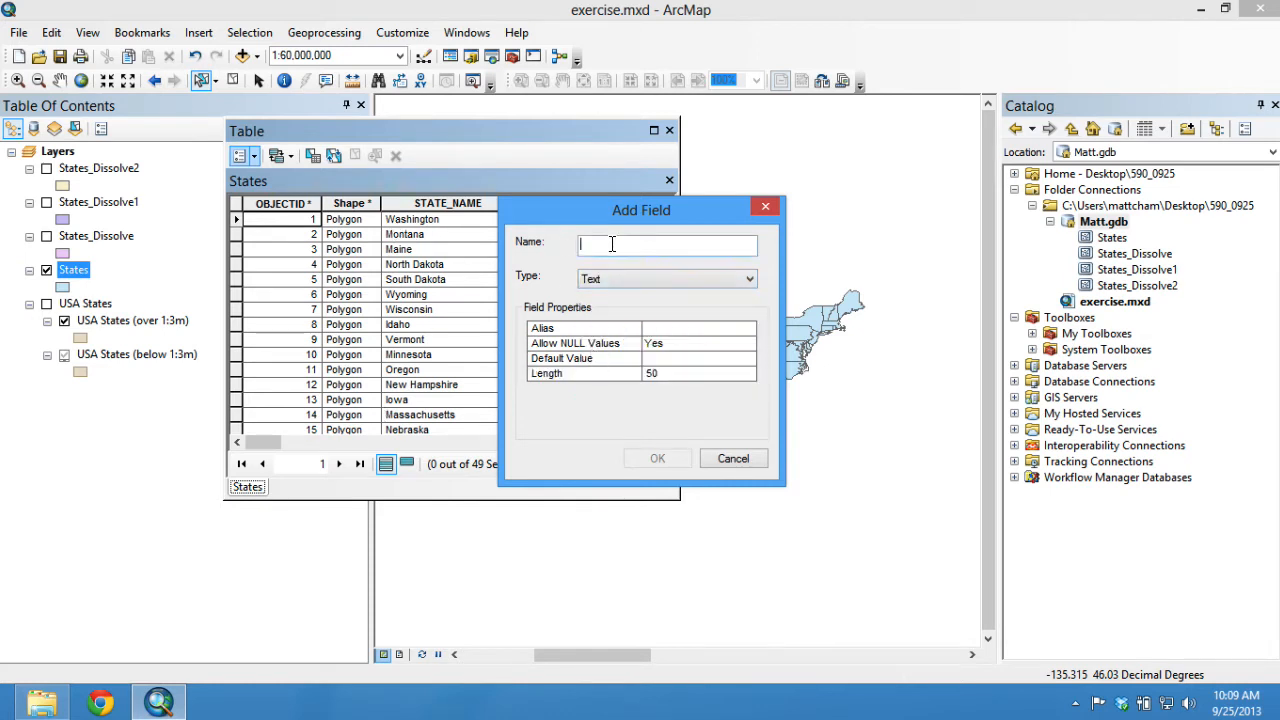
{"action": "type", "text": "FirstL"}
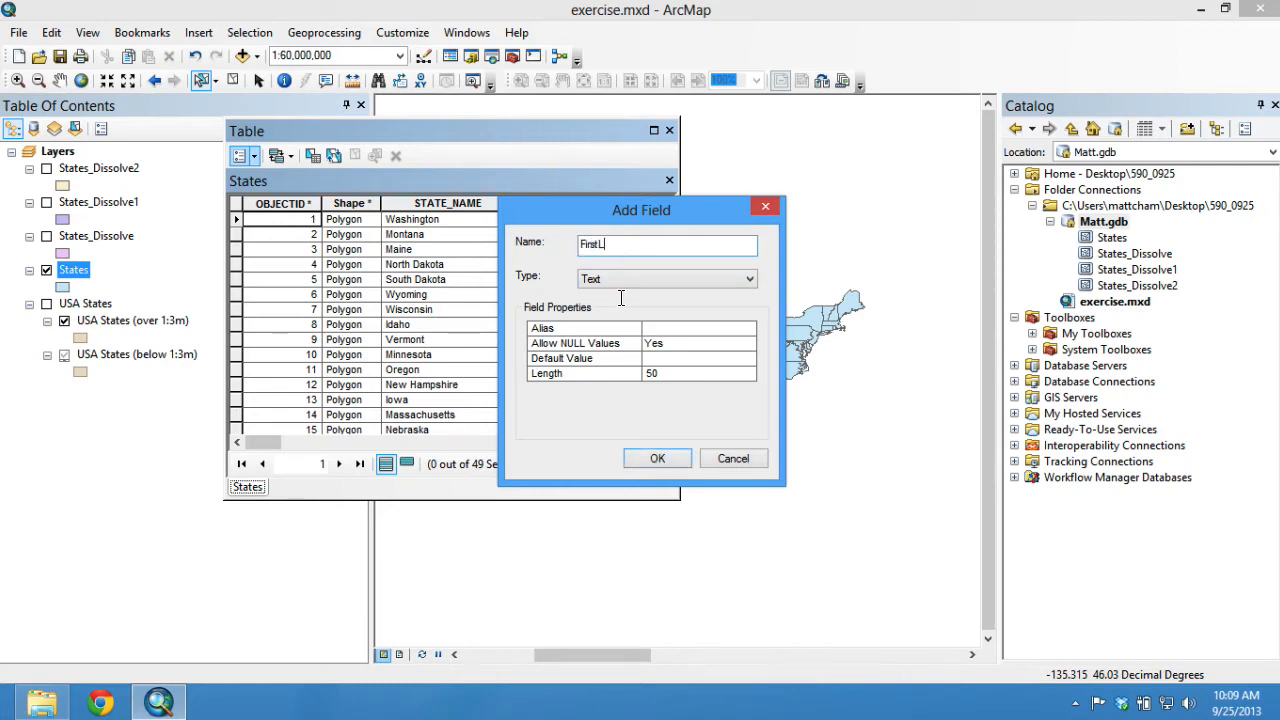
{"action": "left_click", "coordinate": [654, 458]}
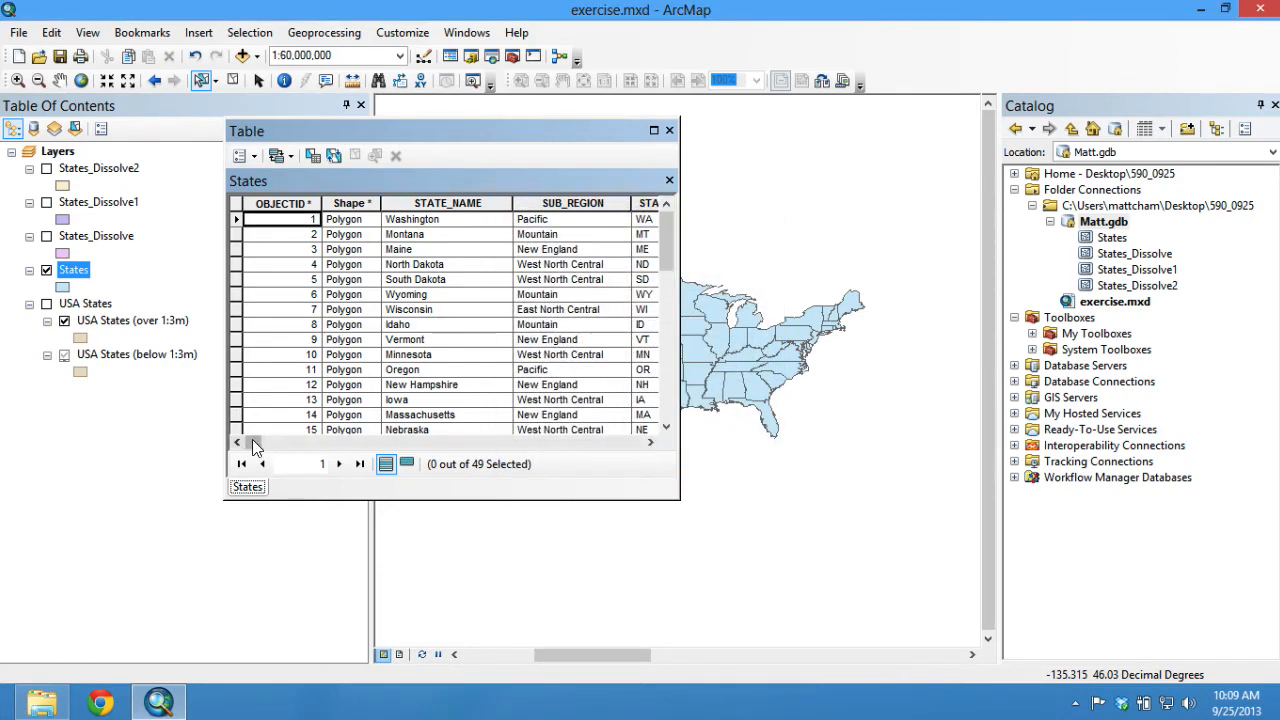
Step: Close the attribute table and limit the visible fields of the States layer to STATE_NAME, STATE_ABBR and FirstL
{"action": "mouse_move", "coordinate": [252, 441]}
{"action": "left_mouse_down"}
{"action": "mouse_move", "coordinate": [637, 443]}
{"action": "mouse_move", "coordinate": [248, 441]}
{"action": "left_mouse_up"}
{"action": "left_click", "coordinate": [669, 130]}
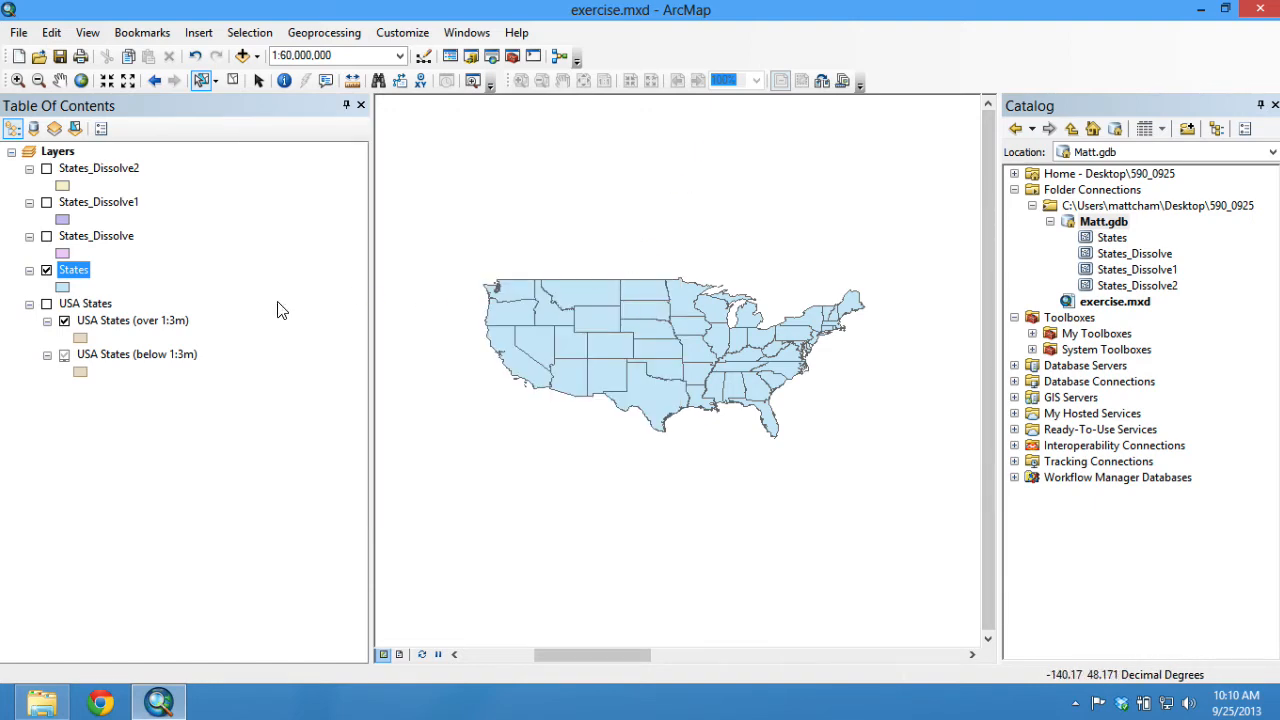
{"action": "right_click", "coordinate": [77, 274]}
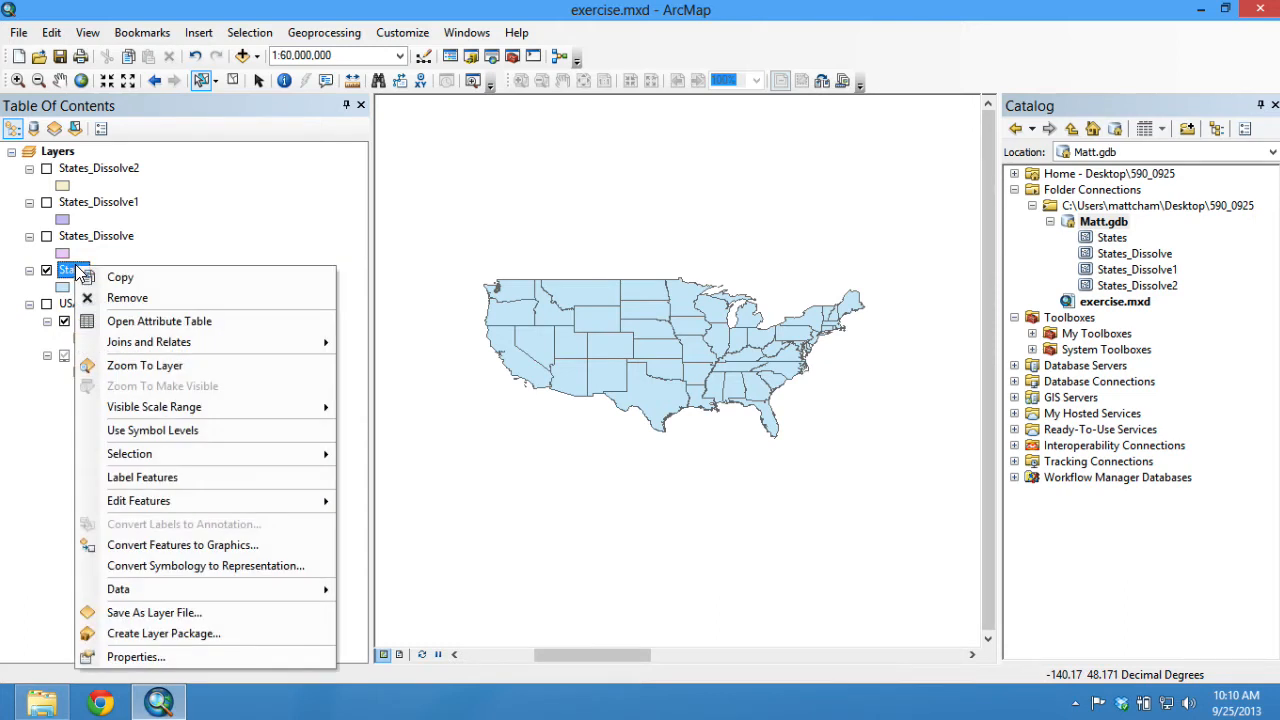
{"action": "left_click", "coordinate": [159, 656]}
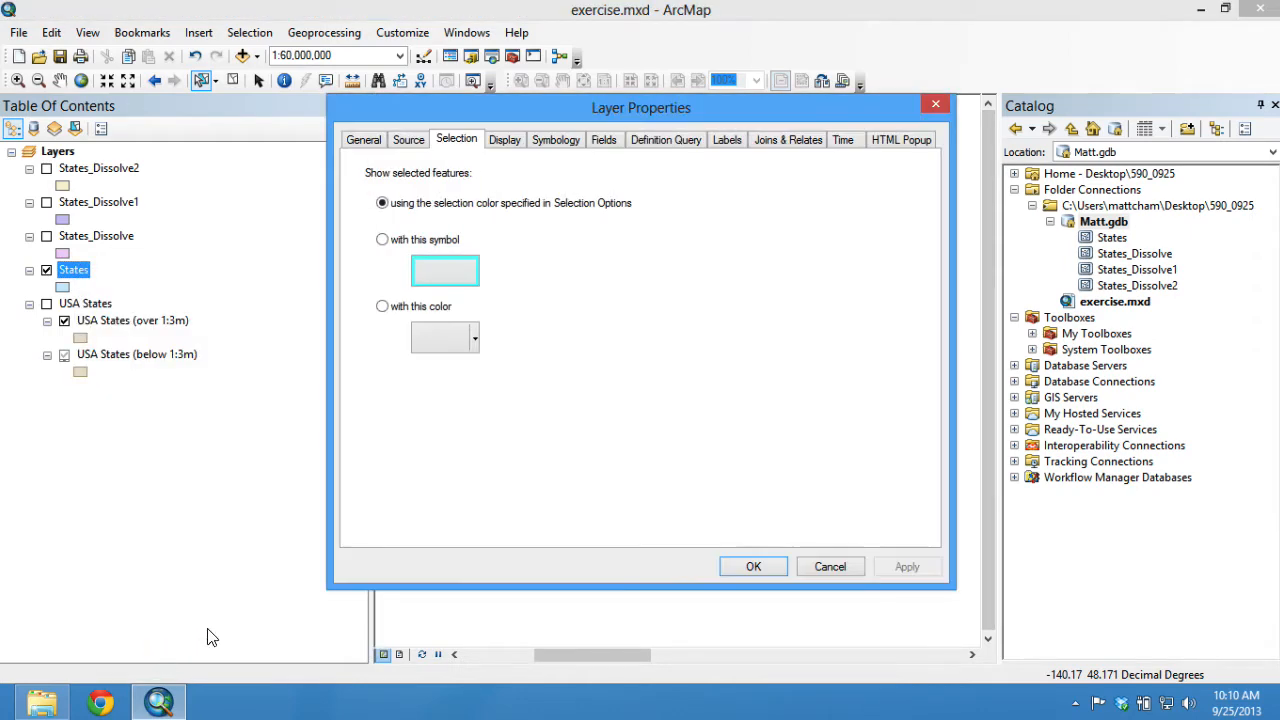
{"action": "left_click", "coordinate": [607, 141]}
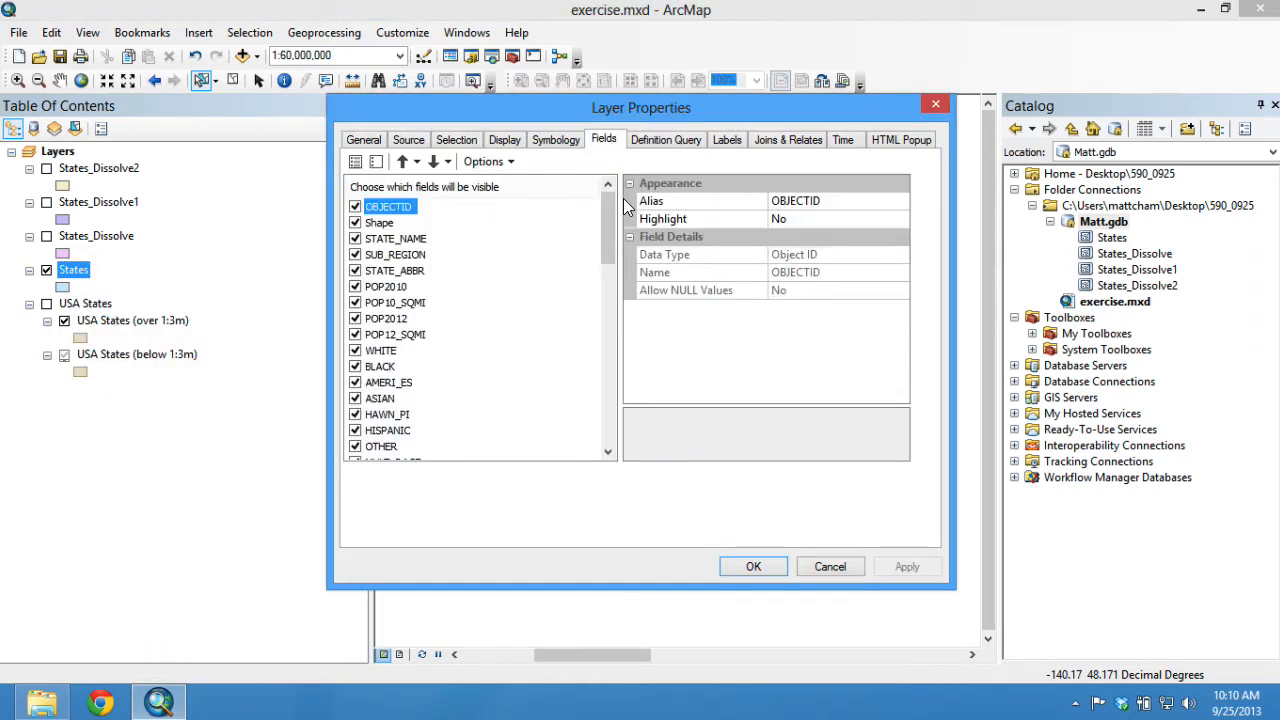
{"action": "left_click_drag", "start_coordinate": [610, 200], "coordinate": [617, 388]}
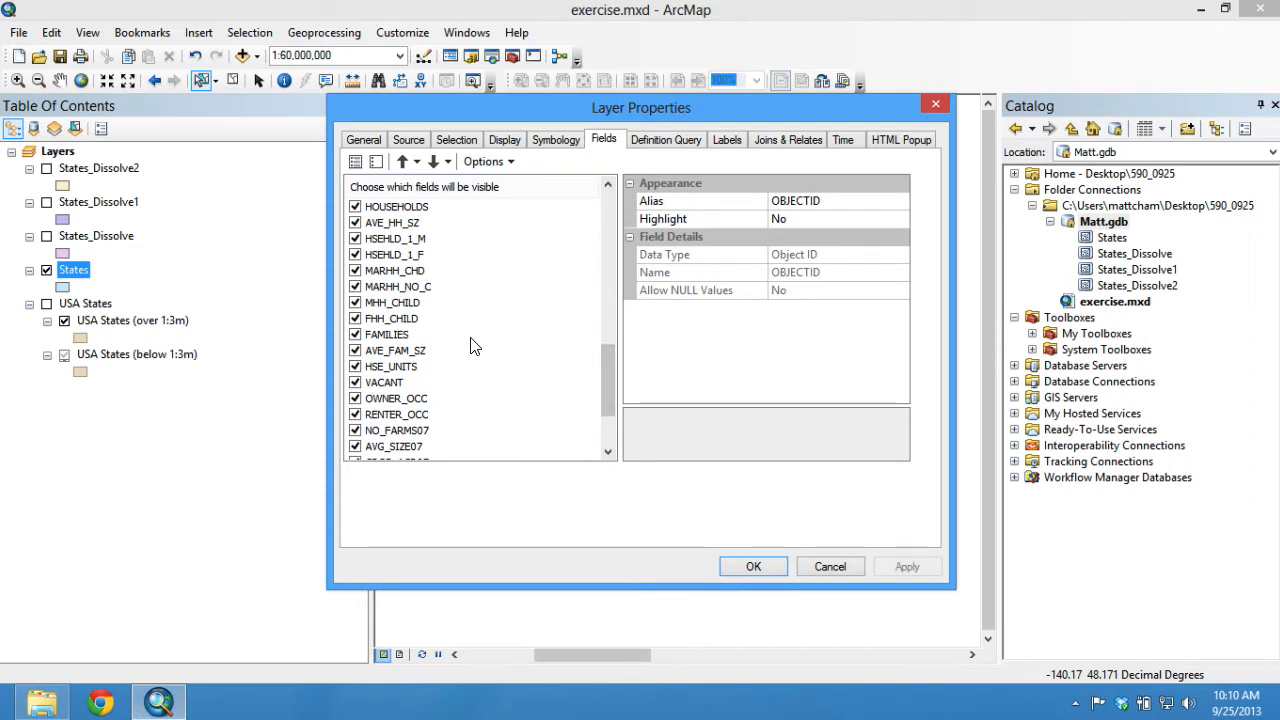
{"action": "left_click_drag", "start_coordinate": [608, 405], "coordinate": [625, 215]}
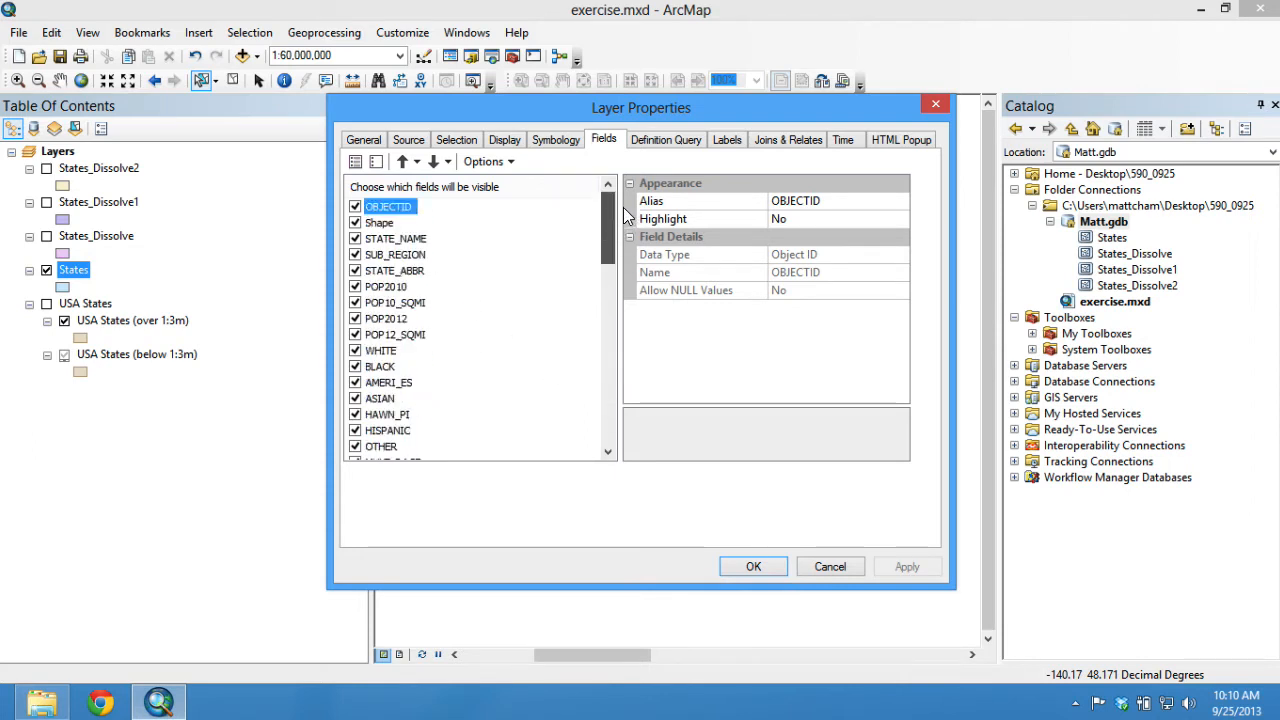
{"action": "left_click", "coordinate": [376, 161]}
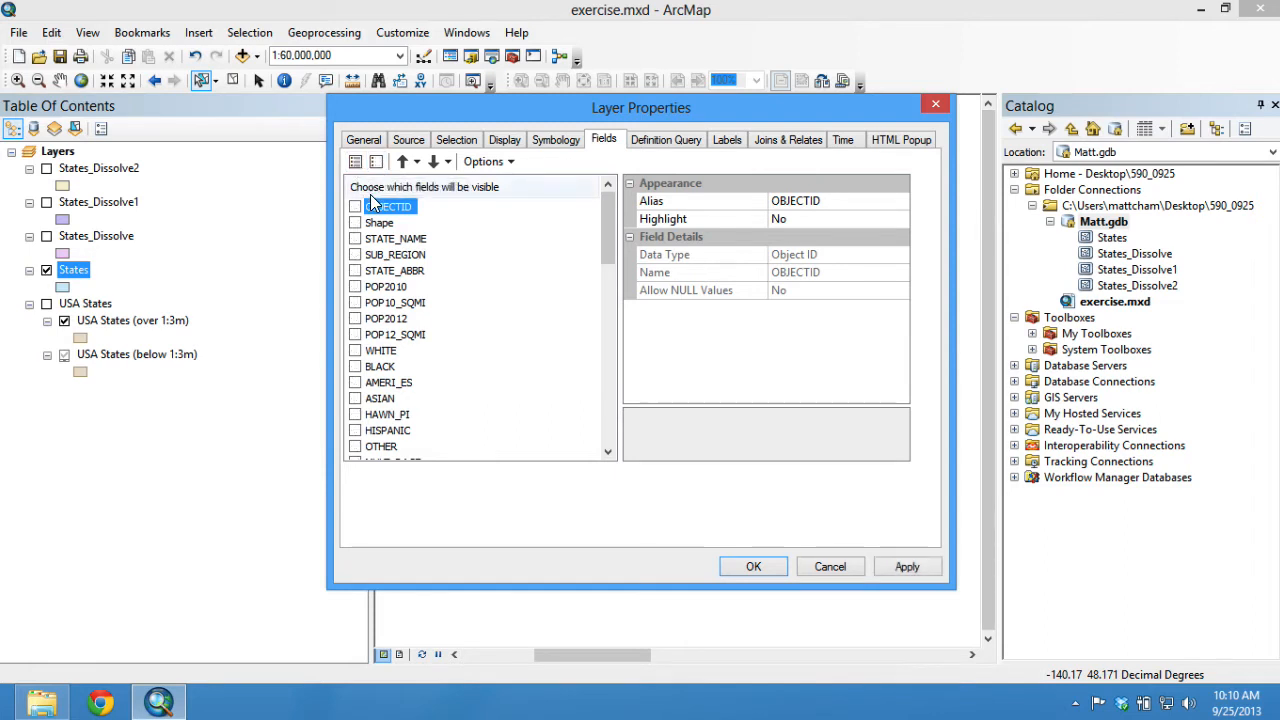
{"action": "left_click", "coordinate": [355, 238]}
{"action": "left_click", "coordinate": [355, 270]}
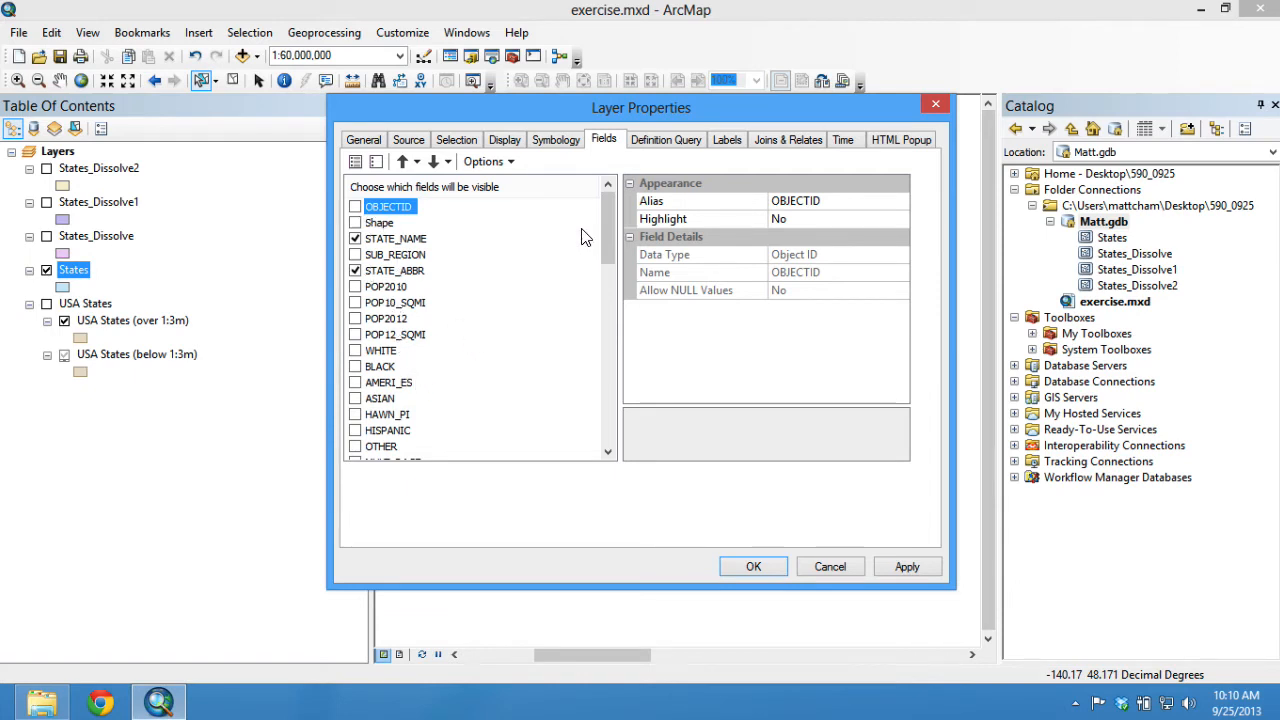
{"action": "left_click_drag", "start_coordinate": [605, 224], "coordinate": [603, 440]}
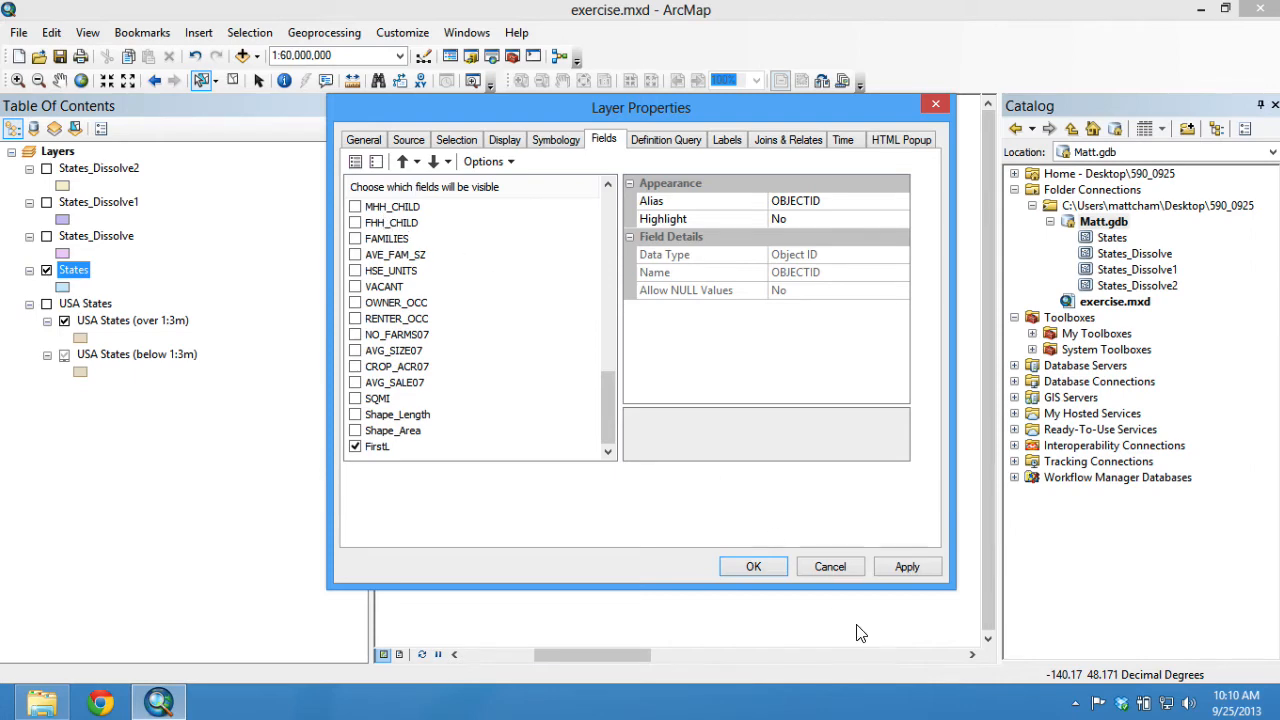
{"action": "left_click", "coordinate": [753, 567]}
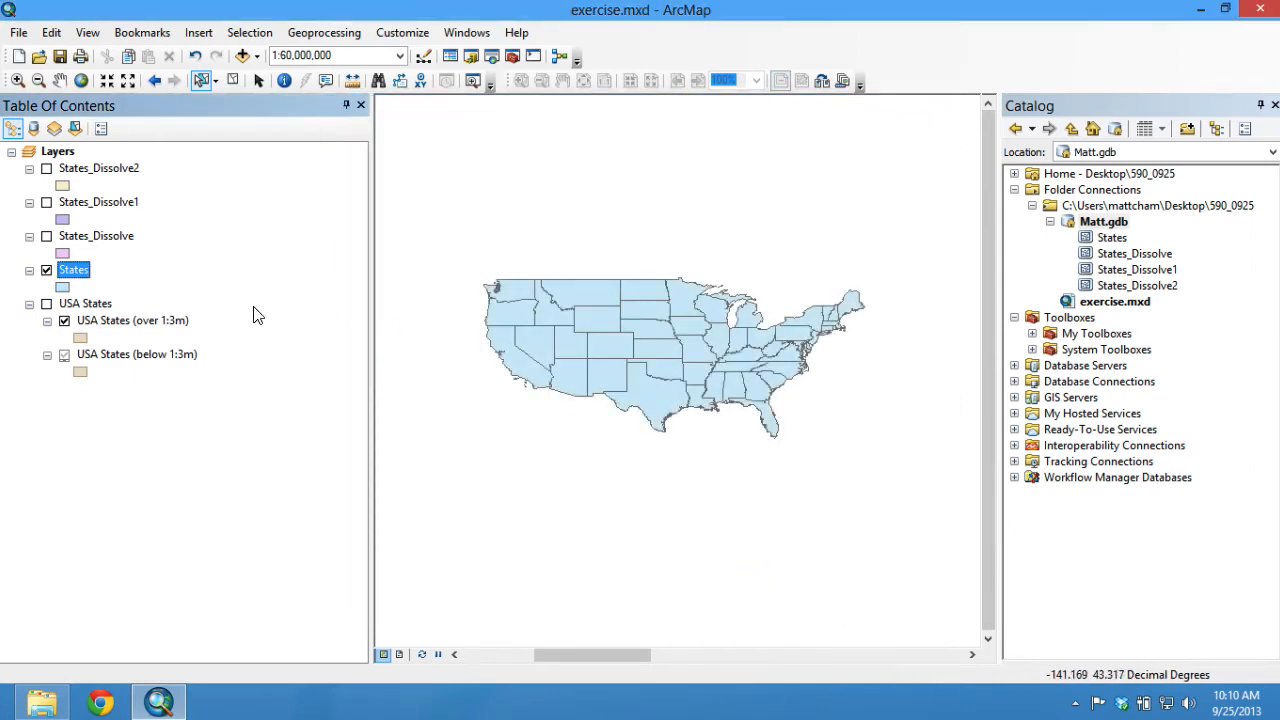
Step: Open the attribute table of the States layer and enlarge its window so all three fields fit
{"action": "right_click", "coordinate": [76, 272]}
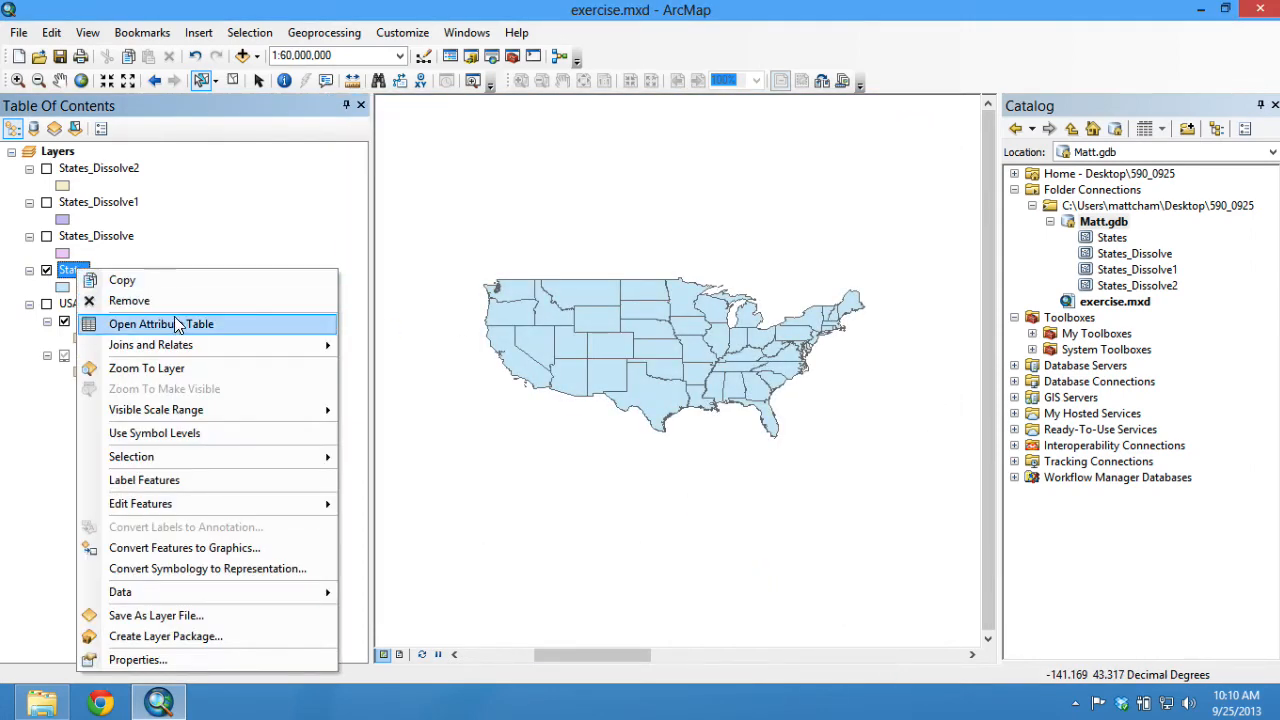
{"action": "left_click", "coordinate": [176, 327]}
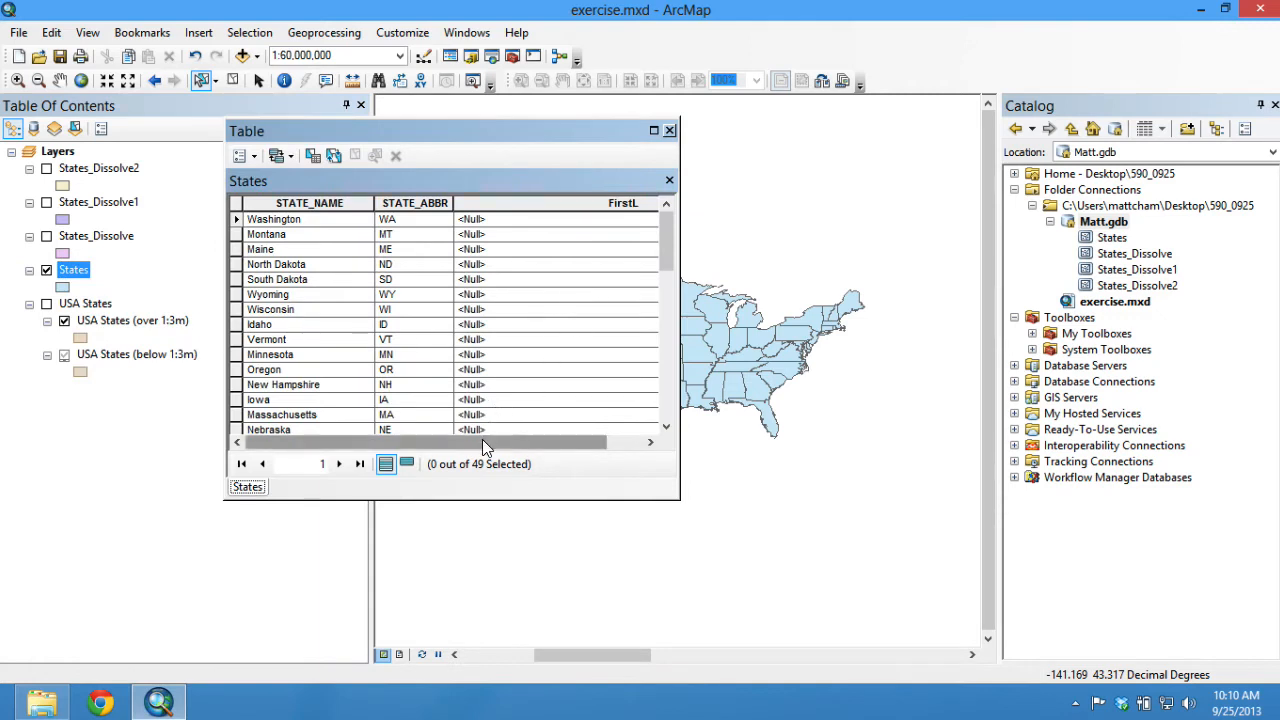
{"action": "mouse_move", "coordinate": [482, 441]}
{"action": "left_mouse_down"}
{"action": "mouse_move", "coordinate": [533, 441]}
{"action": "mouse_move", "coordinate": [482, 441]}
{"action": "left_mouse_up"}
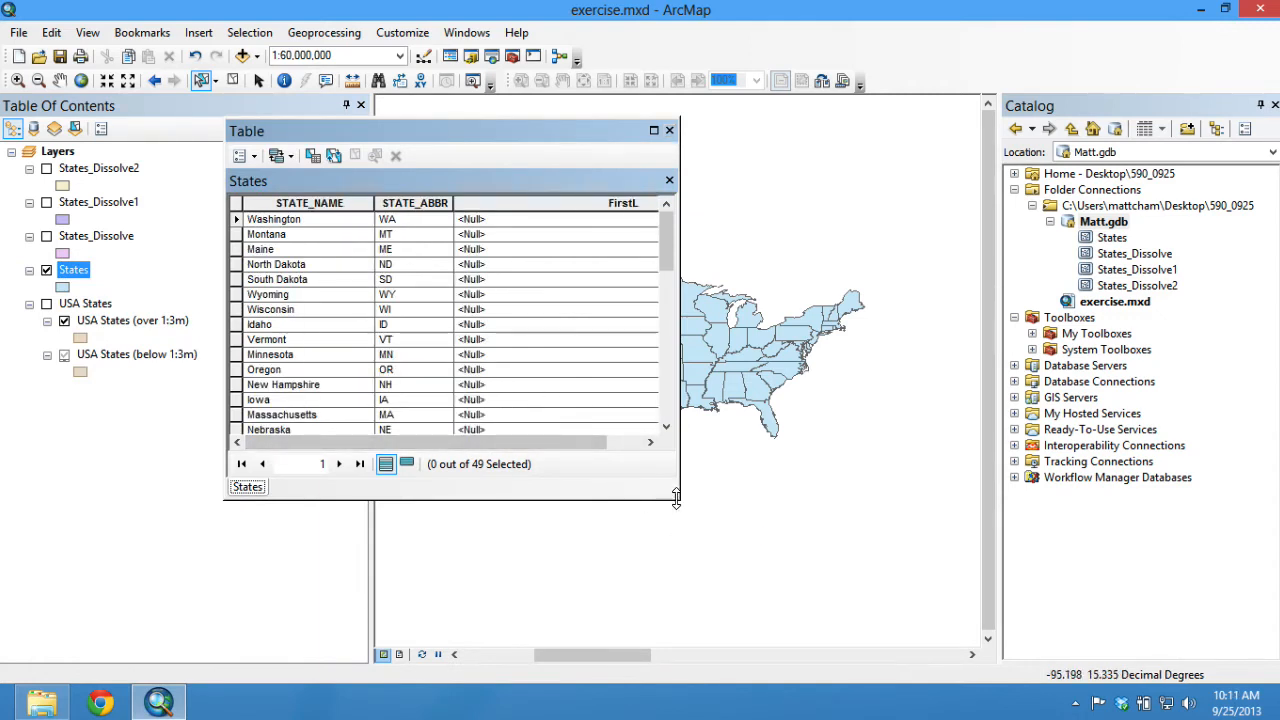
{"action": "left_click_drag", "start_coordinate": [677, 498], "coordinate": [903, 590]}
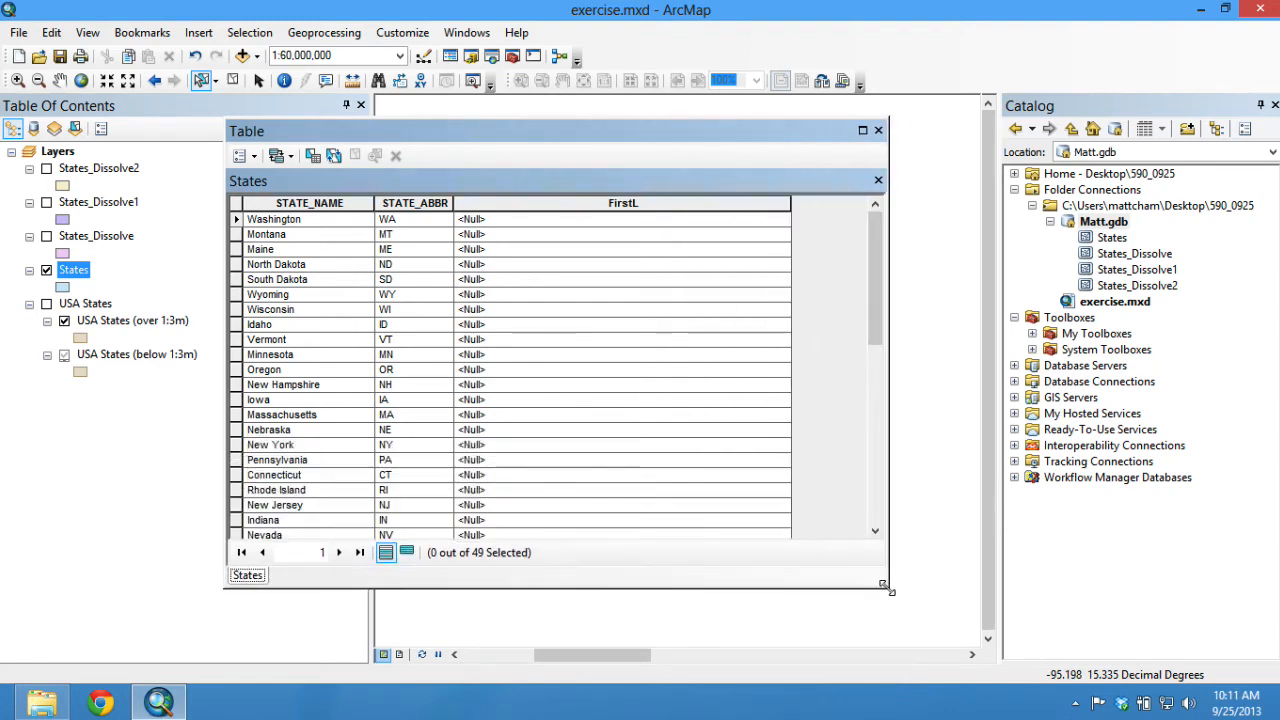
{"action": "left_click_drag", "start_coordinate": [594, 148], "coordinate": [556, 130]}
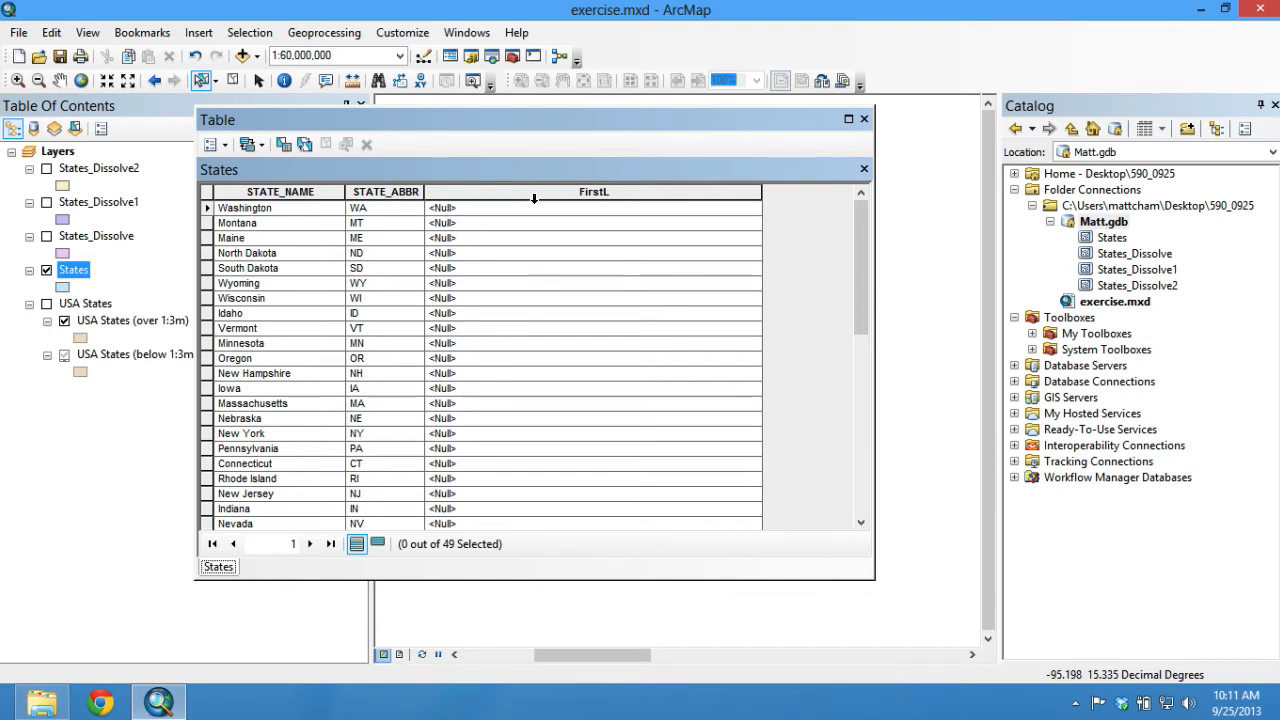
Step: Check whether cells of the FirstL field can be edited outside an edit session, and close the table
{"action": "left_click", "coordinate": [470, 212]}
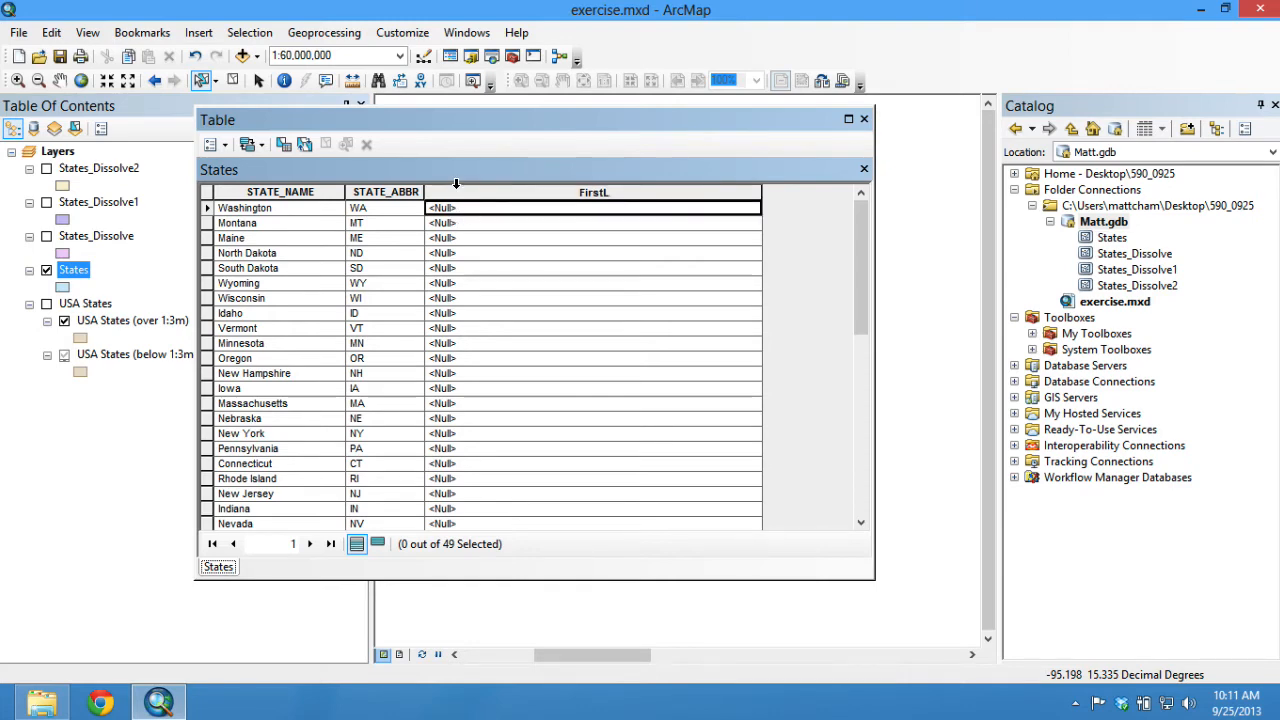
{"action": "left_click", "coordinate": [476, 194]}
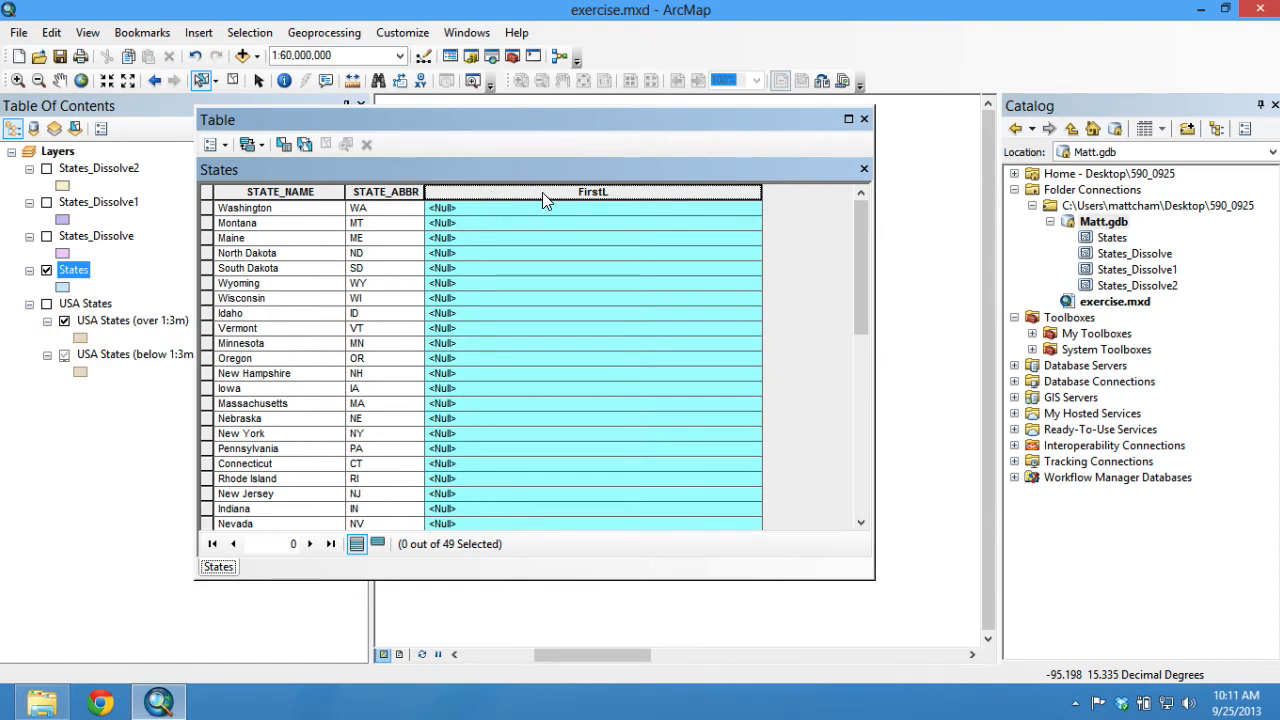
{"action": "left_click", "coordinate": [491, 222]}
{"action": "left_click", "coordinate": [460, 238]}
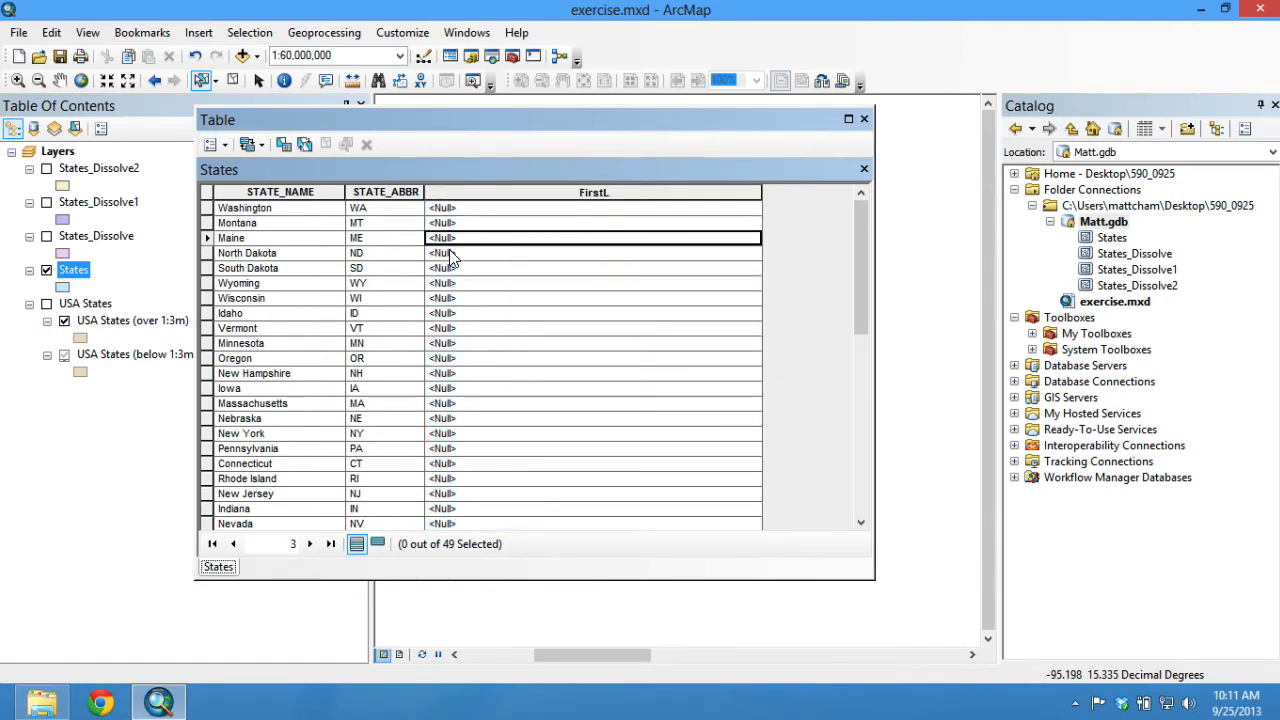
{"action": "left_click", "coordinate": [452, 253]}
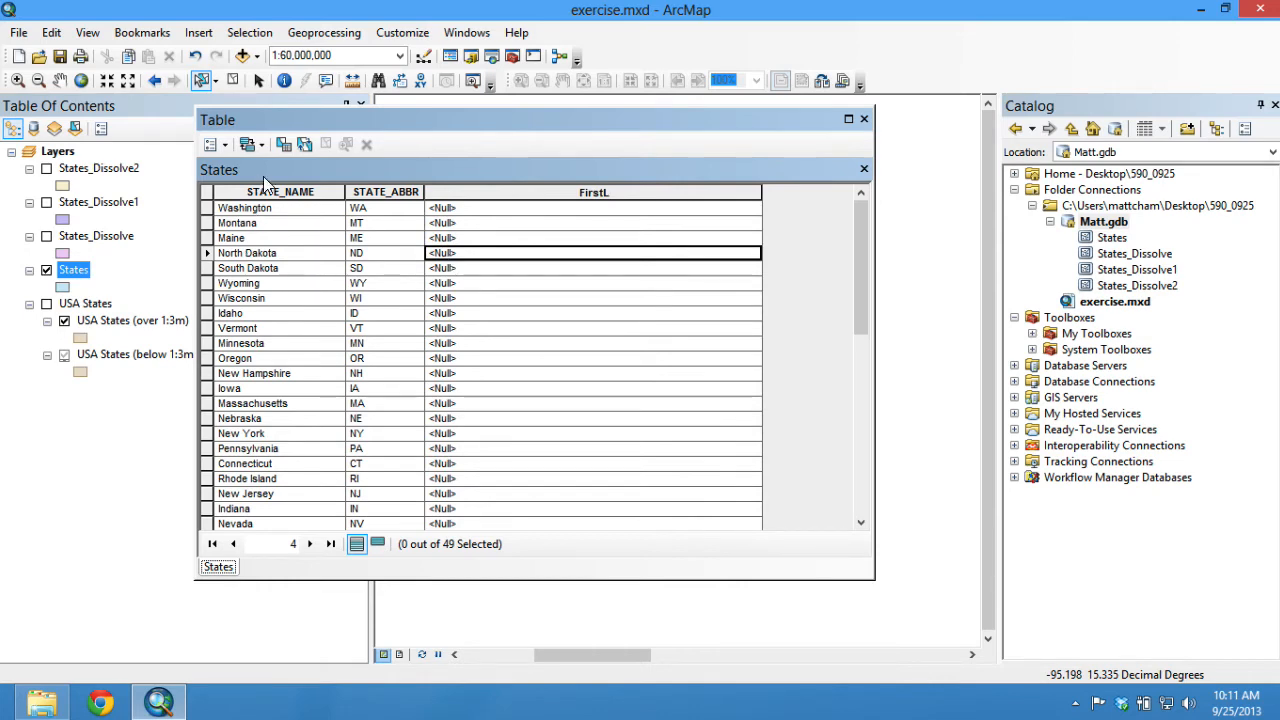
{"action": "left_click", "coordinate": [864, 119]}
Step: Start an edit session on the States layer and select Montana on the map
{"action": "right_click", "coordinate": [66, 268]}
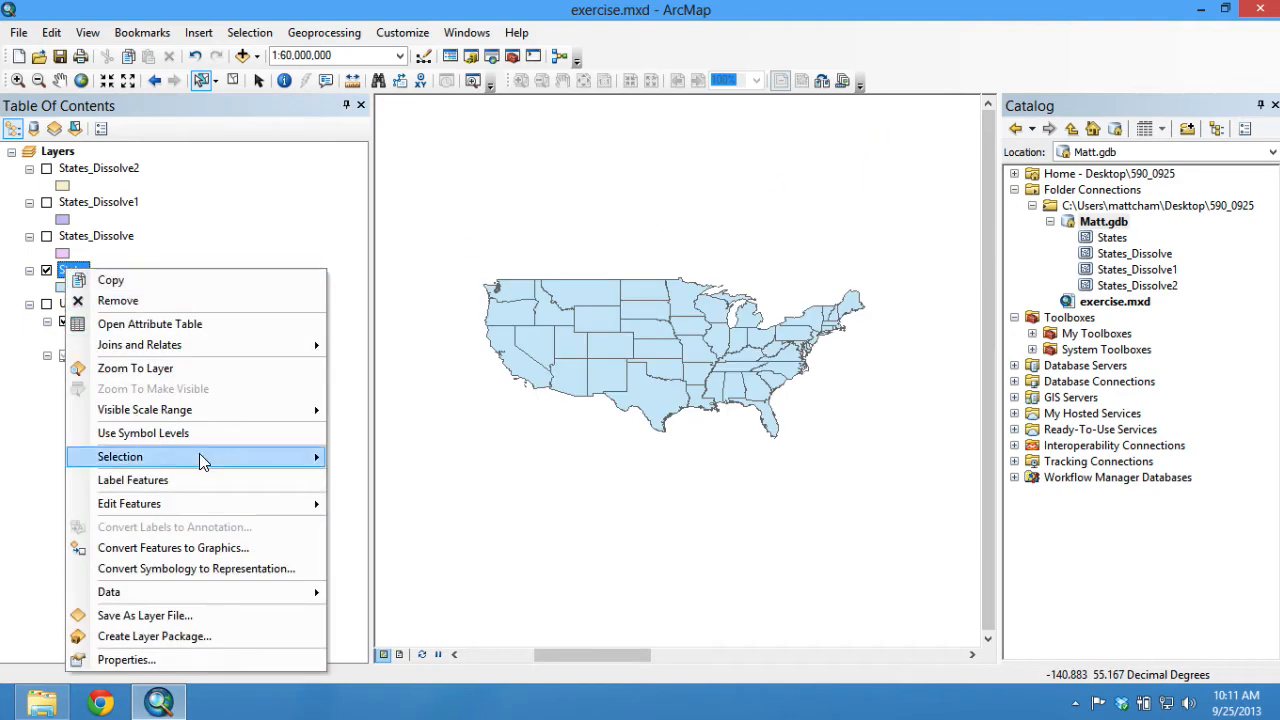
{"action": "mouse_move", "coordinate": [224, 505]}
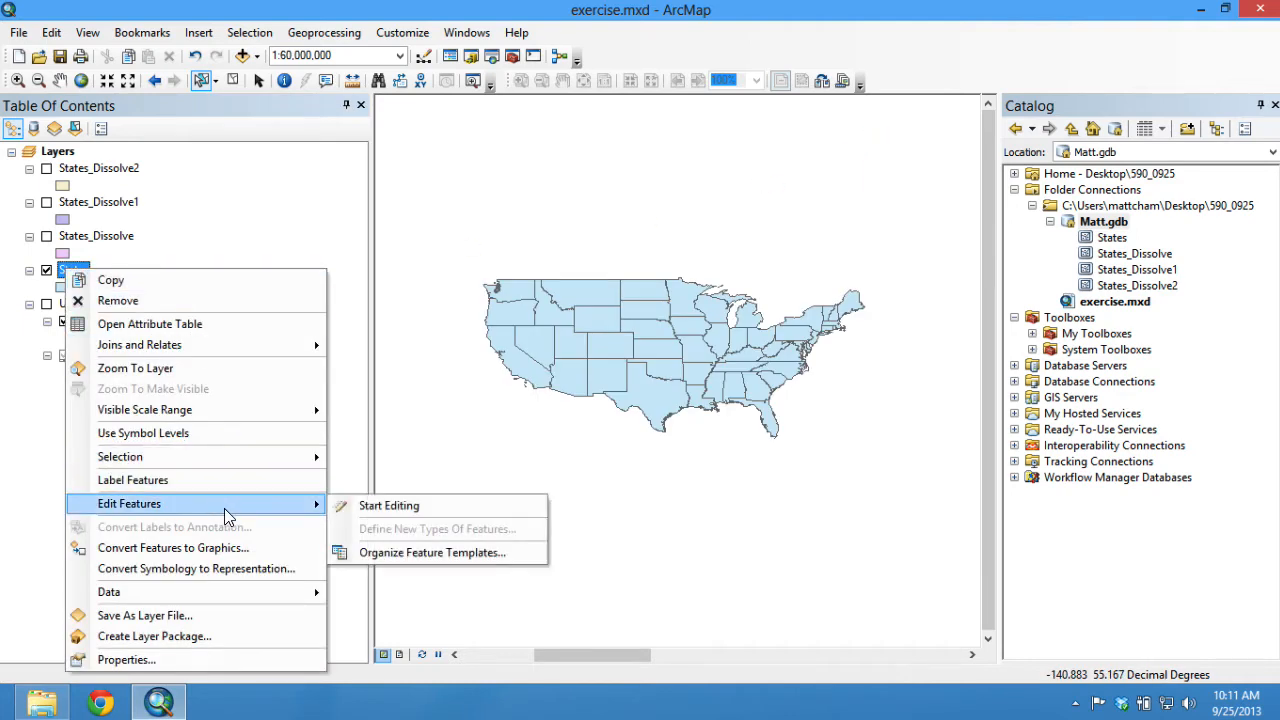
{"action": "left_click", "coordinate": [385, 510]}
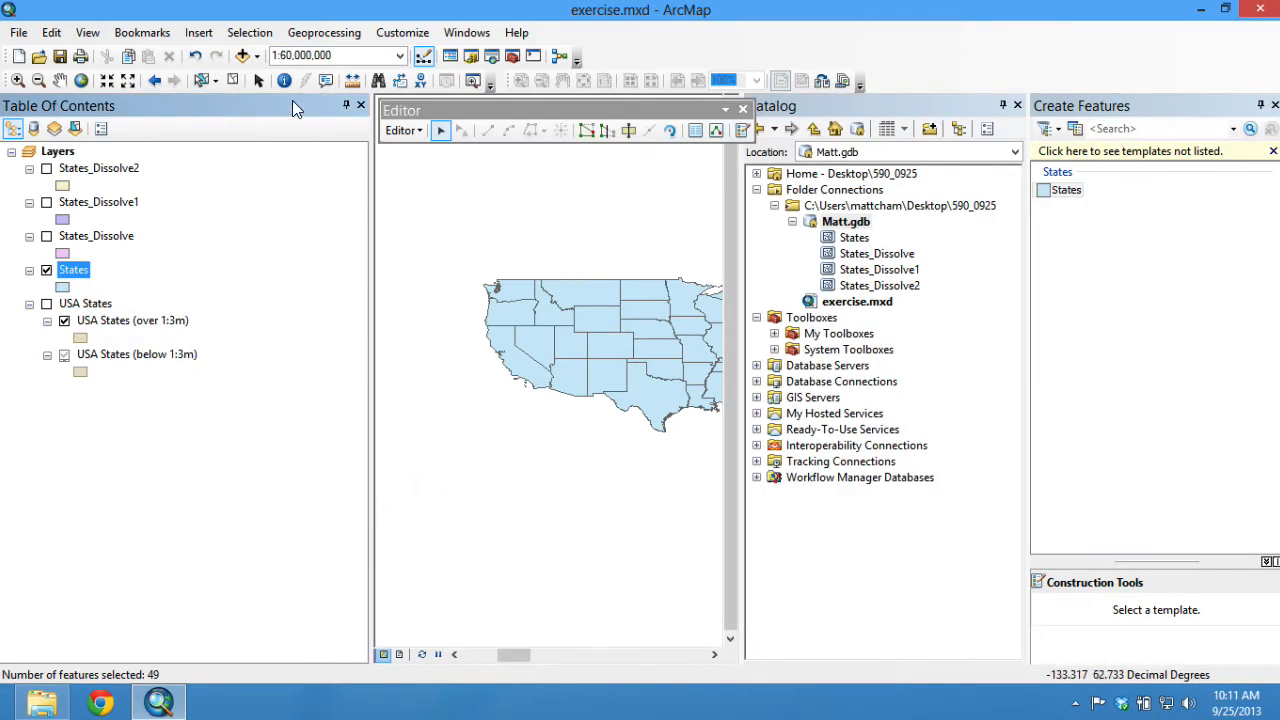
{"action": "left_click", "coordinate": [201, 81]}
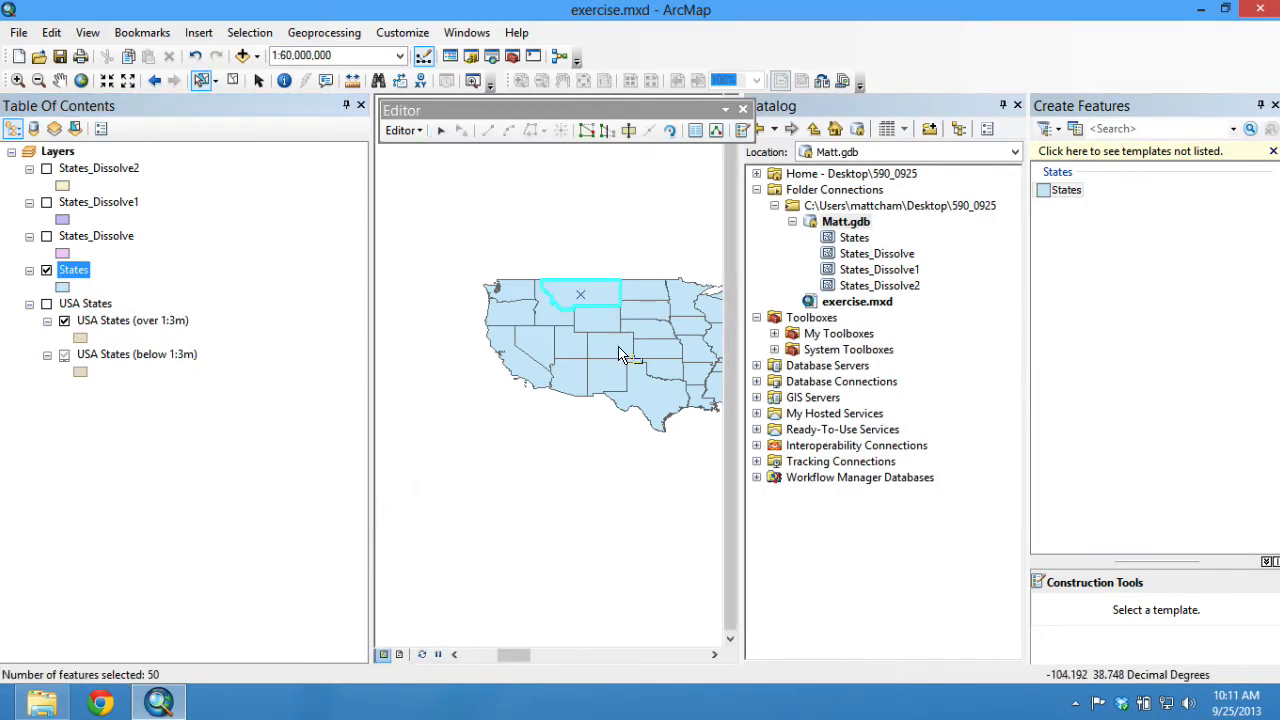
{"action": "left_click", "coordinate": [608, 296]}
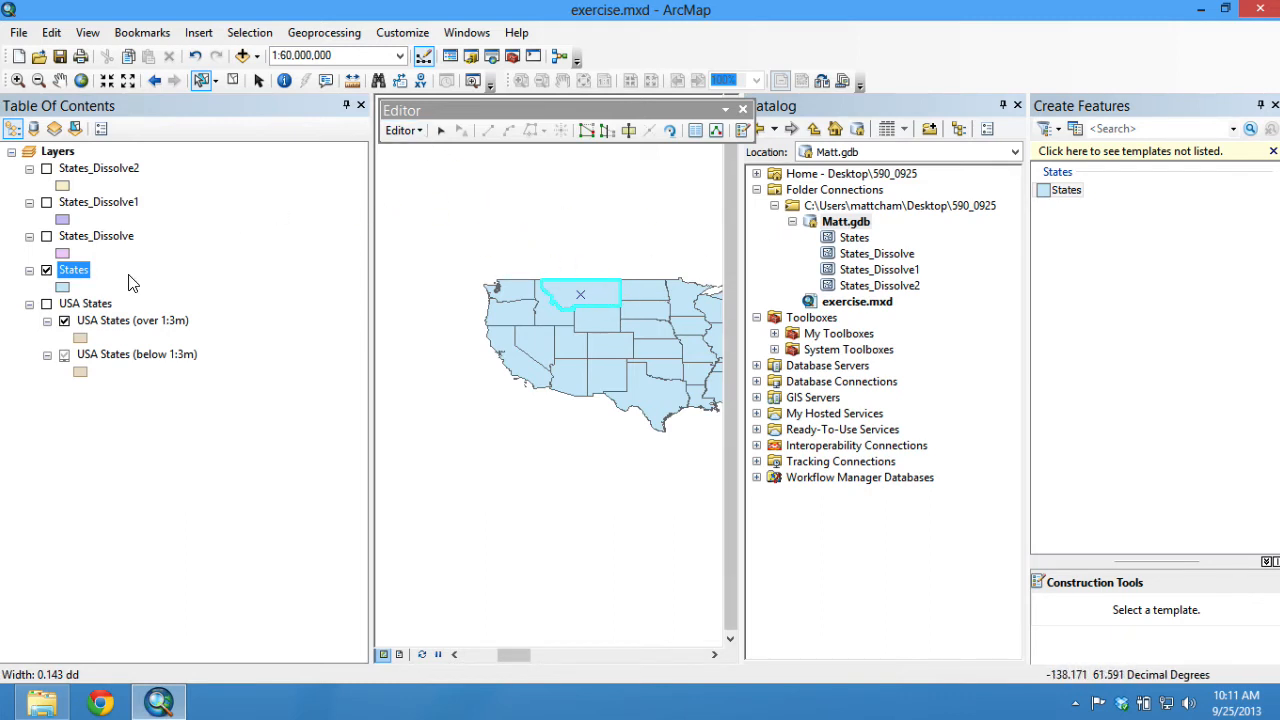
Step: Enter "hello there." as Washington's FirstL value in the States attribute table, and close the table
{"action": "right_click", "coordinate": [72, 275]}
{"action": "left_click", "coordinate": [154, 330]}
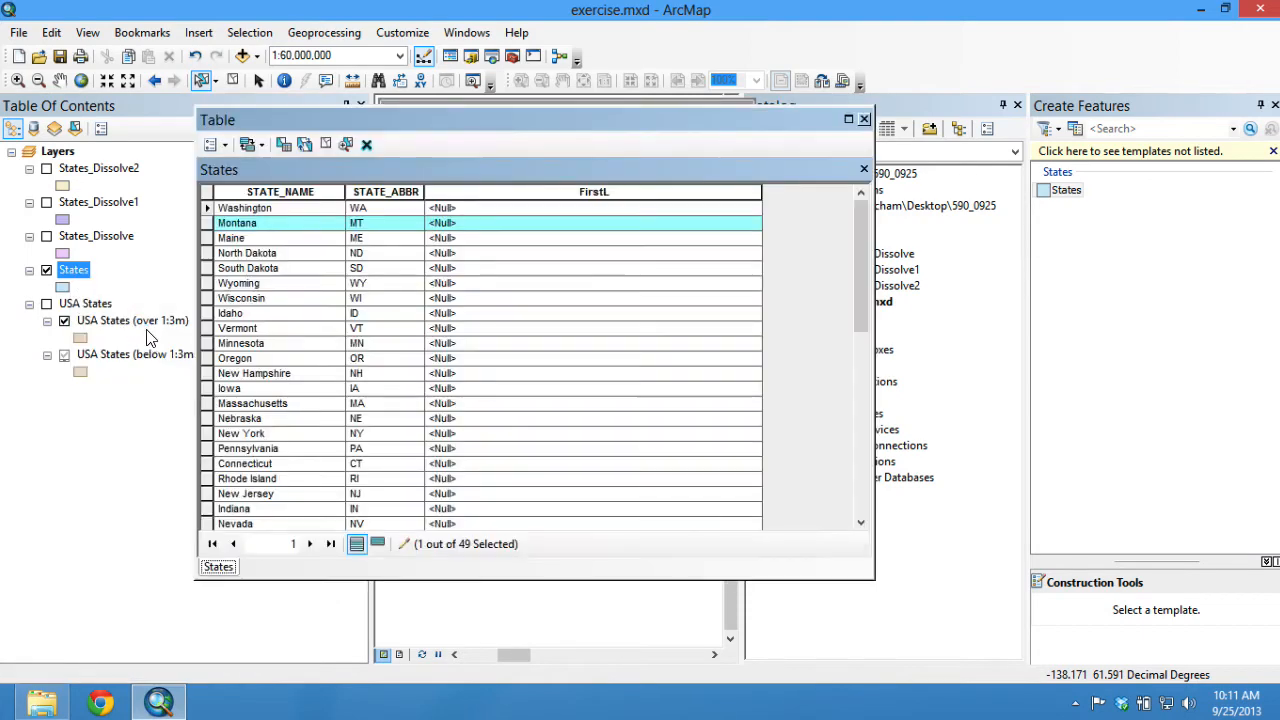
{"action": "left_click", "coordinate": [475, 208]}
{"action": "left_click", "coordinate": [450, 210]}
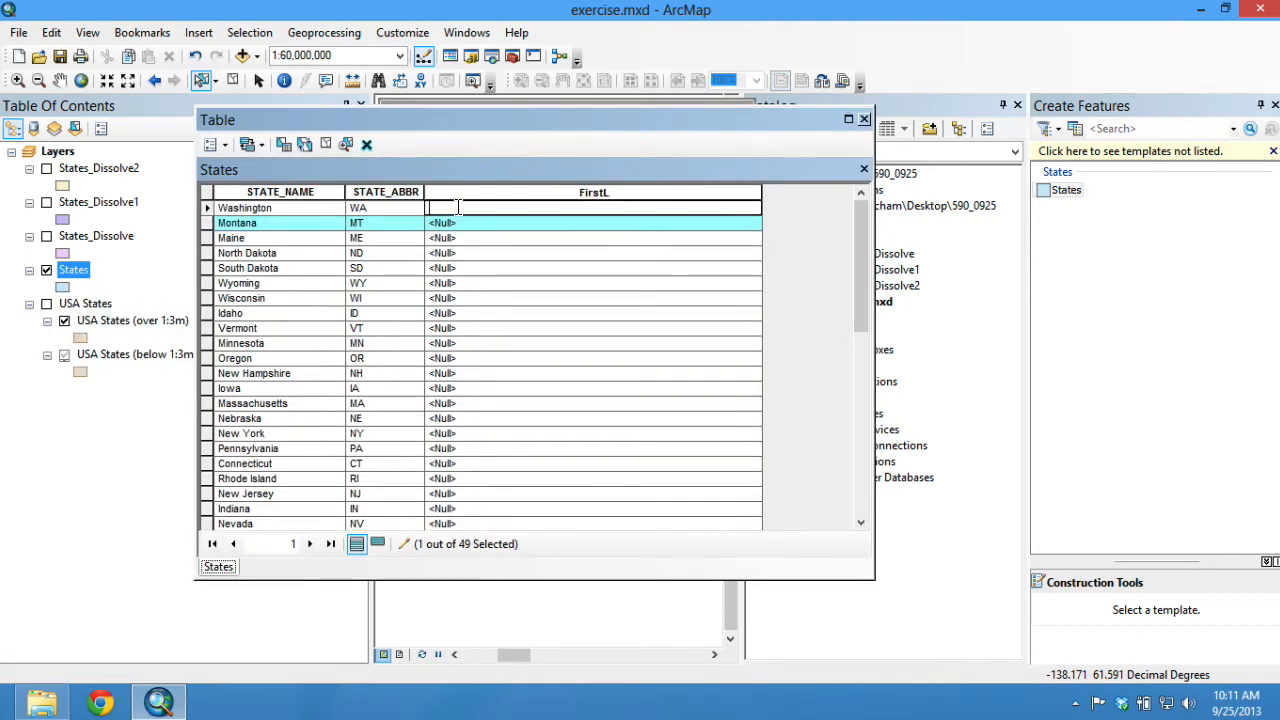
{"action": "type", "text": "hello there."}
{"action": "left_click", "coordinate": [543, 270]}
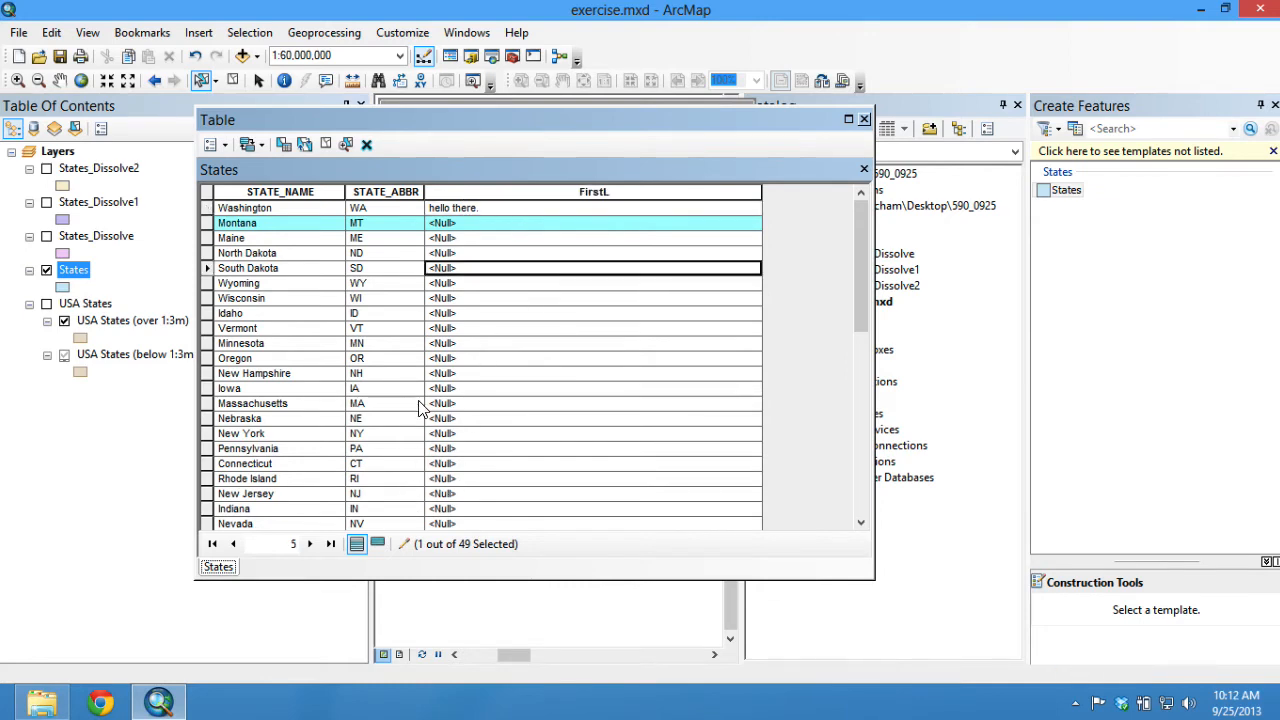
{"action": "left_click_drag", "start_coordinate": [857, 243], "coordinate": [583, 207]}
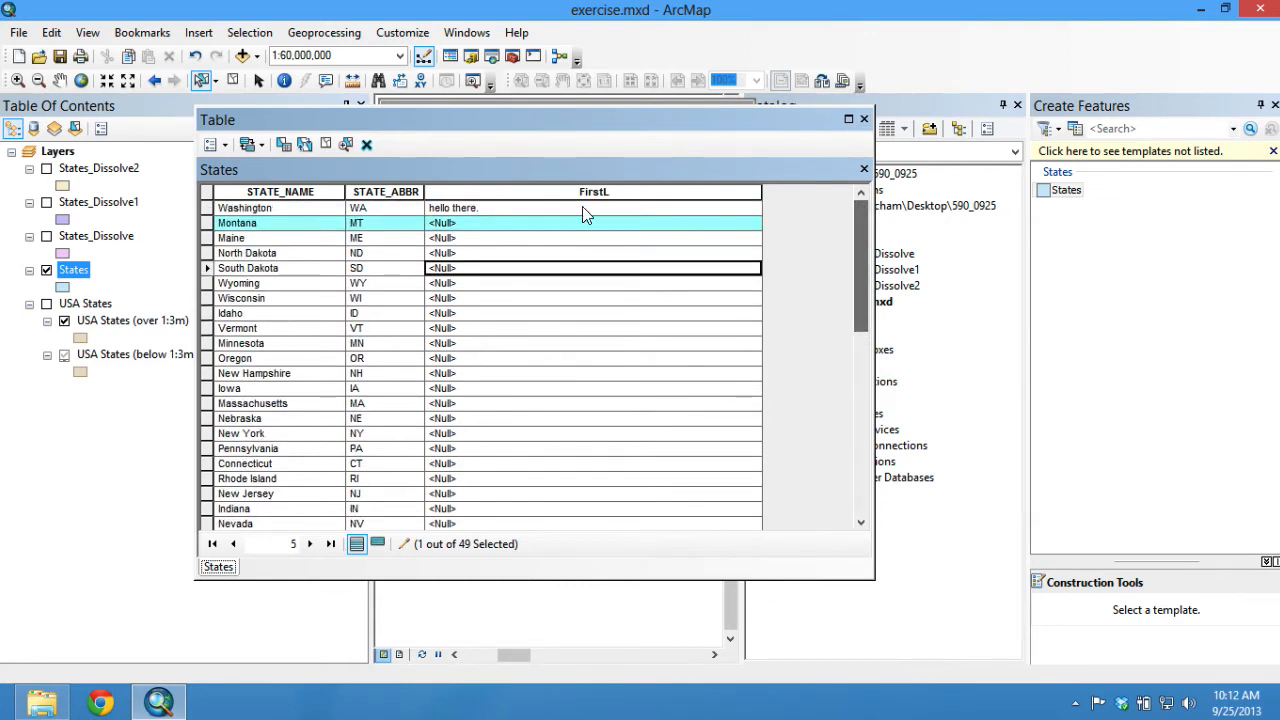
{"action": "left_click", "coordinate": [865, 121]}
Step: Stop the edit session without saving the edits and close the Editor toolbar
{"action": "left_click", "coordinate": [403, 130]}
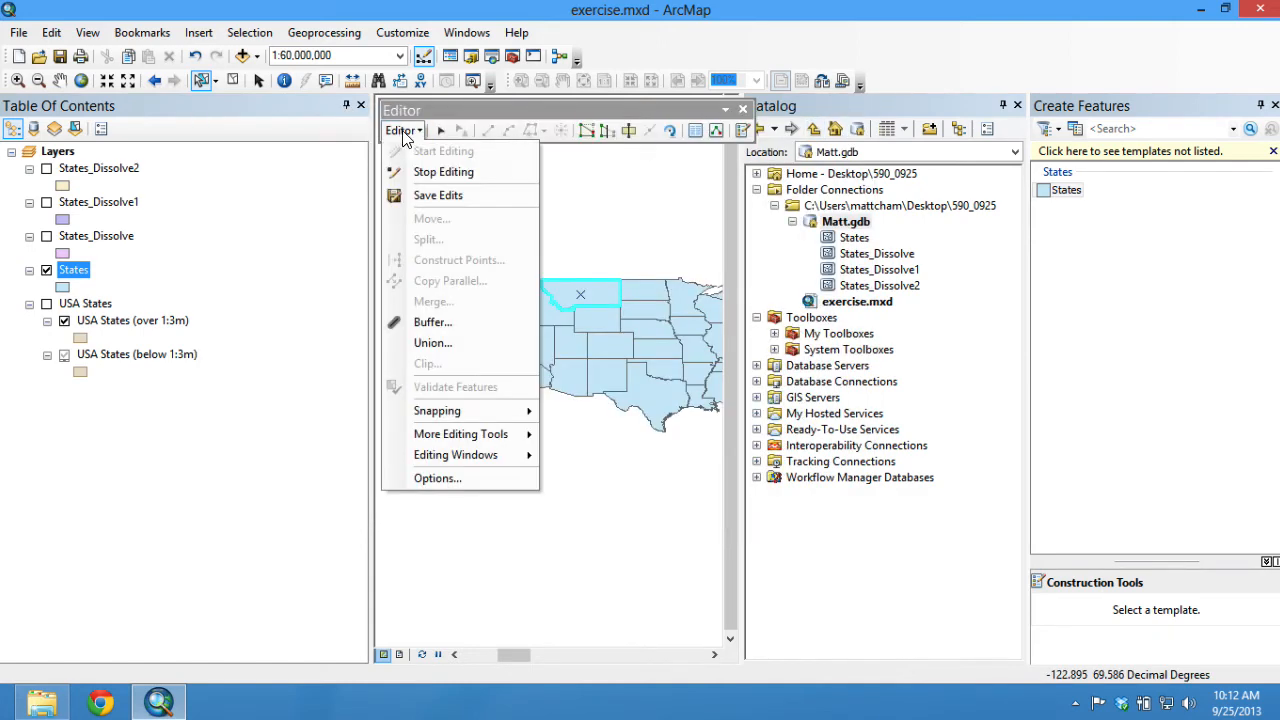
{"action": "left_click", "coordinate": [443, 172]}
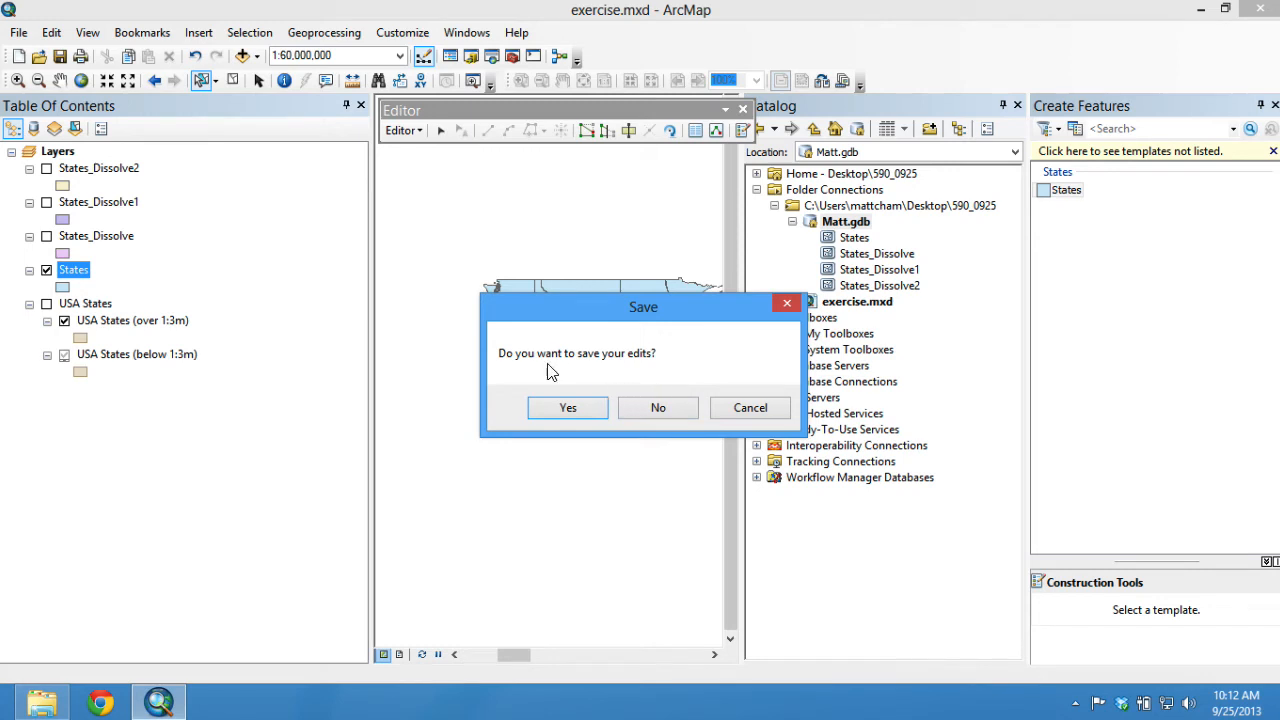
{"action": "left_click", "coordinate": [658, 408]}
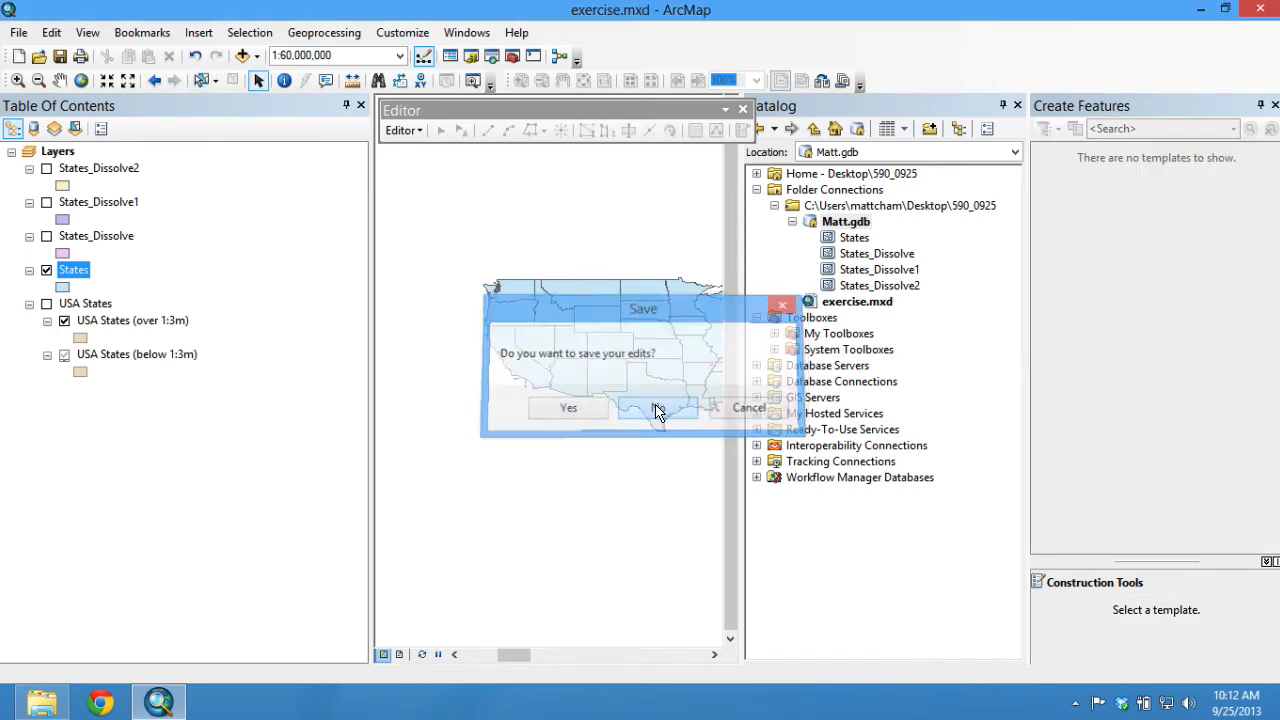
{"action": "left_click", "coordinate": [742, 109]}
Step: Open the States attribute table and launch Field Calculator on the FirstL field, agreeing to calculate outside an edit session
{"action": "right_click", "coordinate": [80, 276]}
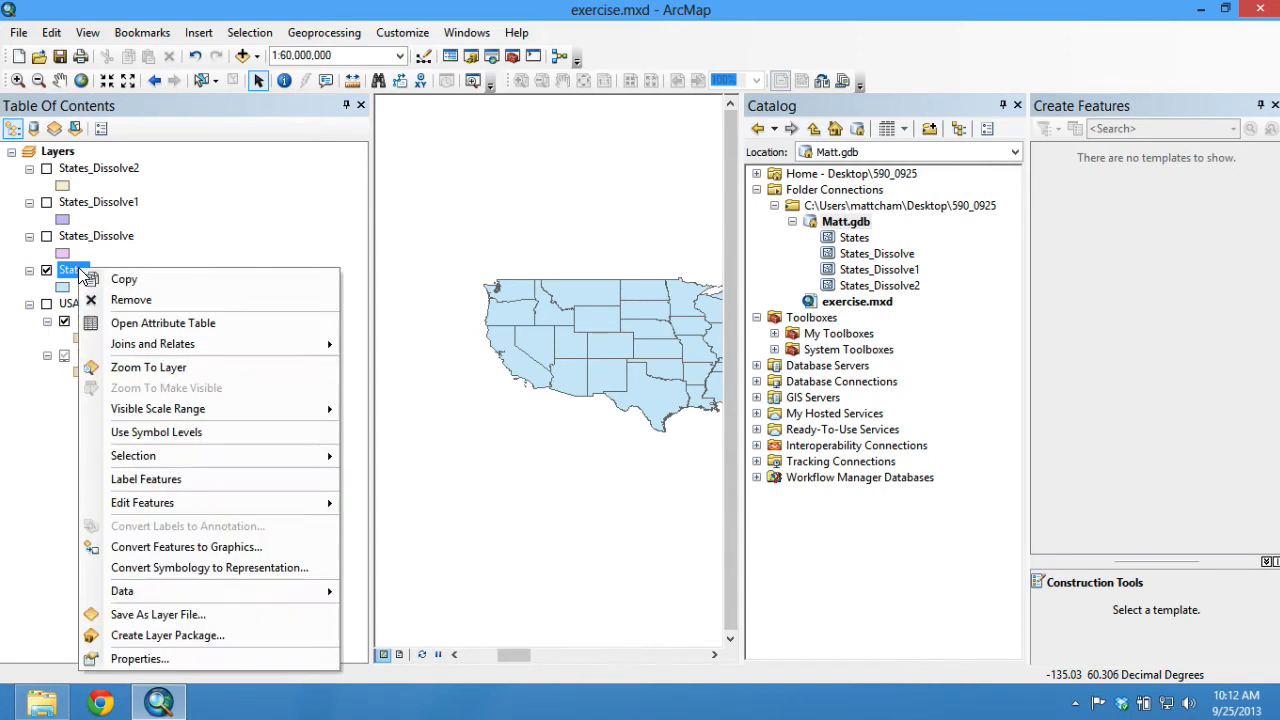
{"action": "left_click", "coordinate": [140, 323]}
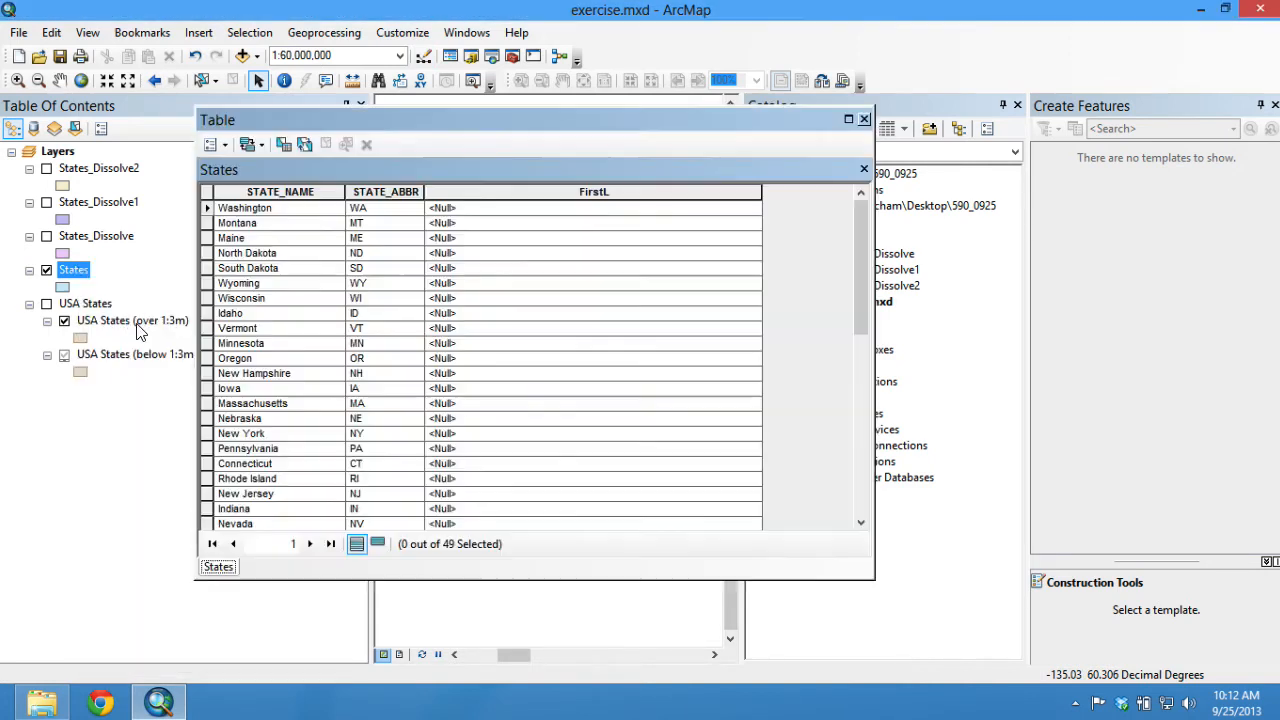
{"action": "right_click", "coordinate": [601, 193]}
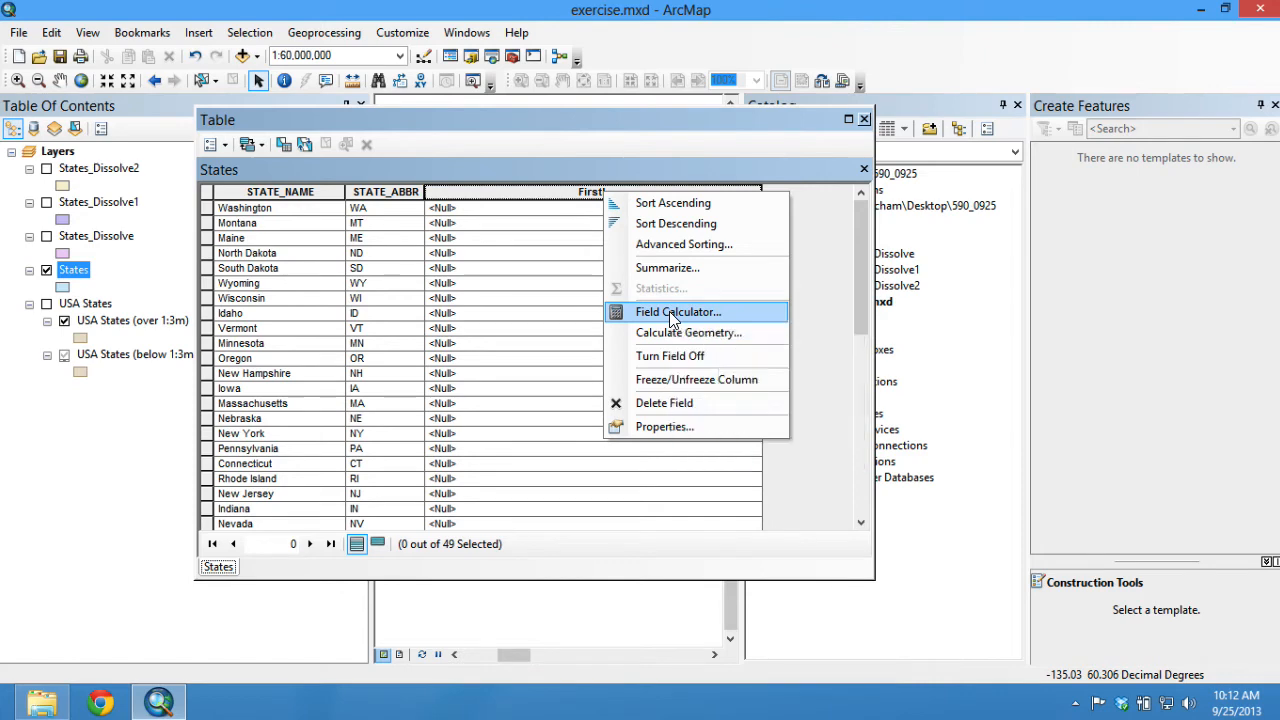
{"action": "left_click", "coordinate": [672, 315]}
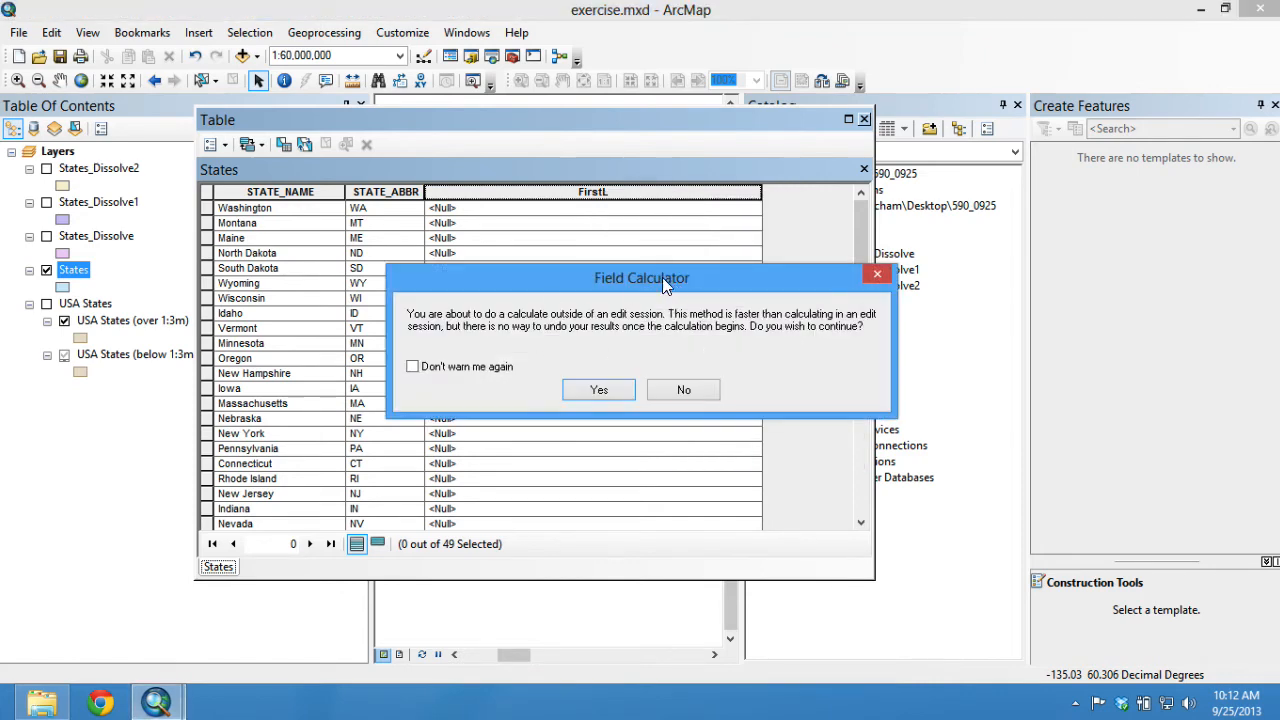
{"action": "left_click_drag", "start_coordinate": [662, 277], "coordinate": [540, 249]}
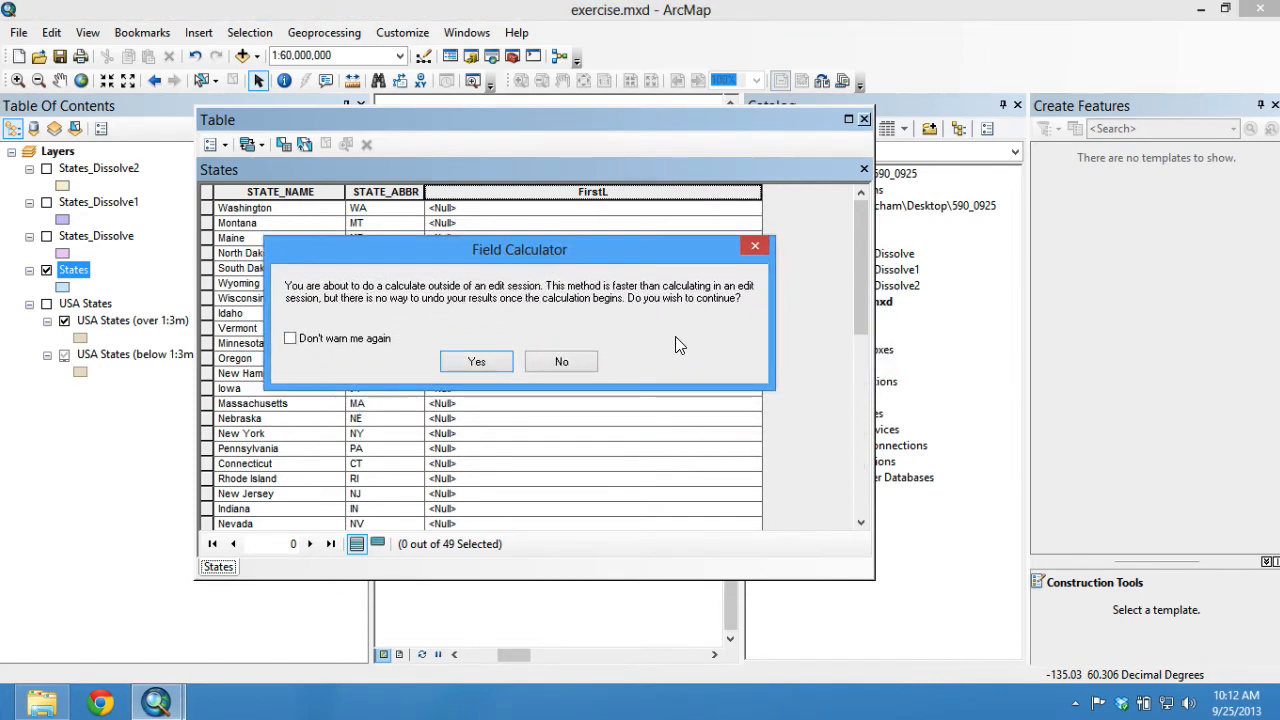
{"action": "left_click", "coordinate": [478, 362]}
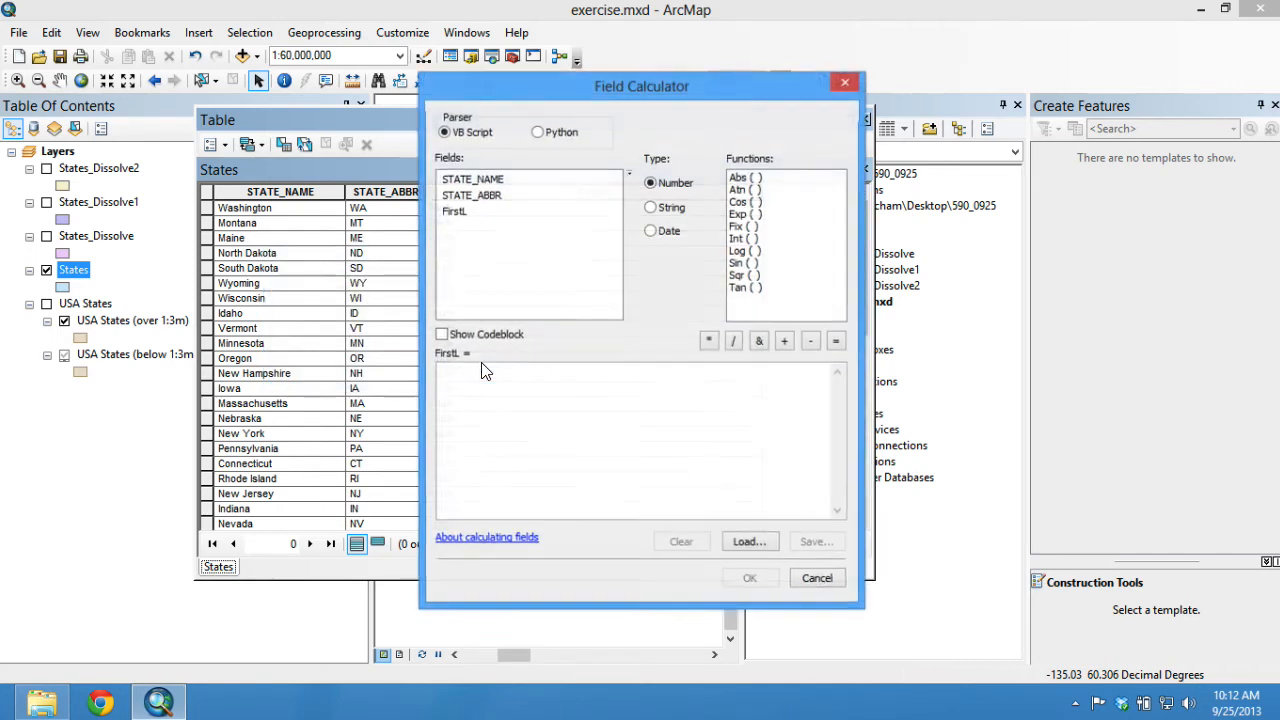
Step: Compare the number functions offered by the Python and VB Script parsers in Field Calculator
{"action": "left_click", "coordinate": [537, 134]}
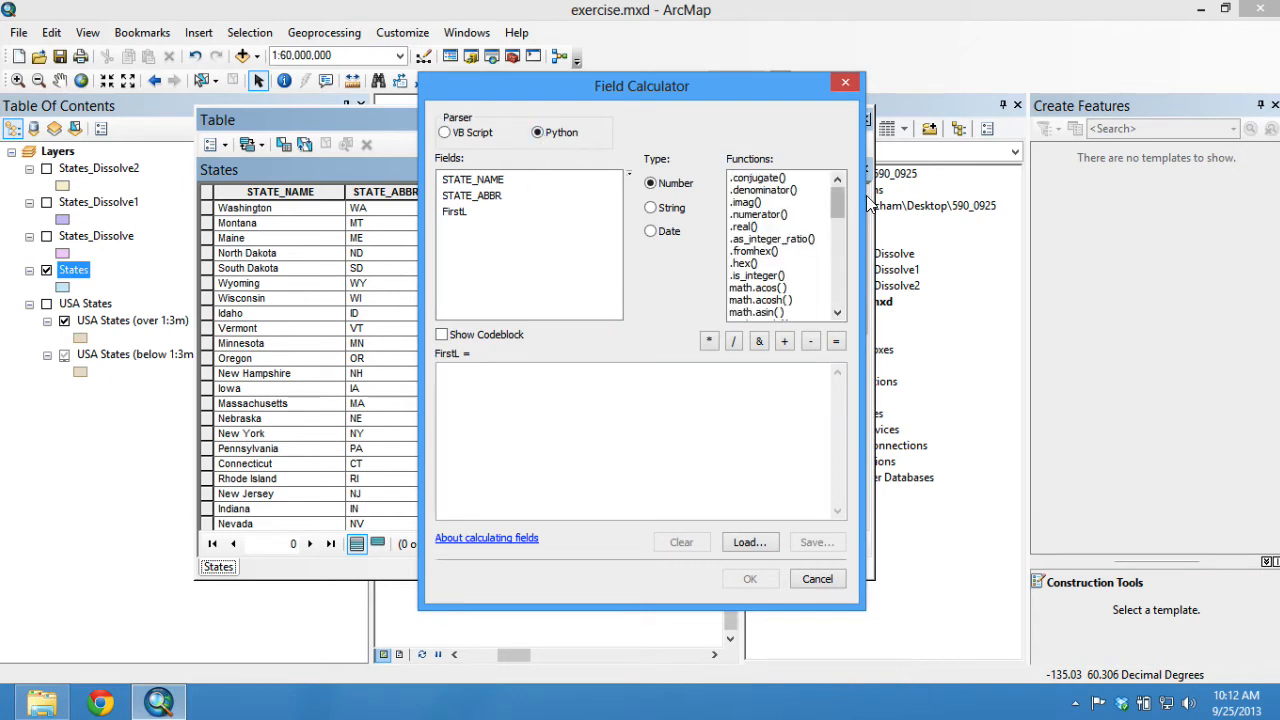
{"action": "left_click_drag", "start_coordinate": [835, 210], "coordinate": [836, 295]}
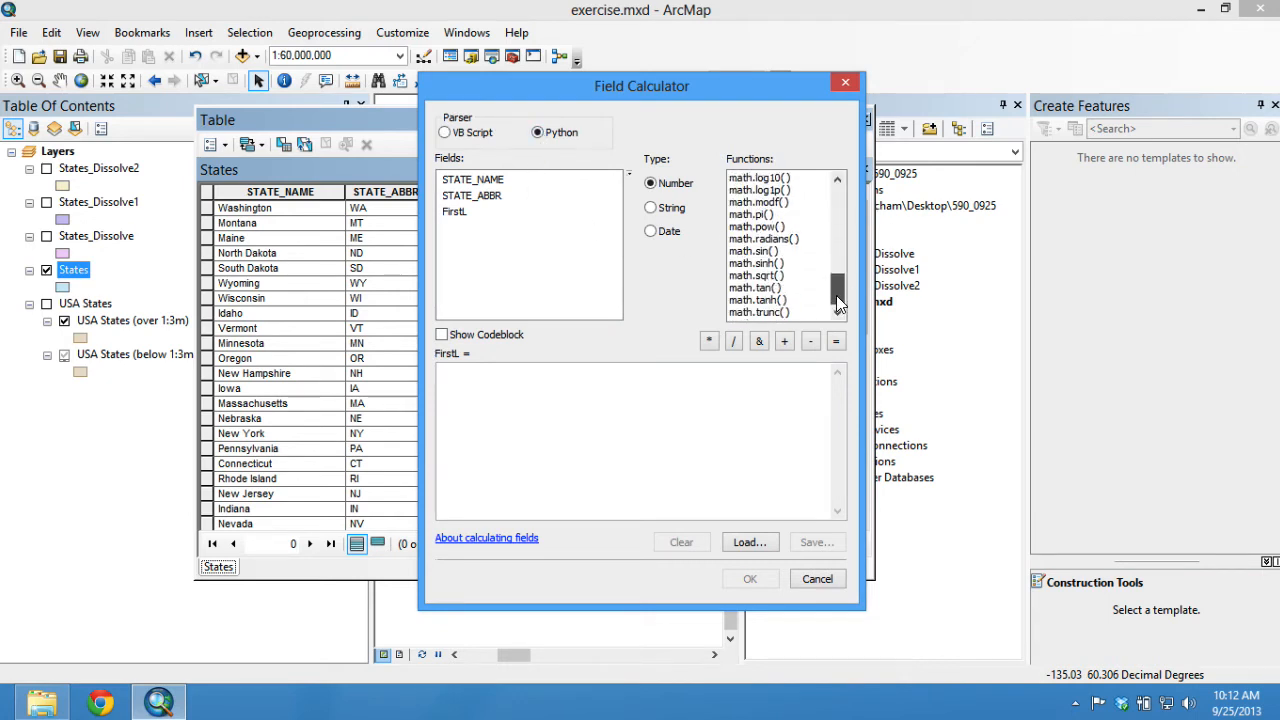
{"action": "left_click", "coordinate": [446, 132]}
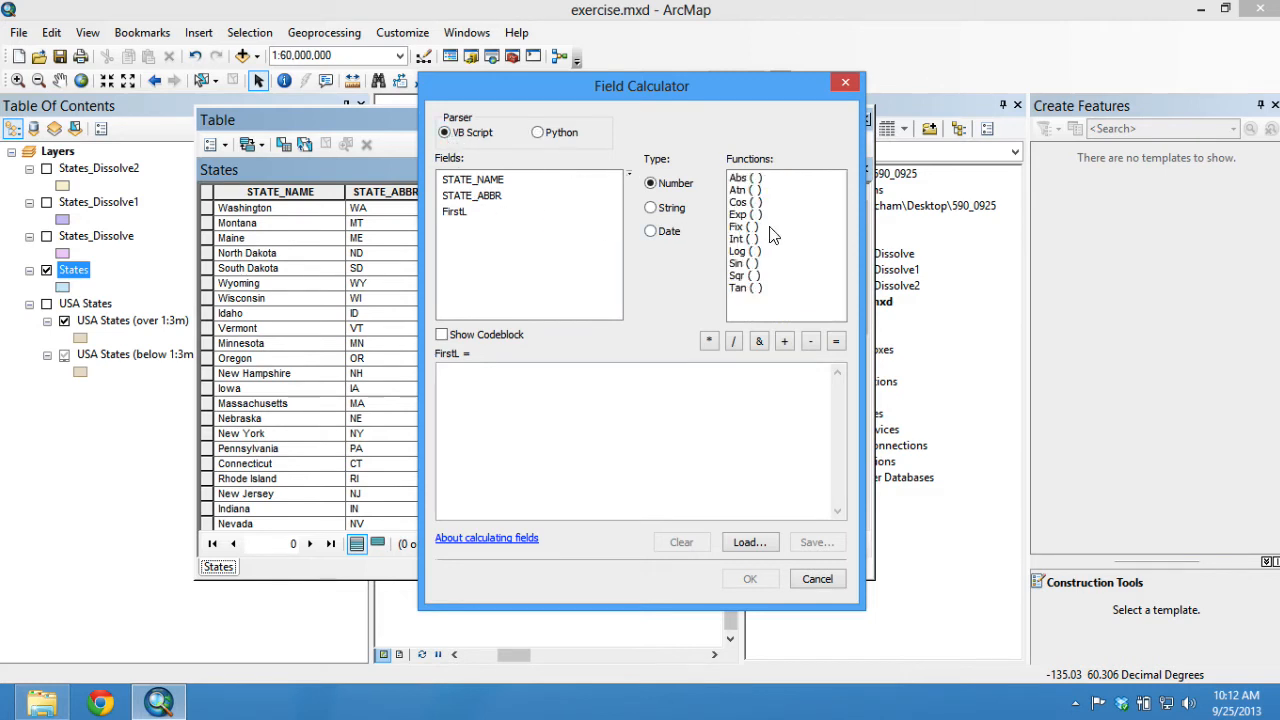
{"action": "left_click", "coordinate": [540, 133]}
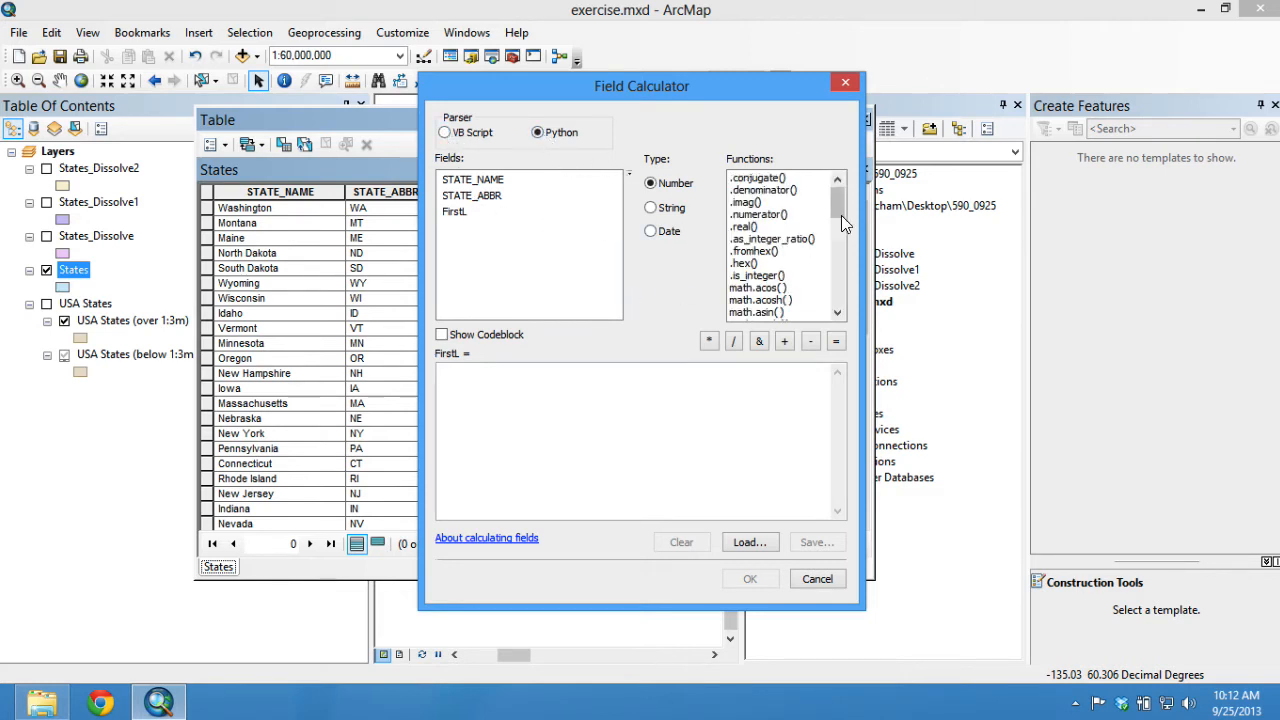
Step: Using the VB Script parser and String functions, build the FirstL expression with the Left function applied to [STATE_NAME]
{"action": "left_click", "coordinate": [650, 208]}
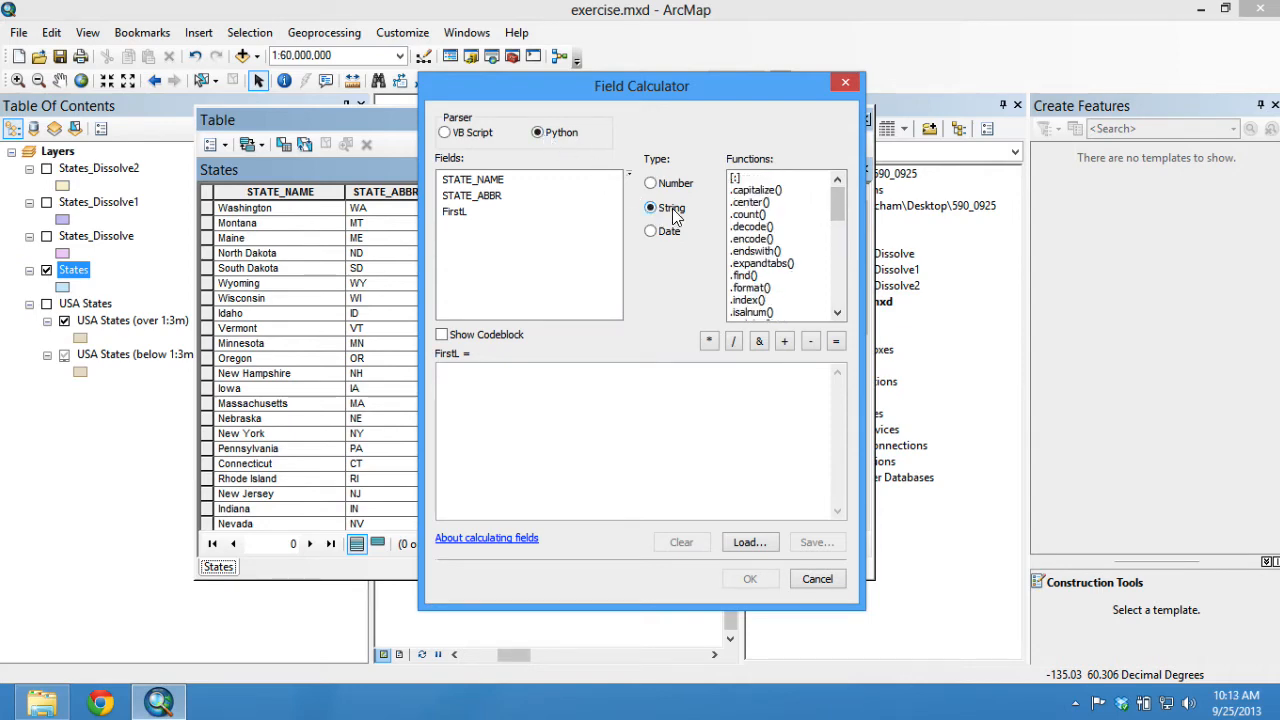
{"action": "mouse_move", "coordinate": [835, 203]}
{"action": "left_mouse_down"}
{"action": "mouse_move", "coordinate": [837, 292]}
{"action": "mouse_move", "coordinate": [835, 200]}
{"action": "left_mouse_up"}
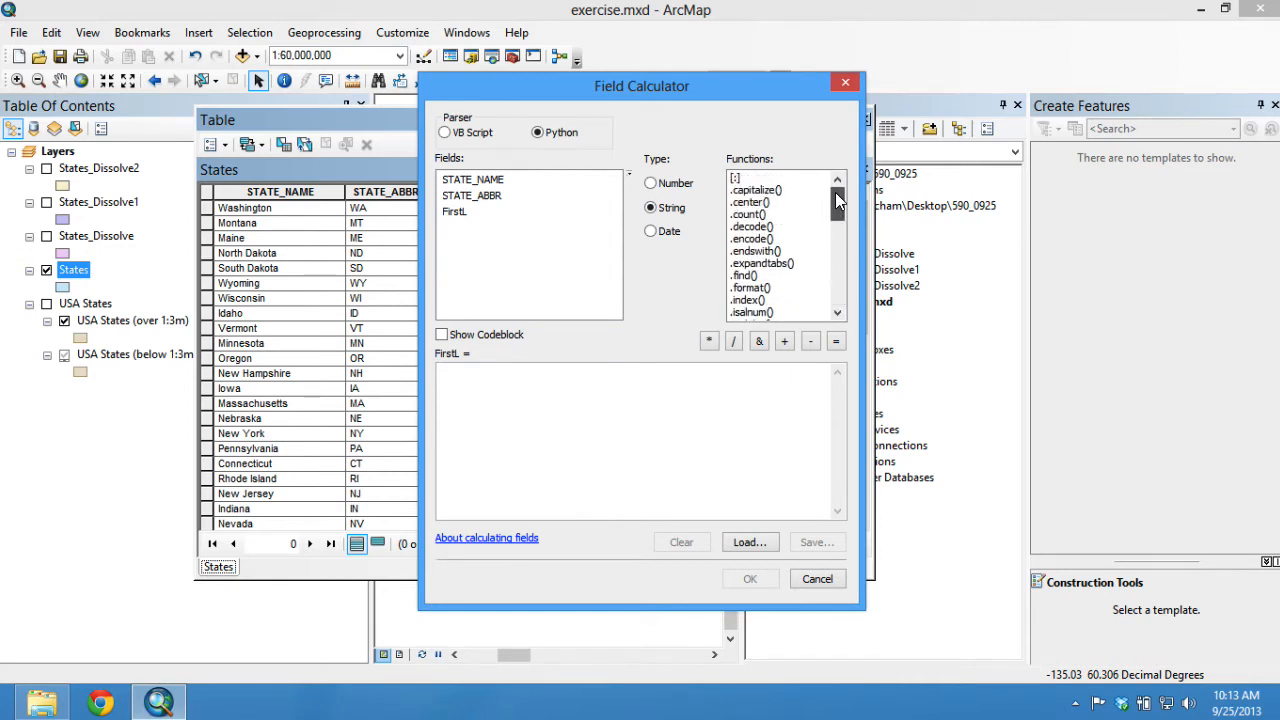
{"action": "left_click", "coordinate": [445, 133]}
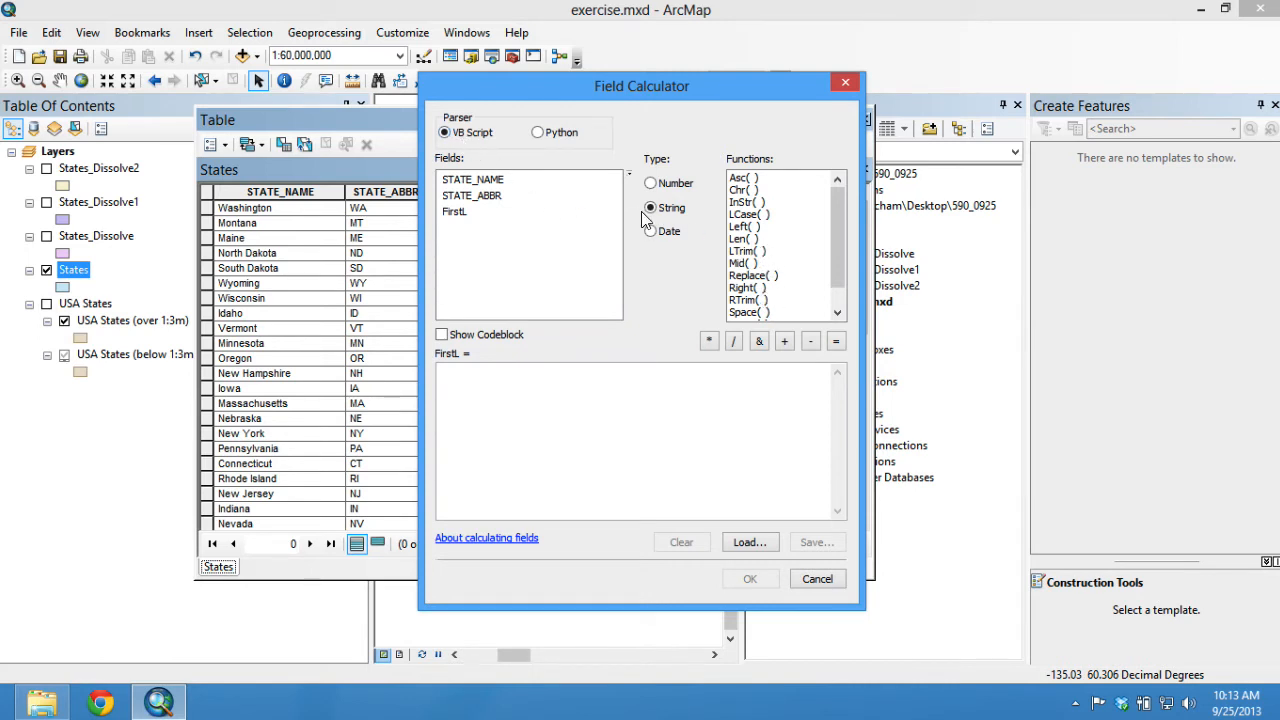
{"action": "double_click", "coordinate": [744, 228]}
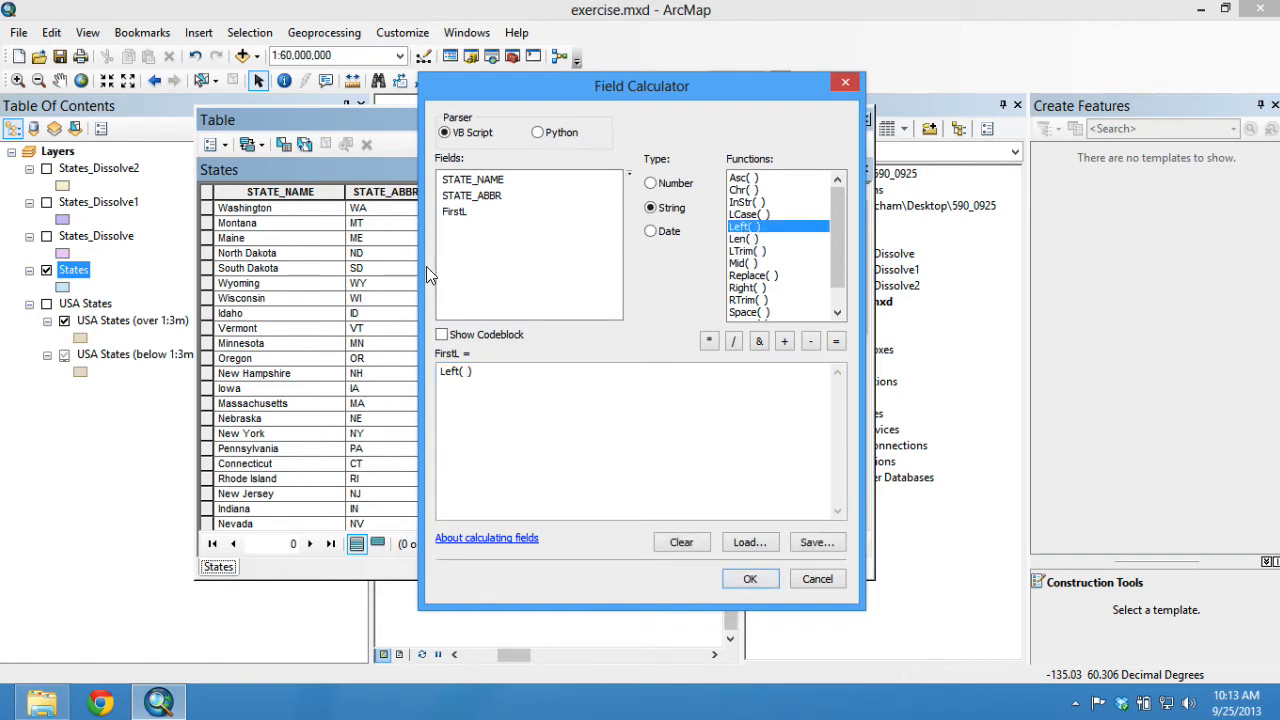
{"action": "double_click", "coordinate": [485, 186]}
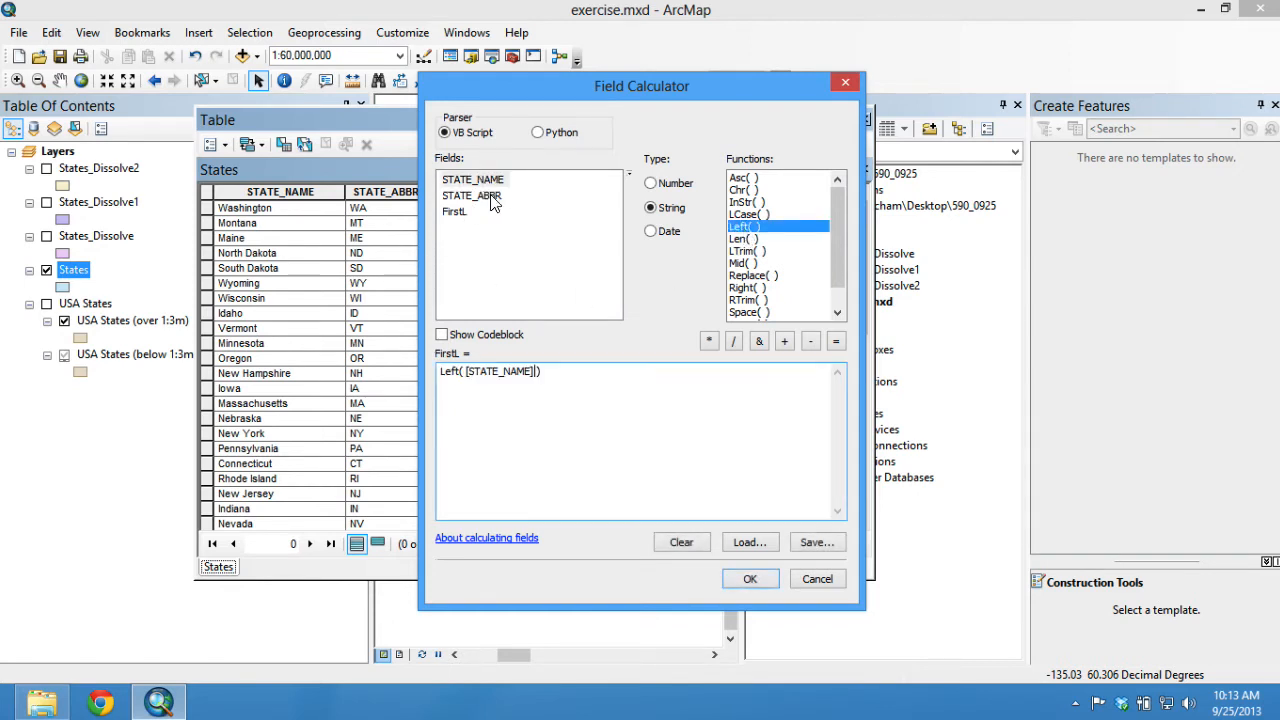
Step: Calculate the FirstL field as Left( [STATE_NAME],1), check its values, and close the States attribute table and the Catalog window
{"action": "type", "text": ",1"}
{"action": "left_click", "coordinate": [750, 579]}
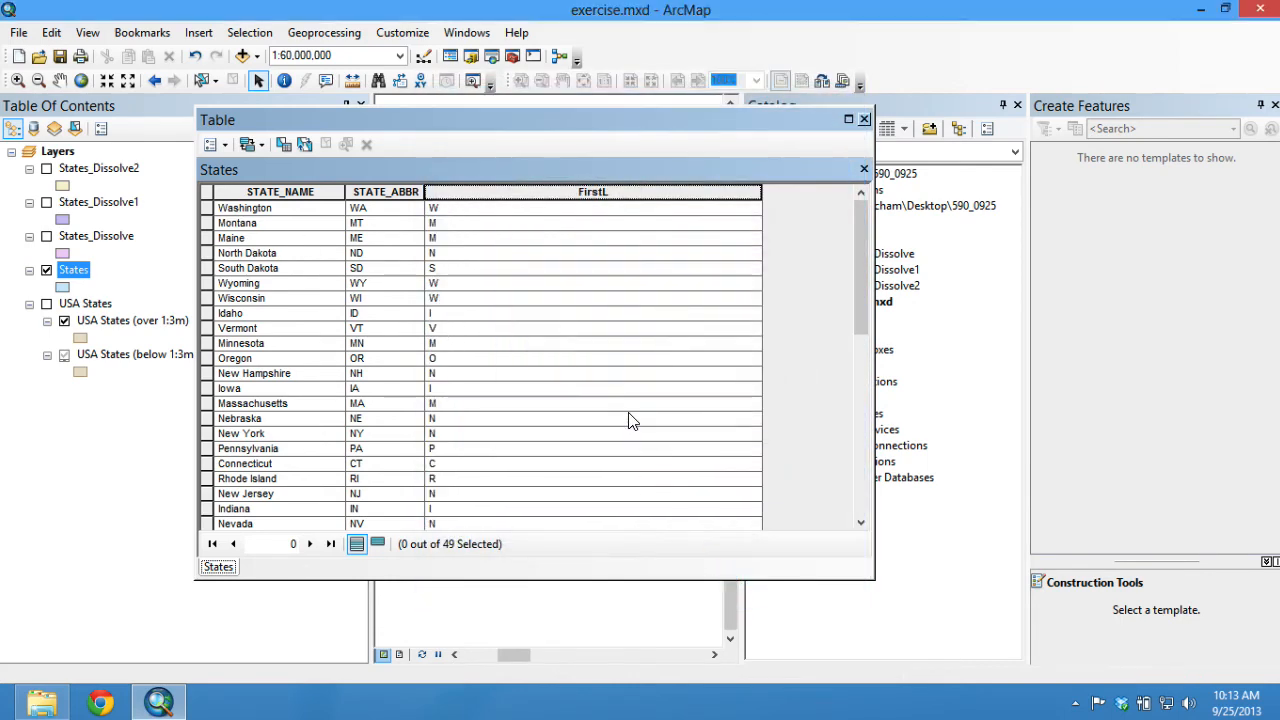
{"action": "left_click", "coordinate": [583, 192]}
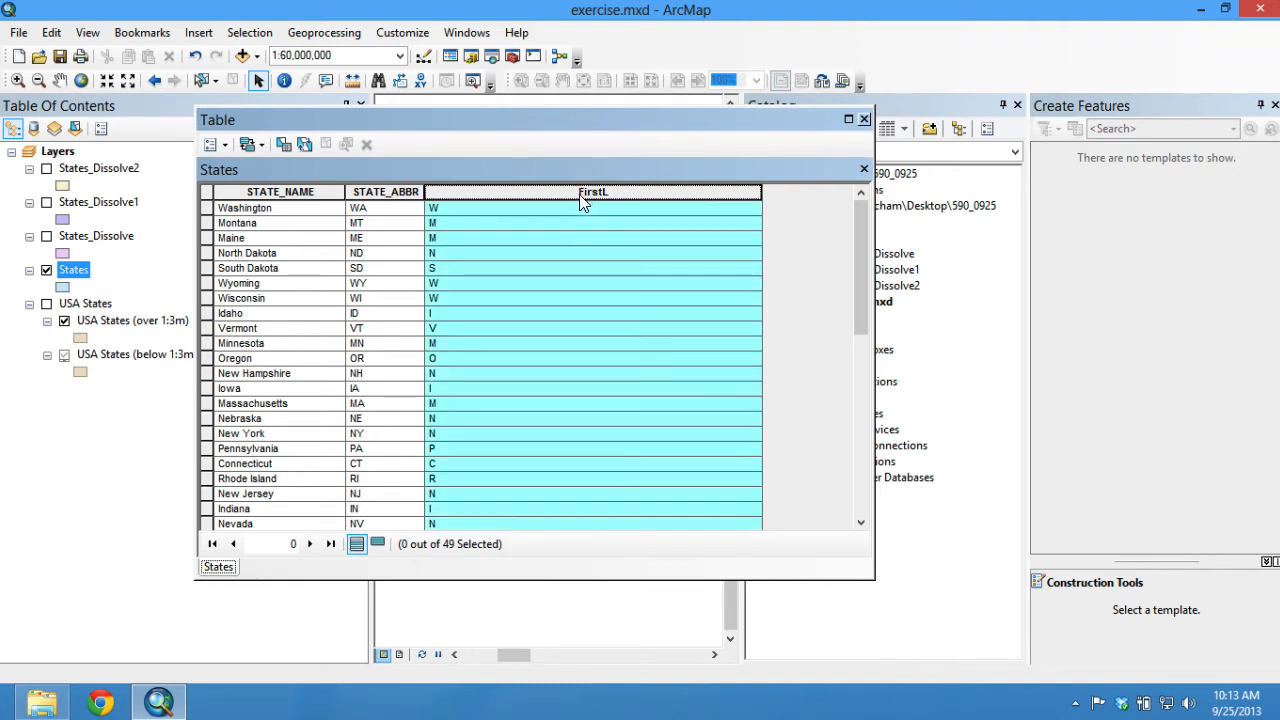
{"action": "left_click", "coordinate": [447, 236]}
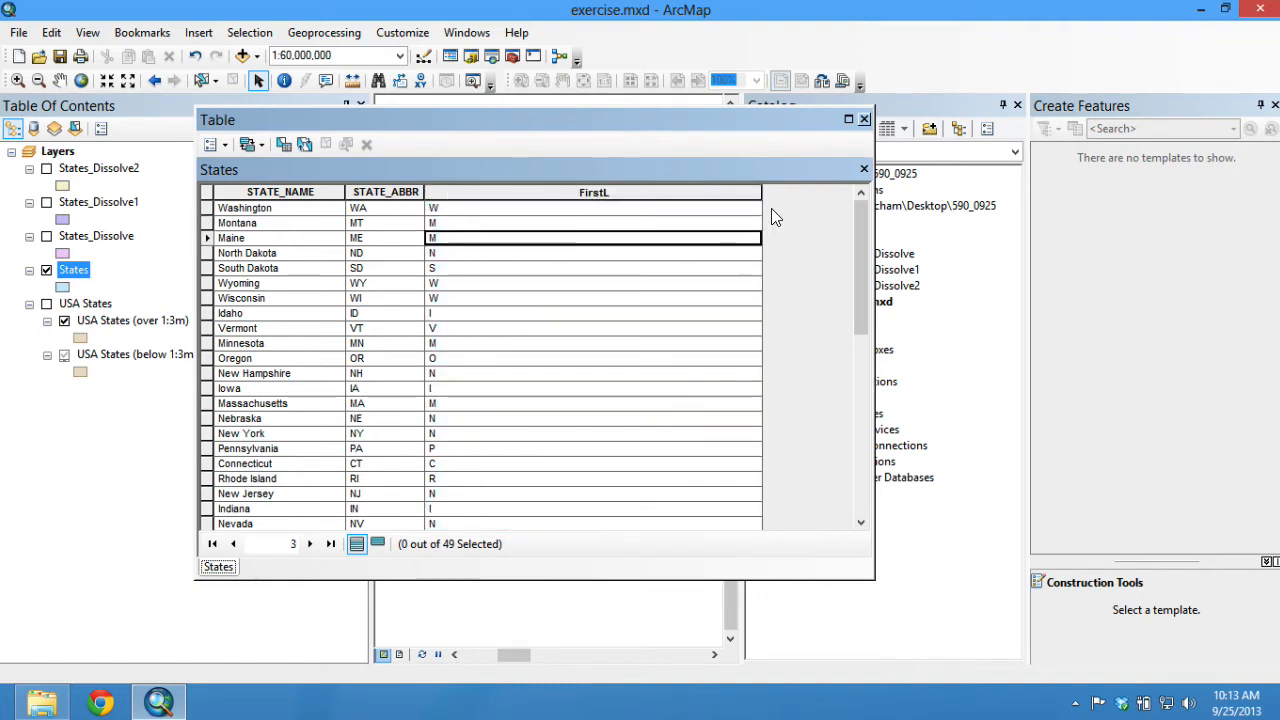
{"action": "left_click", "coordinate": [455, 410]}
{"action": "left_click", "coordinate": [437, 420]}
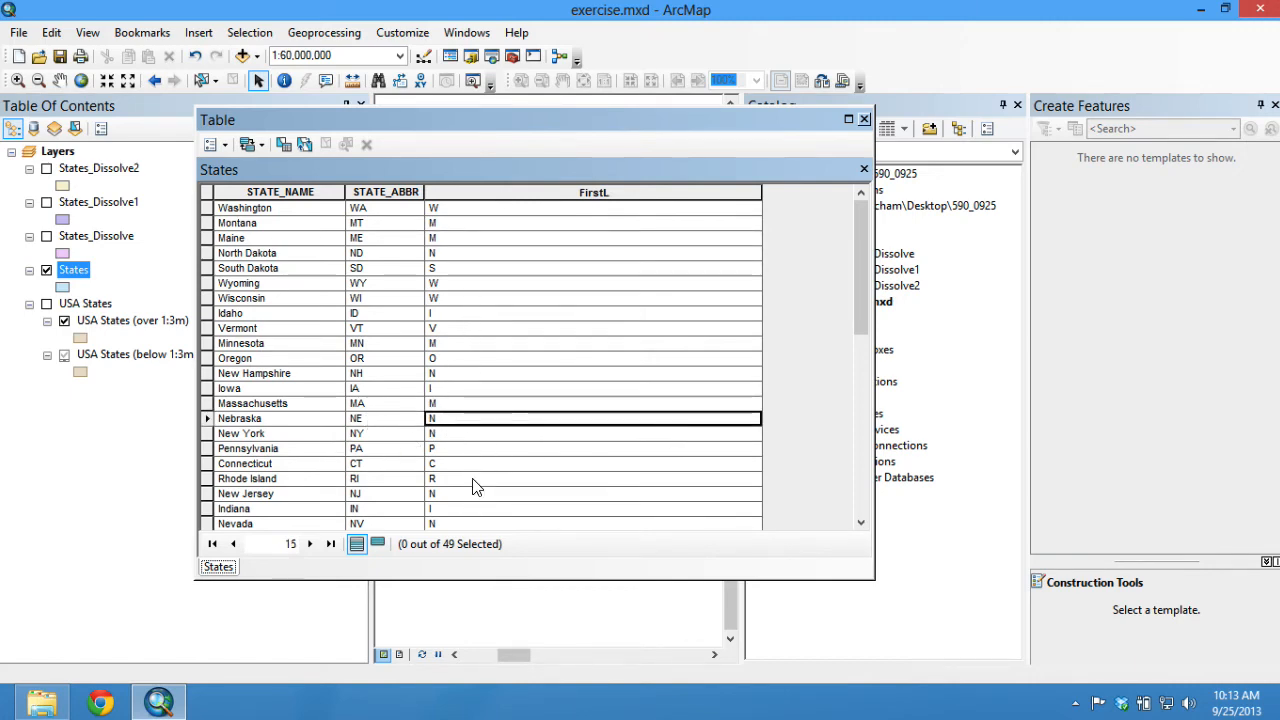
{"action": "left_click", "coordinate": [864, 119]}
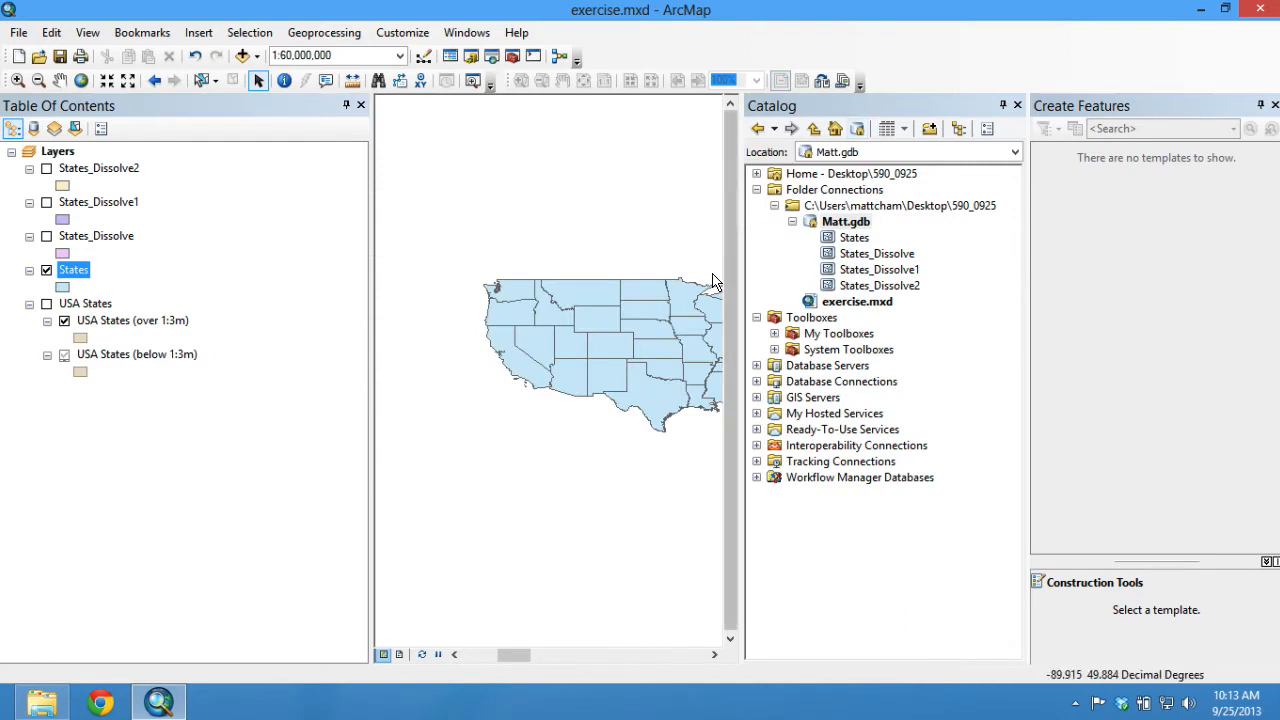
{"action": "left_click", "coordinate": [1017, 105]}
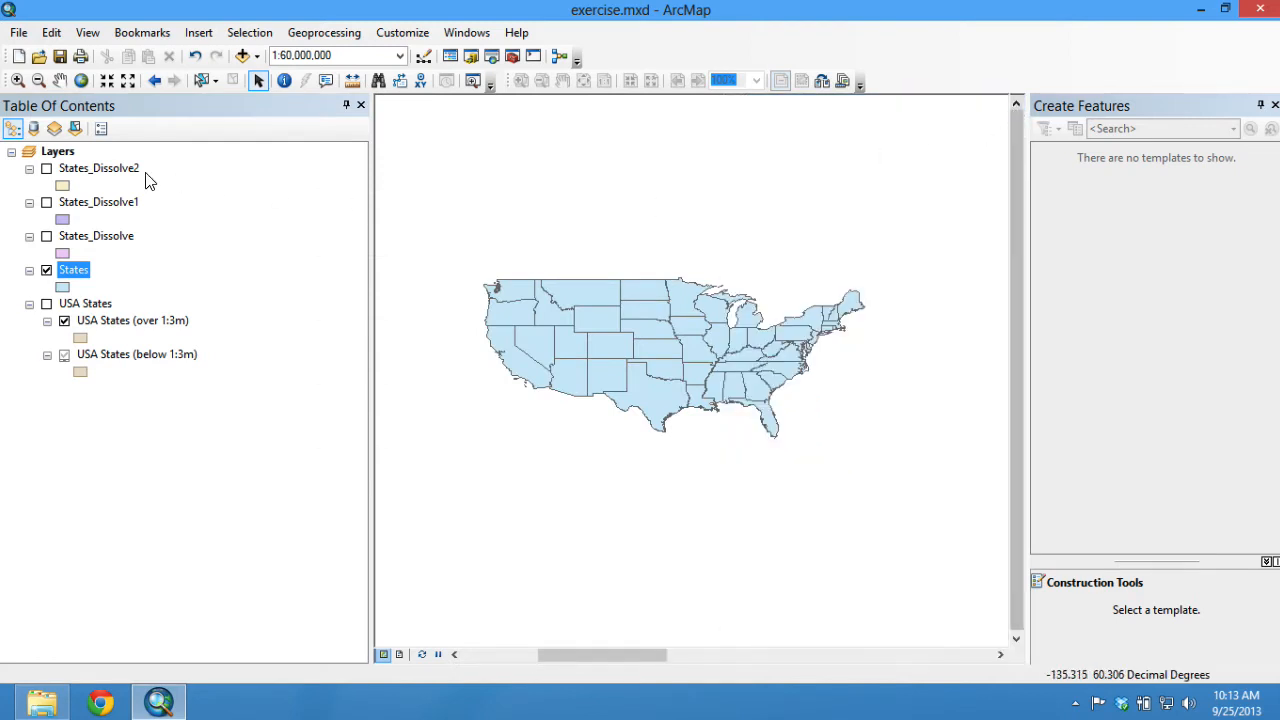
Step: Dissolve the States layer on the FirstL field, keeping the suggested output feature class
{"action": "left_click", "coordinate": [324, 32]}
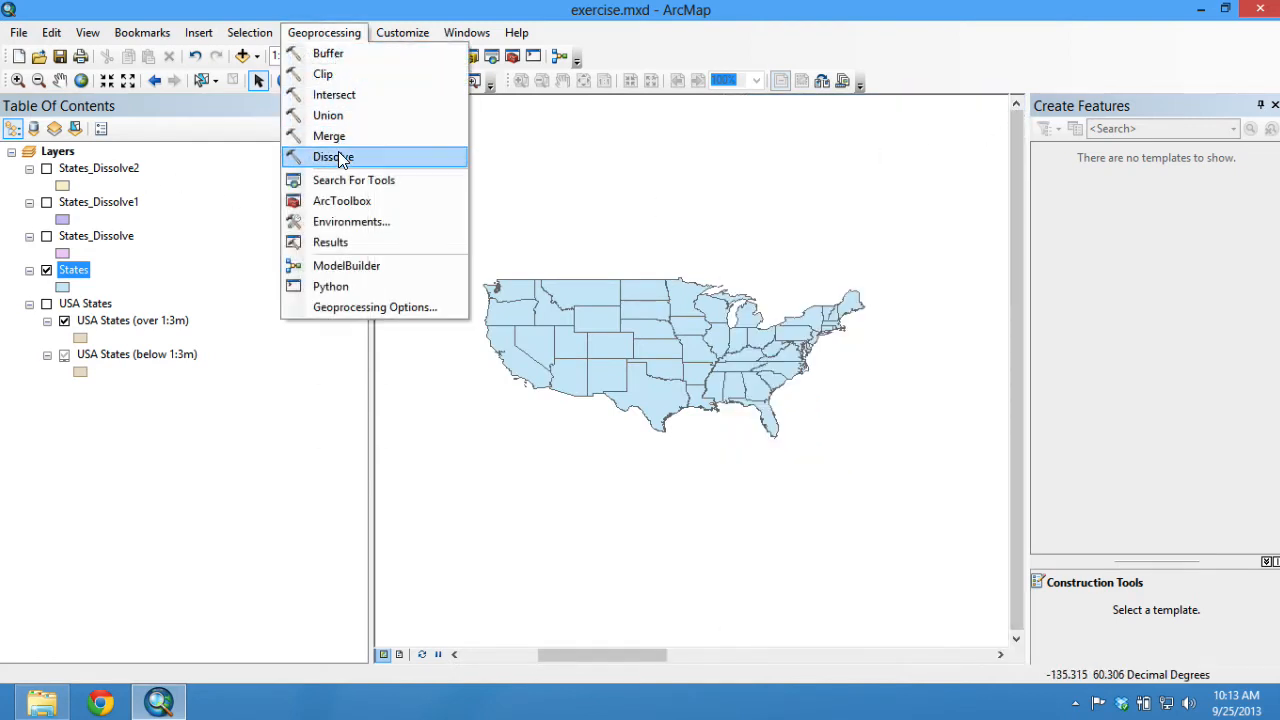
{"action": "left_click", "coordinate": [339, 155]}
{"action": "left_click", "coordinate": [952, 180]}
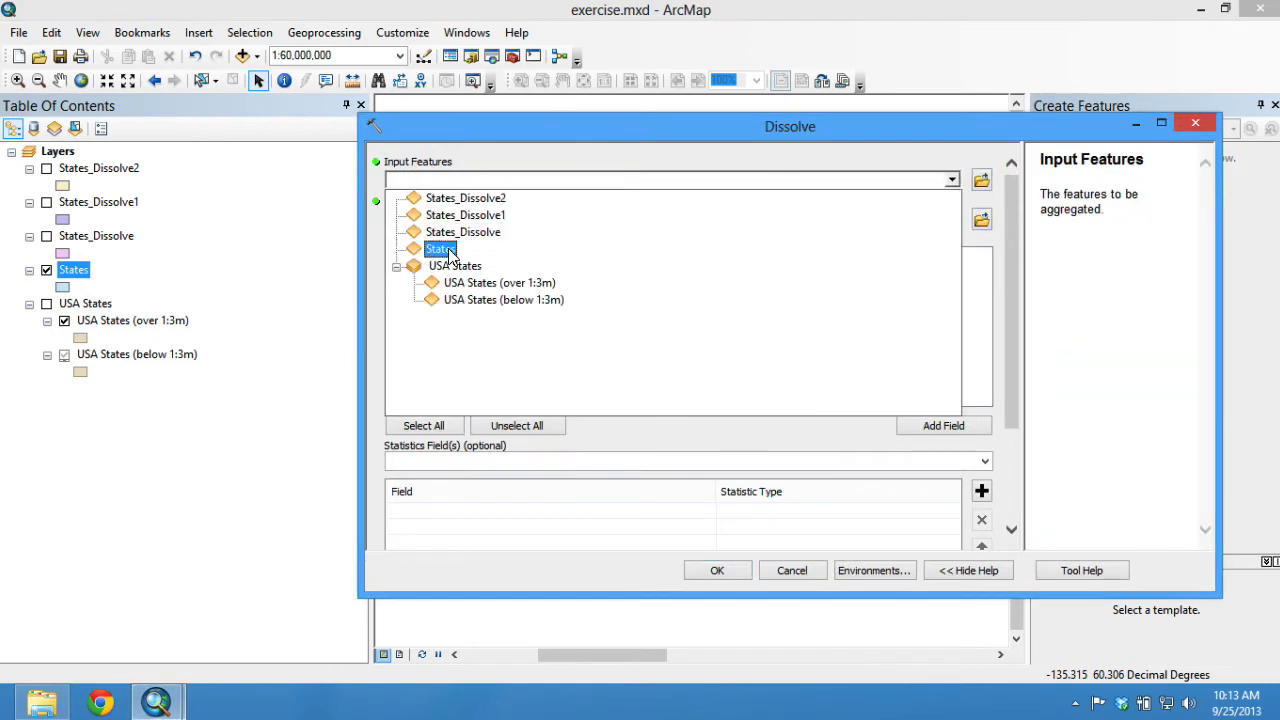
{"action": "left_click", "coordinate": [441, 249]}
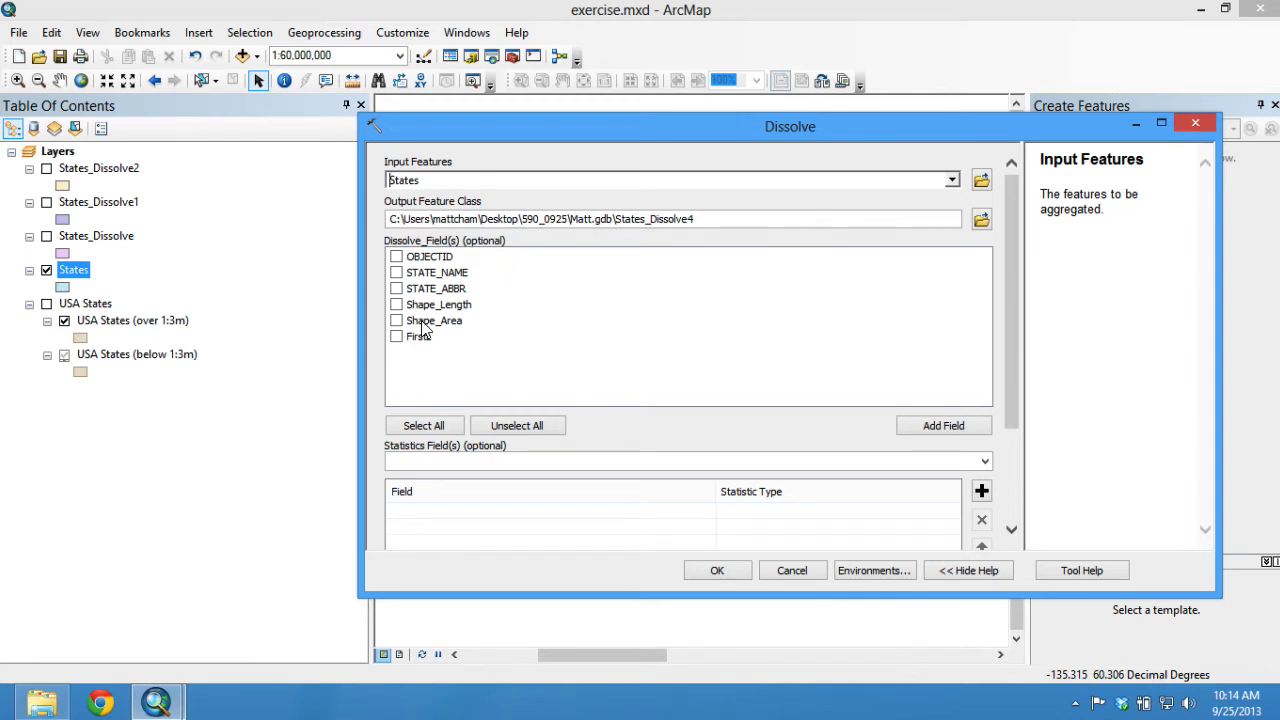
{"action": "left_click", "coordinate": [396, 337]}
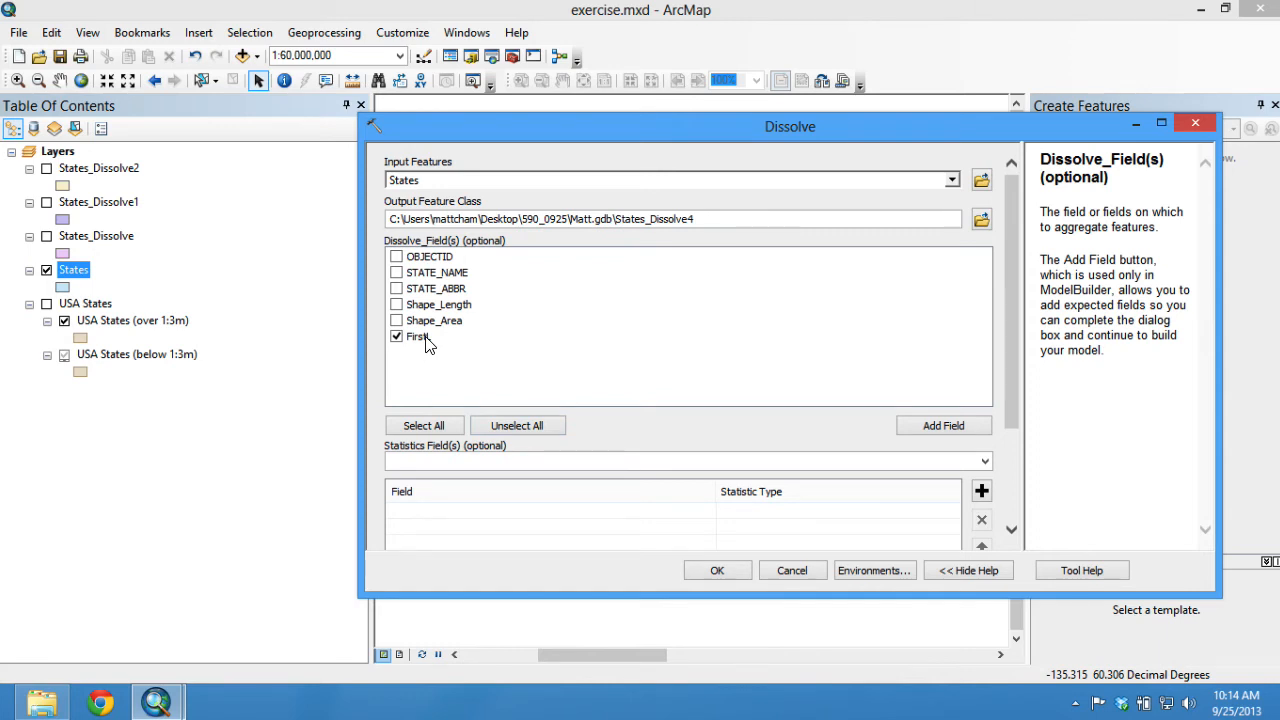
{"action": "left_click_drag", "start_coordinate": [742, 152], "coordinate": [601, 151]}
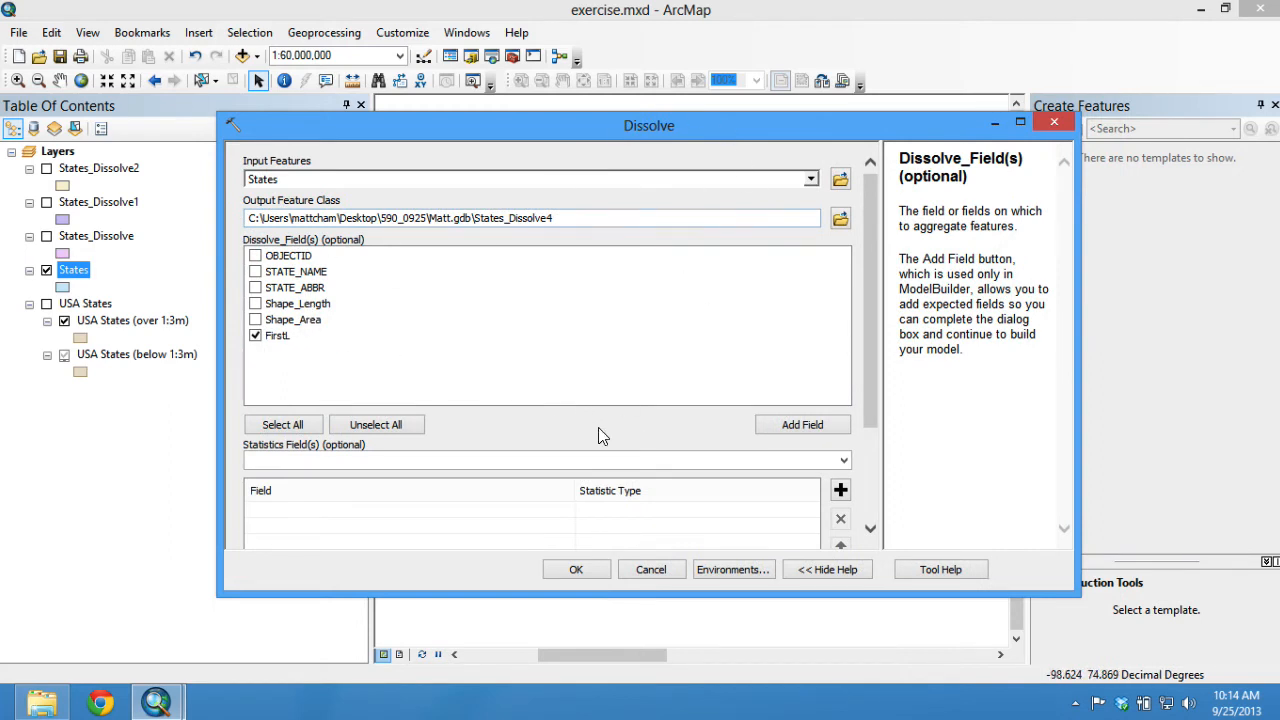
{"action": "left_click", "coordinate": [577, 570]}
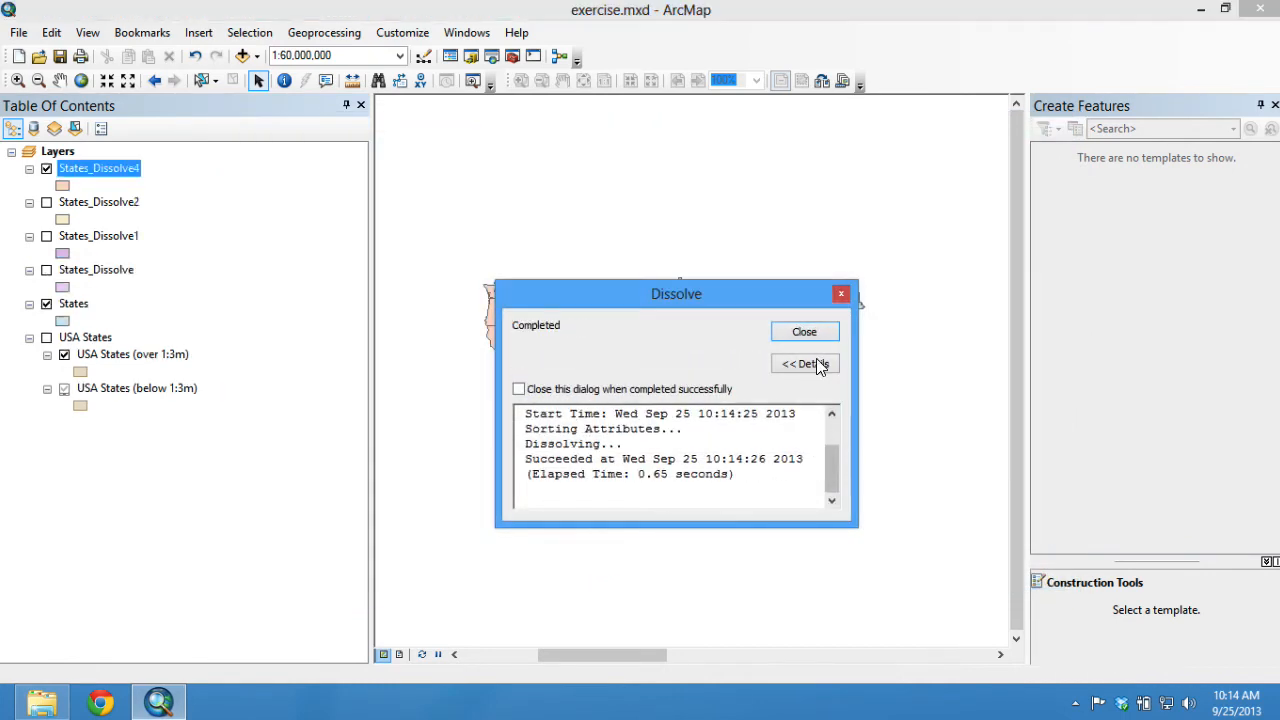
{"action": "left_click", "coordinate": [805, 333]}
Step: Hide the States layer and select North Dakota in the dissolved layer to examine which states share its feature
{"action": "left_click", "coordinate": [46, 303]}
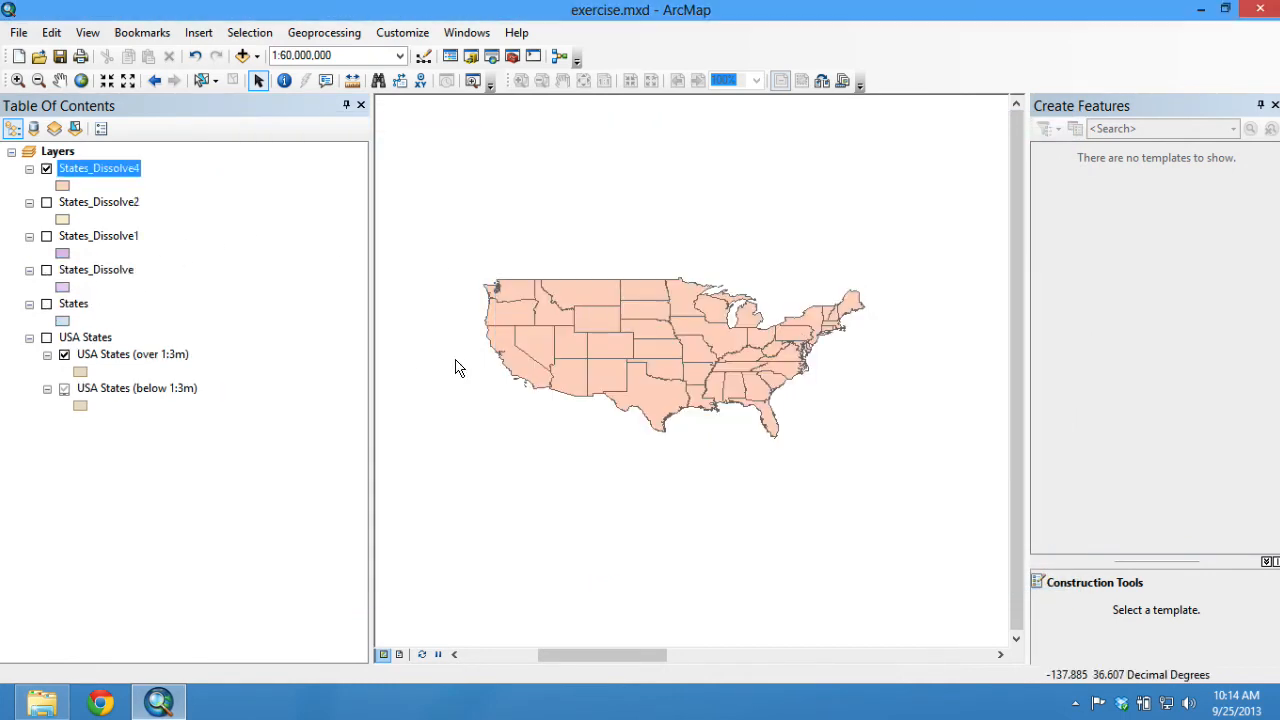
{"action": "scroll", "coordinate": [645, 350], "scroll_direction": "down", "scroll_amount": 3}
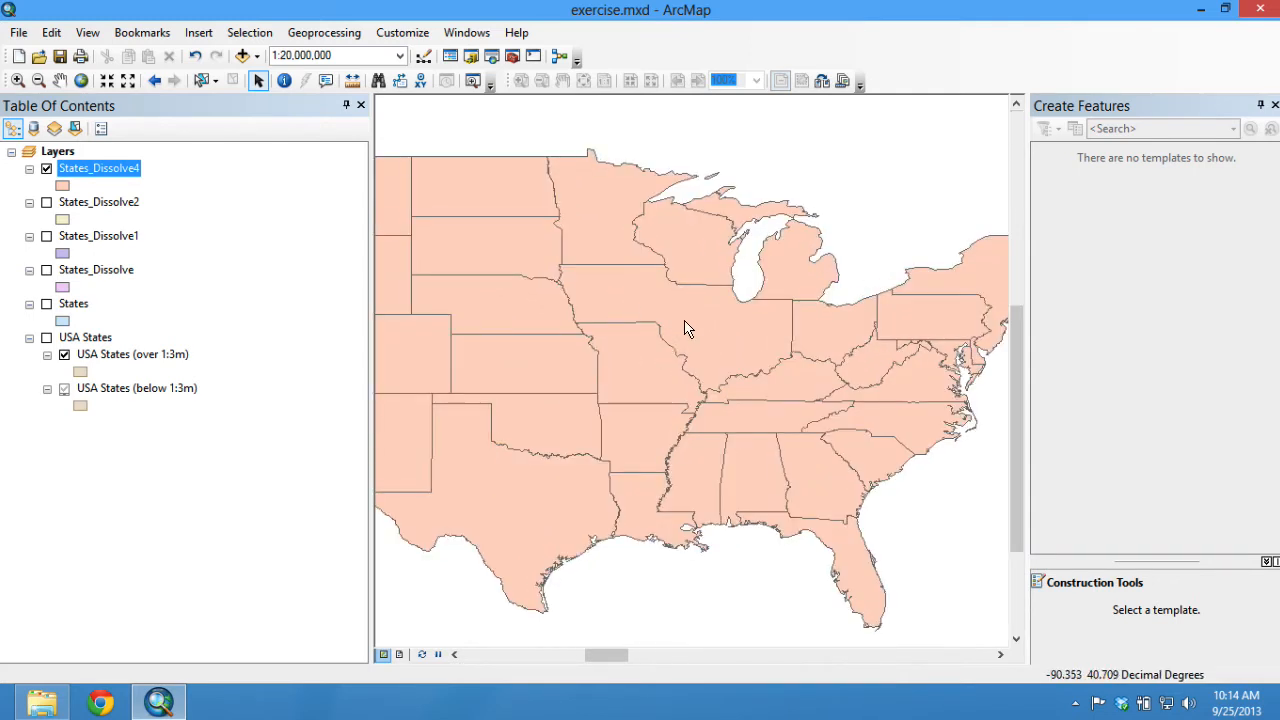
{"action": "left_click", "coordinate": [201, 80]}
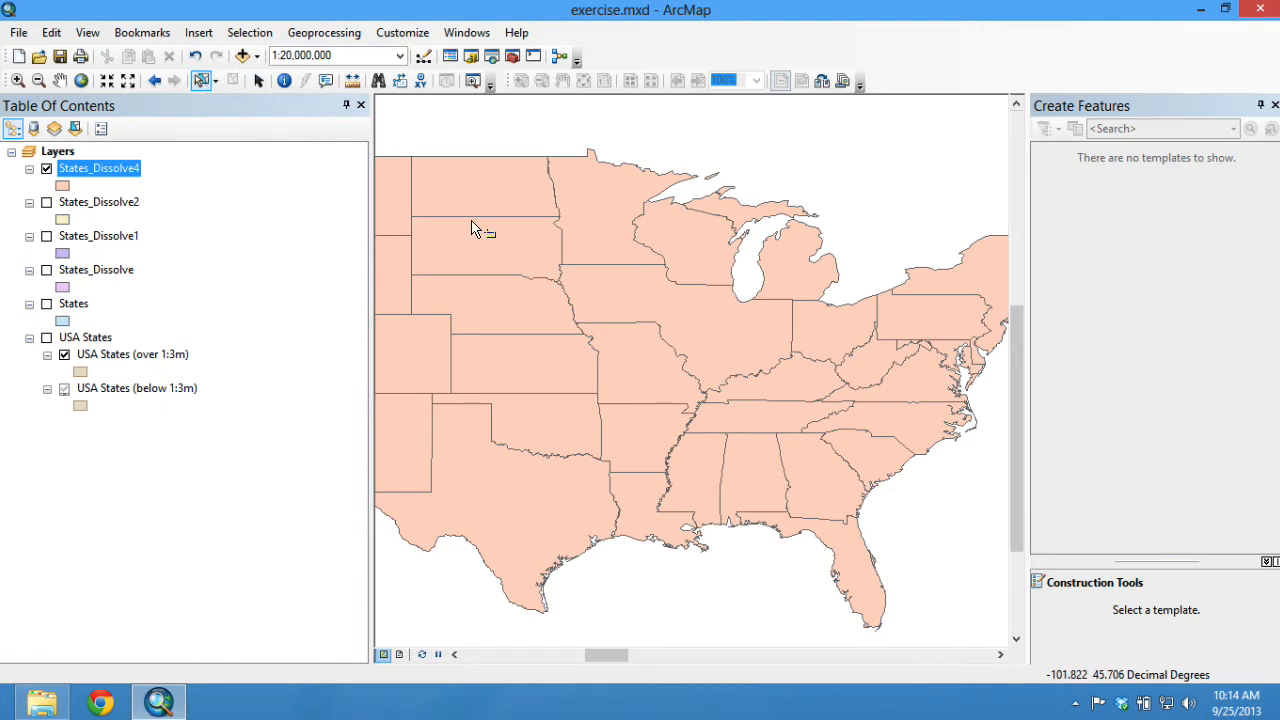
{"action": "left_click", "coordinate": [492, 201]}
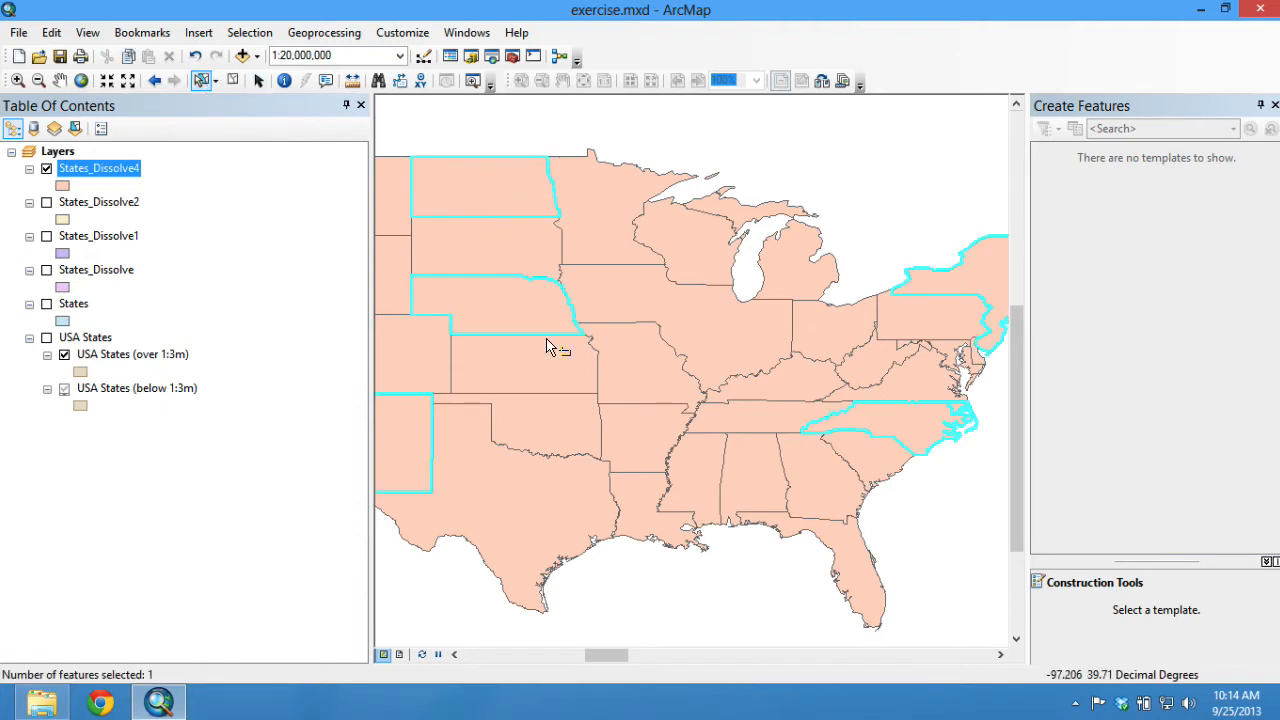
{"action": "scroll", "coordinate": [547, 344], "scroll_direction": "up", "scroll_amount": 1}
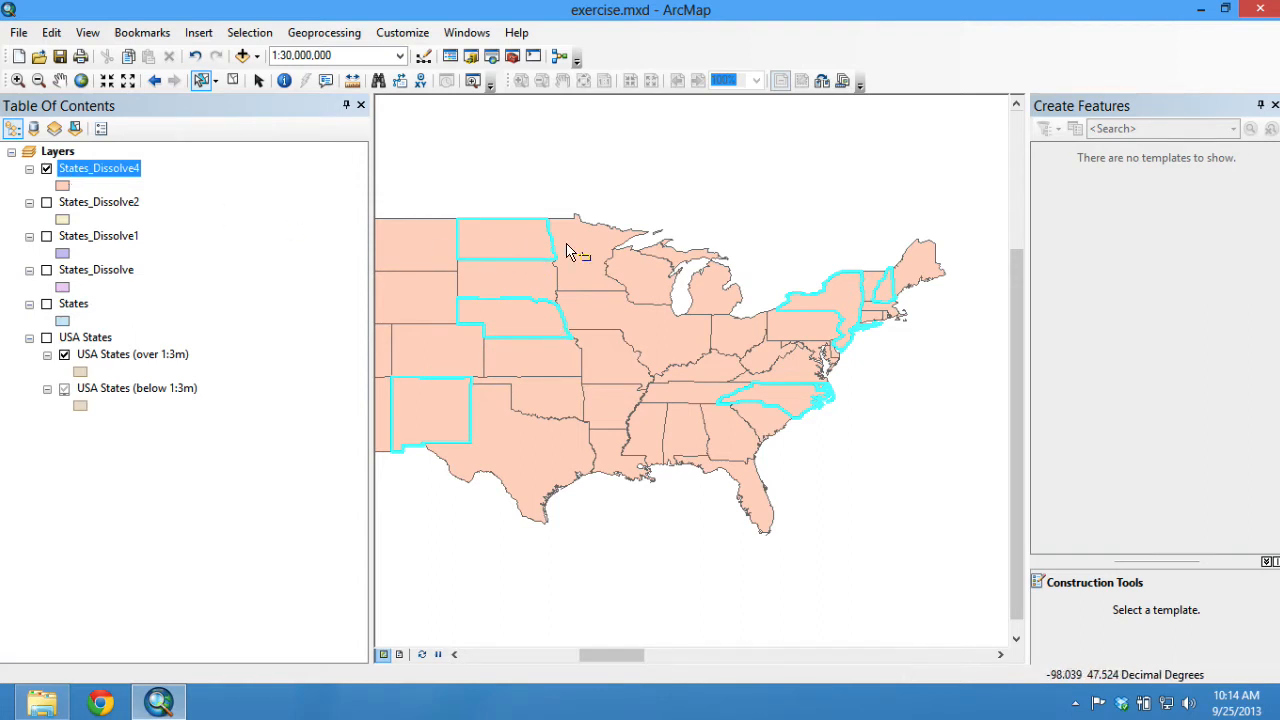
{"action": "scroll", "coordinate": [453, 404], "scroll_direction": "up", "scroll_amount": 2}
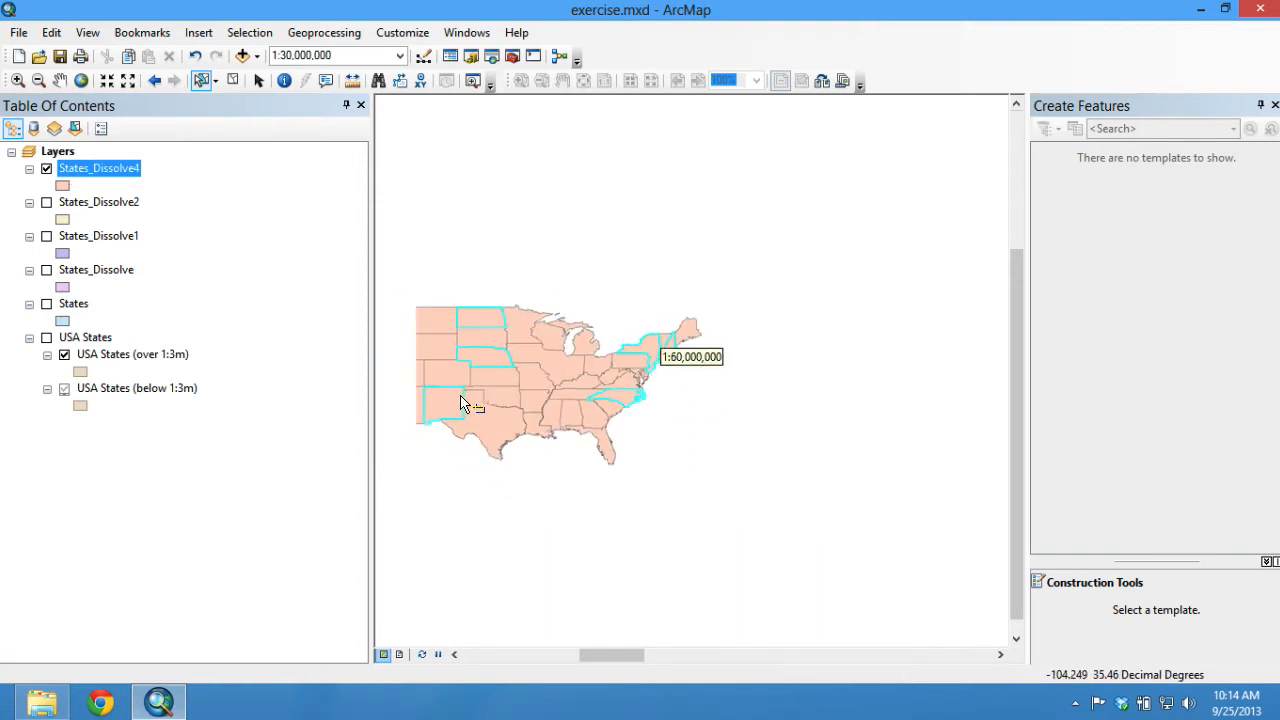
{"action": "left_click_drag", "start_coordinate": [453, 342], "coordinate": [573, 332]}
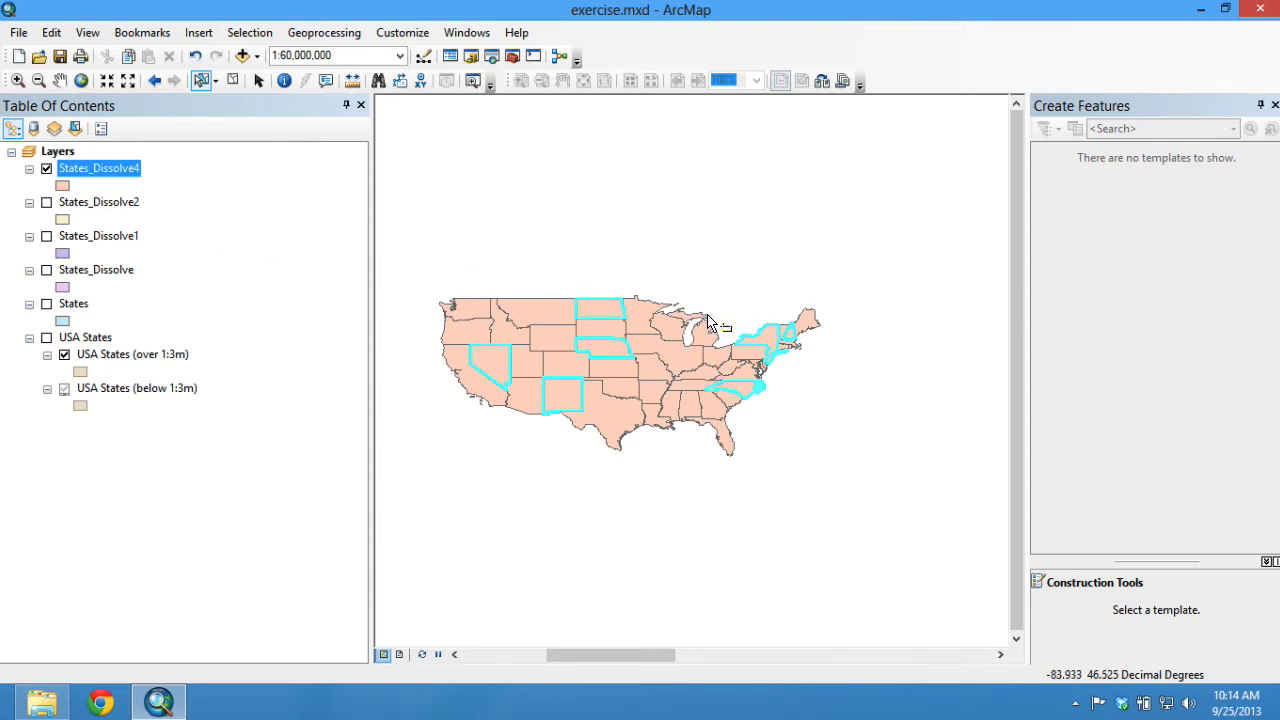
Step: Hide the States_Dissolve4 layer and show the States layer again
{"action": "left_click", "coordinate": [46, 169]}
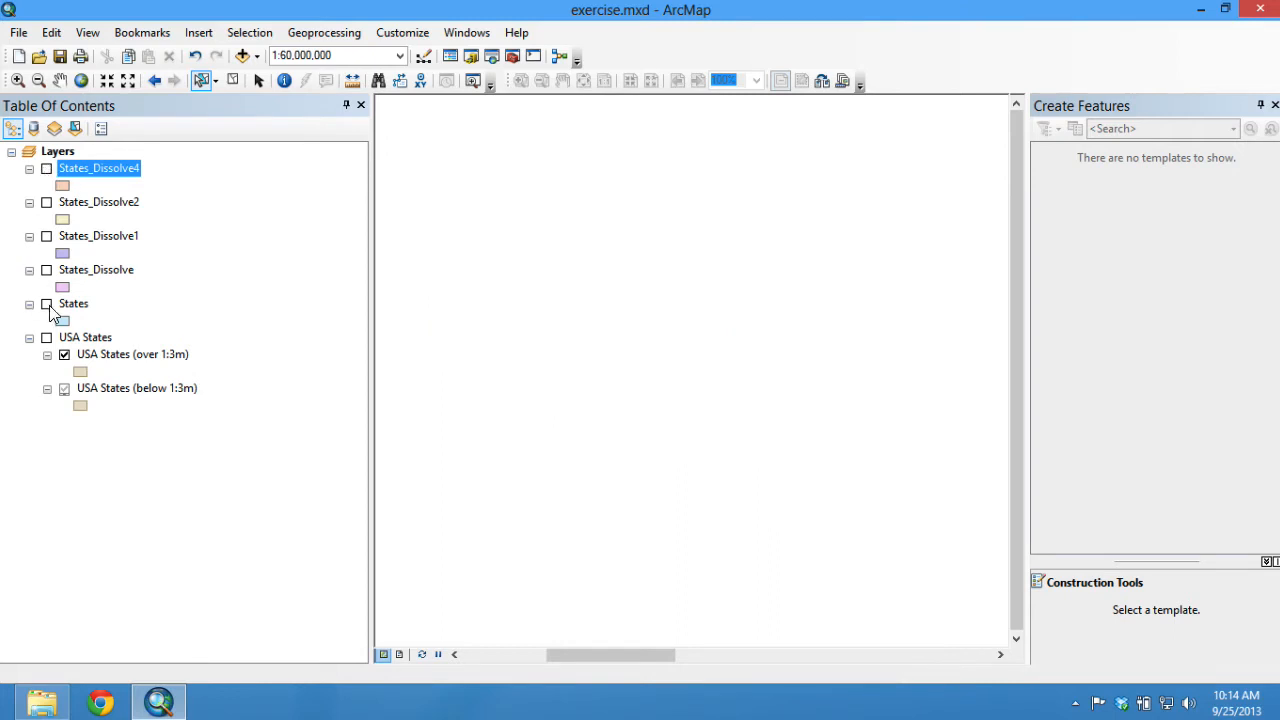
{"action": "left_click", "coordinate": [46, 304]}
{"action": "left_click", "coordinate": [74, 303]}
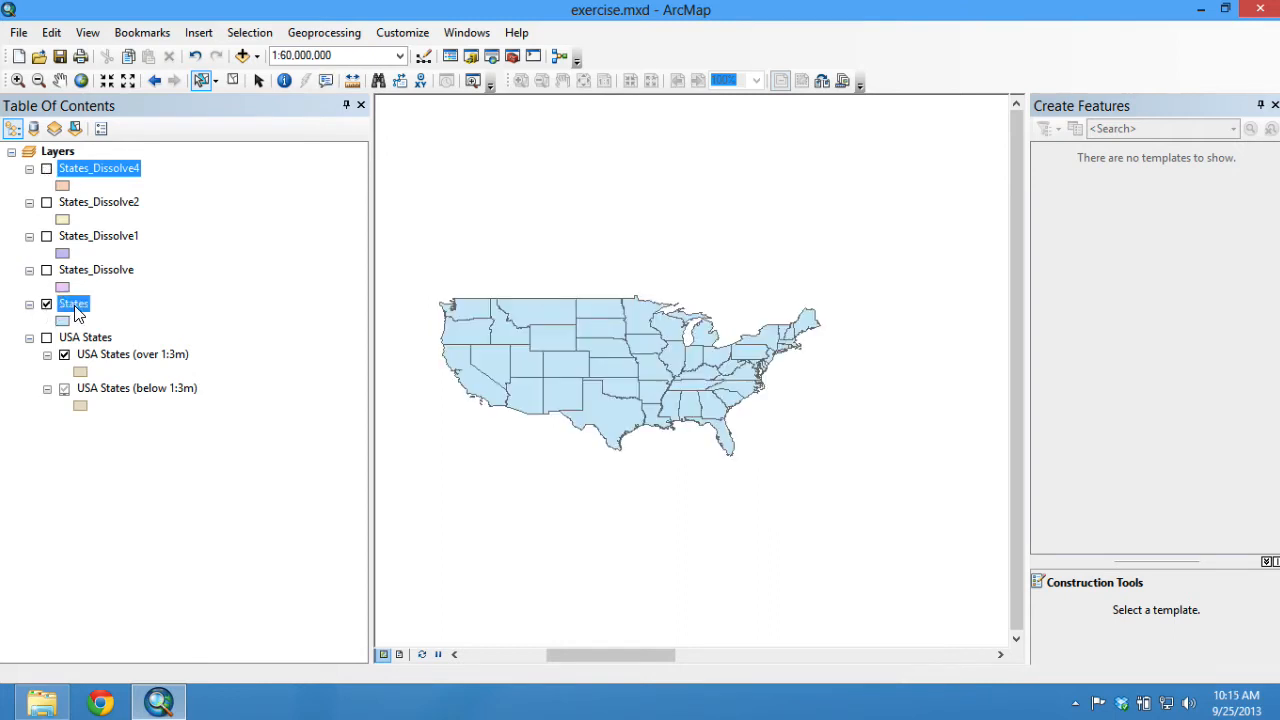
Step: Dissolve the States layer without any dissolve field into a feature class named JustOutline in Matt.gdb
{"action": "left_click", "coordinate": [324, 32]}
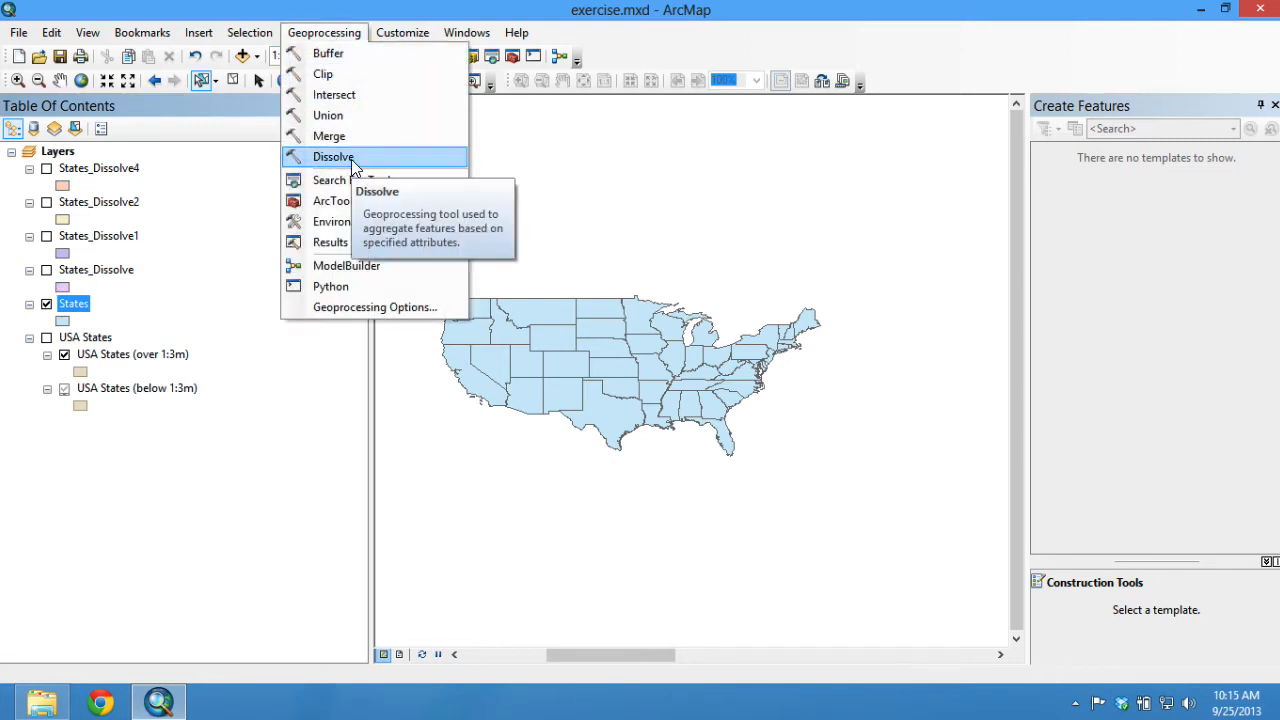
{"action": "left_click", "coordinate": [333, 157]}
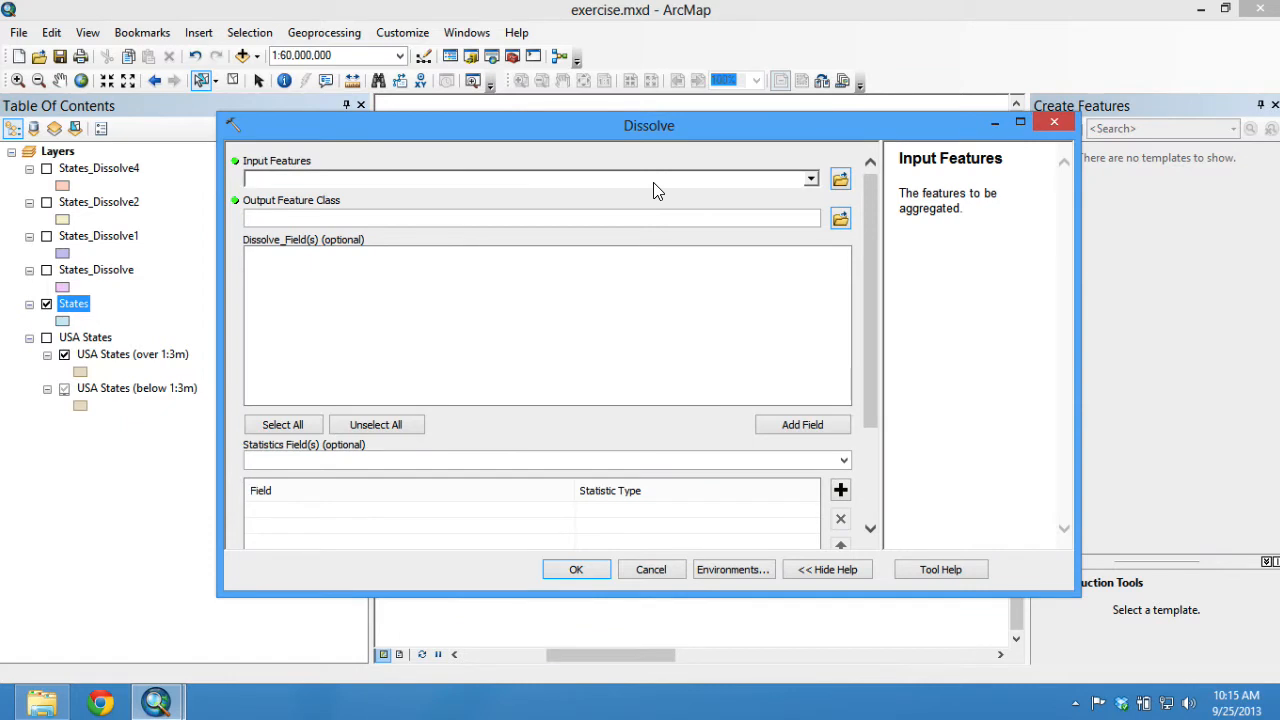
{"action": "left_click", "coordinate": [810, 180]}
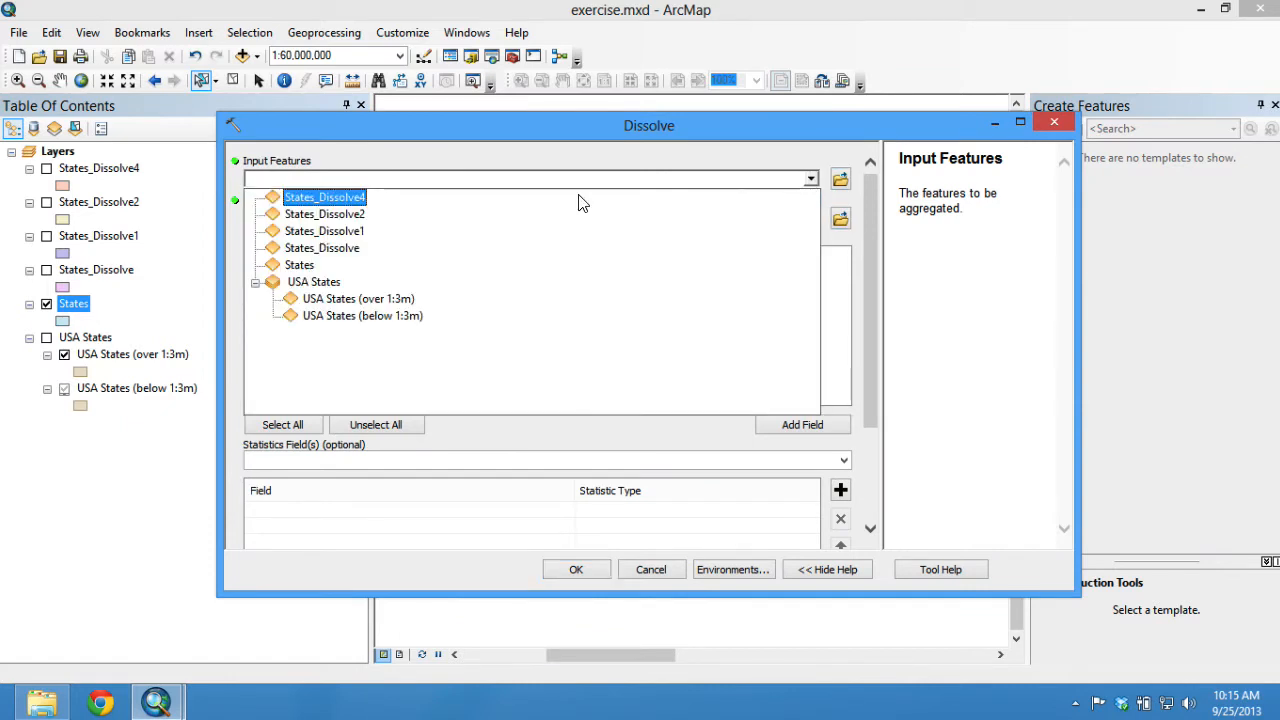
{"action": "left_click", "coordinate": [300, 266]}
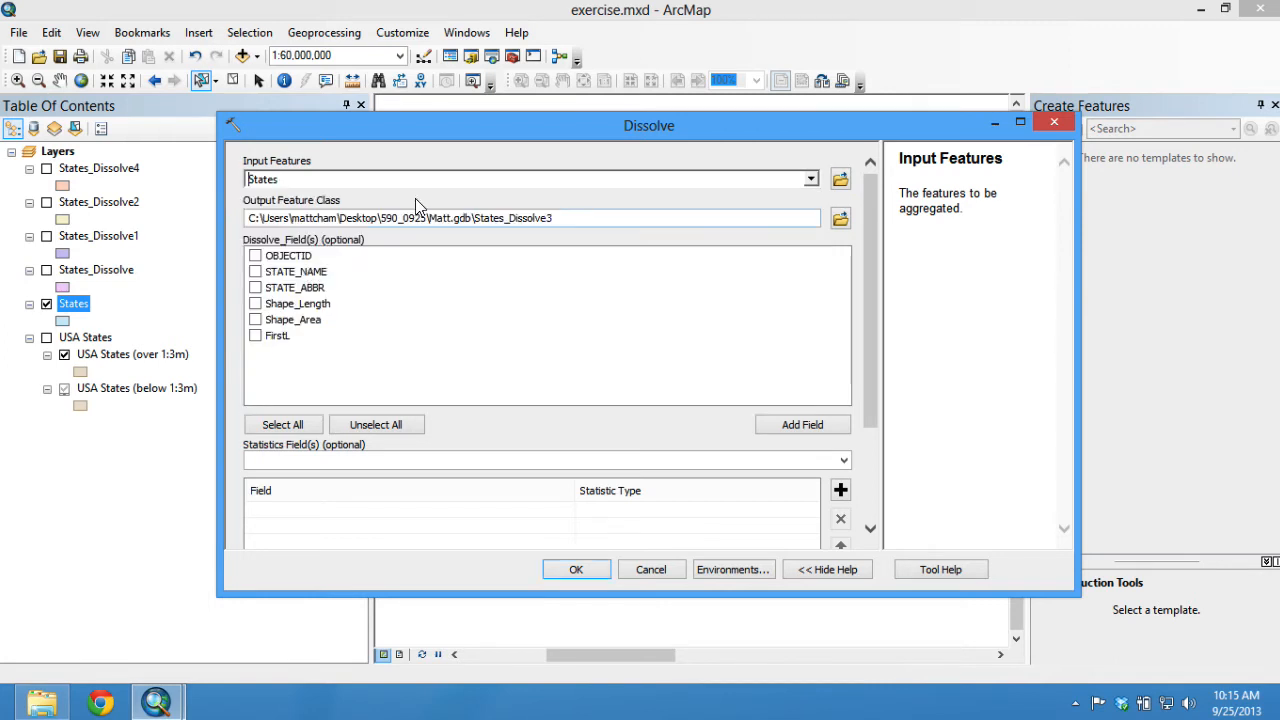
{"action": "left_click", "coordinate": [593, 220]}
{"action": "mouse_move", "coordinate": [472, 218]}
{"action": "left_mouse_down"}
{"action": "mouse_move", "coordinate": [597, 220]}
{"action": "mouse_move", "coordinate": [481, 218]}
{"action": "left_mouse_up"}
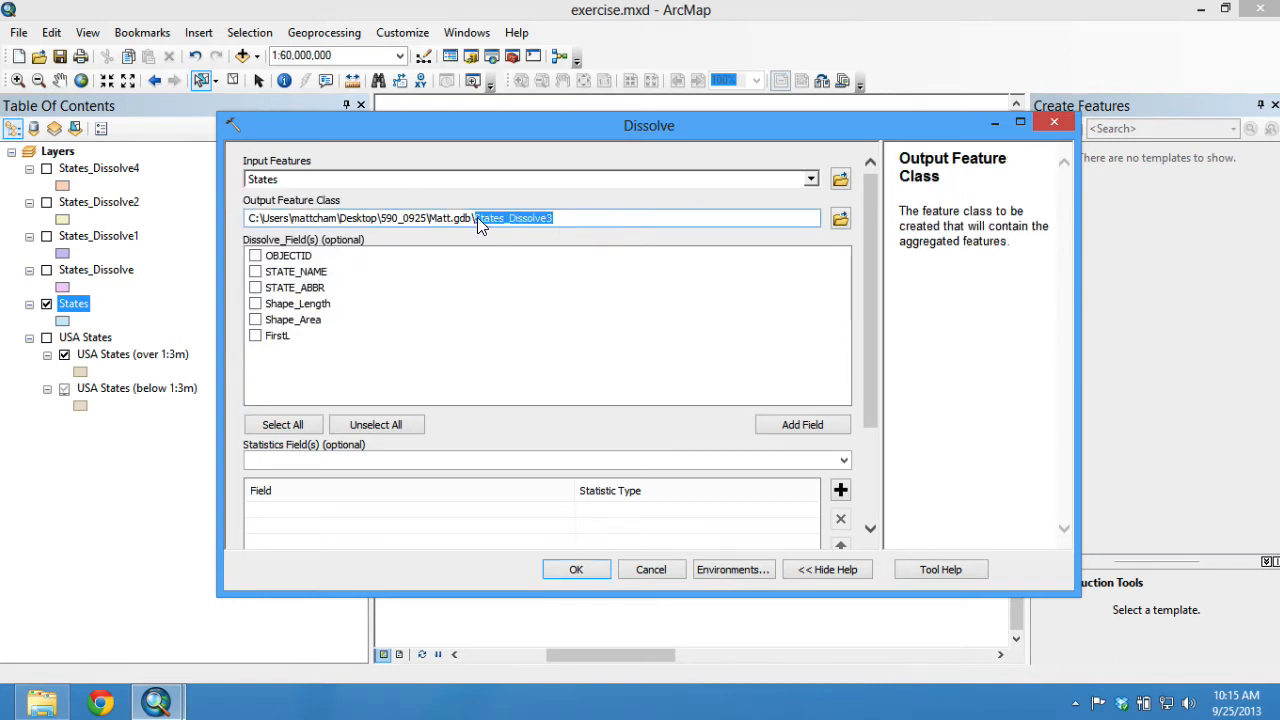
{"action": "type", "text": "JustOutlin"}
{"action": "left_click", "coordinate": [576, 569]}
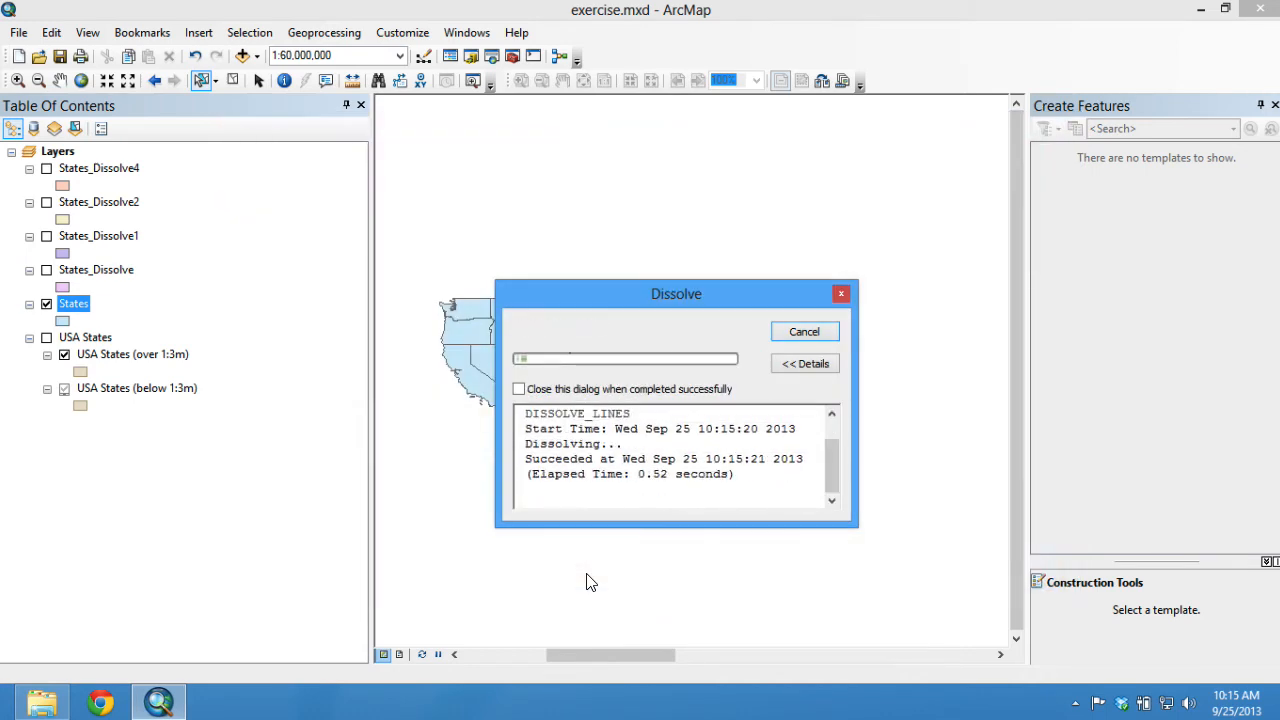
{"action": "left_click", "coordinate": [807, 330]}
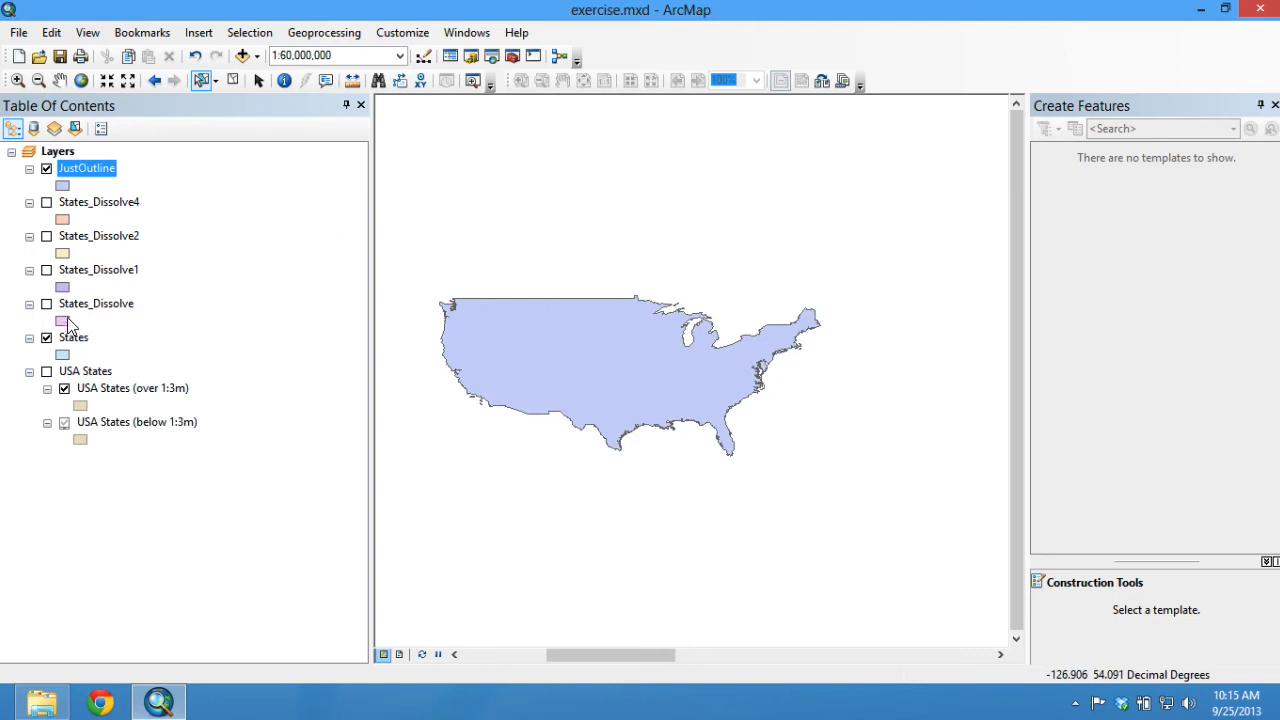
Step: Remove the States layer and the States_Dissolve, States_Dissolve1, States_Dissolve2 and States_Dissolve4 layers from the map
{"action": "left_click", "coordinate": [46, 338]}
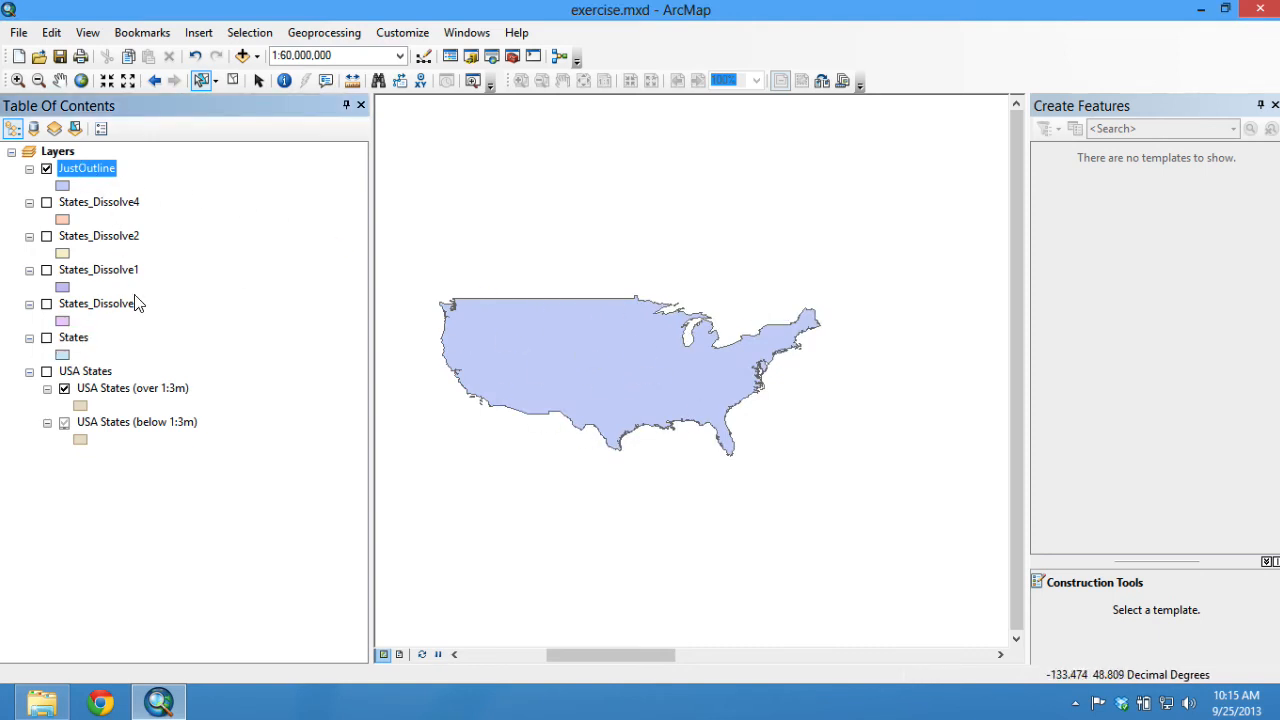
{"action": "right_click", "coordinate": [117, 207]}
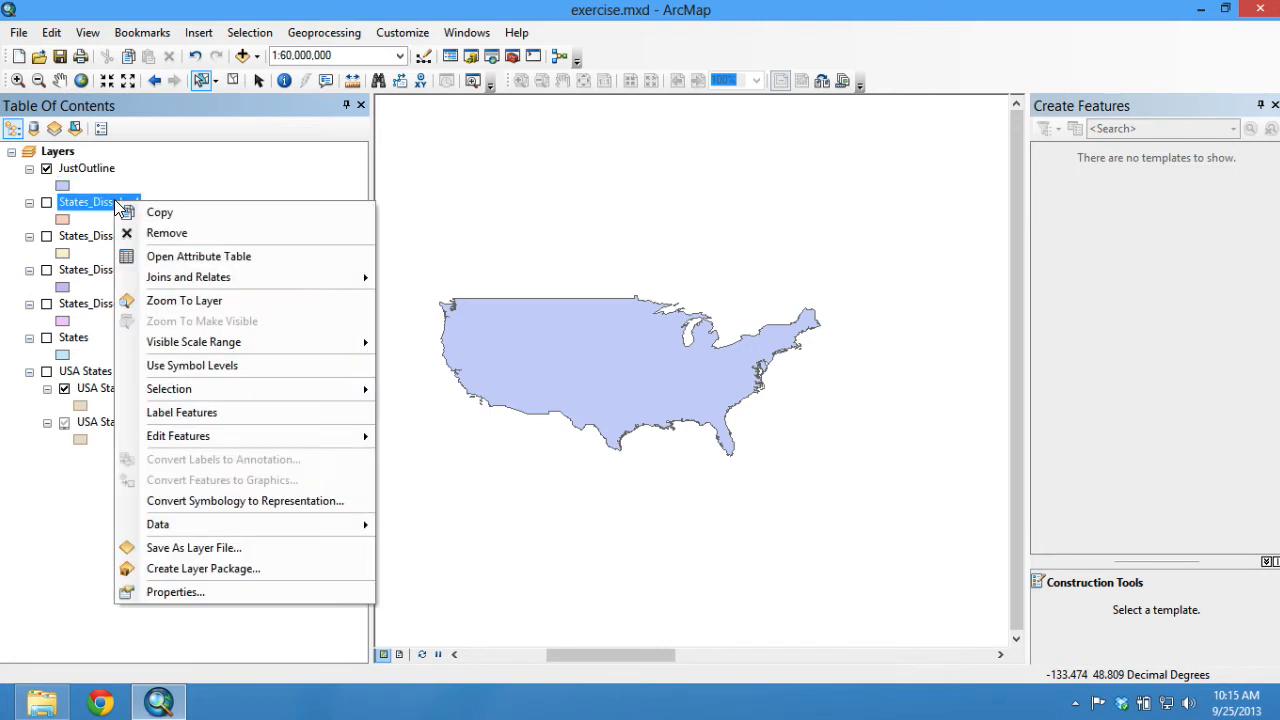
{"action": "left_click", "coordinate": [165, 233]}
{"action": "right_click", "coordinate": [124, 212]}
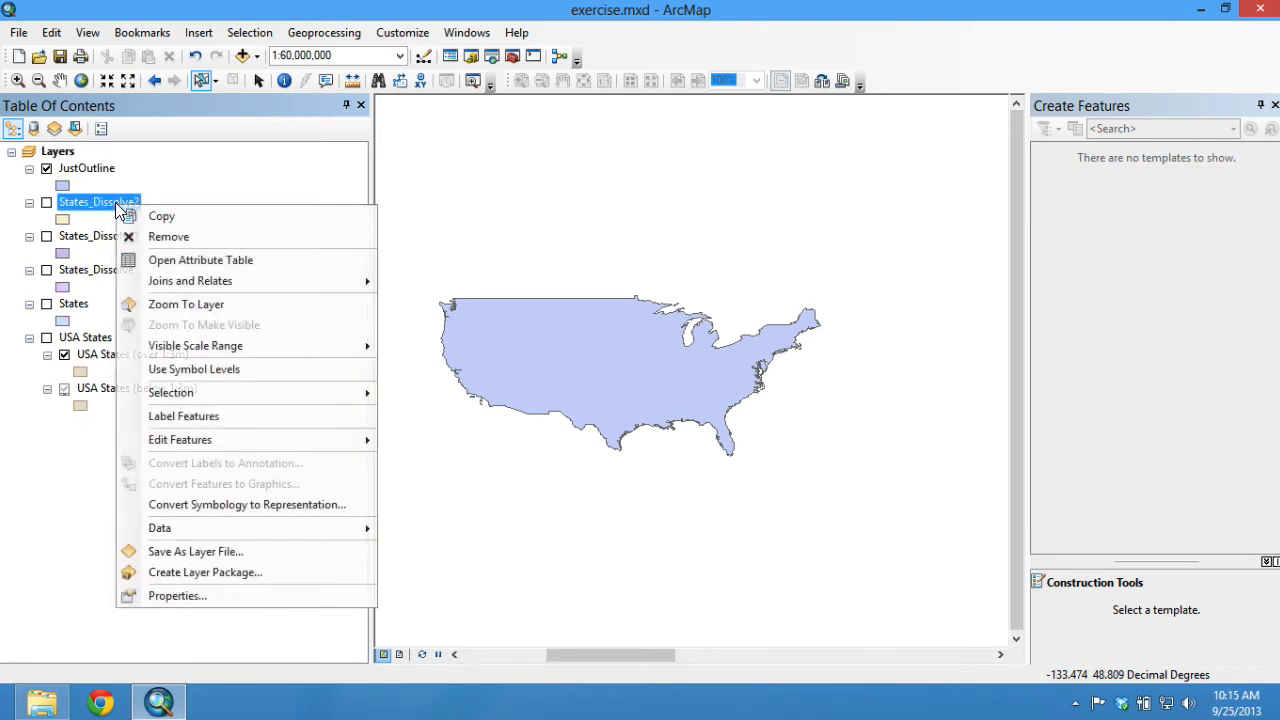
{"action": "left_click", "coordinate": [172, 235]}
{"action": "left_click", "coordinate": [93, 204]}
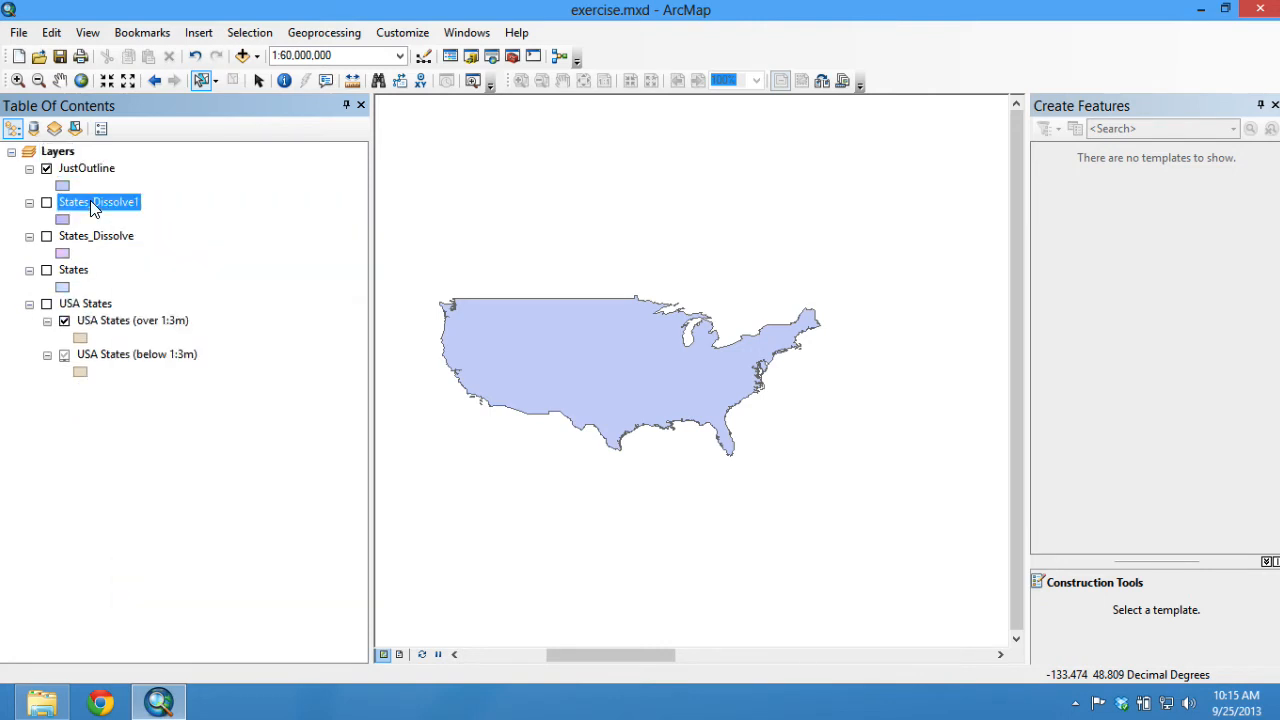
{"action": "left_click", "coordinate": [116, 240], "text": "ctrl"}
{"action": "left_click", "coordinate": [82, 272], "text": "ctrl"}
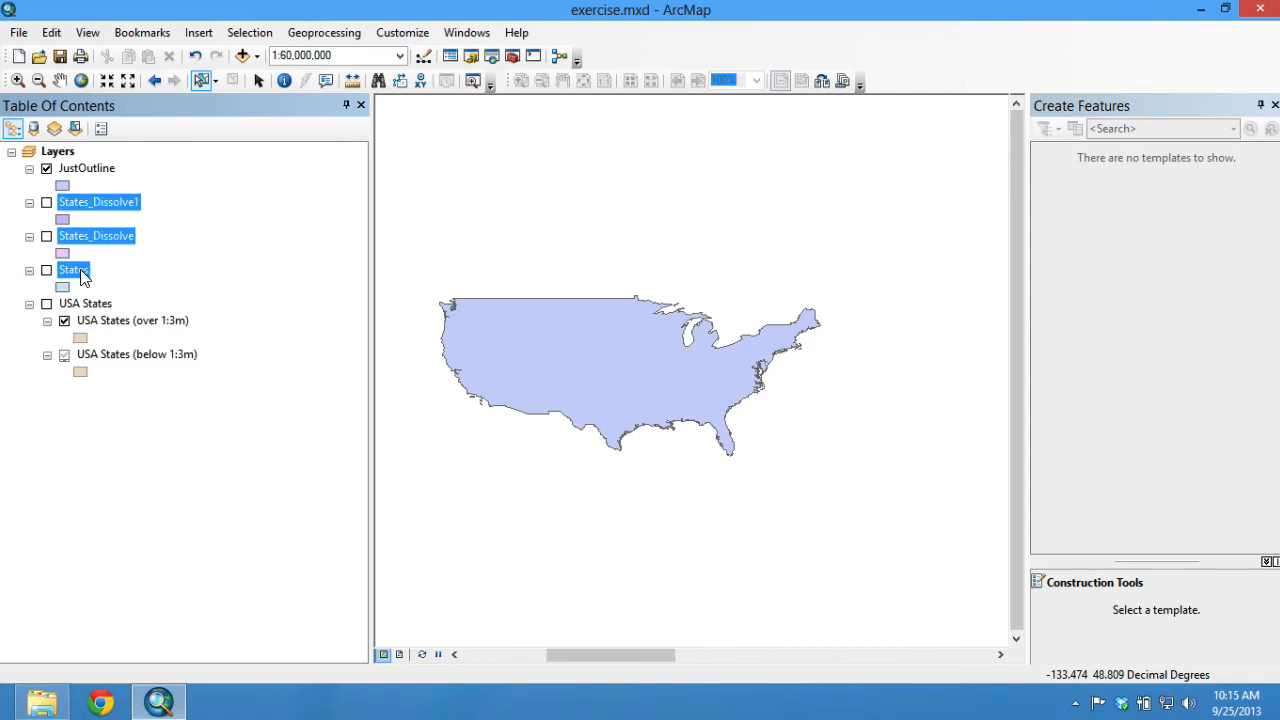
{"action": "right_click", "coordinate": [82, 276]}
{"action": "left_click", "coordinate": [125, 300]}
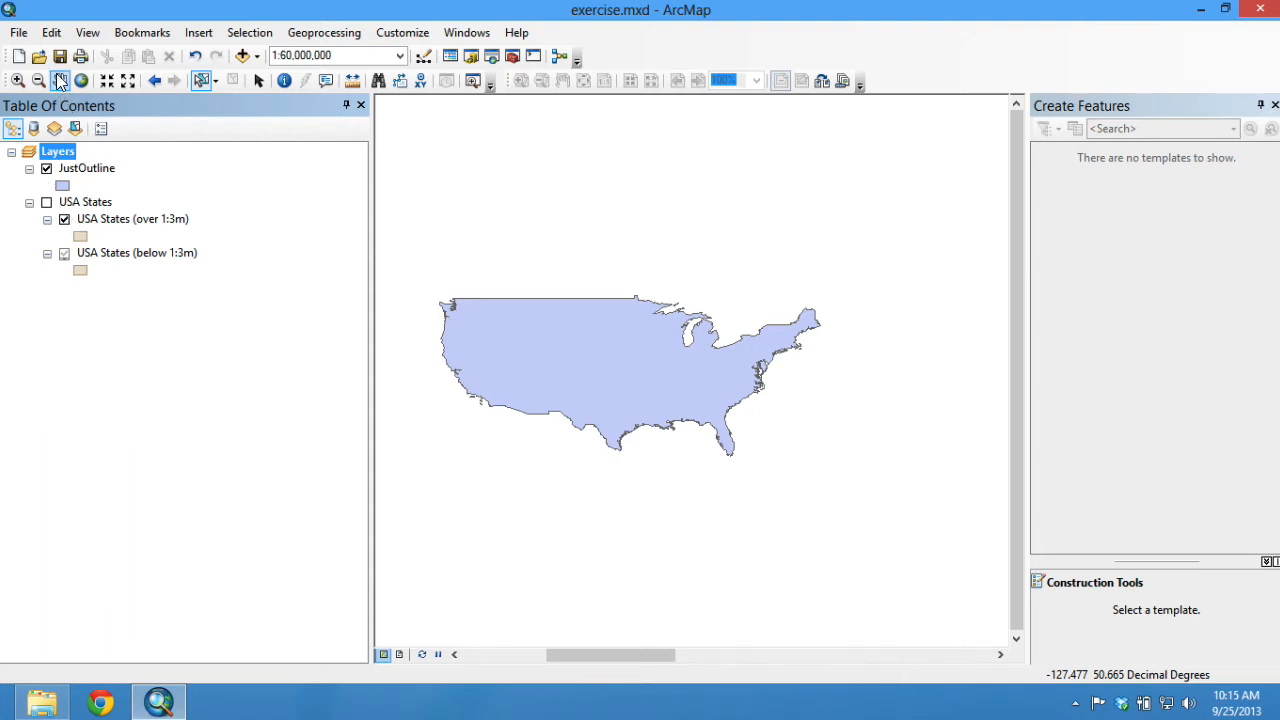
Step: Save the map document and replace the Create Features pane with the Catalog
{"action": "left_click", "coordinate": [21, 35]}
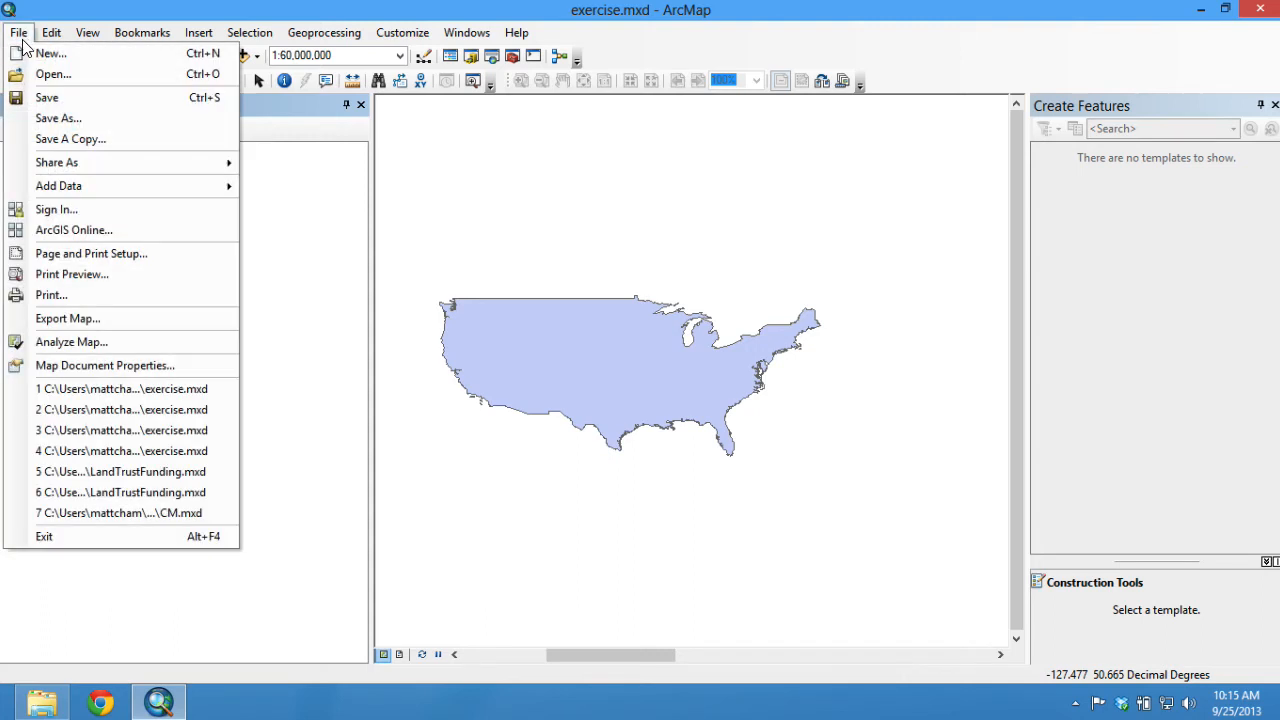
{"action": "left_click", "coordinate": [62, 101]}
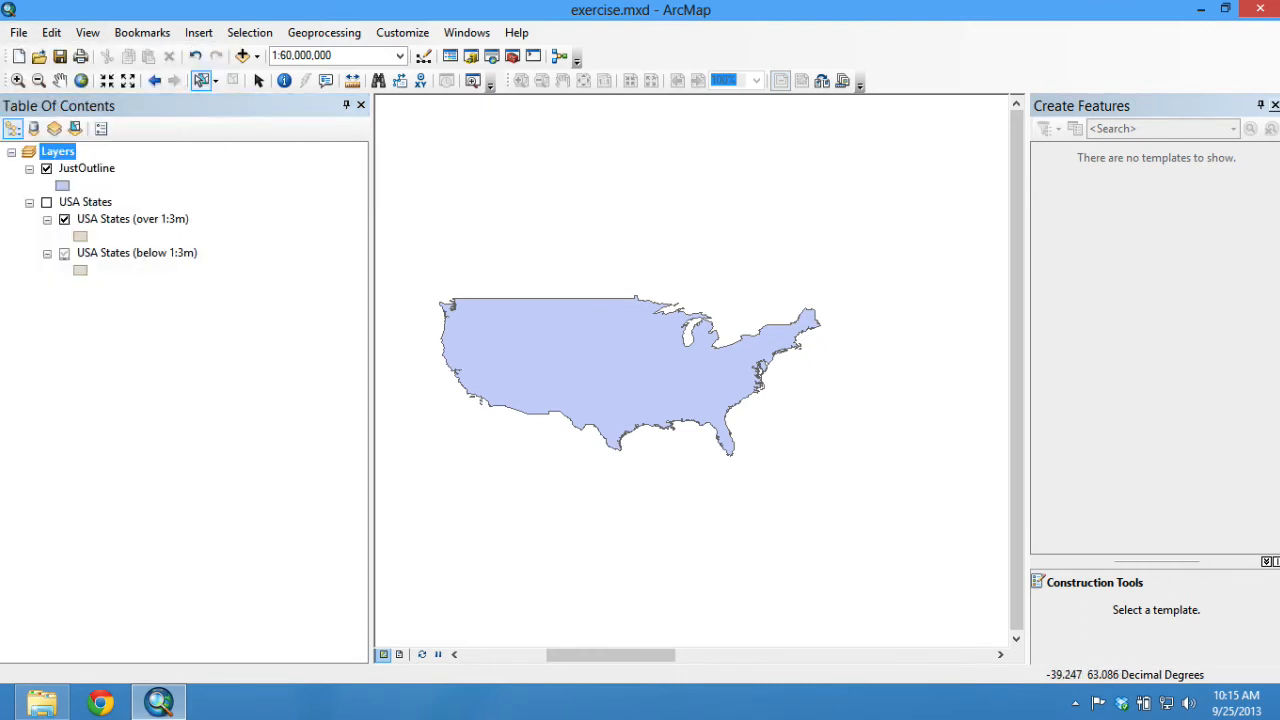
{"action": "left_click", "coordinate": [1274, 105]}
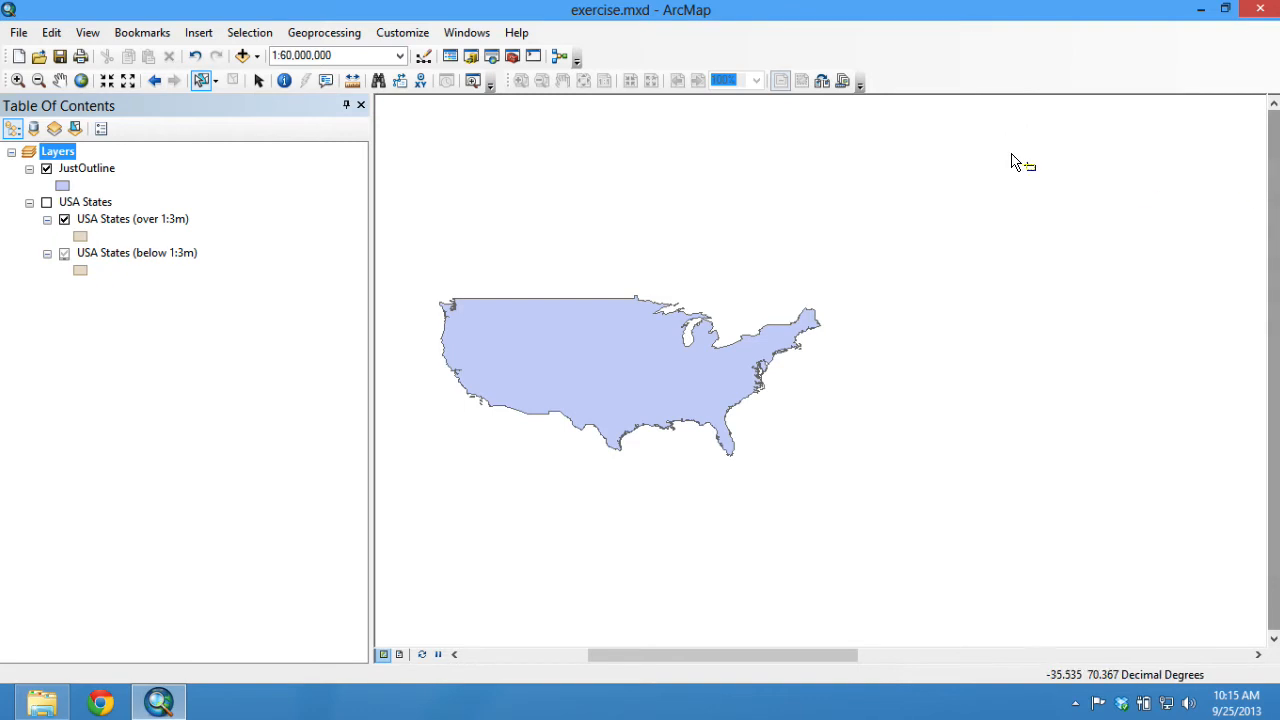
{"action": "left_click", "coordinate": [481, 58]}
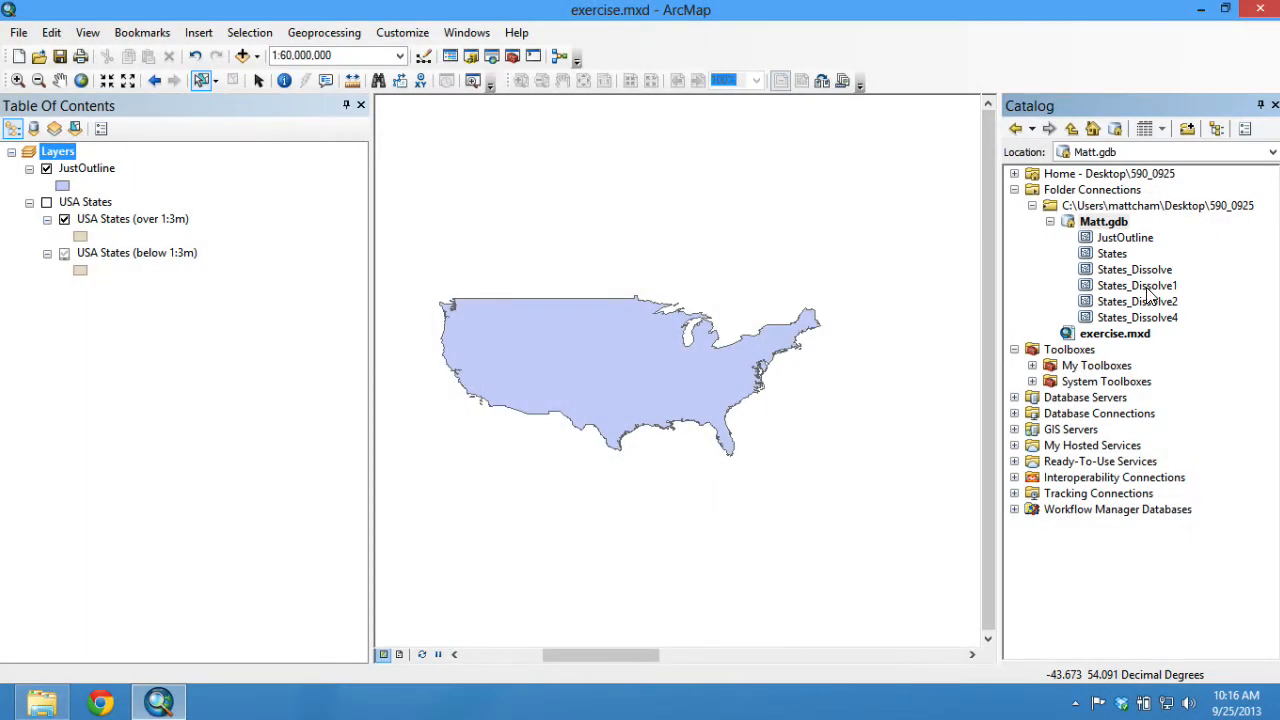
Step: Add the States_Dissolve2 feature class from Matt.gdb to the map and remove that layer again
{"action": "left_click", "coordinate": [1170, 301]}
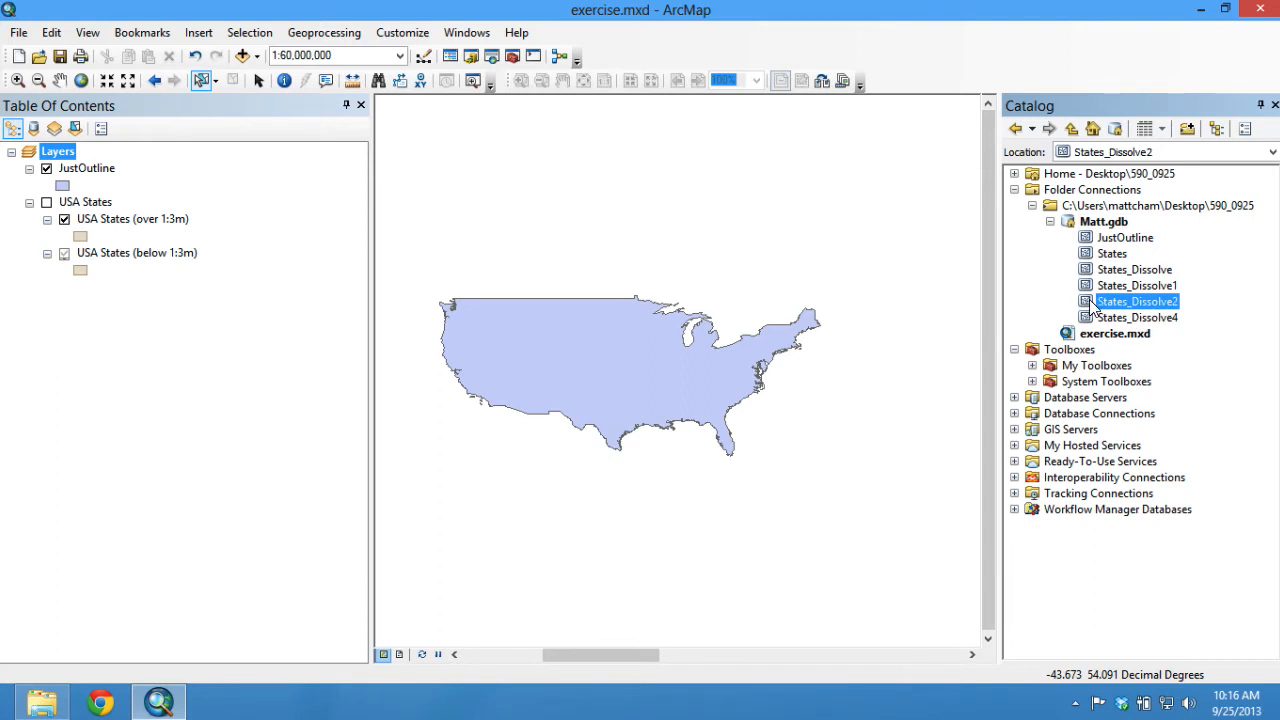
{"action": "left_click_drag", "start_coordinate": [1088, 305], "coordinate": [768, 238]}
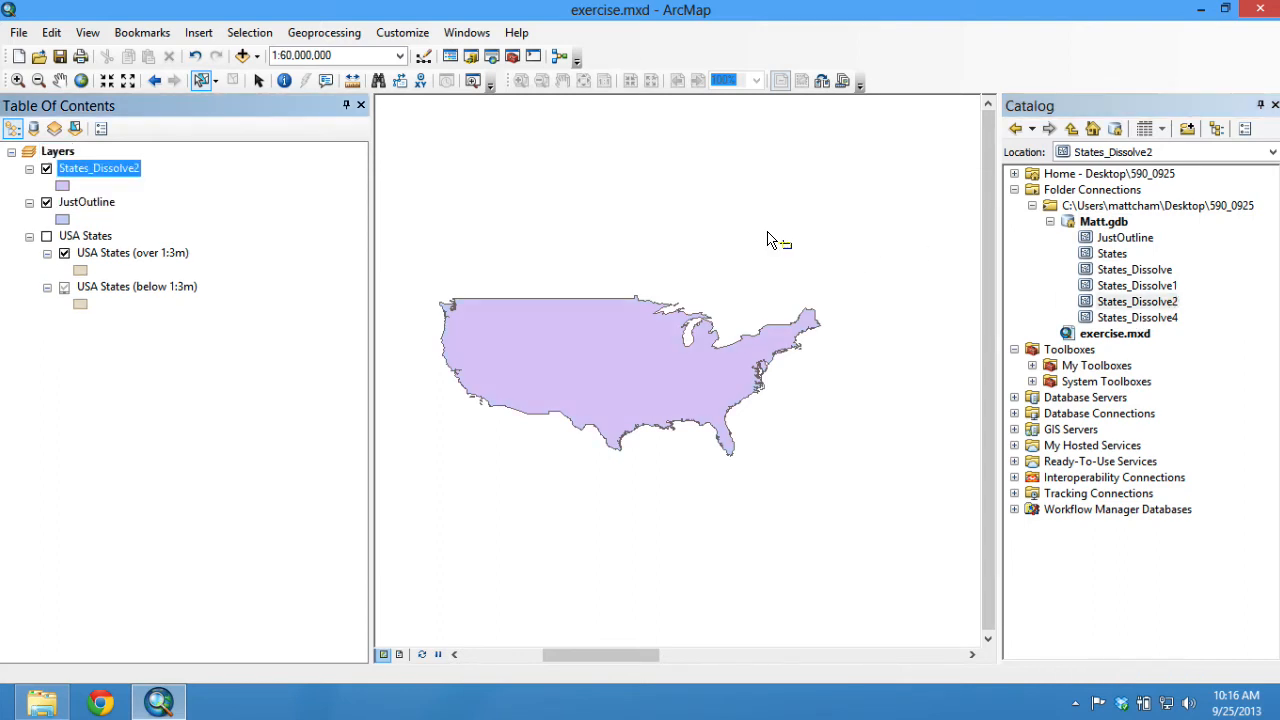
{"action": "right_click", "coordinate": [141, 168]}
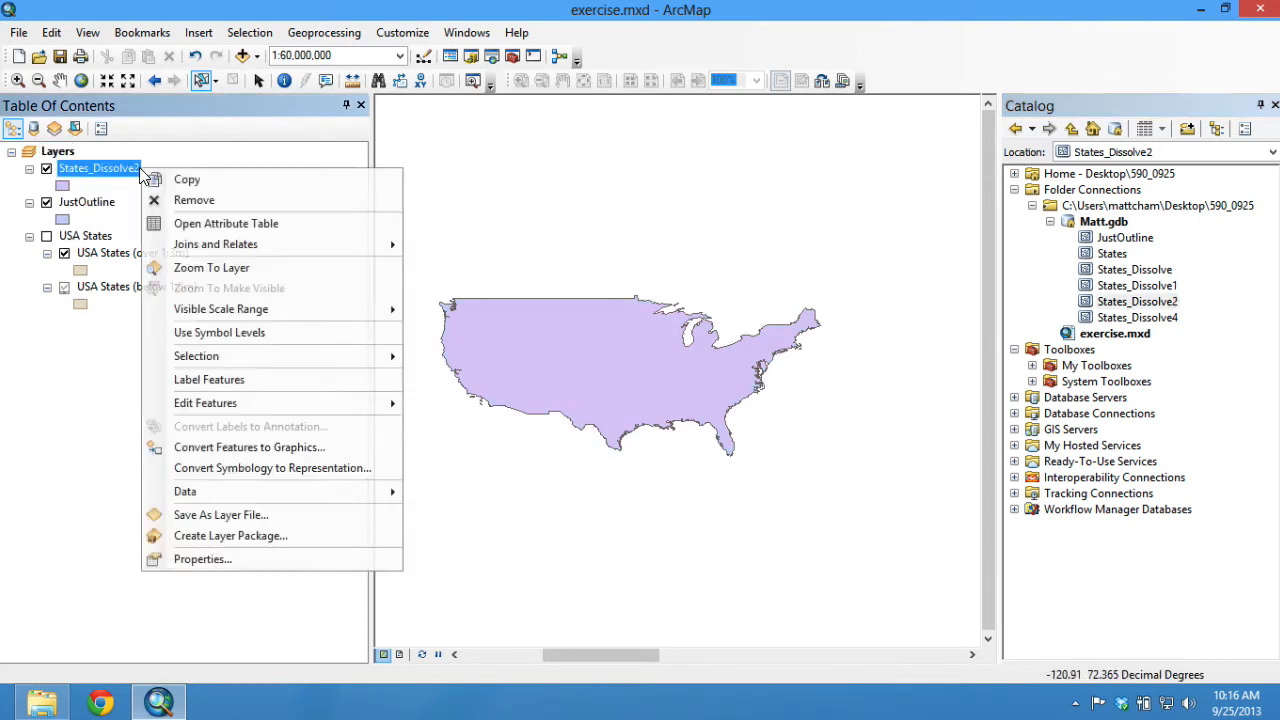
{"action": "left_click", "coordinate": [196, 201]}
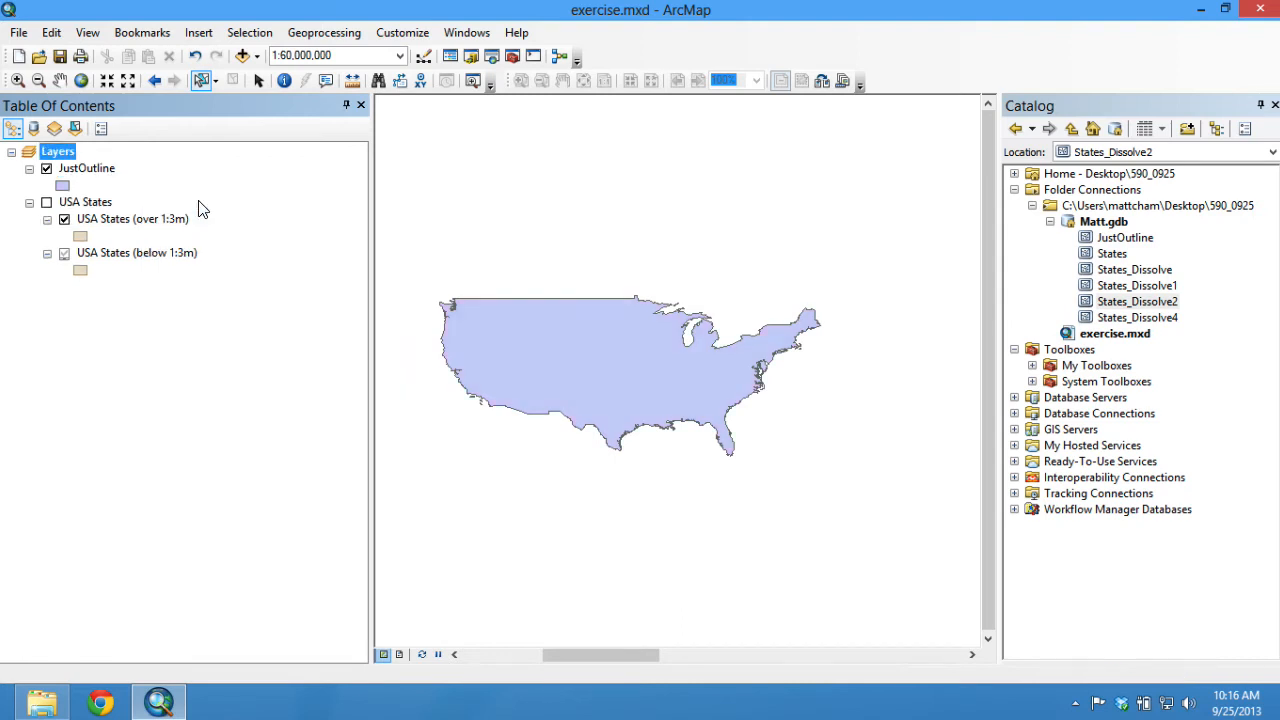
Step: Rename the JustOutline layer as WhateverIwant in its layer properties
{"action": "left_click", "coordinate": [106, 170]}
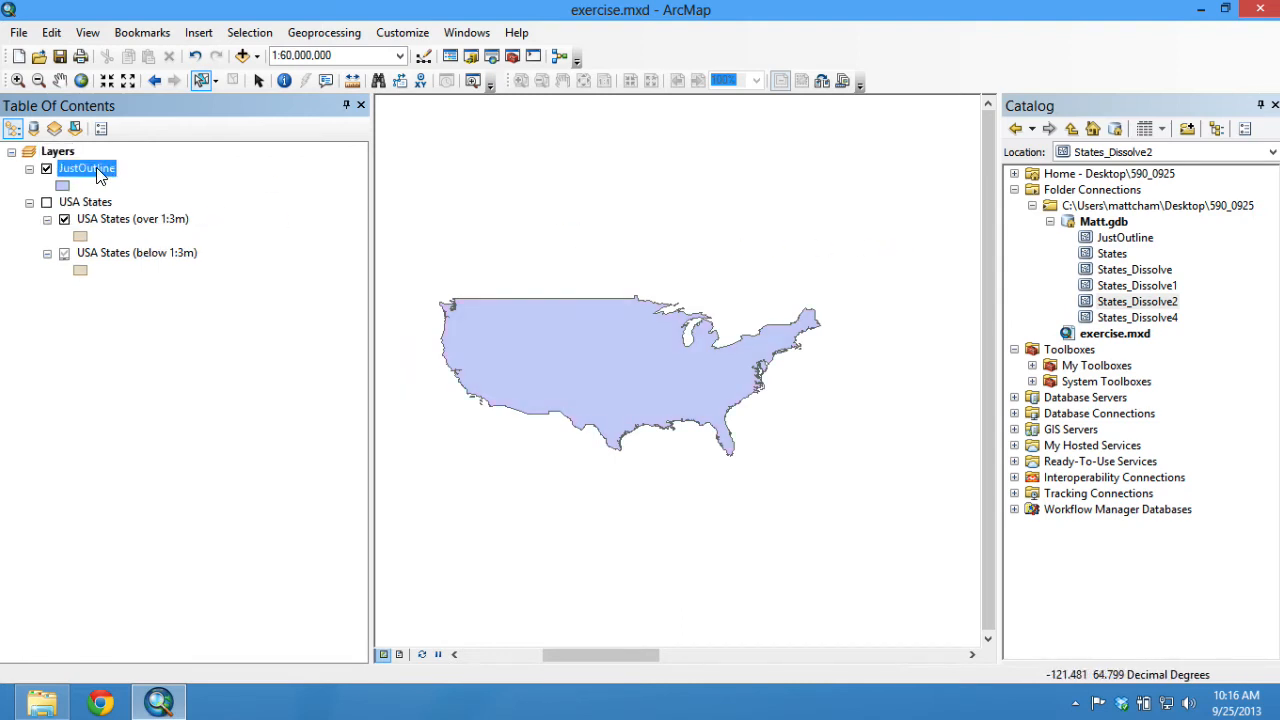
{"action": "right_click", "coordinate": [99, 176]}
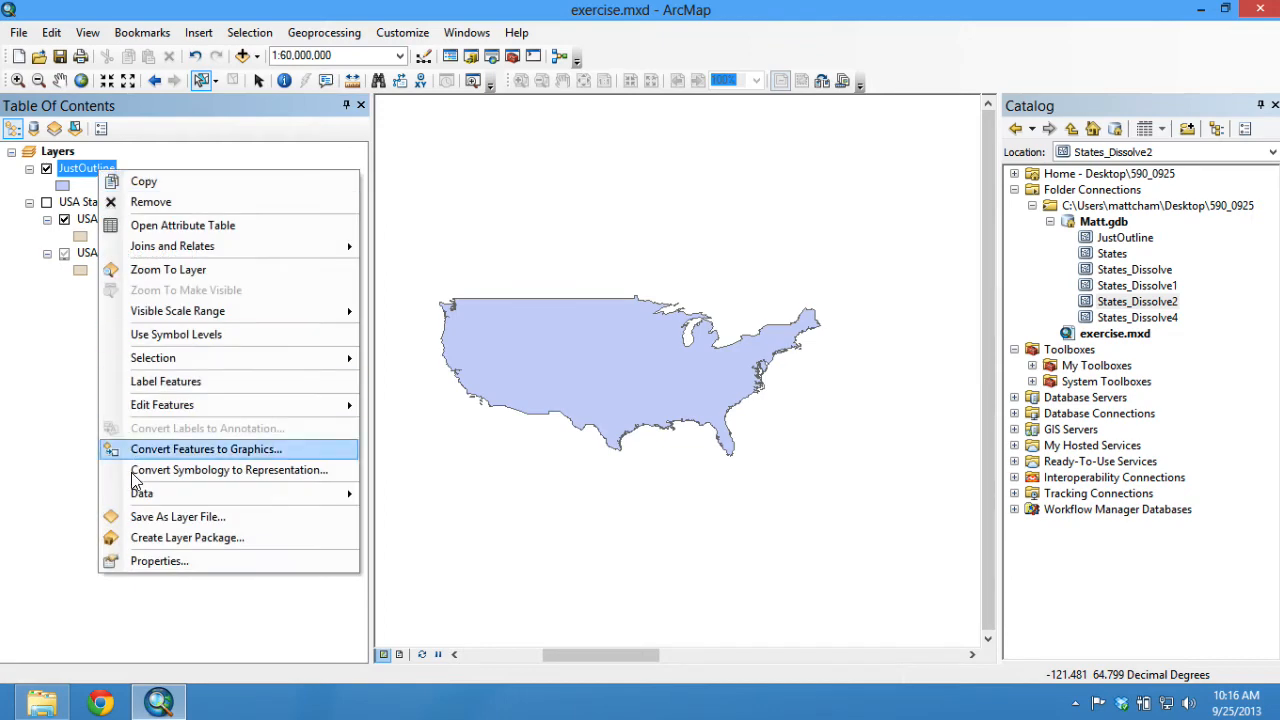
{"action": "left_click", "coordinate": [173, 555]}
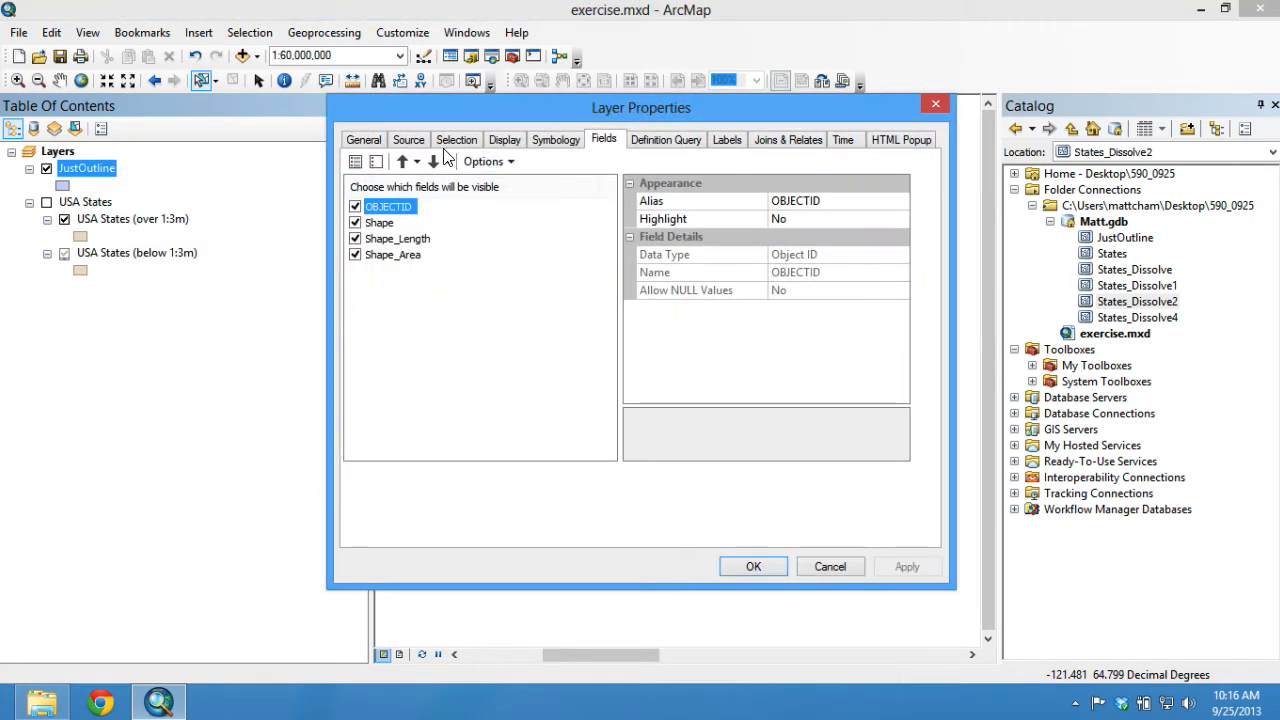
{"action": "left_click", "coordinate": [370, 141]}
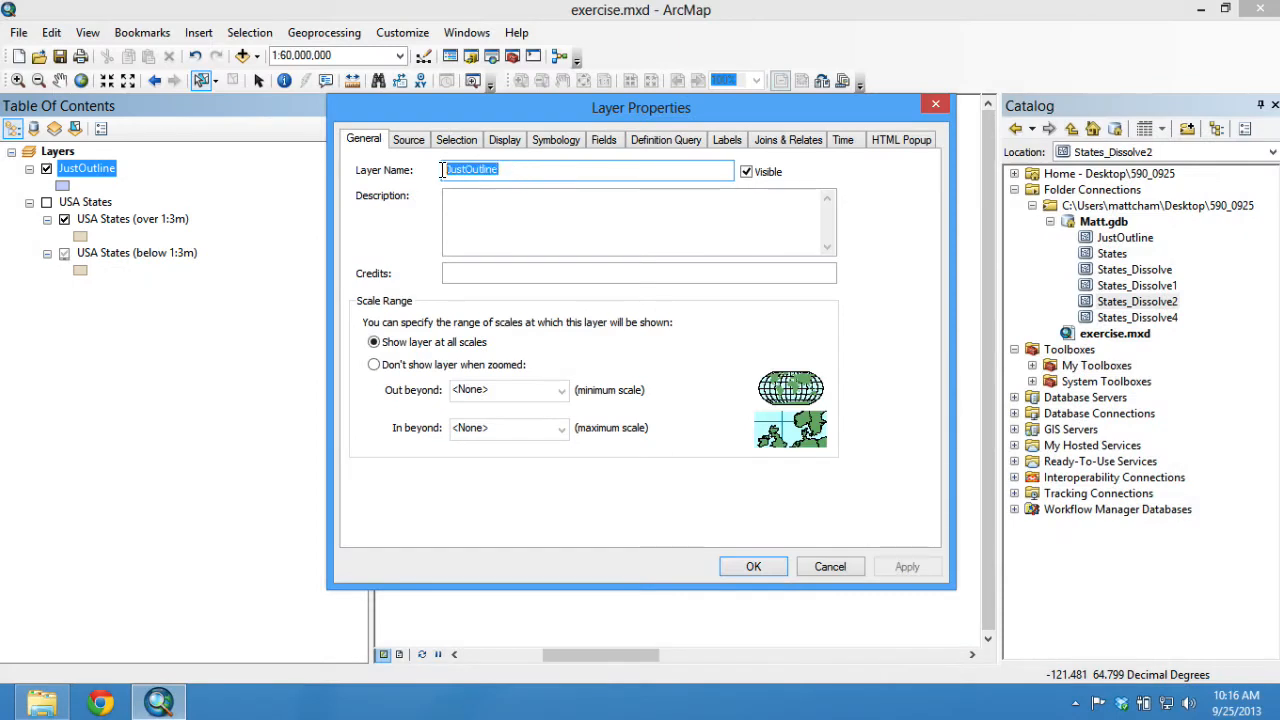
{"action": "type", "text": "WhateverIwant"}
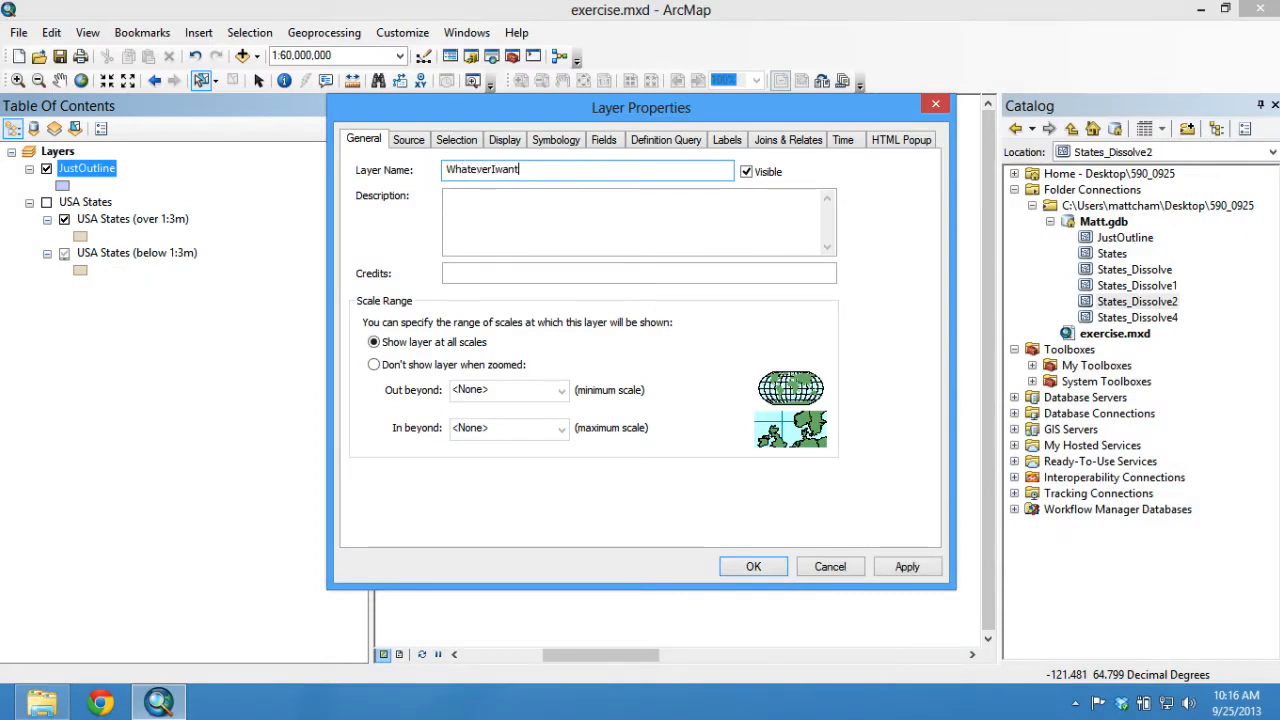
{"action": "left_click", "coordinate": [918, 570]}
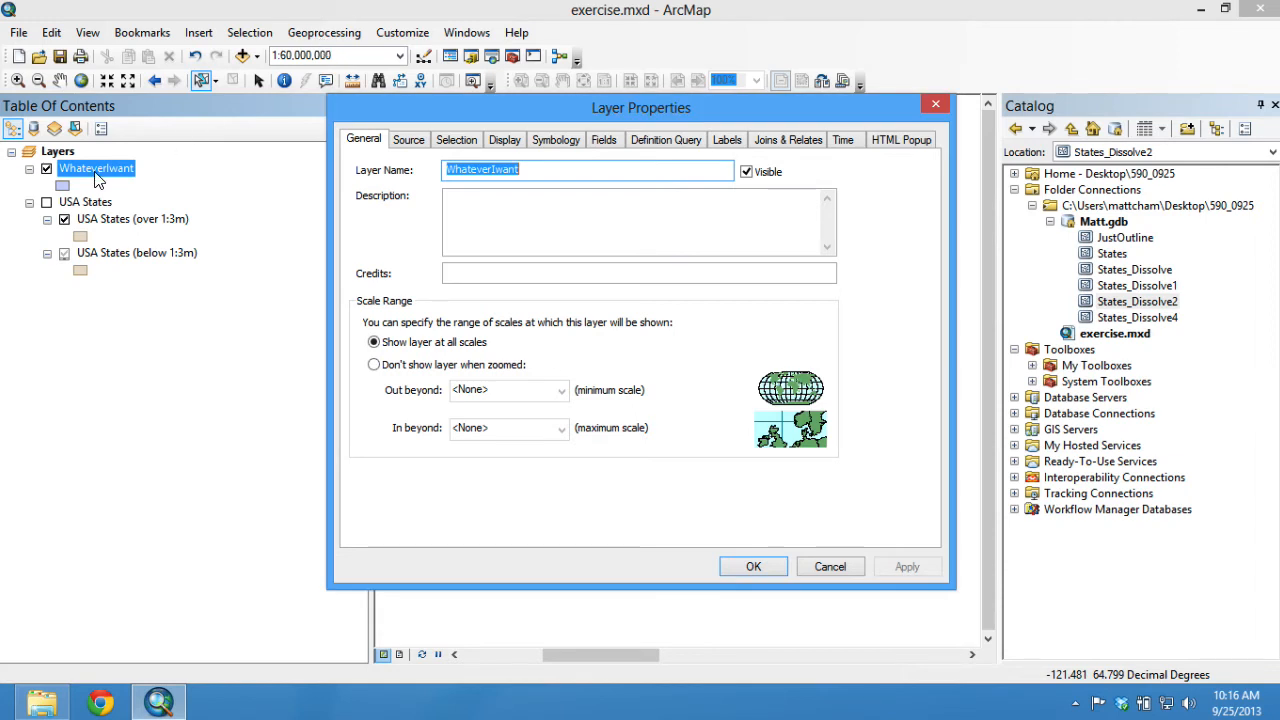
Step: Examine the 590_0925 desktop folder and the files inside Matt.gdb, and return to the map with the layer properties closed
{"action": "key", "text": "super+d"}
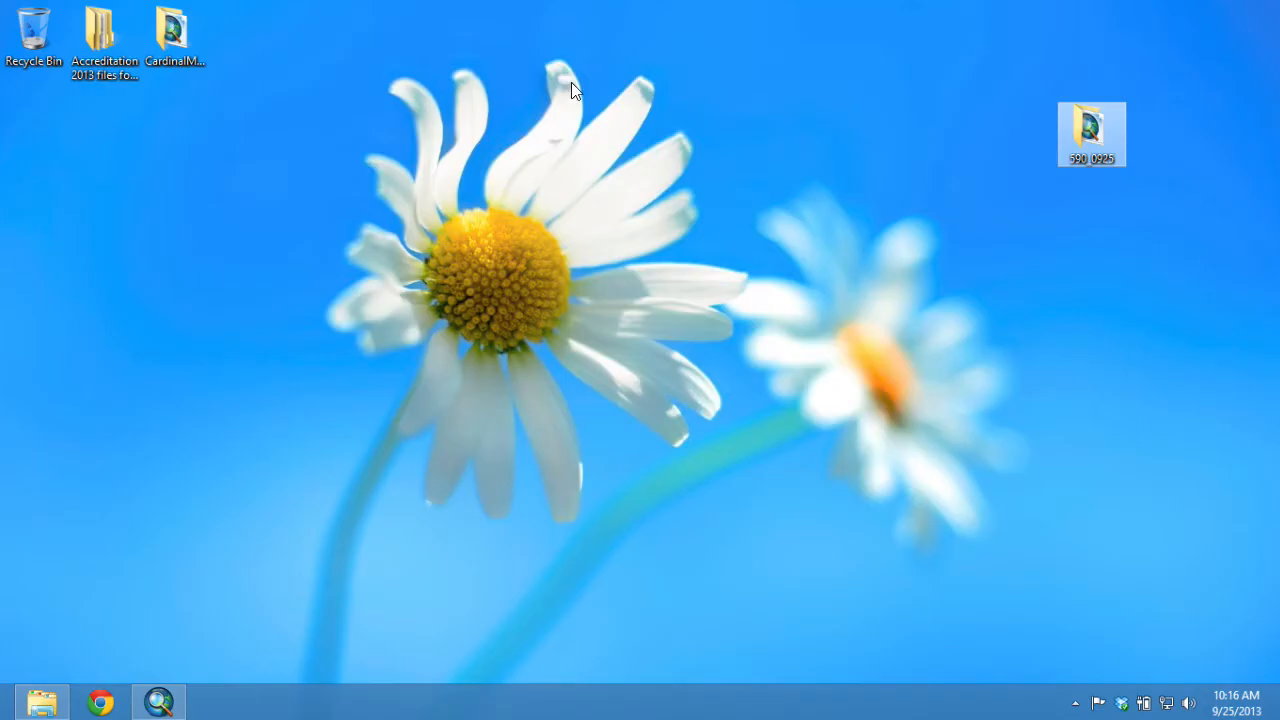
{"action": "double_click", "coordinate": [1090, 126]}
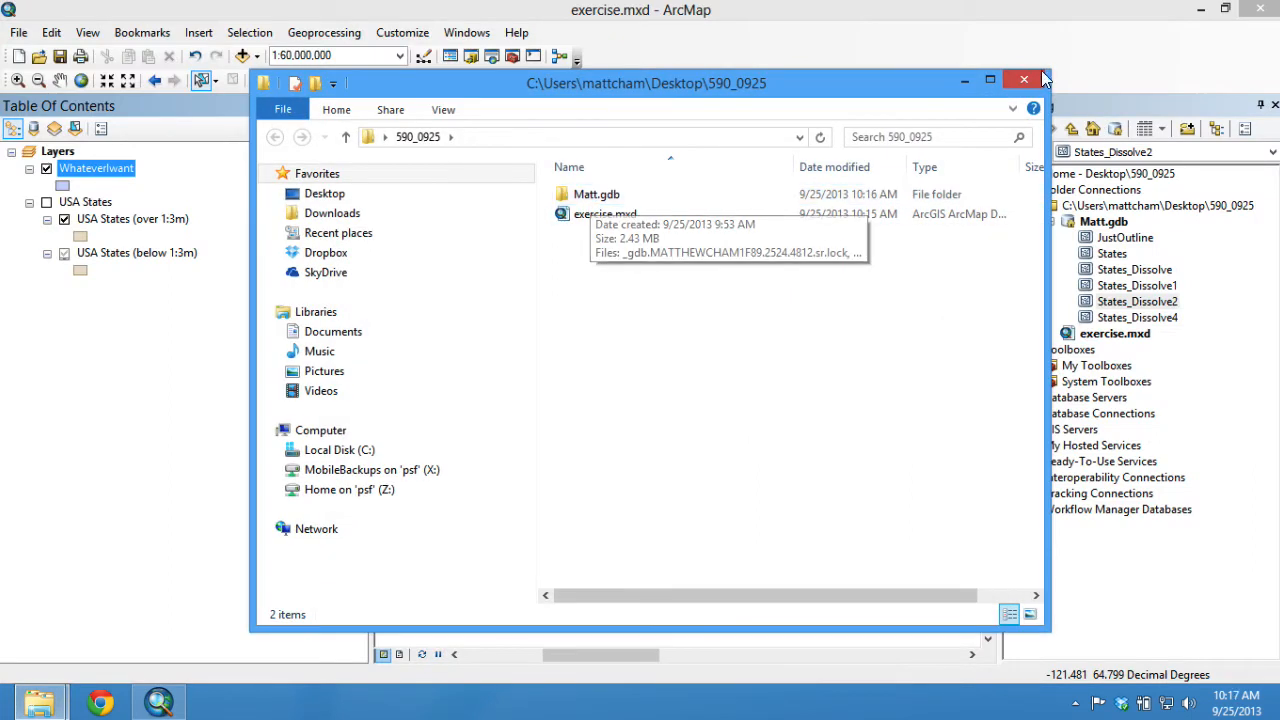
{"action": "left_click", "coordinate": [630, 220]}
{"action": "double_click", "coordinate": [603, 197]}
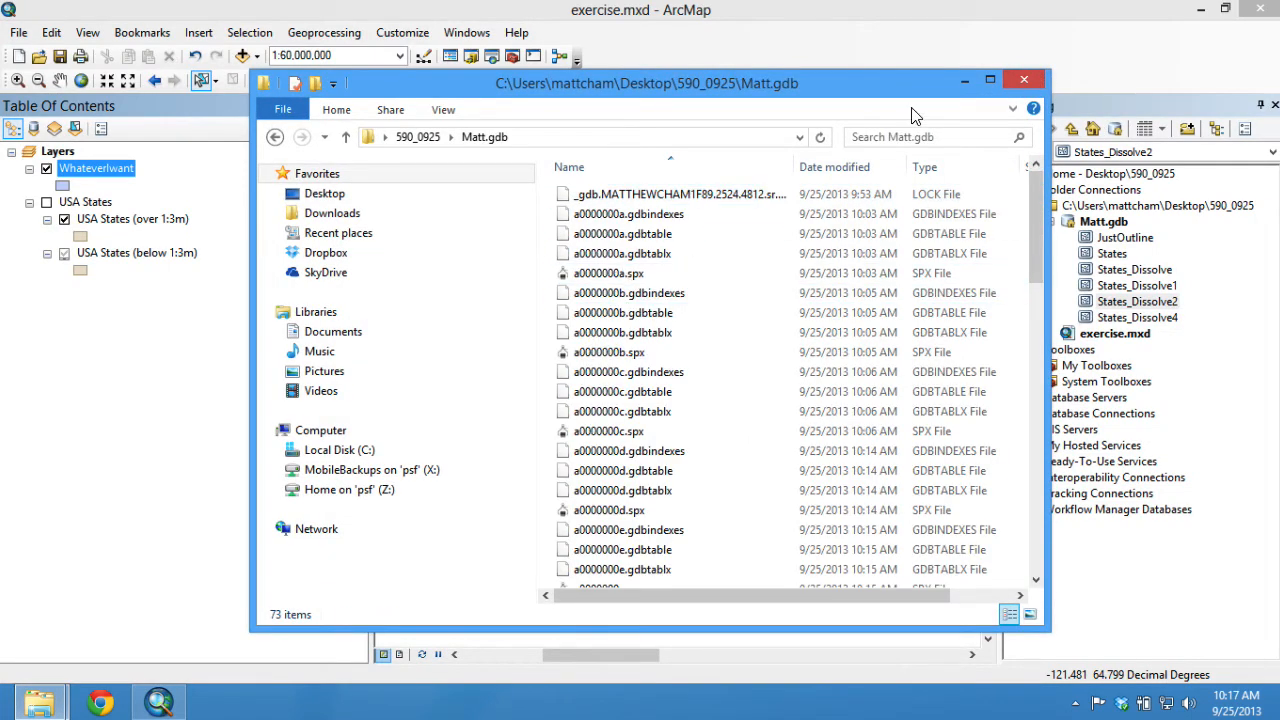
{"action": "left_click", "coordinate": [1023, 80]}
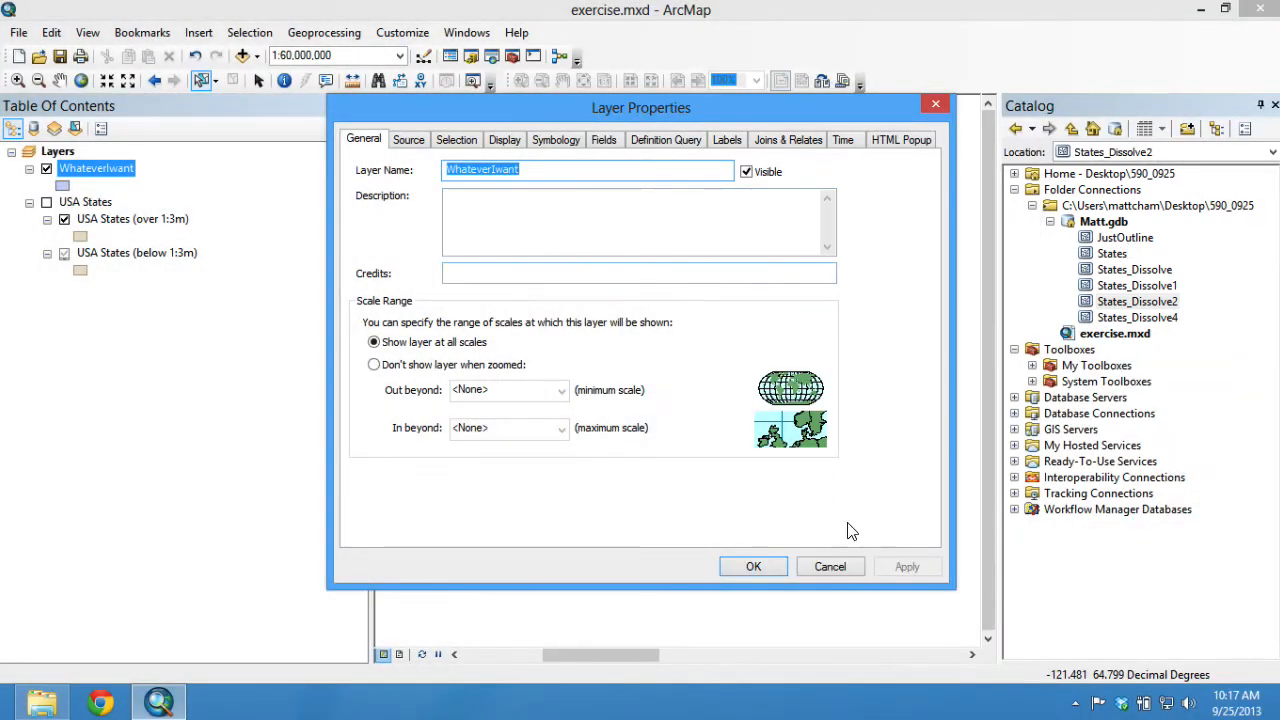
{"action": "left_click", "coordinate": [845, 561]}
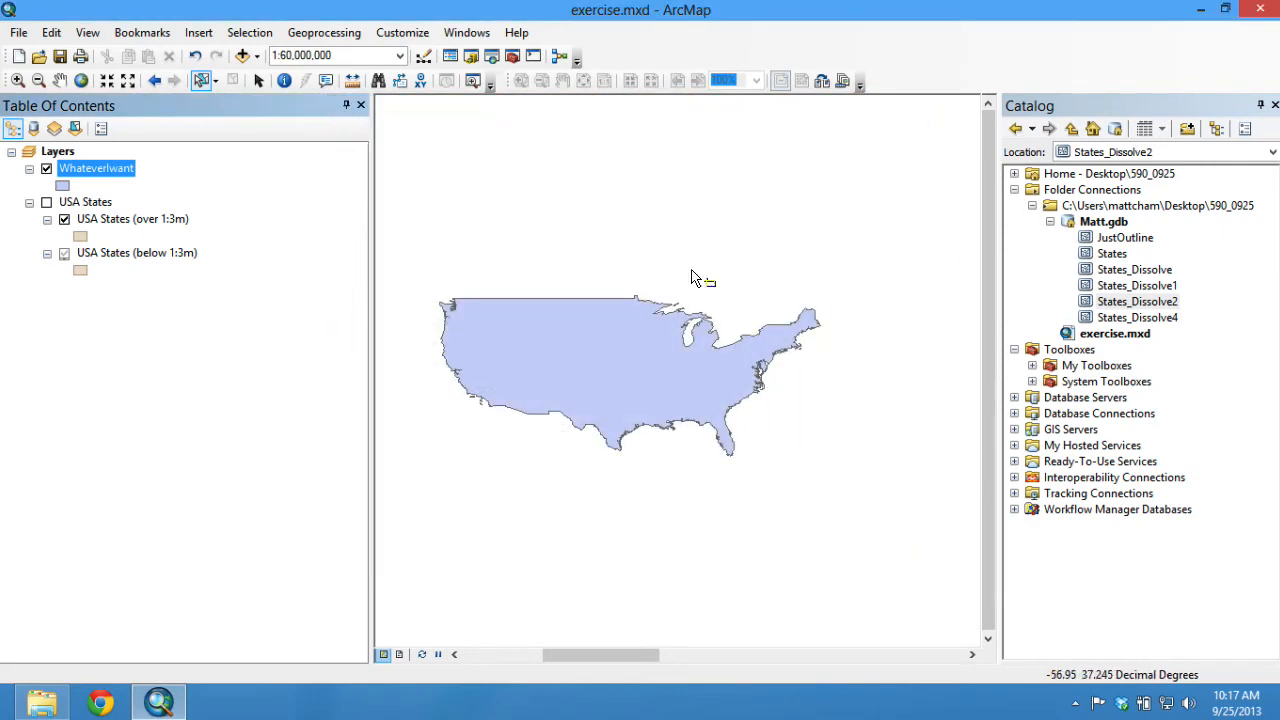
Step: Rename the WhateverIwant layer as State Outline
{"action": "double_click", "coordinate": [106, 171]}
{"action": "left_click_drag", "start_coordinate": [517, 171], "coordinate": [406, 171]}
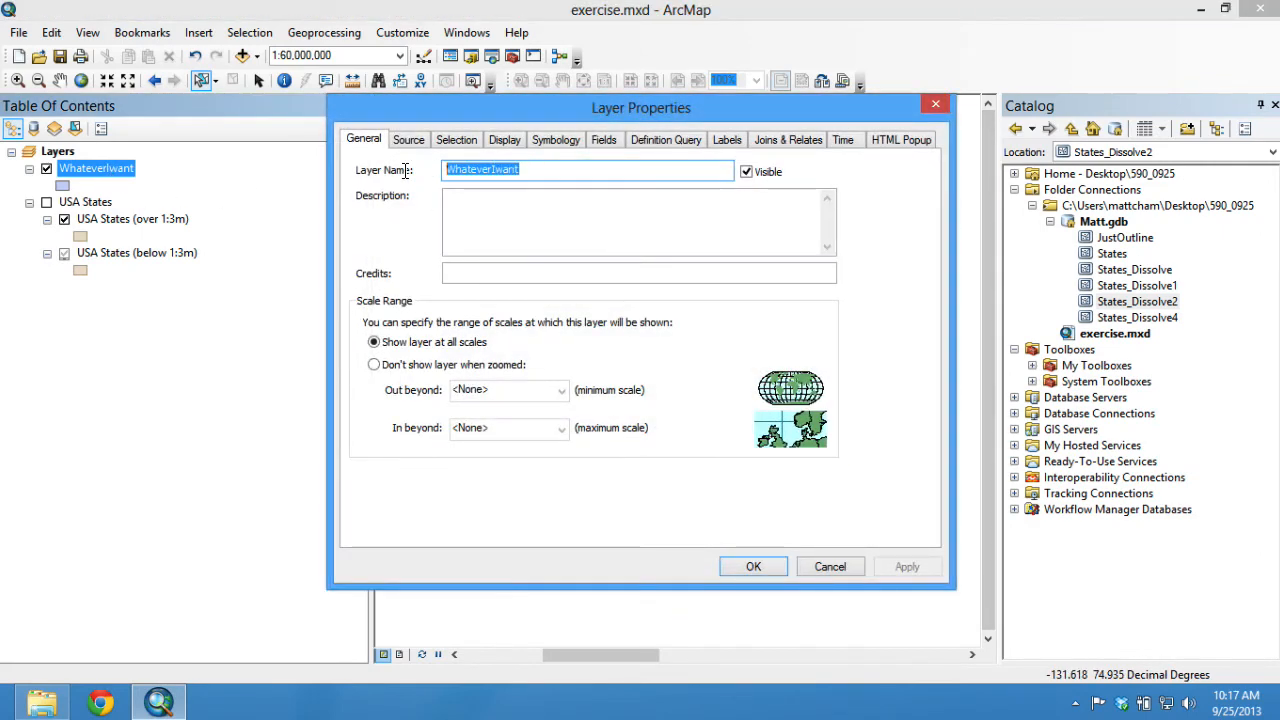
{"action": "type", "text": "State Outline"}
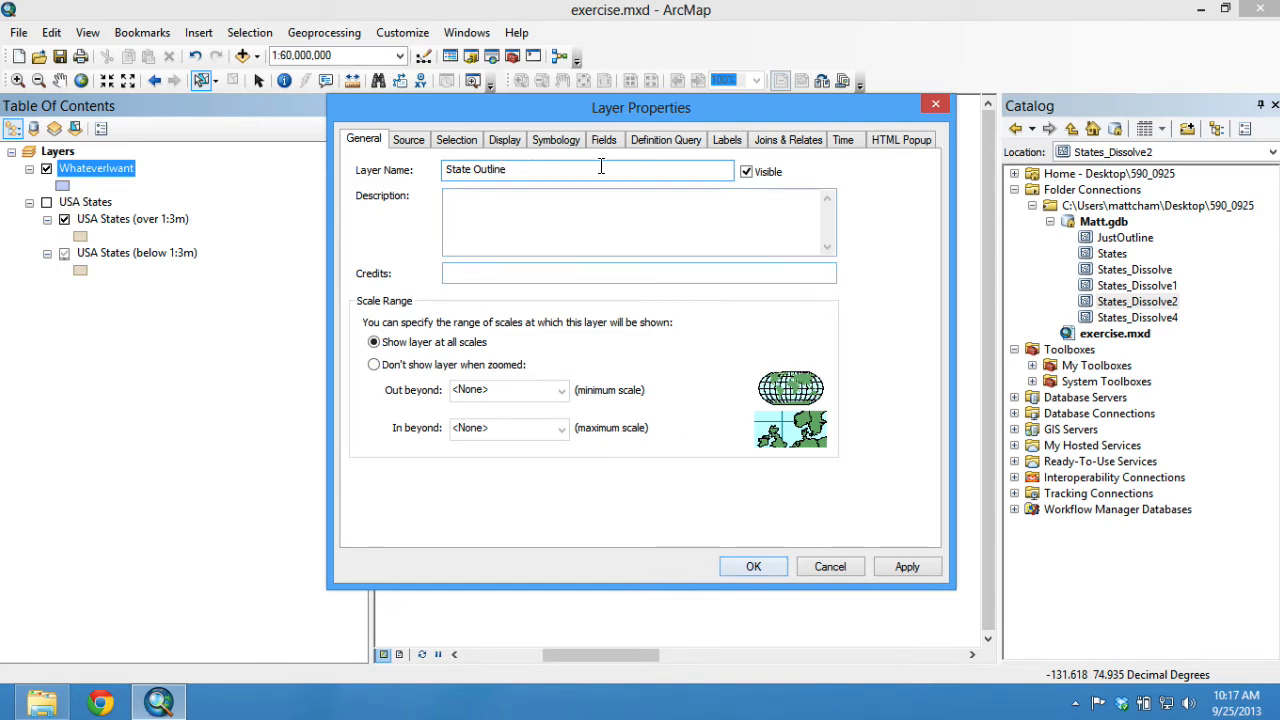
{"action": "left_click", "coordinate": [770, 564]}
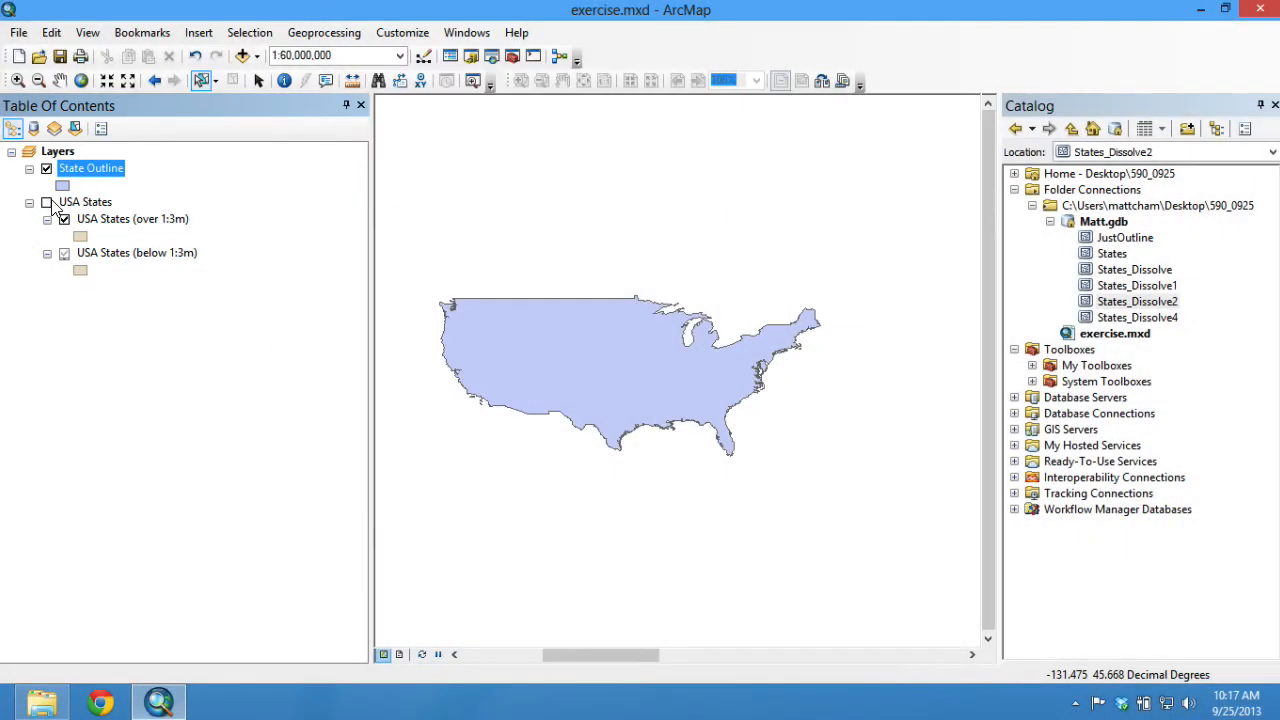
Step: Collapse the USA States group layer in the table of contents, leaving it hidden
{"action": "left_click", "coordinate": [47, 203]}
{"action": "left_click", "coordinate": [47, 203]}
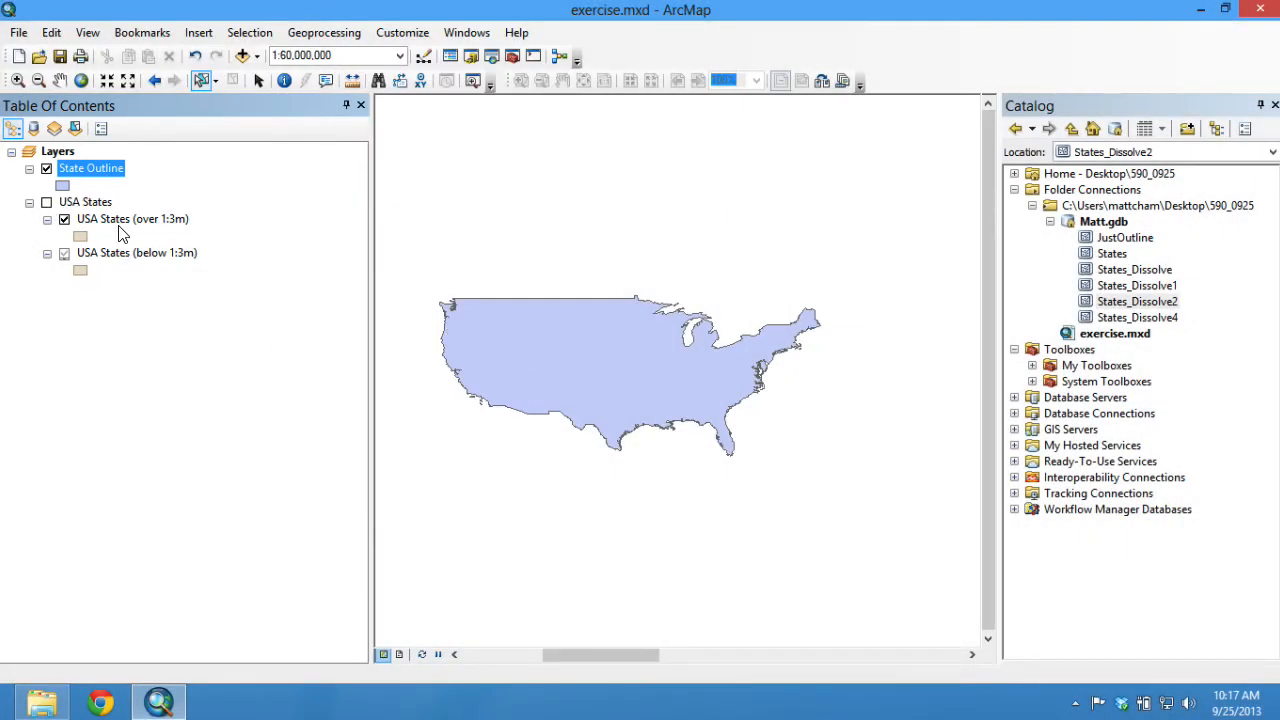
{"action": "left_click", "coordinate": [30, 203]}
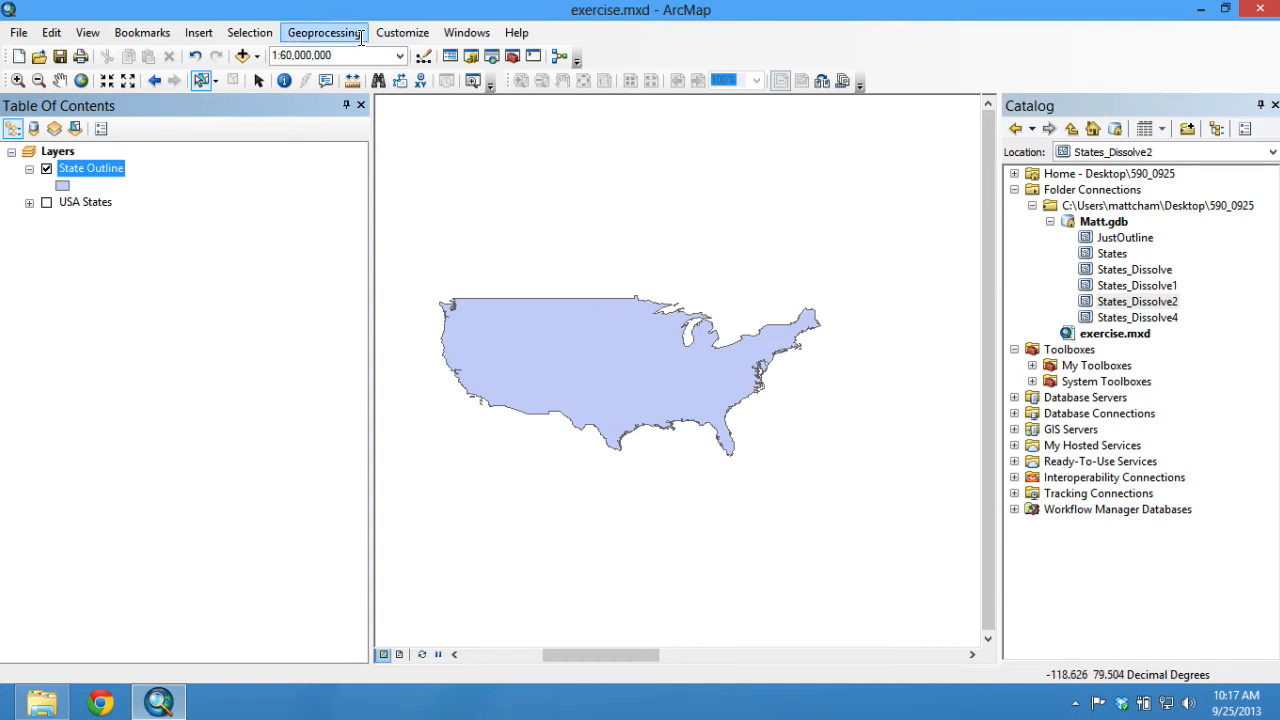
Step: Search ArcGIS Online for "urban area" data
{"action": "left_click", "coordinate": [257, 56]}
{"action": "left_click", "coordinate": [302, 120]}
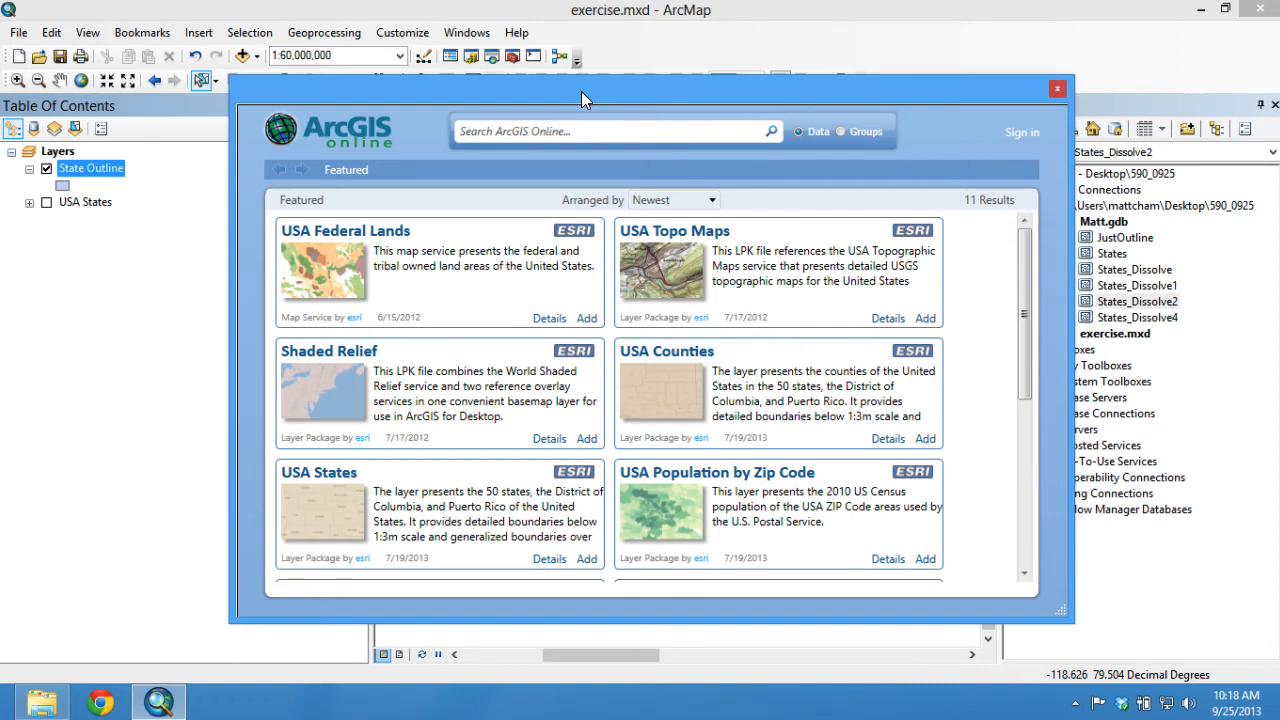
{"action": "left_click", "coordinate": [577, 130]}
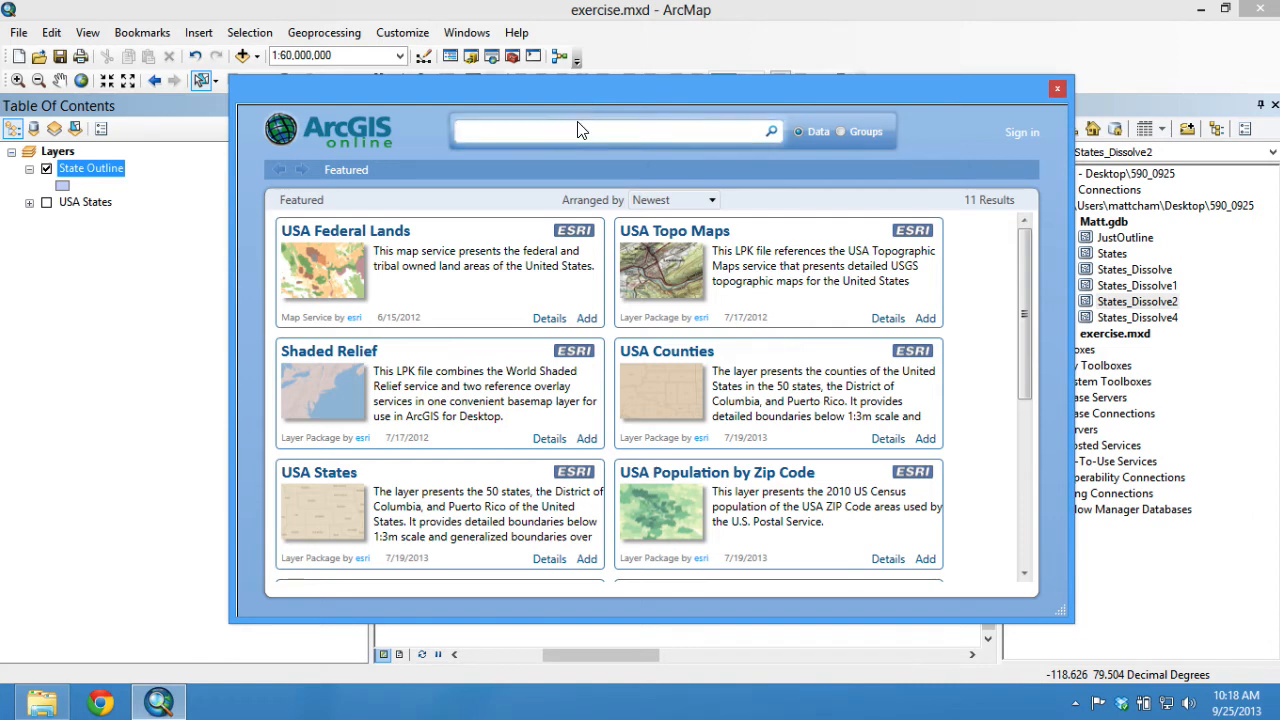
{"action": "type", "text": "urban area"}
{"action": "key", "text": "Return"}
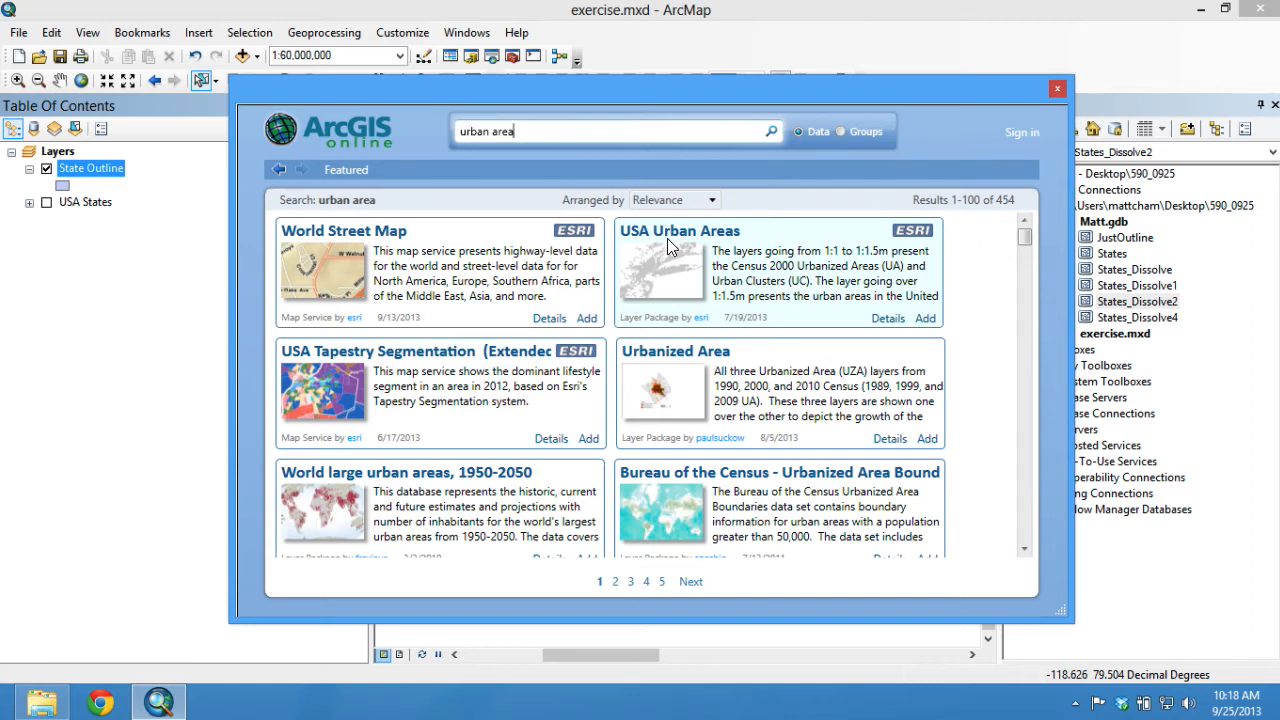
Step: Review the description, properties and comments of the USA Urban Areas layer package and add it to the map
{"action": "left_click", "coordinate": [887, 319]}
{"action": "scroll", "coordinate": [817, 403], "scroll_direction": "down", "scroll_amount": 1}
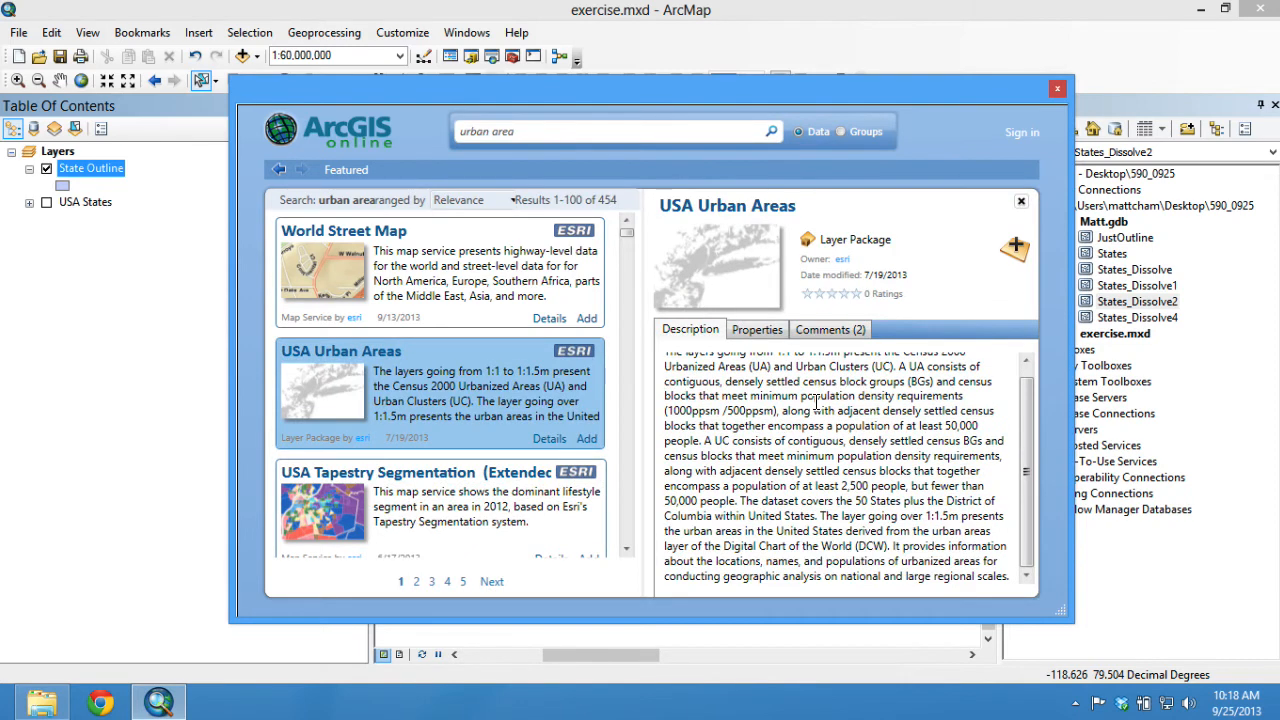
{"action": "scroll", "coordinate": [880, 444], "scroll_direction": "up", "scroll_amount": 1}
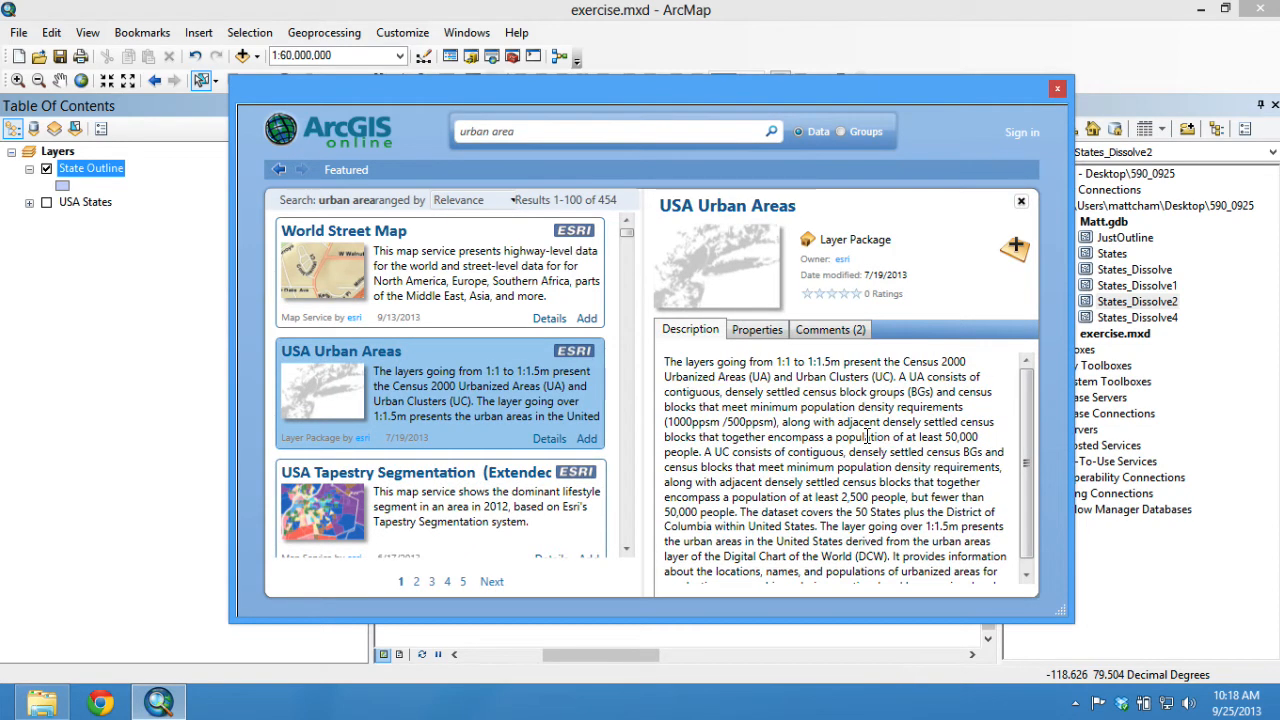
{"action": "left_click", "coordinate": [757, 331]}
{"action": "left_click", "coordinate": [830, 331]}
{"action": "left_click", "coordinate": [689, 331]}
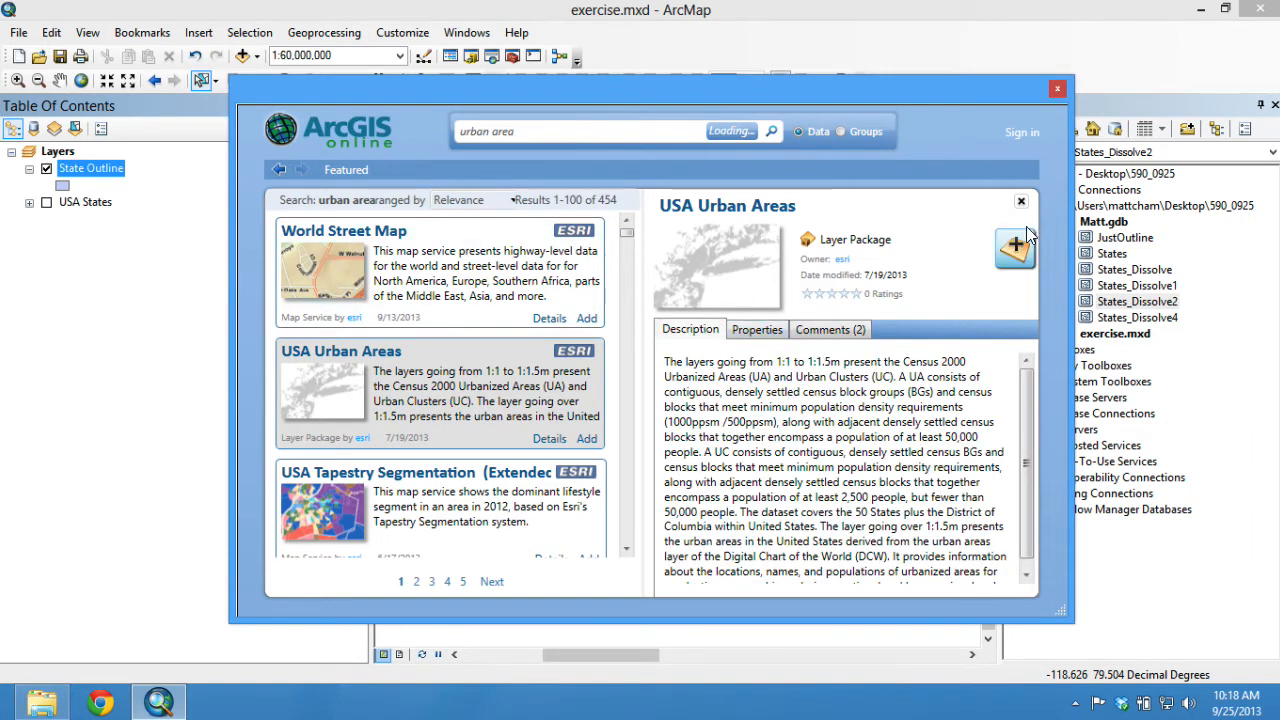
{"action": "left_click", "coordinate": [280, 168]}
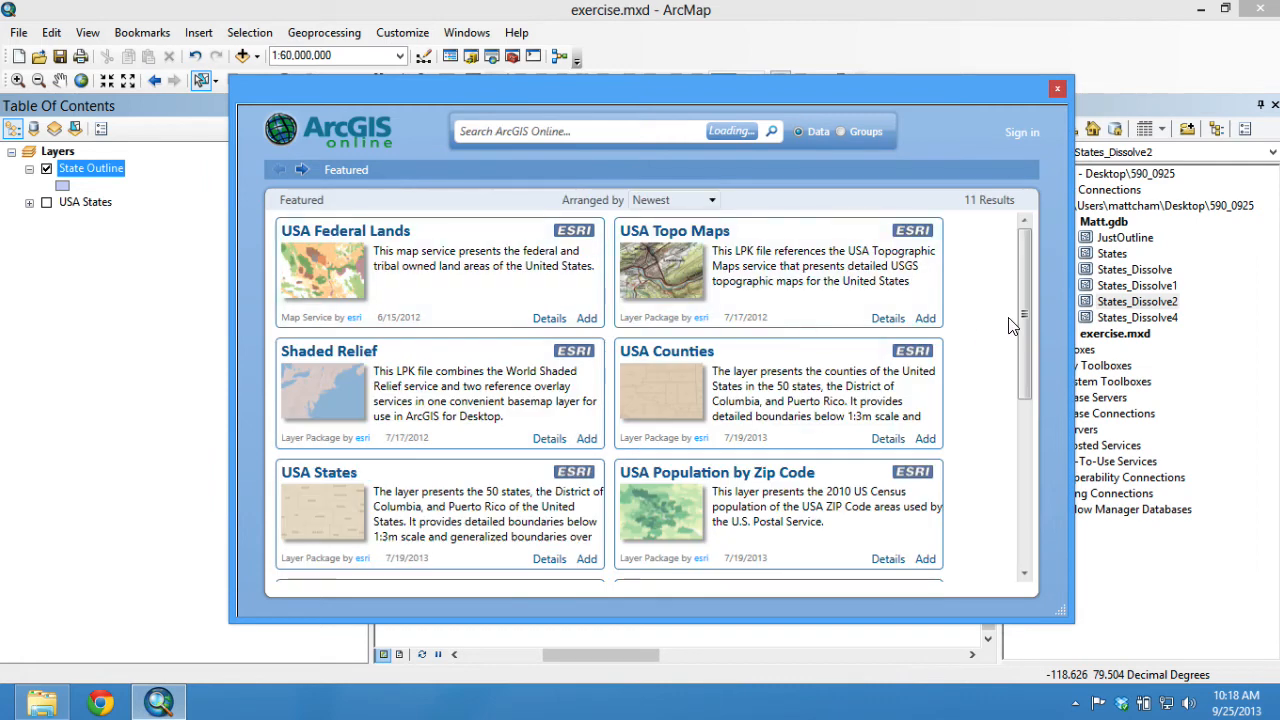
{"action": "left_click", "coordinate": [304, 170]}
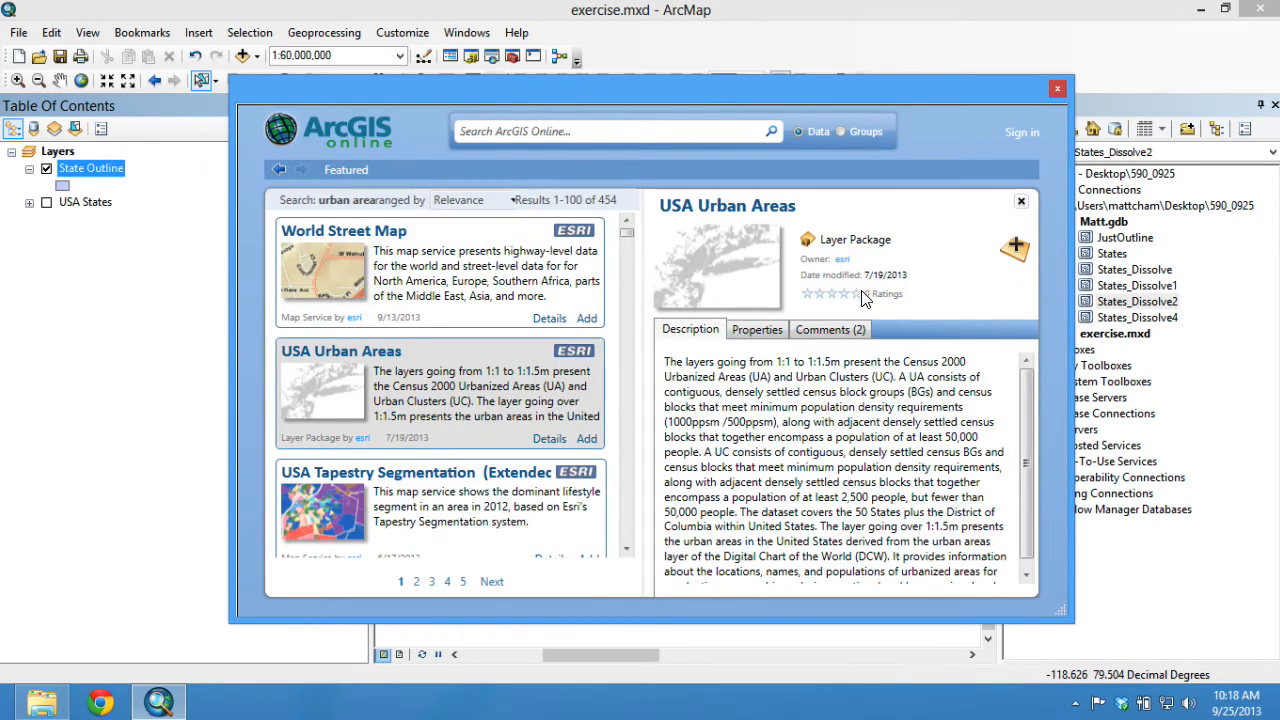
{"action": "left_click", "coordinate": [1016, 252]}
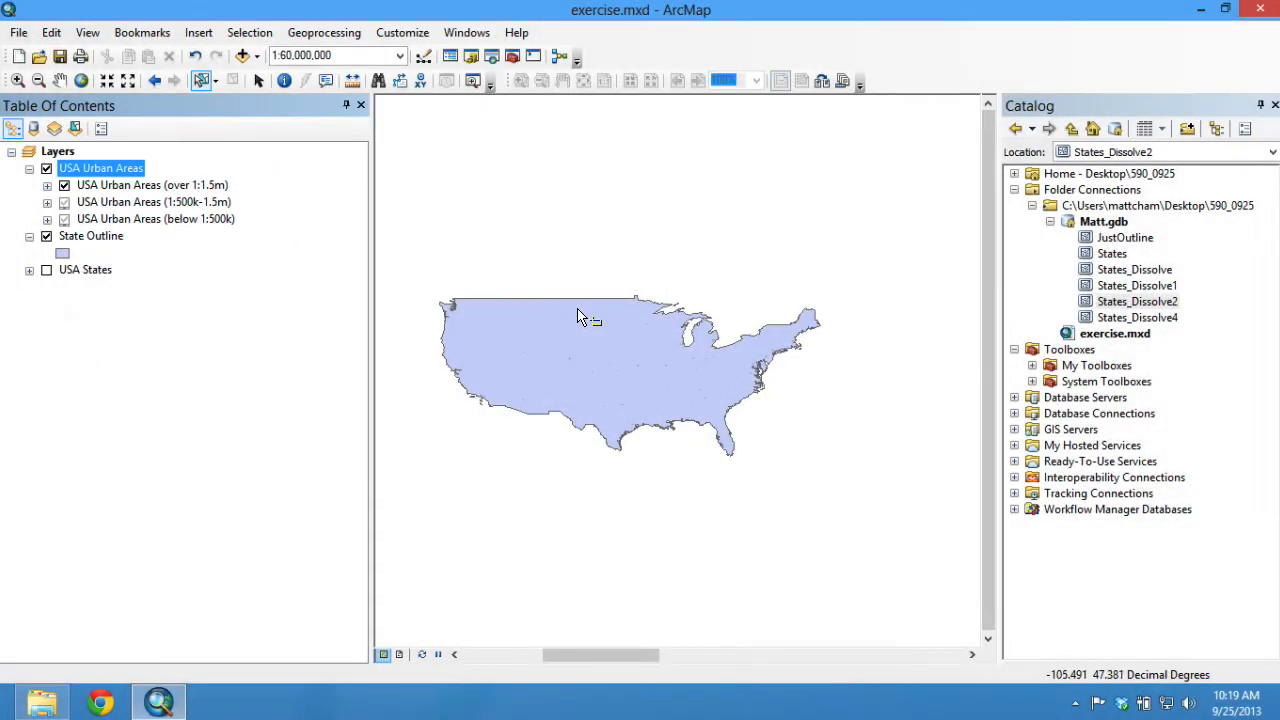
Step: Zoom the map to 1:1,500,000 on the large urban area west of Lake Michigan to examine its detail
{"action": "scroll", "coordinate": [655, 323], "scroll_direction": "down", "scroll_amount": 2}
{"action": "scroll", "coordinate": [655, 323], "scroll_direction": "down", "scroll_amount": 5}
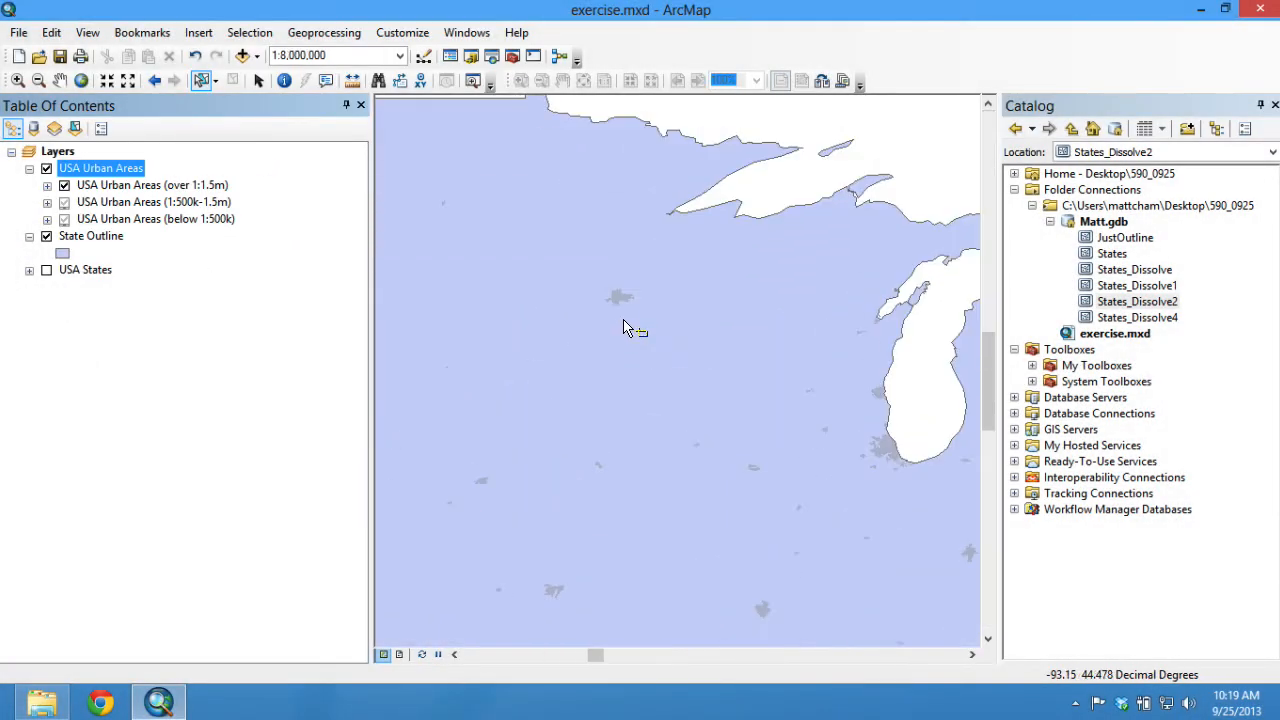
{"action": "scroll", "coordinate": [620, 310], "scroll_direction": "down", "scroll_amount": 1}
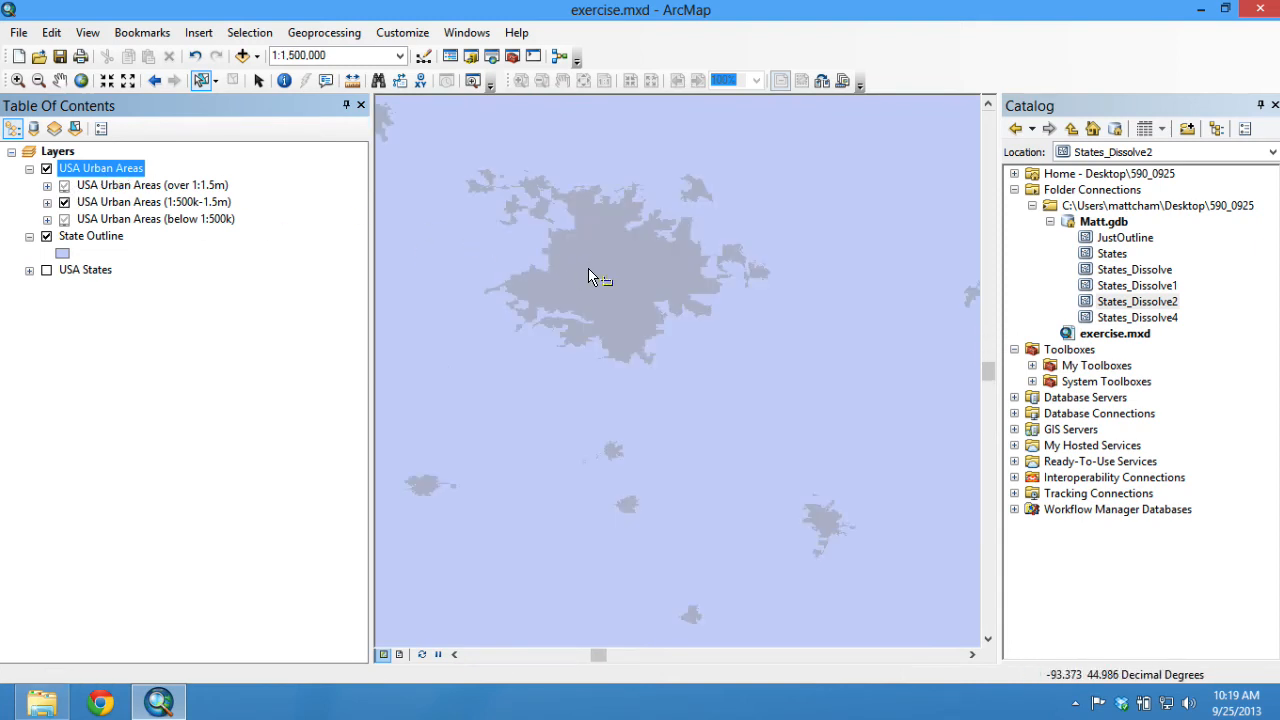
Step: Compare the urban area at 1:2,500,000 and 1:1,000,000, and review the General, Group and Display properties of the USA Urban Areas group layer
{"action": "scroll", "coordinate": [590, 277], "scroll_direction": "up", "scroll_amount": 1}
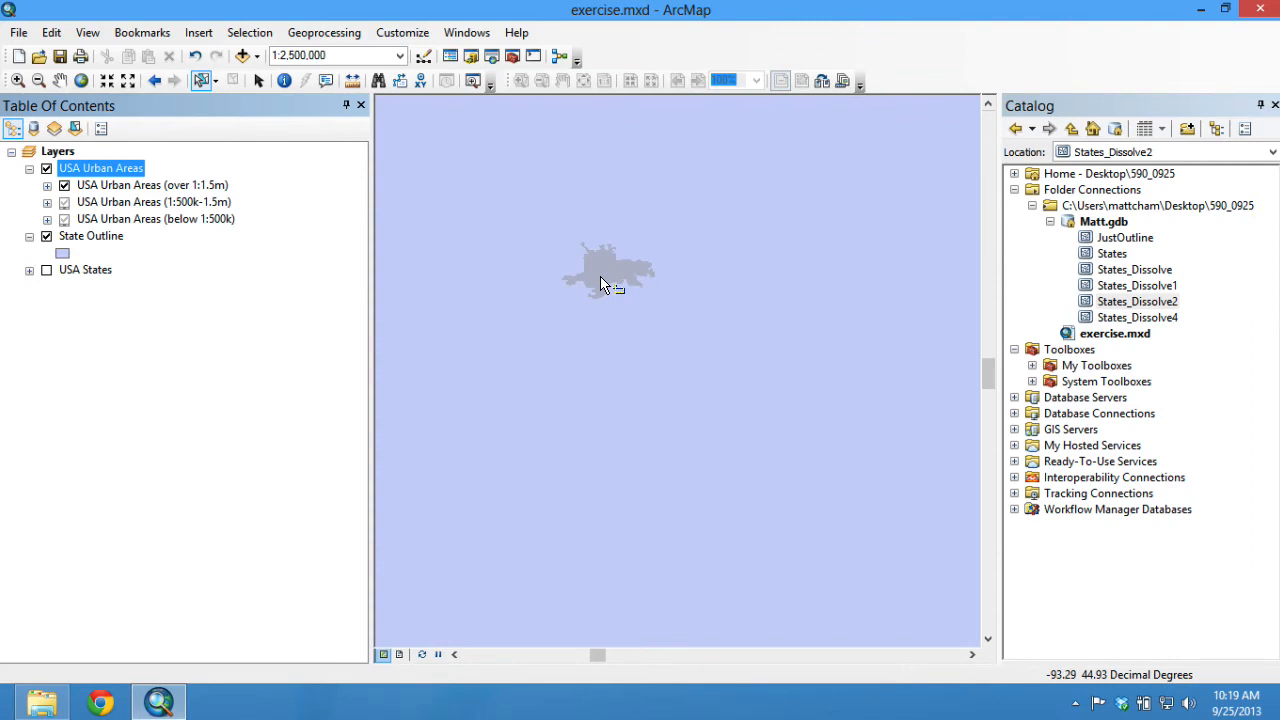
{"action": "scroll", "coordinate": [600, 285], "scroll_direction": "down", "scroll_amount": 2}
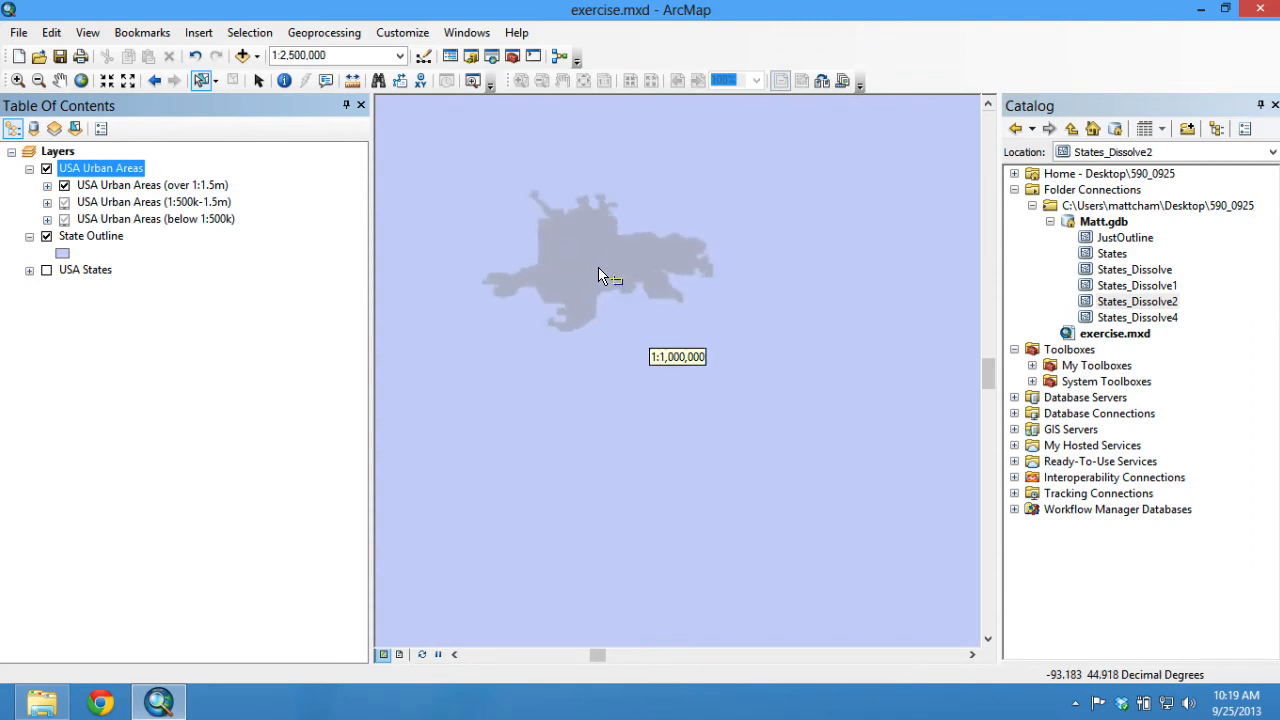
{"action": "right_click", "coordinate": [116, 171]}
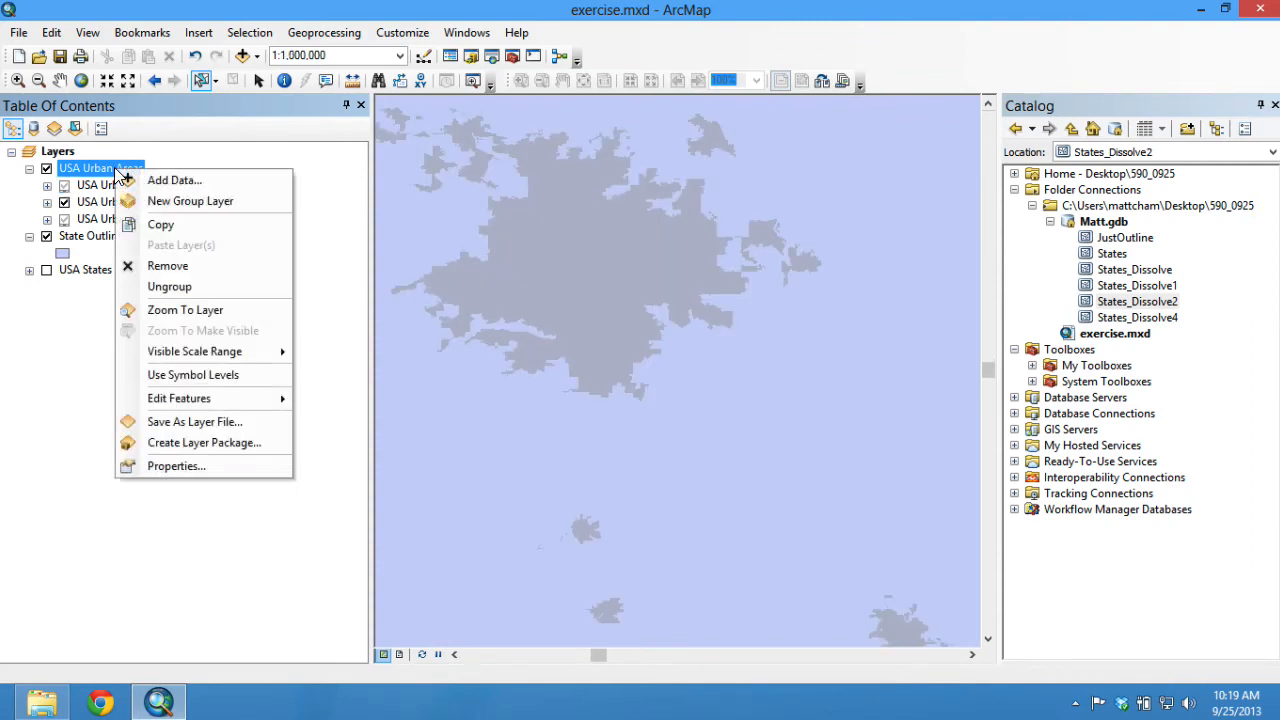
{"action": "left_click", "coordinate": [208, 466]}
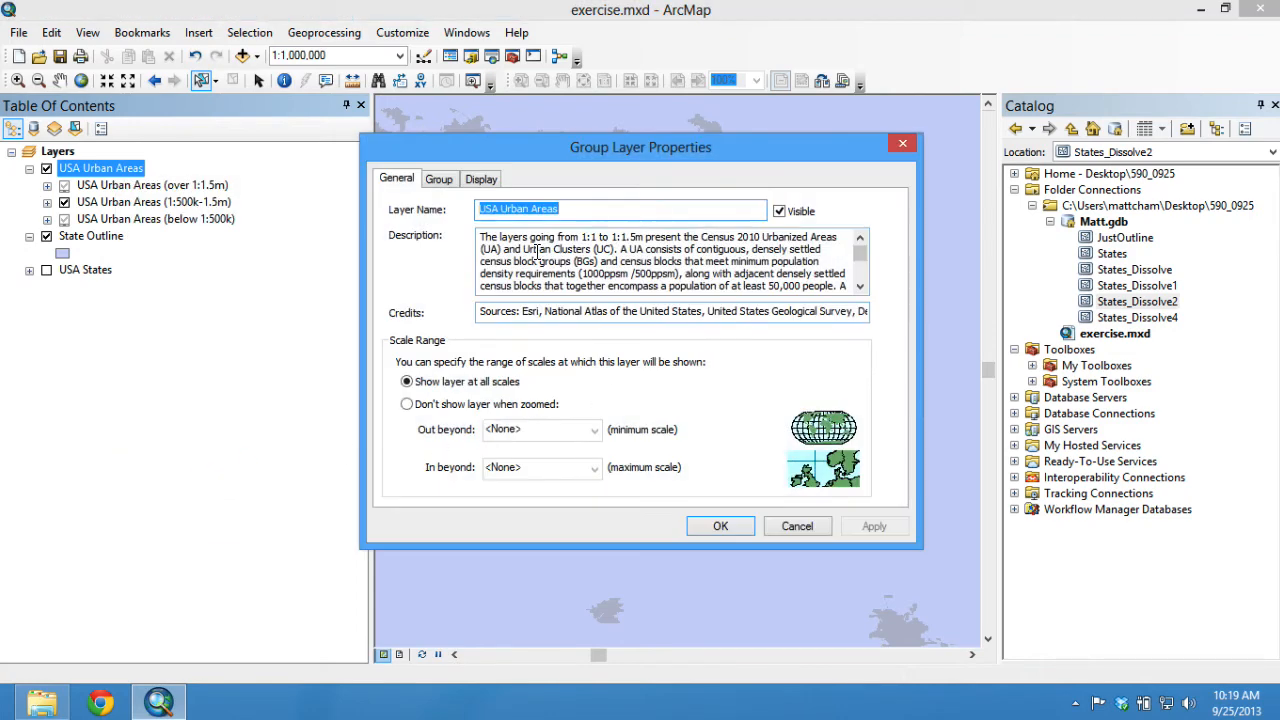
{"action": "left_click", "coordinate": [440, 180]}
{"action": "left_click", "coordinate": [481, 179]}
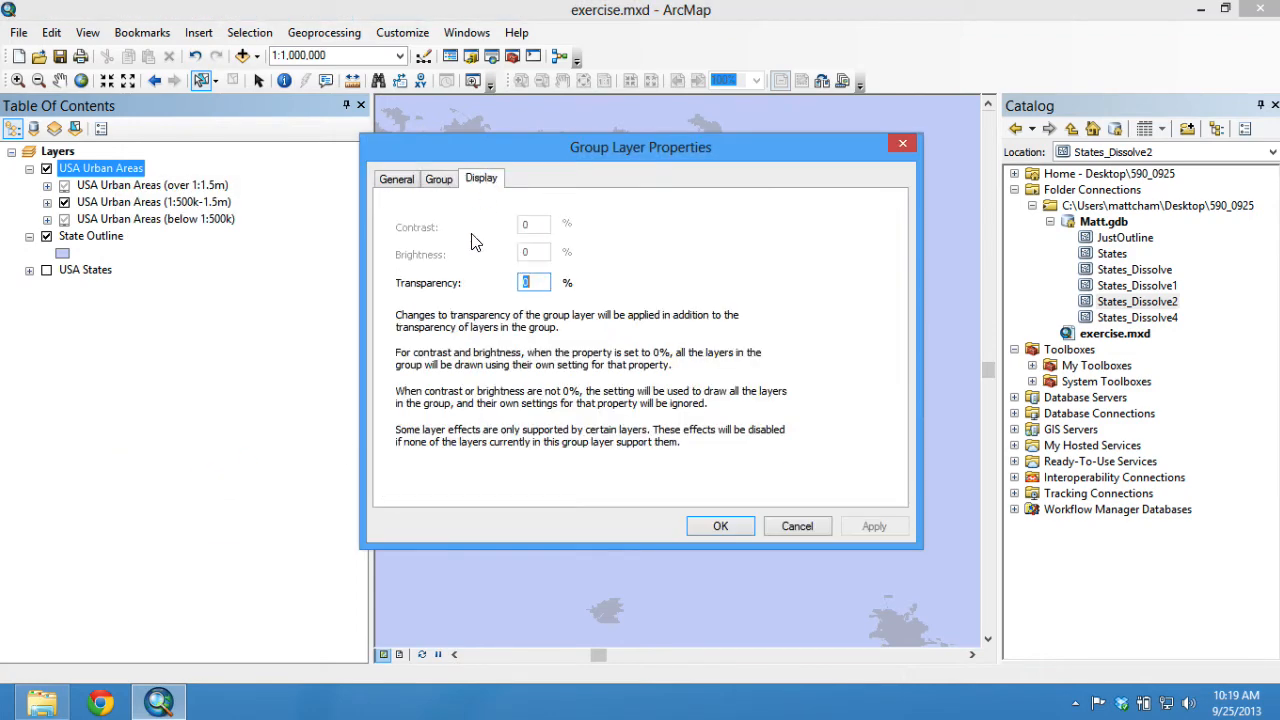
{"action": "left_click", "coordinate": [400, 179]}
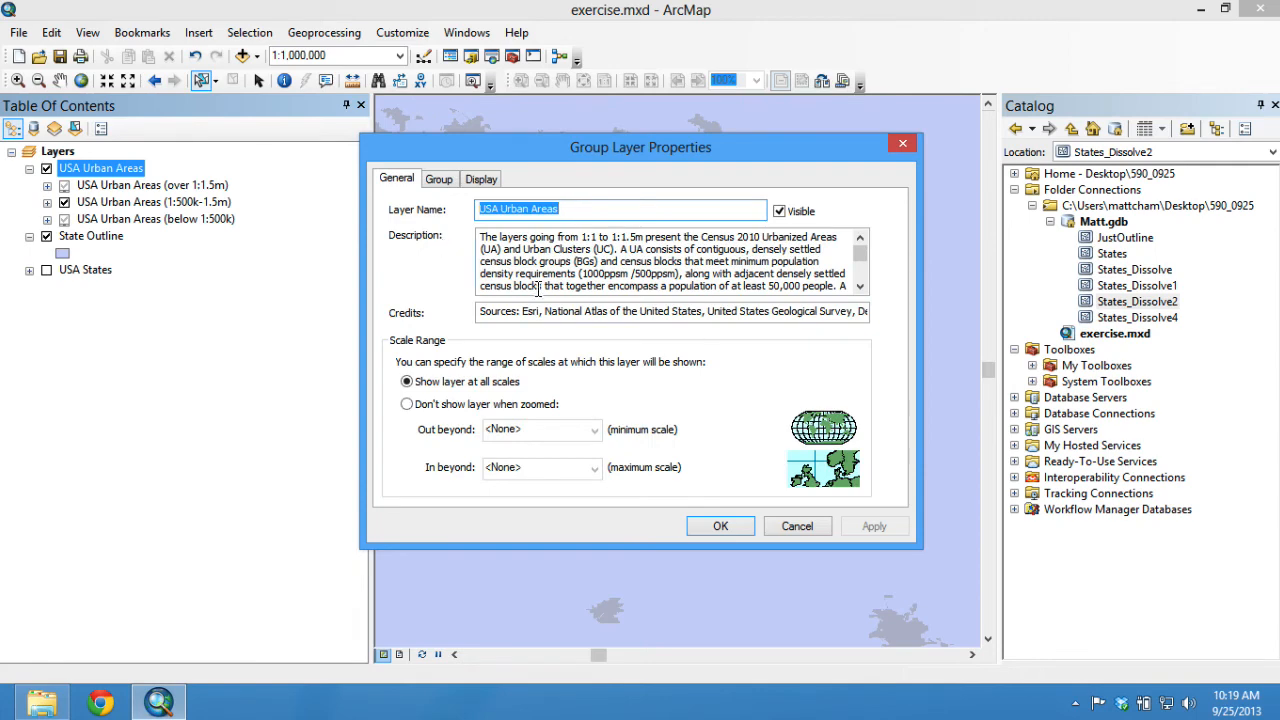
{"action": "left_click", "coordinate": [902, 143]}
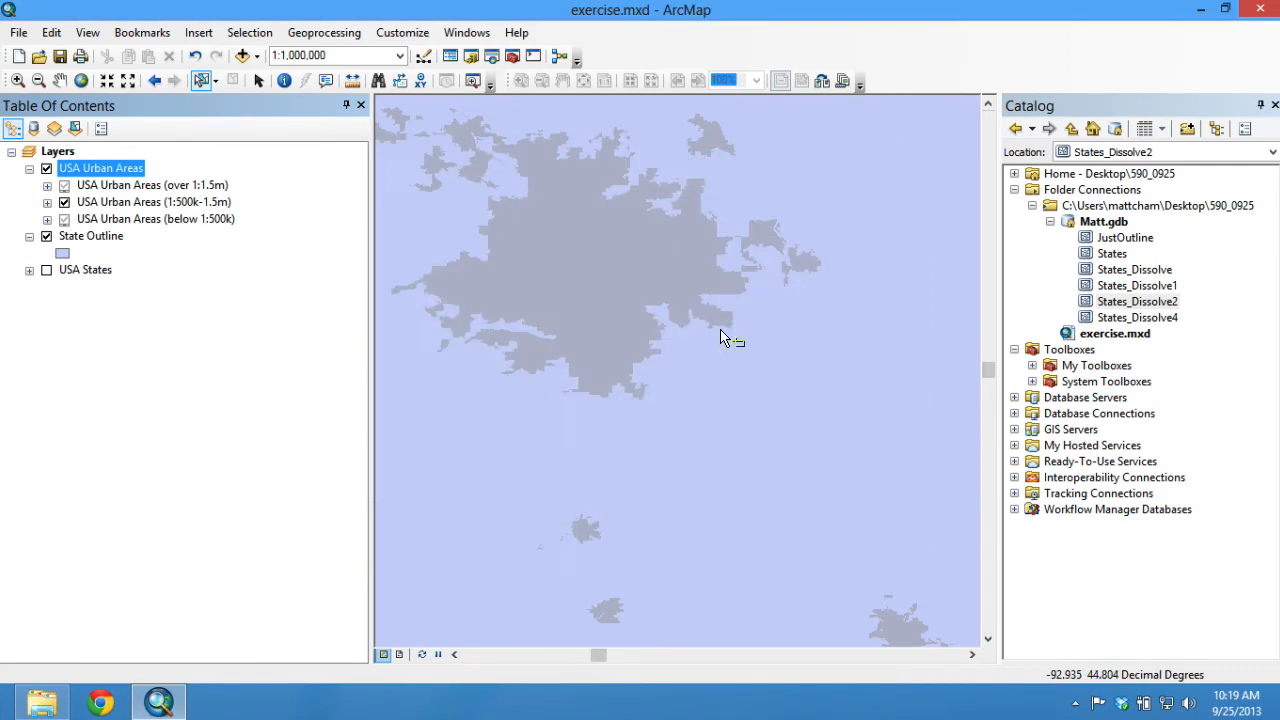
{"action": "scroll", "coordinate": [720, 332], "scroll_direction": "up", "scroll_amount": 5}
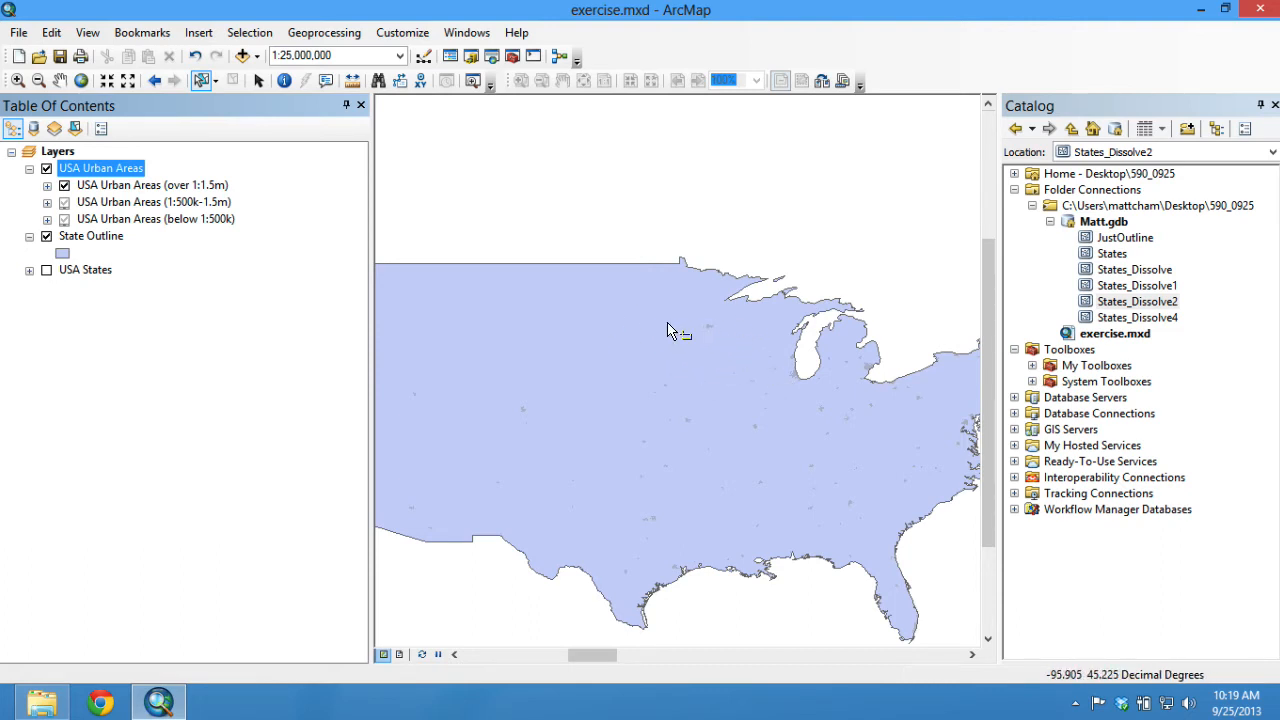
{"action": "scroll", "coordinate": [746, 344], "scroll_direction": "down", "scroll_amount": 4}
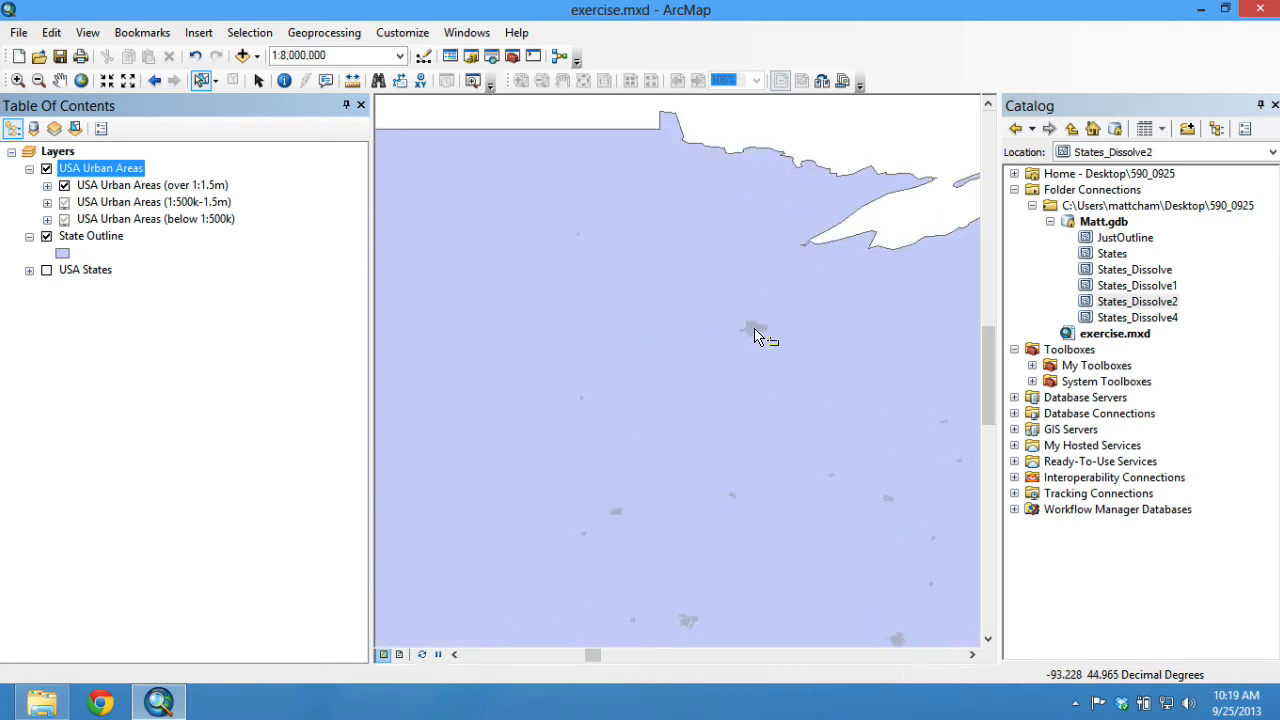
{"action": "left_click", "coordinate": [324, 32]}
{"action": "left_click", "coordinate": [332, 56]}
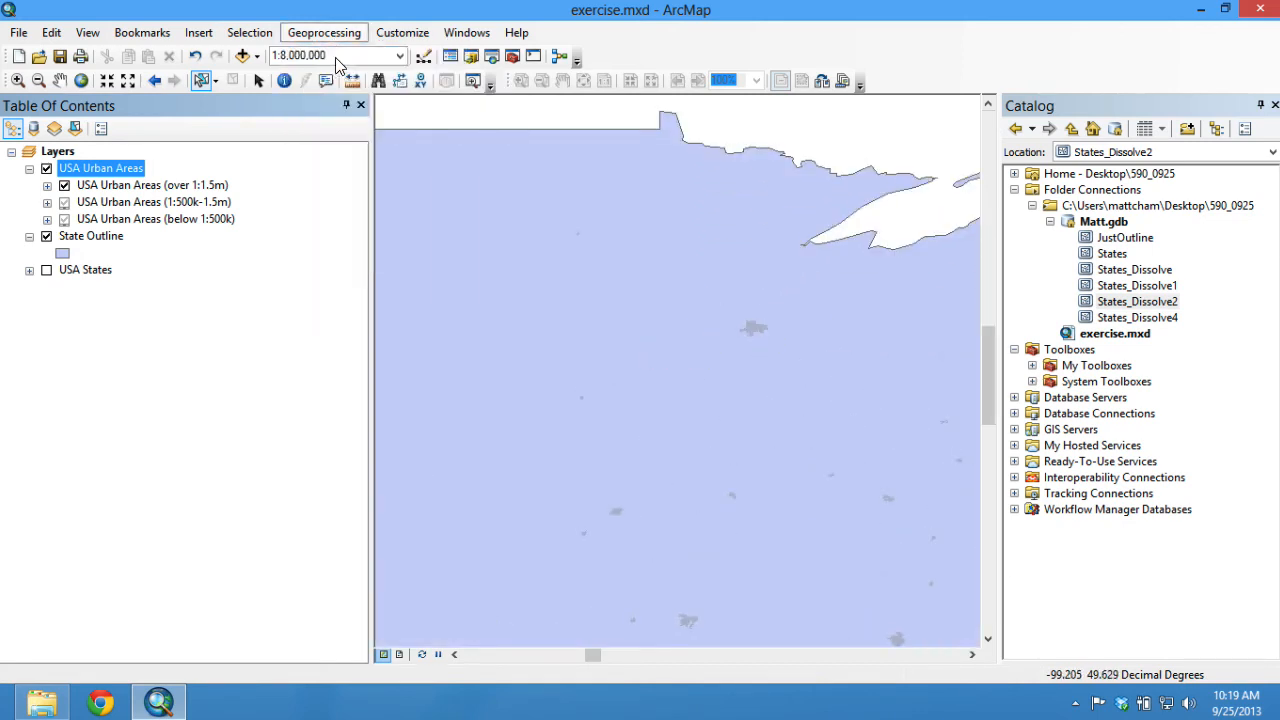
{"action": "left_click", "coordinate": [809, 179]}
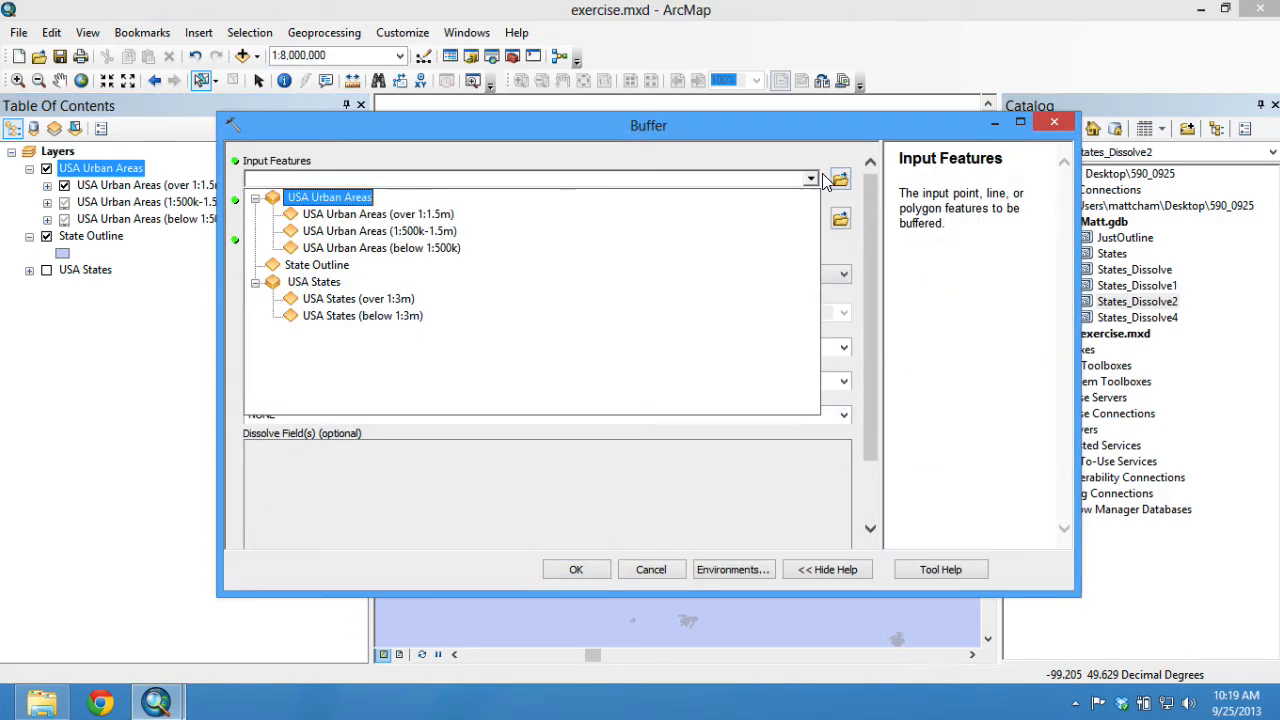
{"action": "left_click", "coordinate": [362, 214]}
{"action": "left_click", "coordinate": [558, 219]}
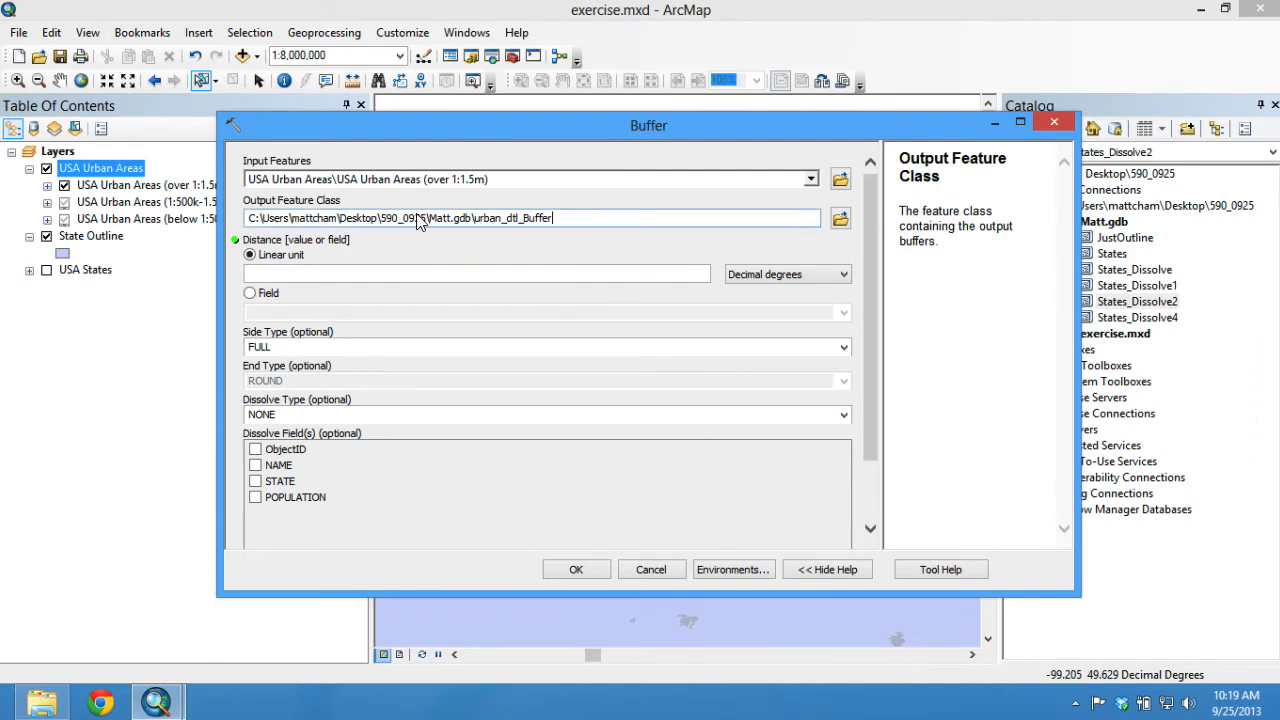
{"action": "double_click", "coordinate": [482, 222]}
{"action": "left_click", "coordinate": [510, 274]}
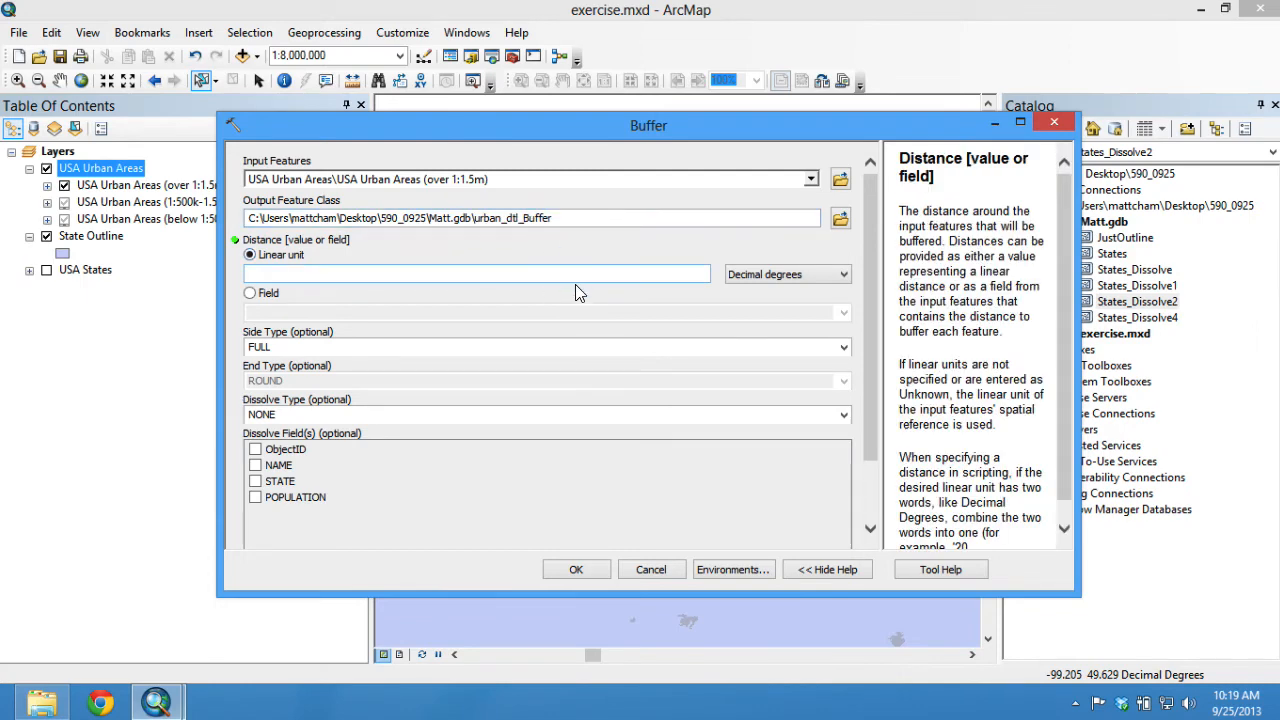
{"action": "type", "text": "100"}
{"action": "left_click", "coordinate": [790, 274]}
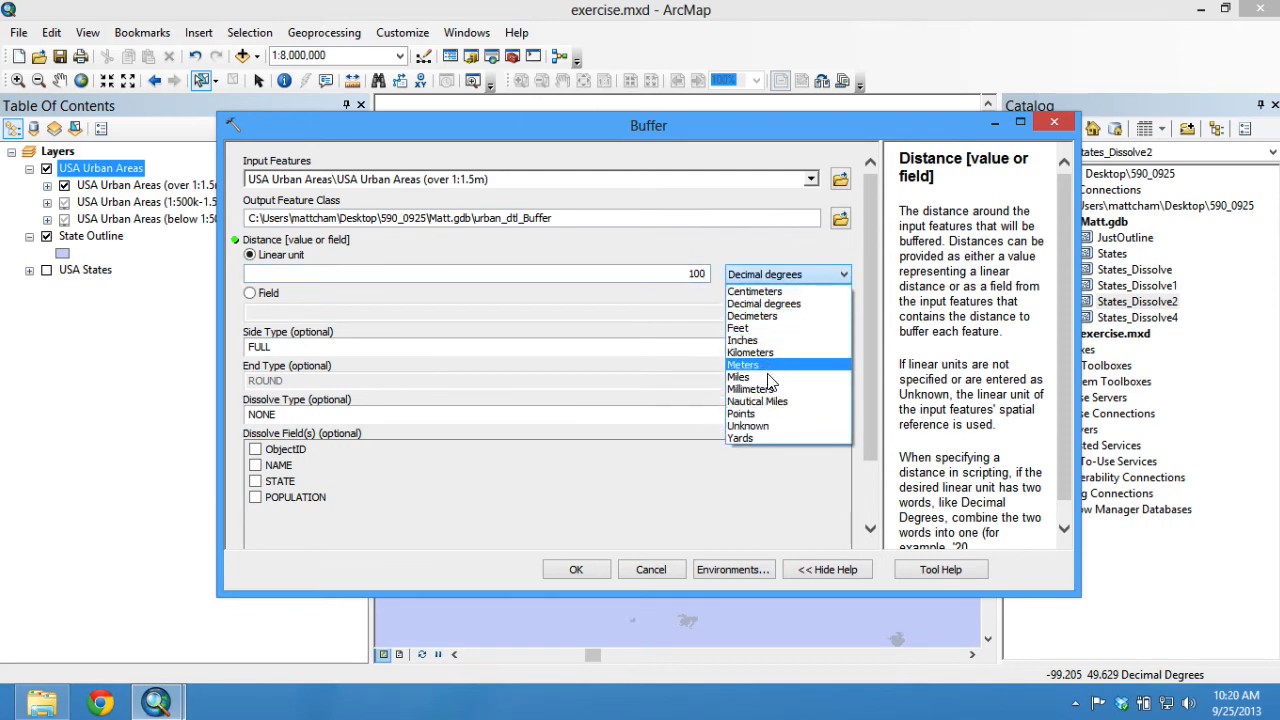
{"action": "left_click", "coordinate": [773, 379]}
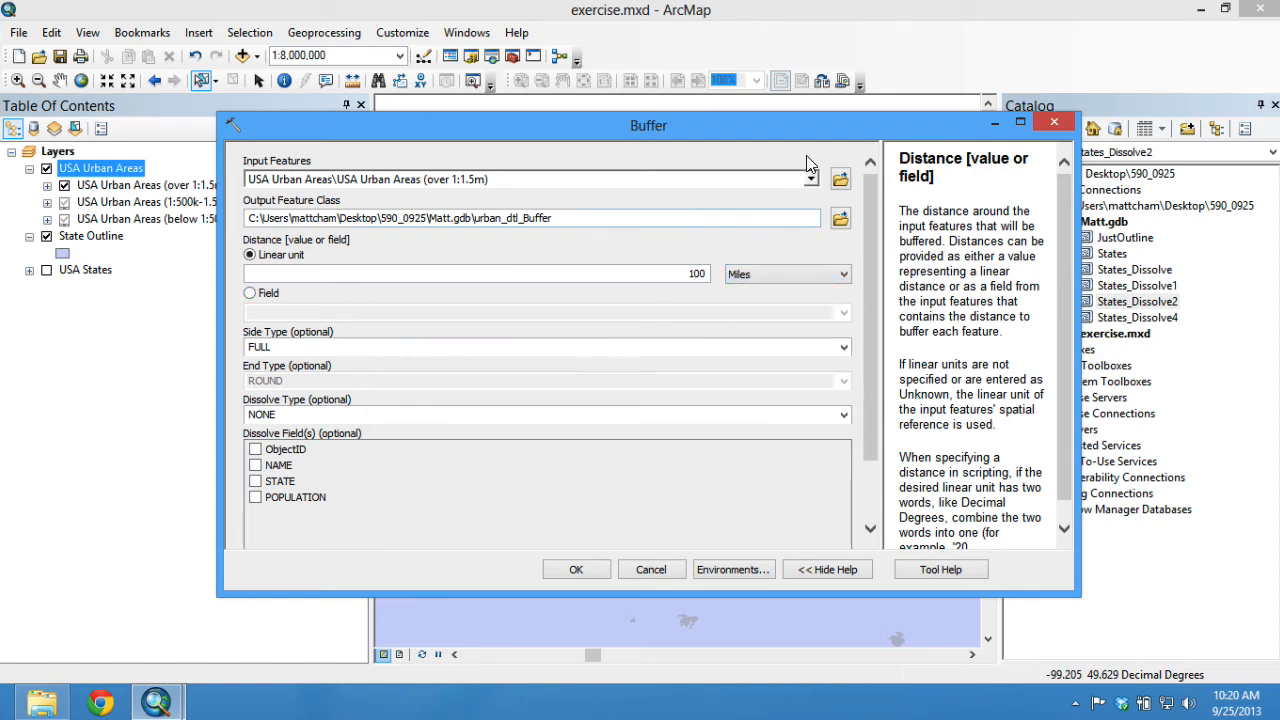
{"action": "left_click_drag", "start_coordinate": [824, 124], "coordinate": [288, 168]}
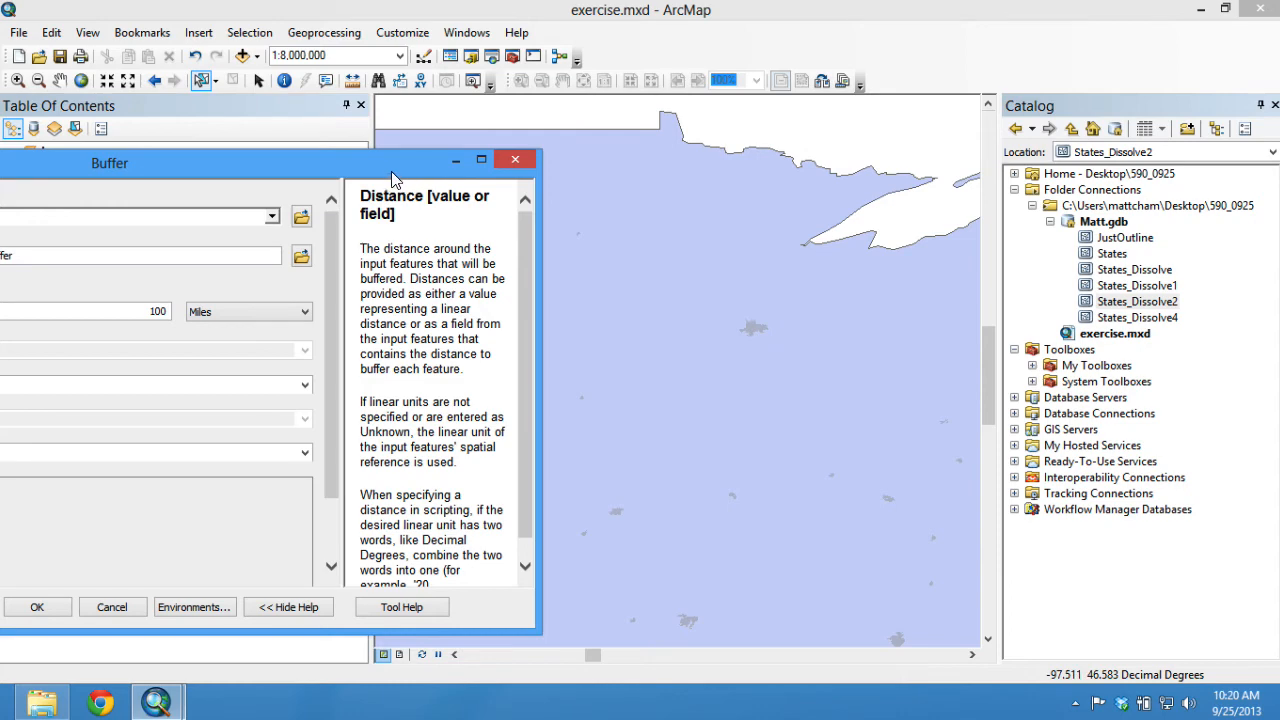
{"action": "left_click_drag", "start_coordinate": [393, 178], "coordinate": [878, 159]}
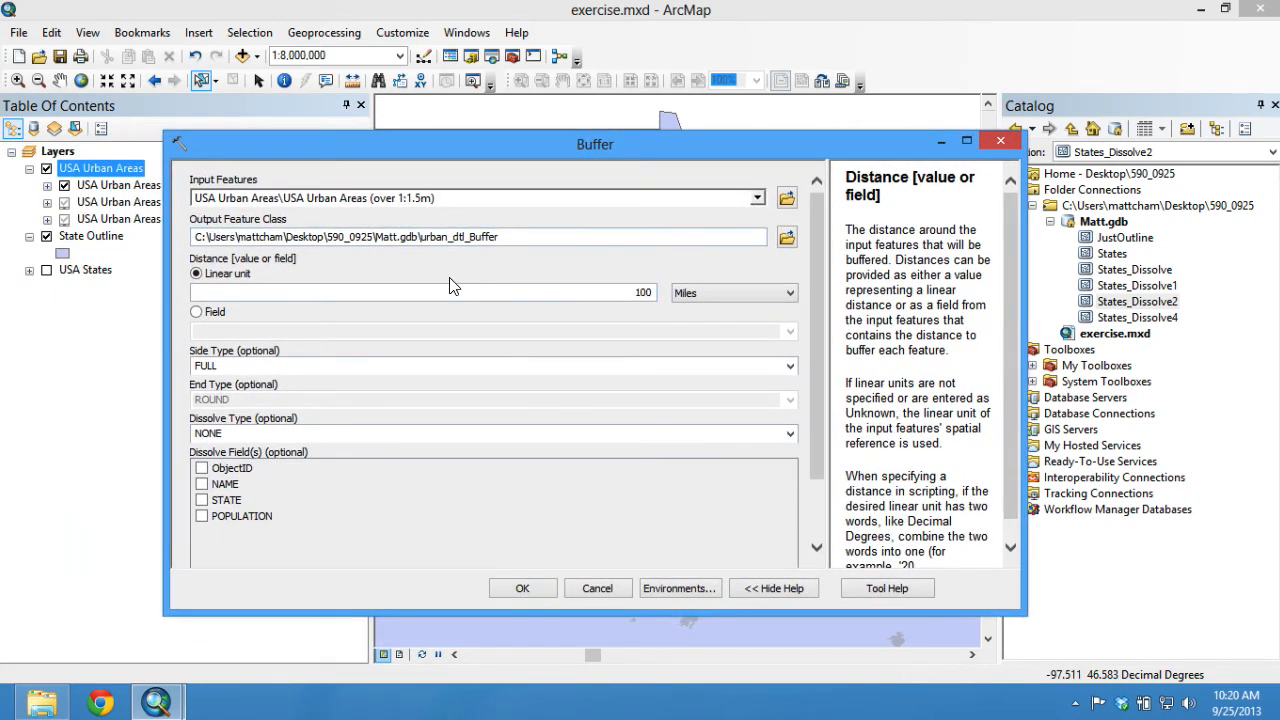
{"action": "left_click", "coordinate": [597, 589]}
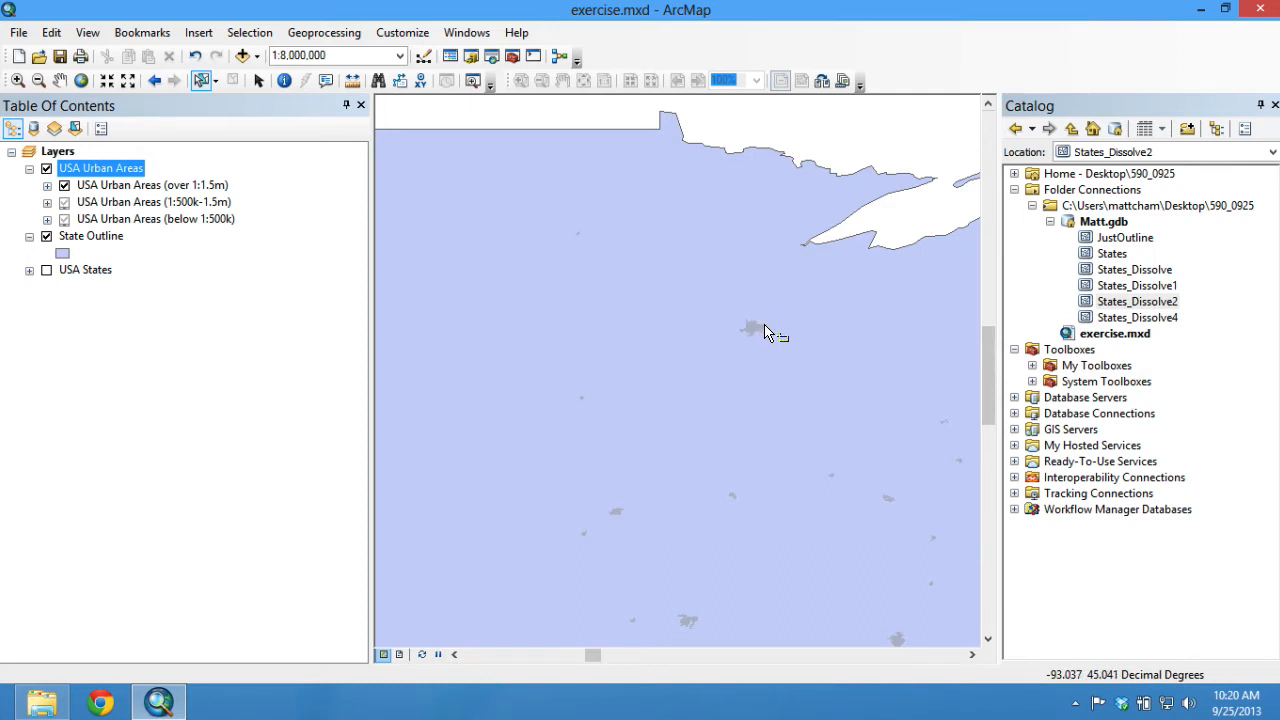
Step: Compare the generalization of the urban area west of Lake Michigan at 1:1,000,000, 1:3,000,000 and 1:8,000,000
{"action": "scroll", "coordinate": [763, 334], "scroll_direction": "down", "scroll_amount": 5}
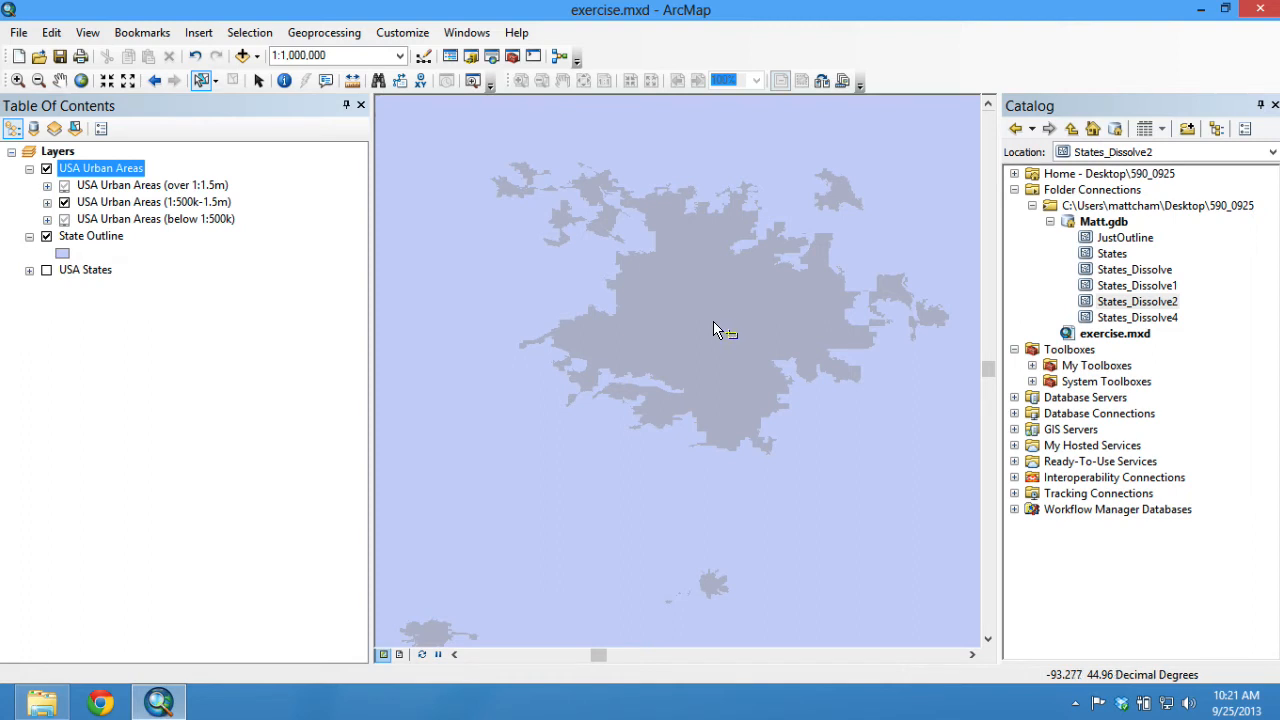
{"action": "scroll", "coordinate": [713, 322], "scroll_direction": "up", "scroll_amount": 4}
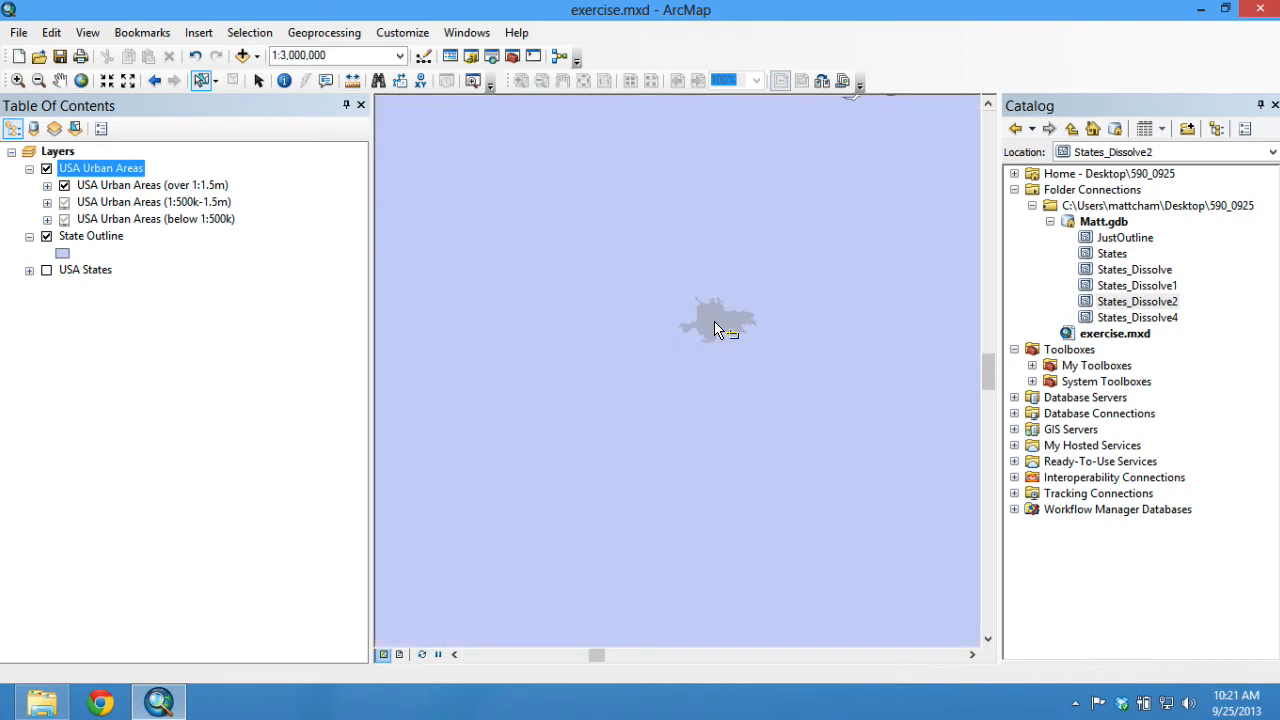
{"action": "scroll", "coordinate": [714, 329], "scroll_direction": "up", "scroll_amount": 4}
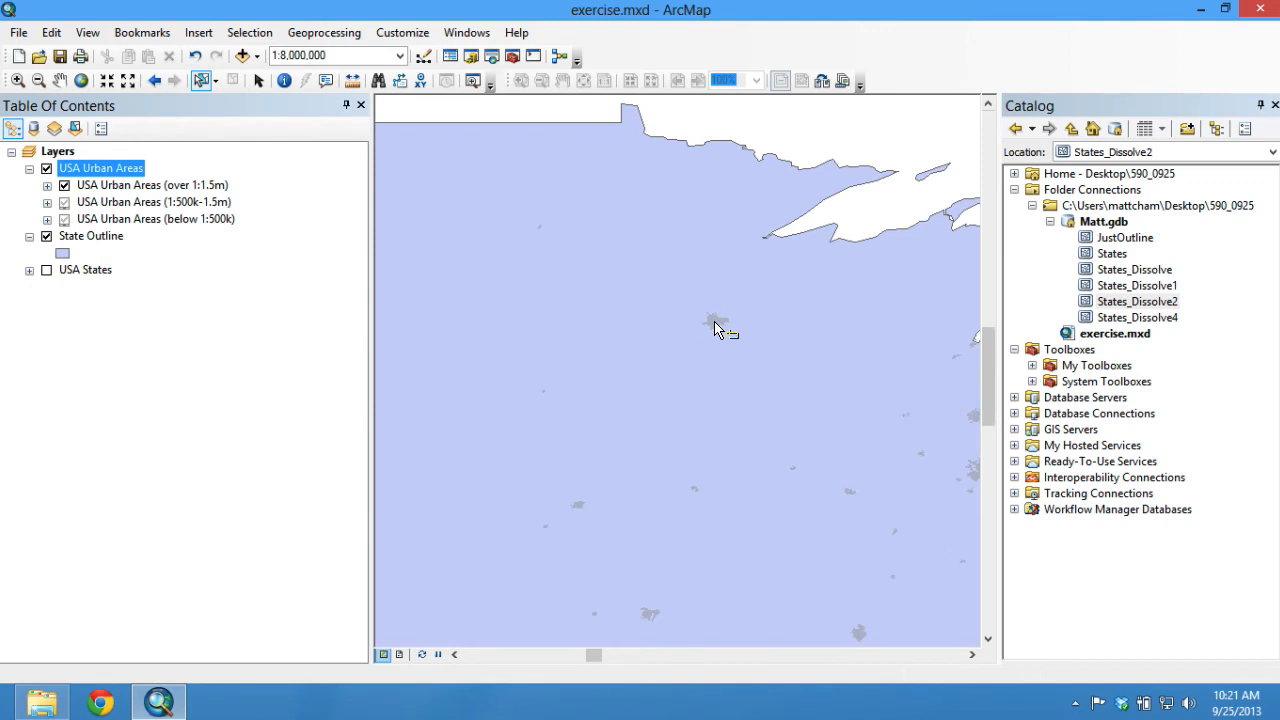
Step: Run a local search for "center" to look for a geoprocessing tool
{"action": "left_click", "coordinate": [511, 56]}
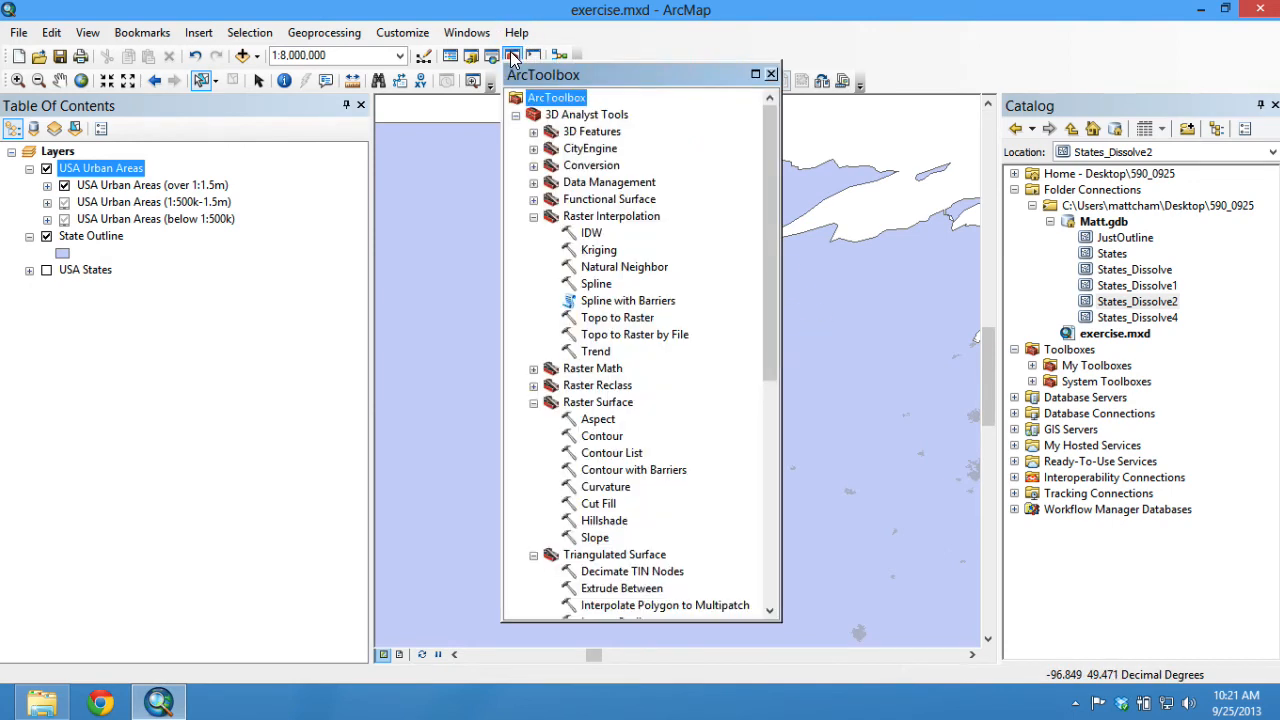
{"action": "left_click", "coordinate": [771, 74]}
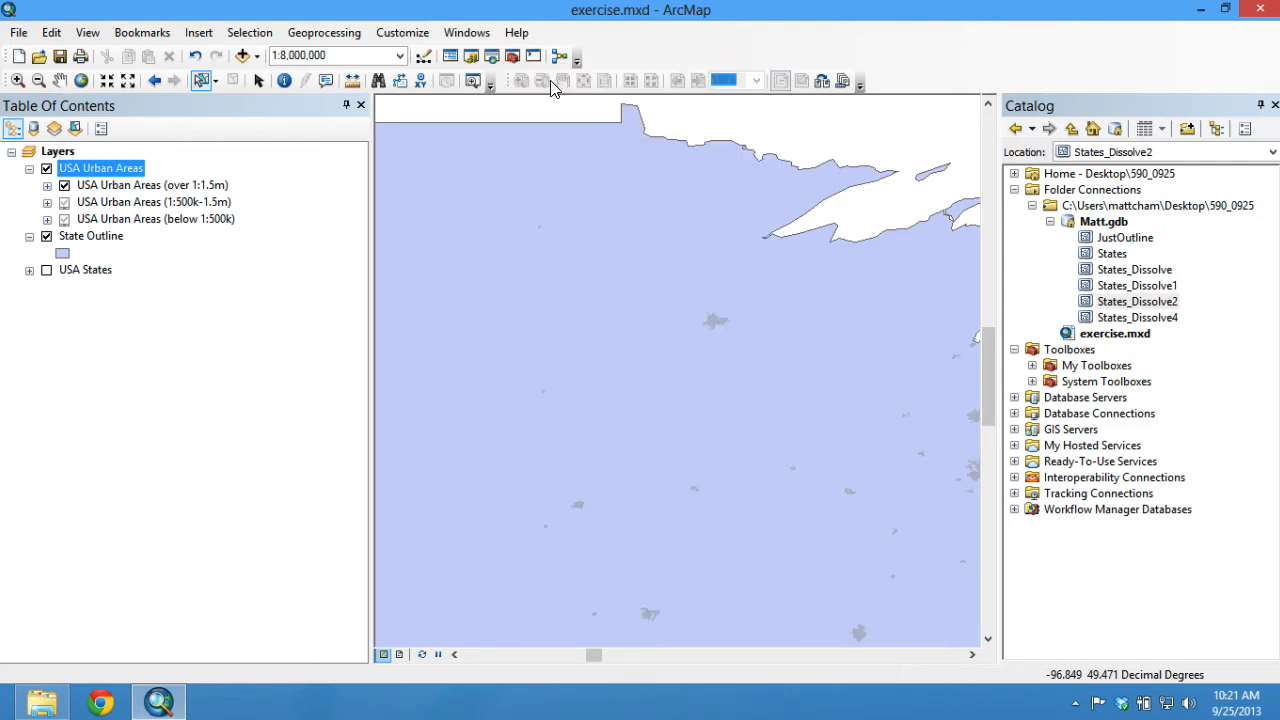
{"action": "left_click", "coordinate": [491, 57]}
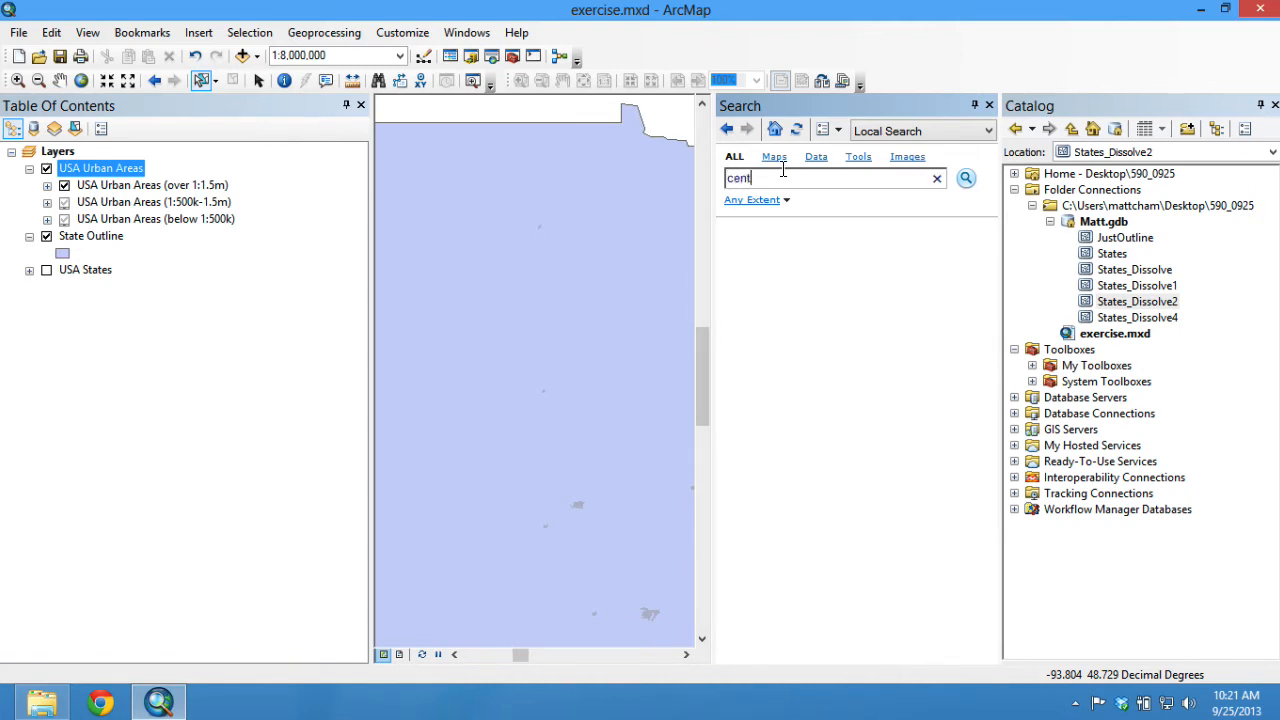
{"action": "key", "text": "Return"}
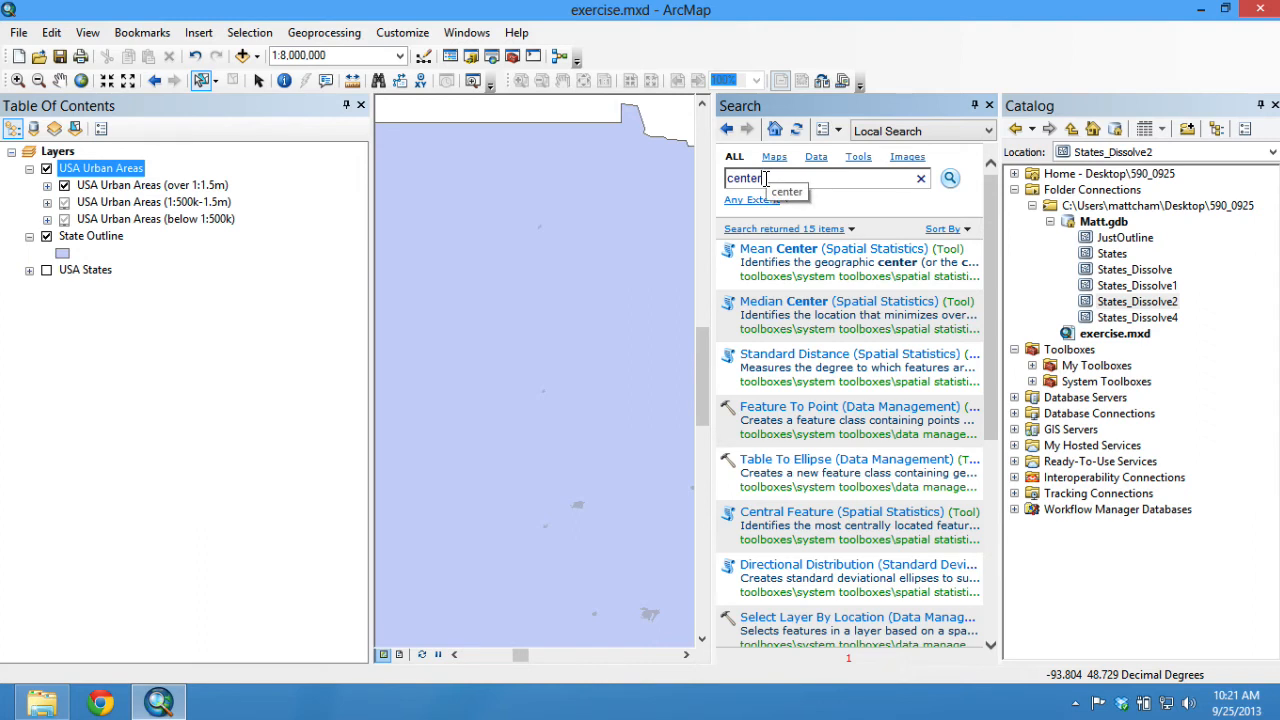
Step: Search for a point conversion tool using the terms "point", "make a point" and "feature to point"
{"action": "left_click_drag", "start_coordinate": [765, 178], "coordinate": [725, 178]}
{"action": "type", "text": "pr"}
{"action": "key", "text": "Return"}
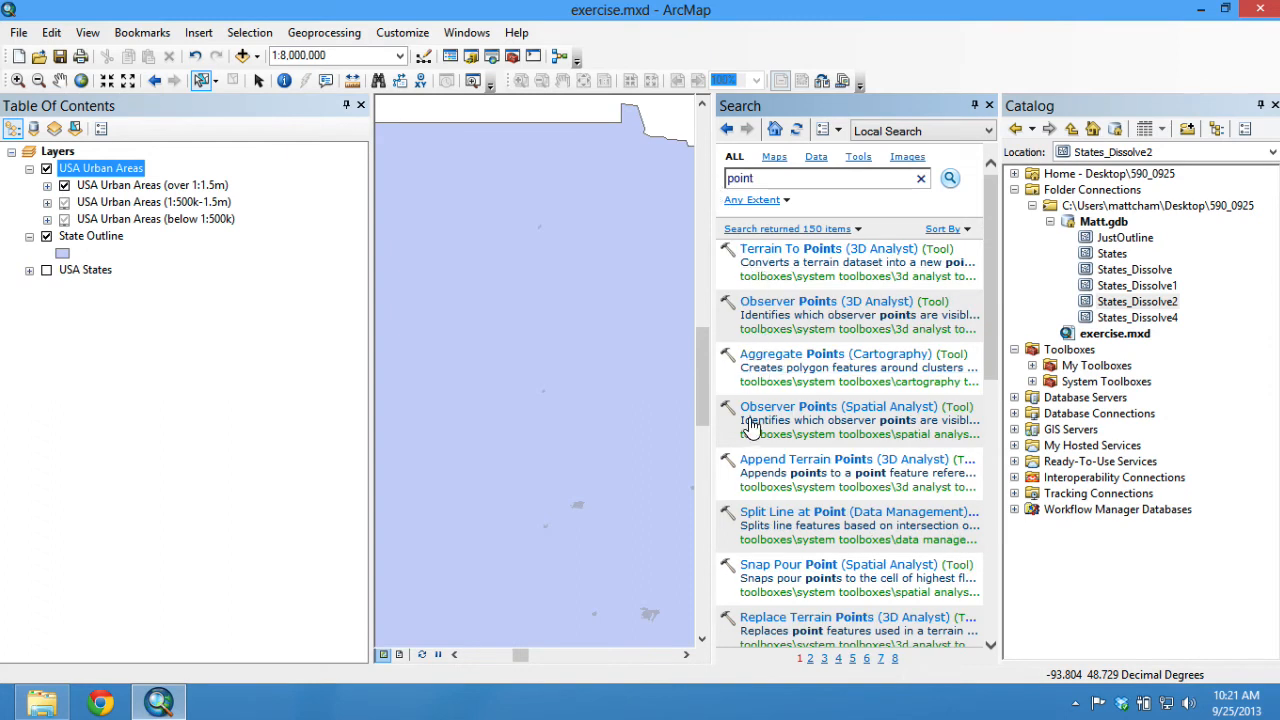
{"action": "left_click_drag", "start_coordinate": [760, 178], "coordinate": [700, 177]}
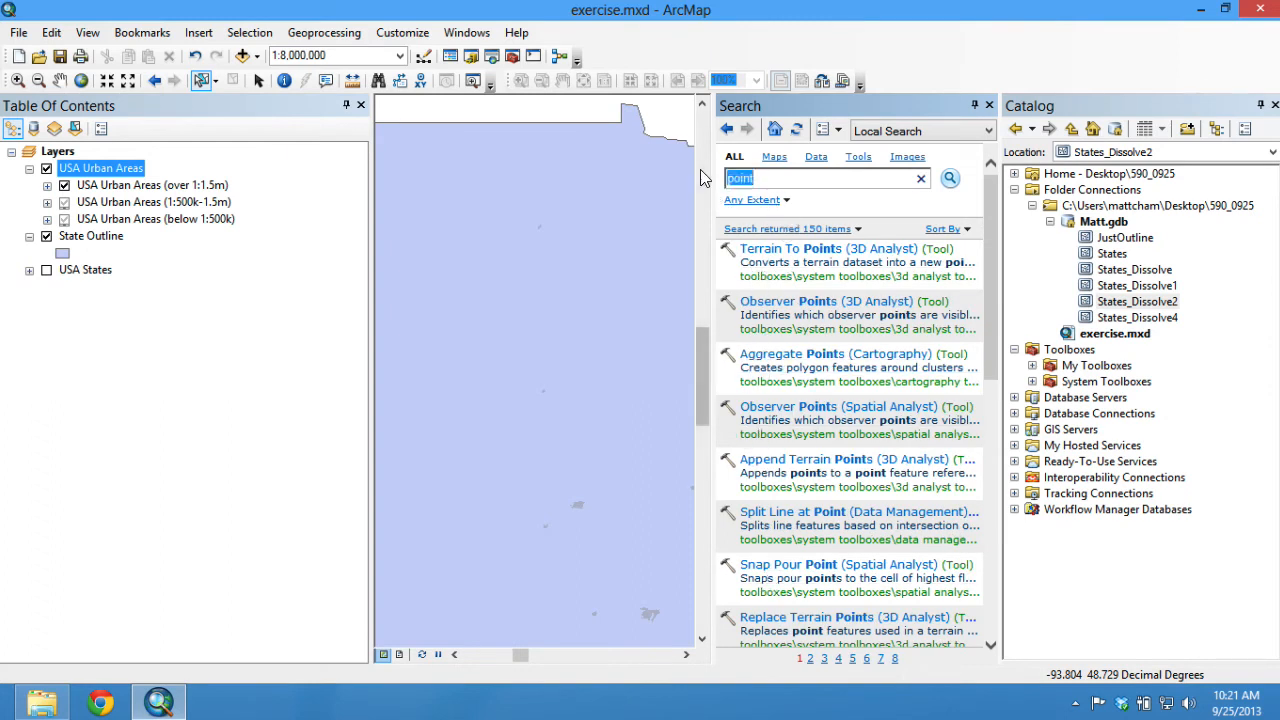
{"action": "type", "text": "make a"}
{"action": "key", "text": "Return"}
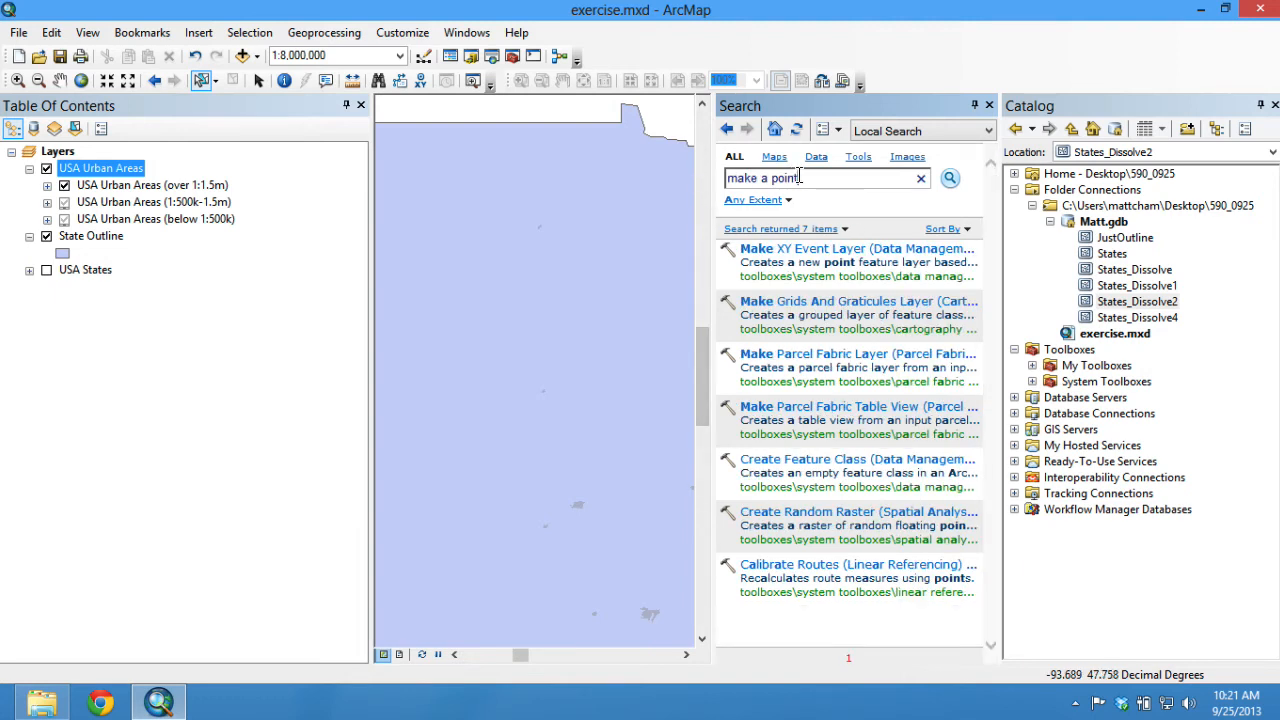
{"action": "left_click_drag", "start_coordinate": [800, 178], "coordinate": [730, 178]}
{"action": "type", "text": "featur"}
{"action": "key", "text": "Return"}
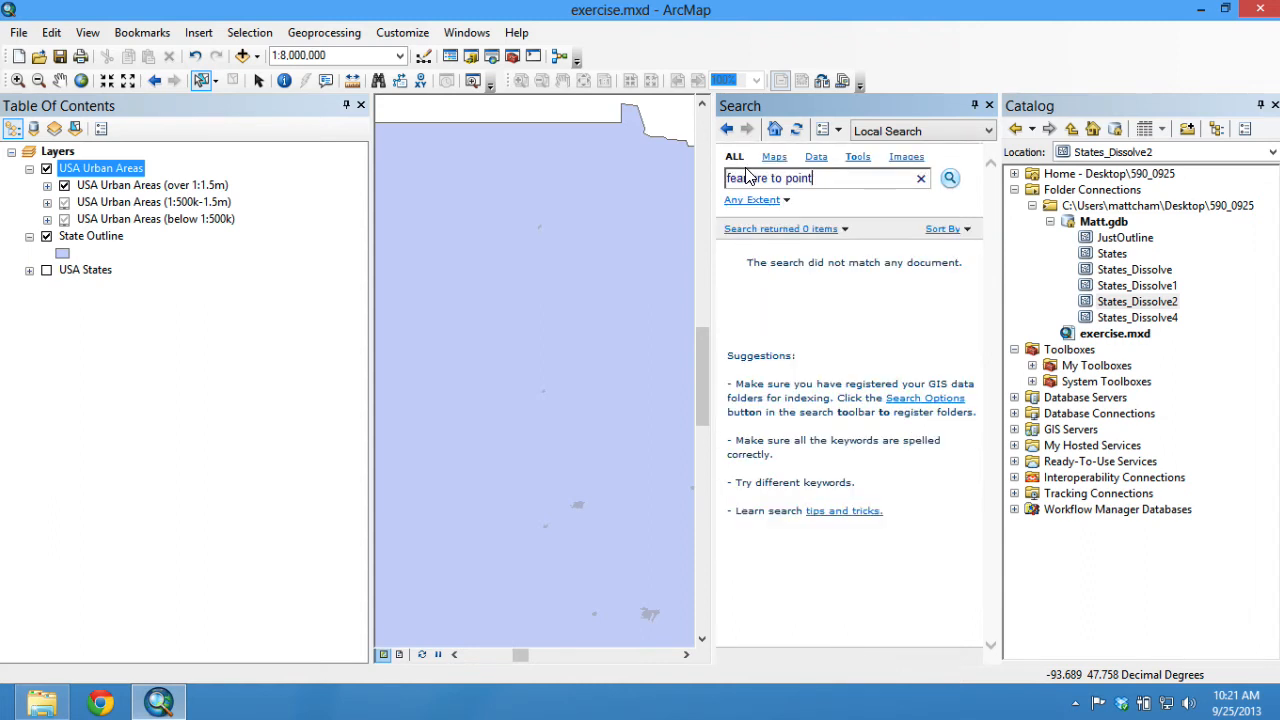
Step: Search for "to point" and locate the Feature To Point (Data Management) tool from the results in the Catalog
{"action": "left_click_drag", "start_coordinate": [806, 177], "coordinate": [740, 174]}
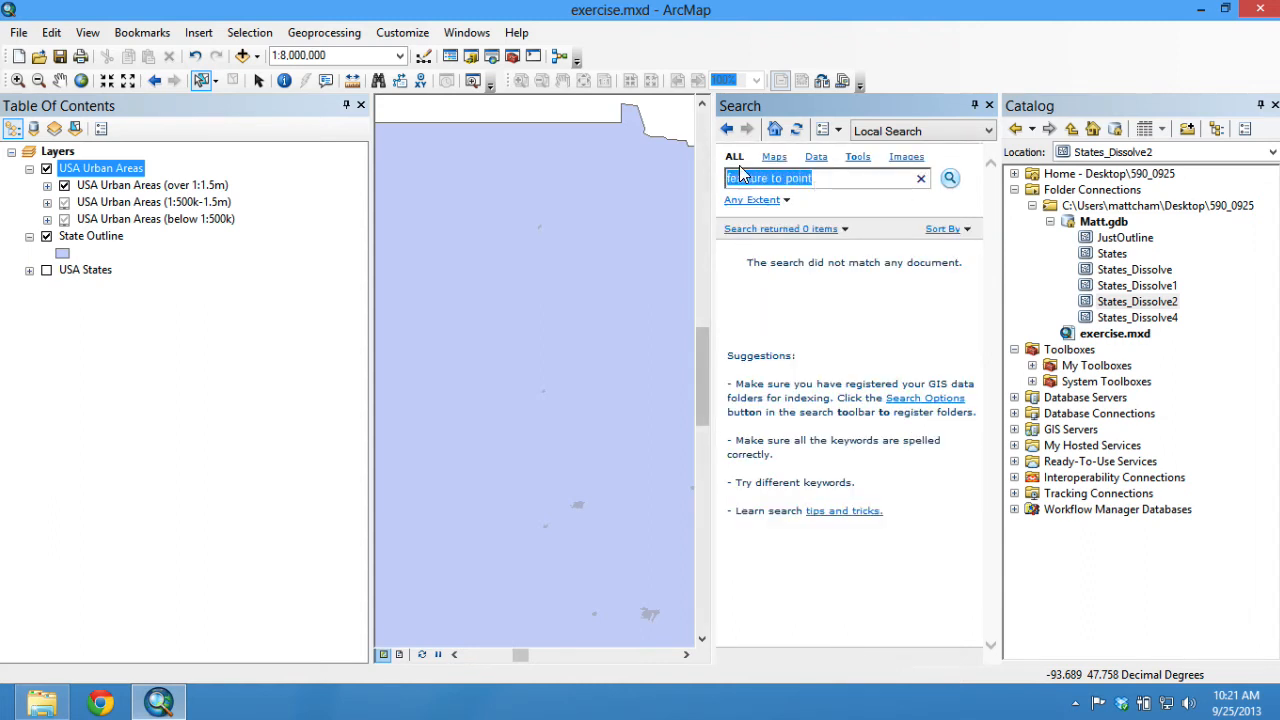
{"action": "type", "text": "to p"}
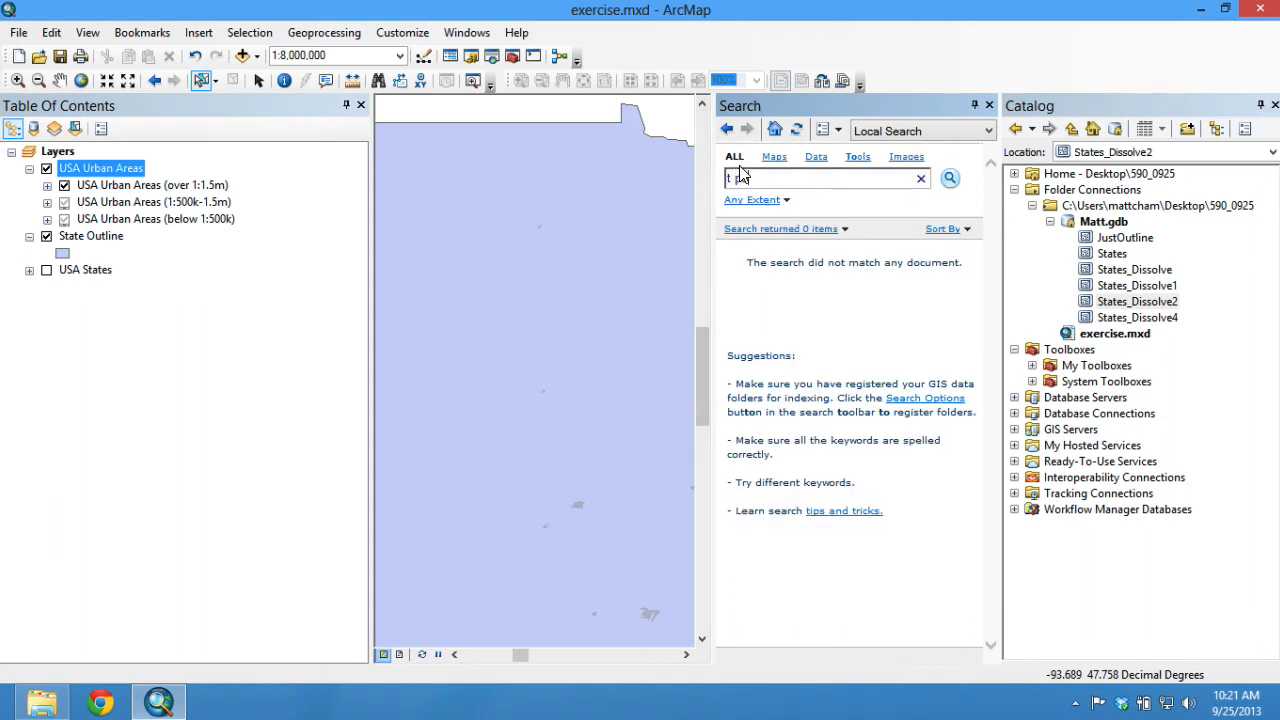
{"action": "double_click", "coordinate": [741, 174]}
{"action": "key", "text": "Return"}
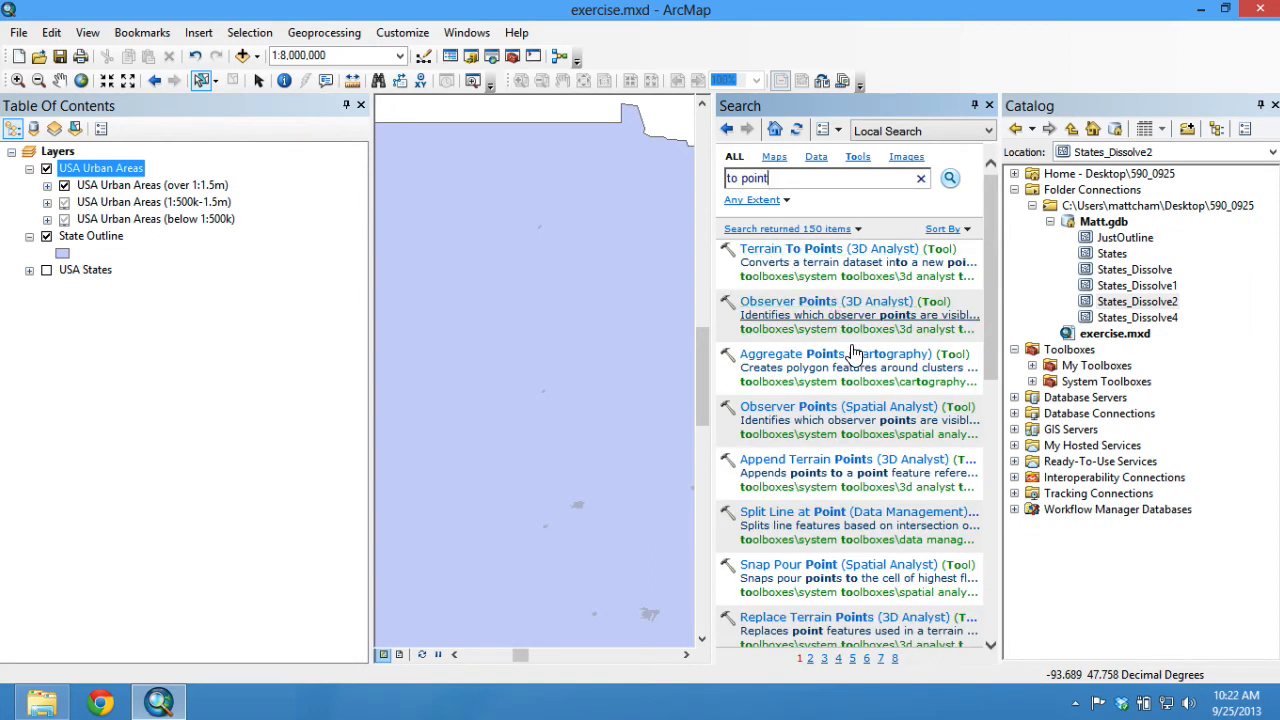
{"action": "scroll", "coordinate": [895, 518], "scroll_direction": "down", "scroll_amount": 1}
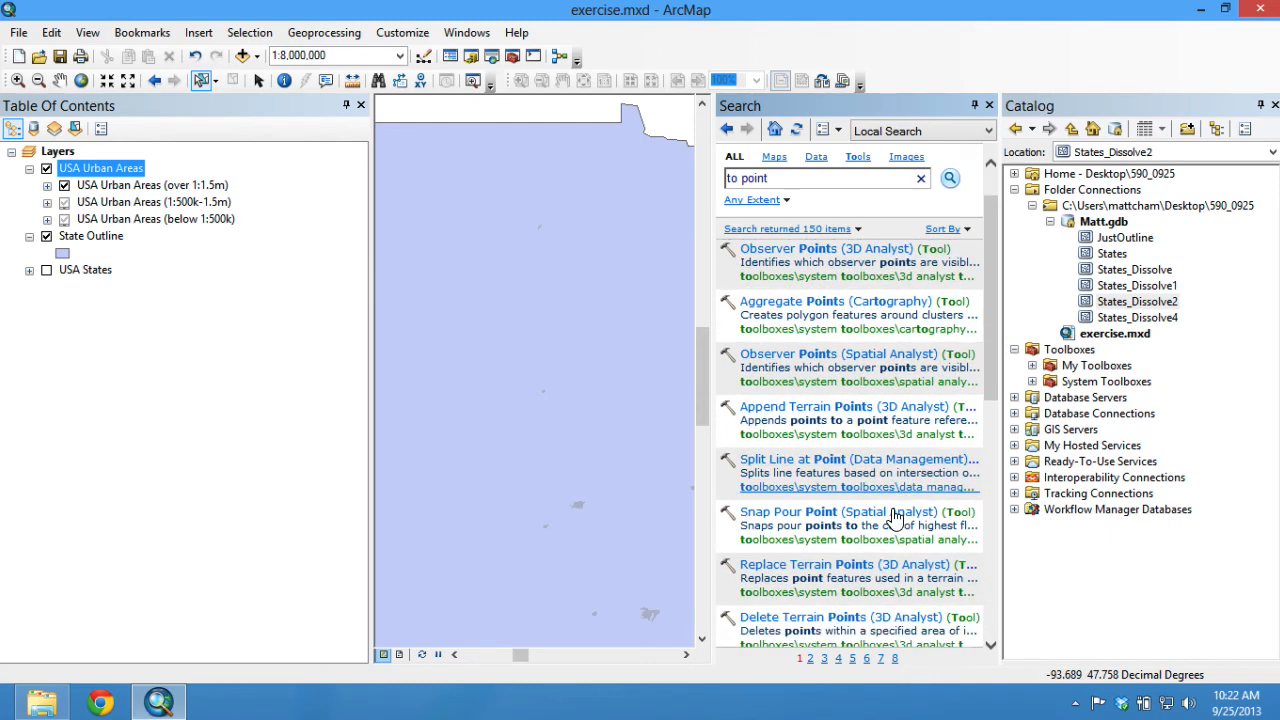
{"action": "scroll", "coordinate": [895, 518], "scroll_direction": "down", "scroll_amount": 5}
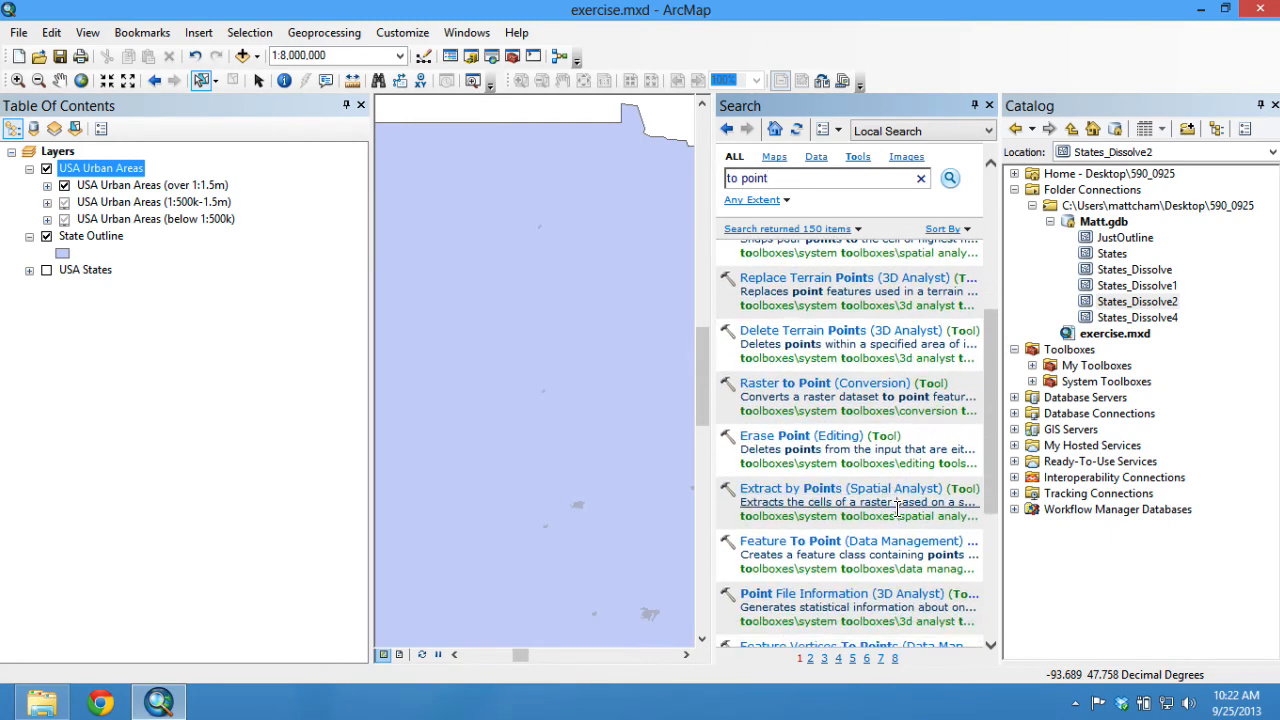
{"action": "left_click", "coordinate": [810, 568]}
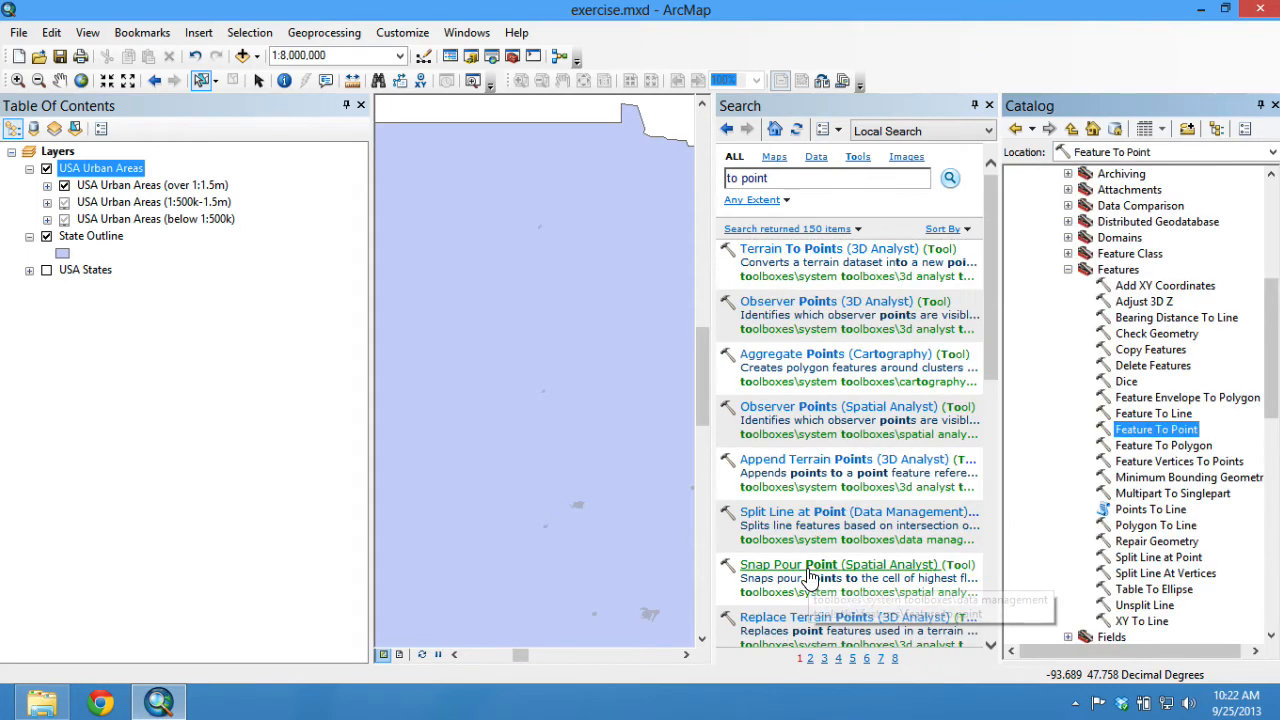
Step: Review the list of enabled ArcMap extensions
{"action": "double_click", "coordinate": [1160, 430]}
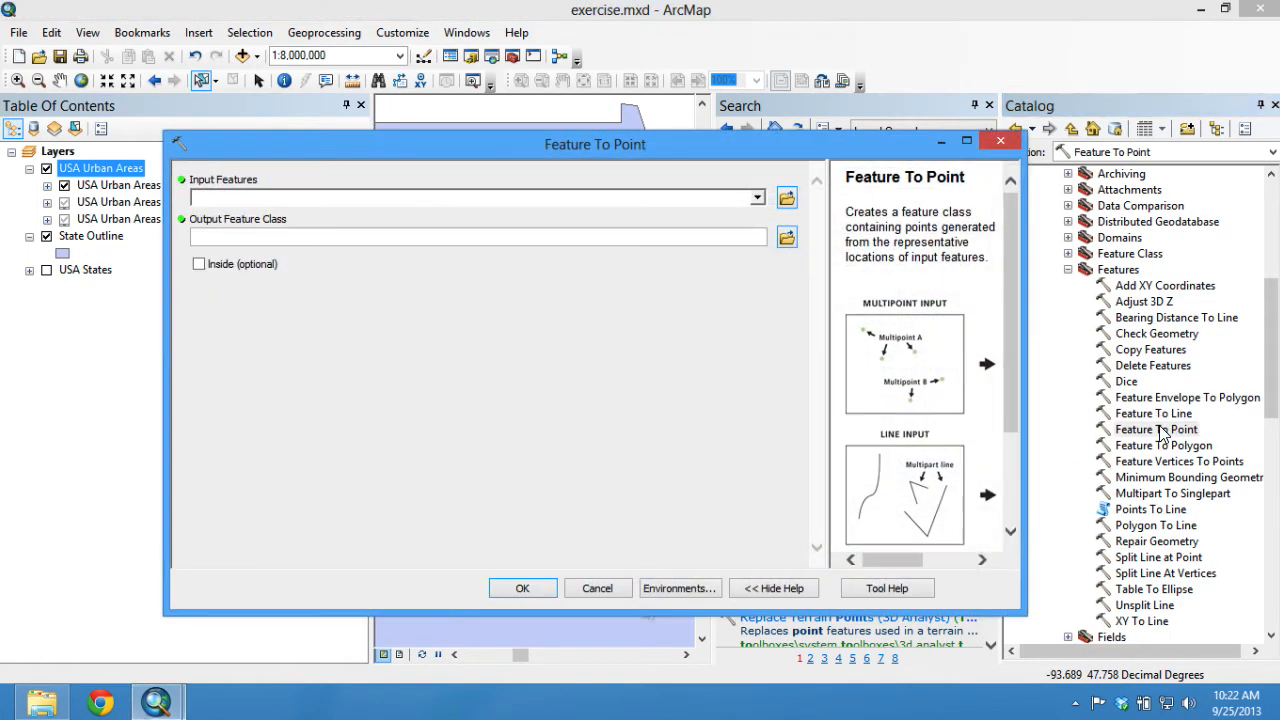
{"action": "left_click", "coordinate": [1000, 140]}
{"action": "left_click", "coordinate": [324, 32]}
{"action": "mouse_move", "coordinate": [407, 33]}
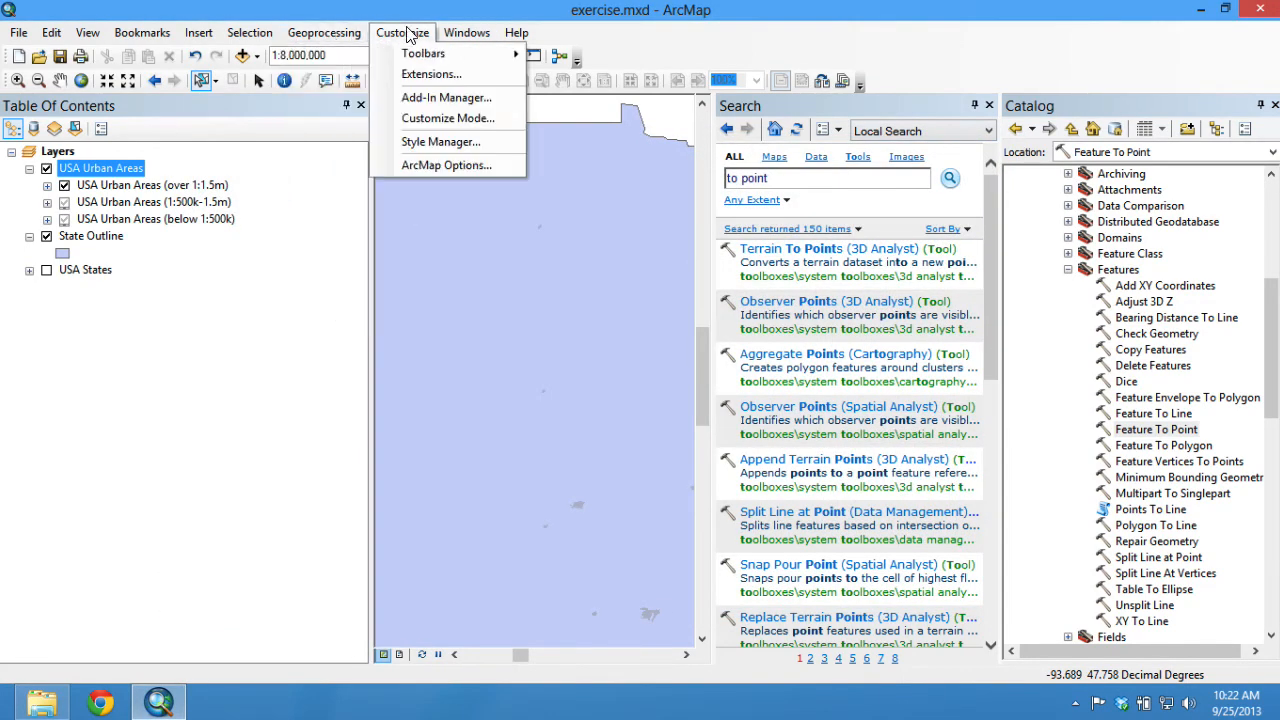
{"action": "left_click", "coordinate": [425, 74]}
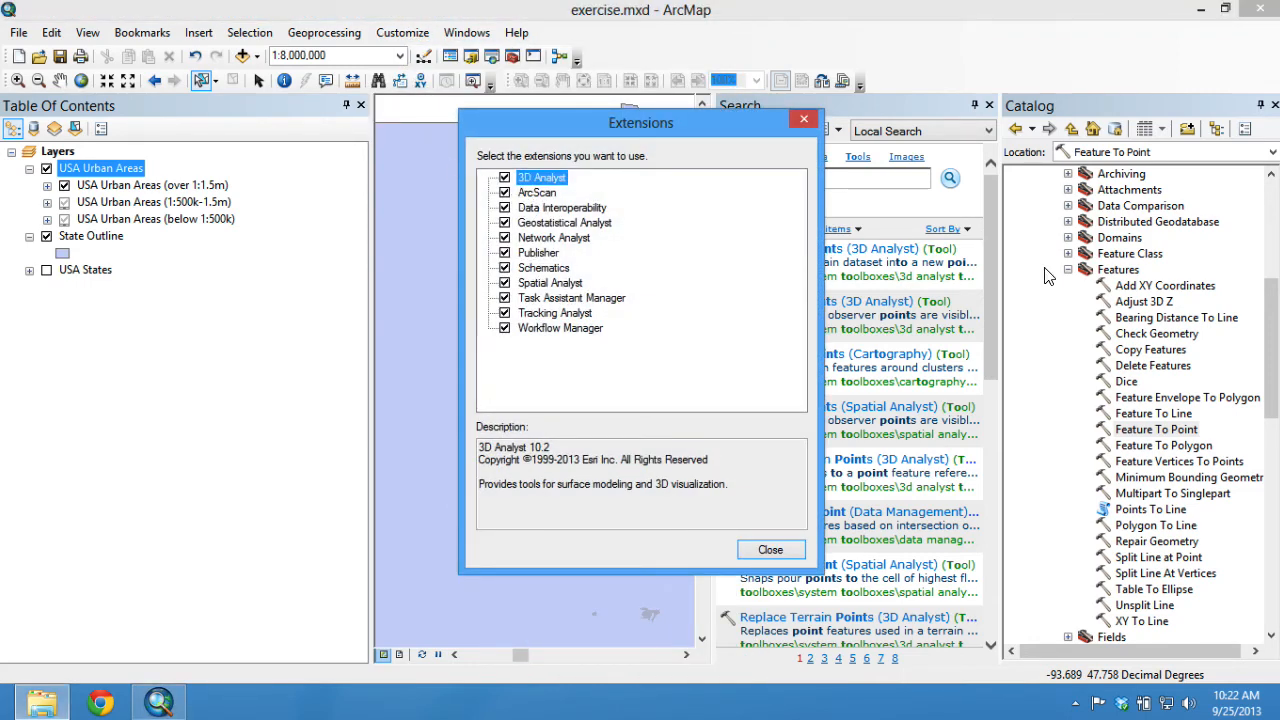
{"action": "left_click", "coordinate": [1270, 302]}
{"action": "left_click", "coordinate": [804, 120]}
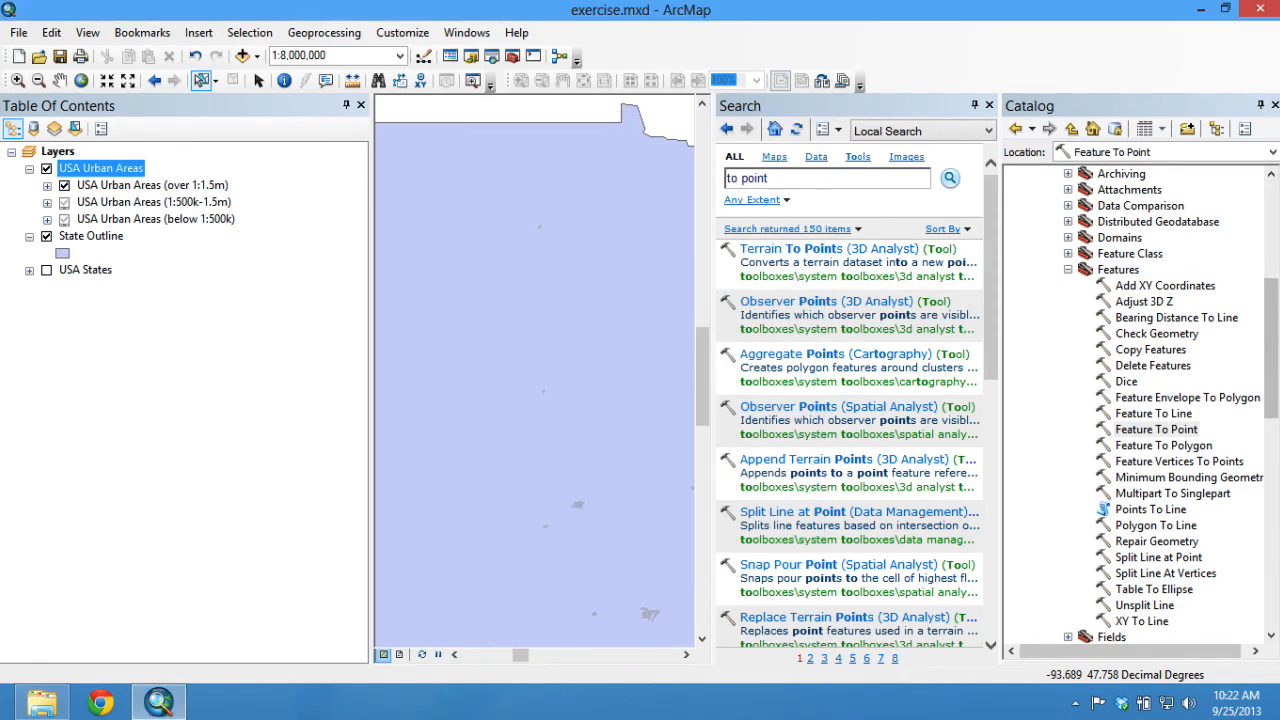
Step: Convert the USA Urban Areas (over 1:1.5m) layer to points with Feature To Point, keeping the default output feature class
{"action": "left_click_drag", "start_coordinate": [1272, 380], "coordinate": [1271, 352]}
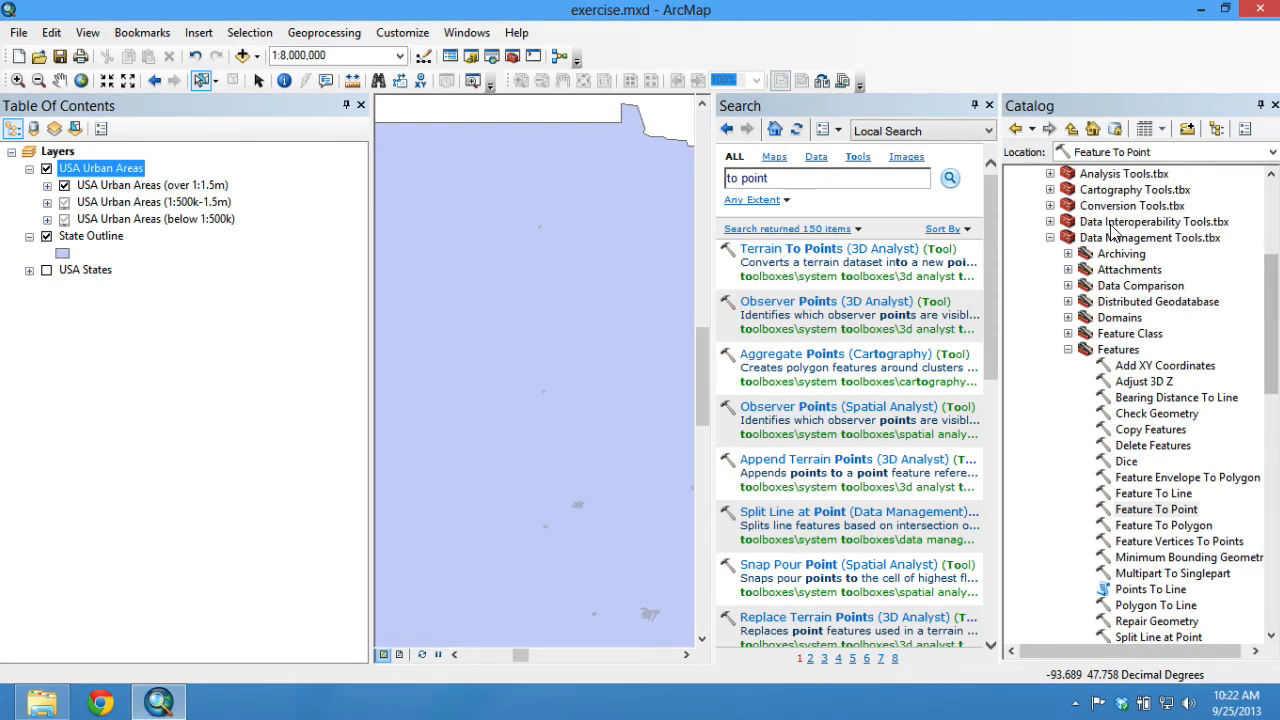
{"action": "scroll", "coordinate": [1160, 432], "scroll_direction": "down", "scroll_amount": 2}
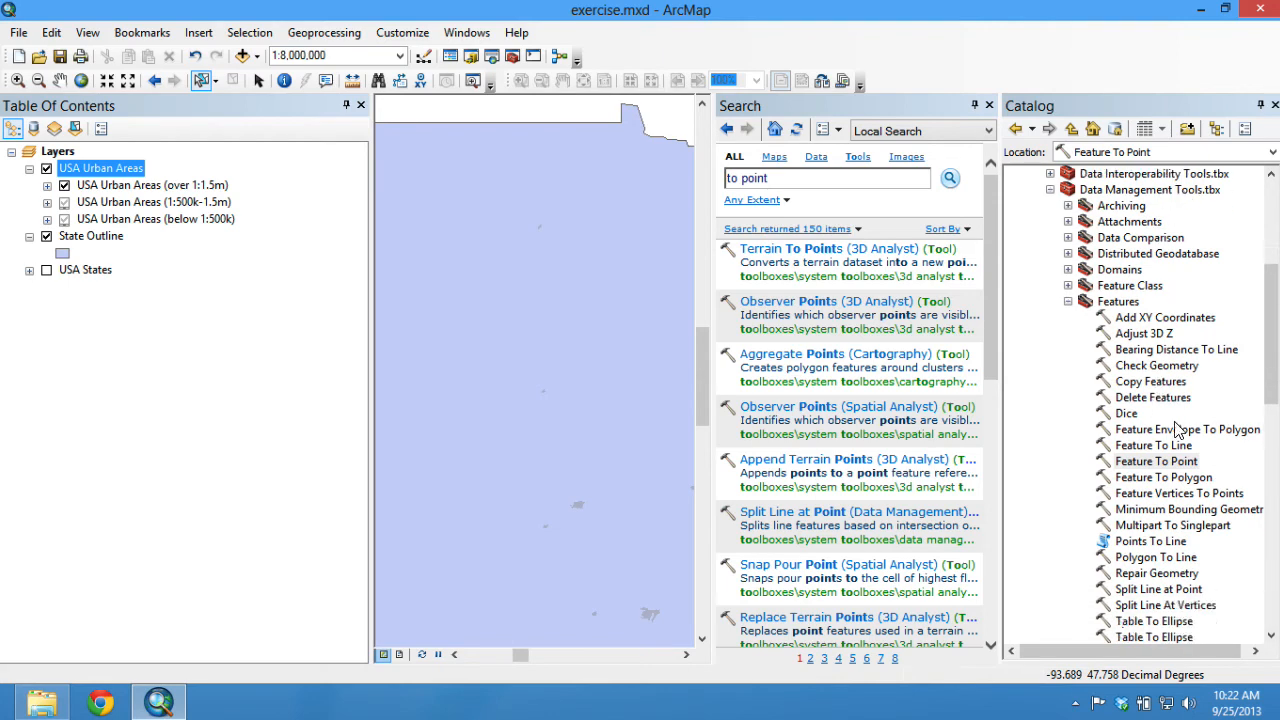
{"action": "double_click", "coordinate": [1166, 448]}
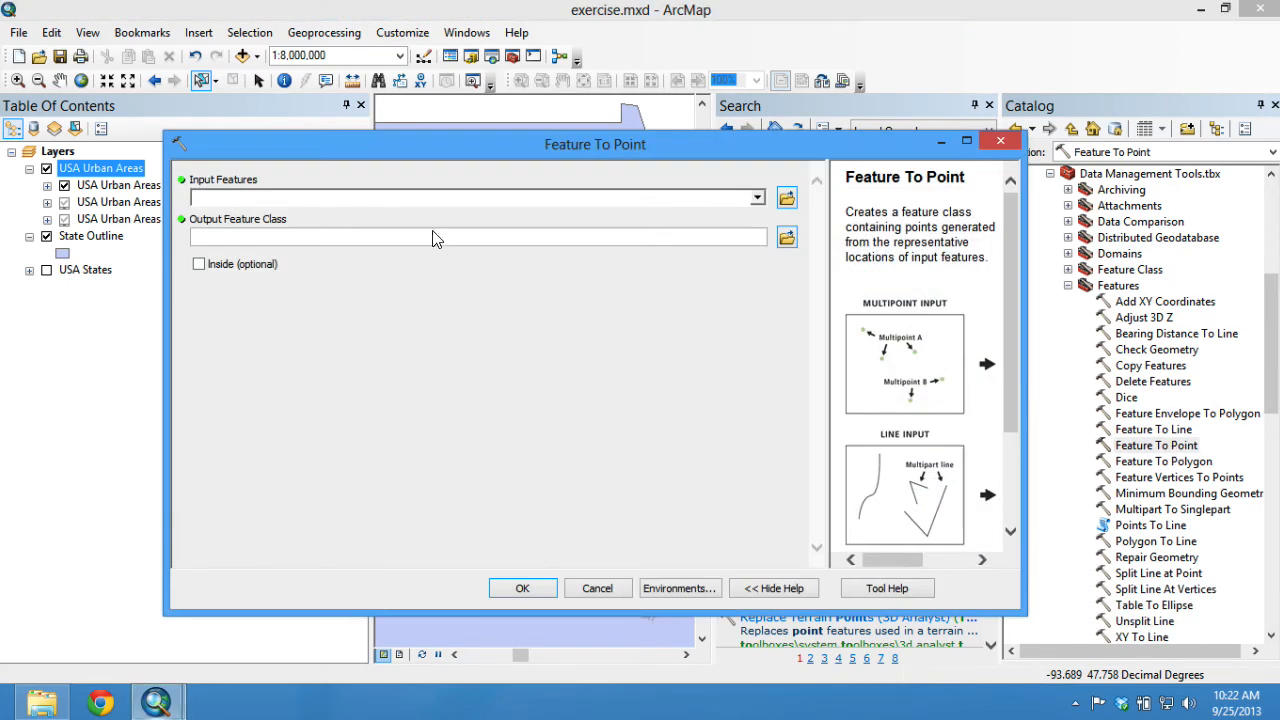
{"action": "left_click", "coordinate": [758, 198]}
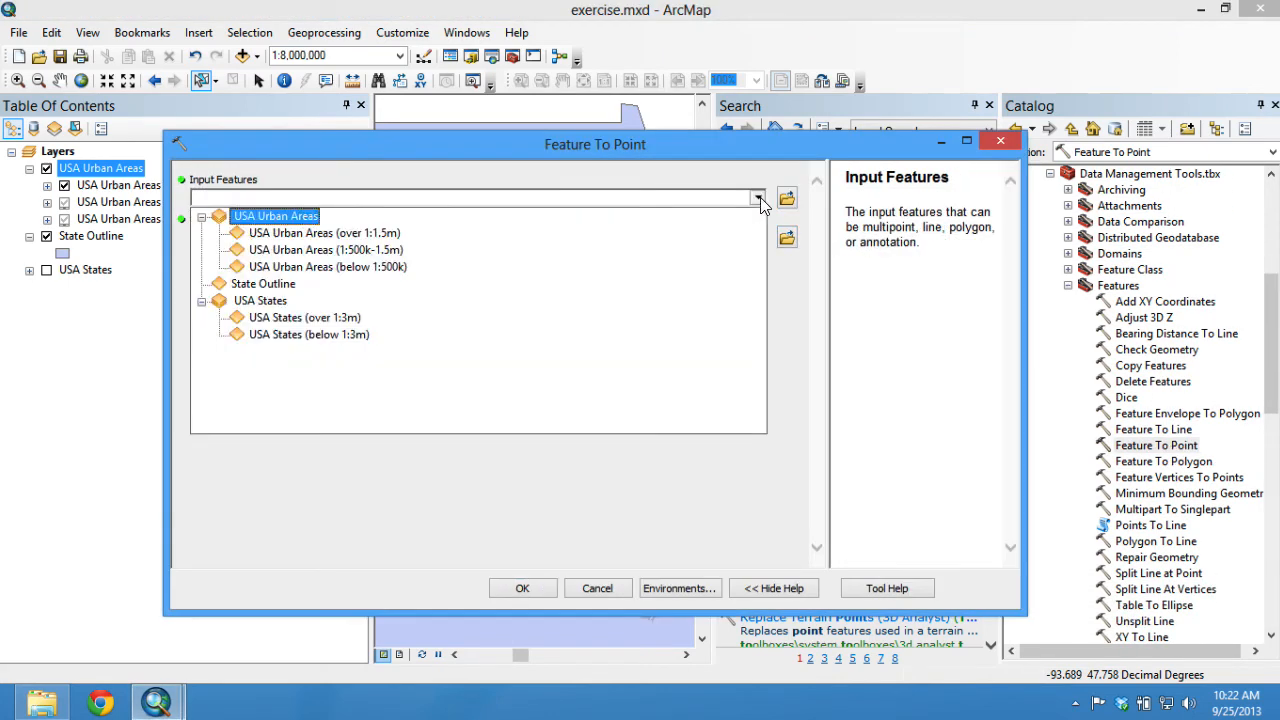
{"action": "left_click", "coordinate": [315, 234]}
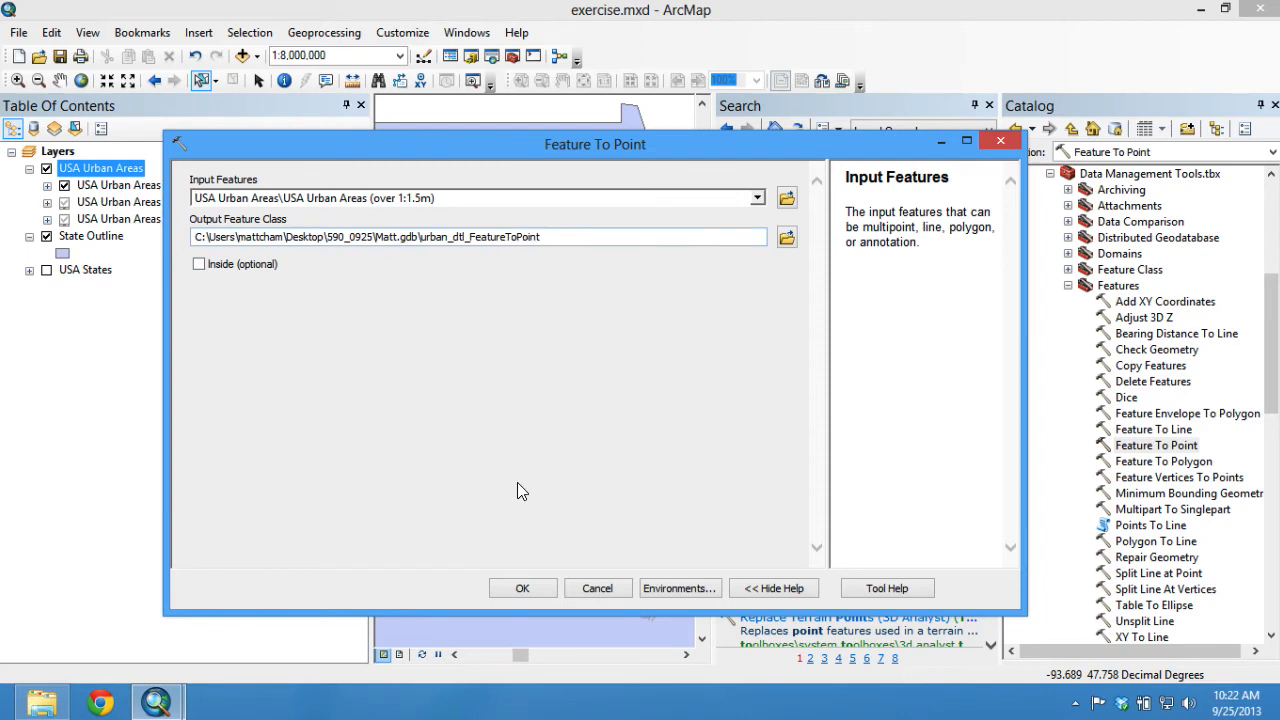
{"action": "left_click", "coordinate": [543, 586]}
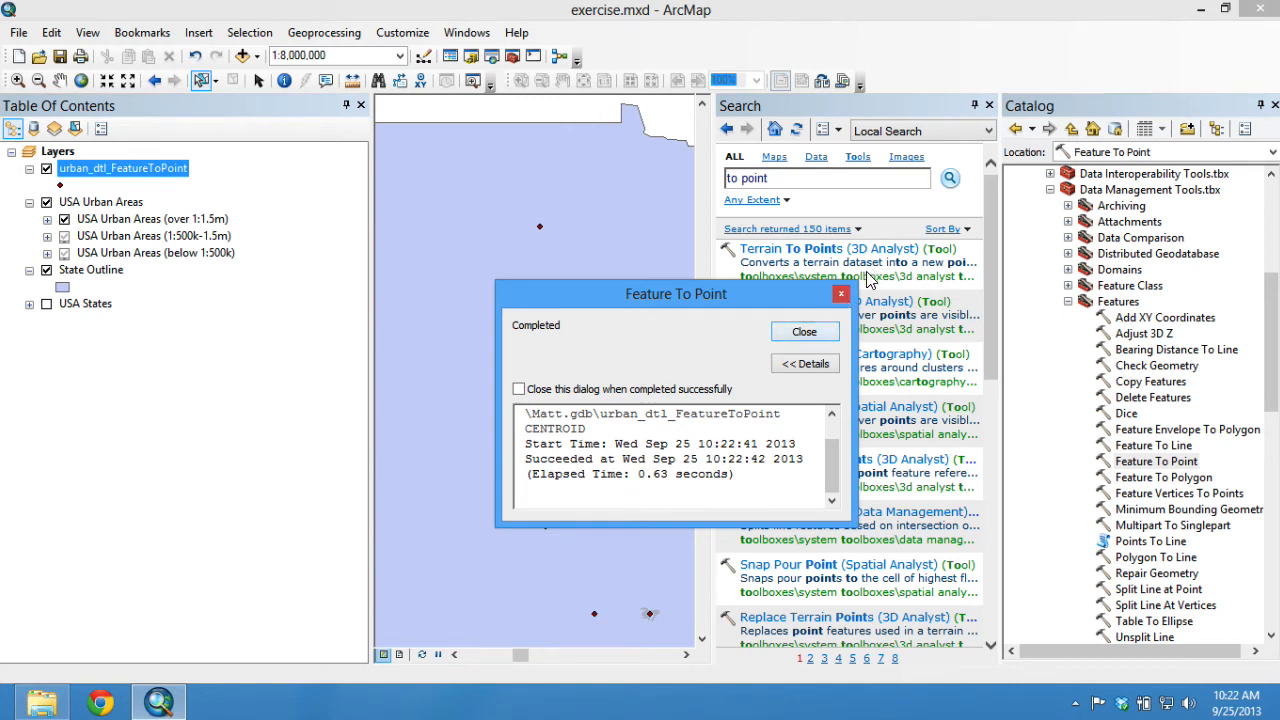
{"action": "left_click", "coordinate": [840, 293]}
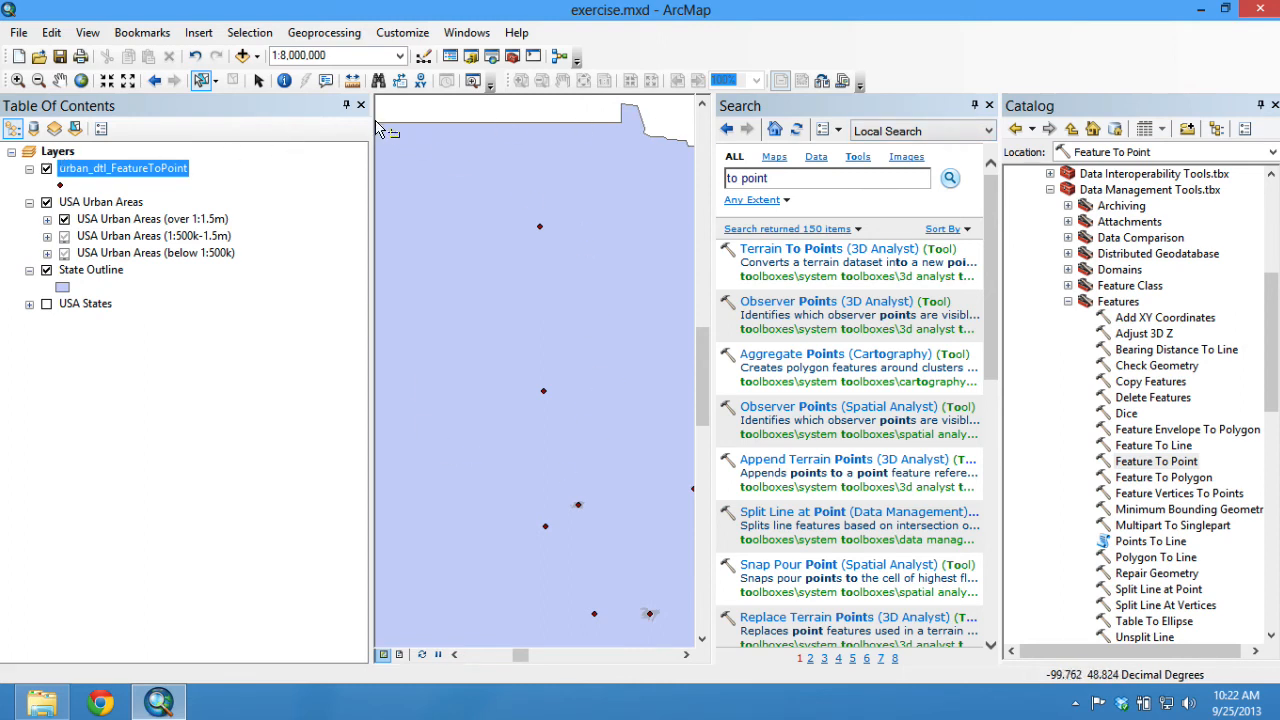
Step: Examine the help for the Inside option of the Feature To Point tool without running it
{"action": "left_click", "coordinate": [325, 33]}
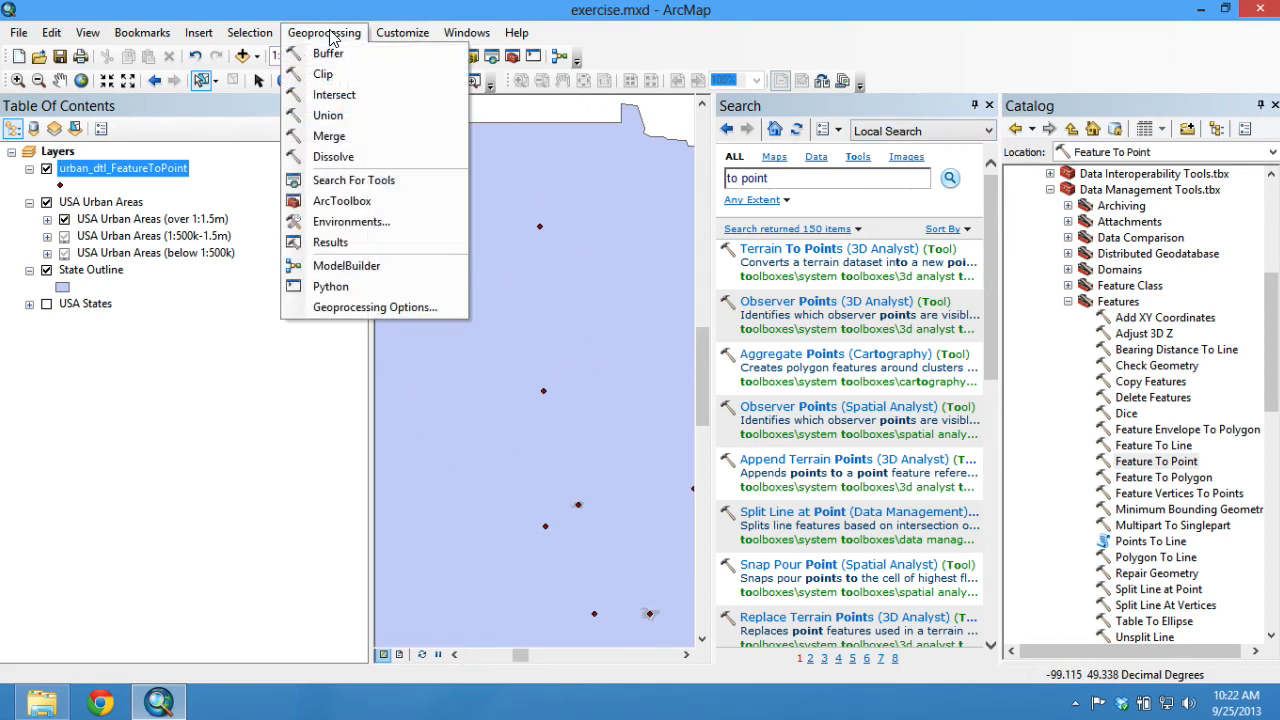
{"action": "left_click", "coordinate": [329, 37]}
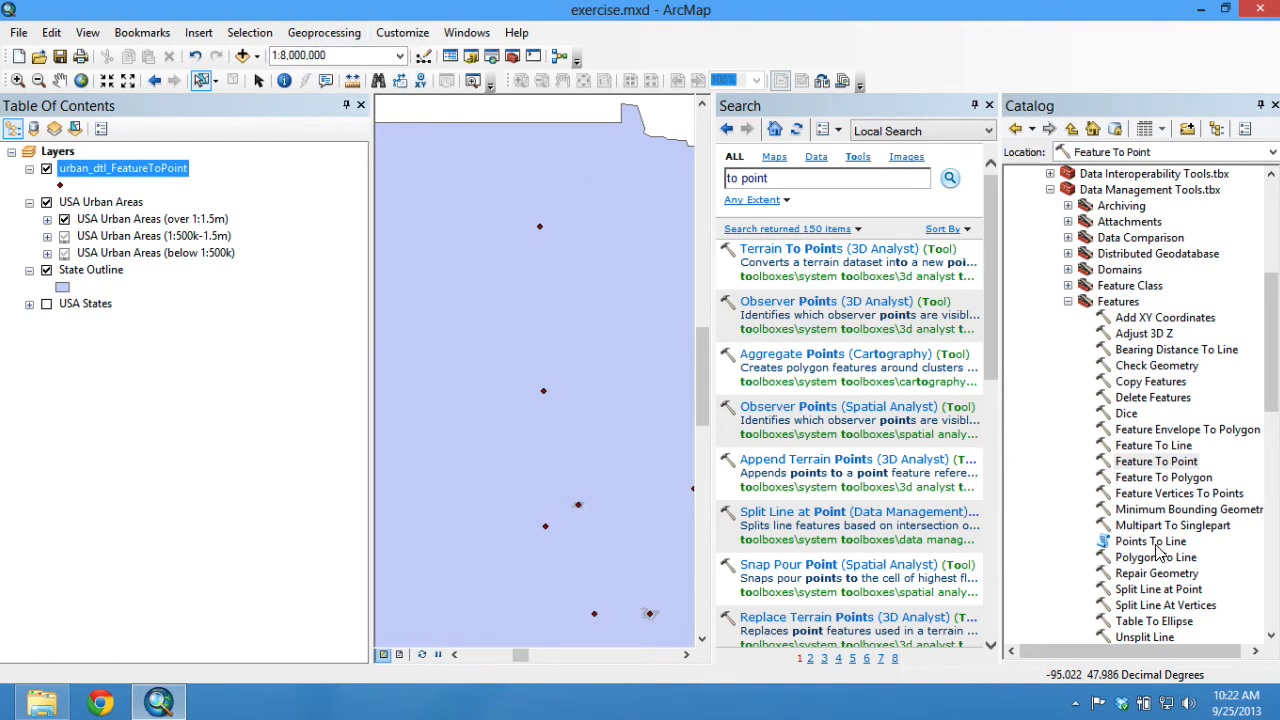
{"action": "double_click", "coordinate": [1156, 461]}
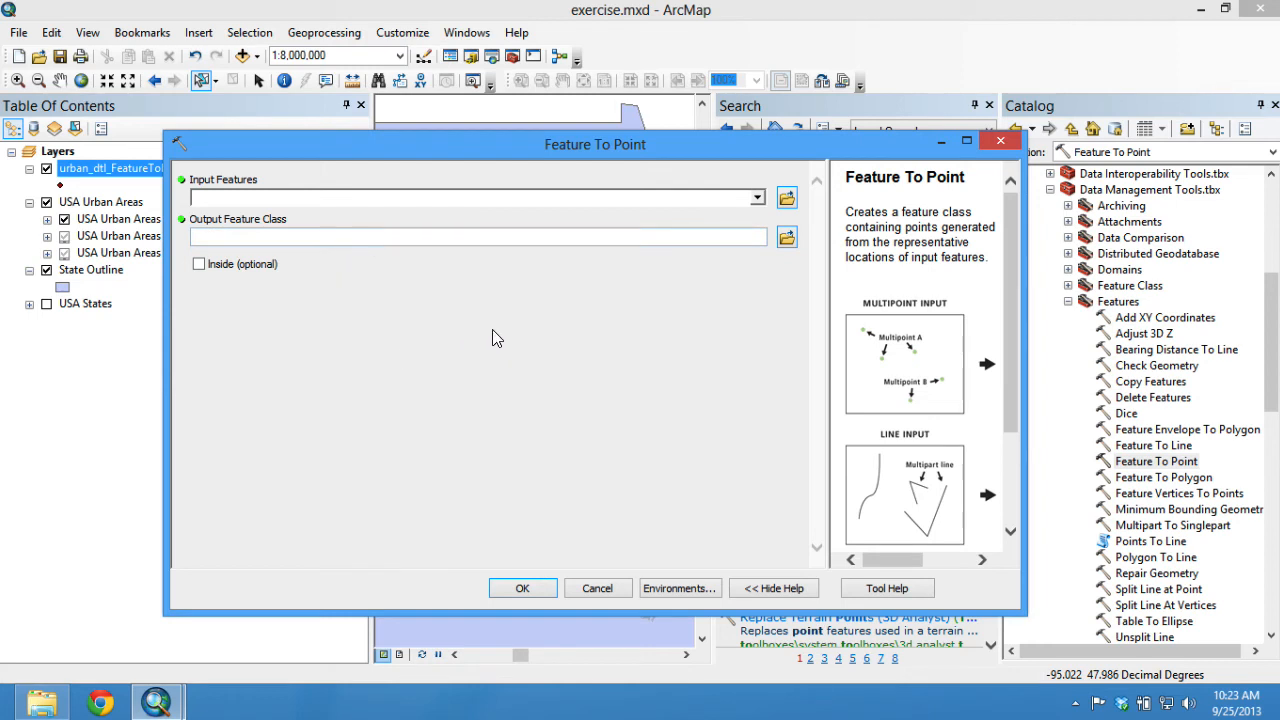
{"action": "left_click", "coordinate": [199, 266]}
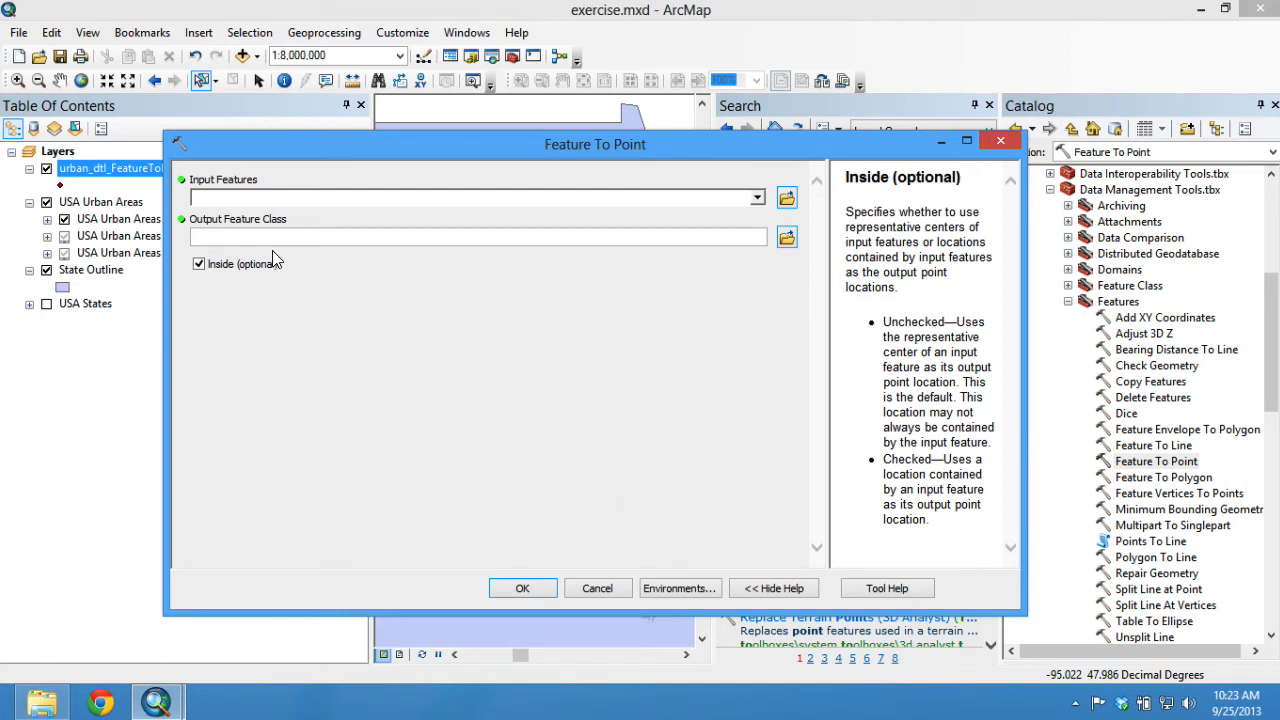
{"action": "left_click", "coordinate": [1000, 140]}
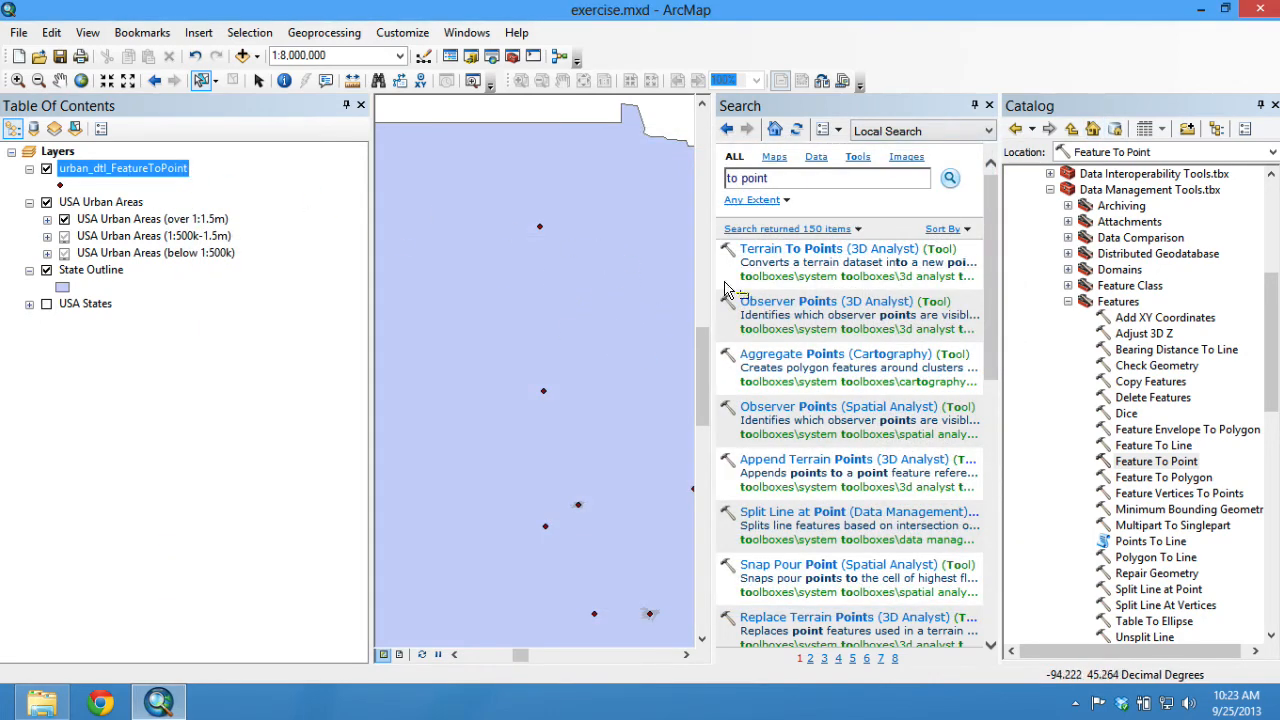
Step: Close the Search and Catalog windows and set up a Buffer with the urban_dtl_FeatureToPoint layer as input
{"action": "left_click", "coordinate": [989, 105]}
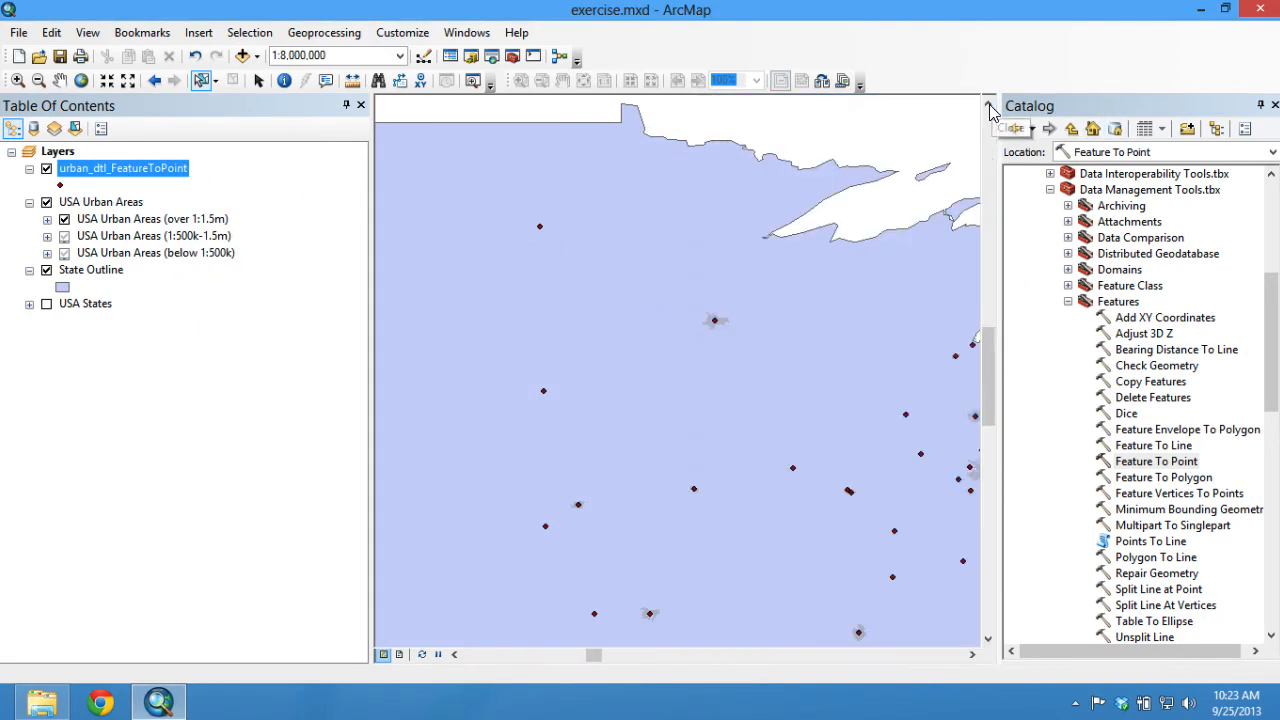
{"action": "left_click", "coordinate": [1274, 105]}
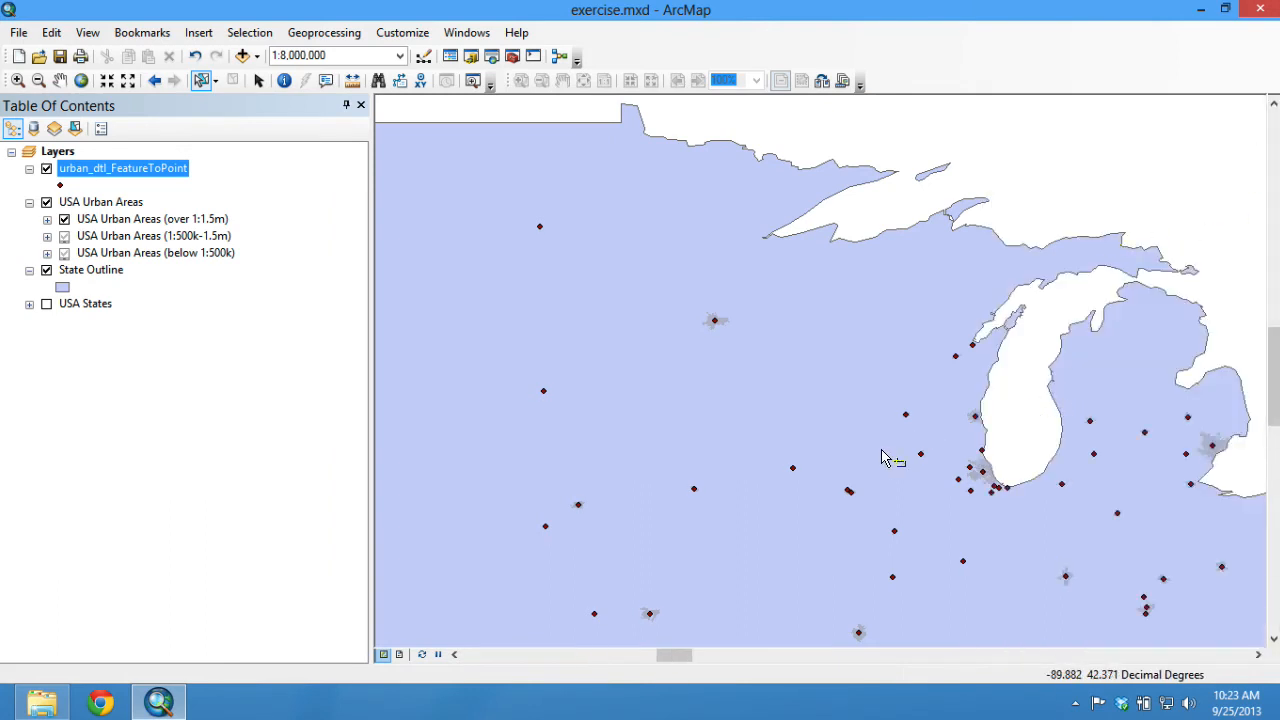
{"action": "left_click", "coordinate": [325, 34]}
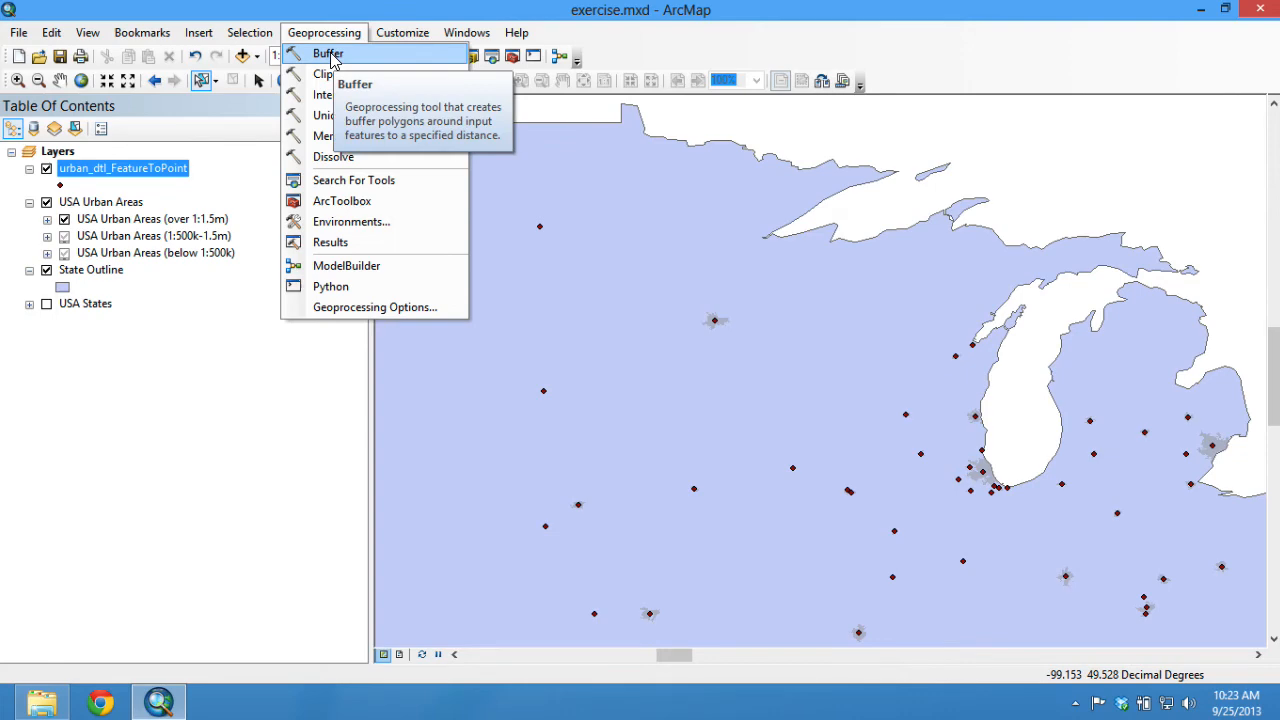
{"action": "left_click", "coordinate": [330, 55]}
{"action": "left_click", "coordinate": [757, 198]}
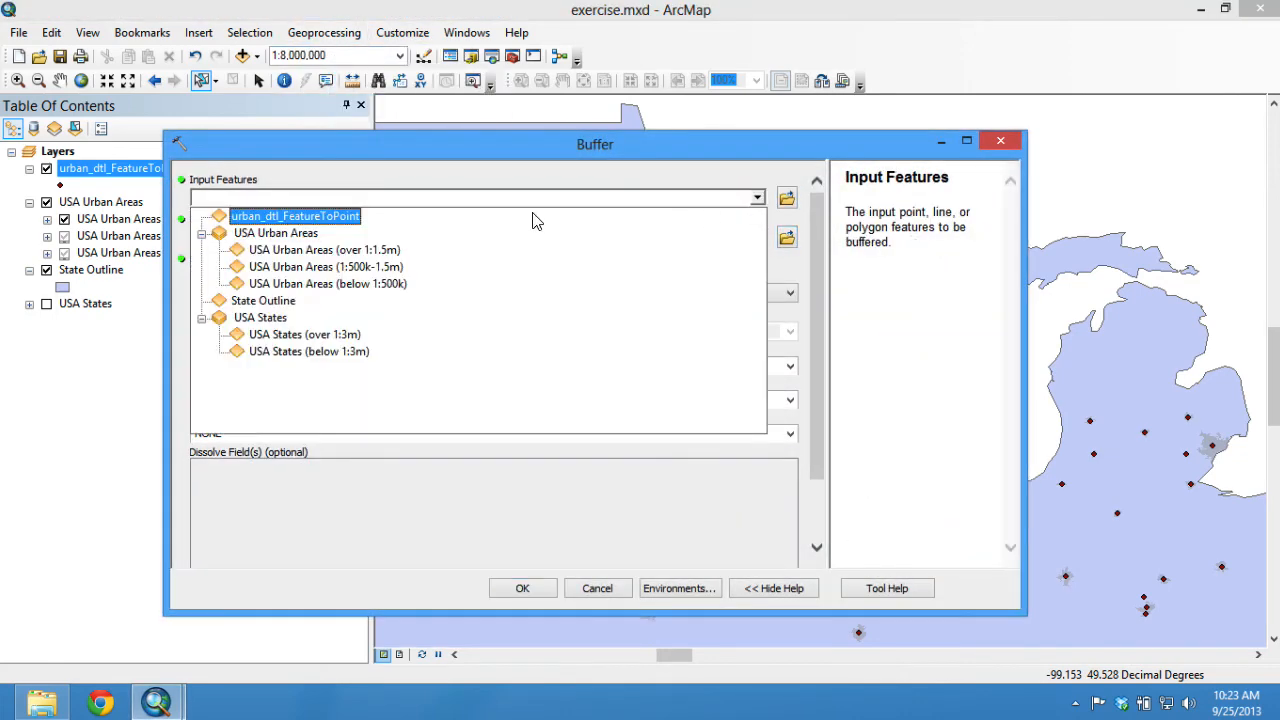
{"action": "left_click", "coordinate": [330, 216]}
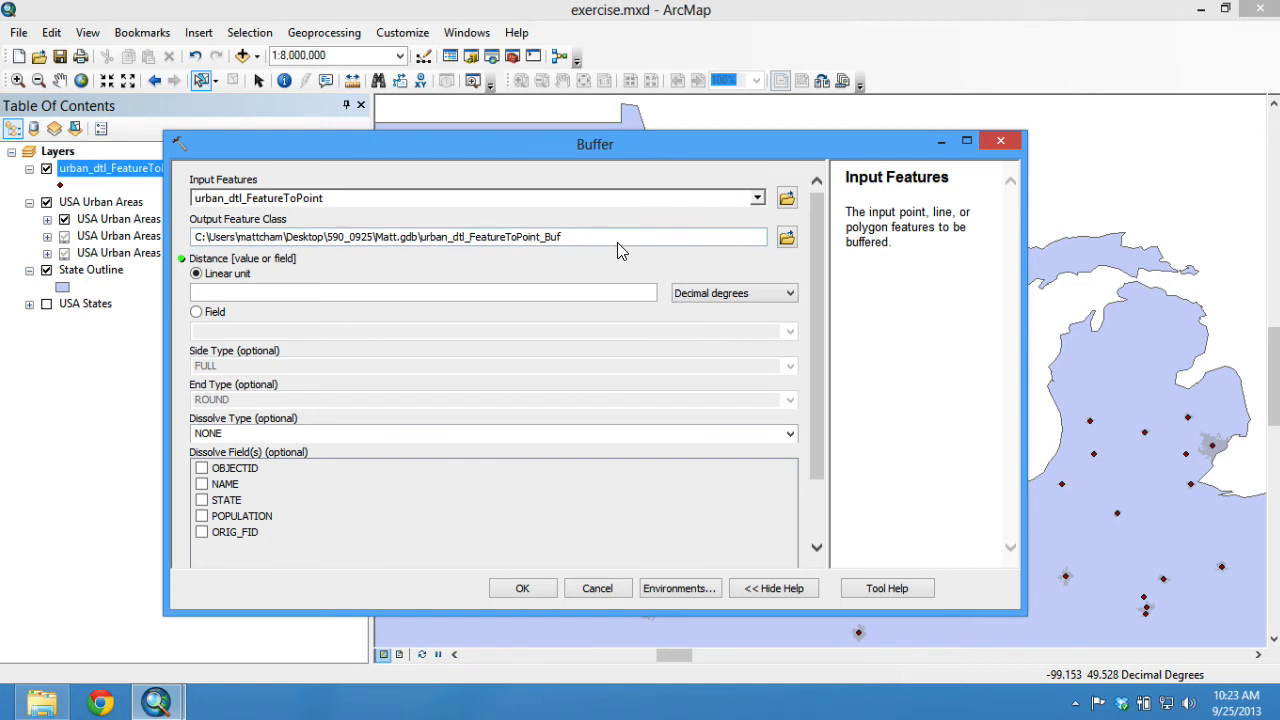
Step: Name the buffer's output feature class 100Mbuff, keeping it in the same geodatabase
{"action": "left_click", "coordinate": [585, 238]}
{"action": "left_click_drag", "start_coordinate": [424, 244], "coordinate": [590, 244]}
{"action": "key", "text": "BackSpace"}
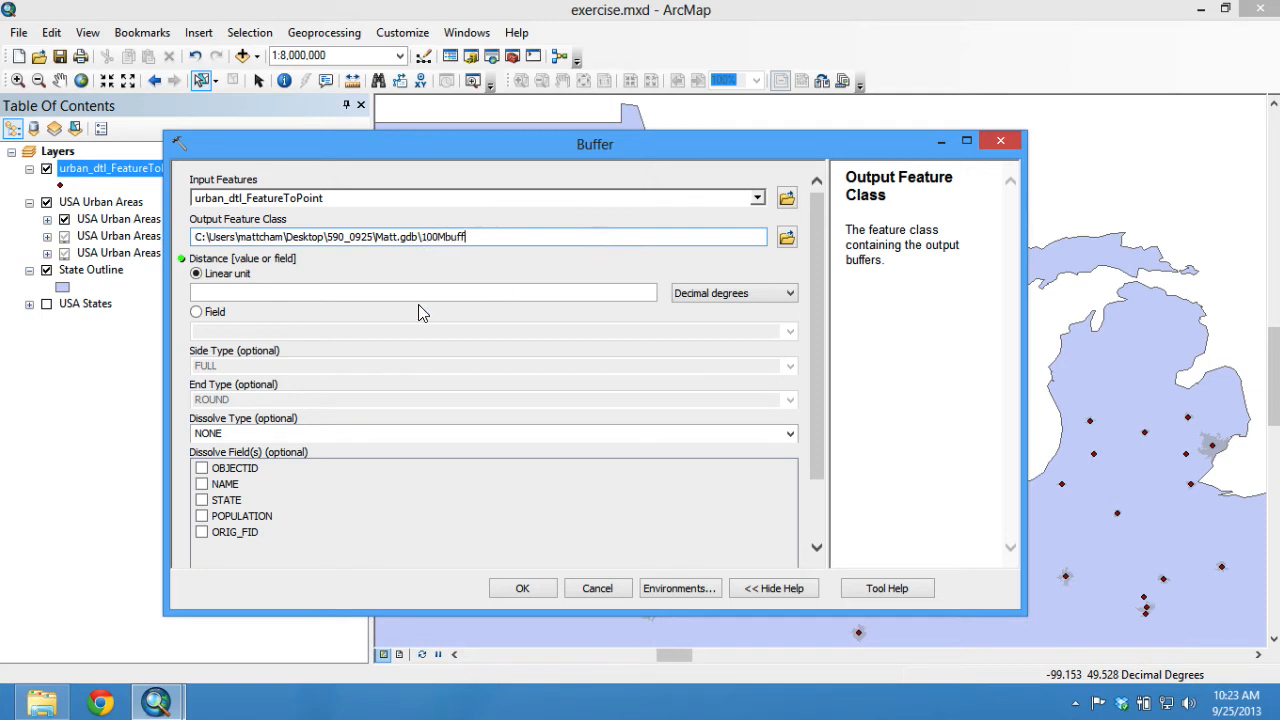
Step: Set the linear buffer distance to 100 miles and try to run the Buffer without dissolving
{"action": "left_click", "coordinate": [490, 291]}
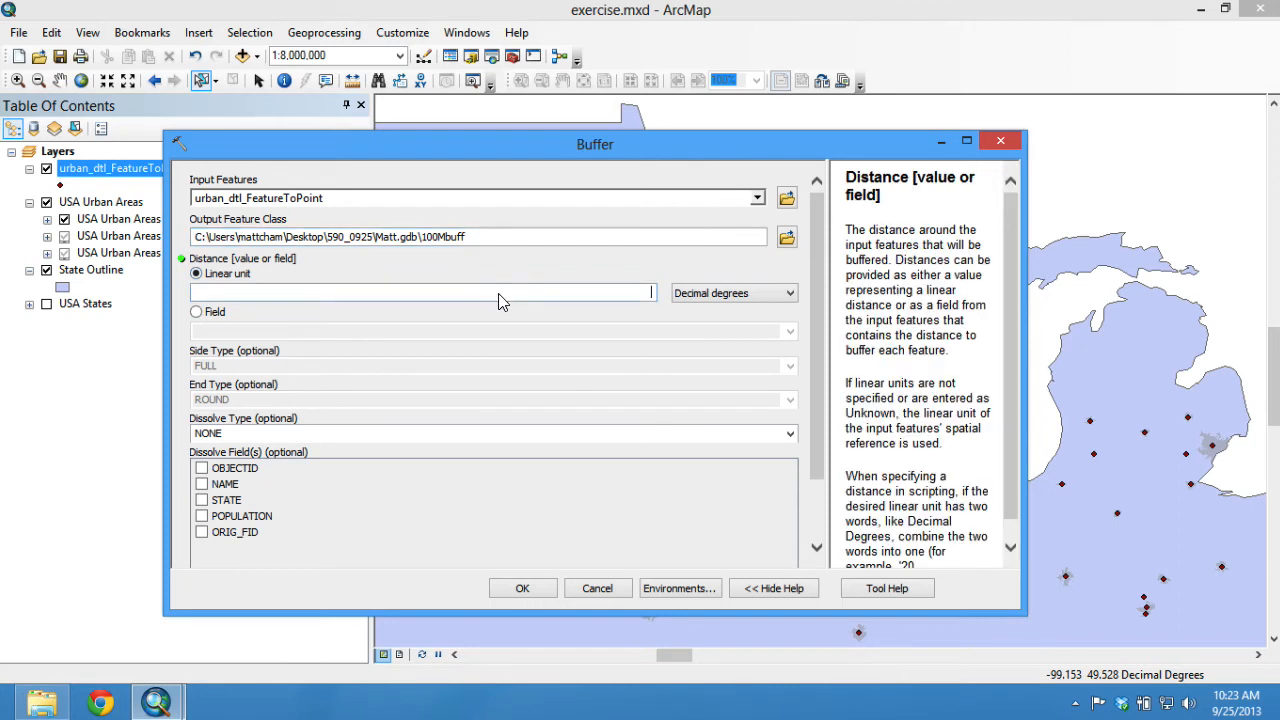
{"action": "left_click", "coordinate": [688, 296]}
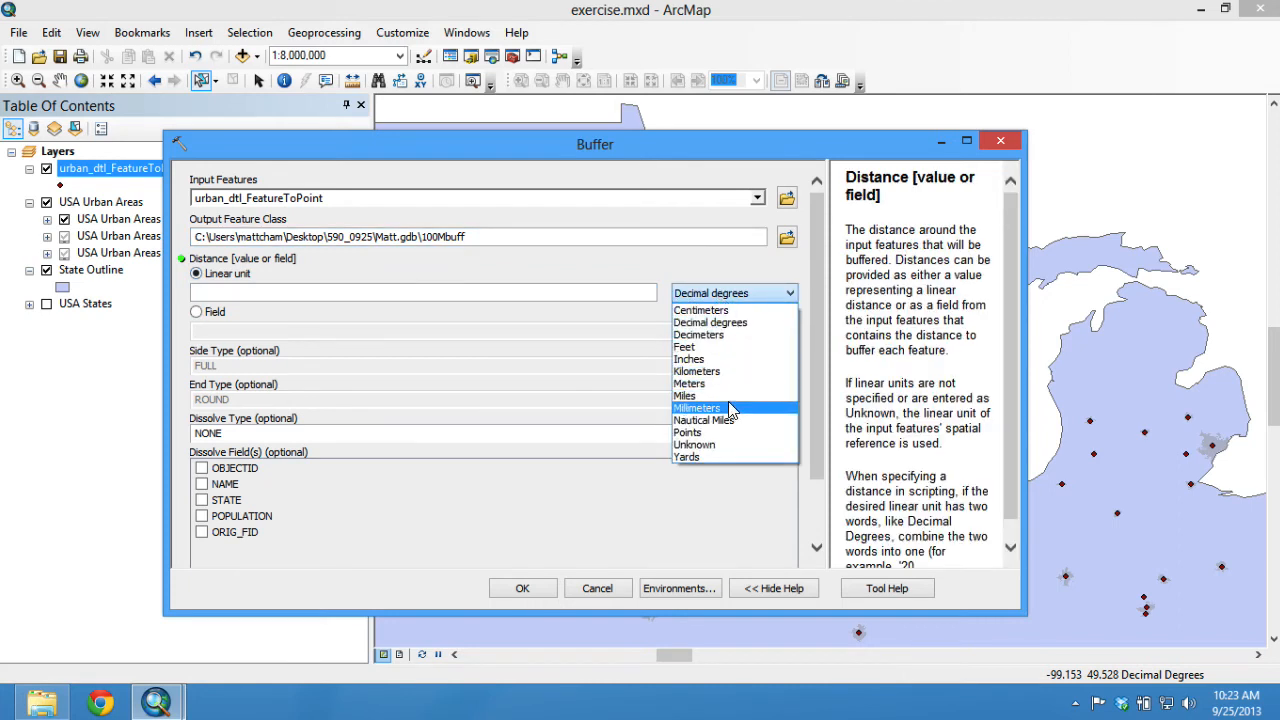
{"action": "left_click", "coordinate": [718, 395]}
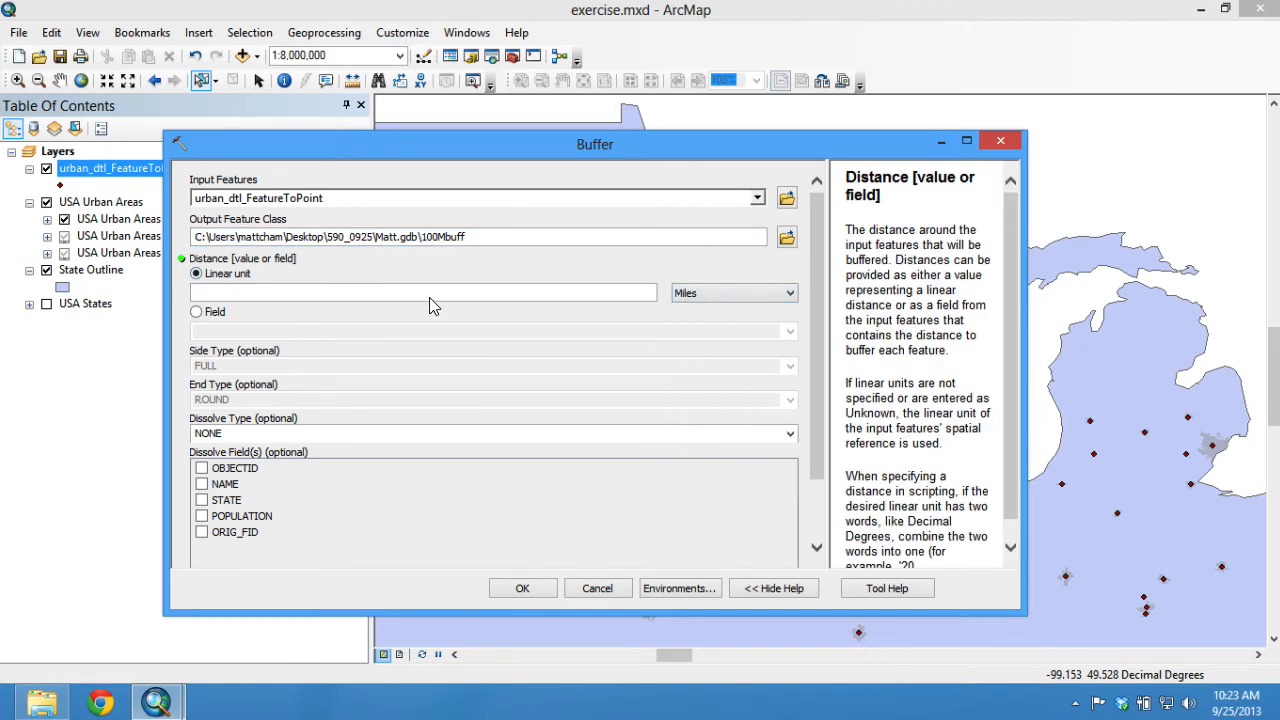
{"action": "left_click", "coordinate": [493, 296]}
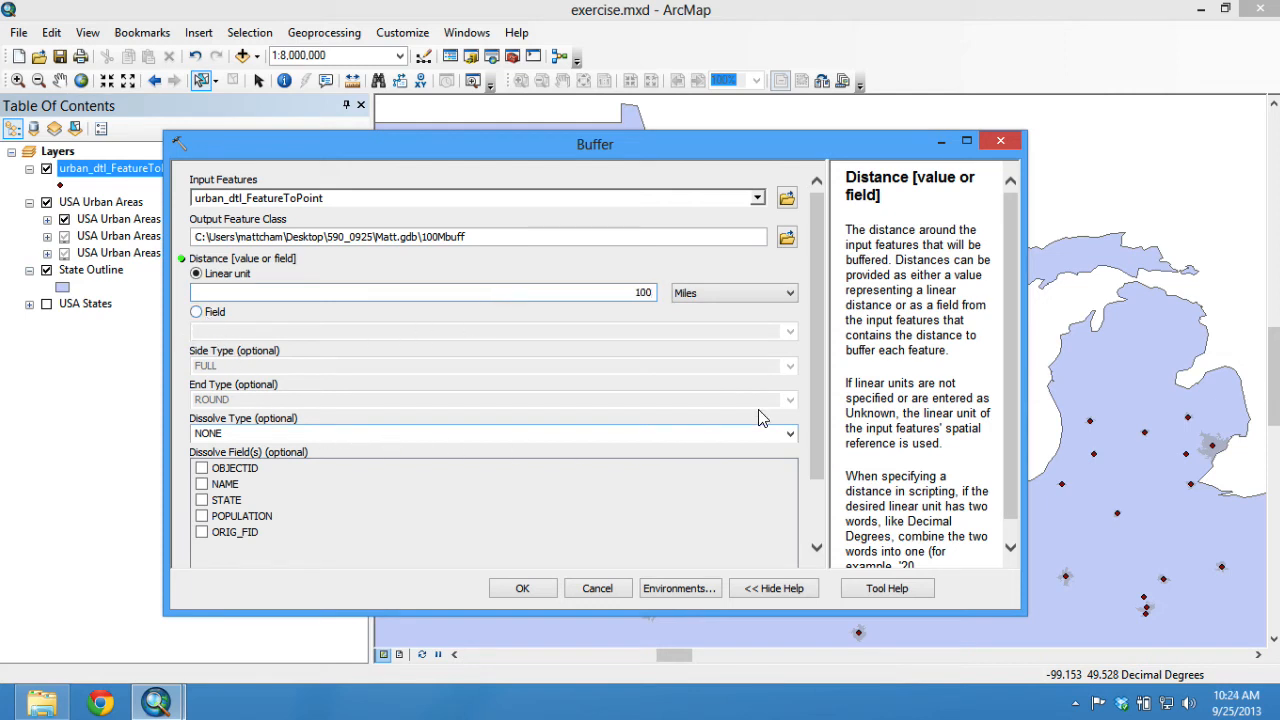
{"action": "scroll", "coordinate": [820, 421], "scroll_direction": "down", "scroll_amount": 3}
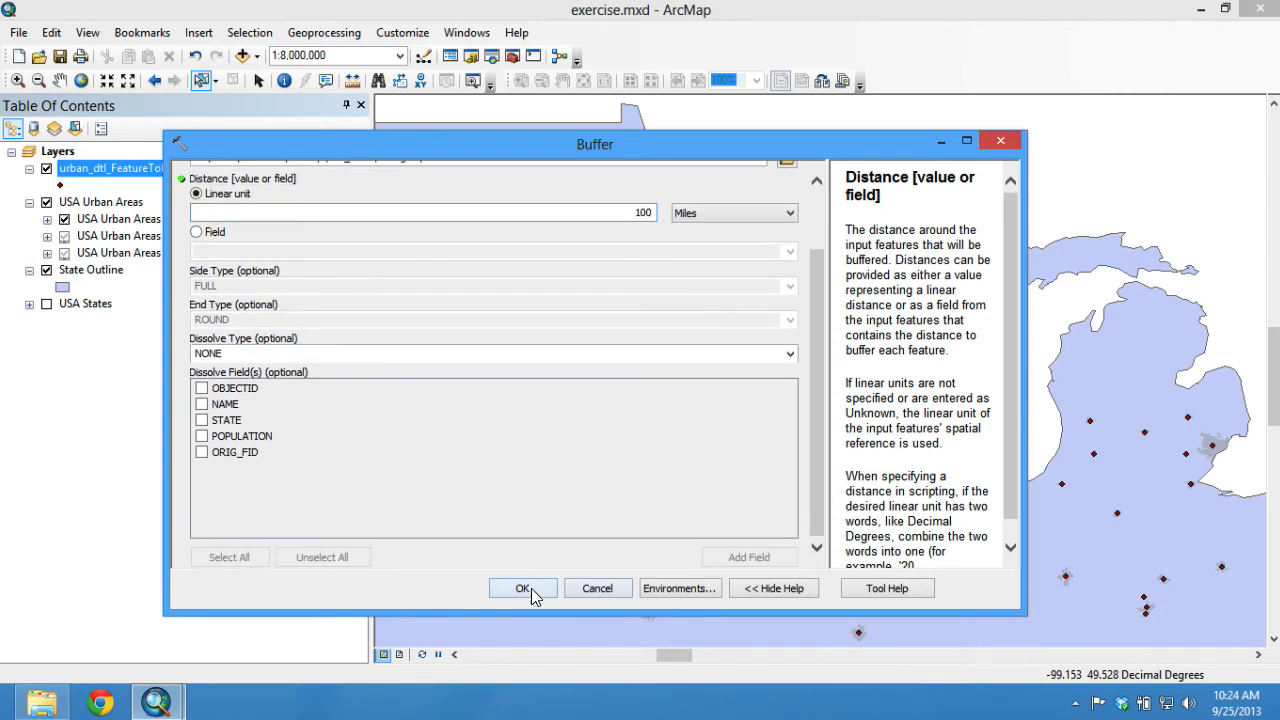
{"action": "left_click", "coordinate": [523, 588]}
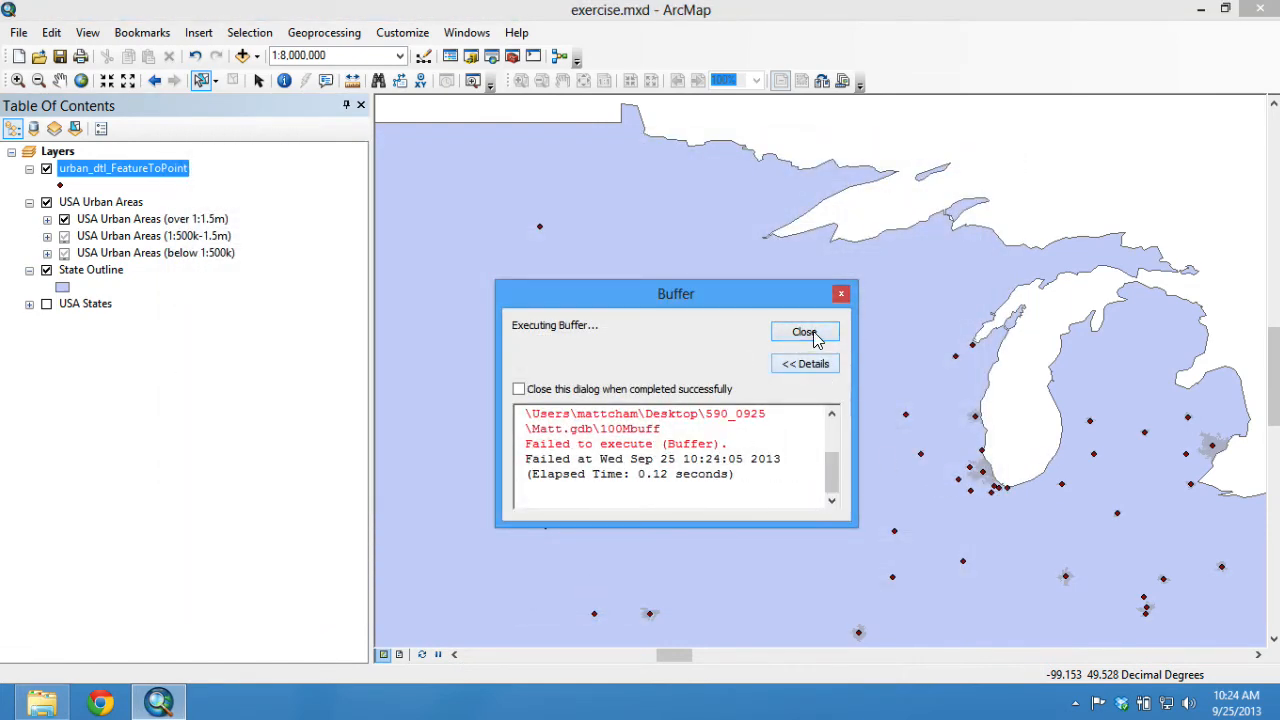
{"action": "left_click", "coordinate": [813, 331]}
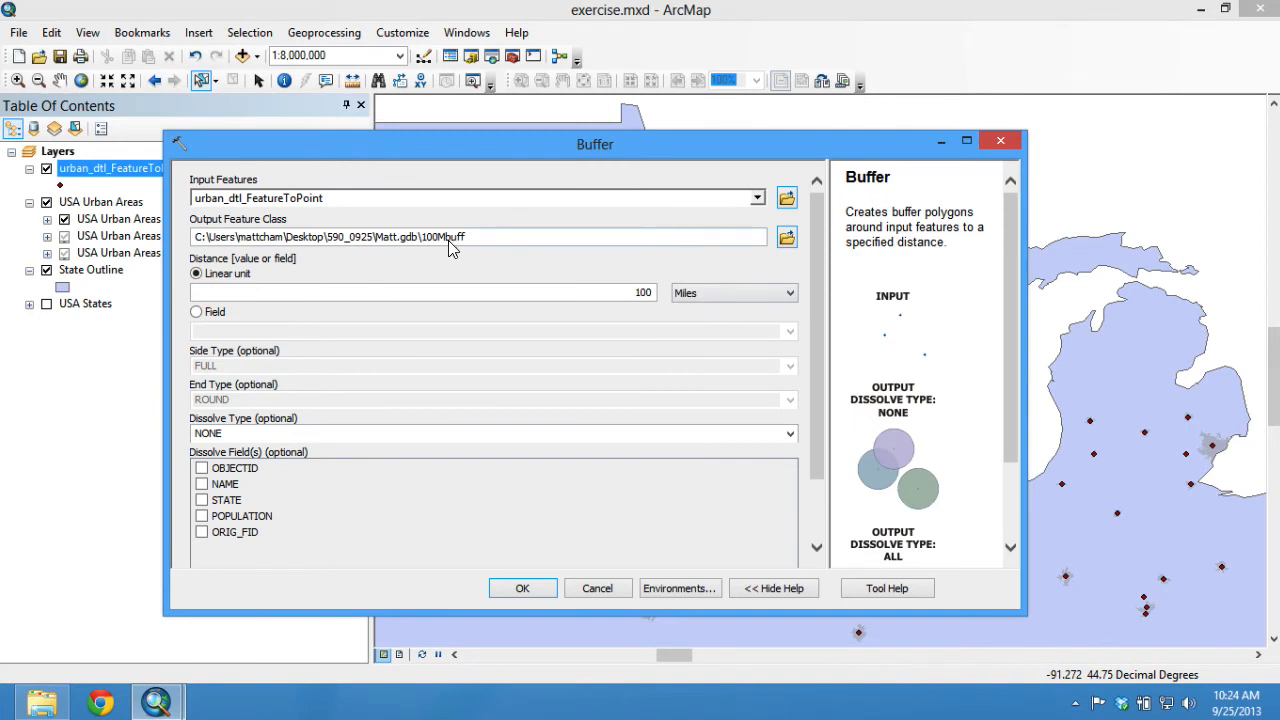
Step: Redirect the buffer's output from the geodatabase to a shapefile named 100Mbuff in the 590_0925 folder
{"action": "left_click", "coordinate": [454, 239]}
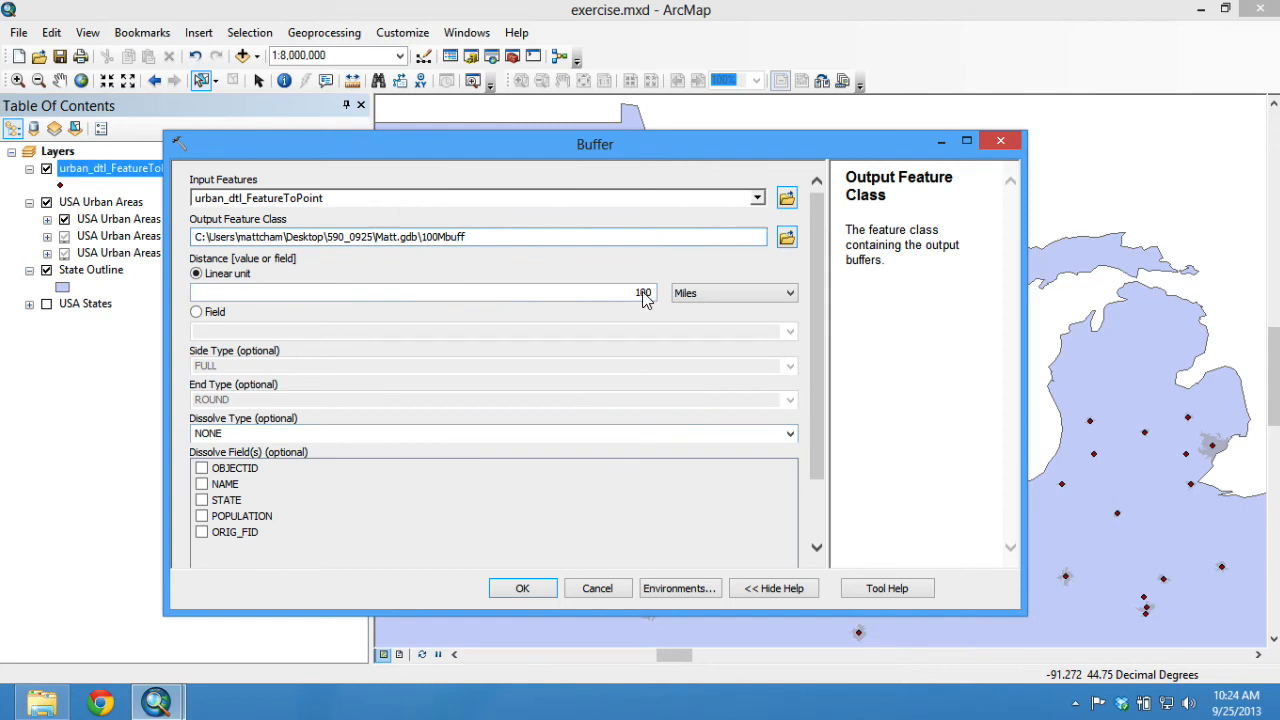
{"action": "left_click", "coordinate": [569, 258]}
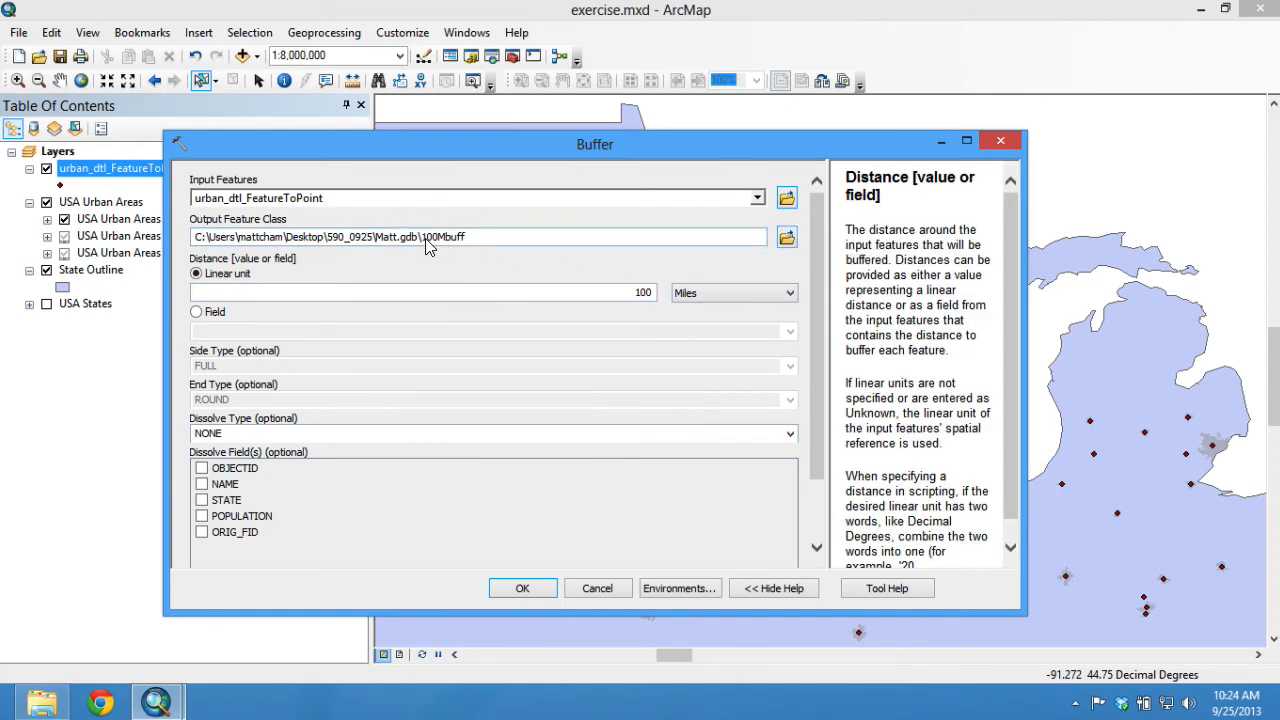
{"action": "left_click", "coordinate": [786, 237]}
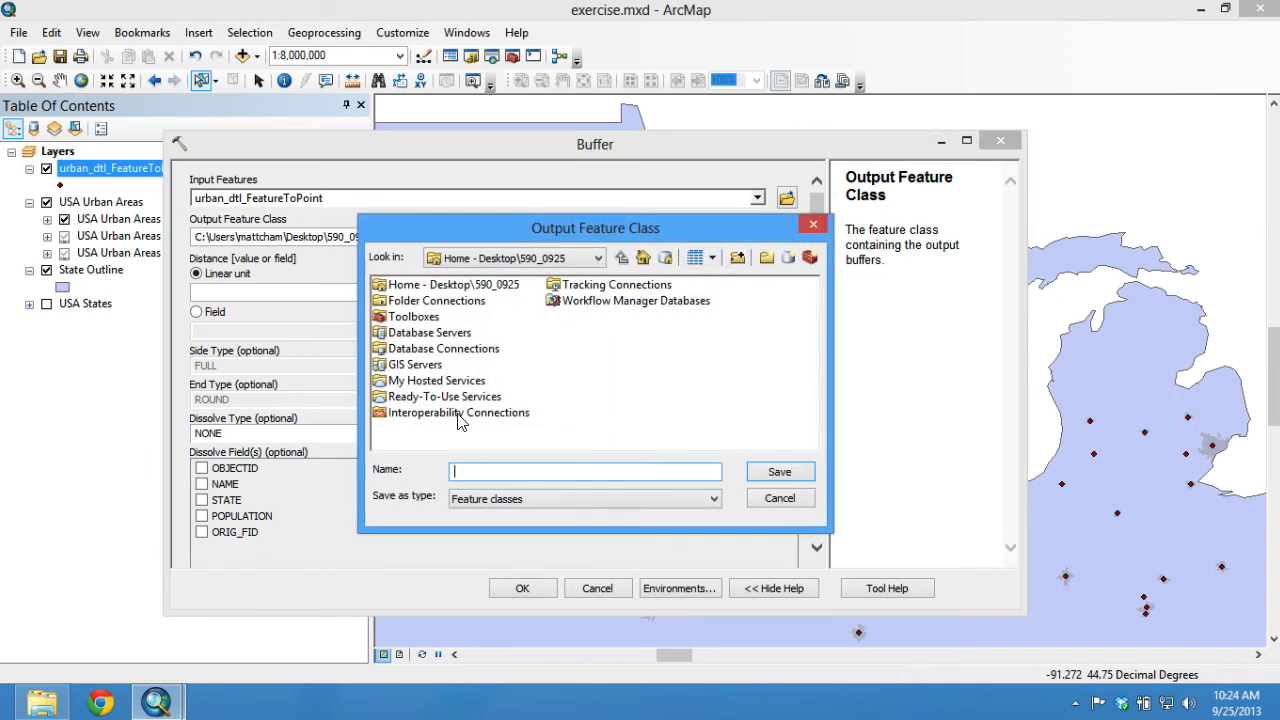
{"action": "left_click", "coordinate": [598, 259]}
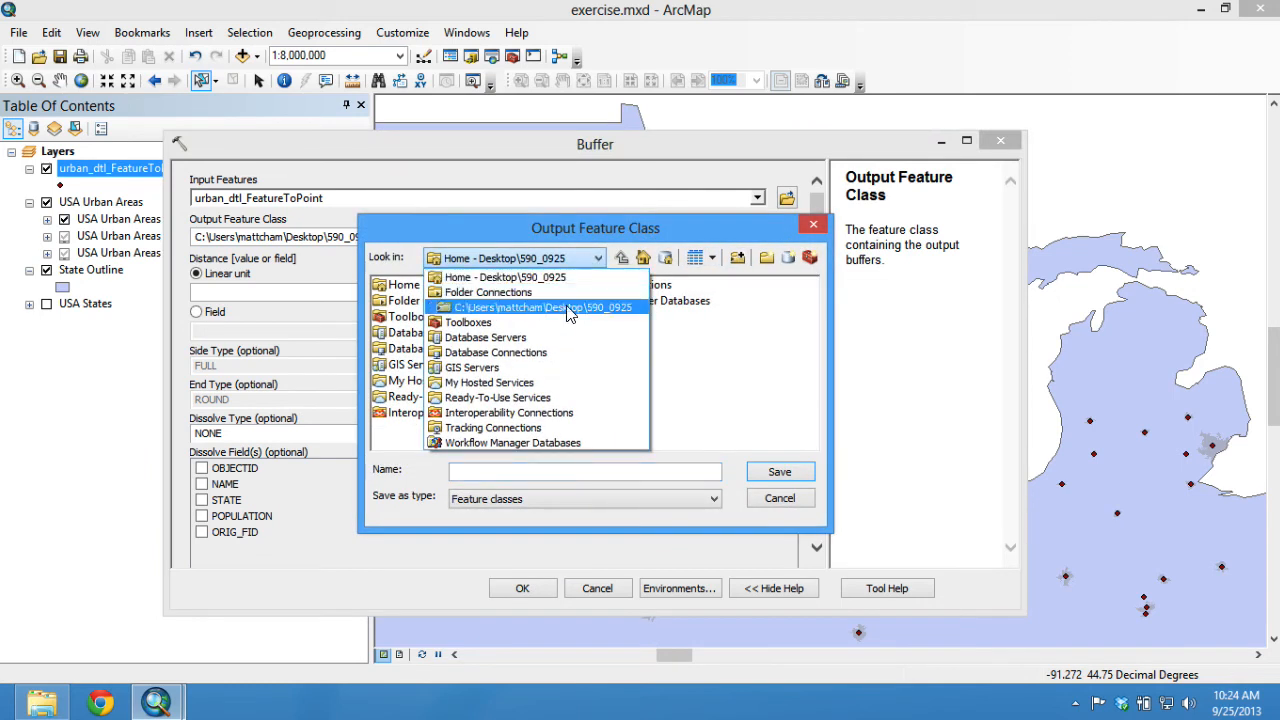
{"action": "left_click", "coordinate": [628, 308]}
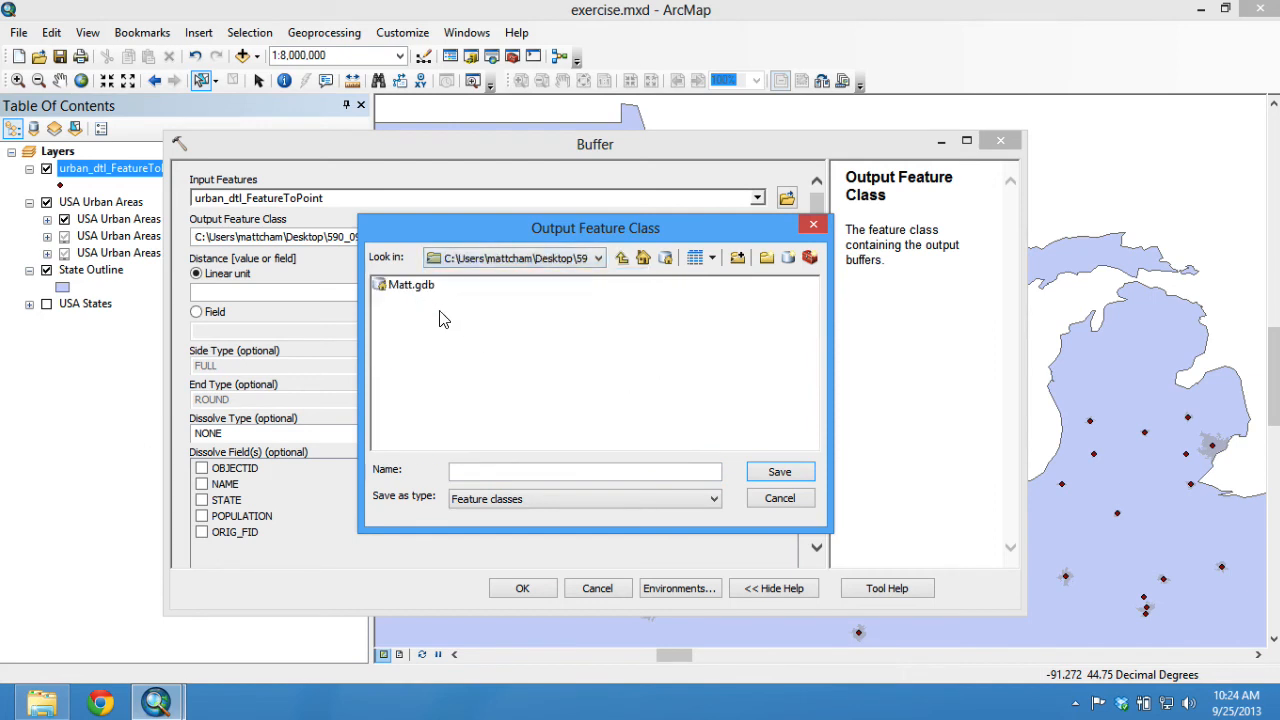
{"action": "left_click", "coordinate": [500, 508]}
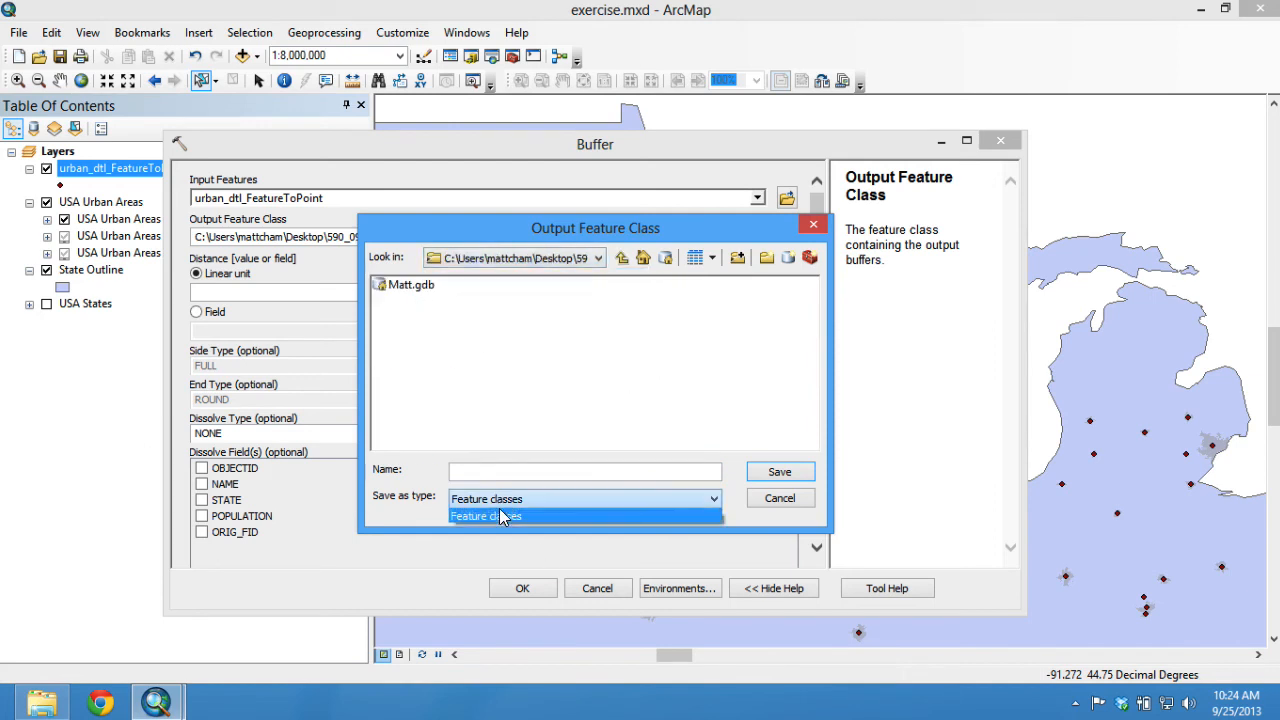
{"action": "left_click", "coordinate": [499, 508]}
{"action": "left_click", "coordinate": [491, 470]}
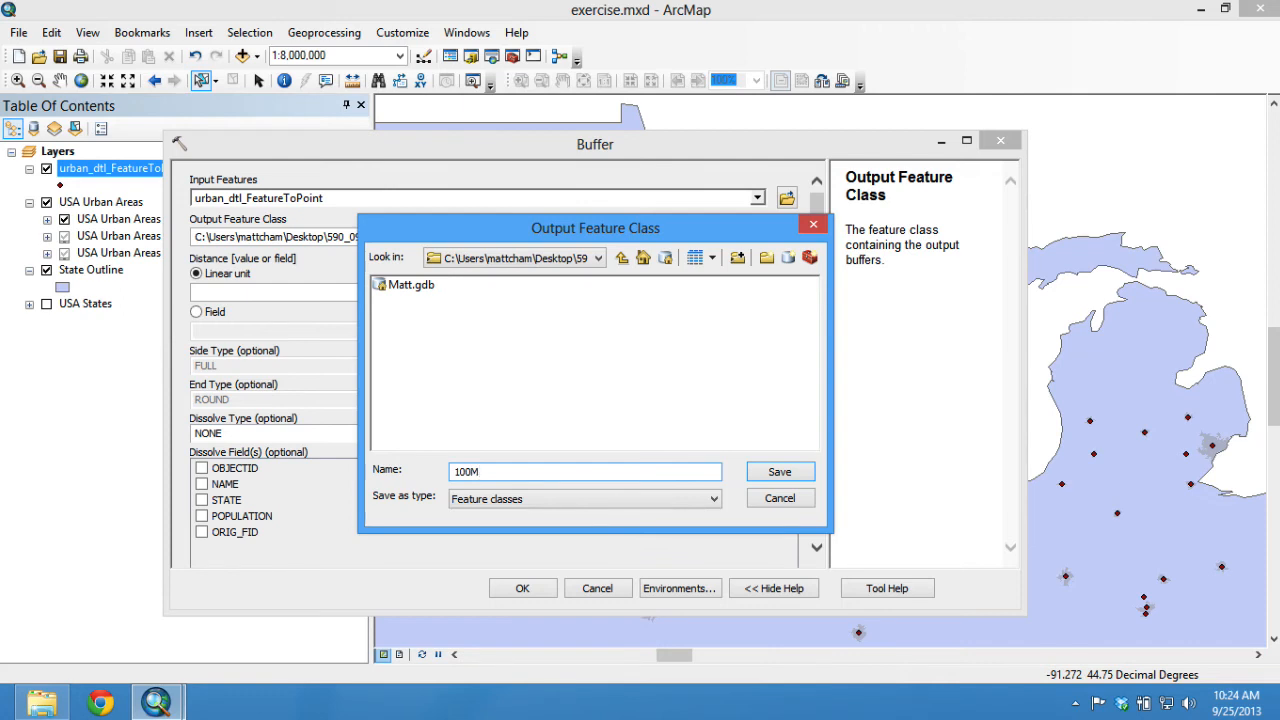
{"action": "left_click", "coordinate": [790, 474]}
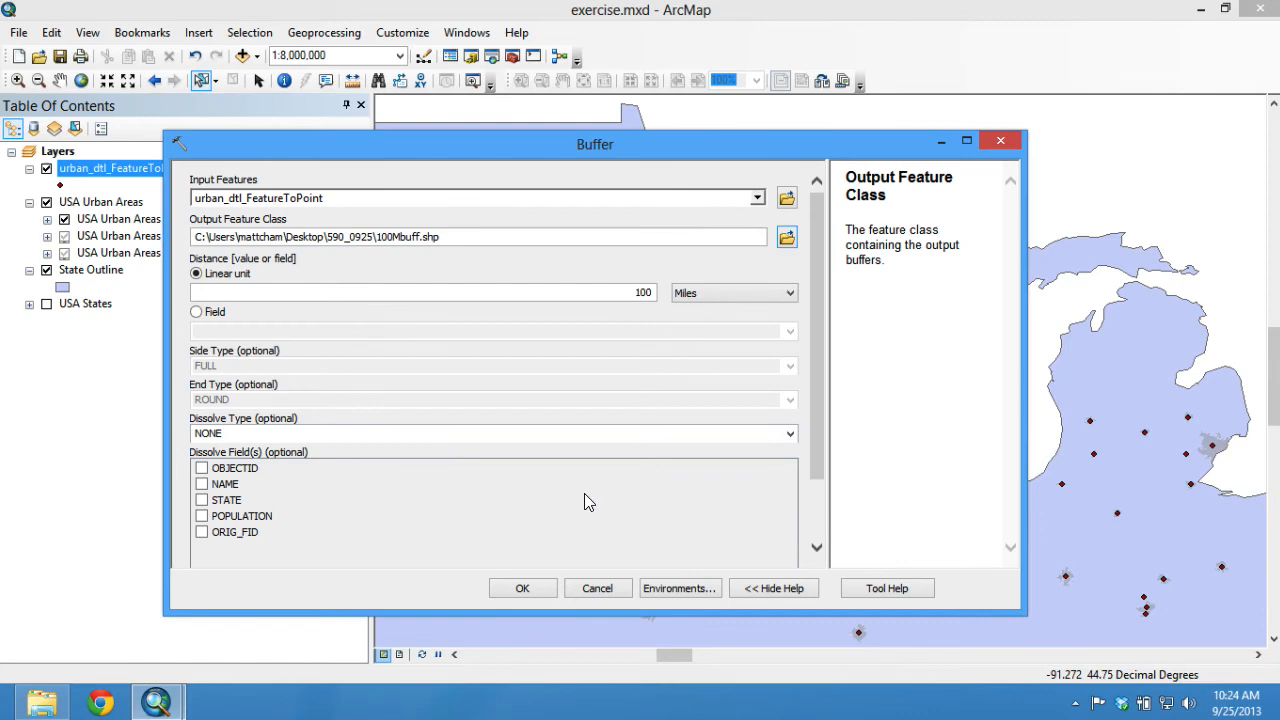
Step: Run the 100-mile Buffer on the urban points without dissolving and bring the whole country into view
{"action": "left_click", "coordinate": [519, 586]}
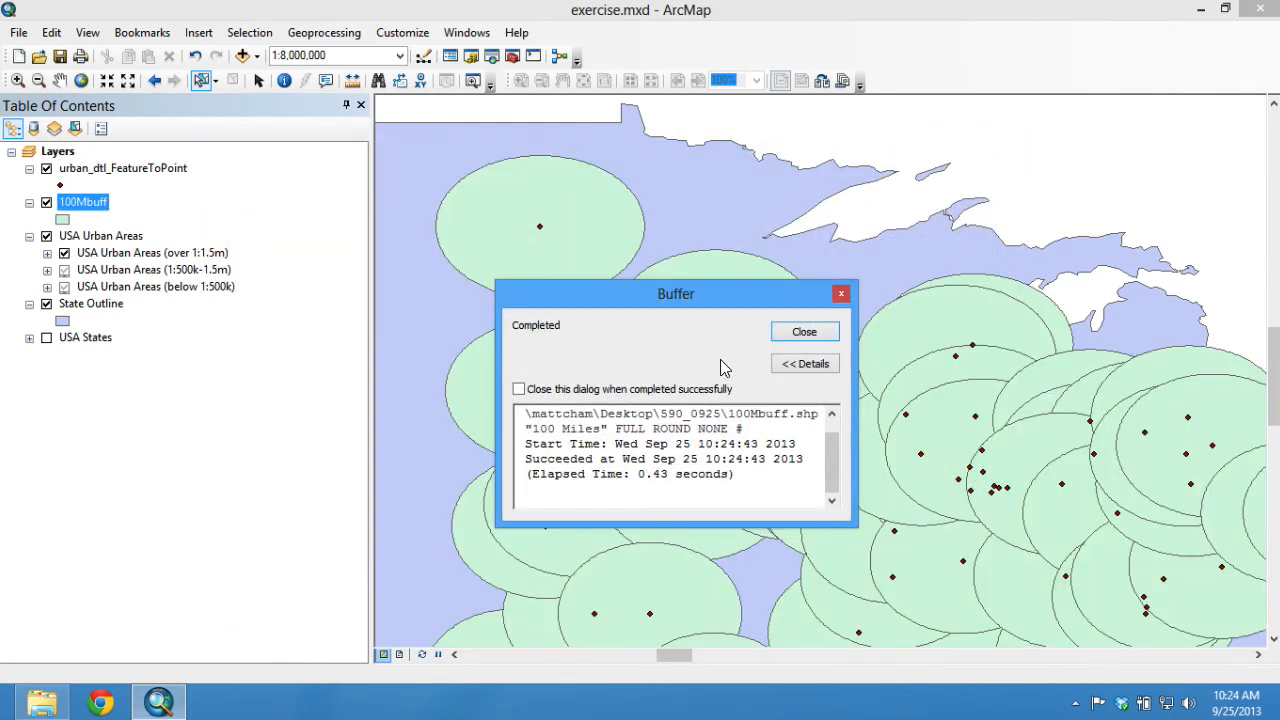
{"action": "left_click", "coordinate": [841, 295]}
{"action": "scroll", "coordinate": [960, 422], "scroll_direction": "up", "scroll_amount": 3}
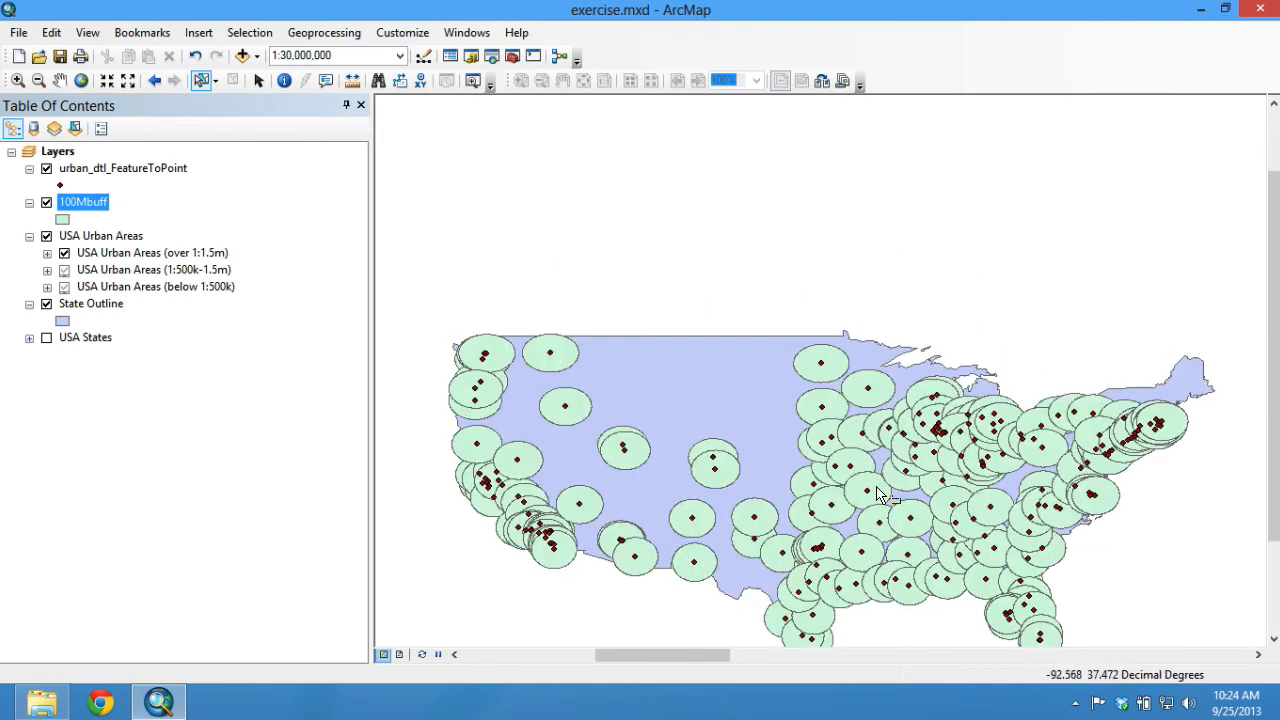
{"action": "left_click_drag", "start_coordinate": [867, 465], "coordinate": [827, 368]}
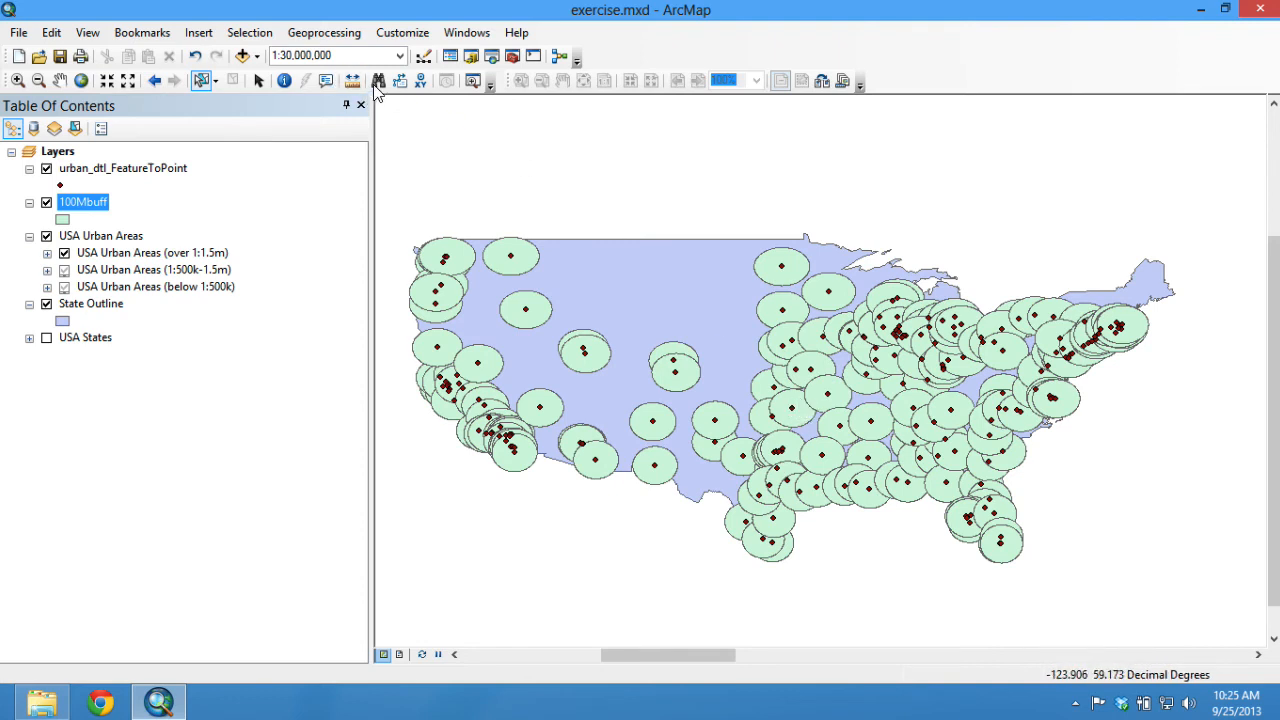
Step: Dissolve the 100Mbuff layer into c100Mbuff_Dissolve without any dissolve fields, keeping multipart features enabled
{"action": "left_click", "coordinate": [343, 38]}
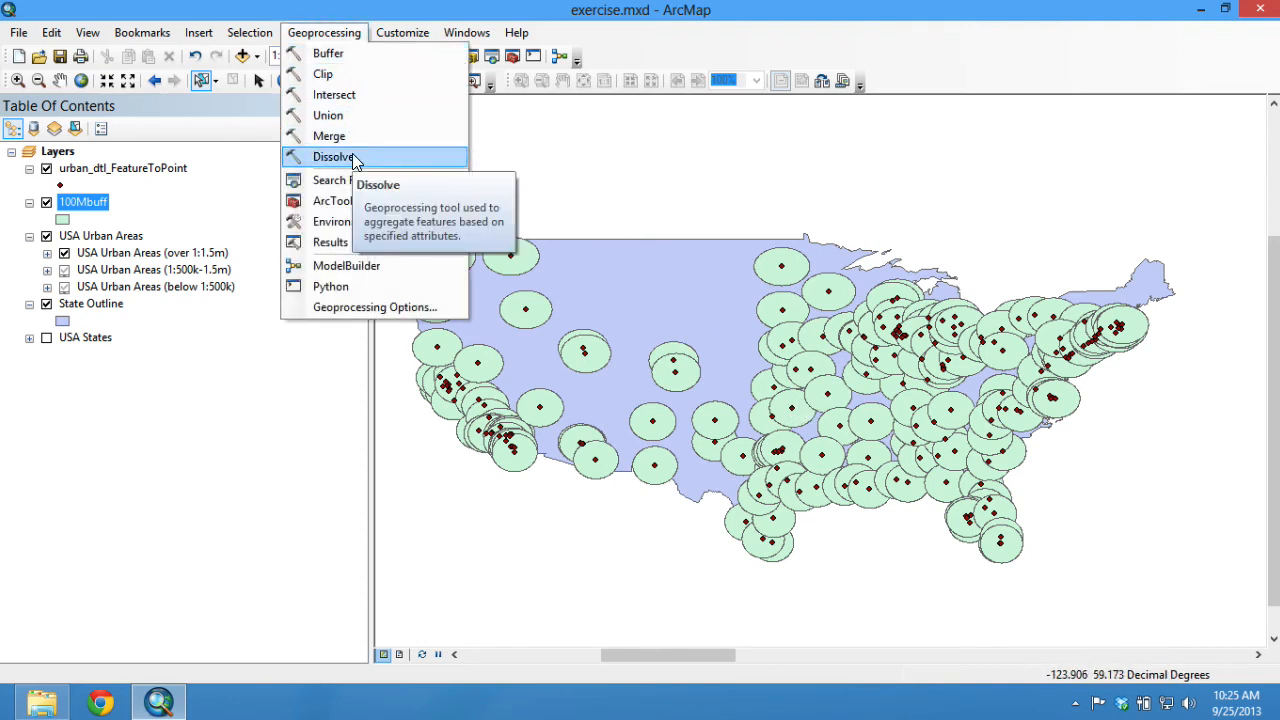
{"action": "left_click", "coordinate": [352, 157]}
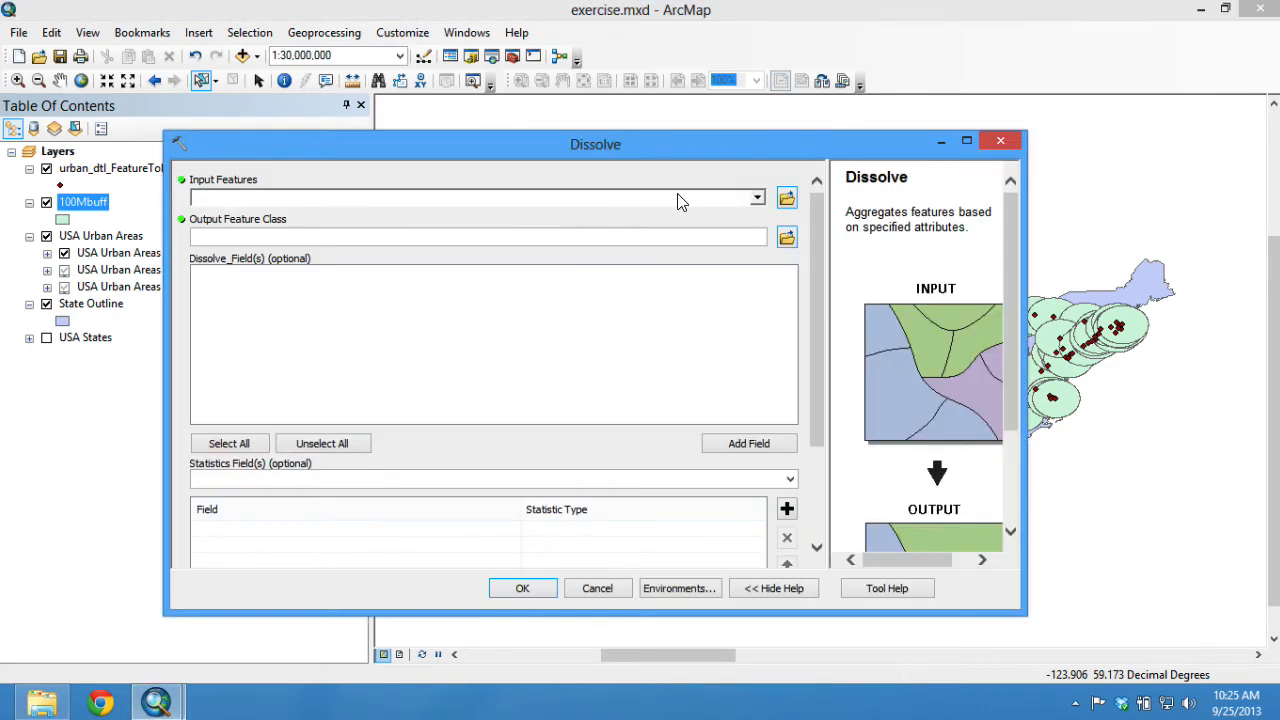
{"action": "left_click", "coordinate": [757, 197]}
{"action": "left_click", "coordinate": [265, 232]}
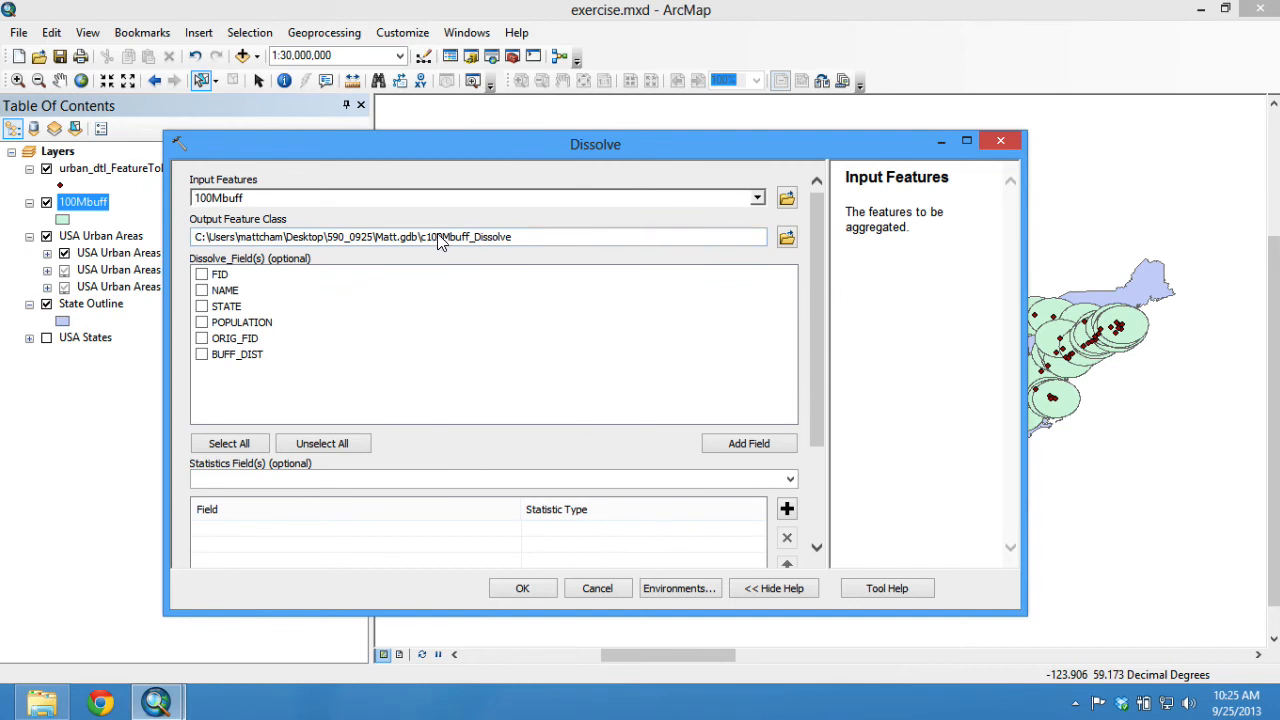
{"action": "scroll", "coordinate": [813, 356], "scroll_direction": "down", "scroll_amount": 3}
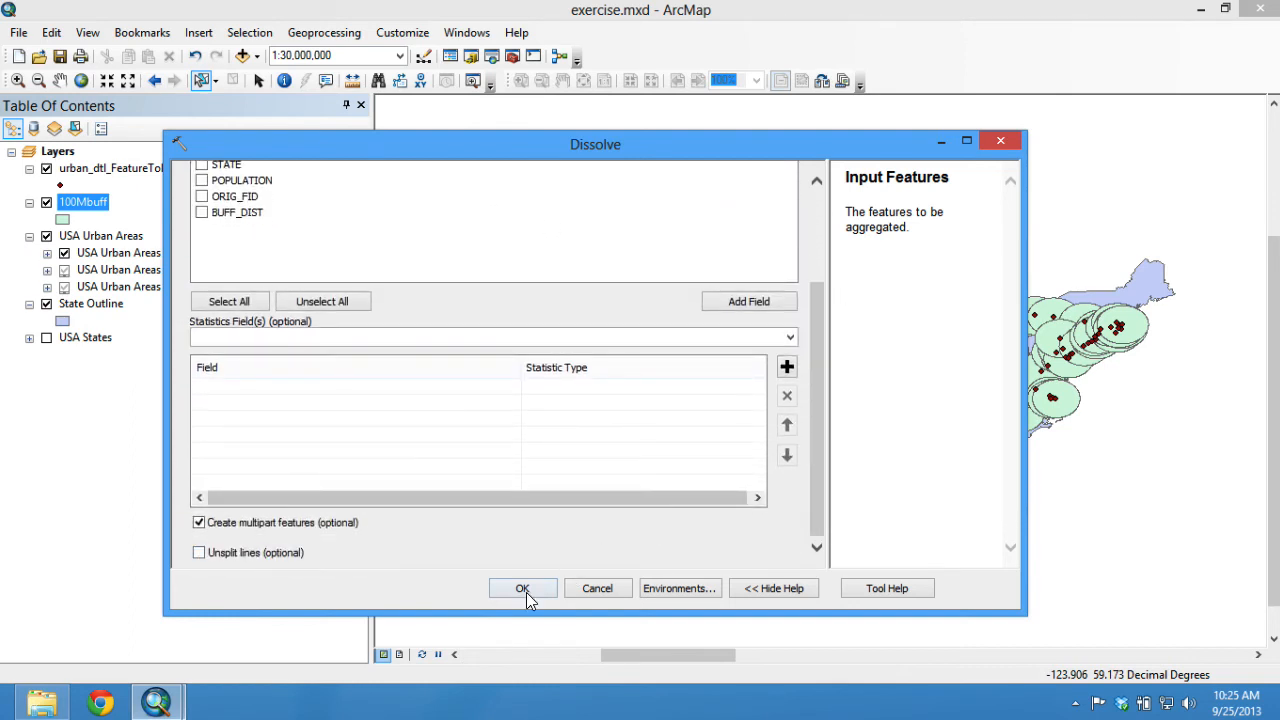
{"action": "left_click", "coordinate": [524, 589]}
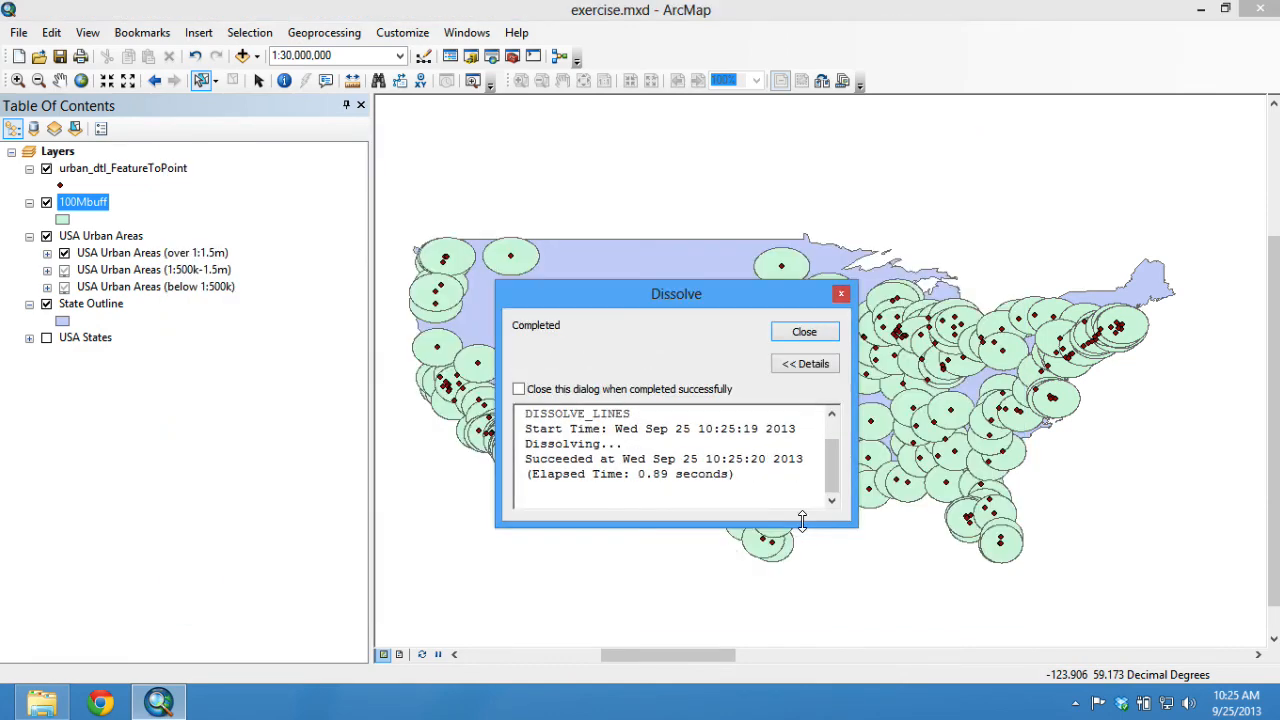
{"action": "left_click_drag", "start_coordinate": [751, 294], "coordinate": [749, 511]}
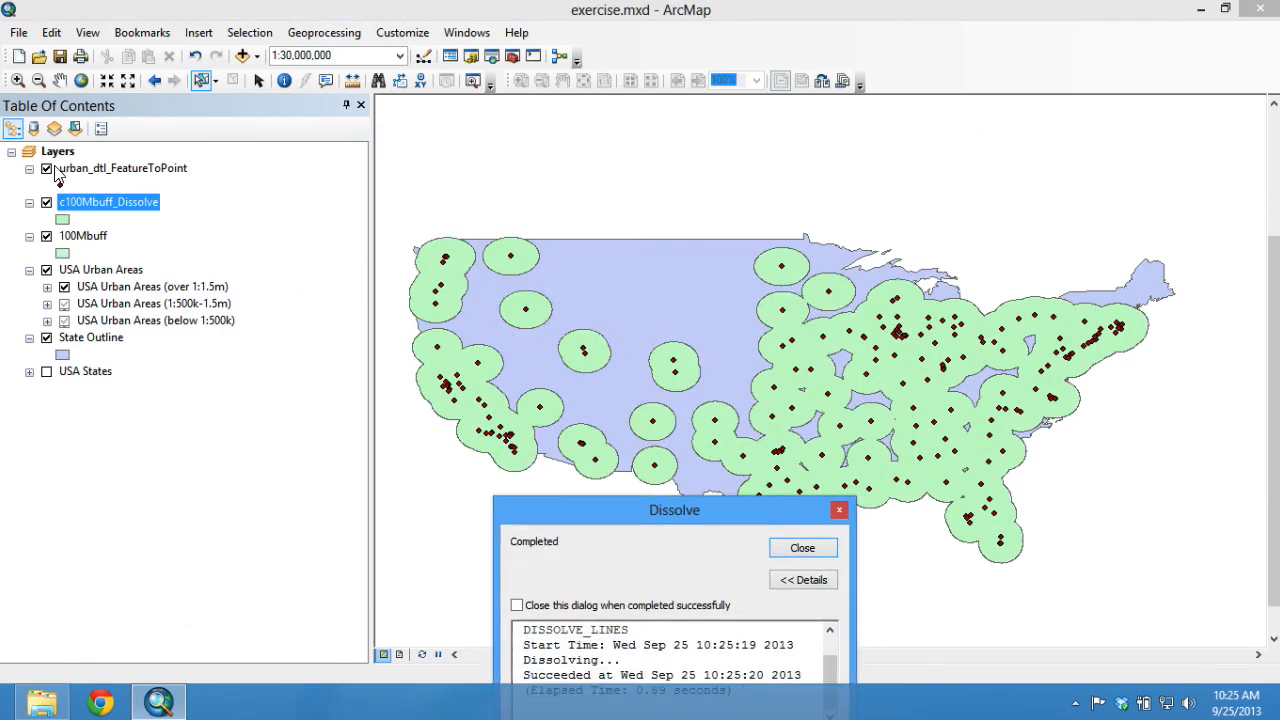
{"action": "left_click", "coordinate": [55, 167]}
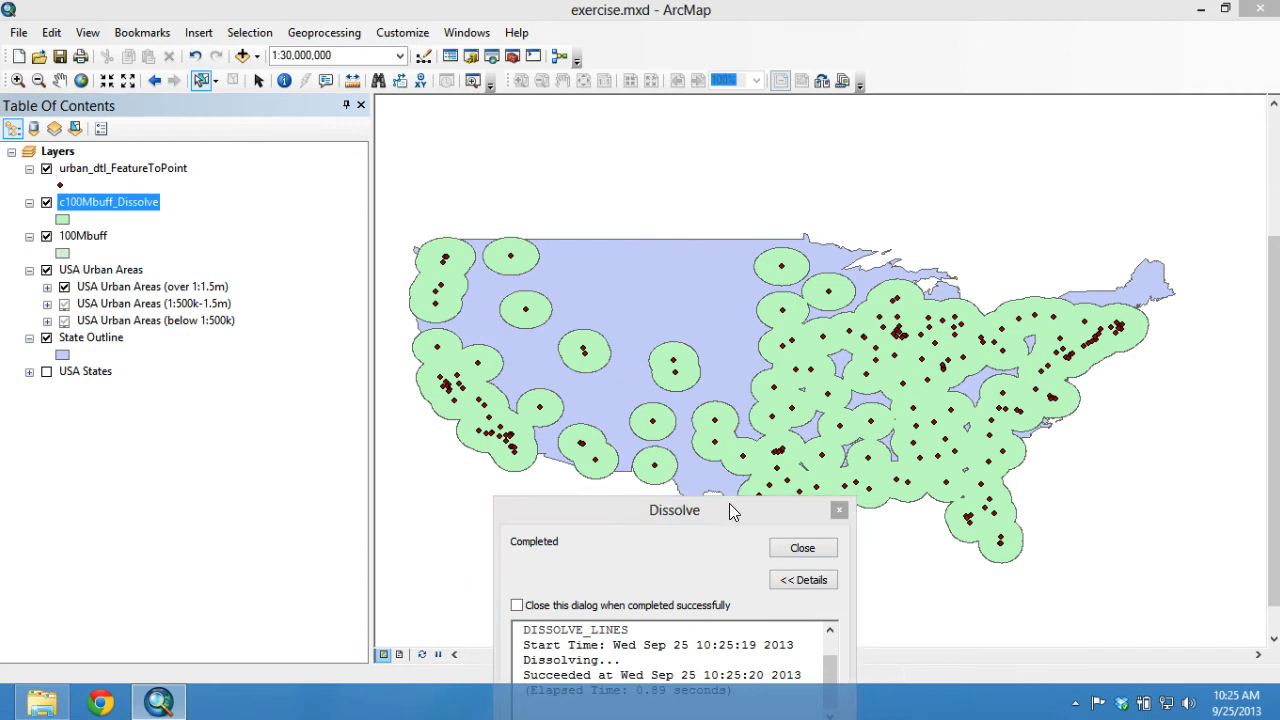
{"action": "left_click_drag", "start_coordinate": [728, 506], "coordinate": [725, 277]}
{"action": "left_click", "coordinate": [811, 319]}
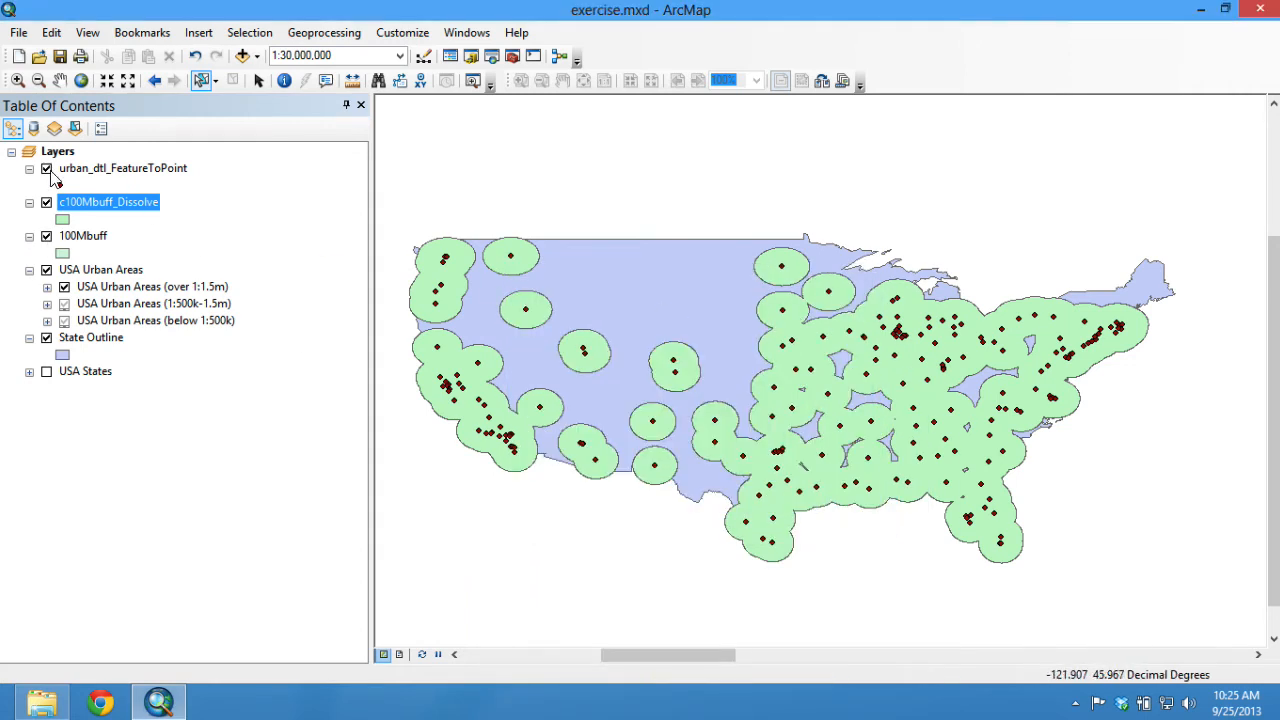
Step: Hide the urban_dtl_FeatureToPoint, 100Mbuff and USA Urban Areas layers, keeping c100Mbuff_Dissolve and State Outline displayed
{"action": "left_click", "coordinate": [47, 169]}
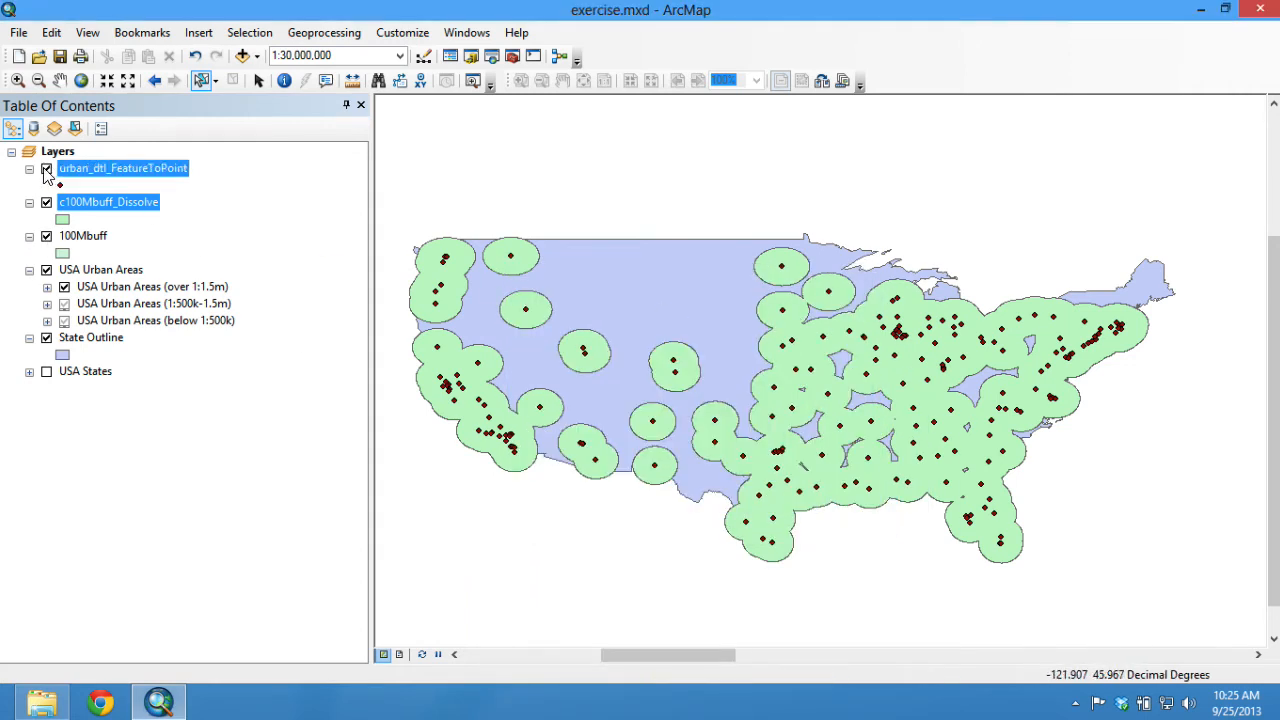
{"action": "left_click", "coordinate": [46, 271]}
{"action": "left_click", "coordinate": [46, 338]}
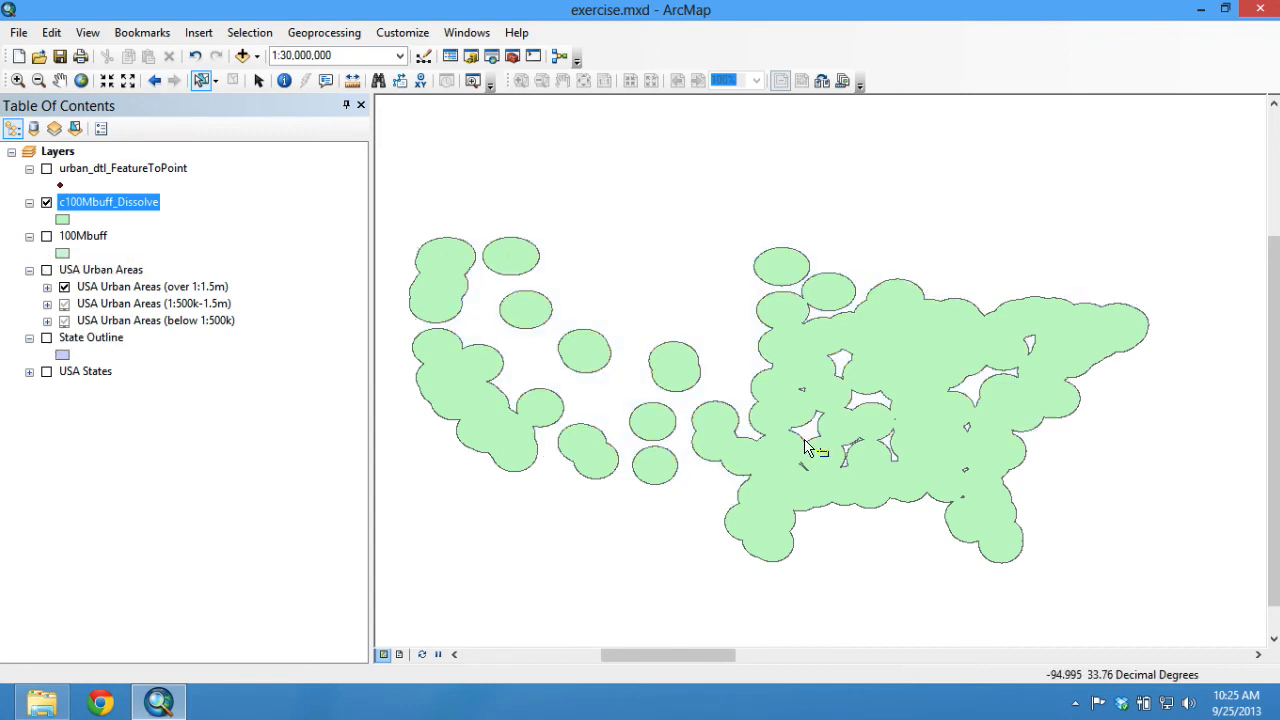
{"action": "left_click", "coordinate": [46, 338]}
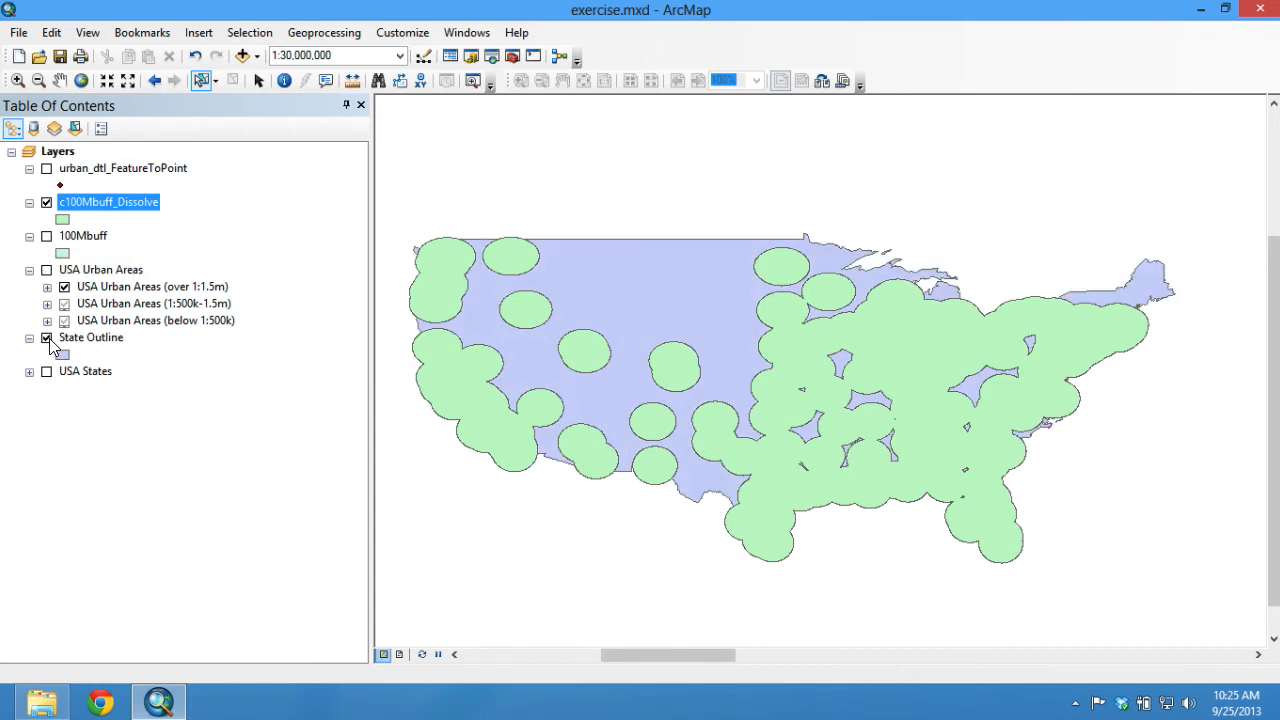
Step: Examine the background processing setting in the Geoprocessing Options without changing it
{"action": "left_click", "coordinate": [327, 33]}
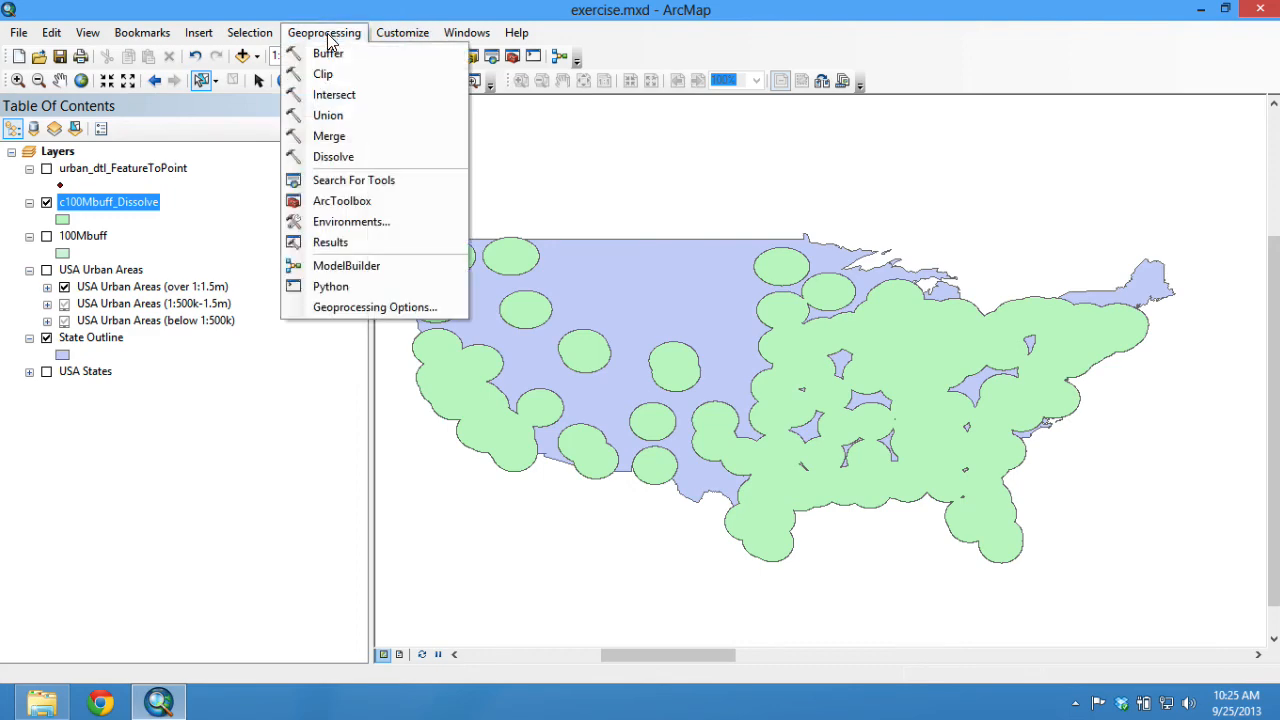
{"action": "left_click", "coordinate": [362, 310]}
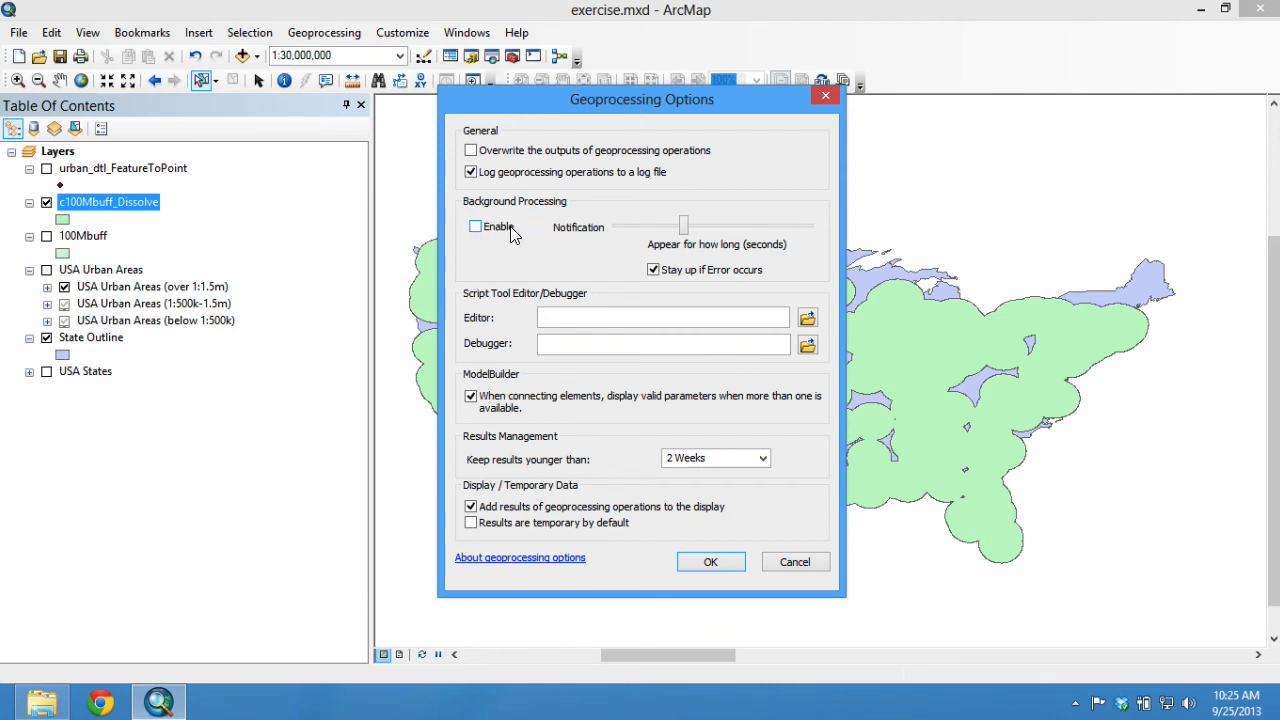
{"action": "left_click", "coordinate": [824, 96]}
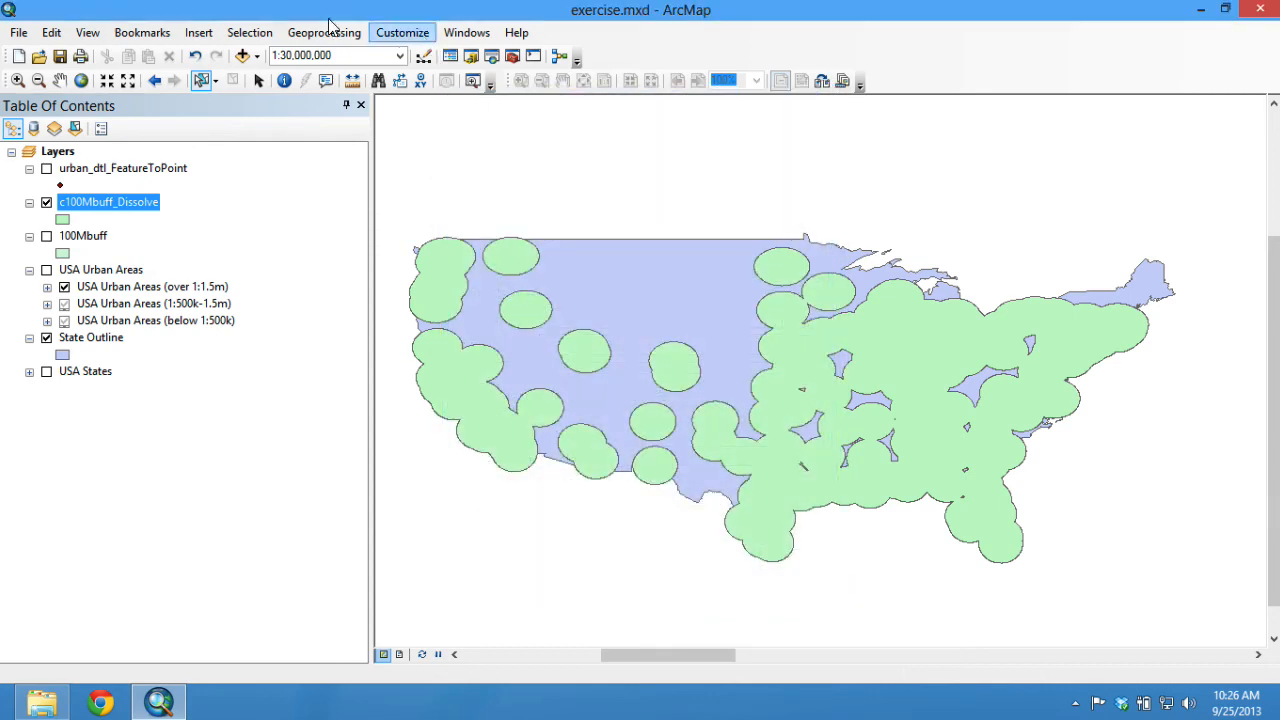
{"action": "left_click", "coordinate": [324, 32]}
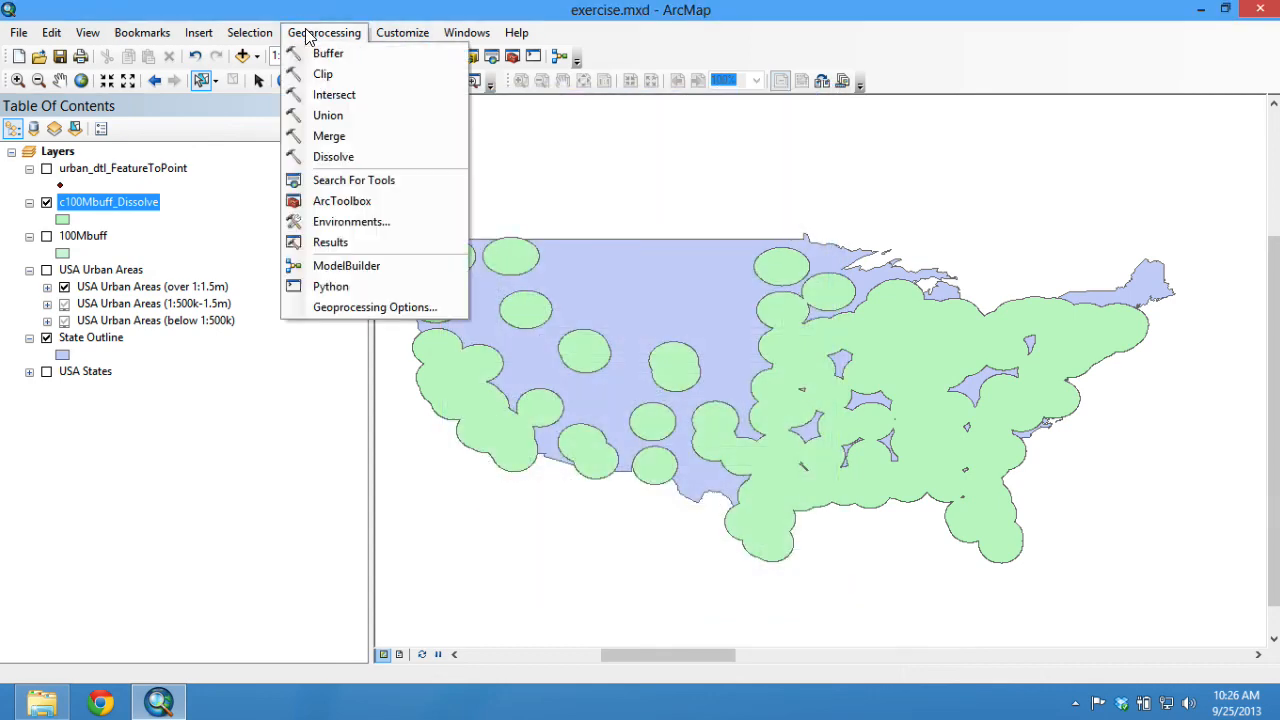
{"action": "left_click", "coordinate": [632, 164]}
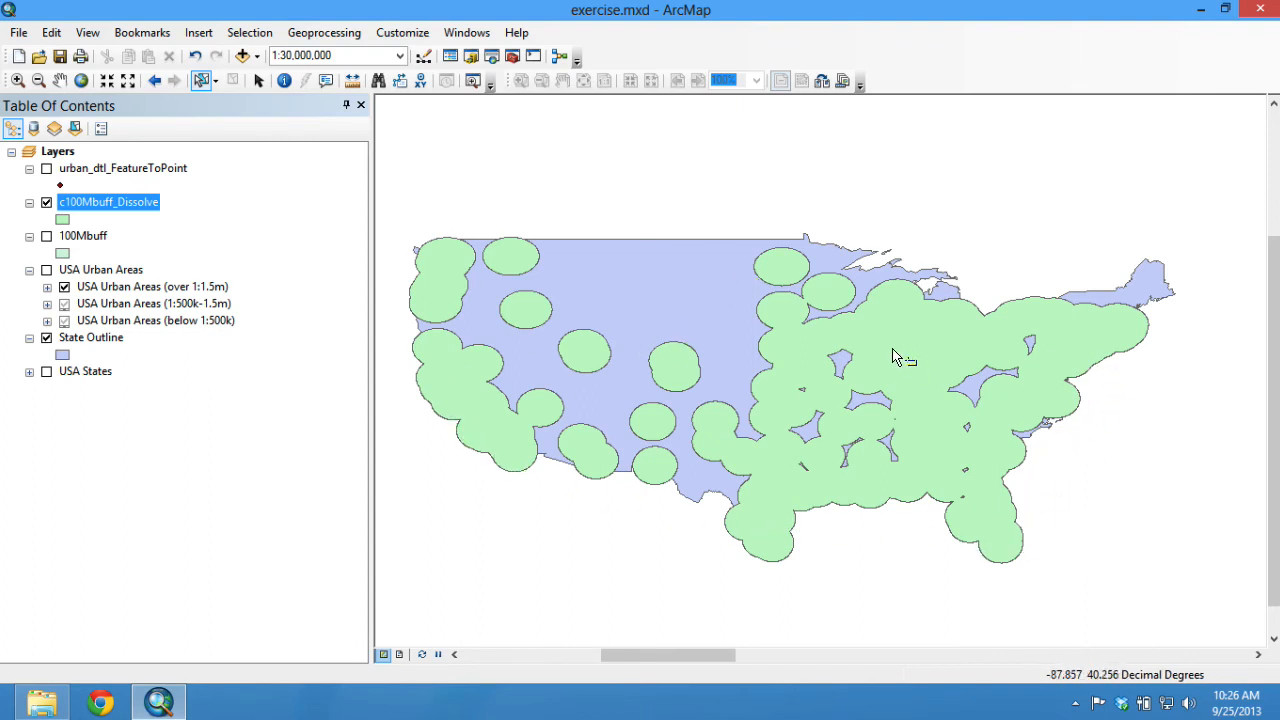
Step: Clip urban_dtl_FeatureToPoint with State Outline as the clip features, keeping the default output name and no XY tolerance
{"action": "left_click", "coordinate": [323, 33]}
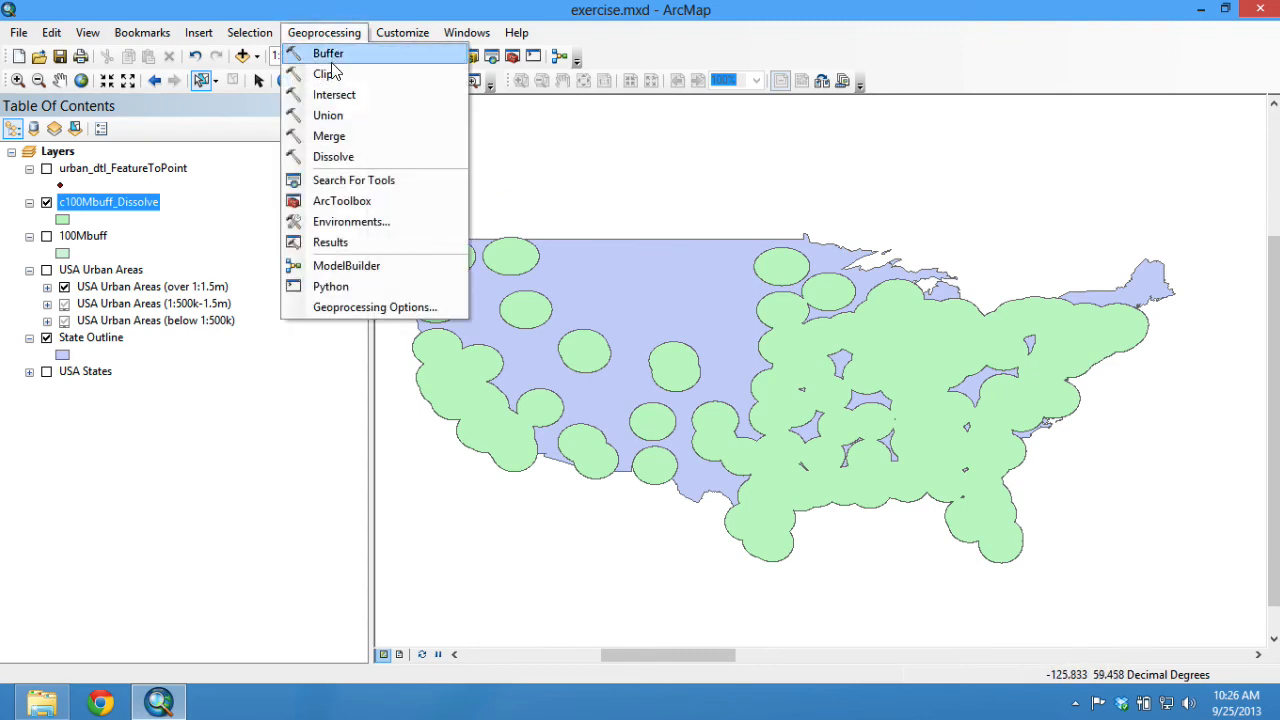
{"action": "left_click", "coordinate": [332, 77]}
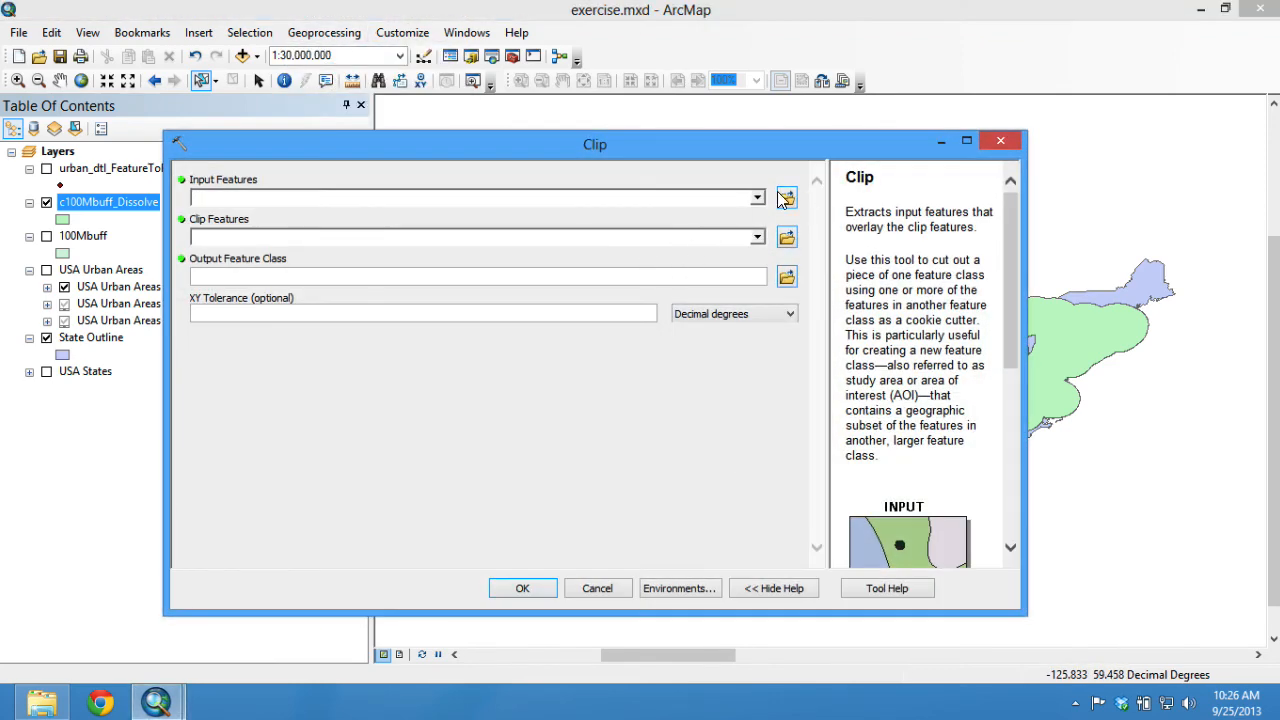
{"action": "left_click", "coordinate": [760, 199]}
{"action": "left_click", "coordinate": [330, 218]}
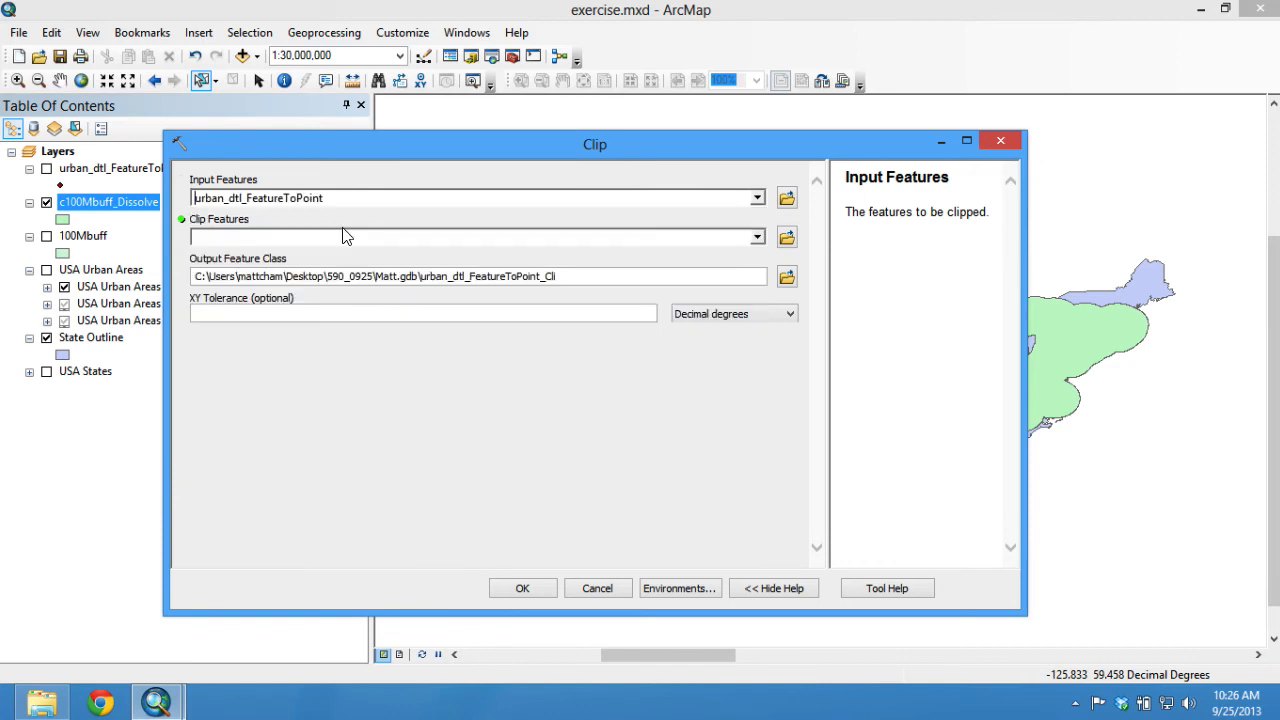
{"action": "left_click", "coordinate": [758, 237]}
{"action": "left_click", "coordinate": [284, 376]}
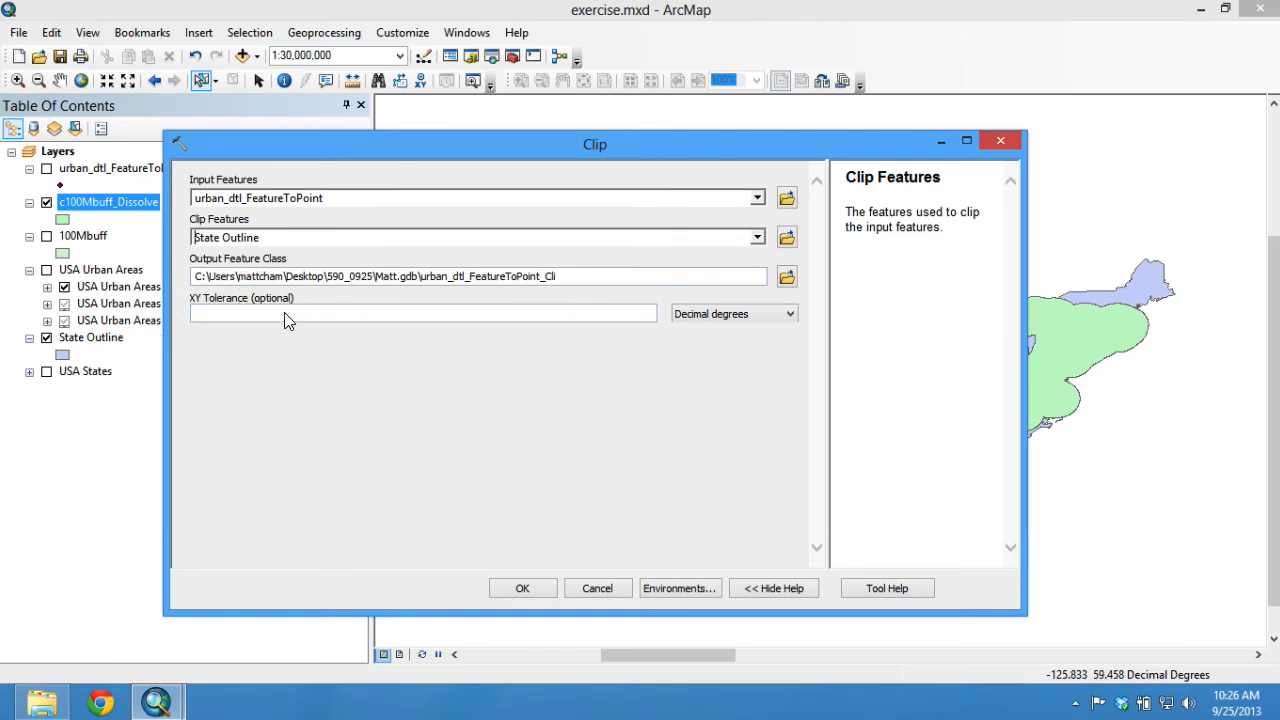
{"action": "left_click", "coordinate": [537, 589]}
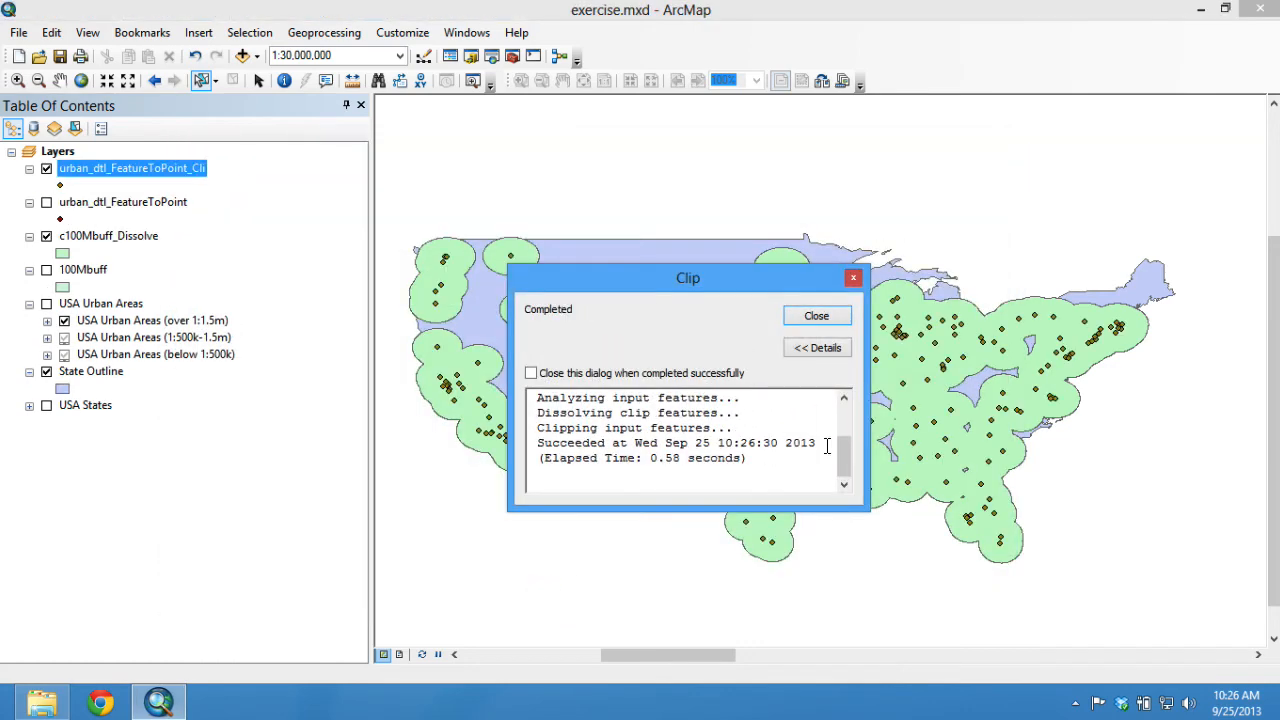
{"action": "left_click", "coordinate": [839, 322]}
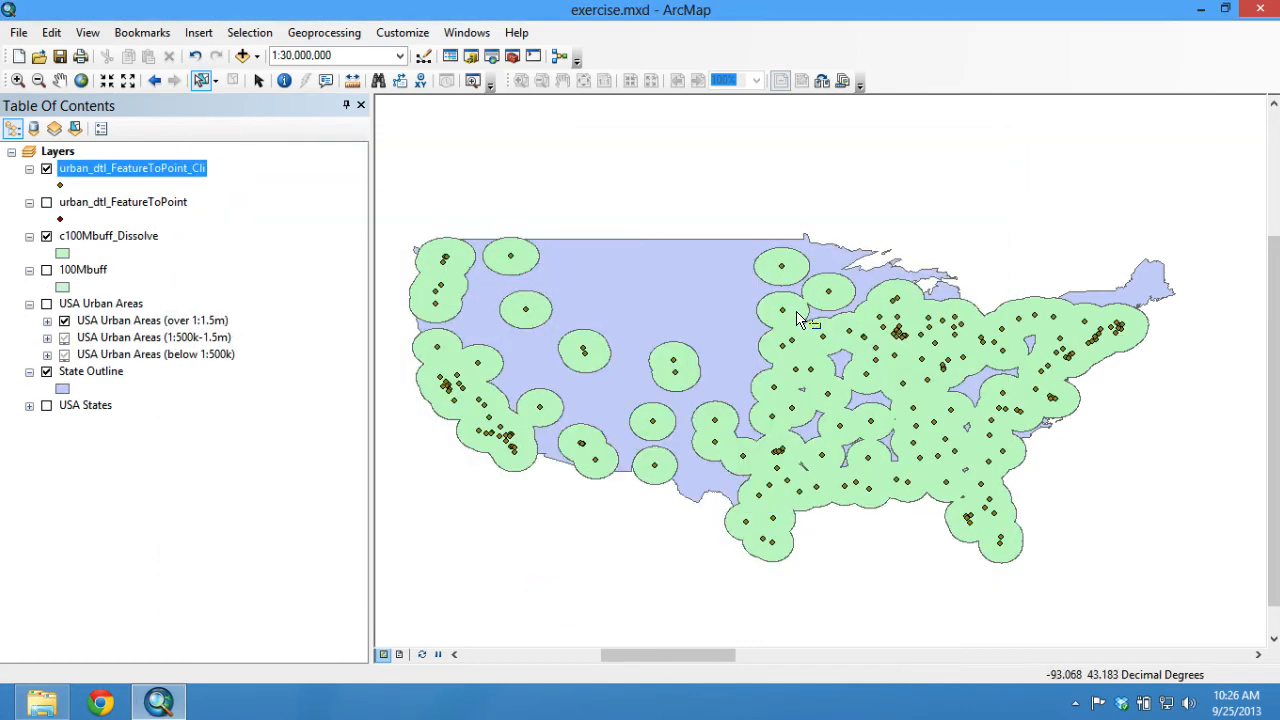
Step: Toggle the visibility of the urban_dtl_FeatureToPoint_Cli layer and remove it from the map
{"action": "left_click", "coordinate": [46, 169]}
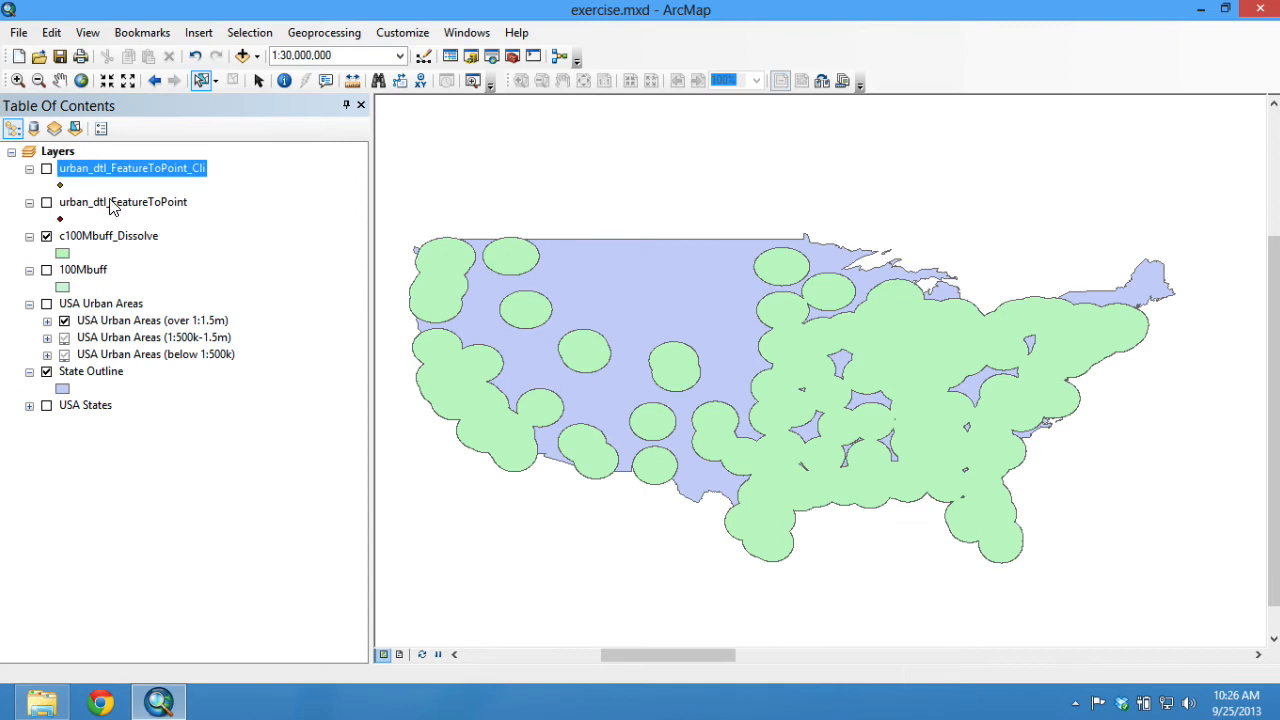
{"action": "left_click", "coordinate": [46, 169]}
{"action": "left_click", "coordinate": [46, 169]}
{"action": "right_click", "coordinate": [120, 168]}
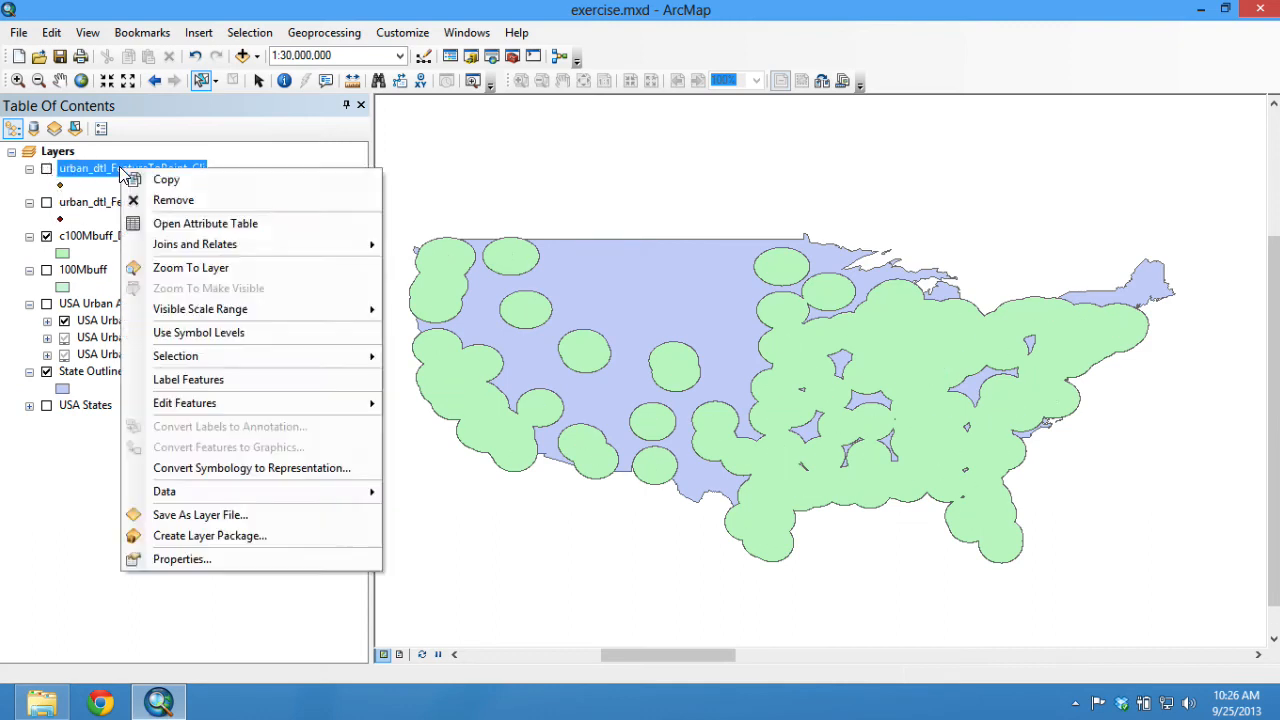
{"action": "left_click", "coordinate": [160, 197]}
{"action": "left_click", "coordinate": [335, 36]}
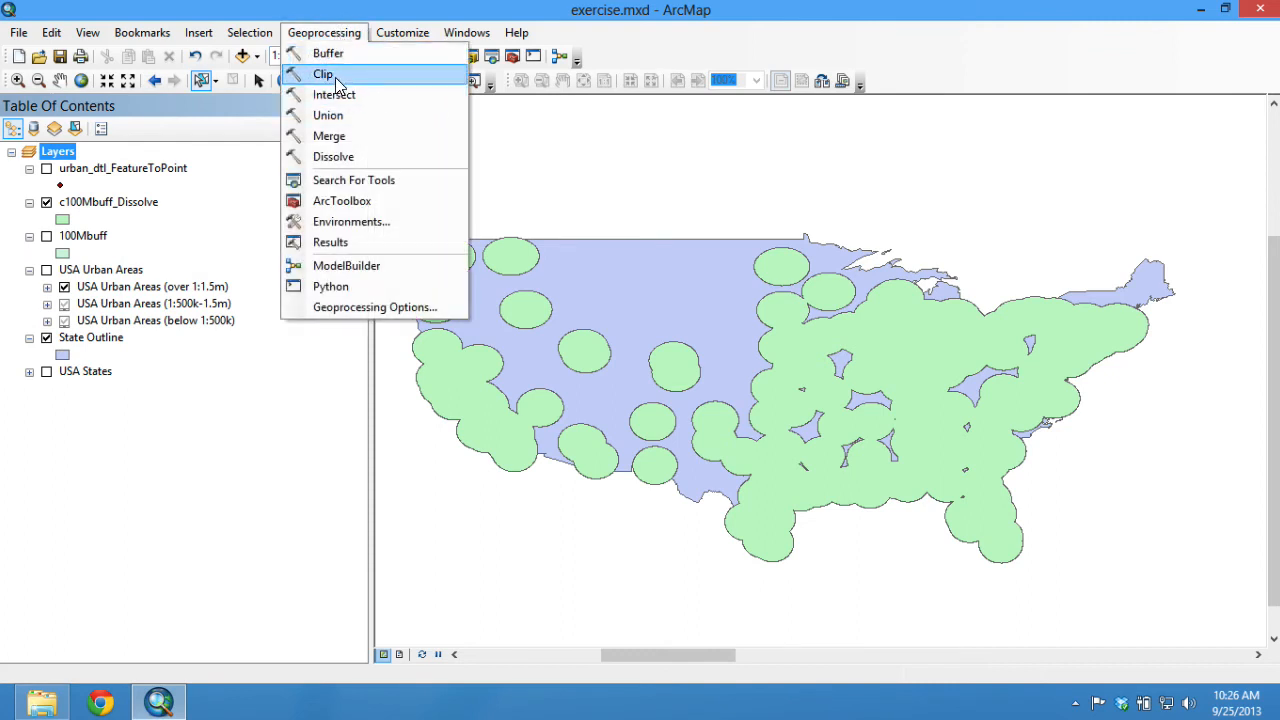
{"action": "key", "text": "Escape"}
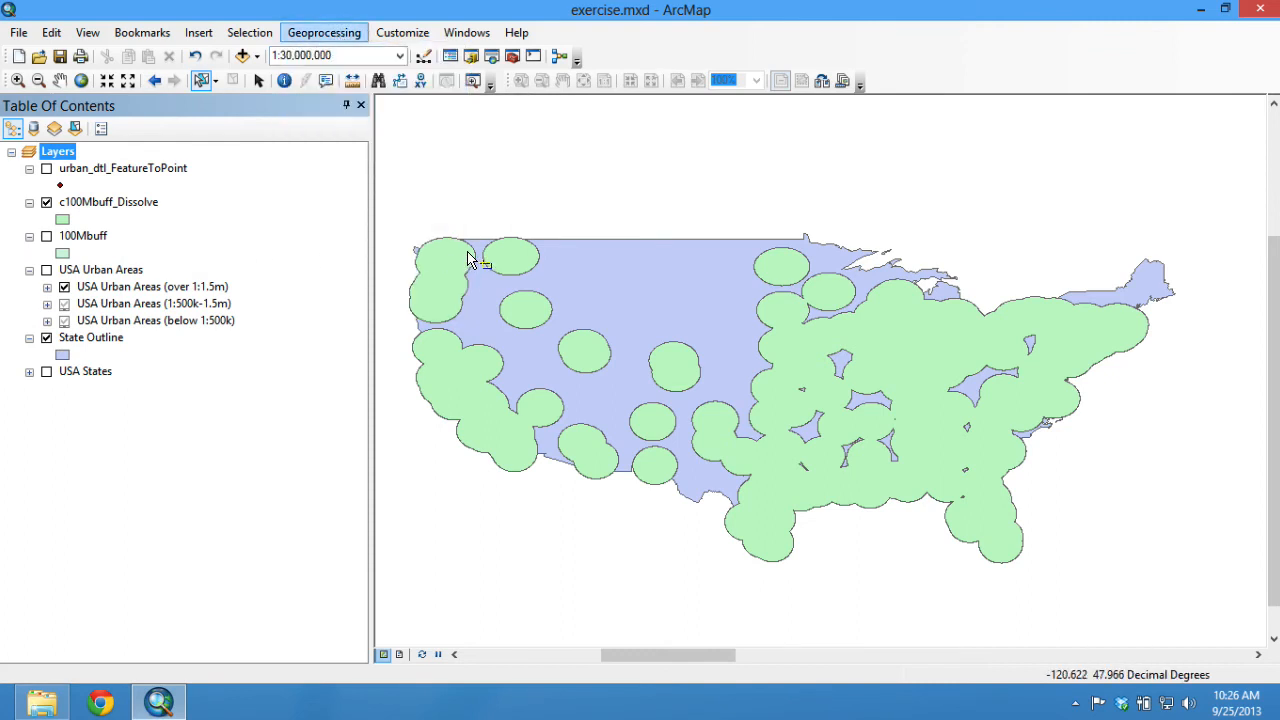
Step: Rename the c100Mbuff_Dissolve layer to ClipMe
{"action": "left_click", "coordinate": [90, 208]}
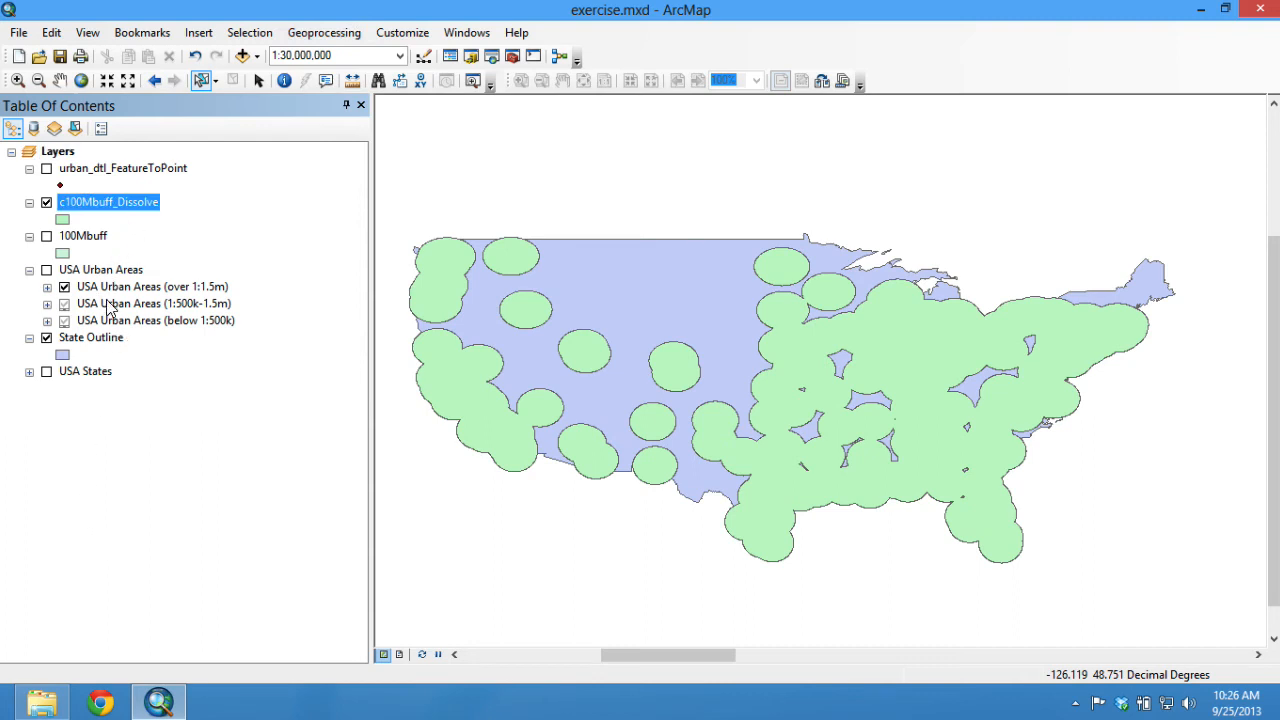
{"action": "right_click", "coordinate": [116, 205]}
{"action": "left_click", "coordinate": [268, 590]}
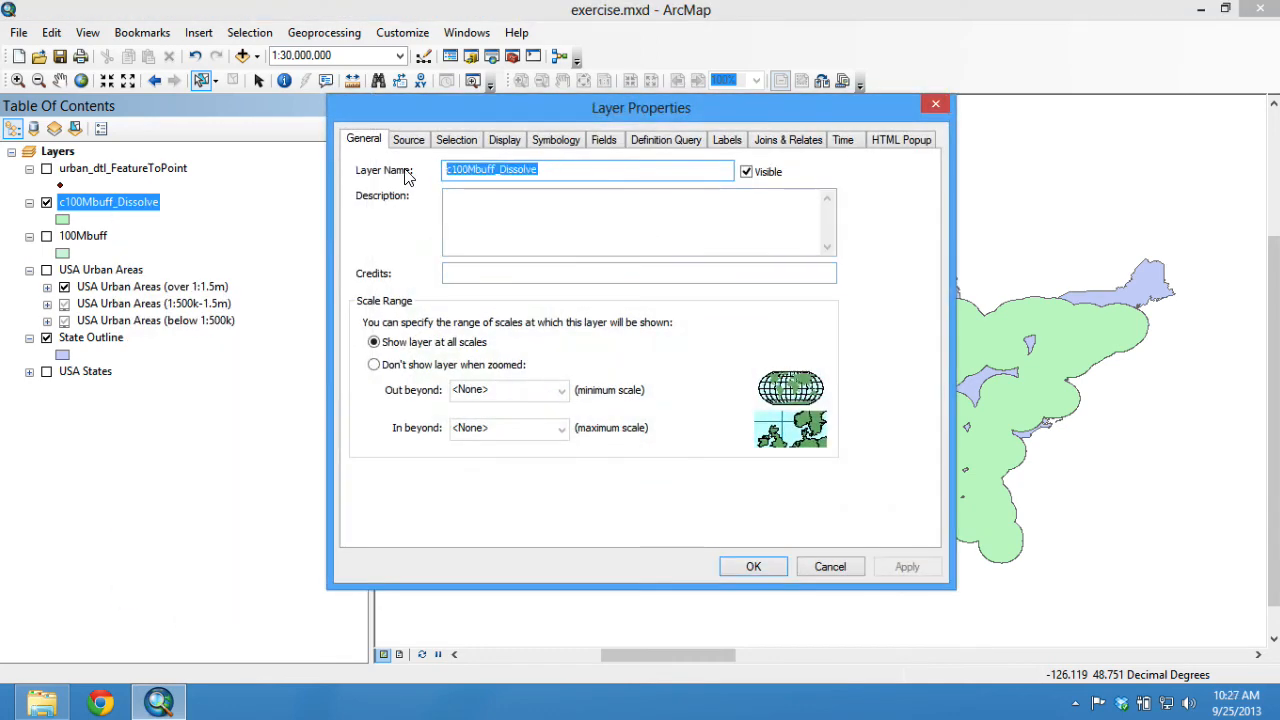
{"action": "type", "text": "ClipMe"}
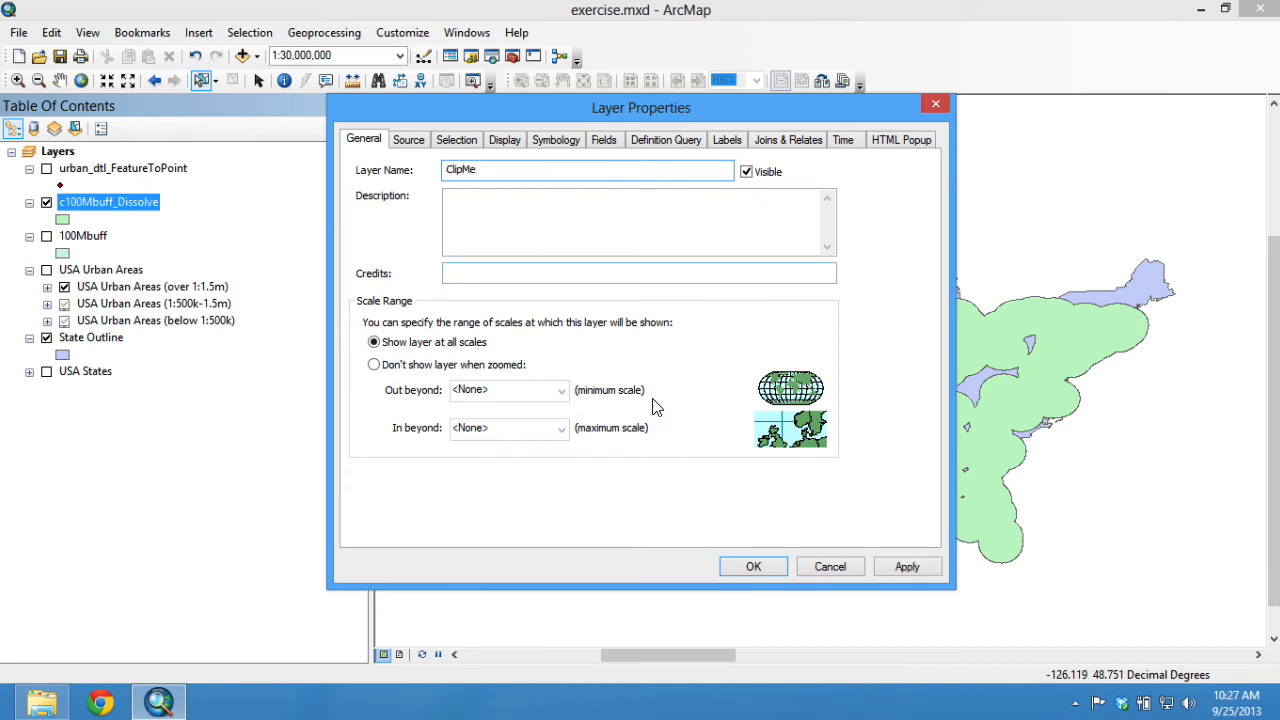
{"action": "left_click", "coordinate": [753, 566]}
Step: Rename the State Outline layer to ClipWithMe
{"action": "right_click", "coordinate": [92, 338]}
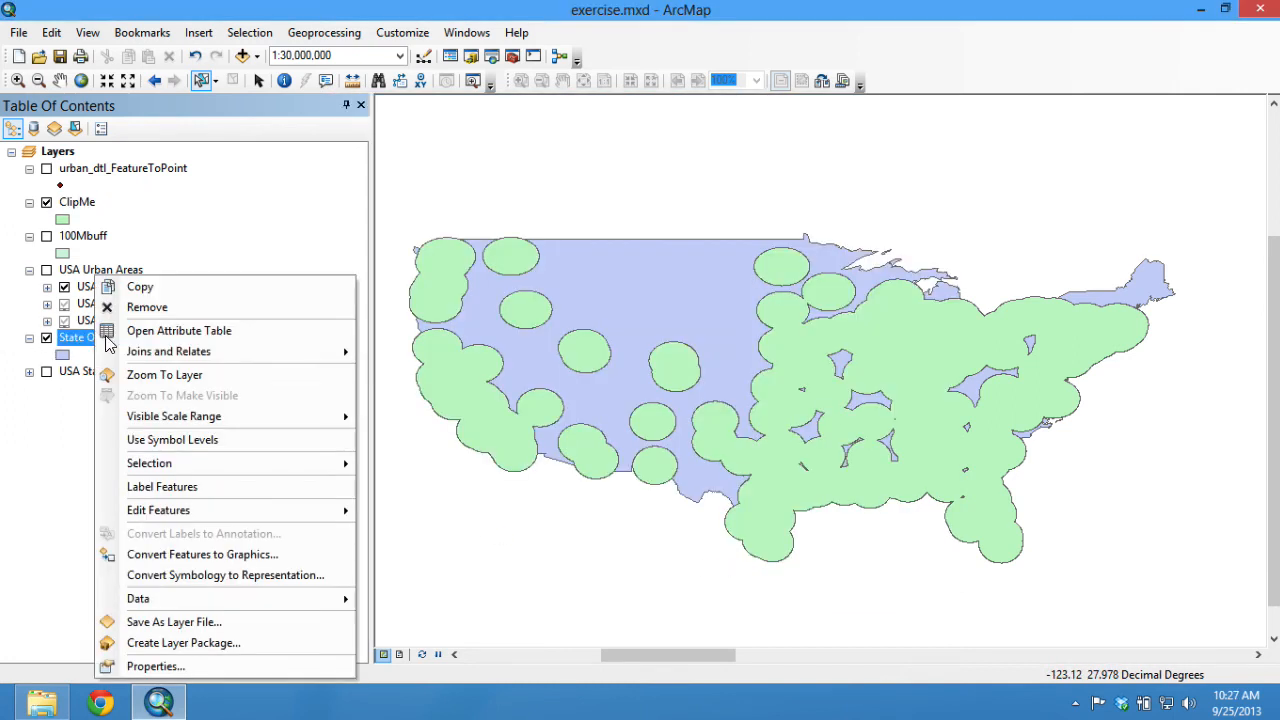
{"action": "left_click", "coordinate": [216, 666]}
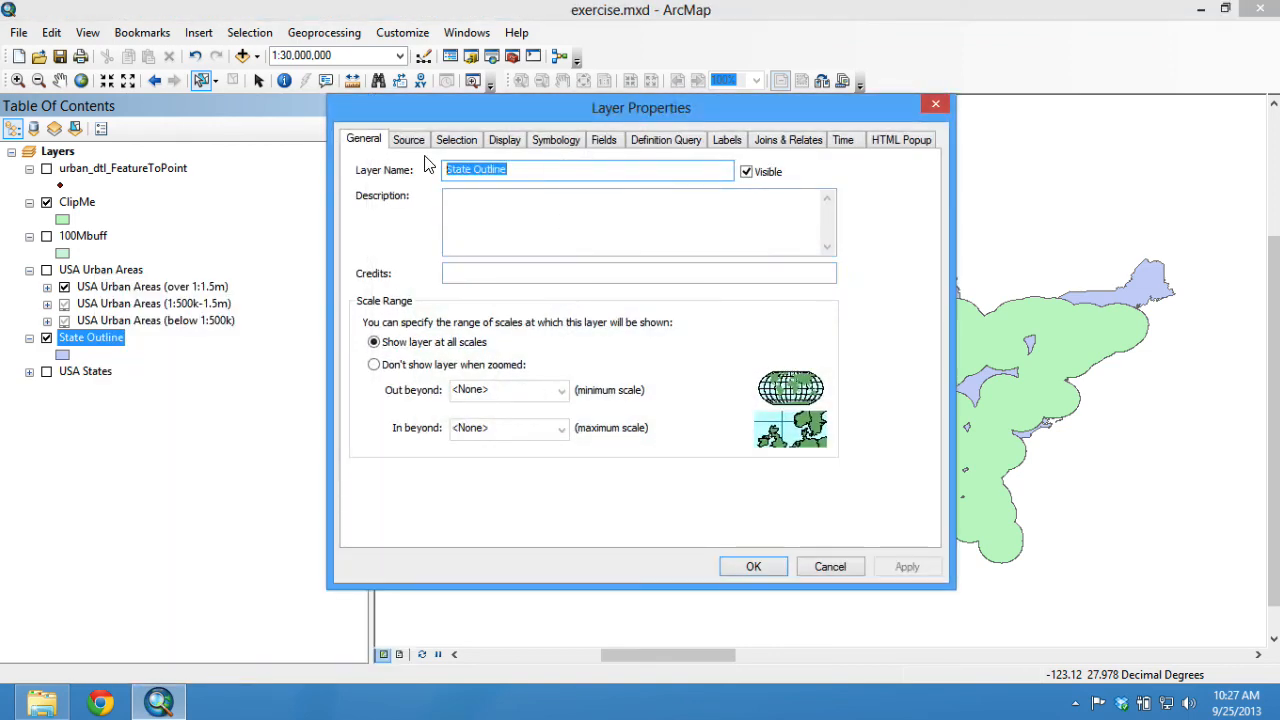
{"action": "type", "text": "ClipWith"}
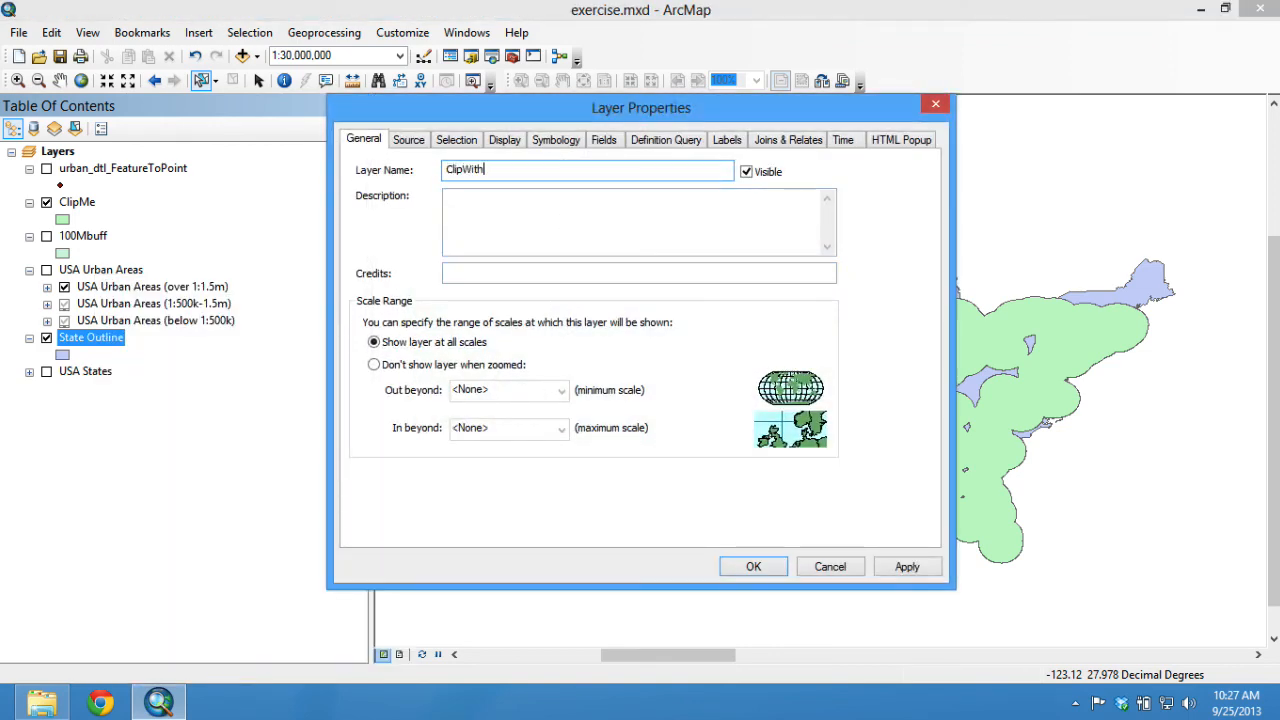
{"action": "type", "text": "Me"}
{"action": "key", "text": "Return"}
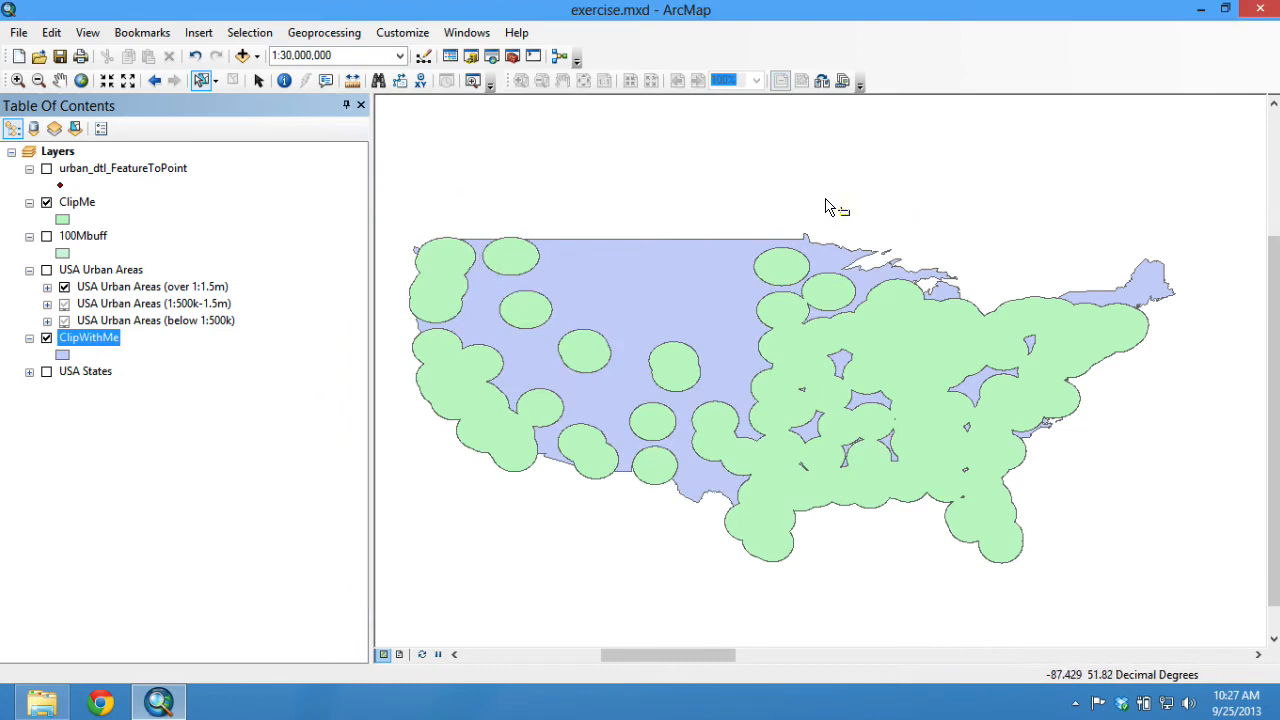
Step: Clip the ClipMe layer with ClipWithMe as the clip features, keeping the default output name, and hide the ClipMe layer
{"action": "left_click", "coordinate": [321, 34]}
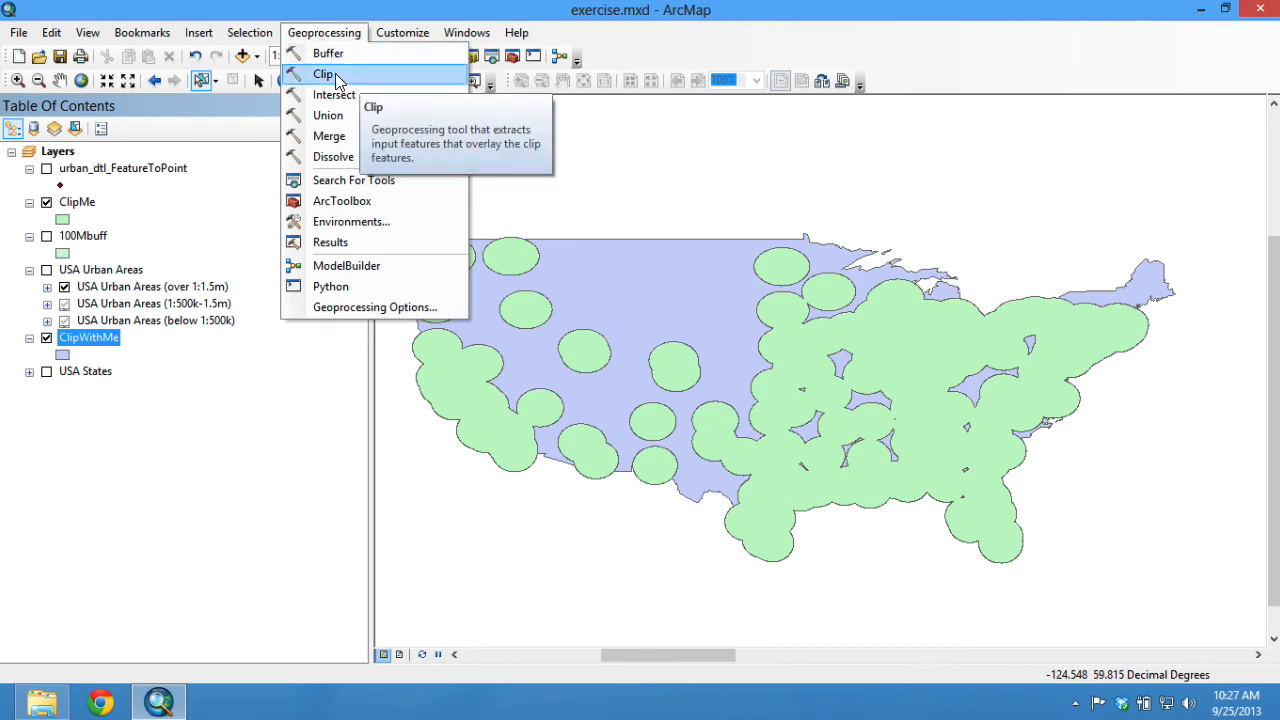
{"action": "left_click", "coordinate": [322, 74]}
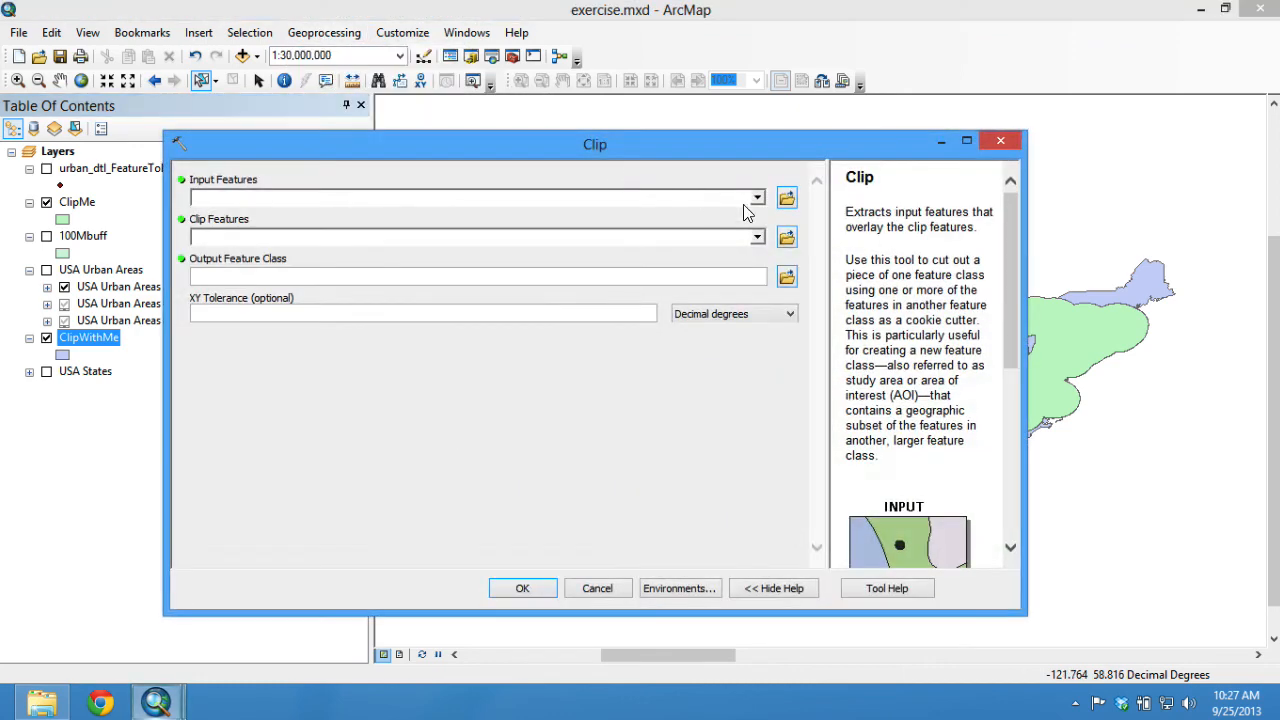
{"action": "left_click", "coordinate": [757, 198]}
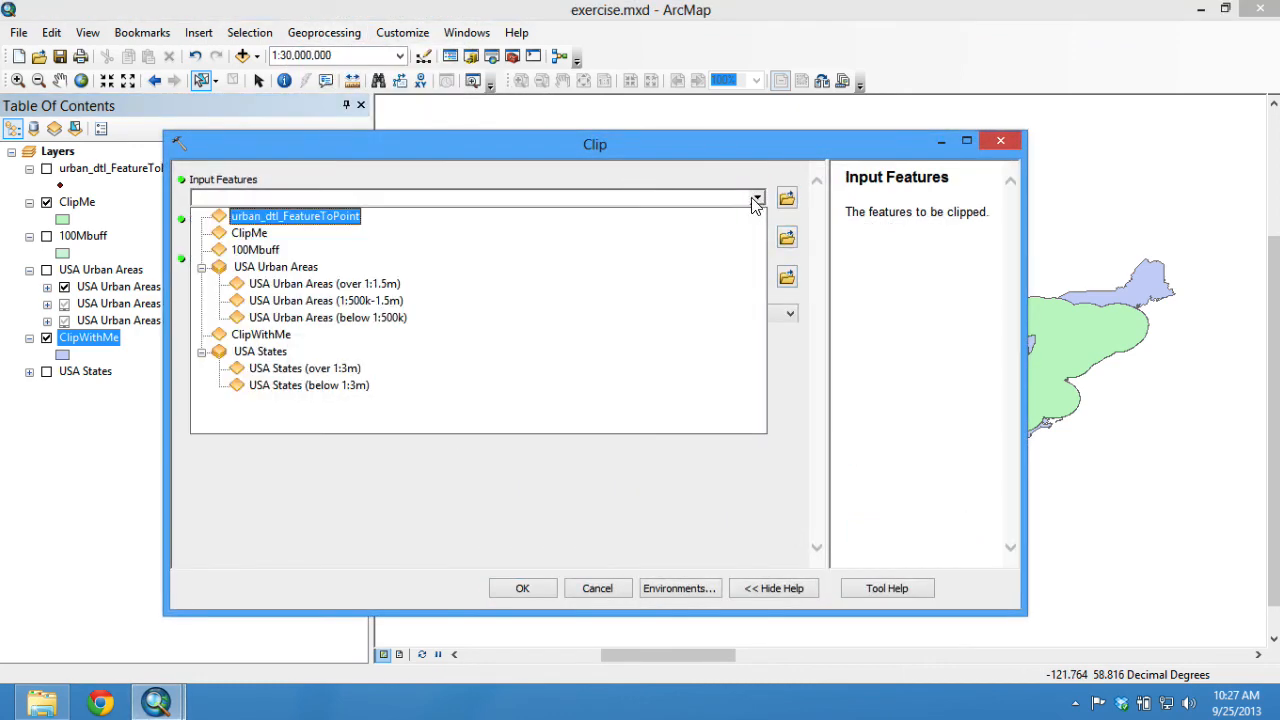
{"action": "left_click", "coordinate": [250, 234]}
{"action": "left_click", "coordinate": [760, 238]}
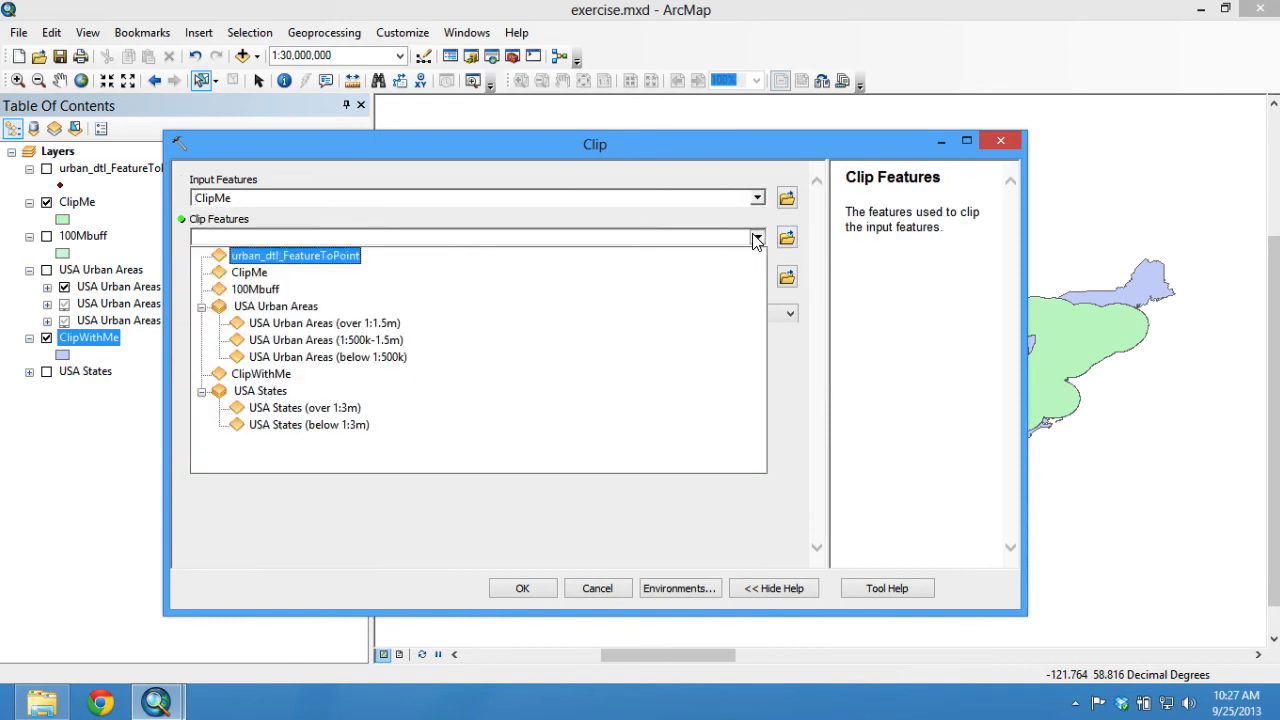
{"action": "left_click", "coordinate": [272, 377]}
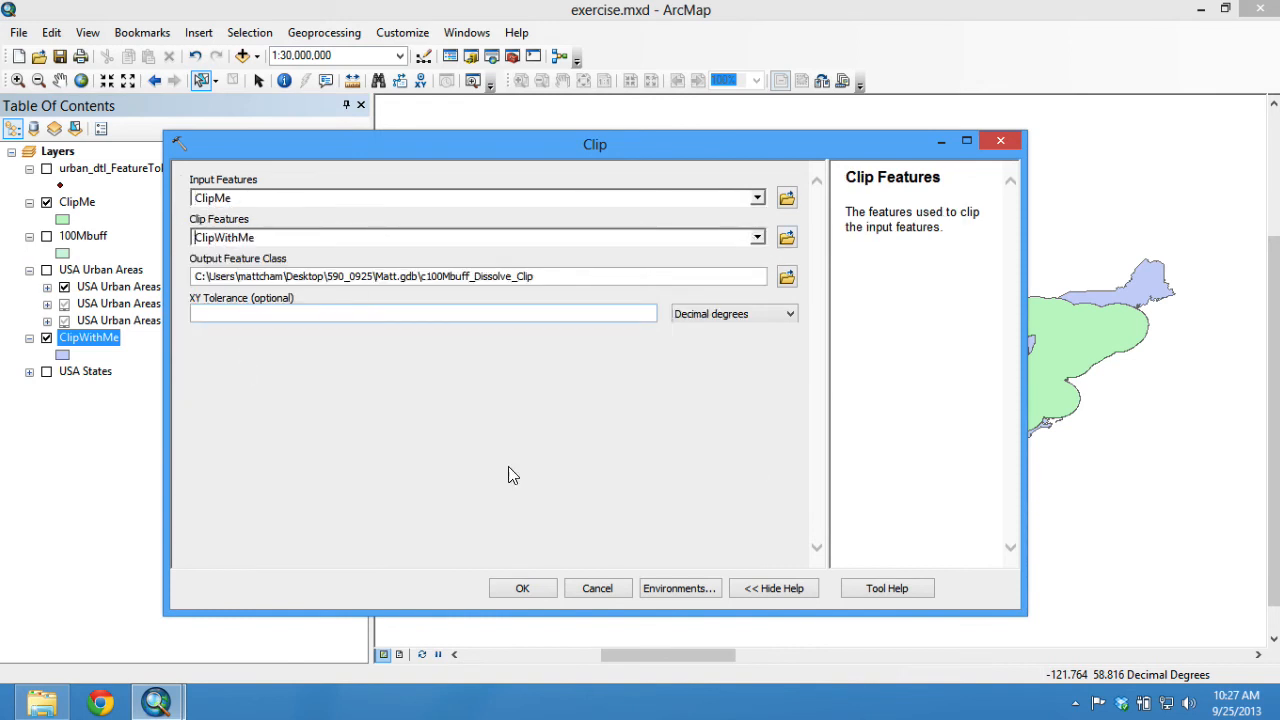
{"action": "left_click", "coordinate": [523, 587]}
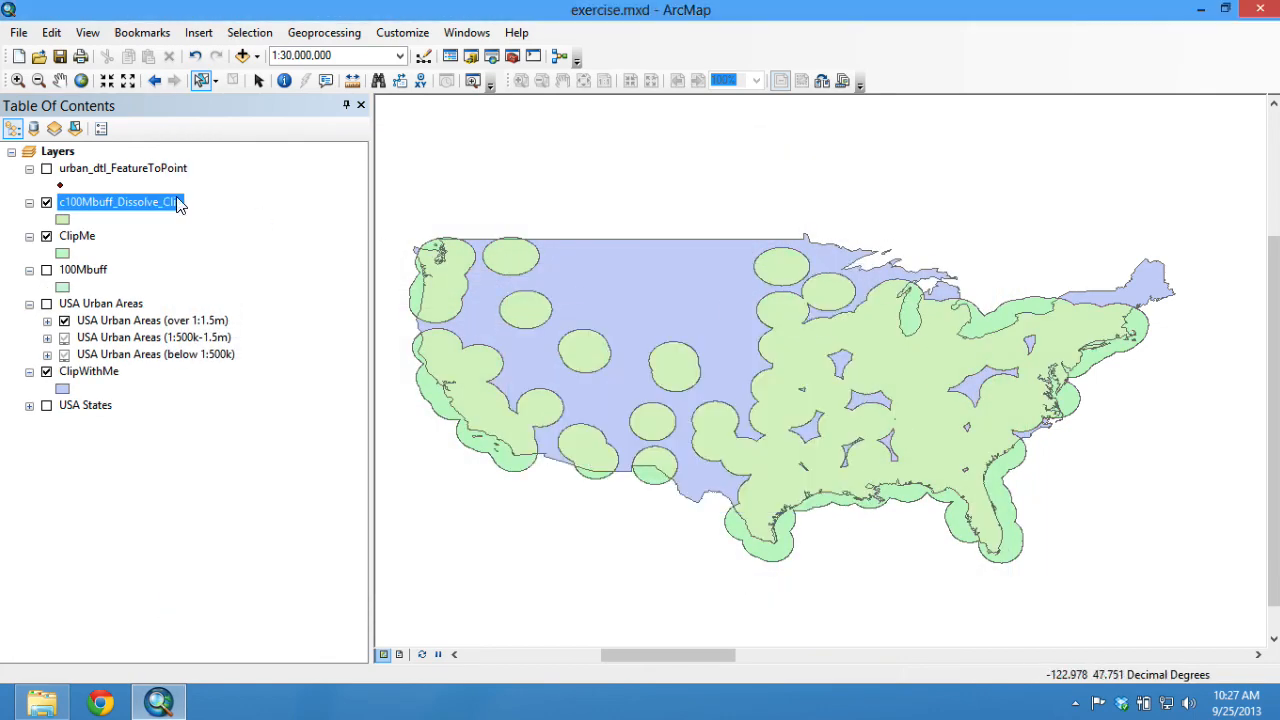
{"action": "left_click", "coordinate": [816, 316]}
{"action": "left_click", "coordinate": [47, 236]}
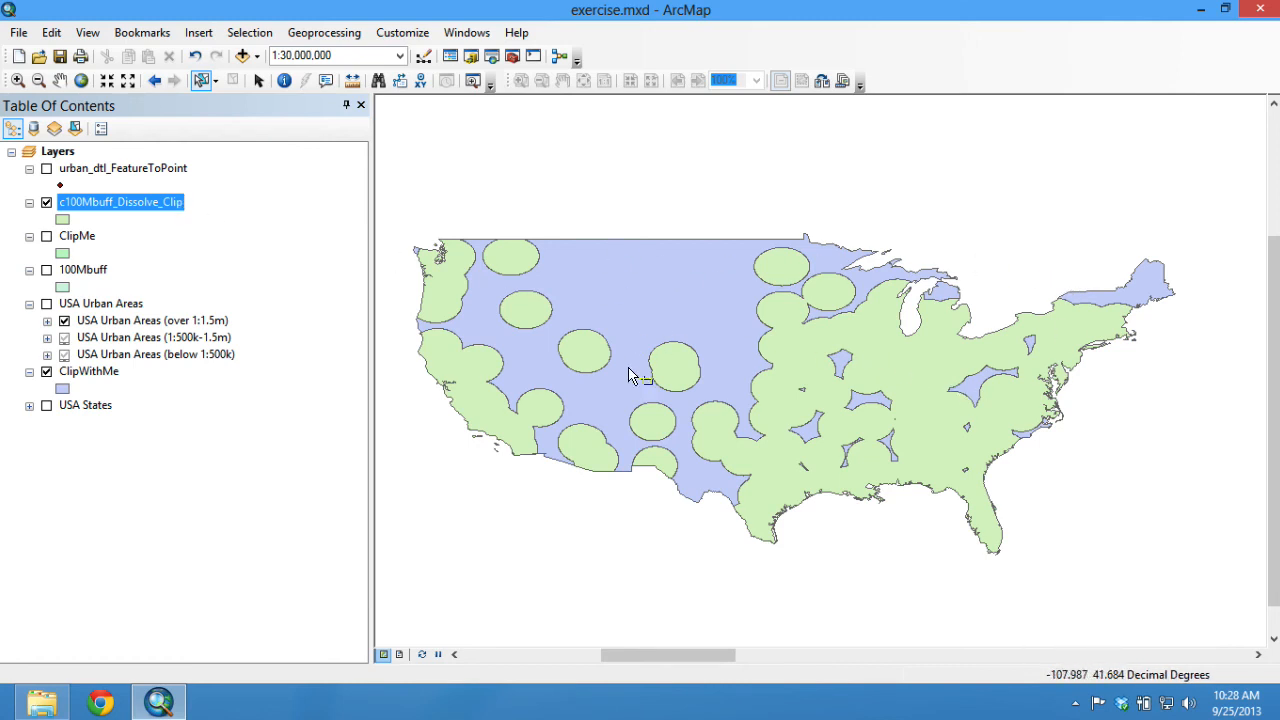
{"action": "right_click", "coordinate": [63, 153]}
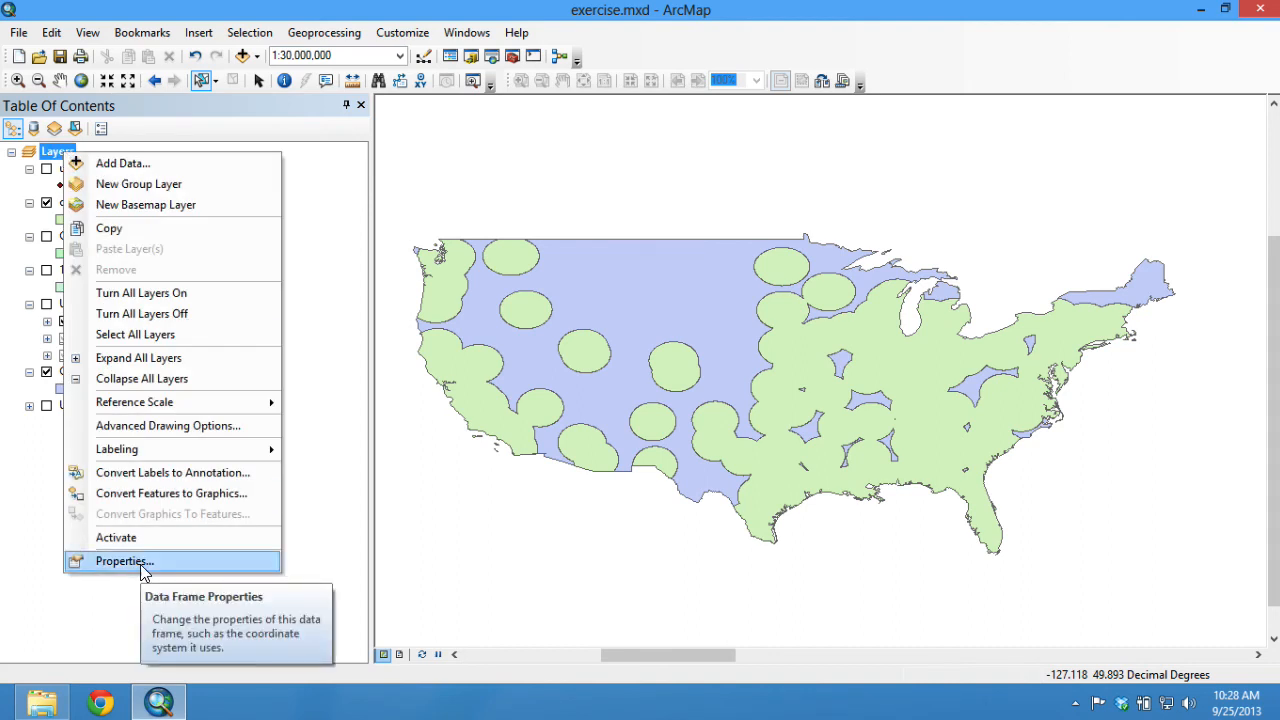
{"action": "left_click", "coordinate": [64, 152]}
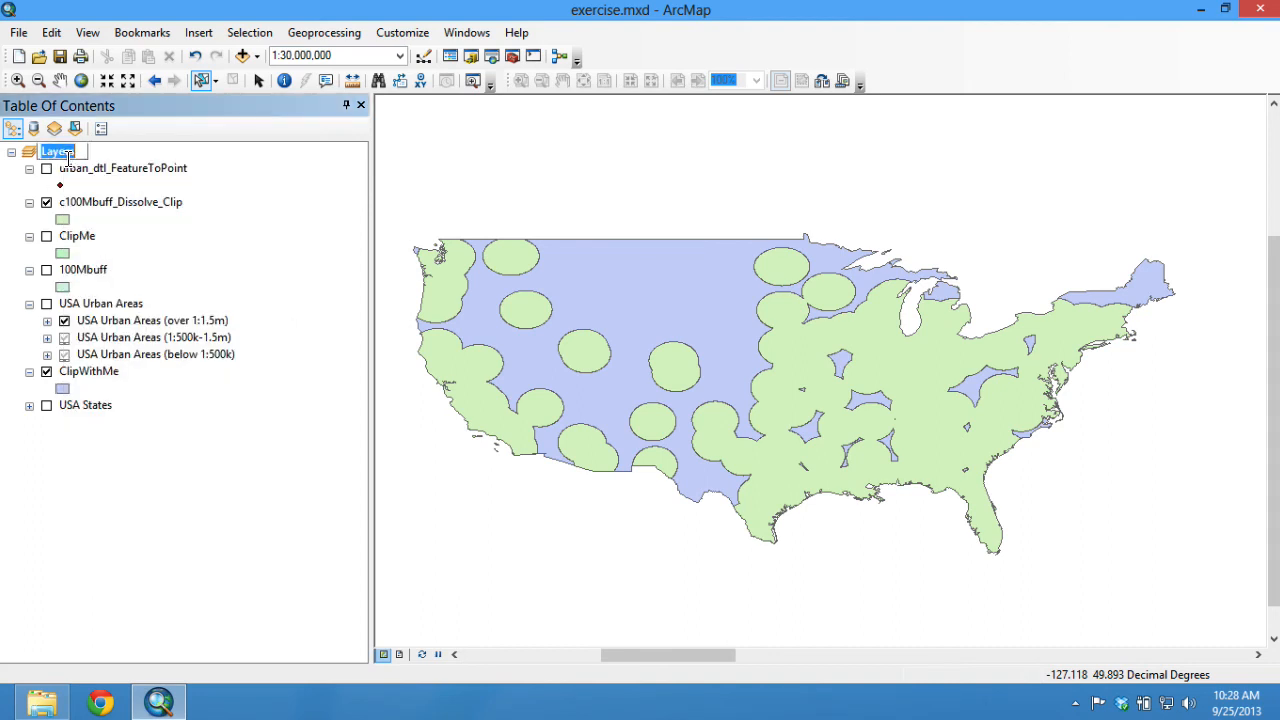
{"action": "right_click", "coordinate": [68, 152]}
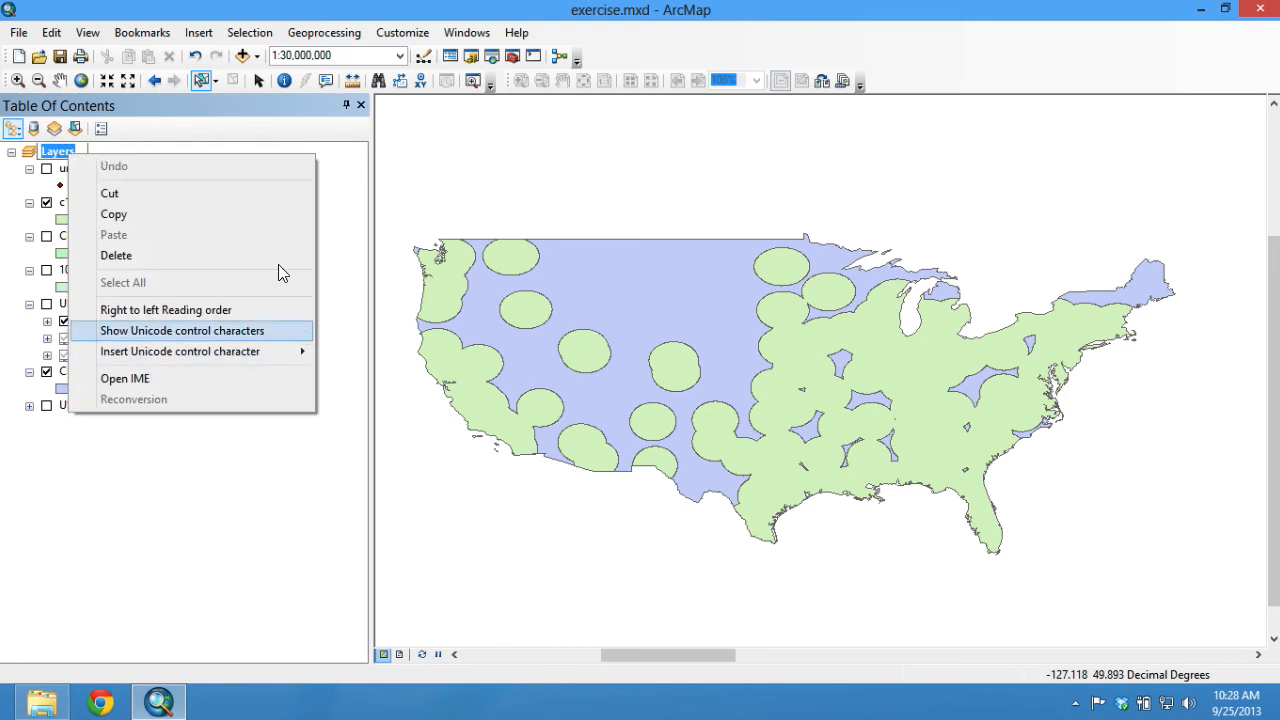
{"action": "key", "text": "Escape"}
{"action": "right_click", "coordinate": [76, 152]}
{"action": "key", "text": "Escape"}
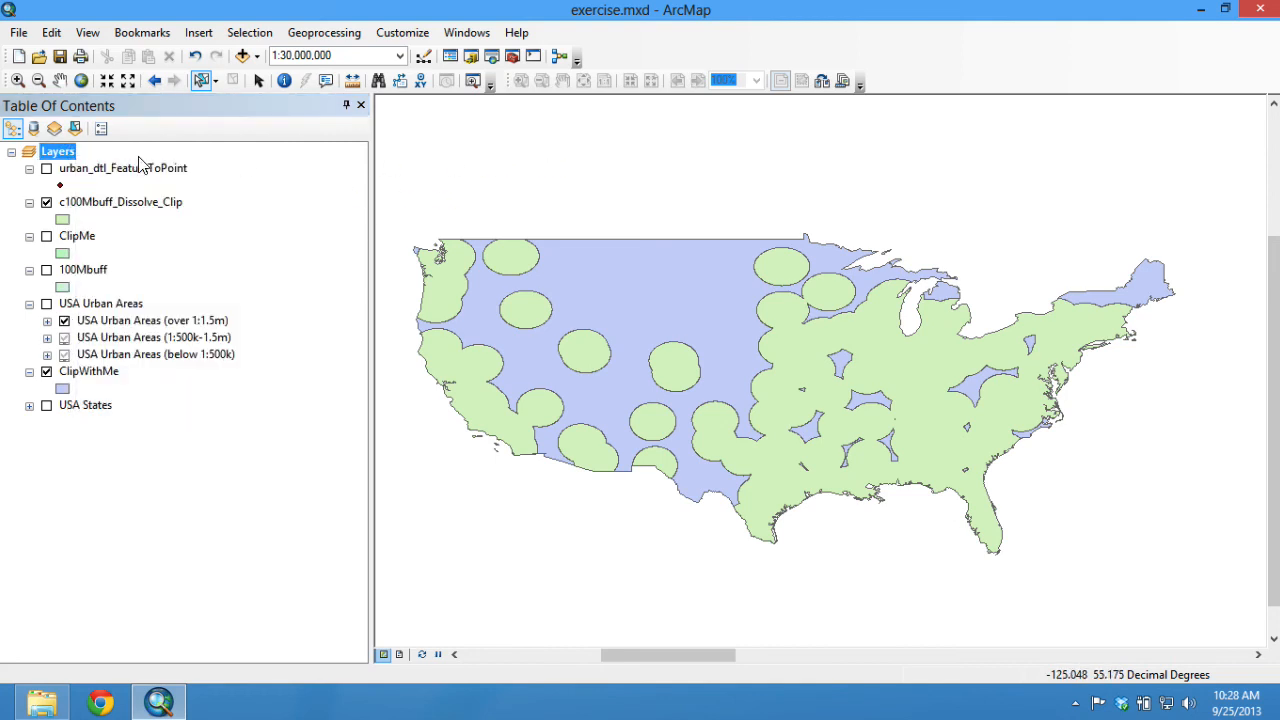
Step: Search the coordinate systems for "aux" and set the data frame to WGS 1984 Web Mercator (auxiliary sphere)
{"action": "right_click", "coordinate": [64, 154]}
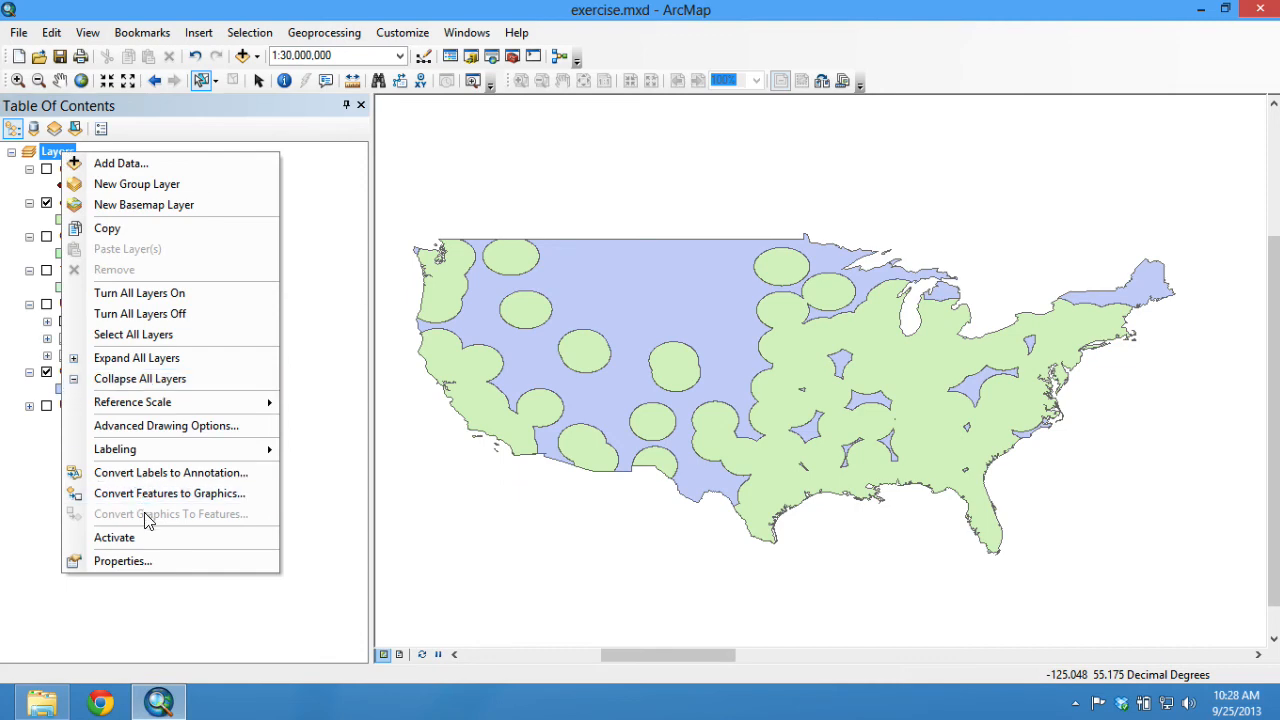
{"action": "left_click", "coordinate": [152, 562]}
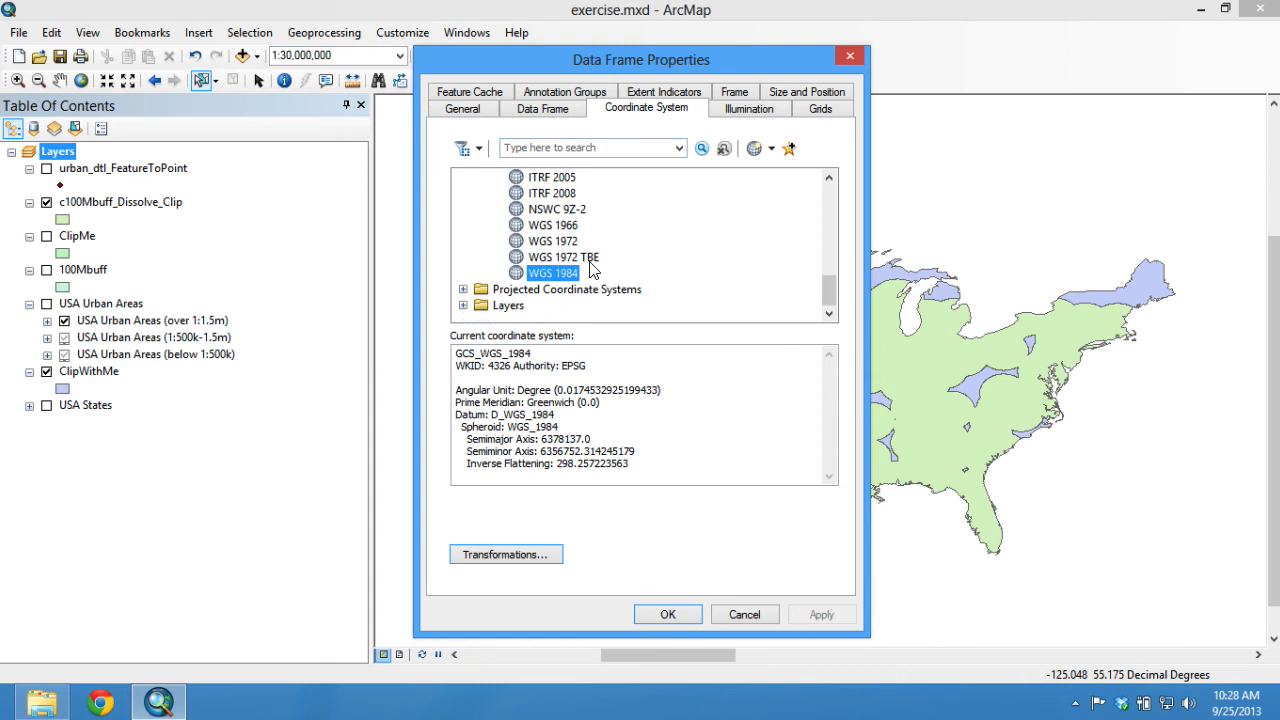
{"action": "left_click", "coordinate": [610, 148]}
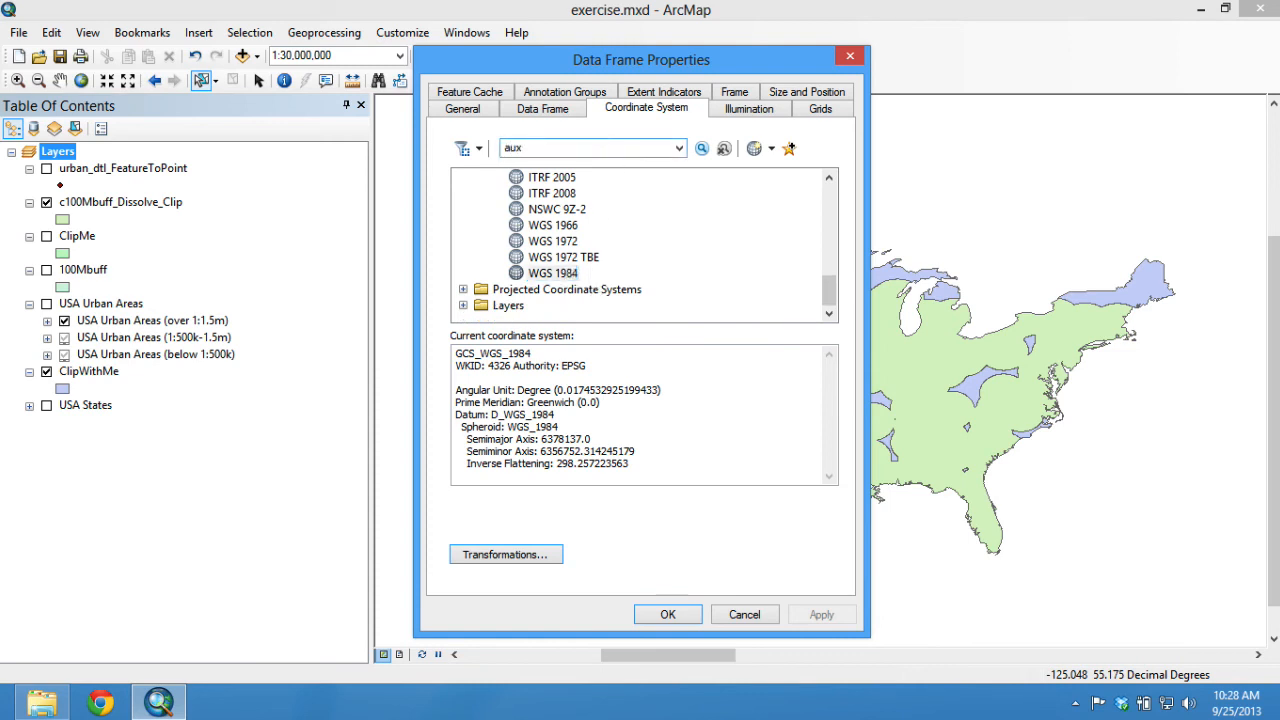
{"action": "key", "text": "Return"}
{"action": "left_click", "coordinate": [463, 197]}
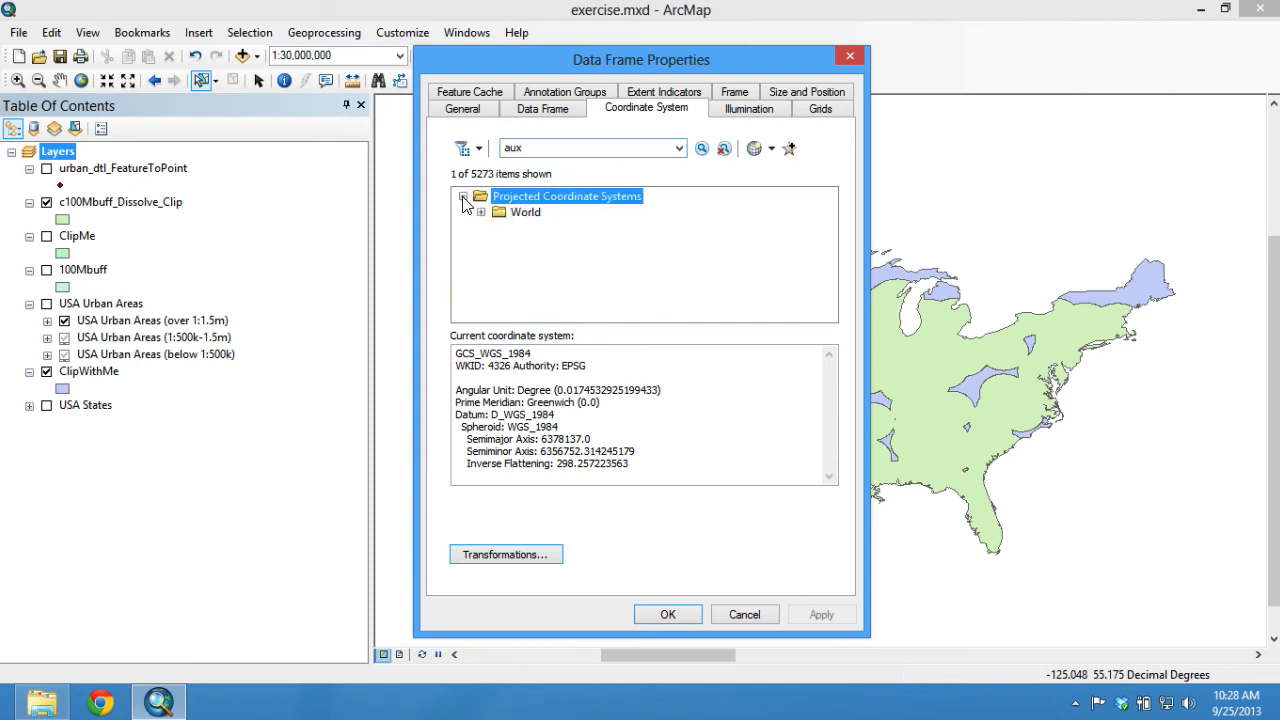
{"action": "left_click", "coordinate": [481, 212]}
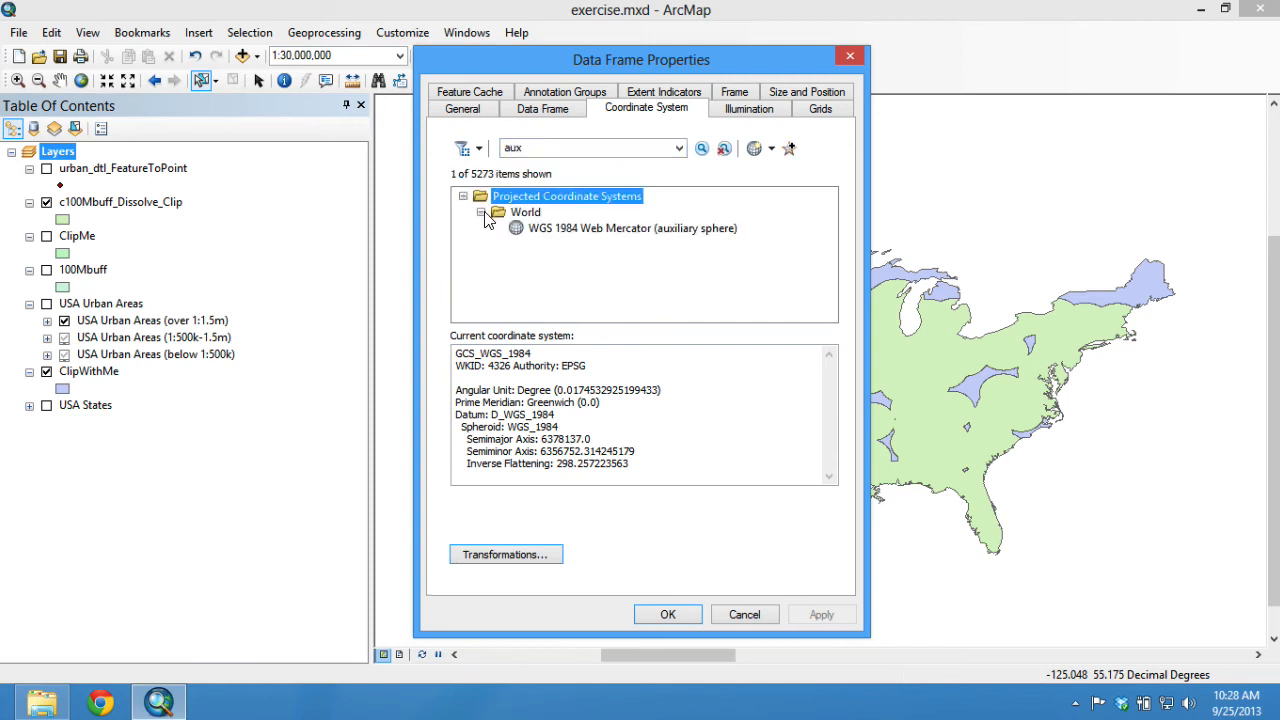
{"action": "left_click", "coordinate": [623, 230]}
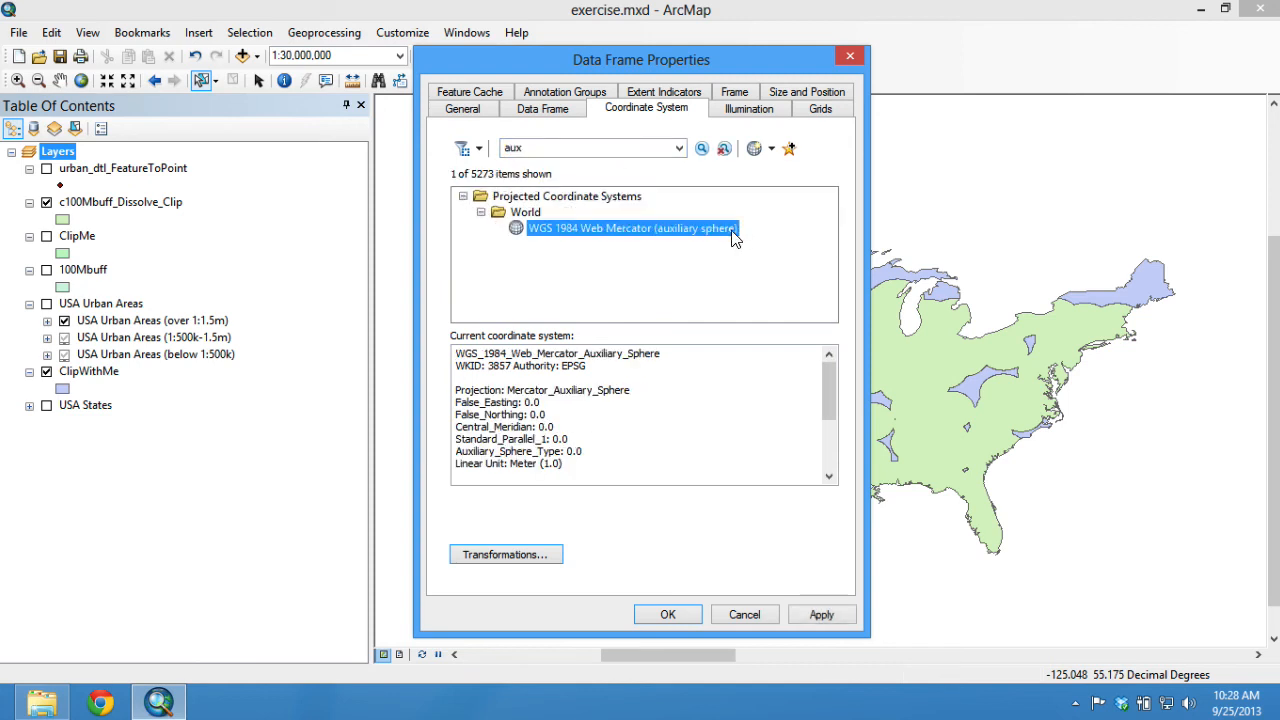
{"action": "left_click", "coordinate": [655, 612]}
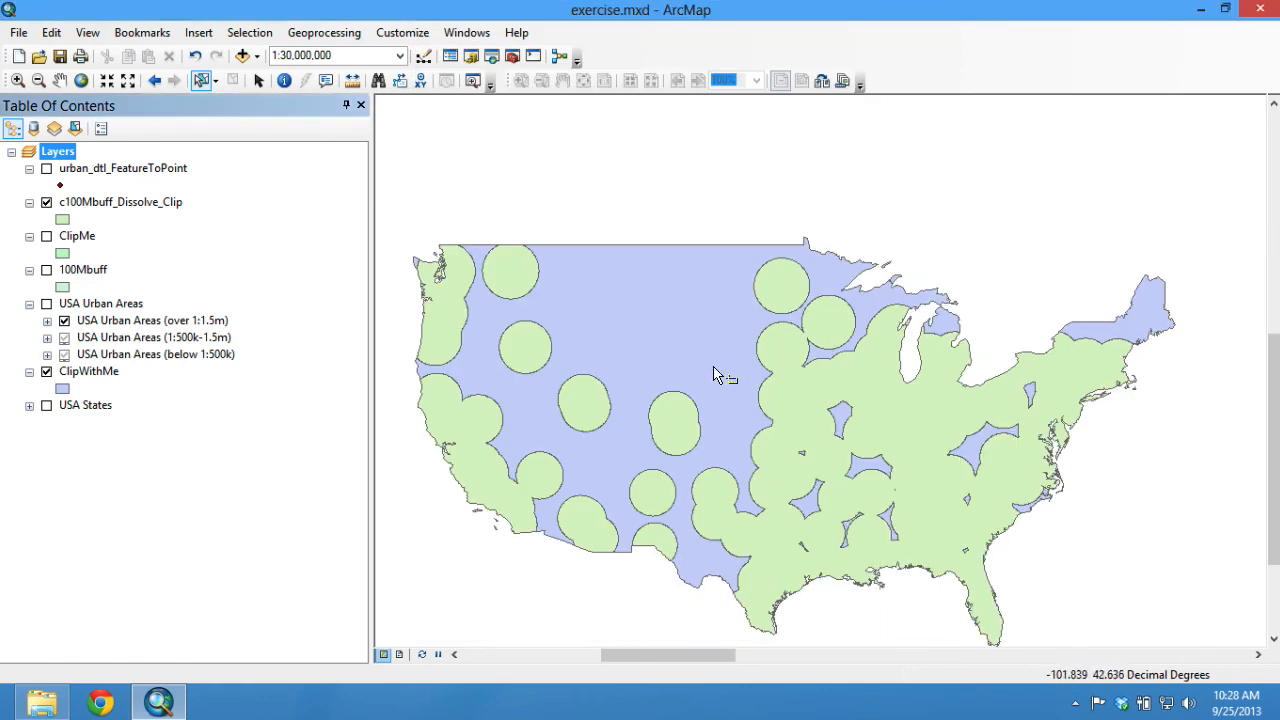
{"action": "left_click_drag", "start_coordinate": [714, 369], "coordinate": [801, 313]}
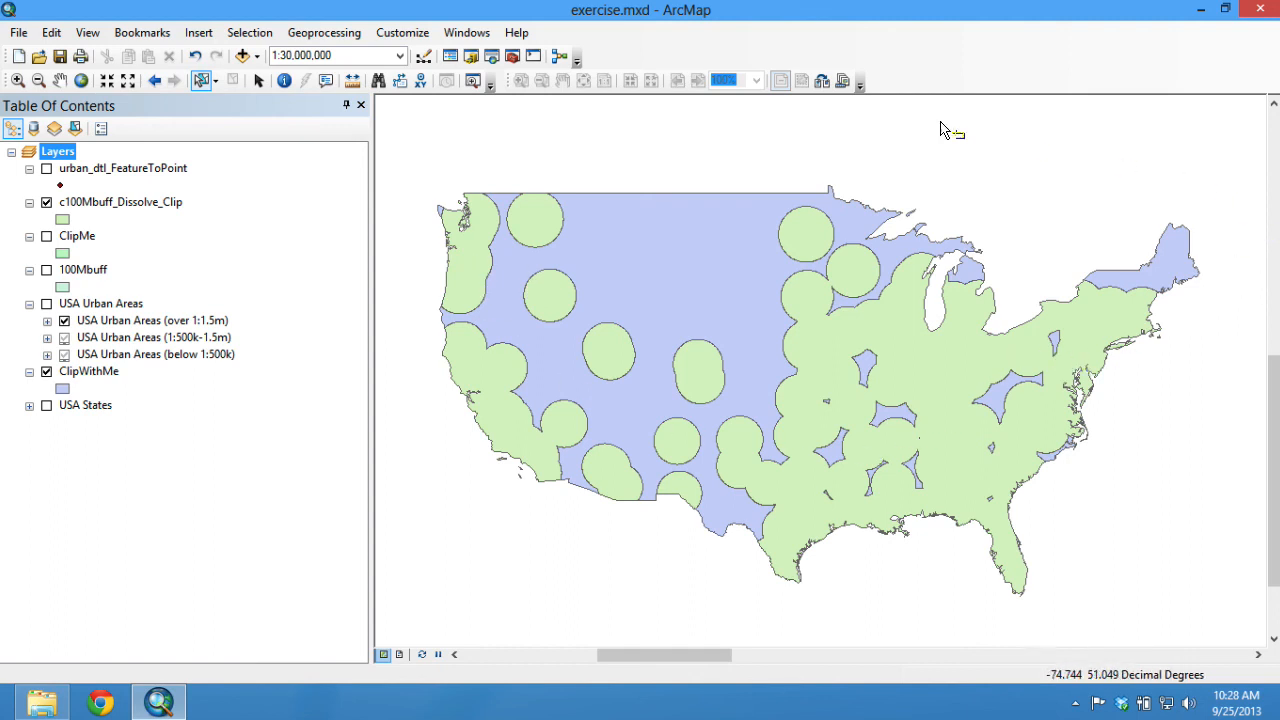
Step: Show the project folder in the Catalog and start a data export of the c100Mbuff_Dissolve_Clip layer
{"action": "left_click", "coordinate": [471, 56]}
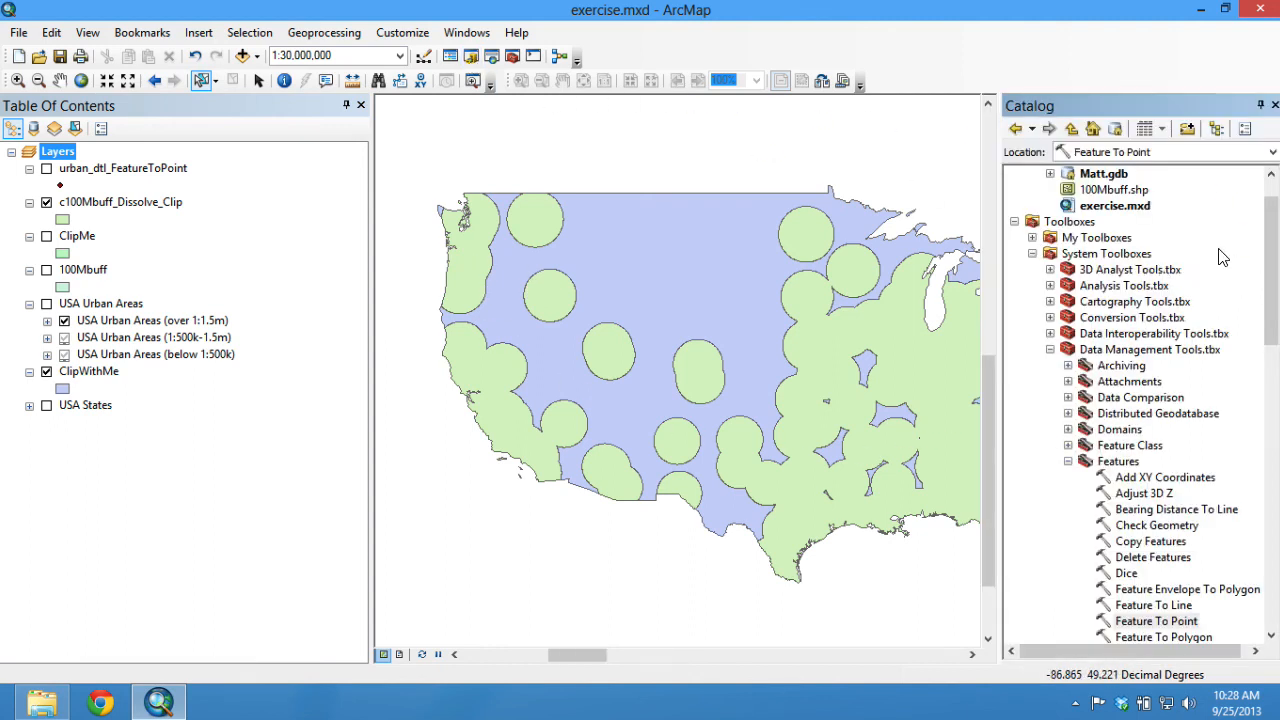
{"action": "scroll", "coordinate": [1268, 240], "scroll_direction": "up", "scroll_amount": 1}
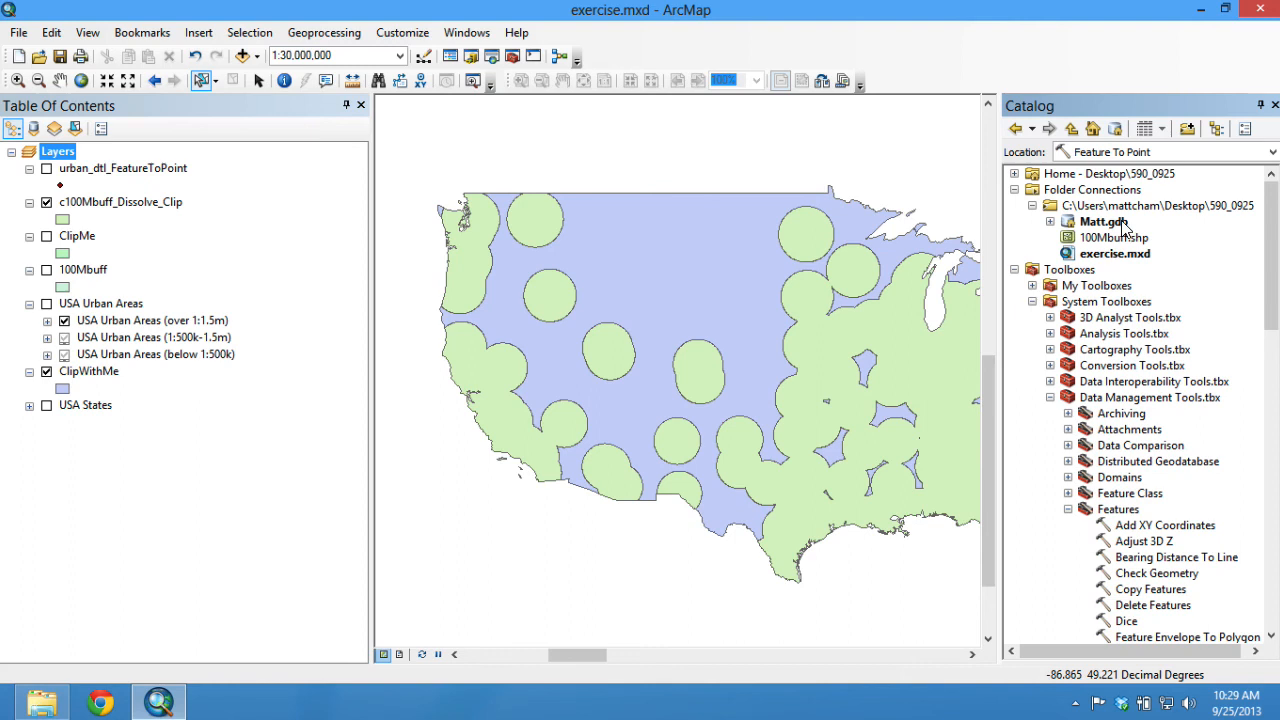
{"action": "right_click", "coordinate": [134, 206]}
{"action": "mouse_move", "coordinate": [285, 524]}
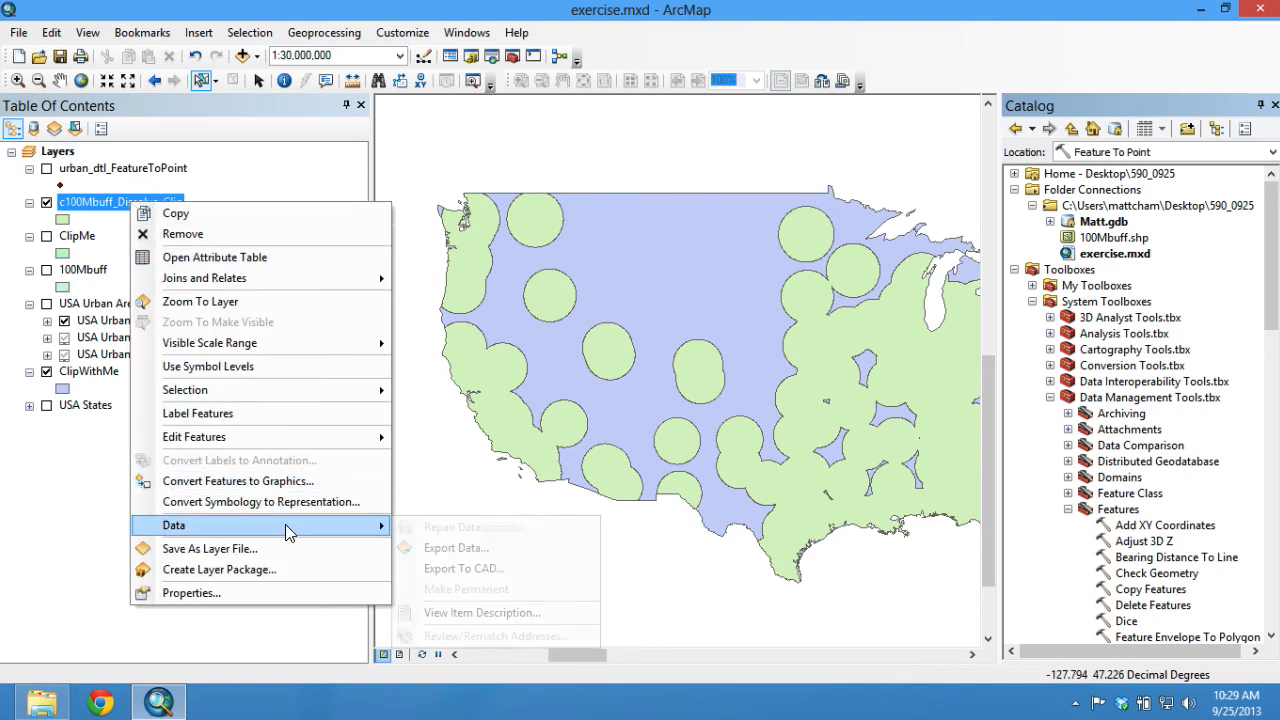
{"action": "left_click", "coordinate": [490, 550]}
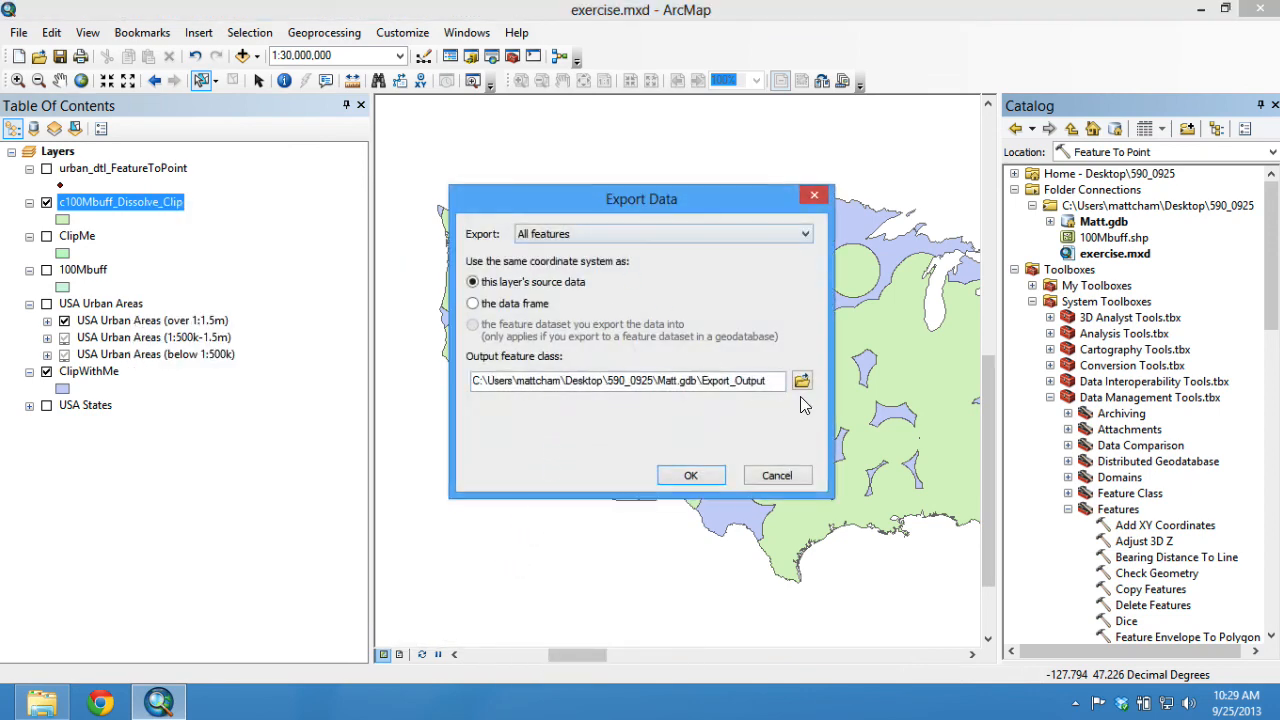
Step: Browse the export's output location to the Home - Desktop\590_0925 folder
{"action": "left_click", "coordinate": [801, 381]}
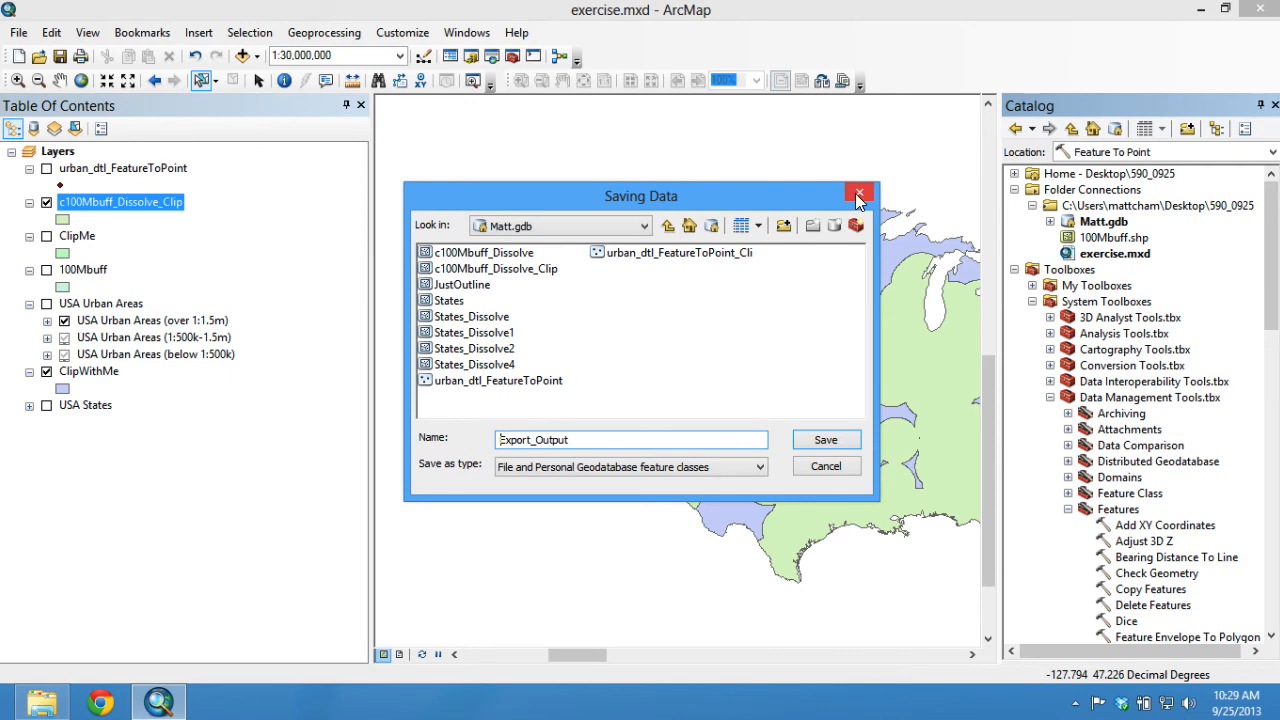
{"action": "left_click", "coordinate": [840, 468]}
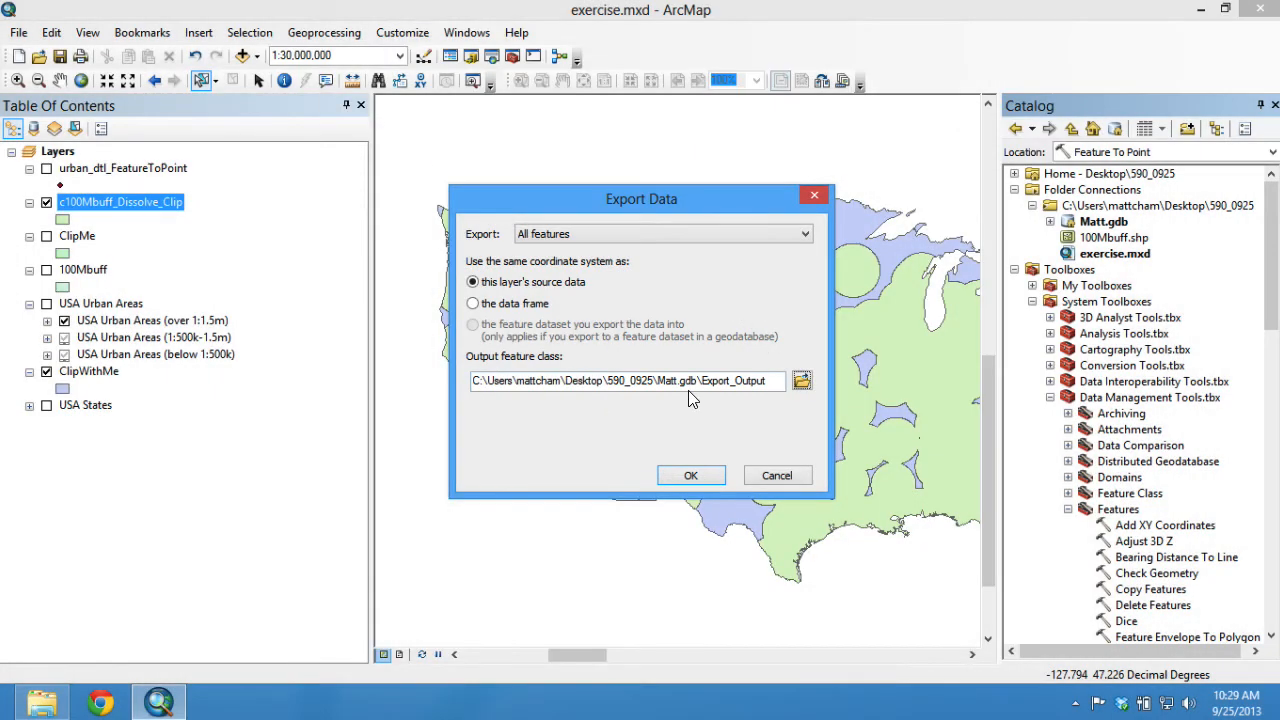
{"action": "left_click", "coordinate": [802, 382]}
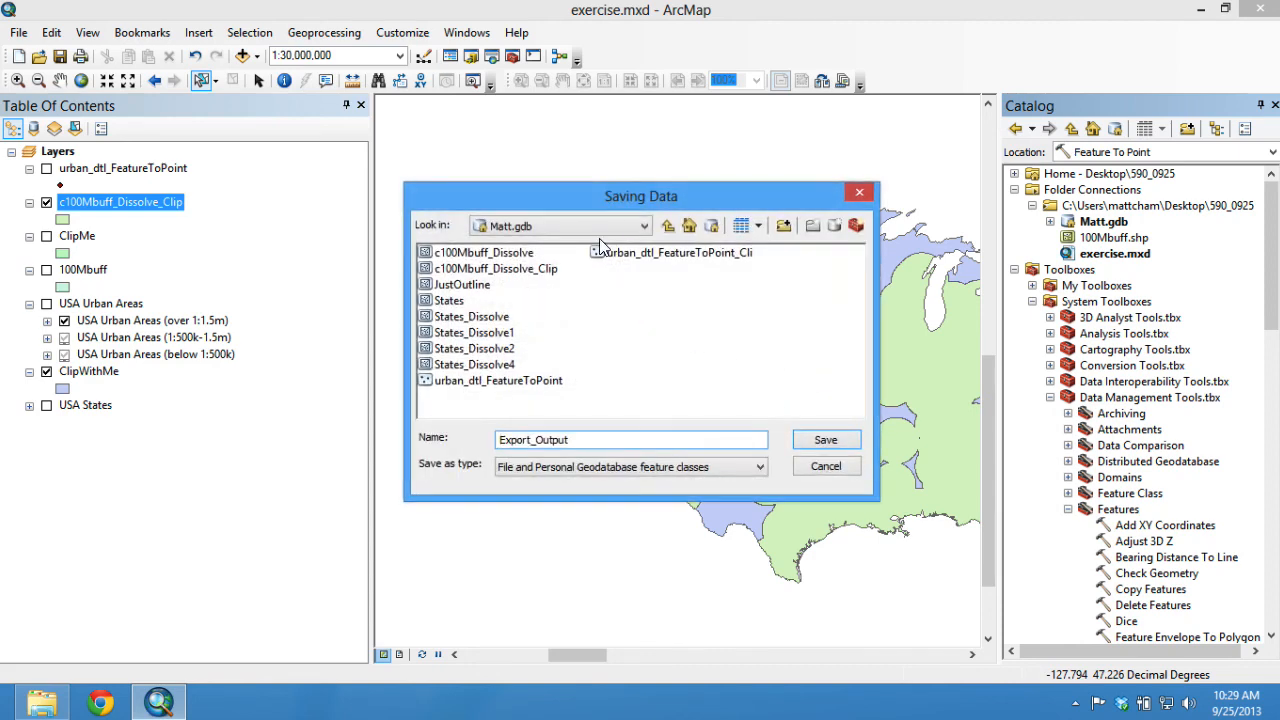
{"action": "left_click", "coordinate": [629, 227]}
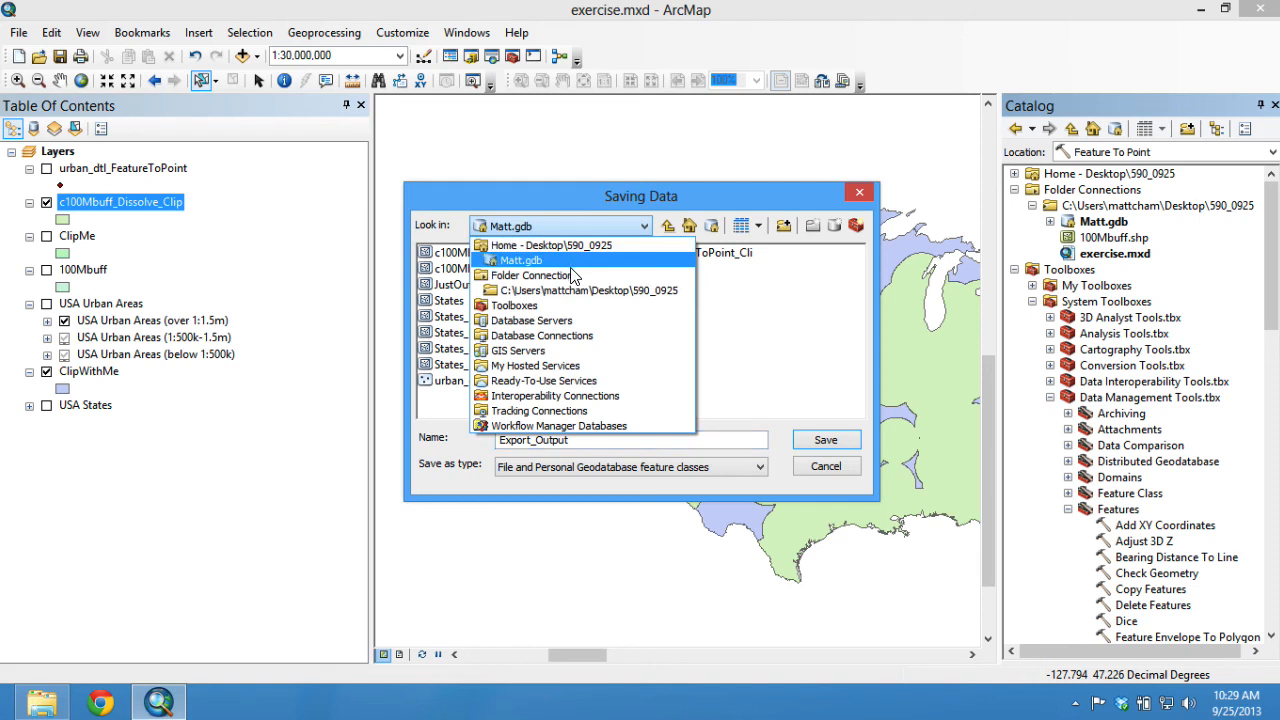
{"action": "left_click", "coordinate": [584, 237]}
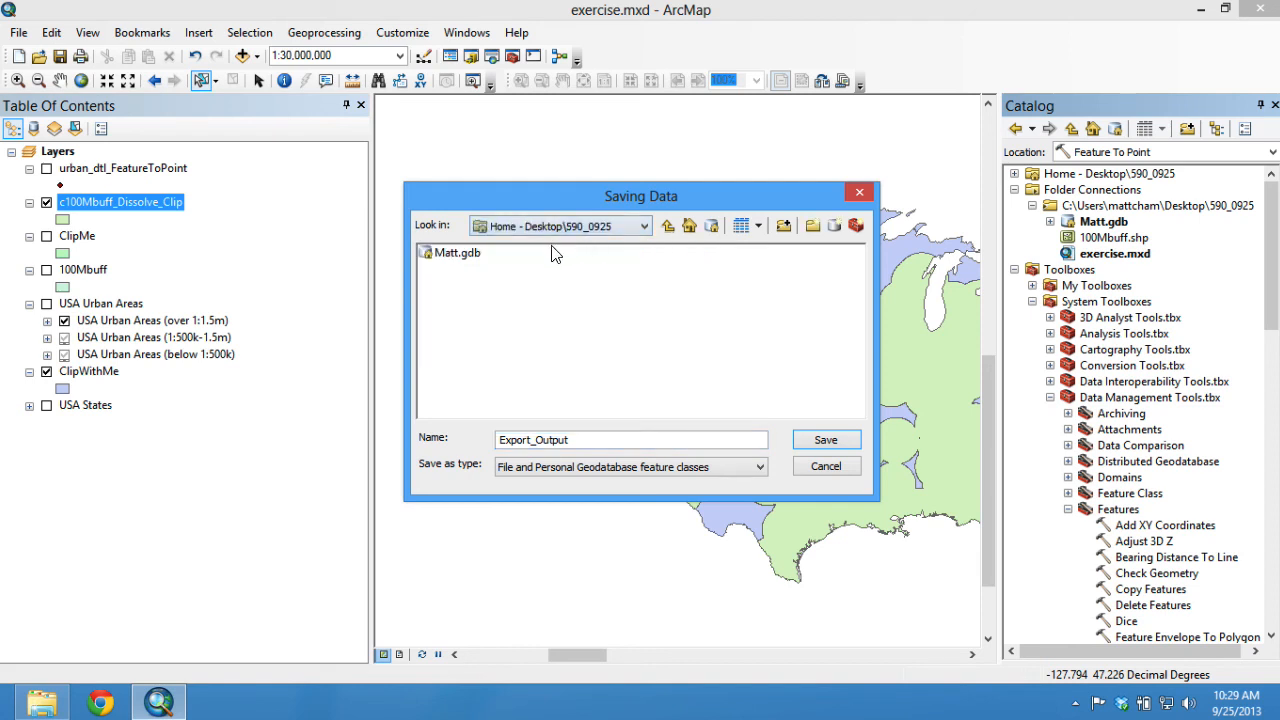
Step: Try to save Export_Output directly in the 590_0925 folder as a file and personal geodatabase feature class
{"action": "left_click", "coordinate": [704, 467]}
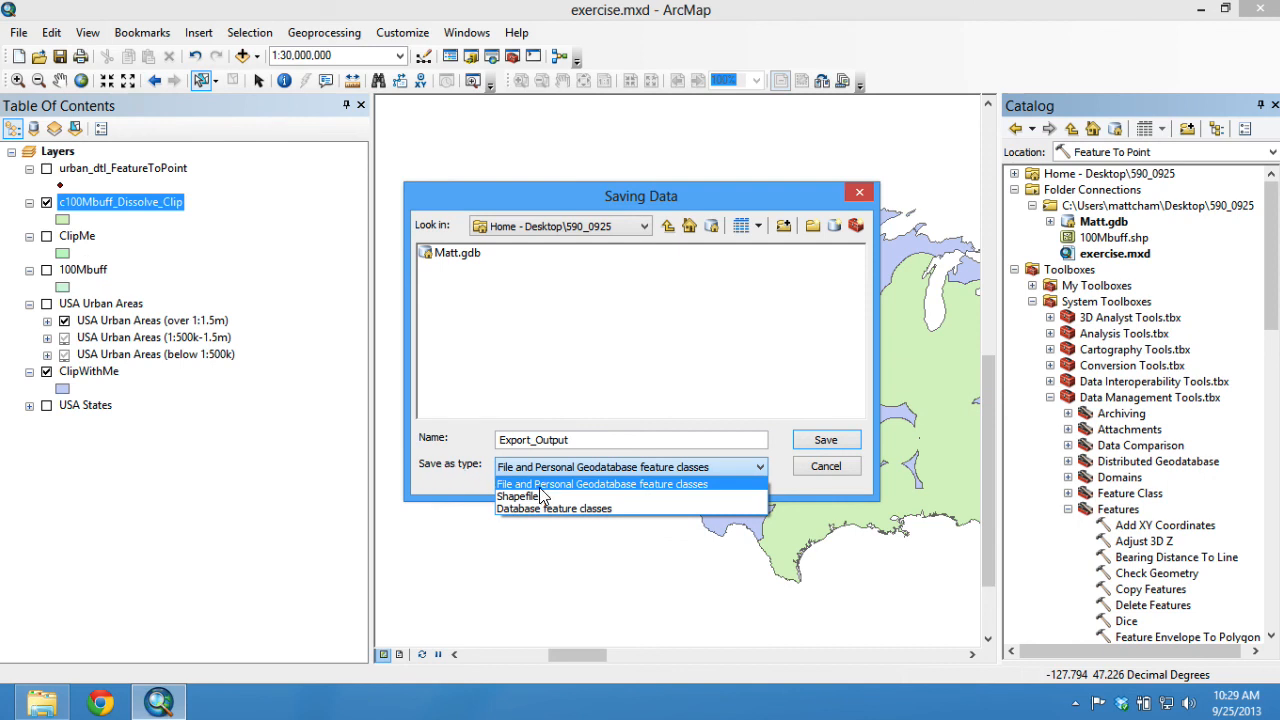
{"action": "left_click", "coordinate": [591, 476]}
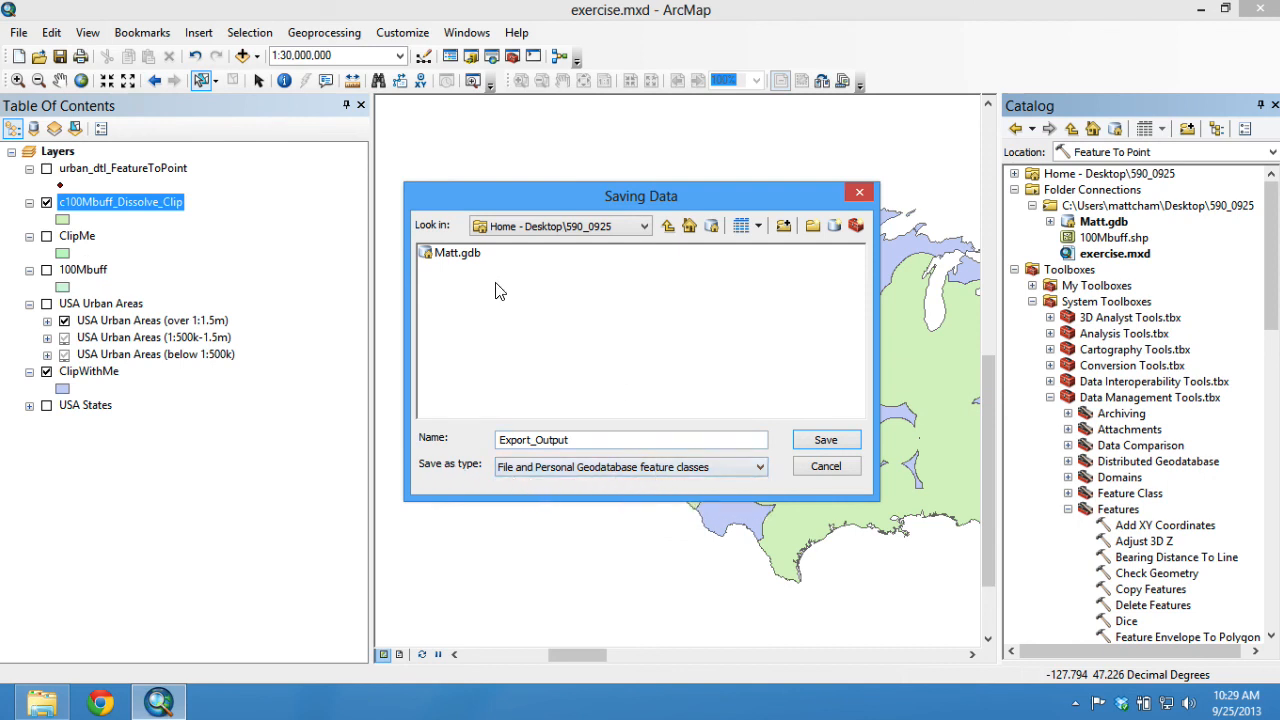
{"action": "left_click", "coordinate": [833, 442]}
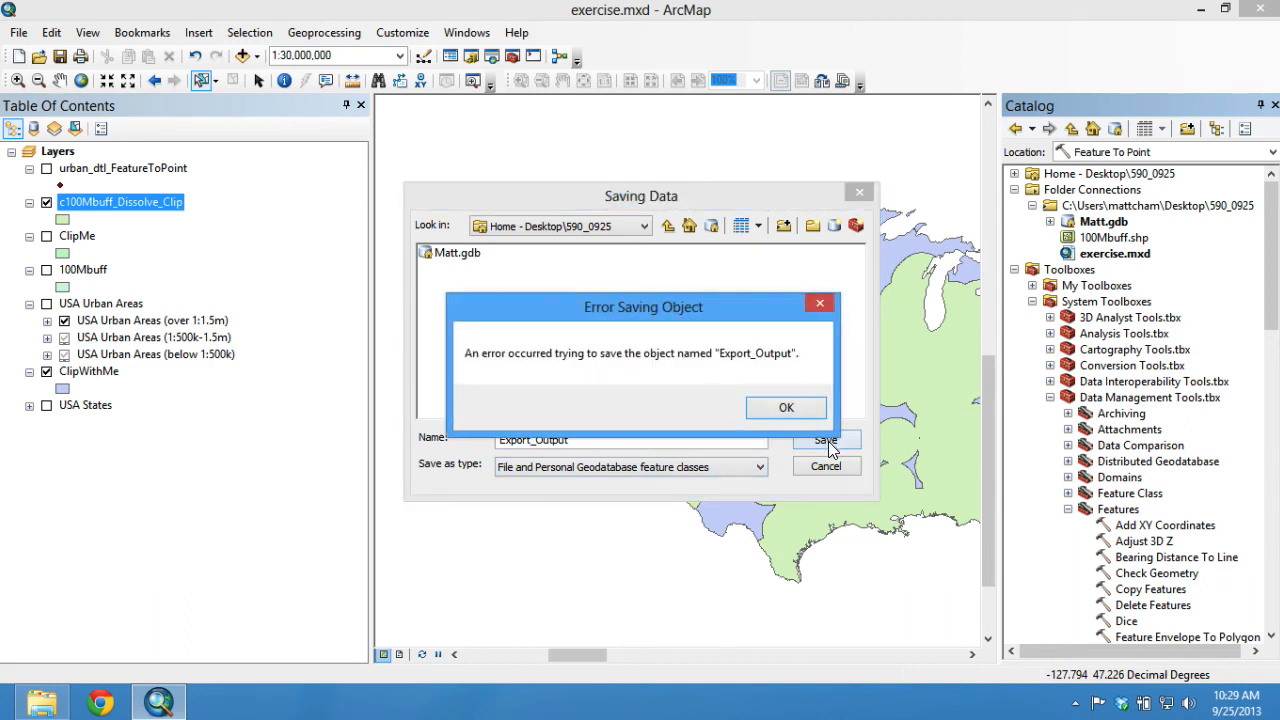
{"action": "left_click", "coordinate": [790, 408]}
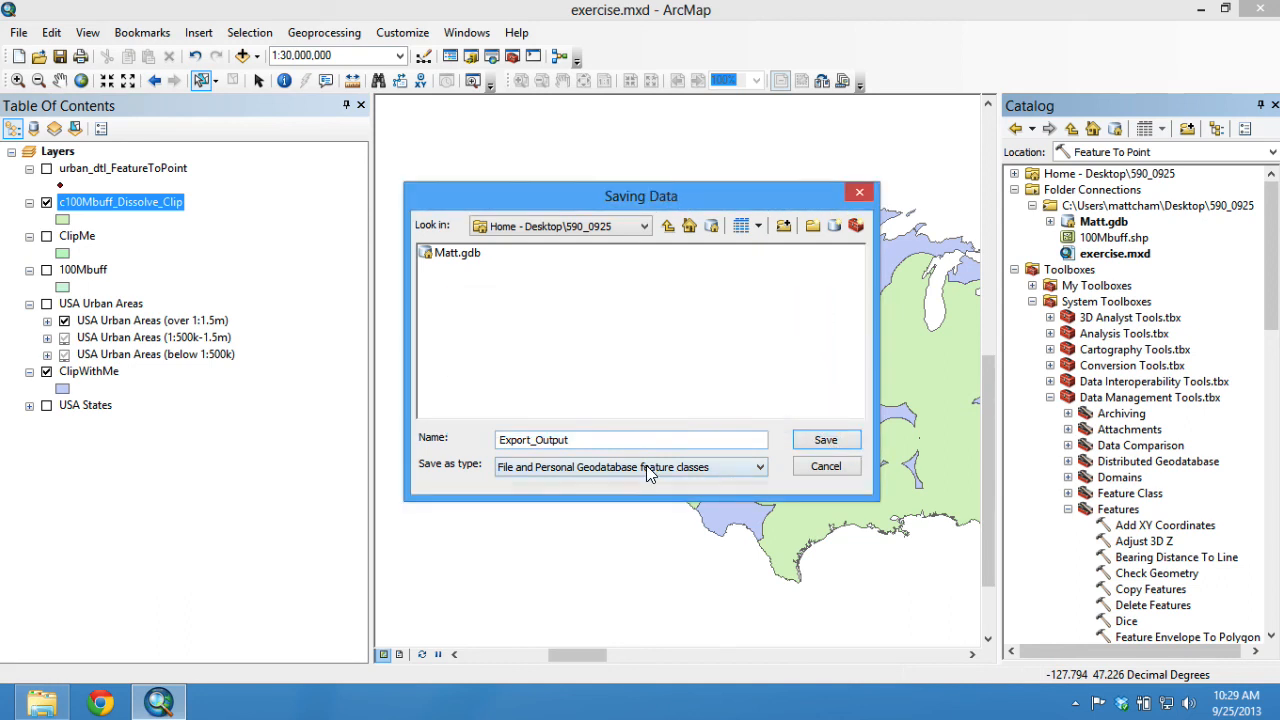
Step: Export all features as the shapefile 100MbuffZone.shp in the layer's source coordinate system, without adding it to the map
{"action": "left_click", "coordinate": [646, 466]}
{"action": "left_click", "coordinate": [564, 497]}
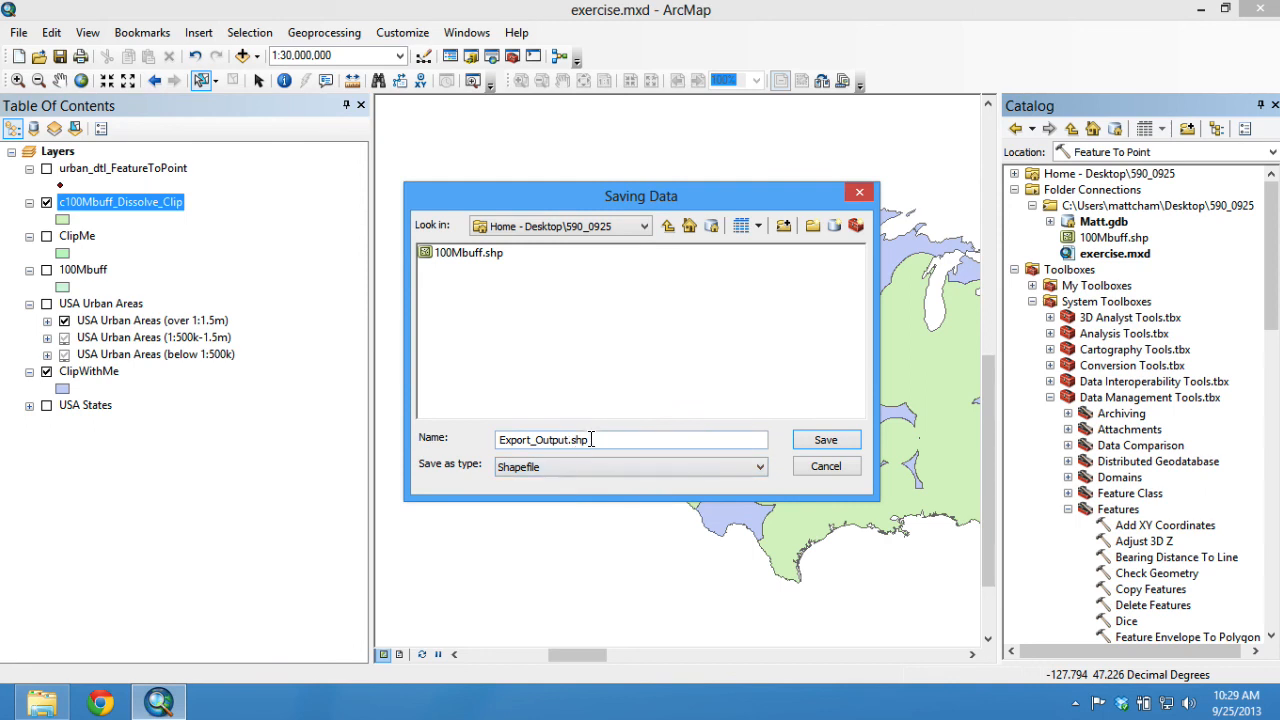
{"action": "left_click_drag", "start_coordinate": [571, 440], "coordinate": [462, 446]}
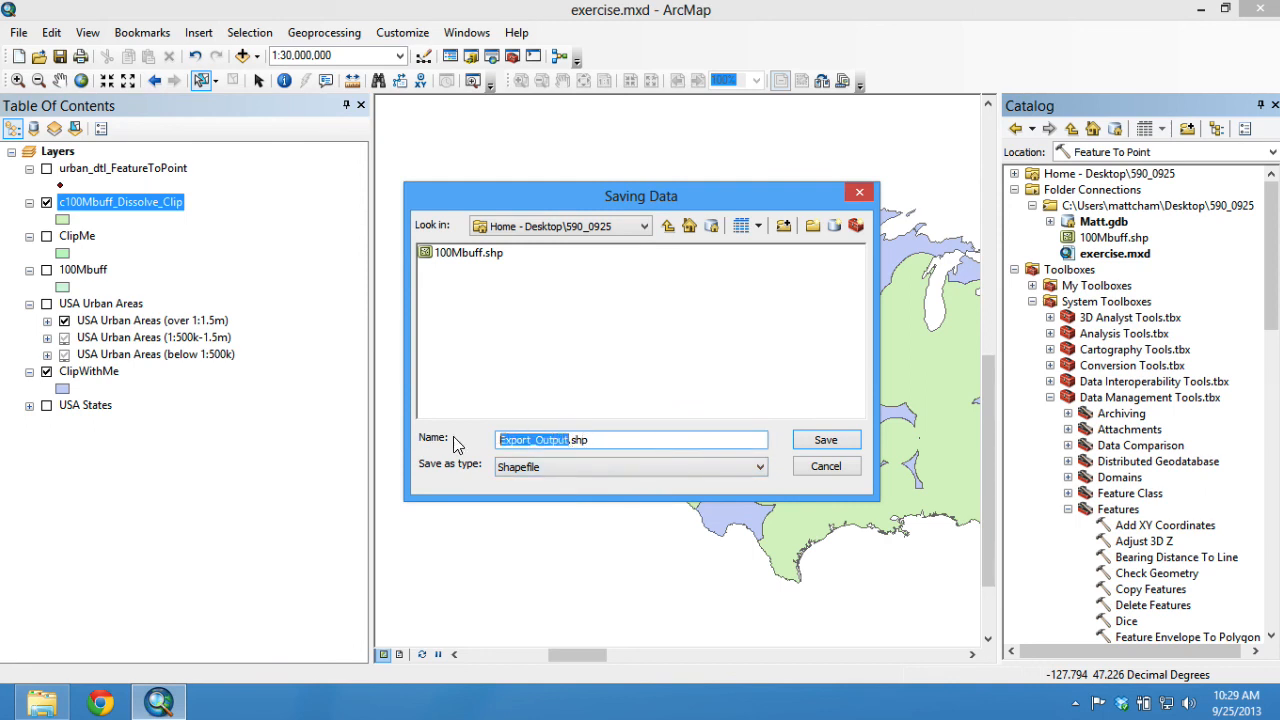
{"action": "type", "text": "100MbuffZone"}
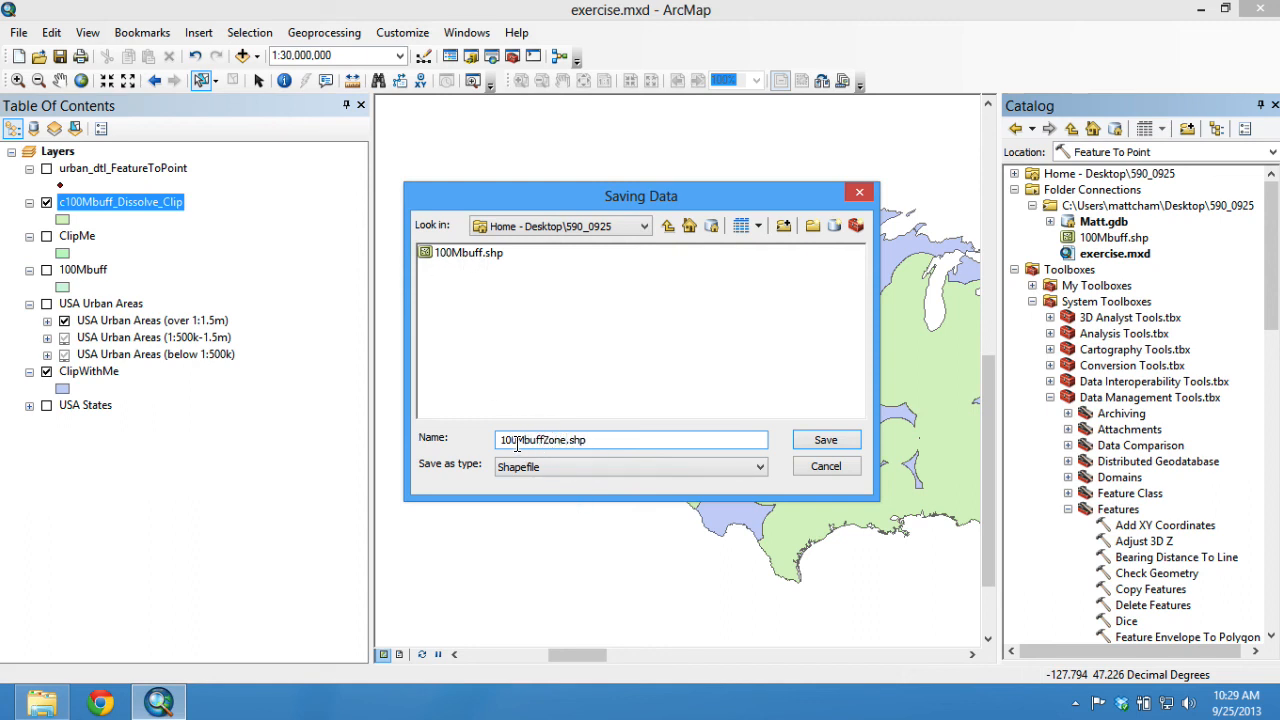
{"action": "left_click", "coordinate": [836, 444]}
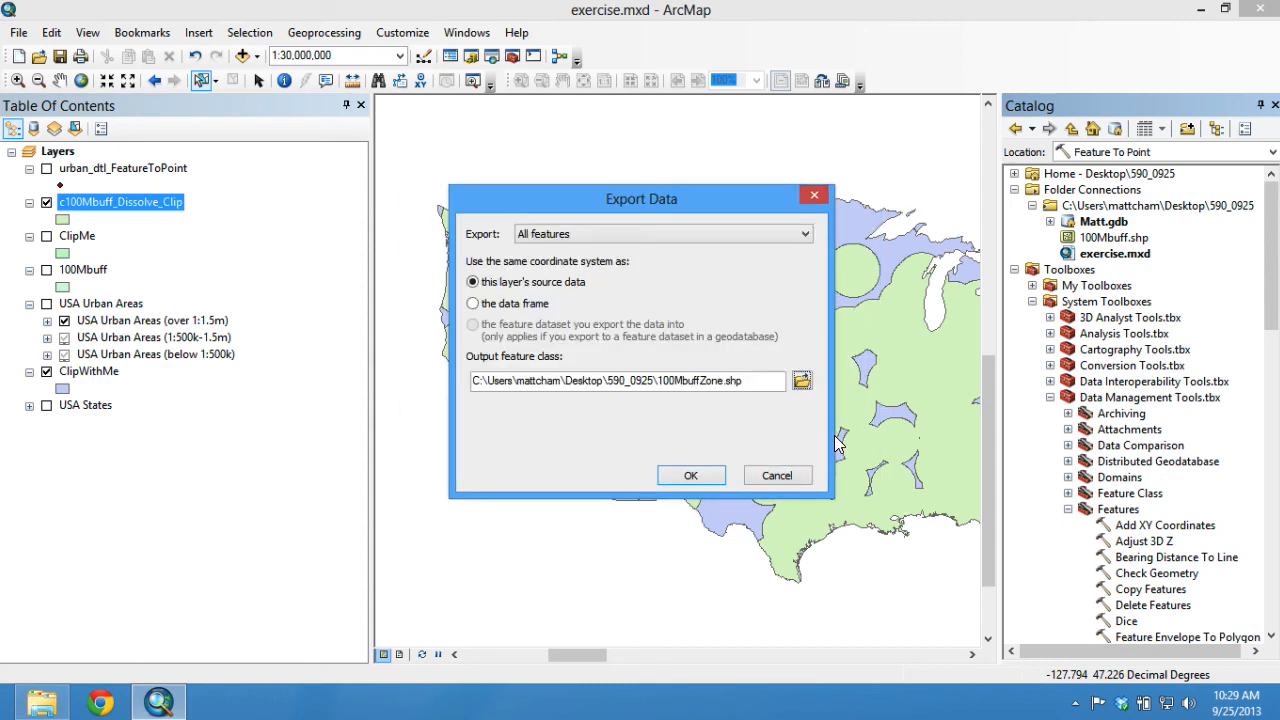
{"action": "left_click", "coordinate": [688, 475]}
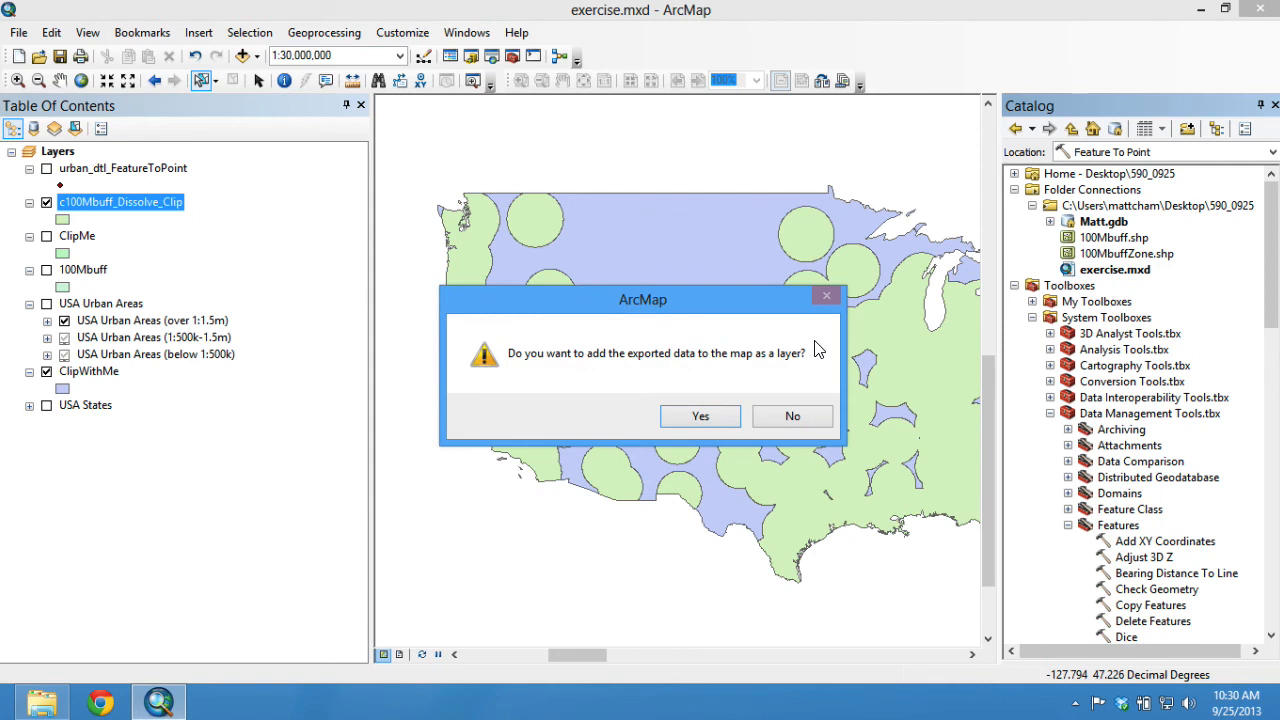
{"action": "left_click", "coordinate": [796, 417]}
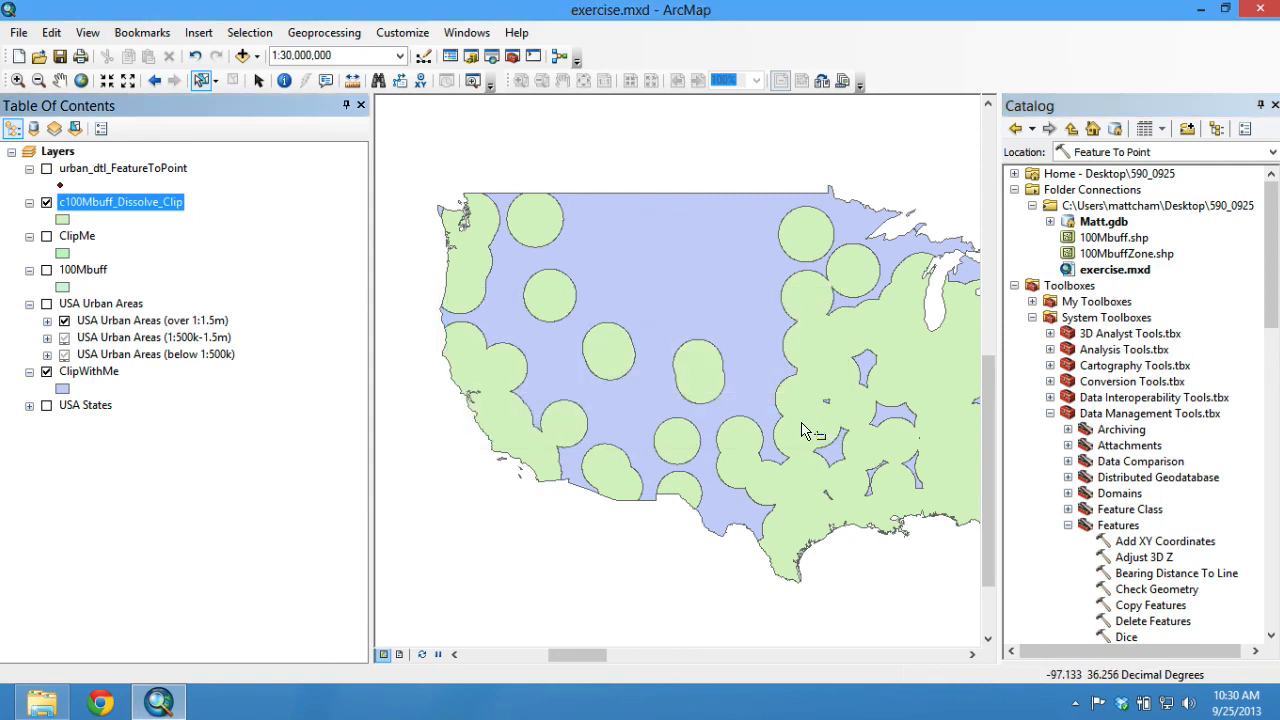
Step: Examine the exported shapefile's component files in the desktop's 590_0925 folder, then close the folder
{"action": "left_click", "coordinate": [1277, 712]}
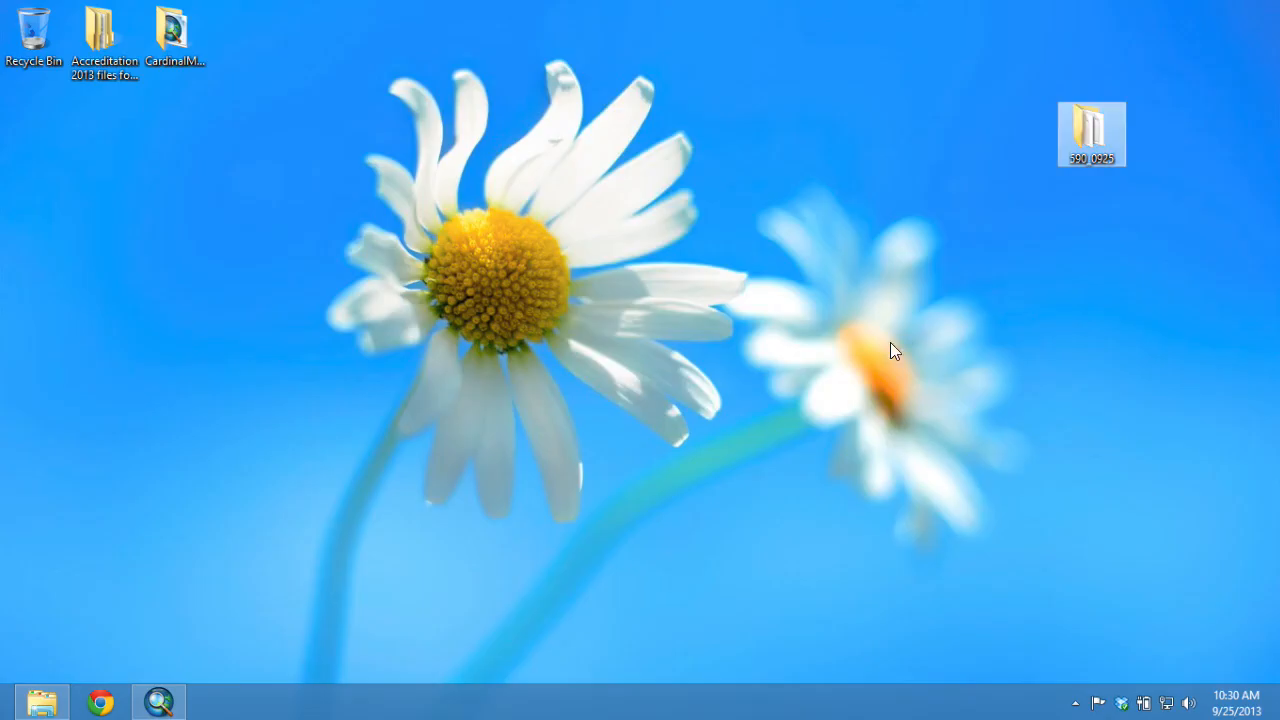
{"action": "double_click", "coordinate": [1090, 131]}
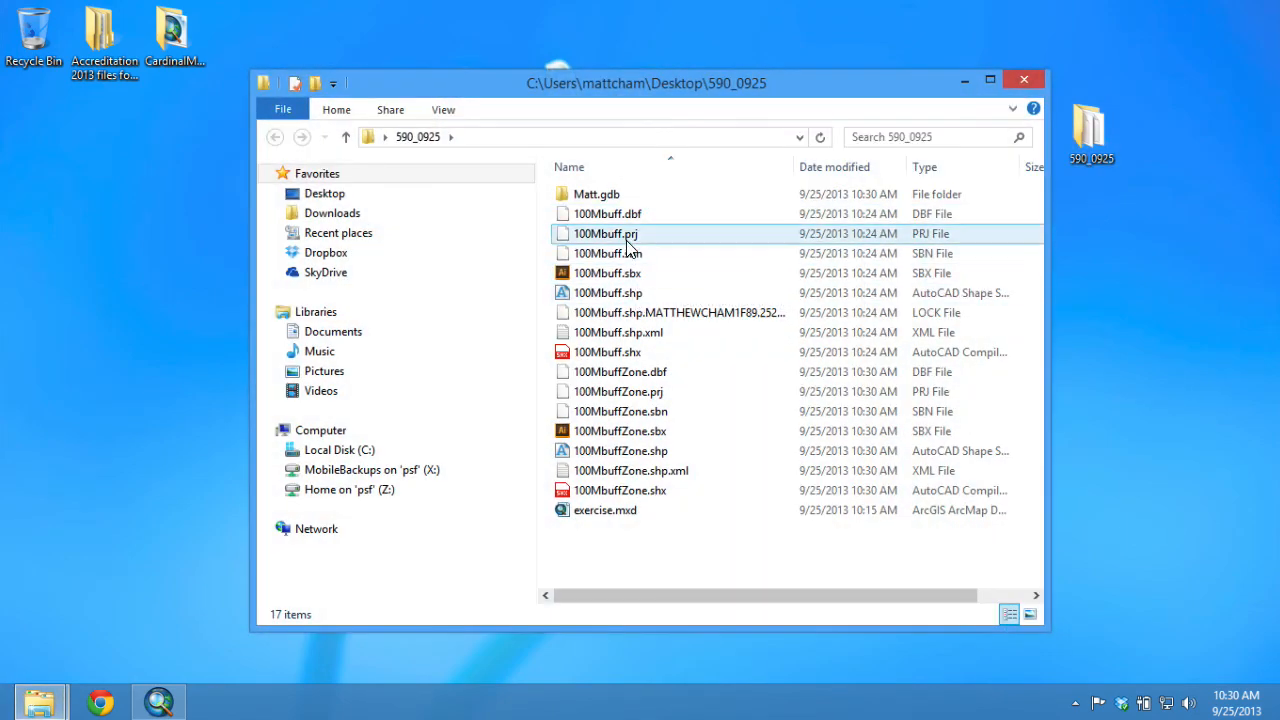
{"action": "left_click", "coordinate": [1027, 82]}
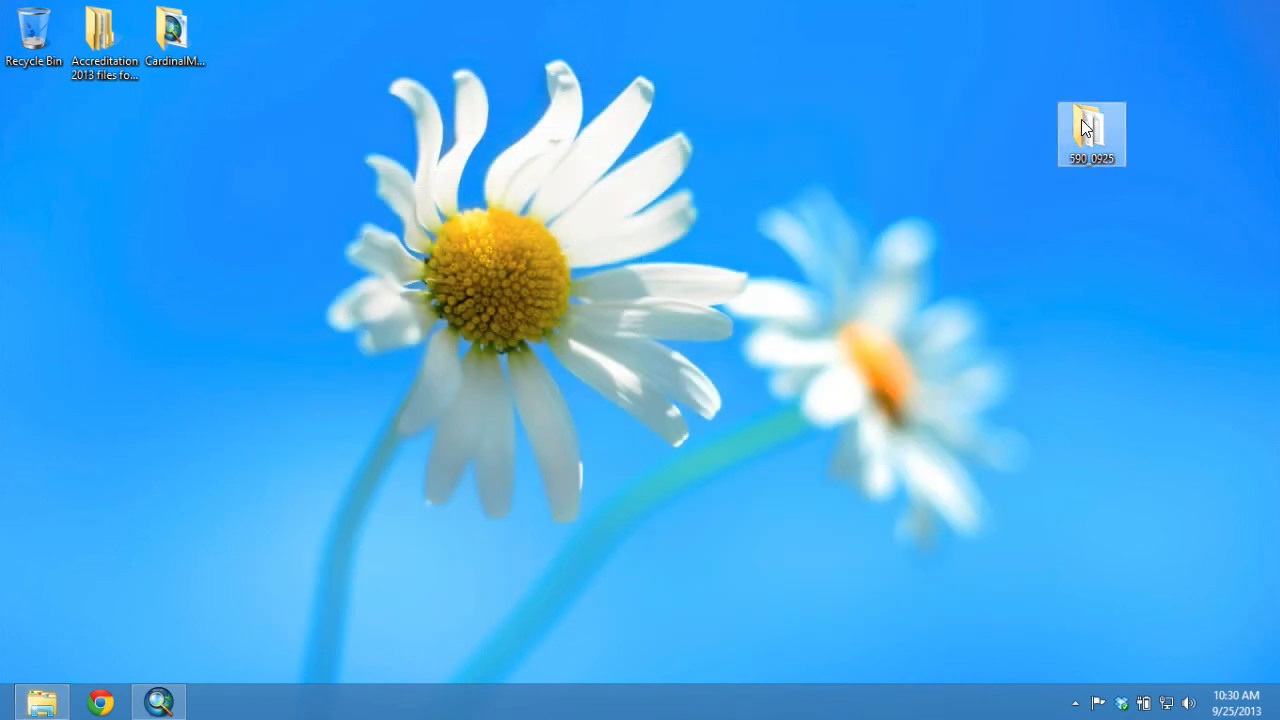
{"action": "mouse_move", "coordinate": [1115, 138]}
{"action": "left_click_drag", "start_coordinate": [1151, 187], "coordinate": [1088, 128]}
Step: Launch Google Earth Pro and dismiss its start-up tip
{"action": "key", "text": "super"}
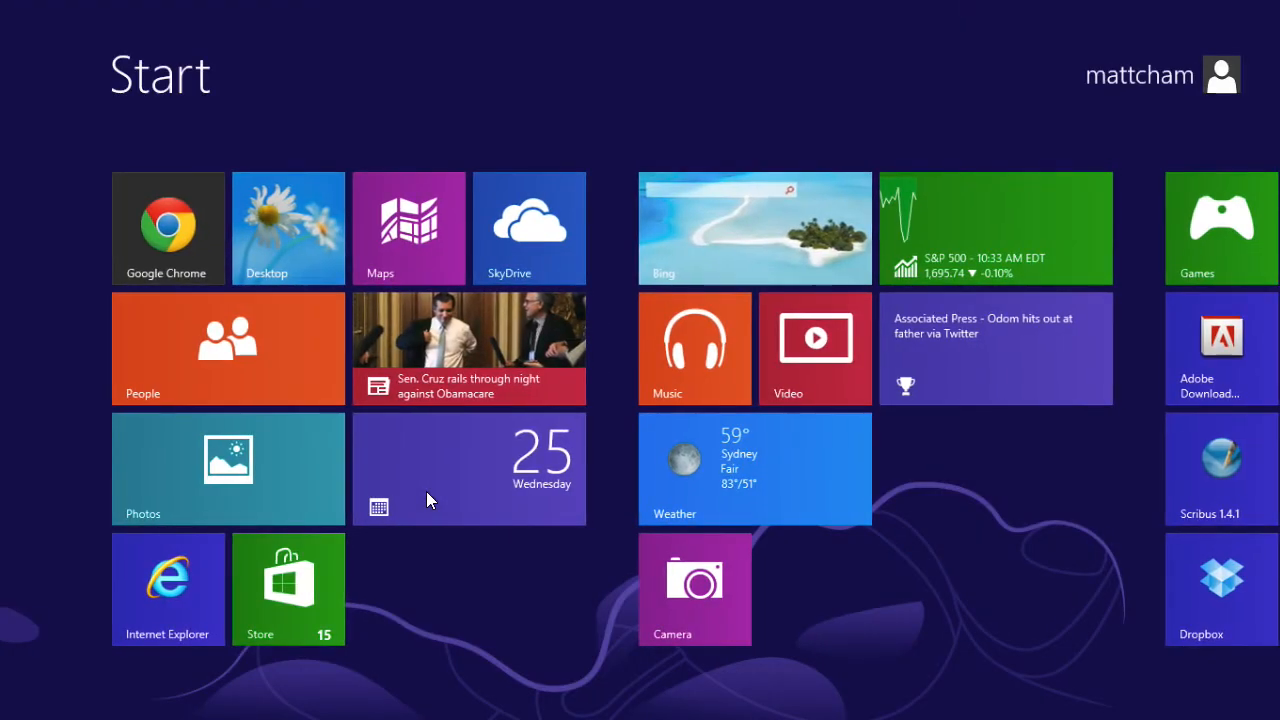
{"action": "type", "text": "google"}
{"action": "key", "text": "Down"}
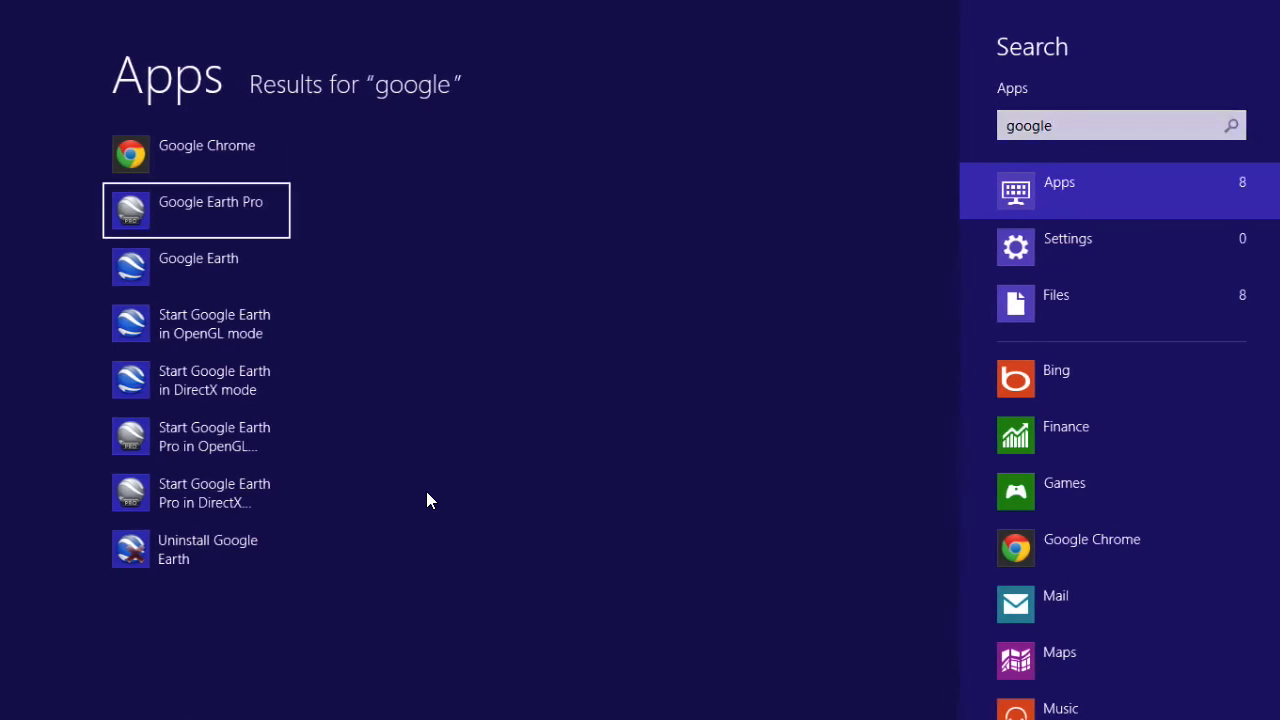
{"action": "left_click", "coordinate": [229, 210]}
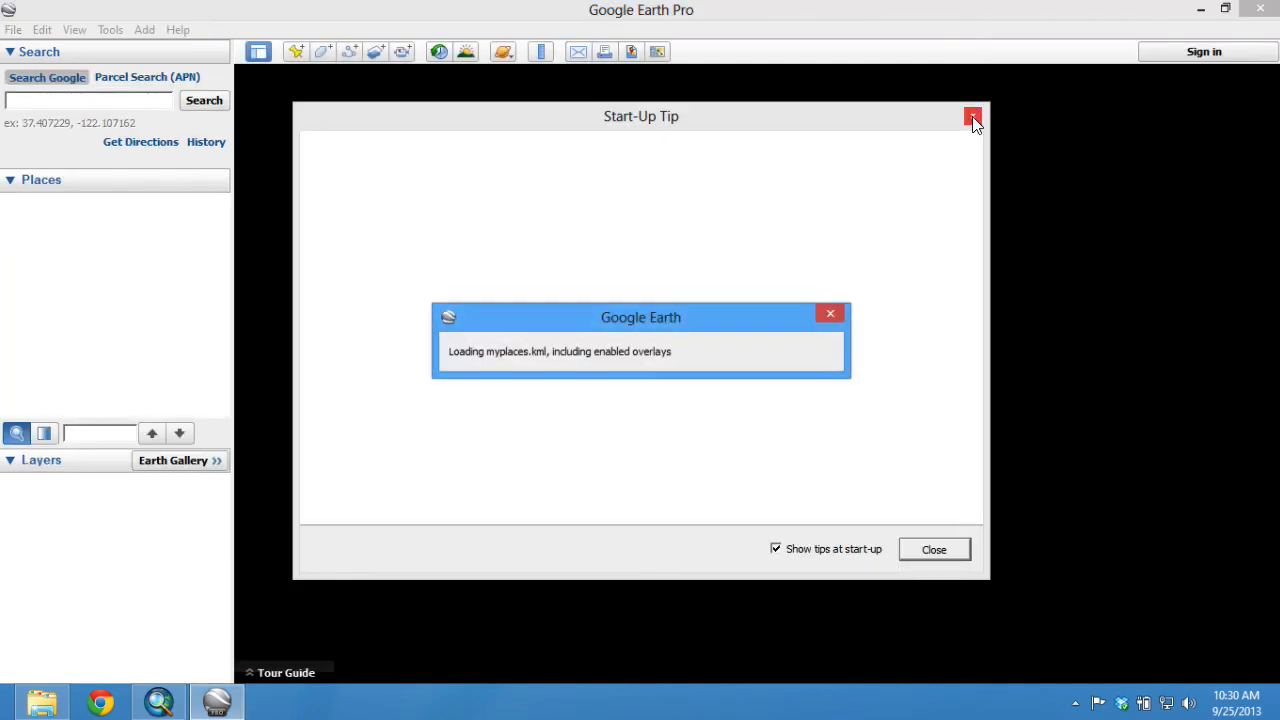
{"action": "left_click", "coordinate": [974, 116]}
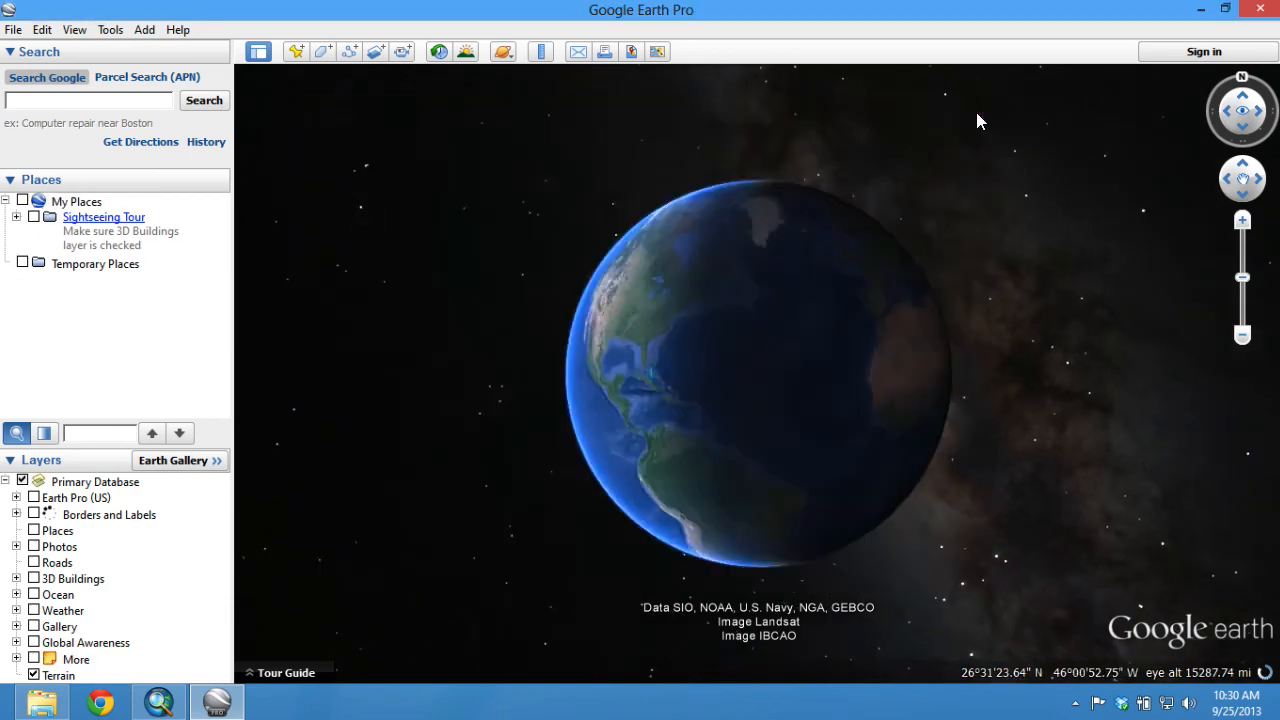
Step: Start a data import and set the file type to ESRI Shape (*.shp)
{"action": "left_click", "coordinate": [14, 29]}
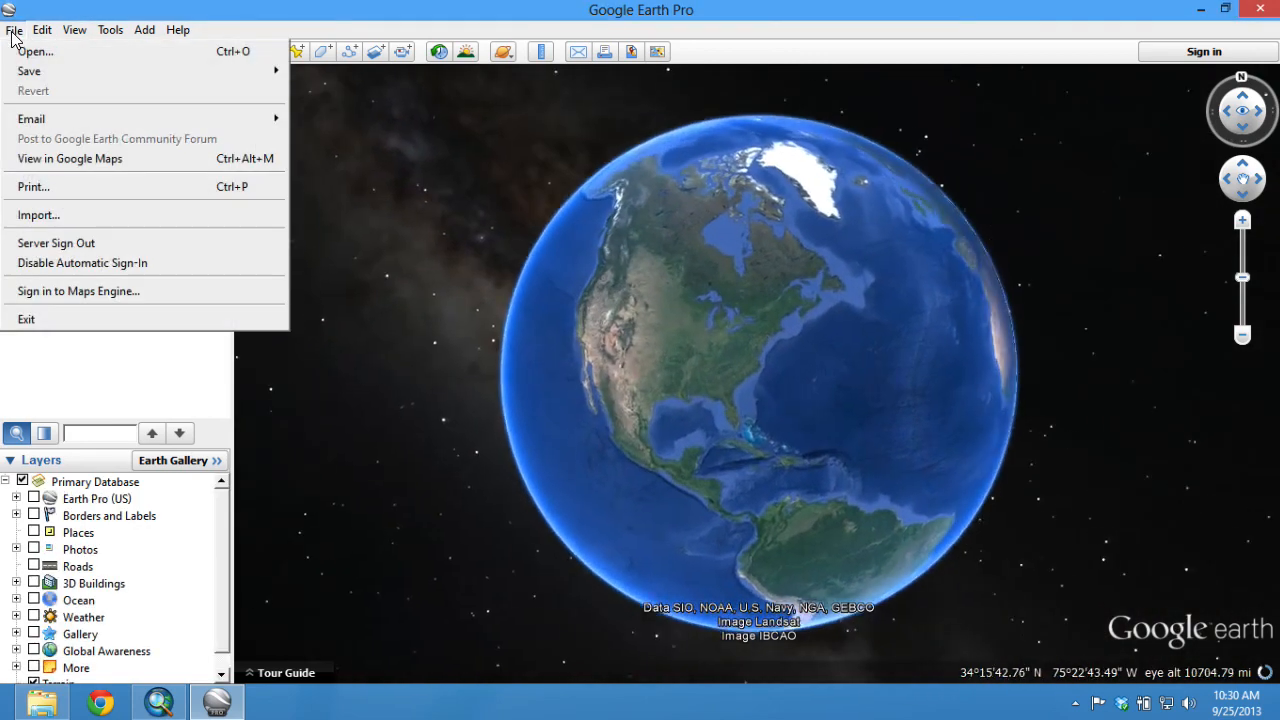
{"action": "left_click", "coordinate": [81, 220]}
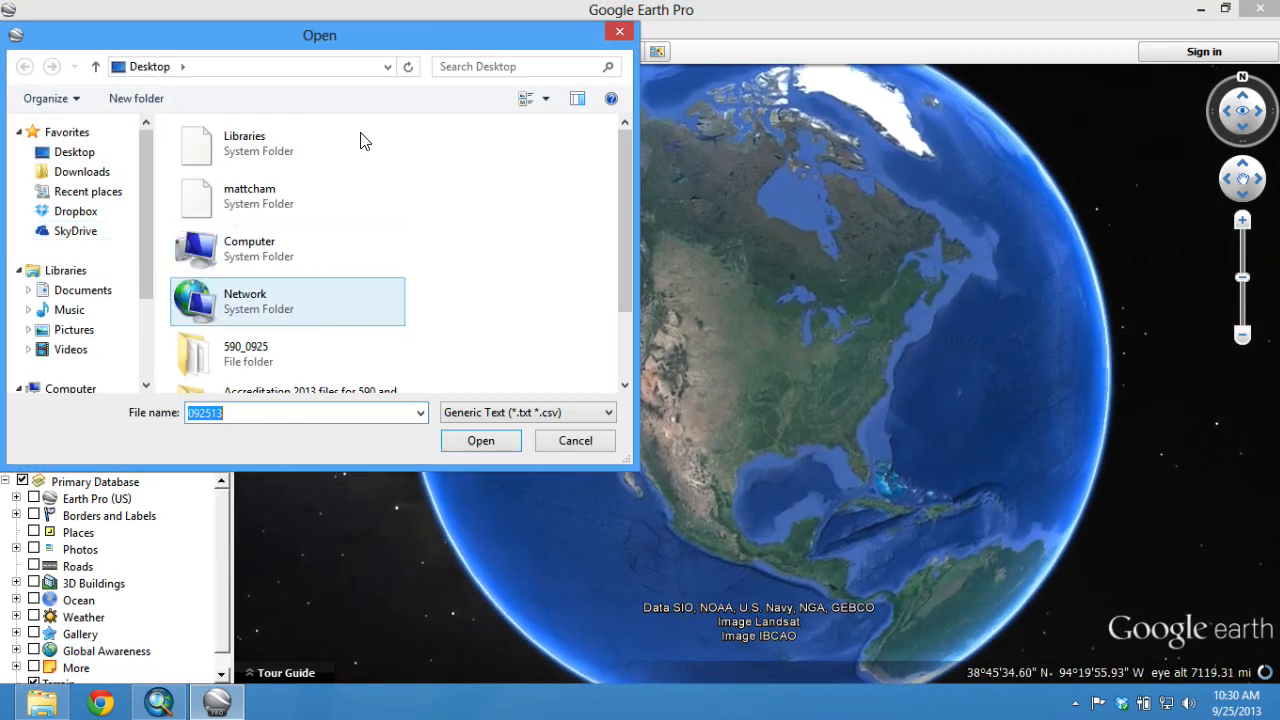
{"action": "left_click_drag", "start_coordinate": [360, 45], "coordinate": [741, 116]}
{"action": "left_click", "coordinate": [888, 487]}
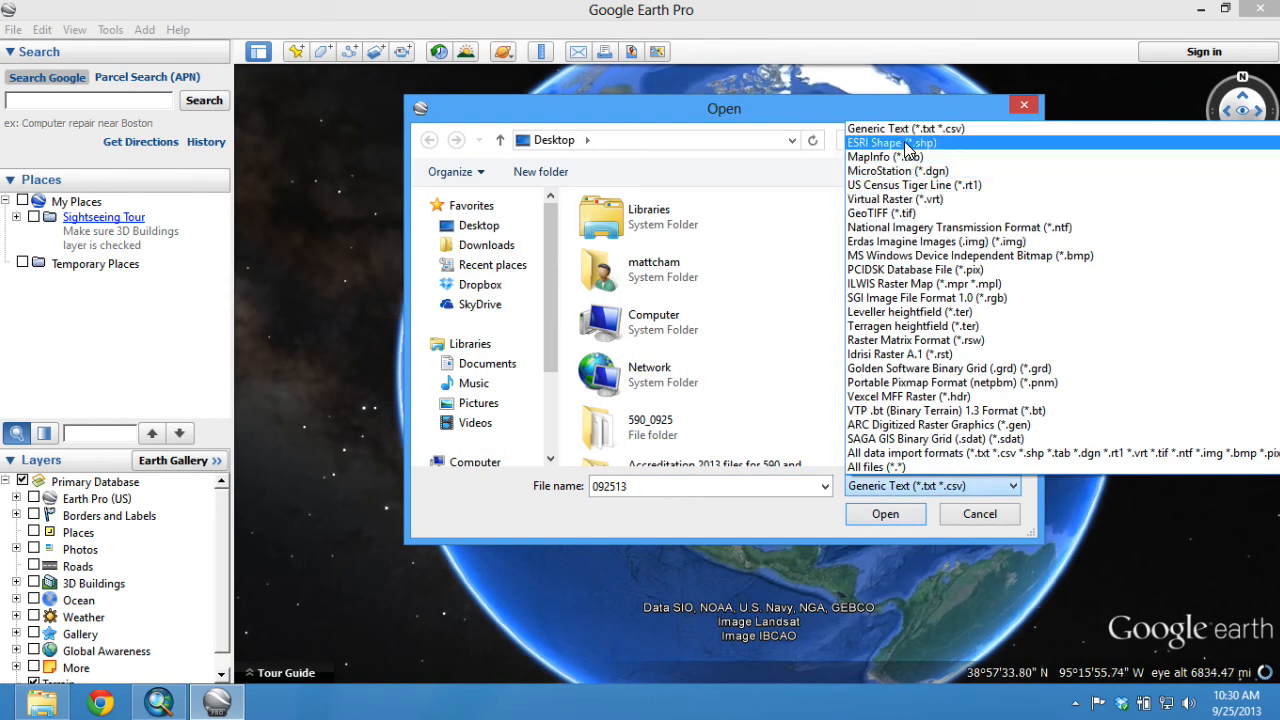
{"action": "left_click", "coordinate": [907, 145]}
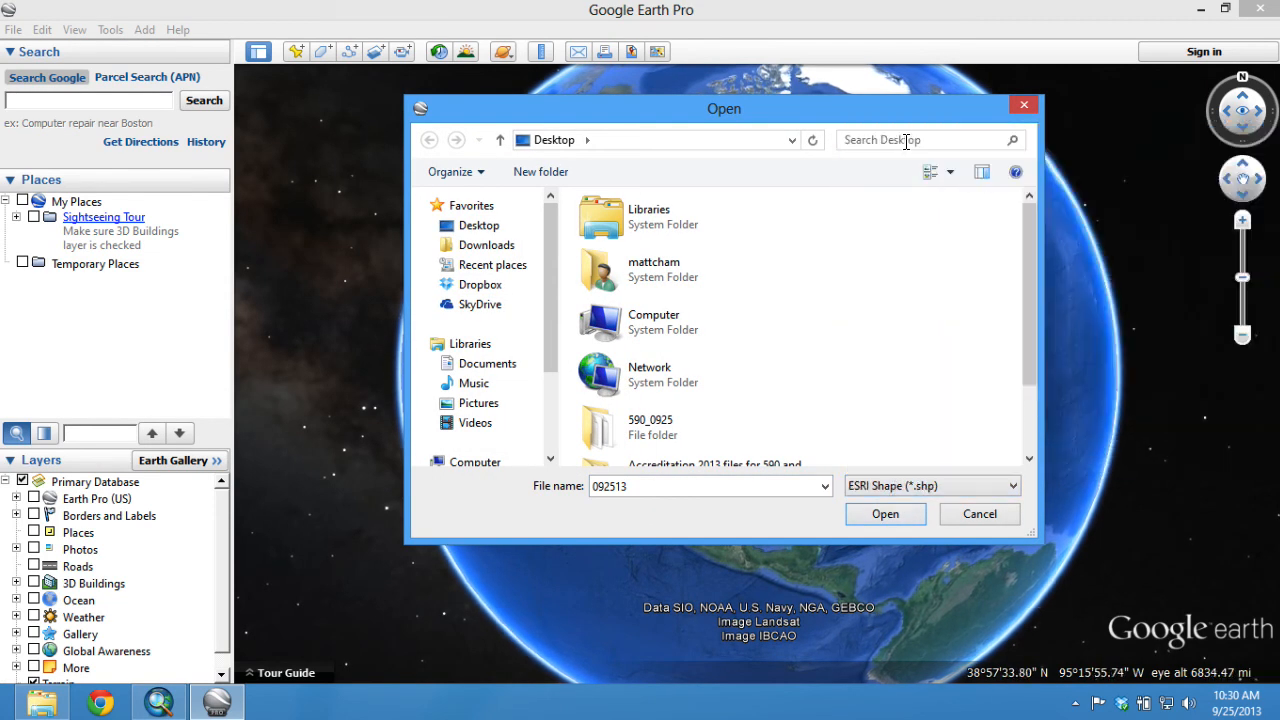
Step: Import 100MbuffZone.shp from the desktop's 590_0925 folder without applying a style template
{"action": "left_click", "coordinate": [493, 255]}
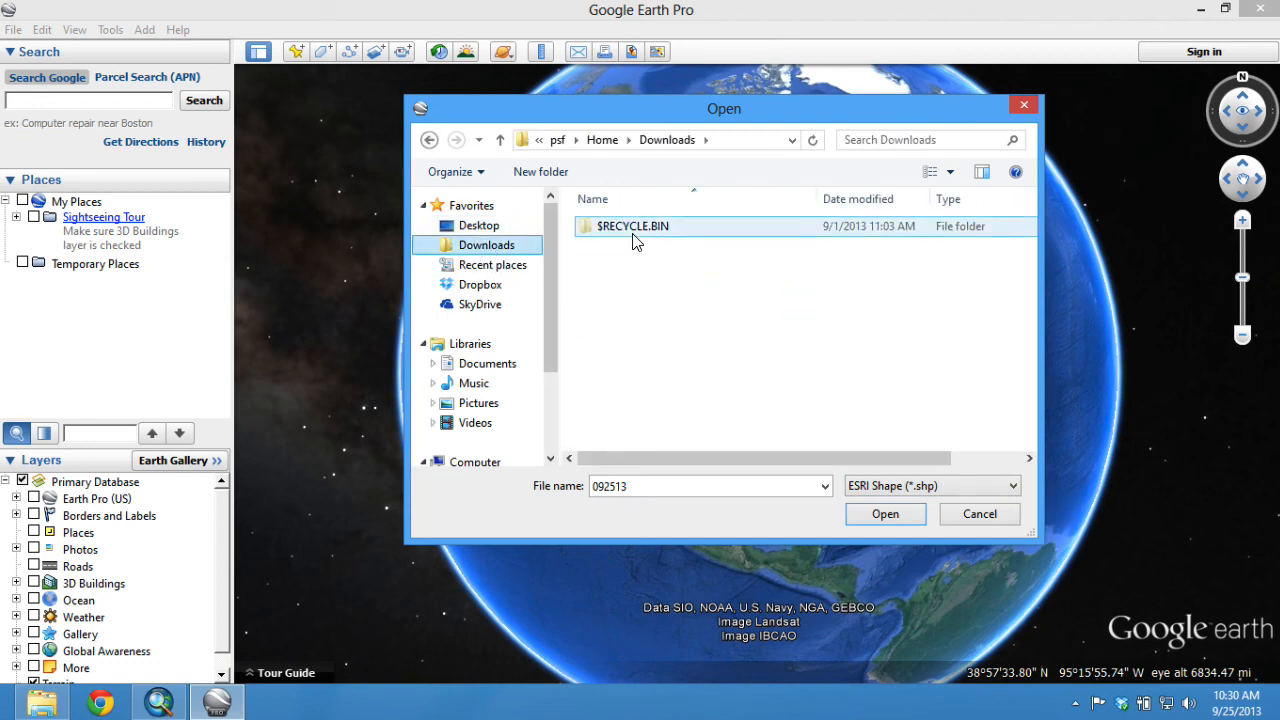
{"action": "left_click", "coordinate": [480, 226]}
{"action": "left_click", "coordinate": [720, 335]}
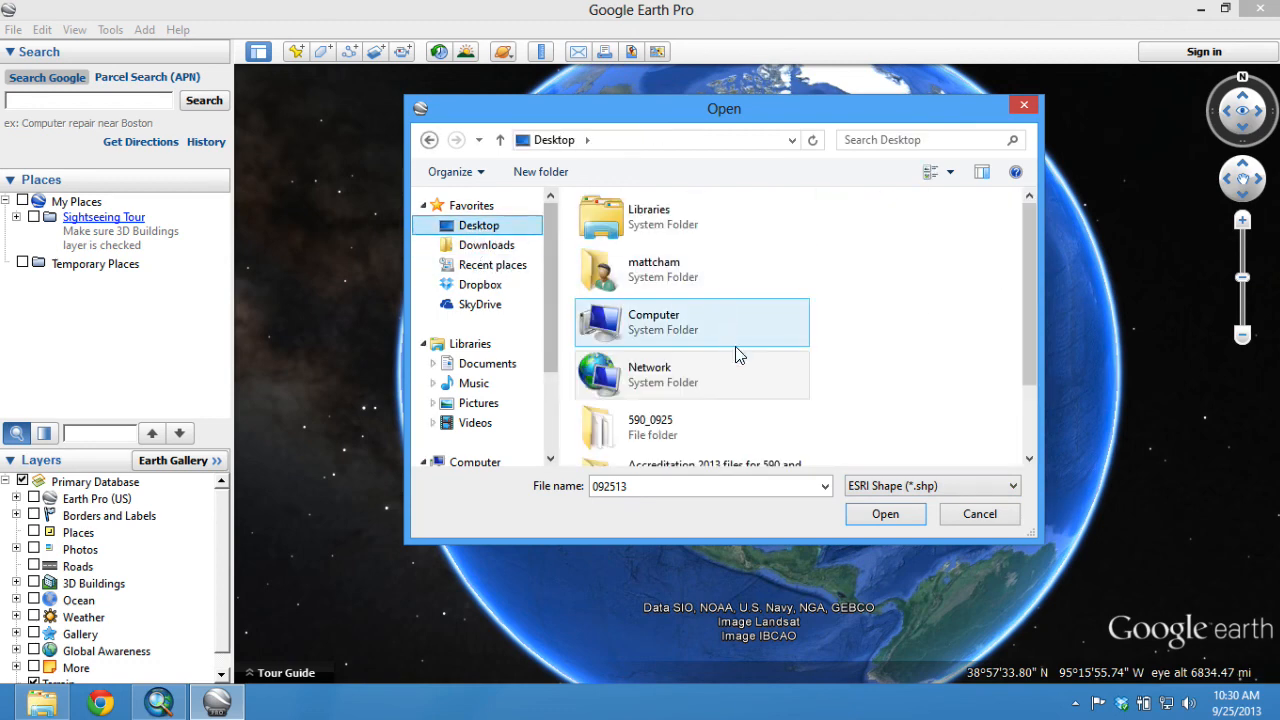
{"action": "double_click", "coordinate": [655, 422]}
{"action": "left_click", "coordinate": [629, 250]}
{"action": "left_click", "coordinate": [658, 265]}
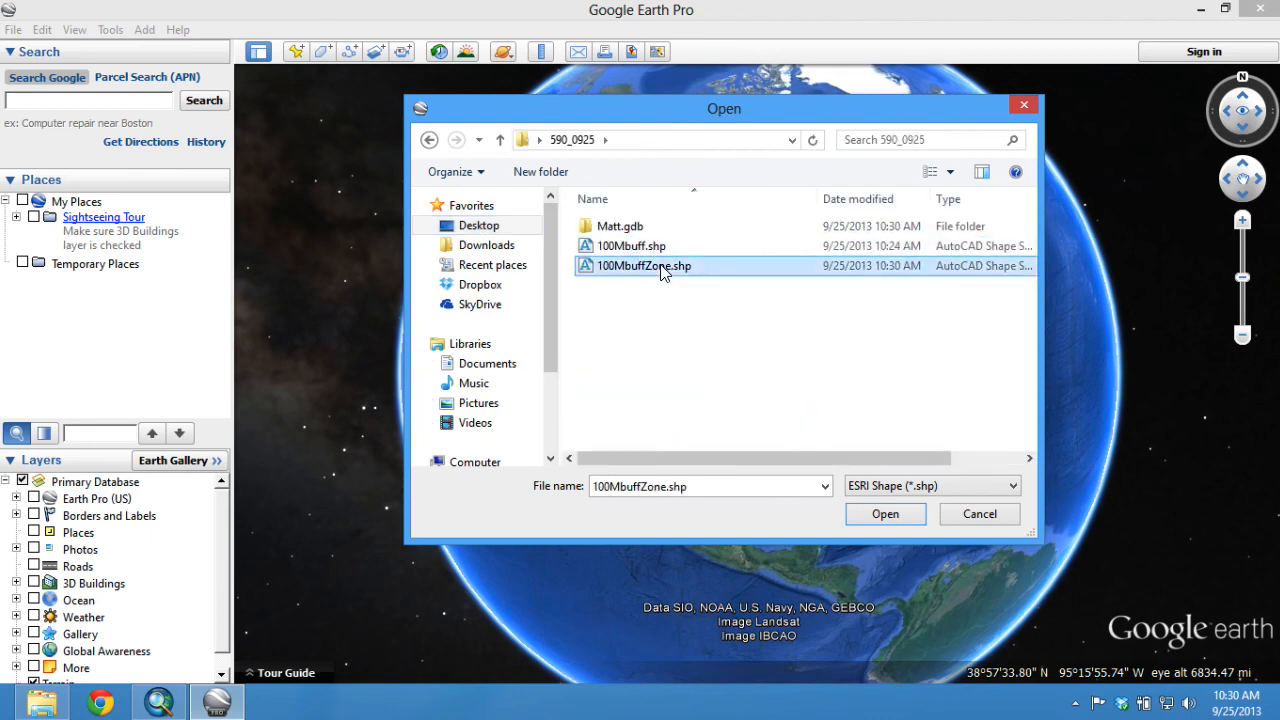
{"action": "left_click", "coordinate": [887, 518]}
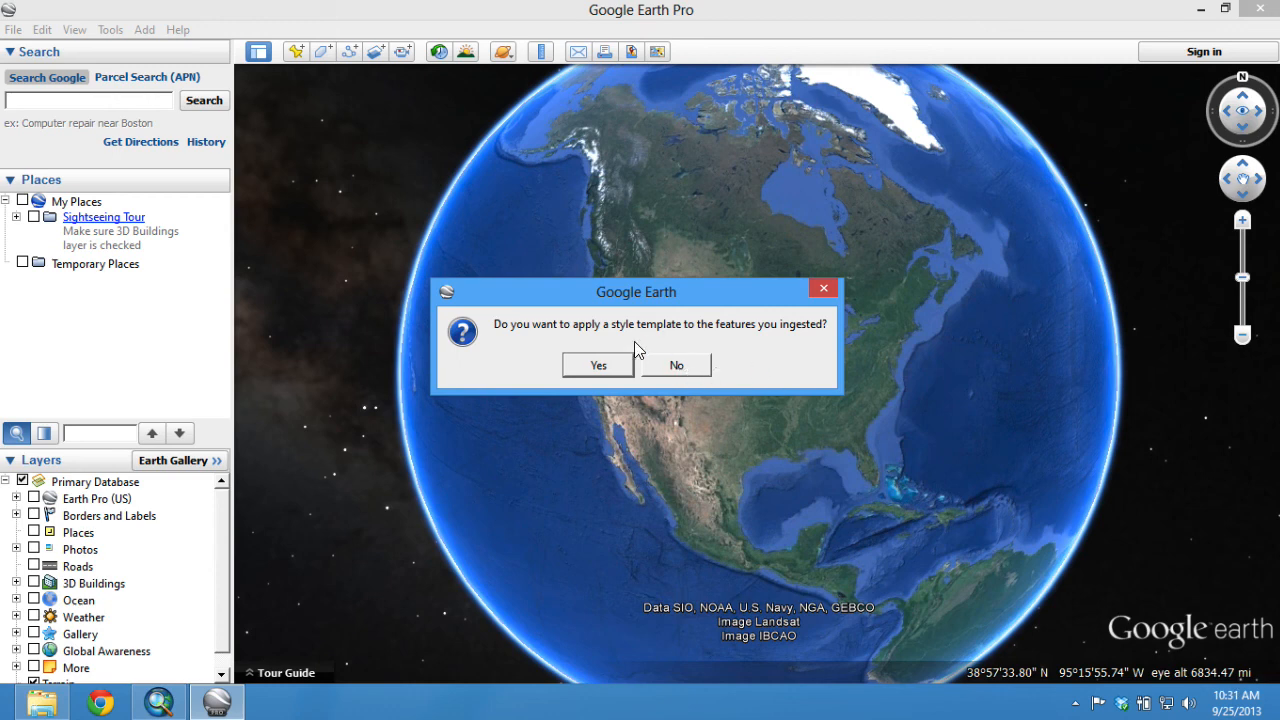
{"action": "left_click", "coordinate": [684, 366]}
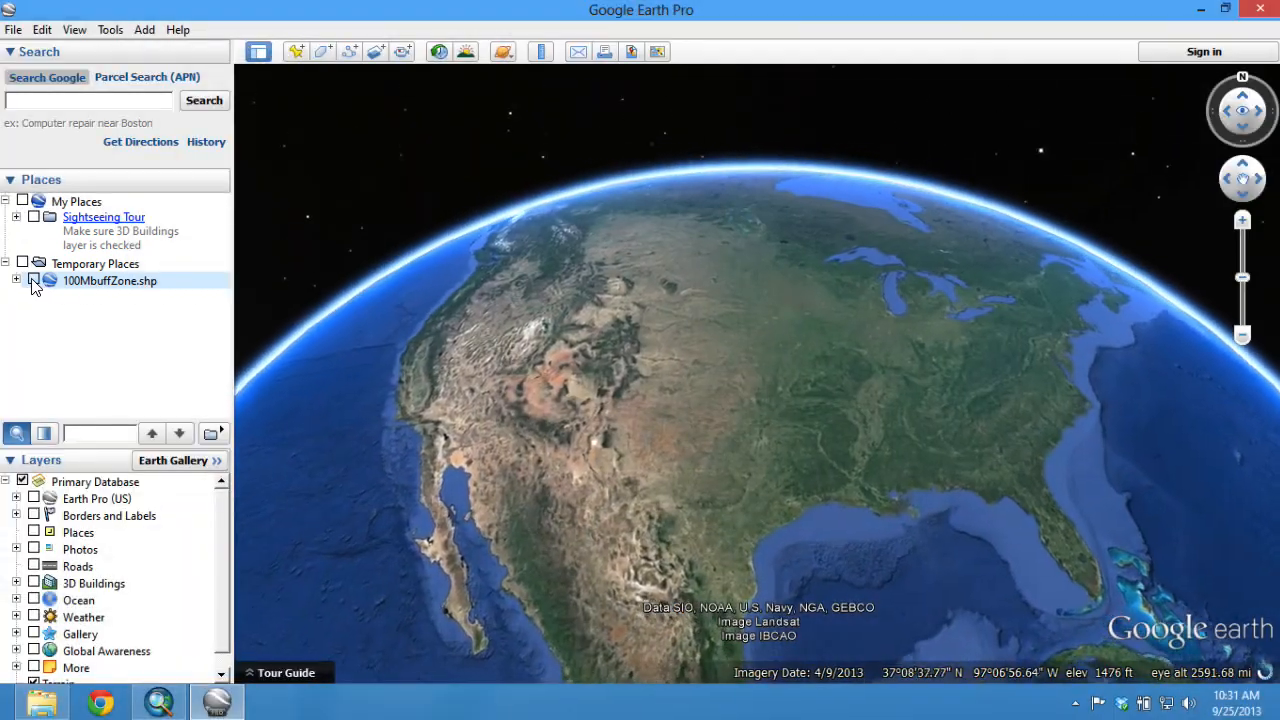
Step: Display the imported 100MbuffZone.shp layer on the globe and view its coverage of the United States
{"action": "left_click", "coordinate": [33, 280]}
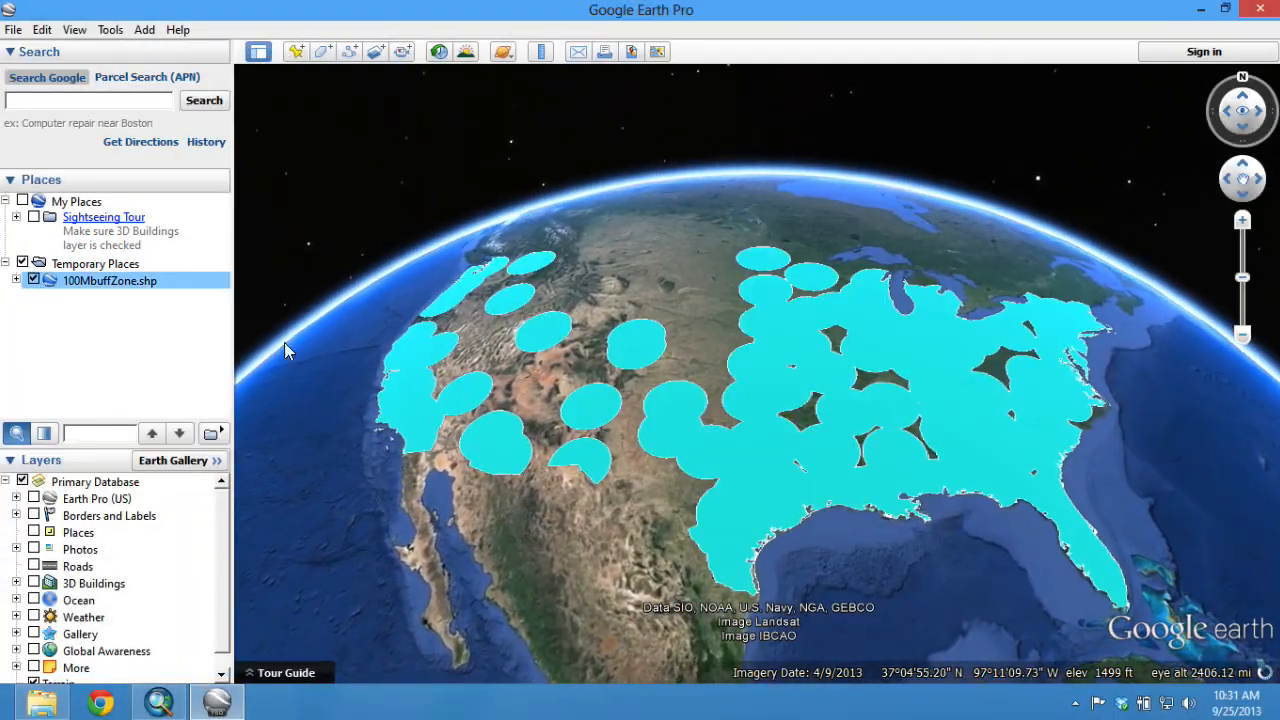
{"action": "mouse_move", "coordinate": [813, 406]}
{"action": "left_mouse_down"}
{"action": "mouse_move", "coordinate": [786, 431]}
{"action": "mouse_move", "coordinate": [781, 381]}
{"action": "mouse_move", "coordinate": [787, 451]}
{"action": "mouse_move", "coordinate": [784, 375]}
{"action": "mouse_move", "coordinate": [769, 480]}
{"action": "mouse_move", "coordinate": [750, 402]}
{"action": "left_mouse_up"}
{"action": "mouse_move", "coordinate": [708, 363]}
{"action": "left_mouse_down"}
{"action": "mouse_move", "coordinate": [713, 381]}
{"action": "mouse_move", "coordinate": [711, 338]}
{"action": "left_mouse_up"}
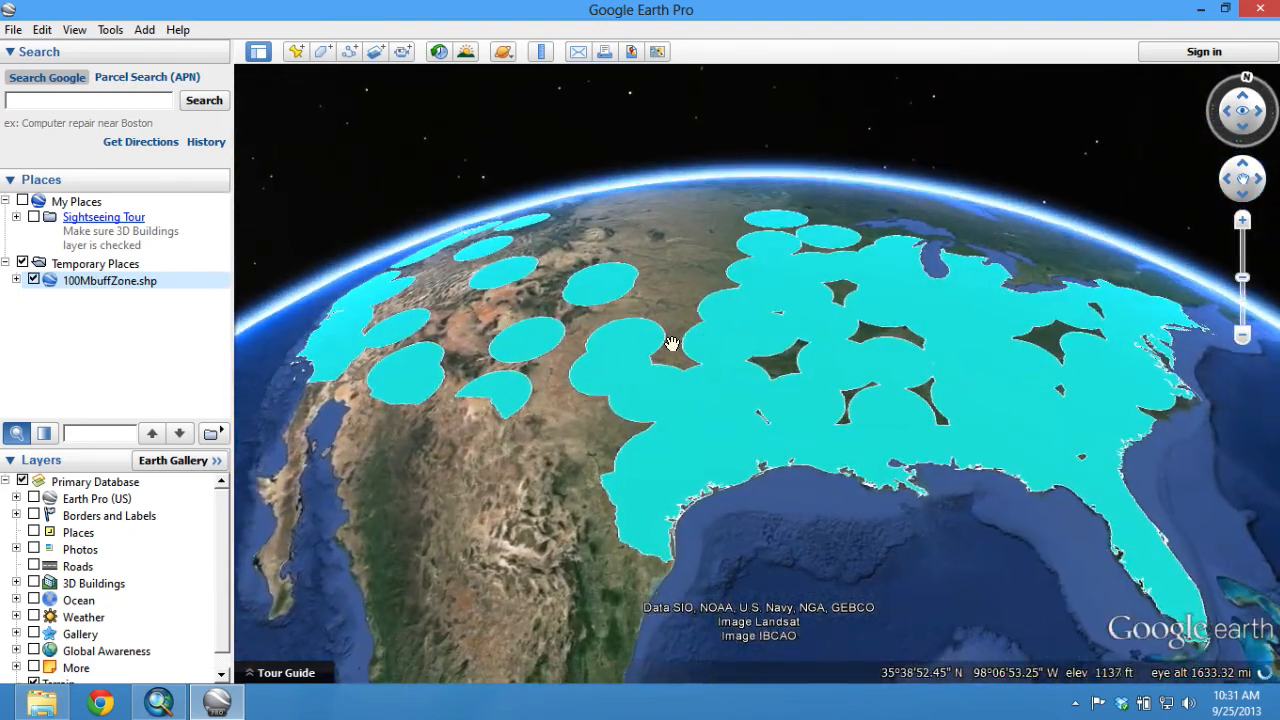
Step: Edit the 100MbuffZone.shp folder's style properties, disabling random area colors and setting the line opacity to 0%
{"action": "right_click", "coordinate": [83, 282]}
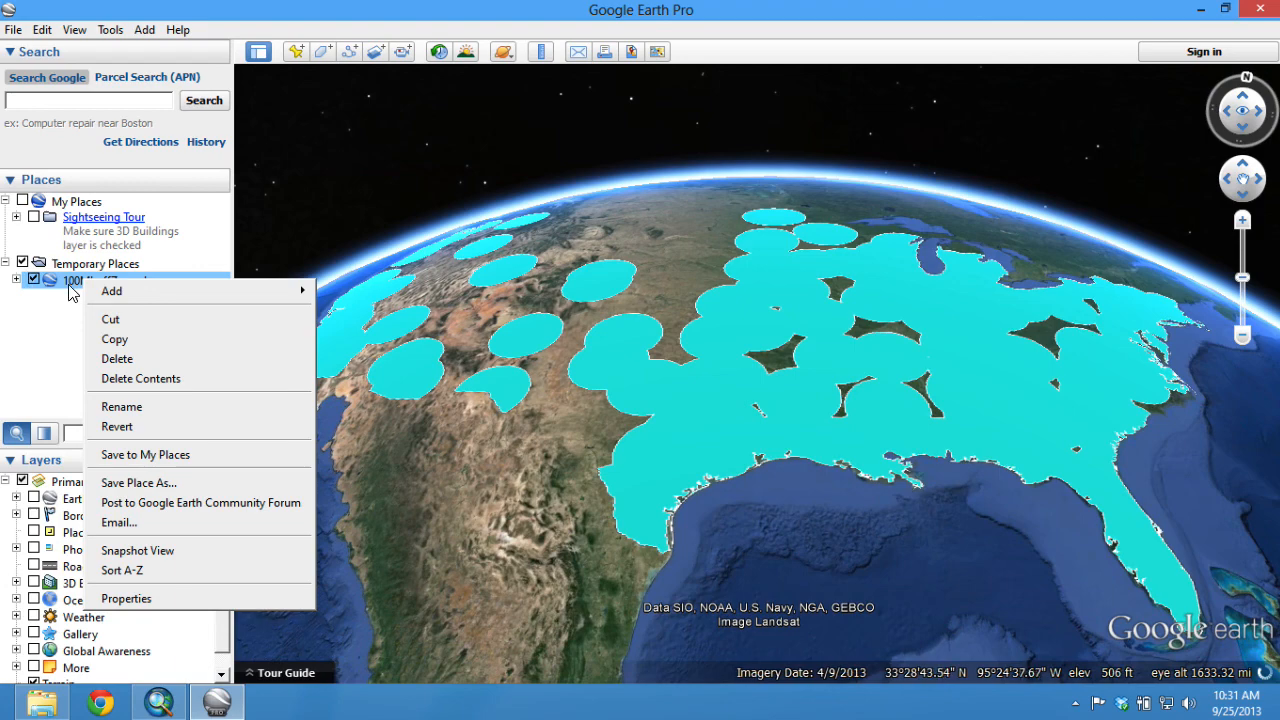
{"action": "left_click", "coordinate": [172, 598]}
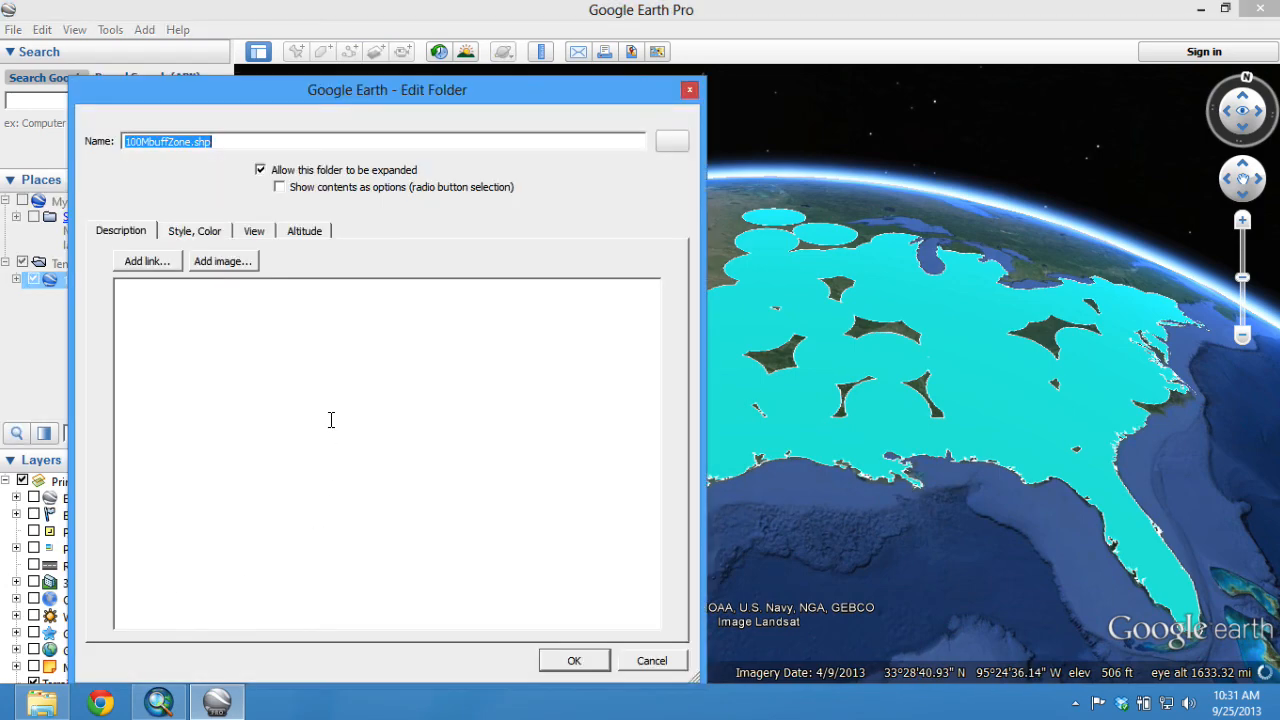
{"action": "left_click", "coordinate": [202, 234]}
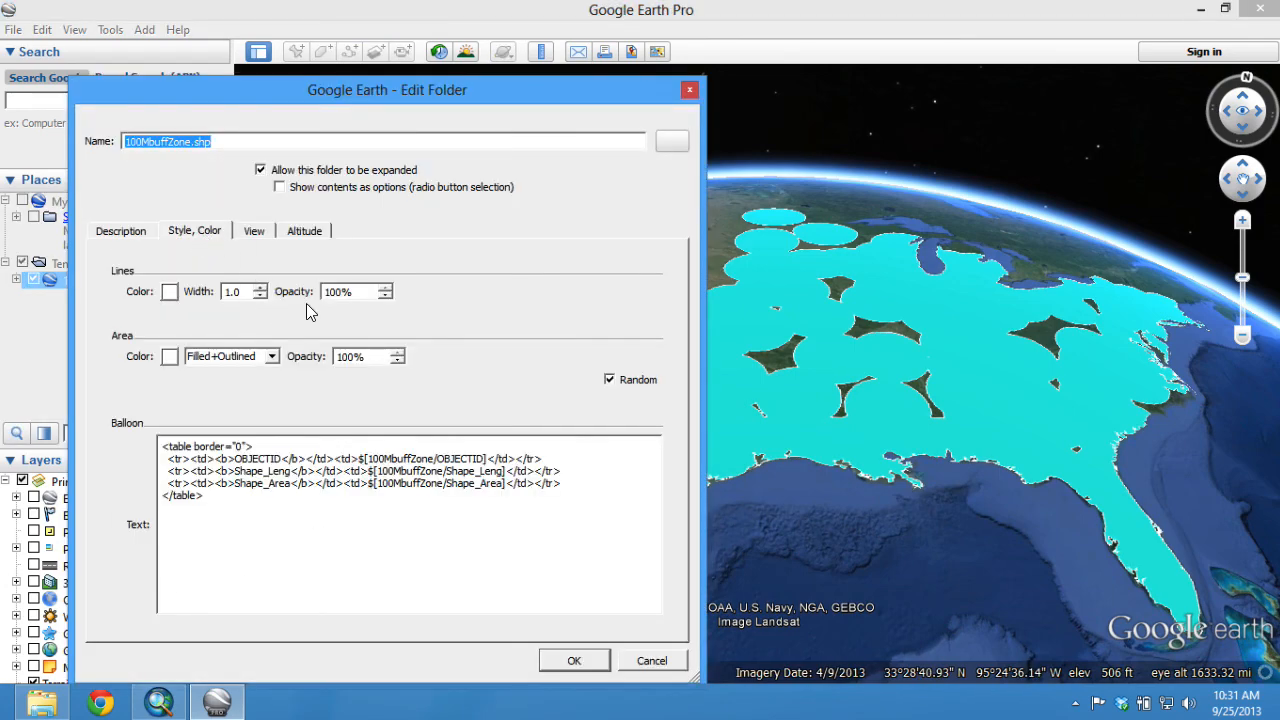
{"action": "left_click", "coordinate": [610, 380]}
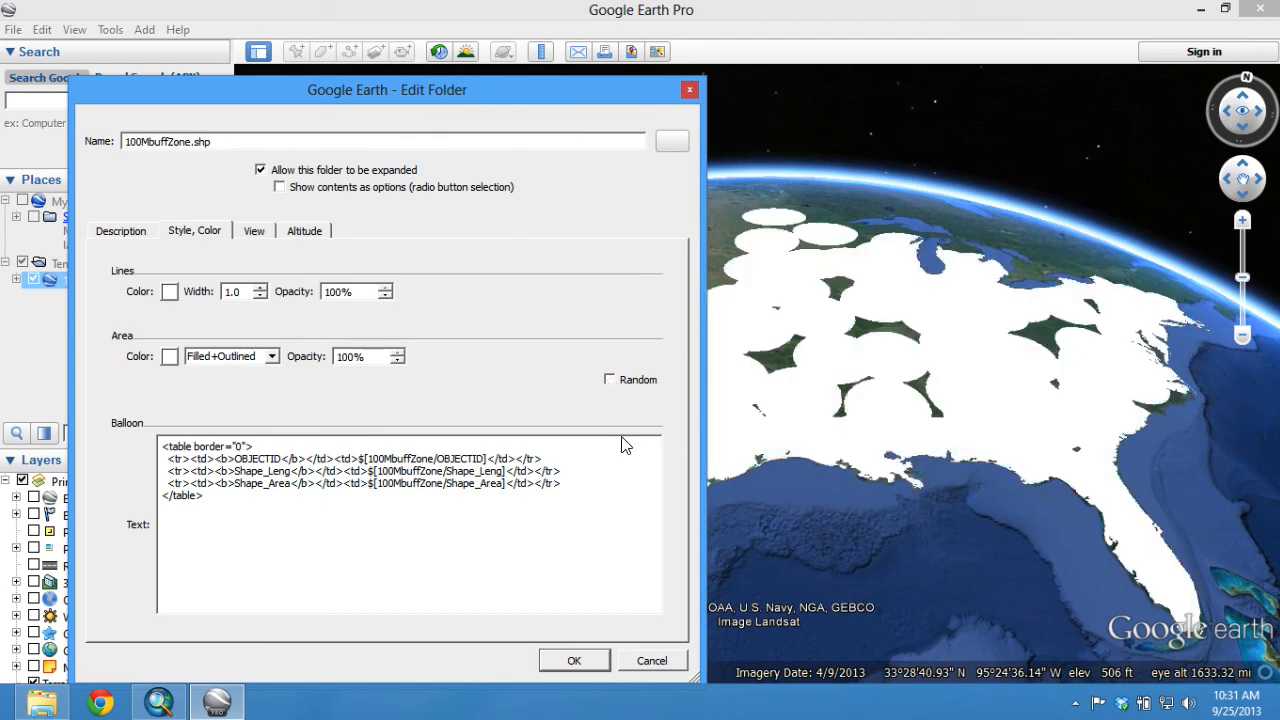
{"action": "left_click_drag", "start_coordinate": [350, 290], "coordinate": [287, 290]}
{"action": "type", "text": "0"}
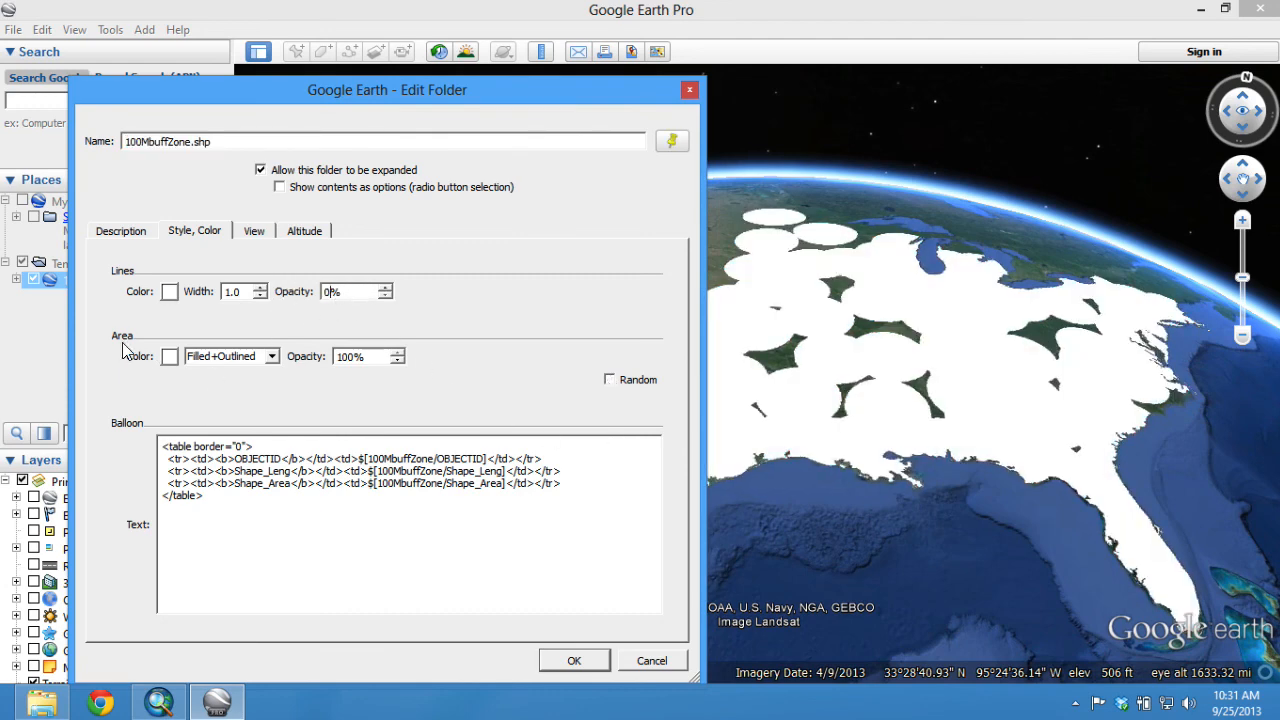
Step: Set the buffer polygons' area color to orange (red 255, green 85, blue 0) and the area opacity to 50%
{"action": "left_click", "coordinate": [169, 357]}
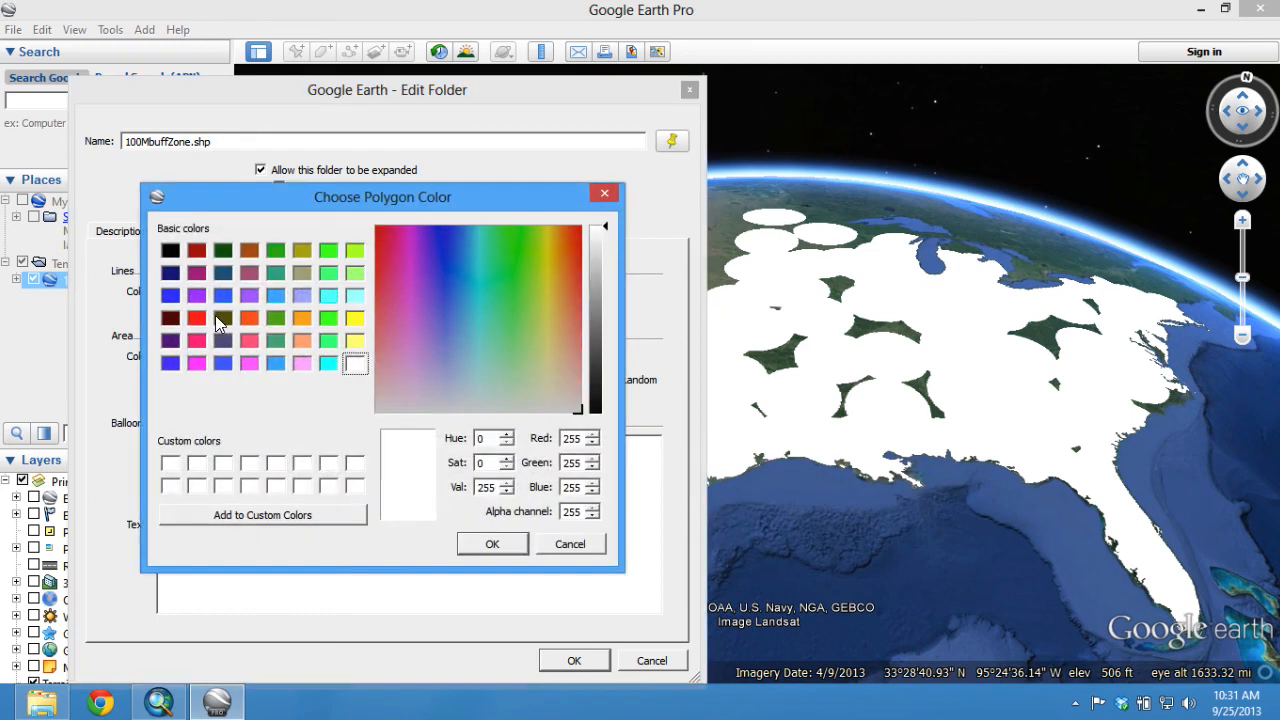
{"action": "left_click", "coordinate": [249, 318]}
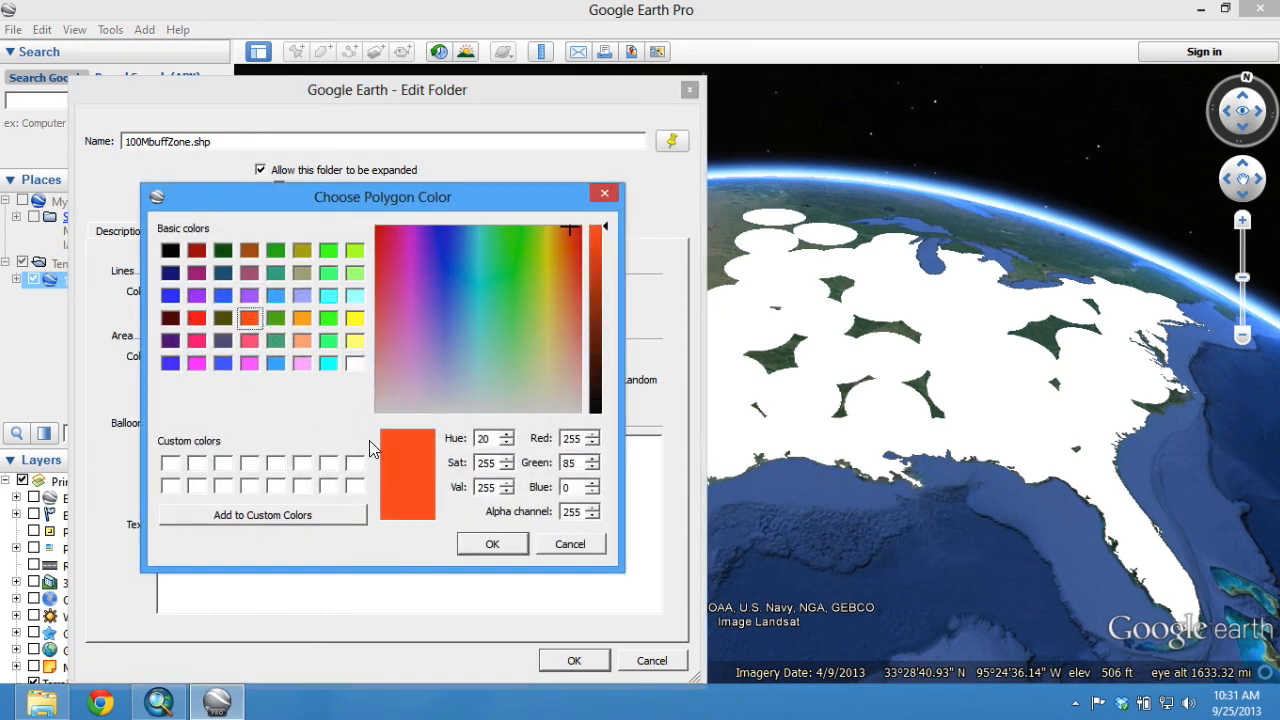
{"action": "left_click", "coordinate": [498, 544]}
{"action": "left_click_drag", "start_coordinate": [362, 356], "coordinate": [325, 352]}
{"action": "type", "text": "50"}
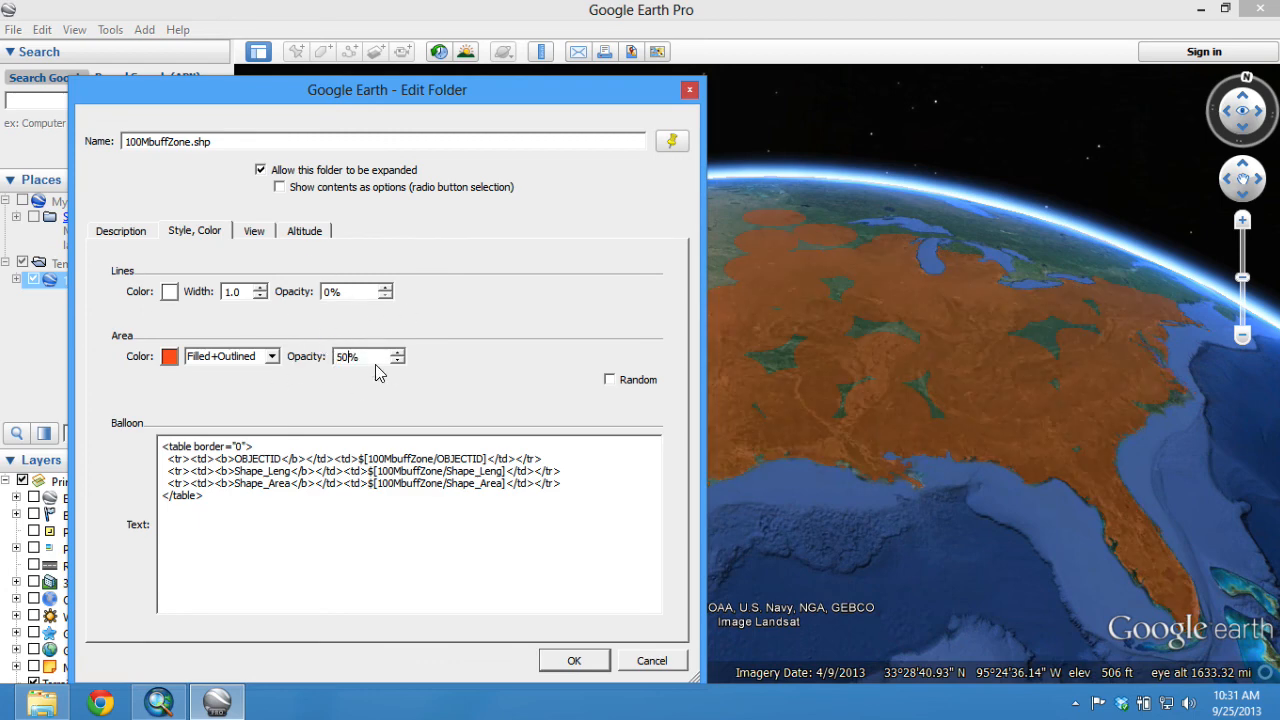
Step: Reduce the buffer polygons' area opacity to 40% and apply the folder's style changes
{"action": "left_click_drag", "start_coordinate": [429, 102], "coordinate": [507, 81]}
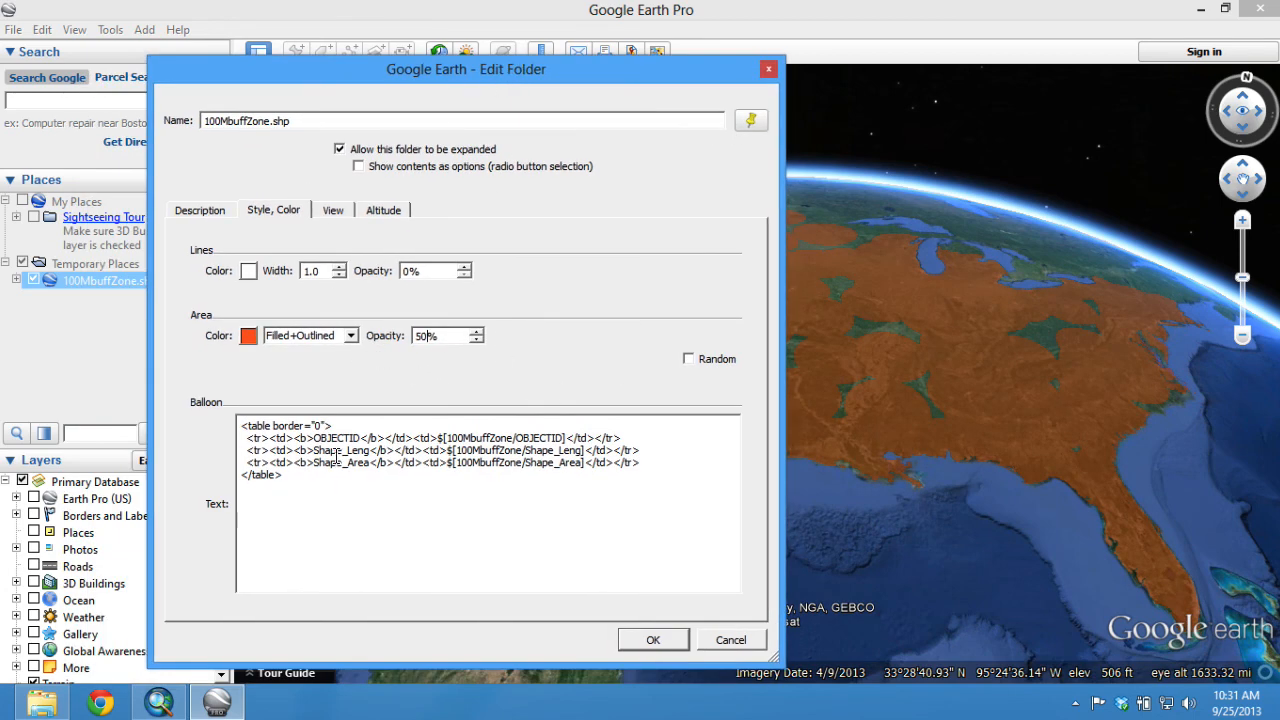
{"action": "left_click_drag", "start_coordinate": [445, 335], "coordinate": [392, 335]}
{"action": "type", "text": "40"}
{"action": "left_click", "coordinate": [659, 640]}
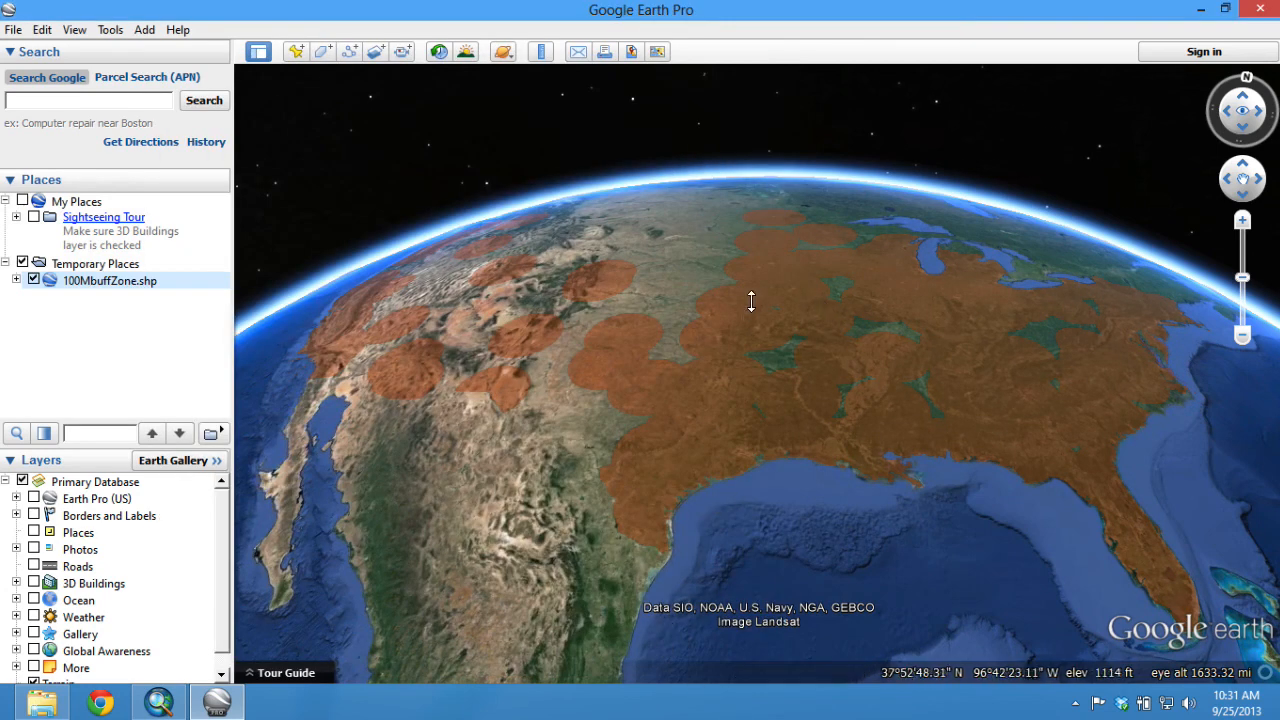
Step: Examine the semi-transparent buffer zones over the Midwest imagery, both close up around the cities and from farther out
{"action": "mouse_move", "coordinate": [751, 301]}
{"action": "left_mouse_down"}
{"action": "mouse_move", "coordinate": [734, 258]}
{"action": "mouse_move", "coordinate": [657, 340]}
{"action": "left_mouse_up"}
{"action": "mouse_move", "coordinate": [581, 396]}
{"action": "left_mouse_down"}
{"action": "mouse_move", "coordinate": [654, 426]}
{"action": "mouse_move", "coordinate": [645, 436]}
{"action": "mouse_move", "coordinate": [851, 423]}
{"action": "mouse_move", "coordinate": [651, 491]}
{"action": "left_mouse_up"}
{"action": "scroll", "coordinate": [812, 330], "scroll_direction": "up", "scroll_amount": 4}
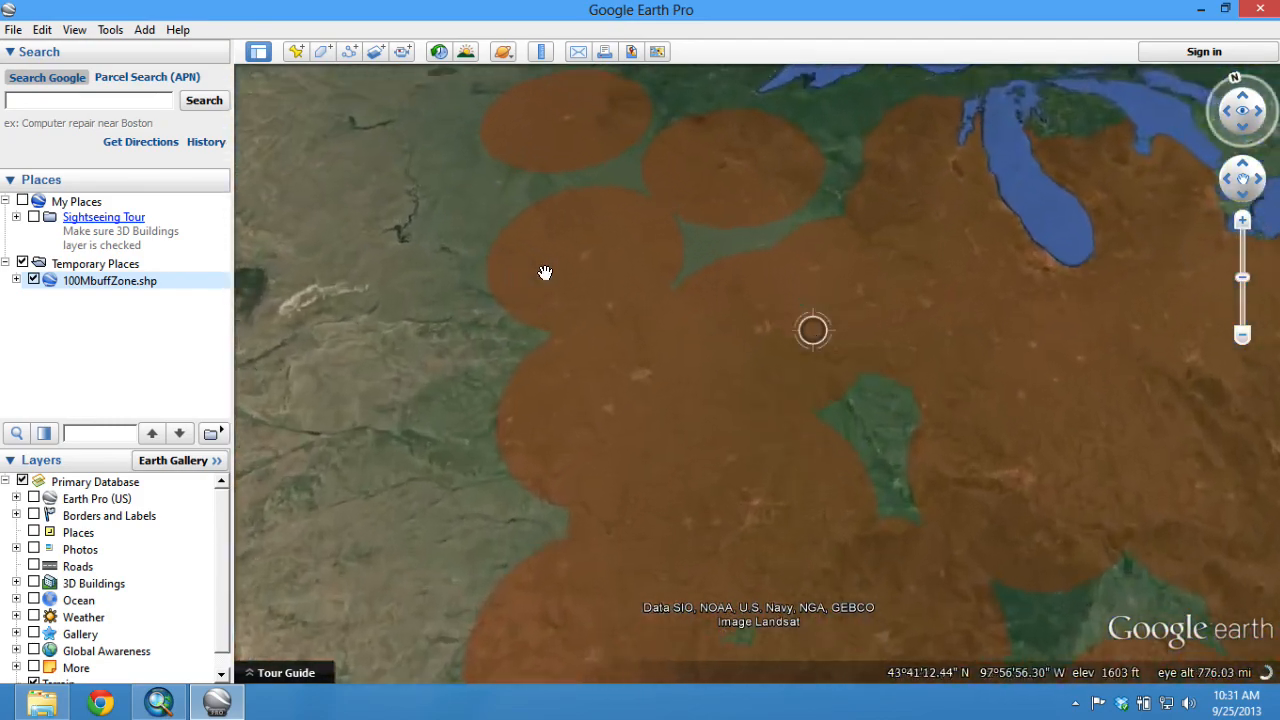
{"action": "scroll", "coordinate": [565, 296], "scroll_direction": "up", "scroll_amount": 4}
{"action": "left_click_drag", "start_coordinate": [491, 420], "coordinate": [577, 394]}
{"action": "scroll", "coordinate": [576, 376], "scroll_direction": "up", "scroll_amount": 3}
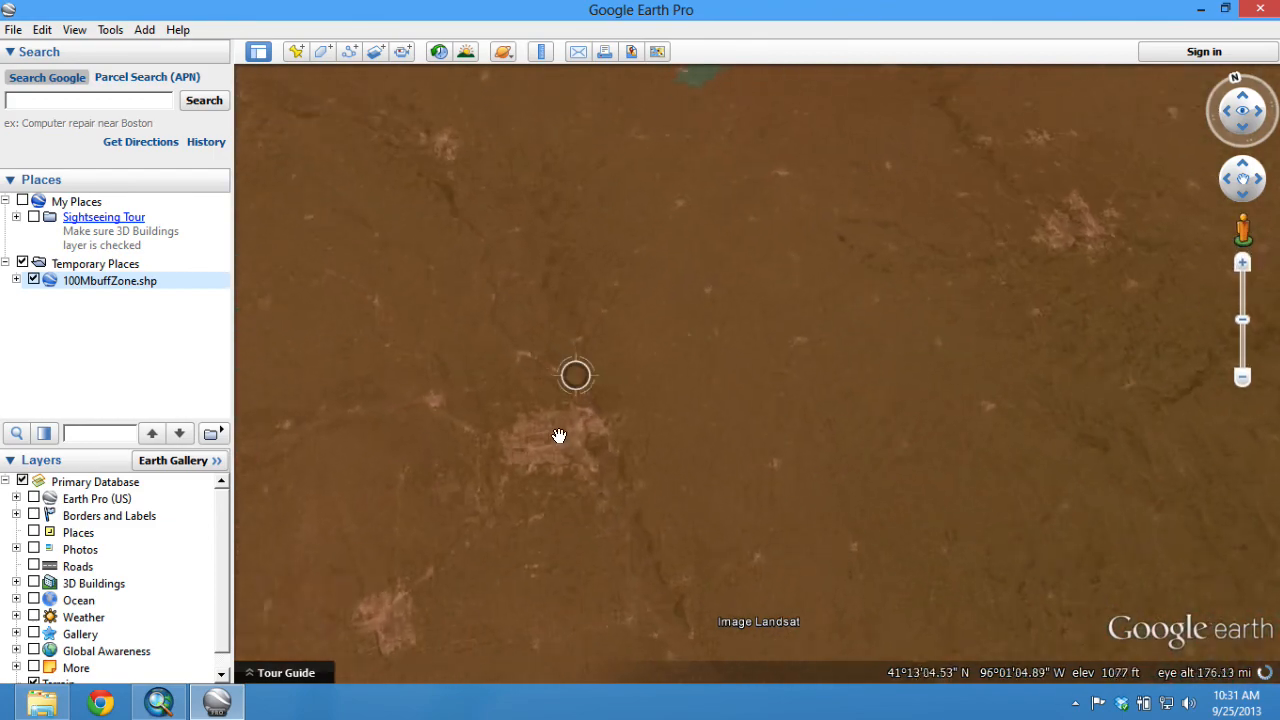
{"action": "left_click_drag", "start_coordinate": [559, 436], "coordinate": [569, 366]}
{"action": "scroll", "coordinate": [523, 380], "scroll_direction": "down", "scroll_amount": 3}
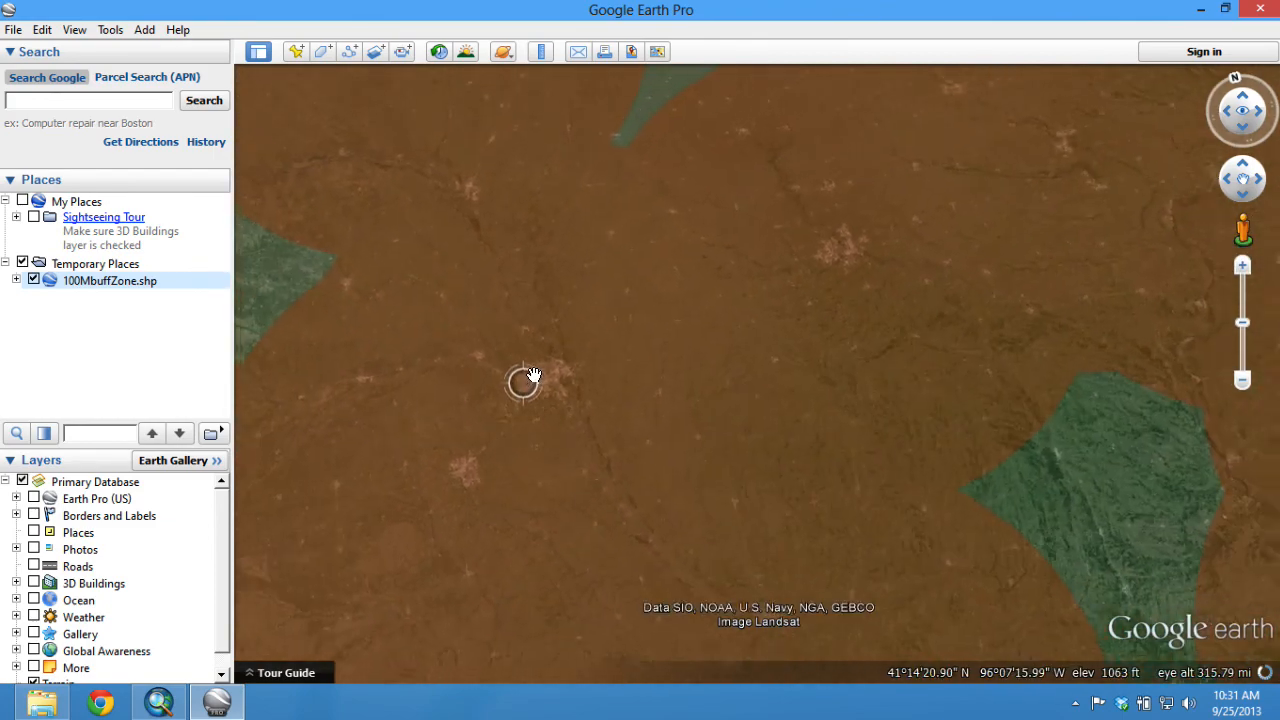
{"action": "scroll", "coordinate": [533, 376], "scroll_direction": "down", "scroll_amount": 3}
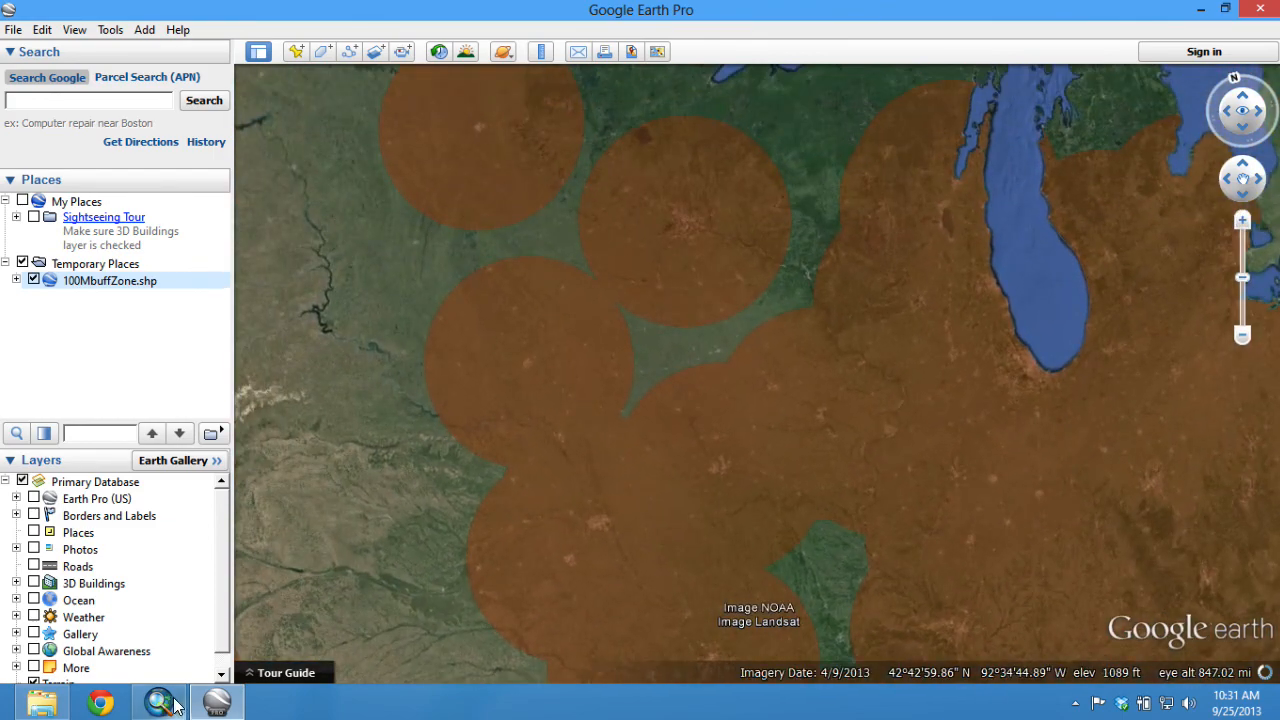
Step: Switch to ArcMap to compare its clipped buffer layer with the globe overlay, and return to Google Earth Pro
{"action": "mouse_move", "coordinate": [174, 705]}
{"action": "left_click", "coordinate": [345, 653]}
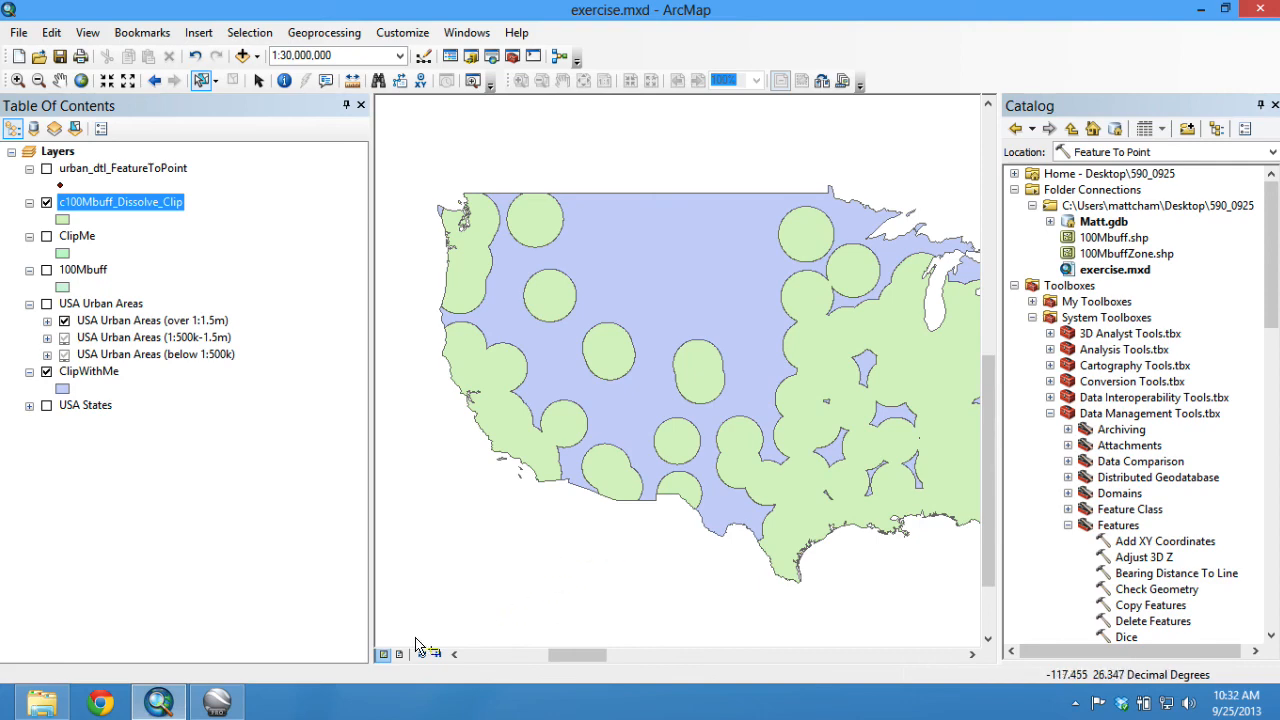
{"action": "left_click", "coordinate": [217, 703]}
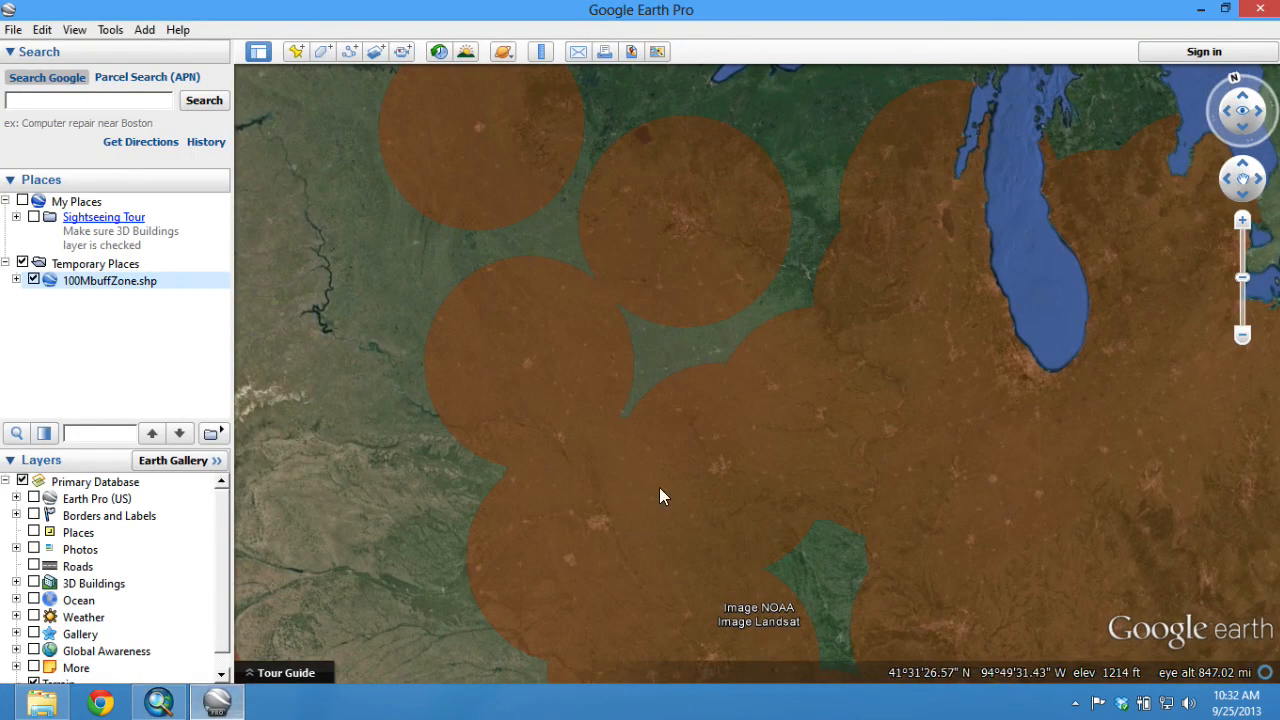